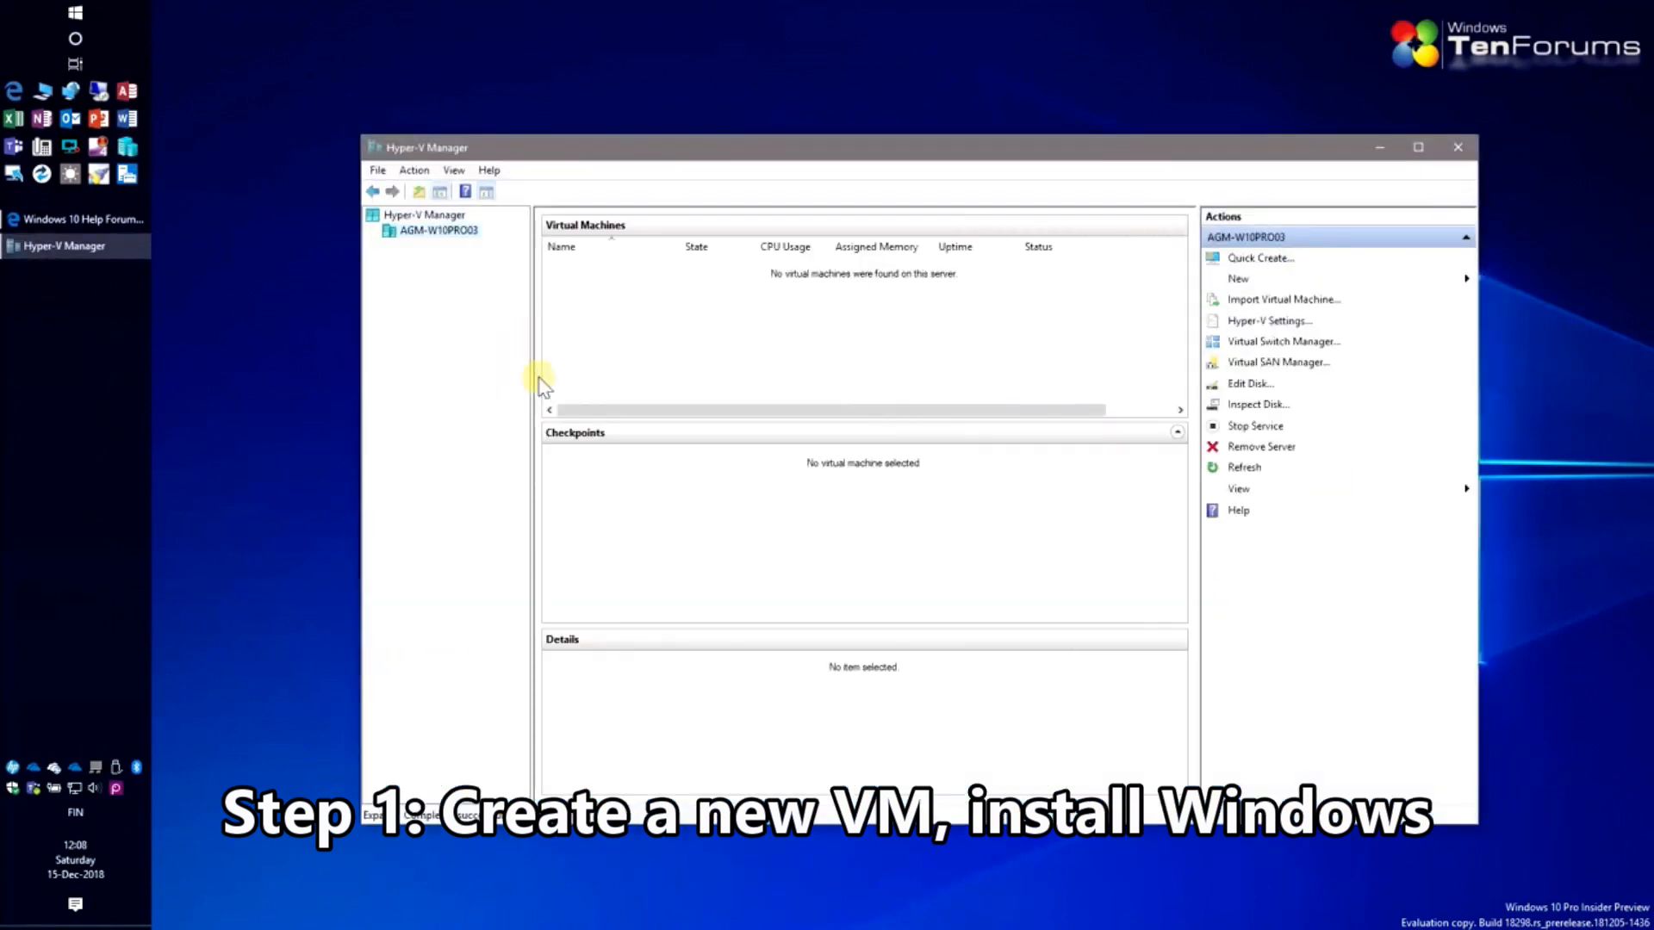
# Begin a new virtual machine named Parent VM and store it in the custom location F:\Parent.
pyautogui.click(1239, 280)
pyautogui.click(1515, 278)
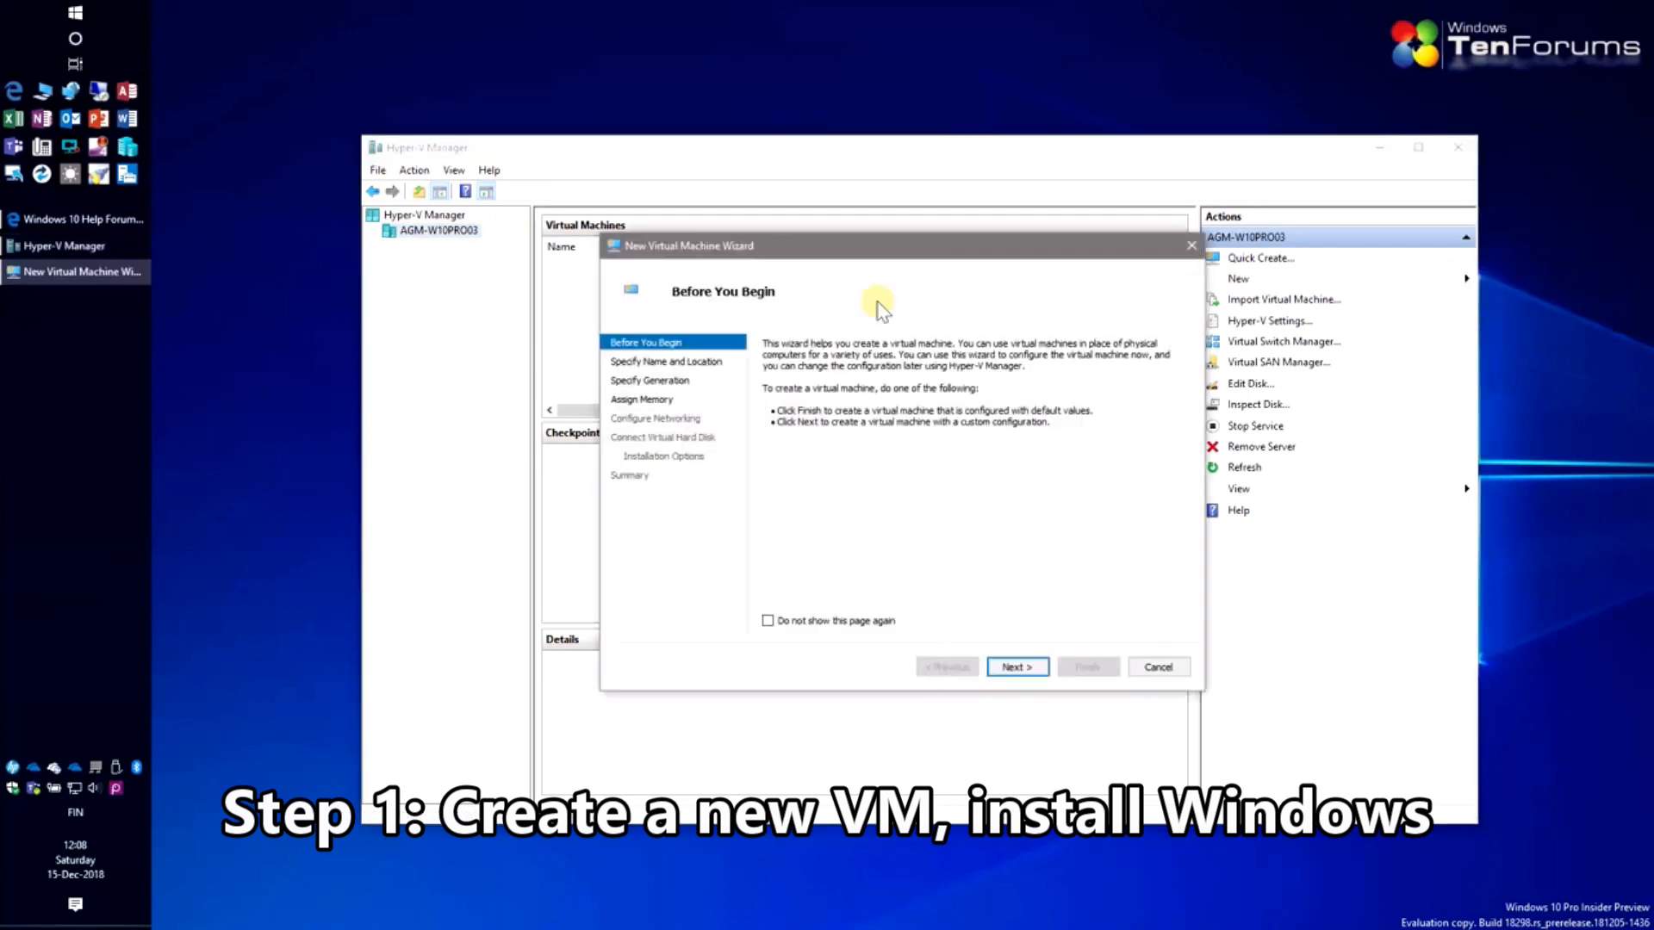
pyautogui.click(1015, 668)
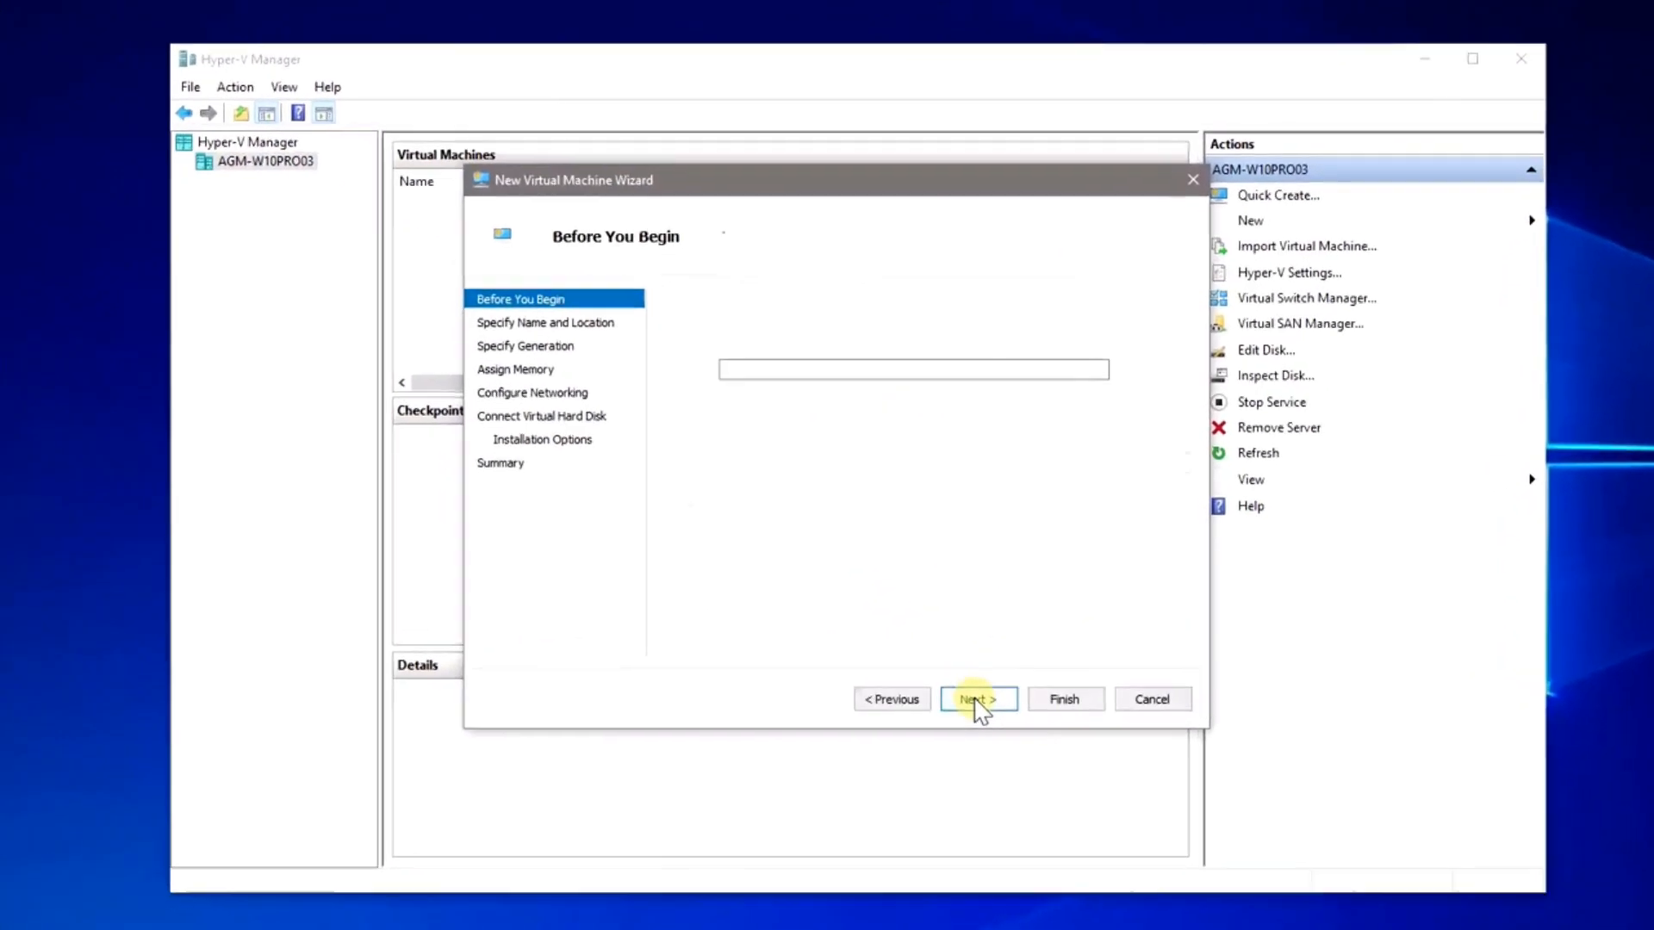
pyautogui.write('Pa')
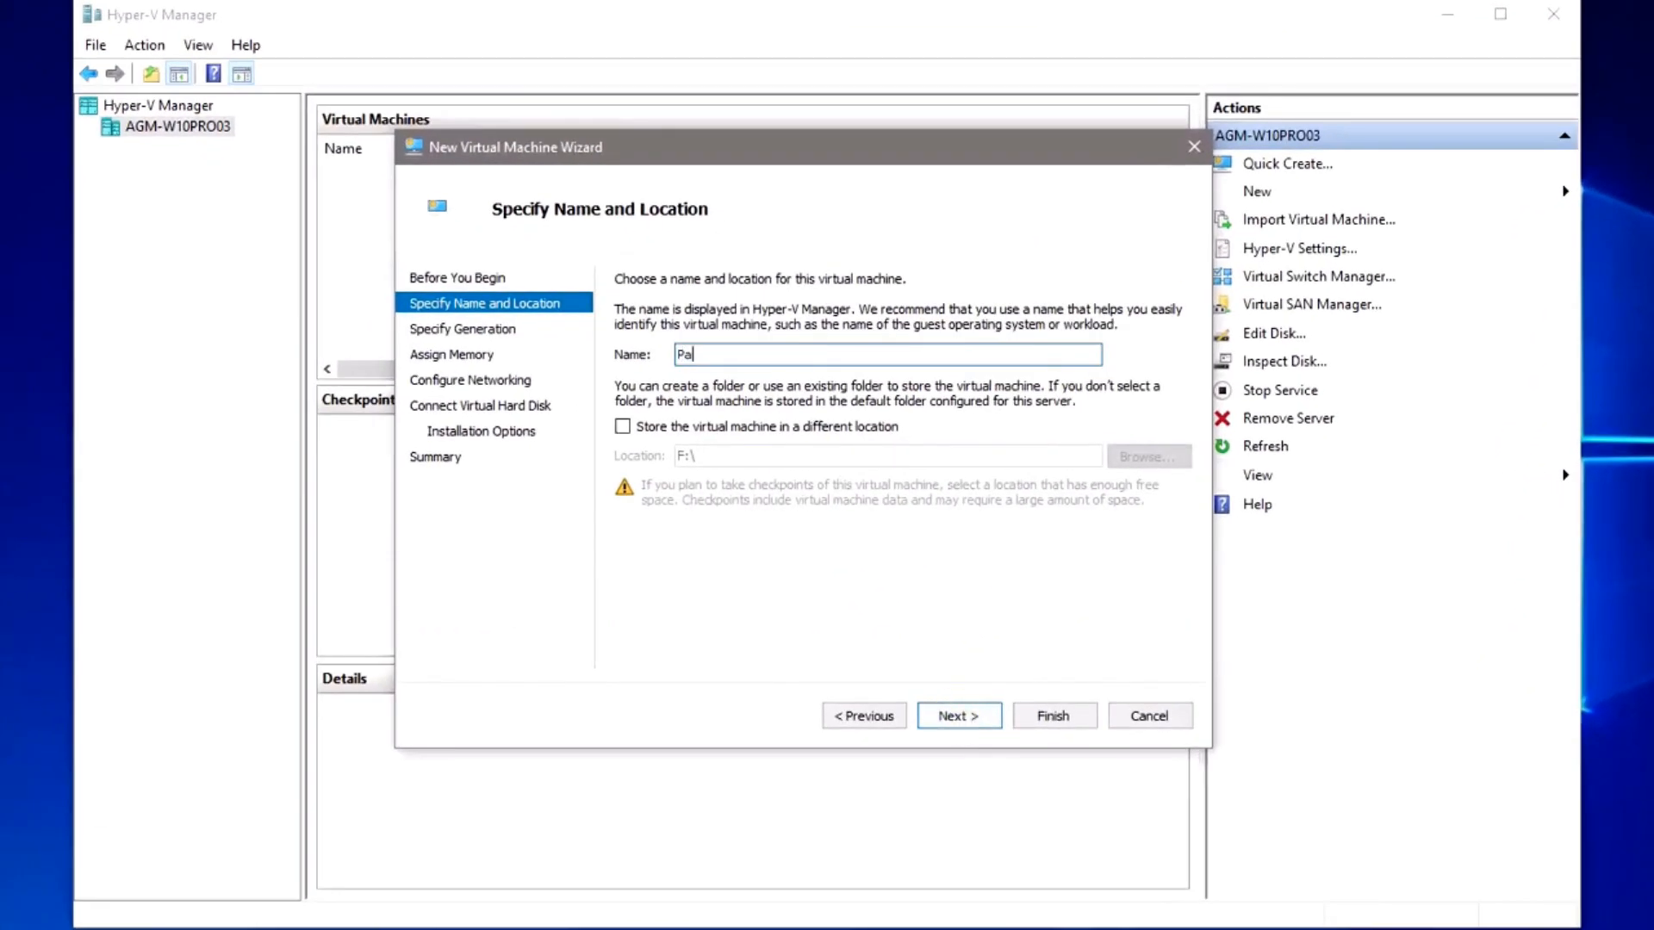
pyautogui.write('rent VM')
pyautogui.click(698, 427)
pyautogui.click(731, 464)
pyautogui.write('Parent')
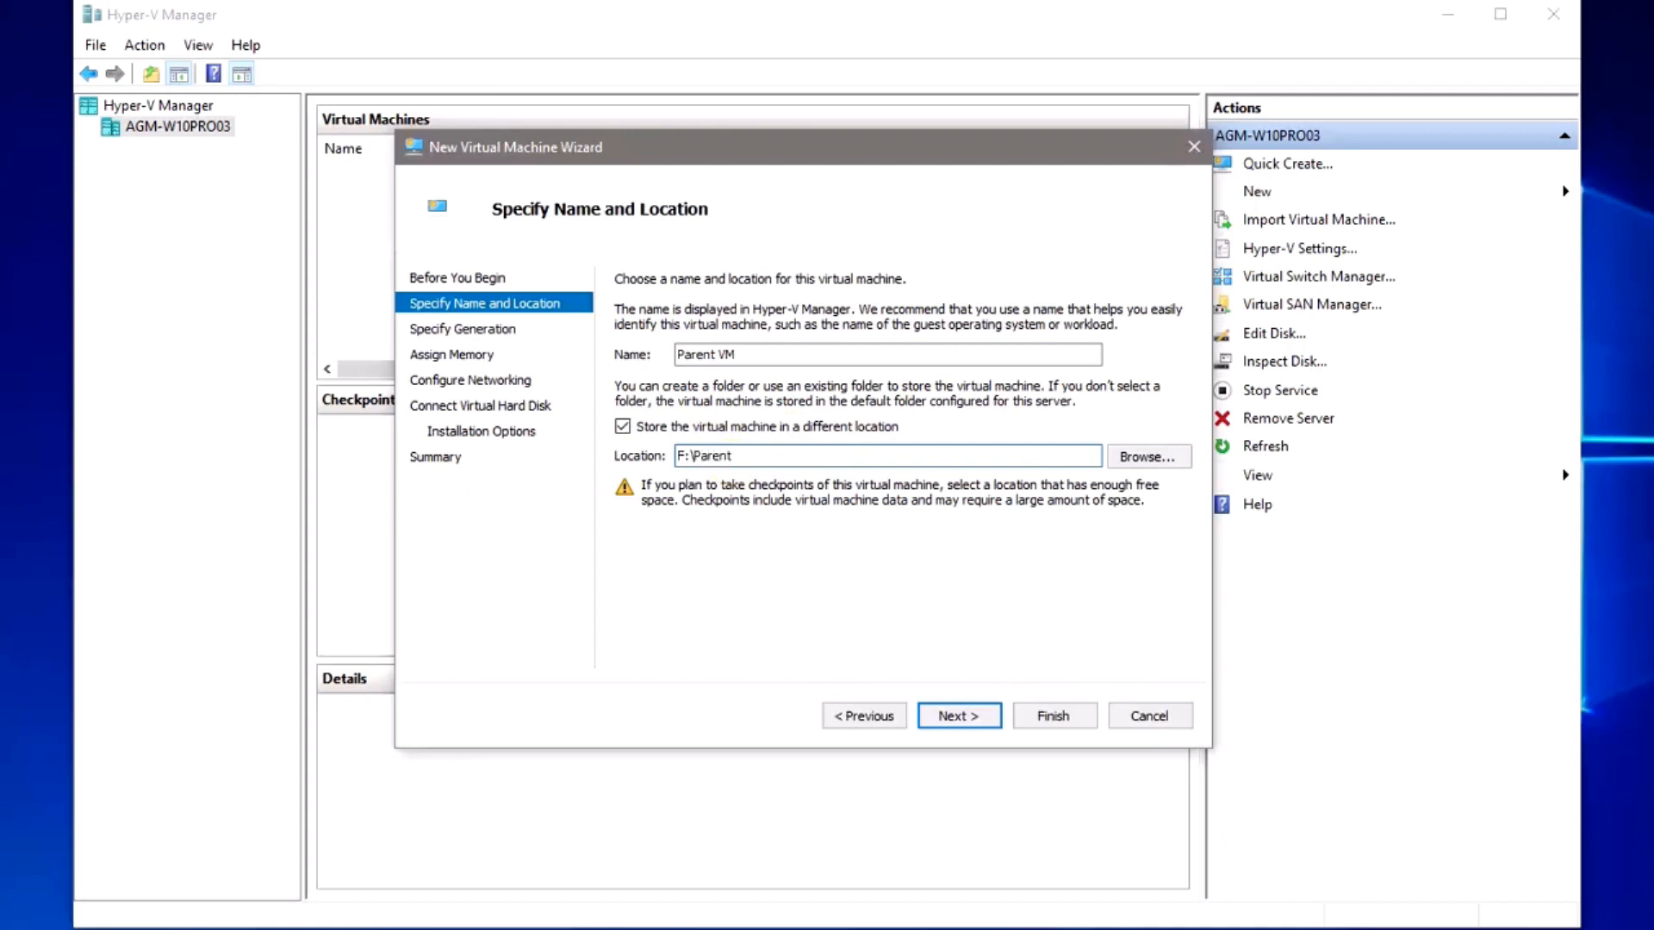
pyautogui.click(977, 715)
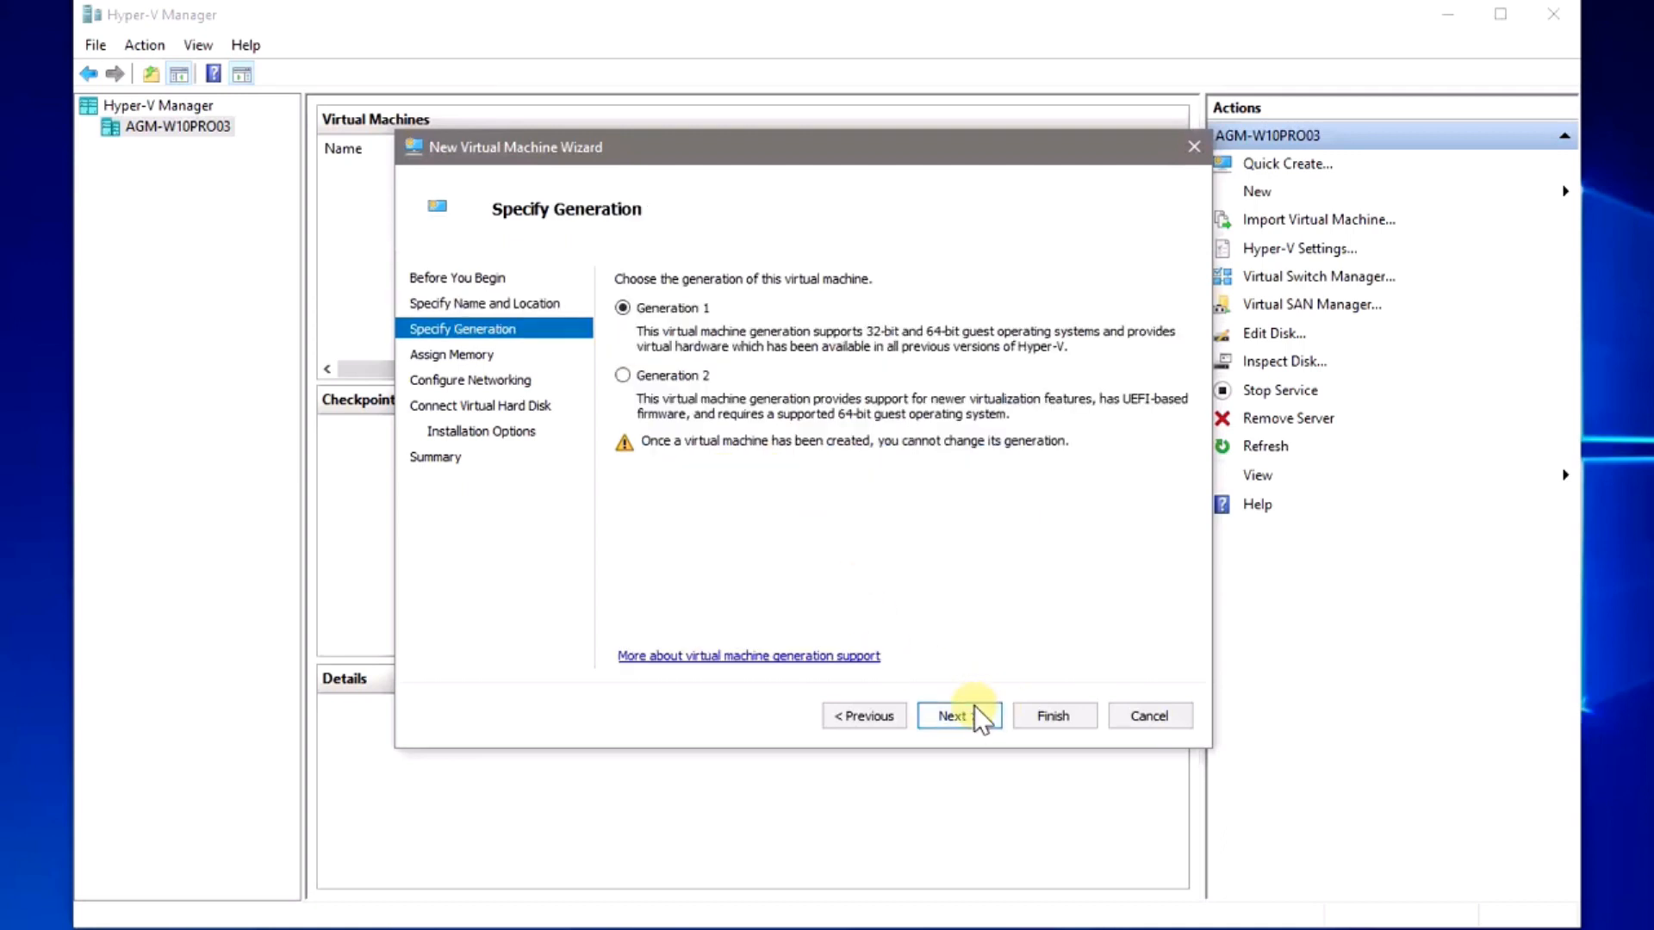
# Make the virtual machine Generation 2 and assign 4096 MB of startup memory with Dynamic Memory disabled.
pyautogui.click(627, 377)
pyautogui.click(956, 716)
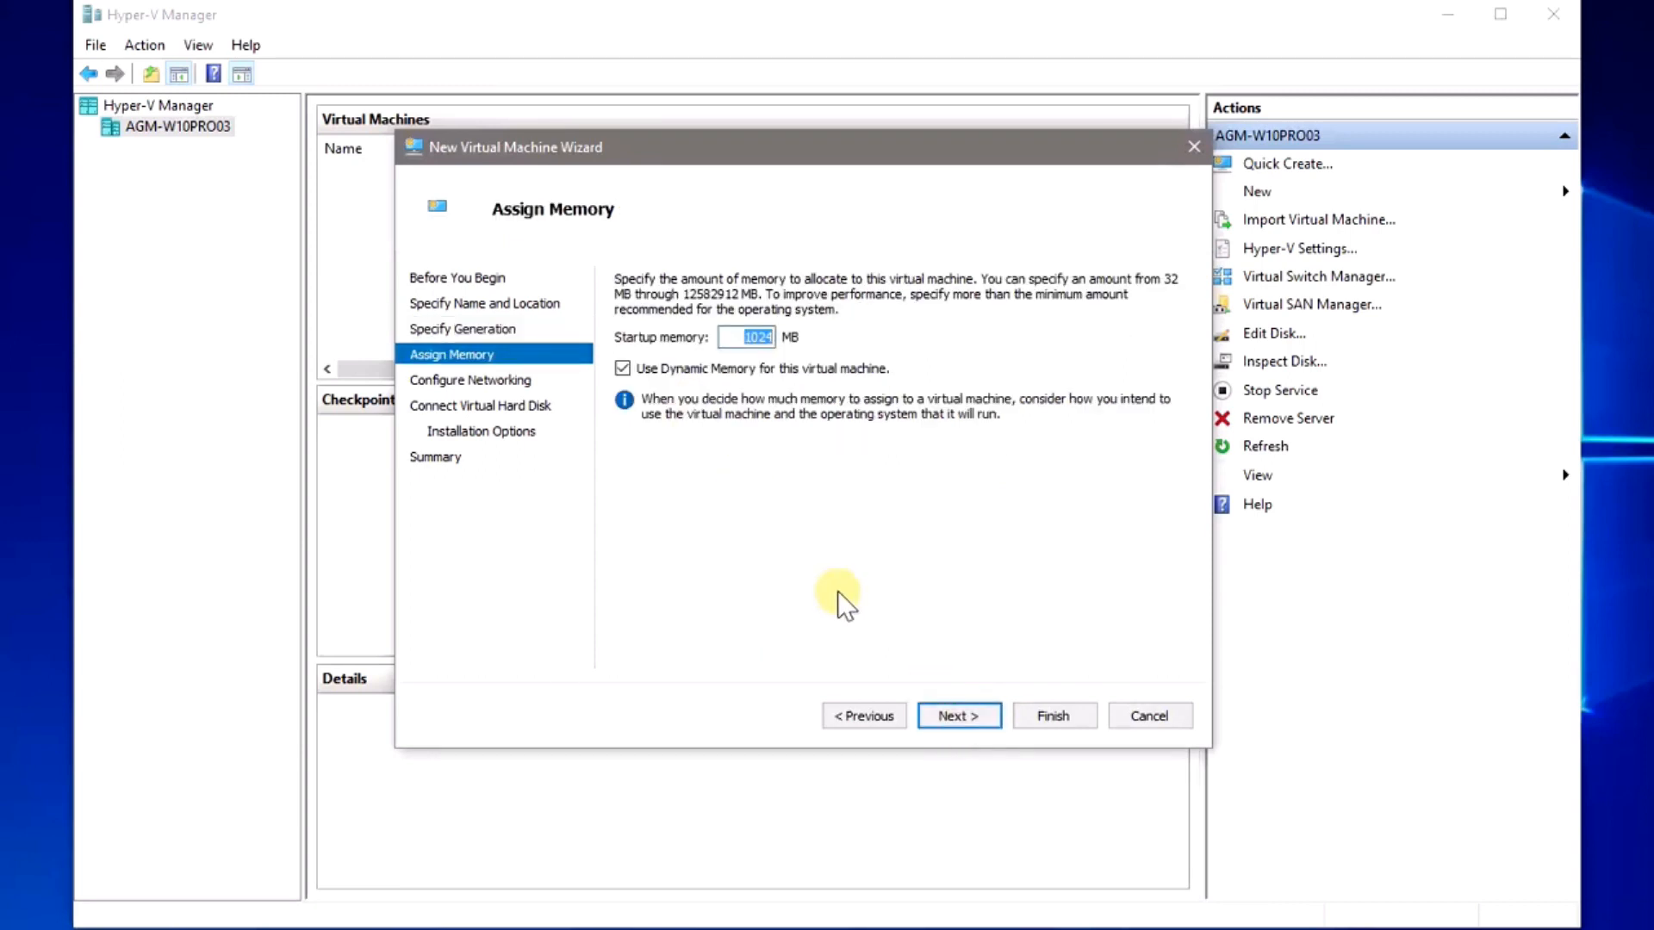
pyautogui.write('4096')
pyautogui.click(624, 371)
pyautogui.click(954, 718)
# Connect the virtual machine's network adapter to the External LAN switch.
pyautogui.click(733, 331)
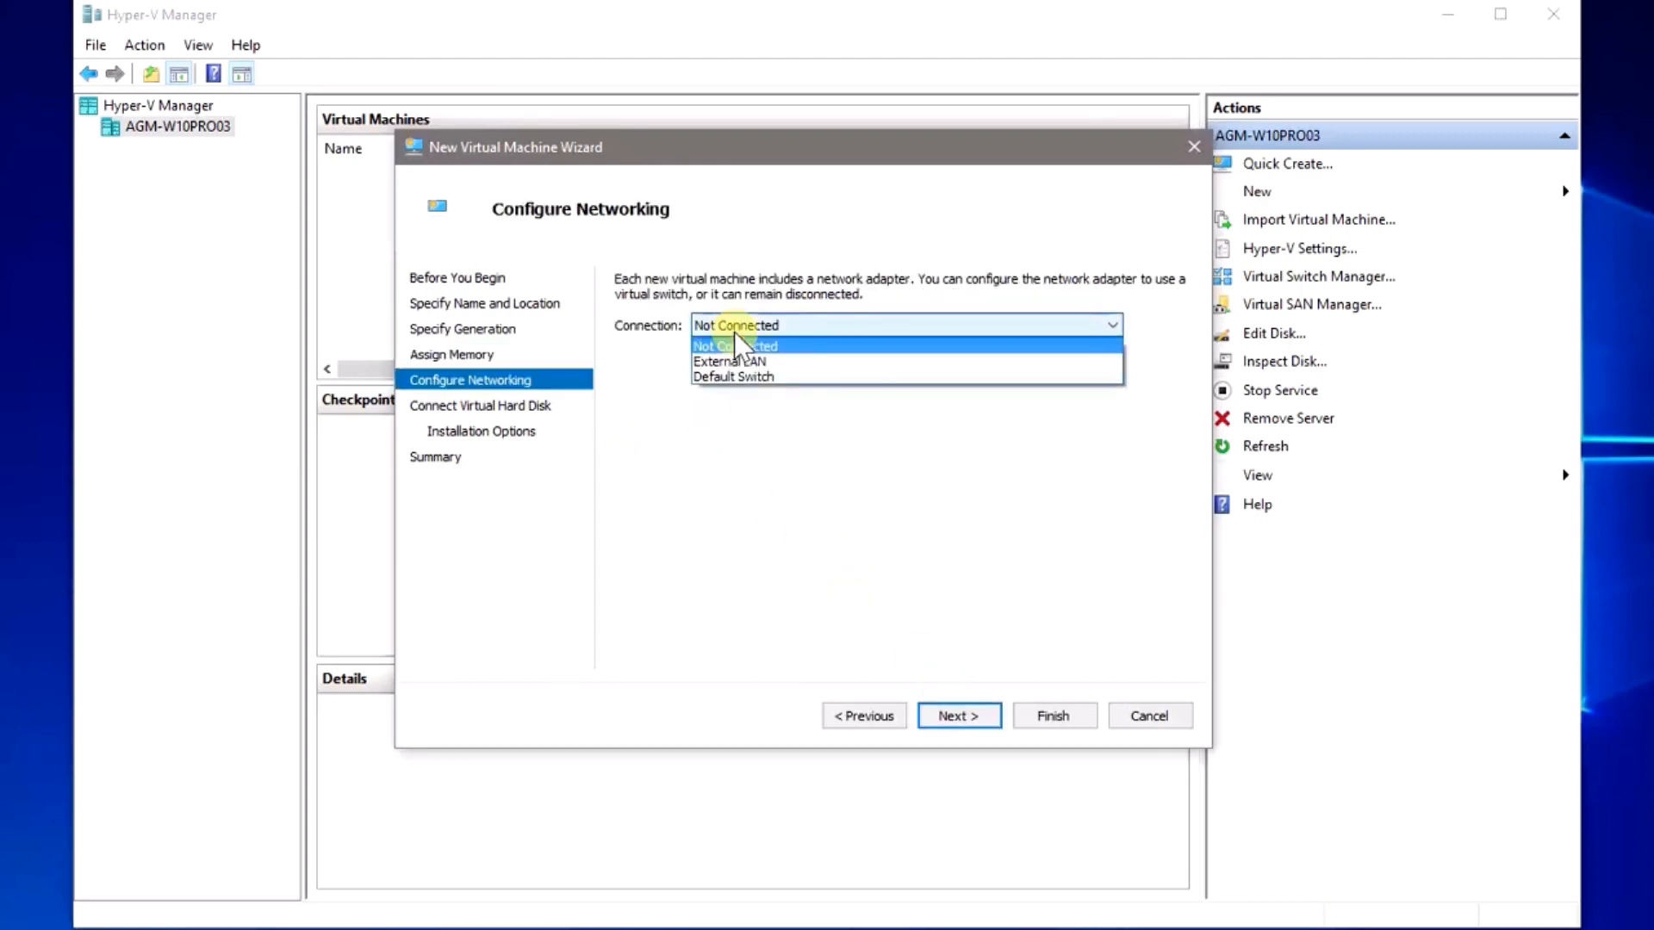
pyautogui.click(750, 361)
pyautogui.click(973, 715)
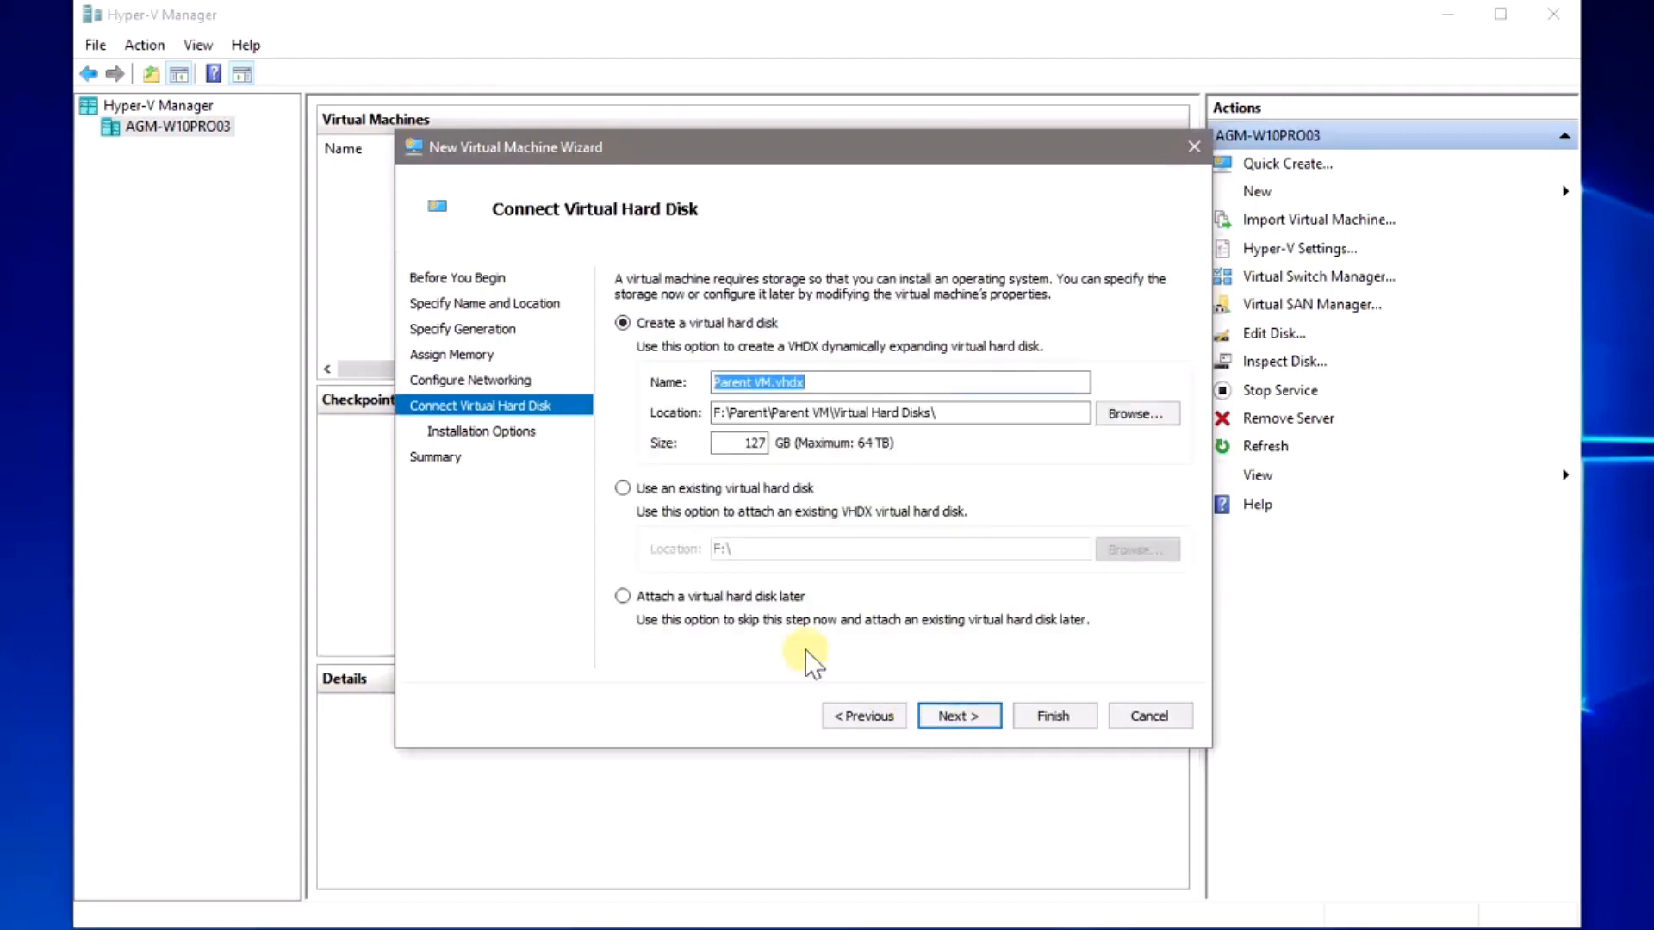
# Set the new virtual hard disk's size to 30 GB and store it in a new folder, C:\1809 Parent.
pyautogui.doubleClick(748, 447)
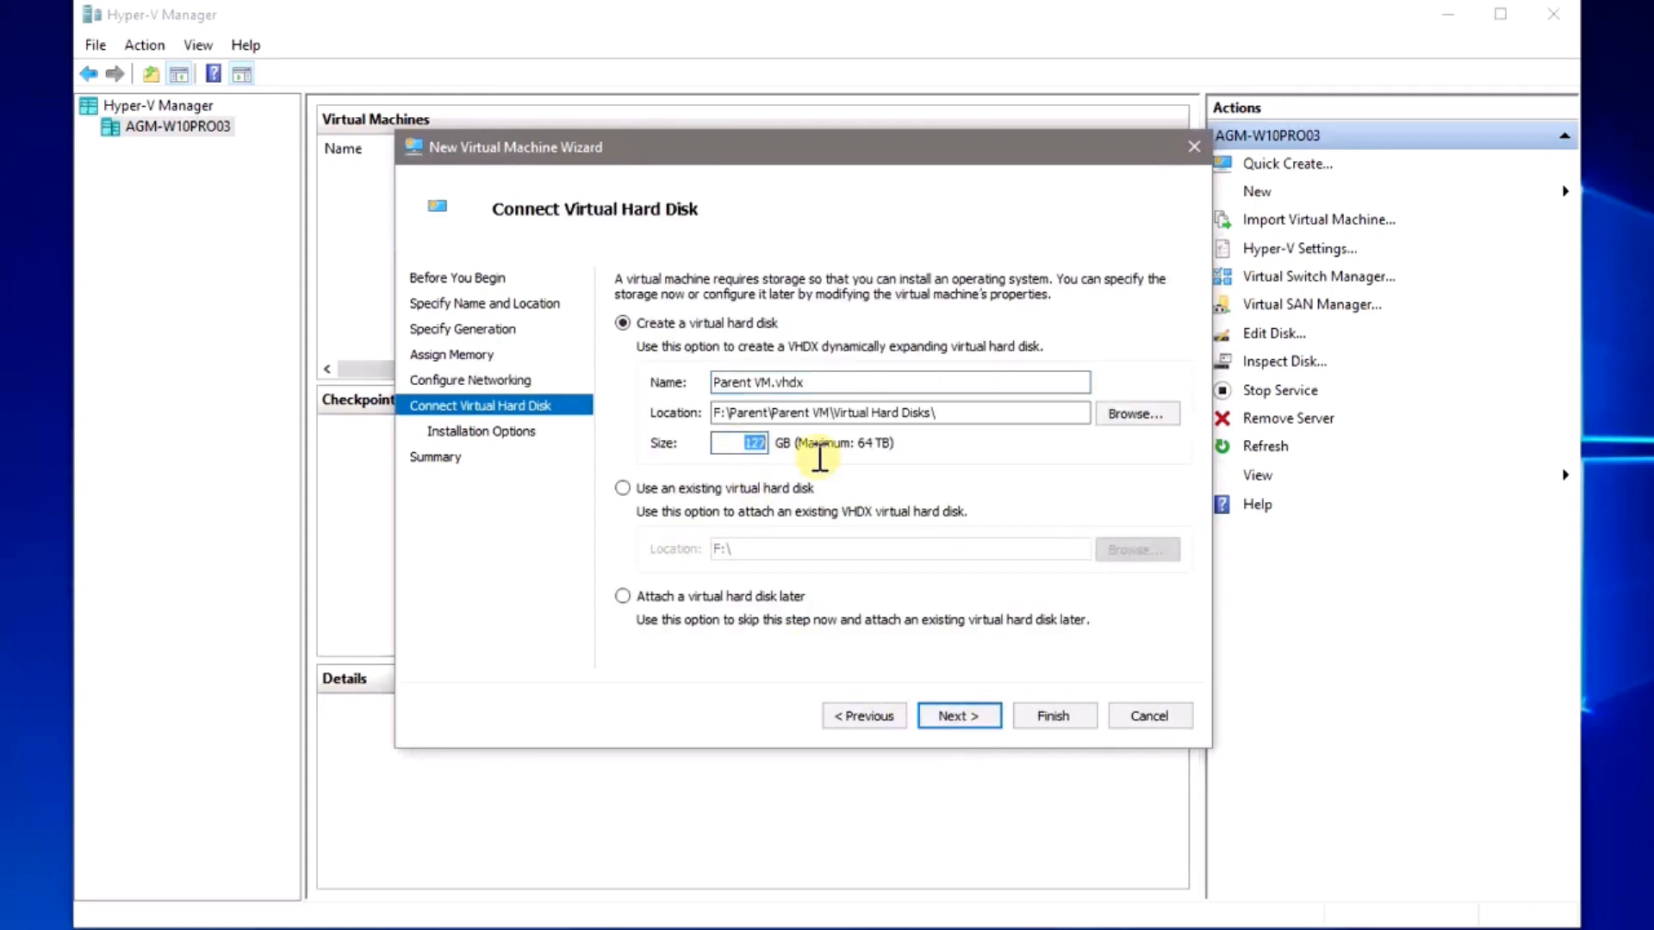
pyautogui.write('30')
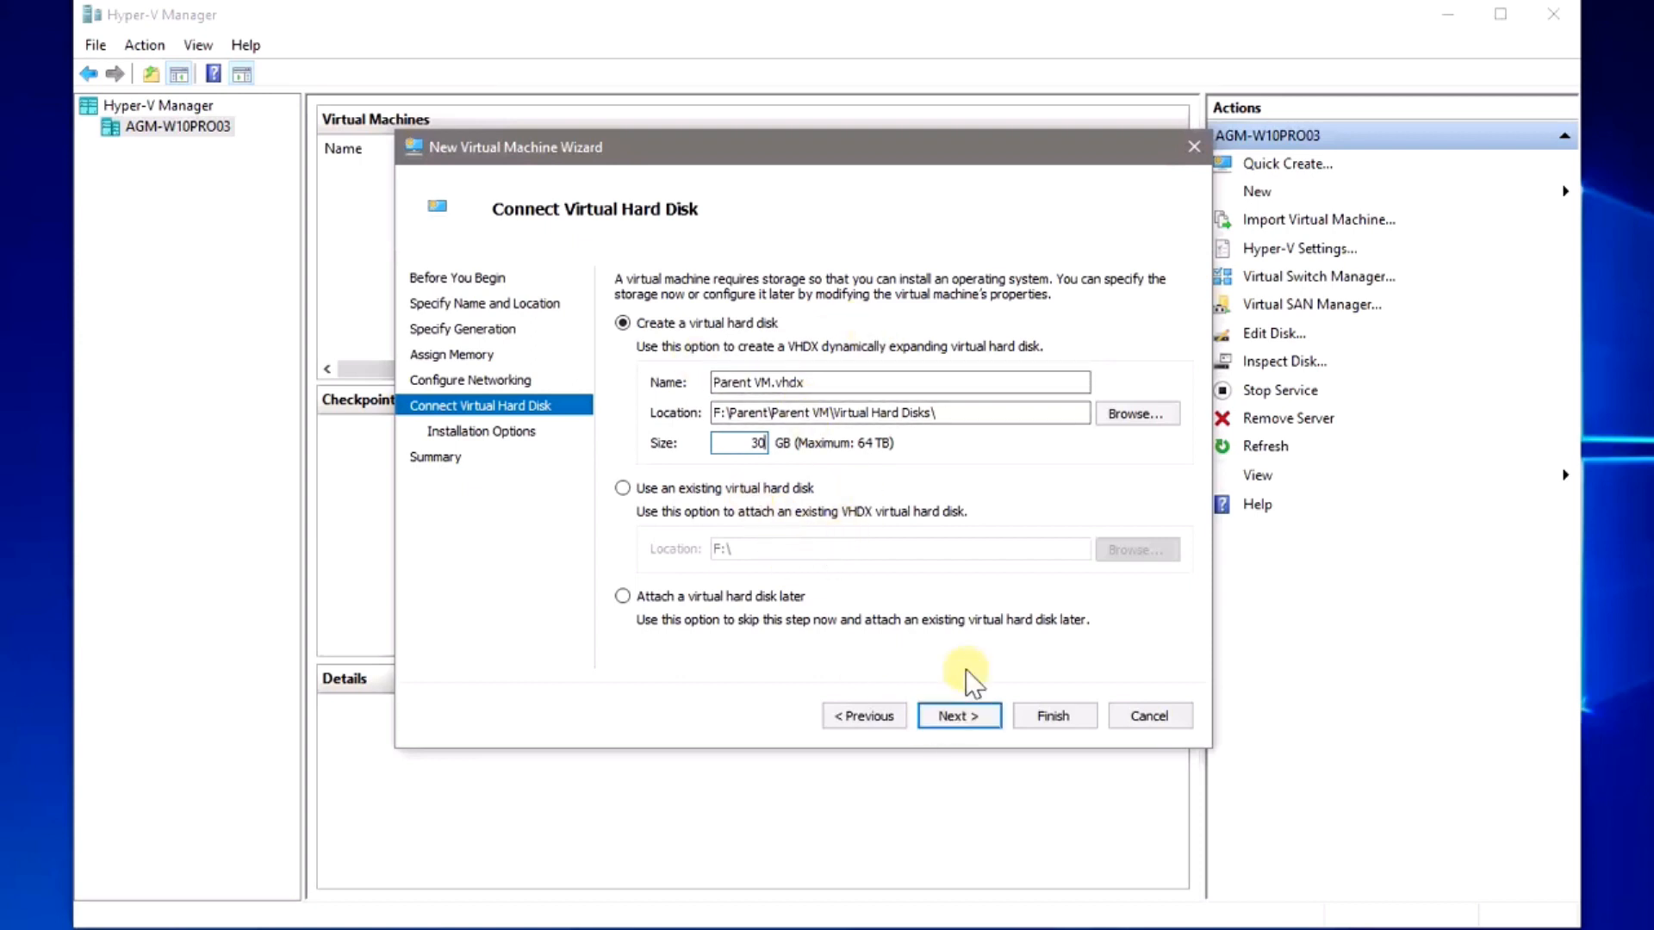
pyautogui.click(1113, 417)
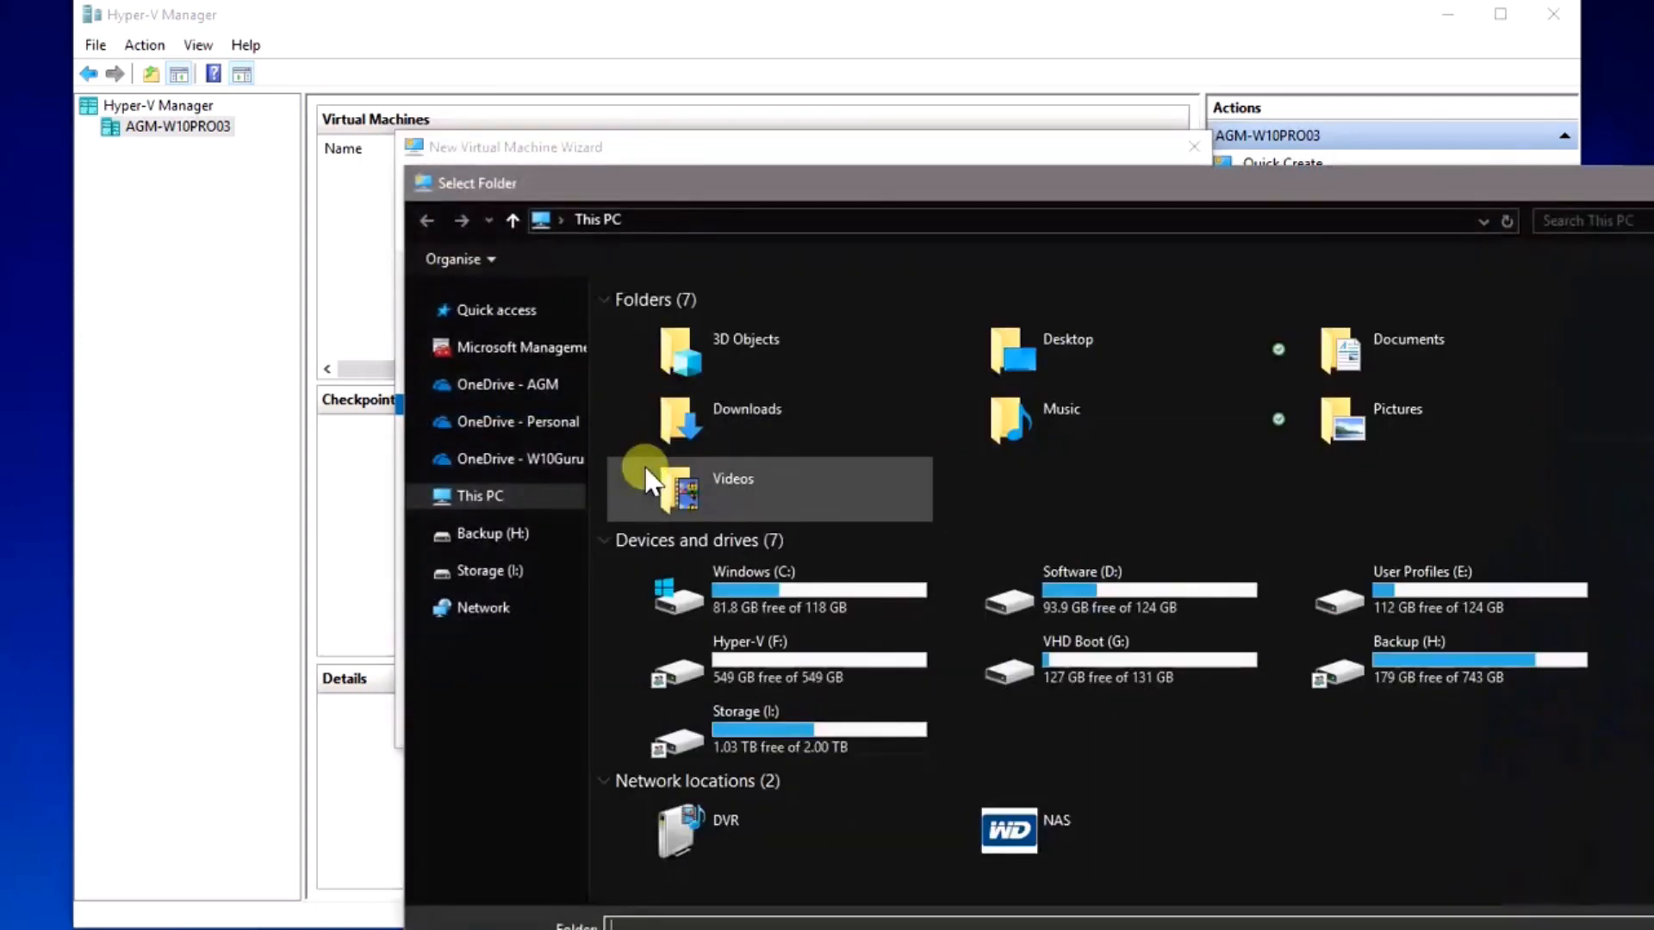
pyautogui.doubleClick(747, 589)
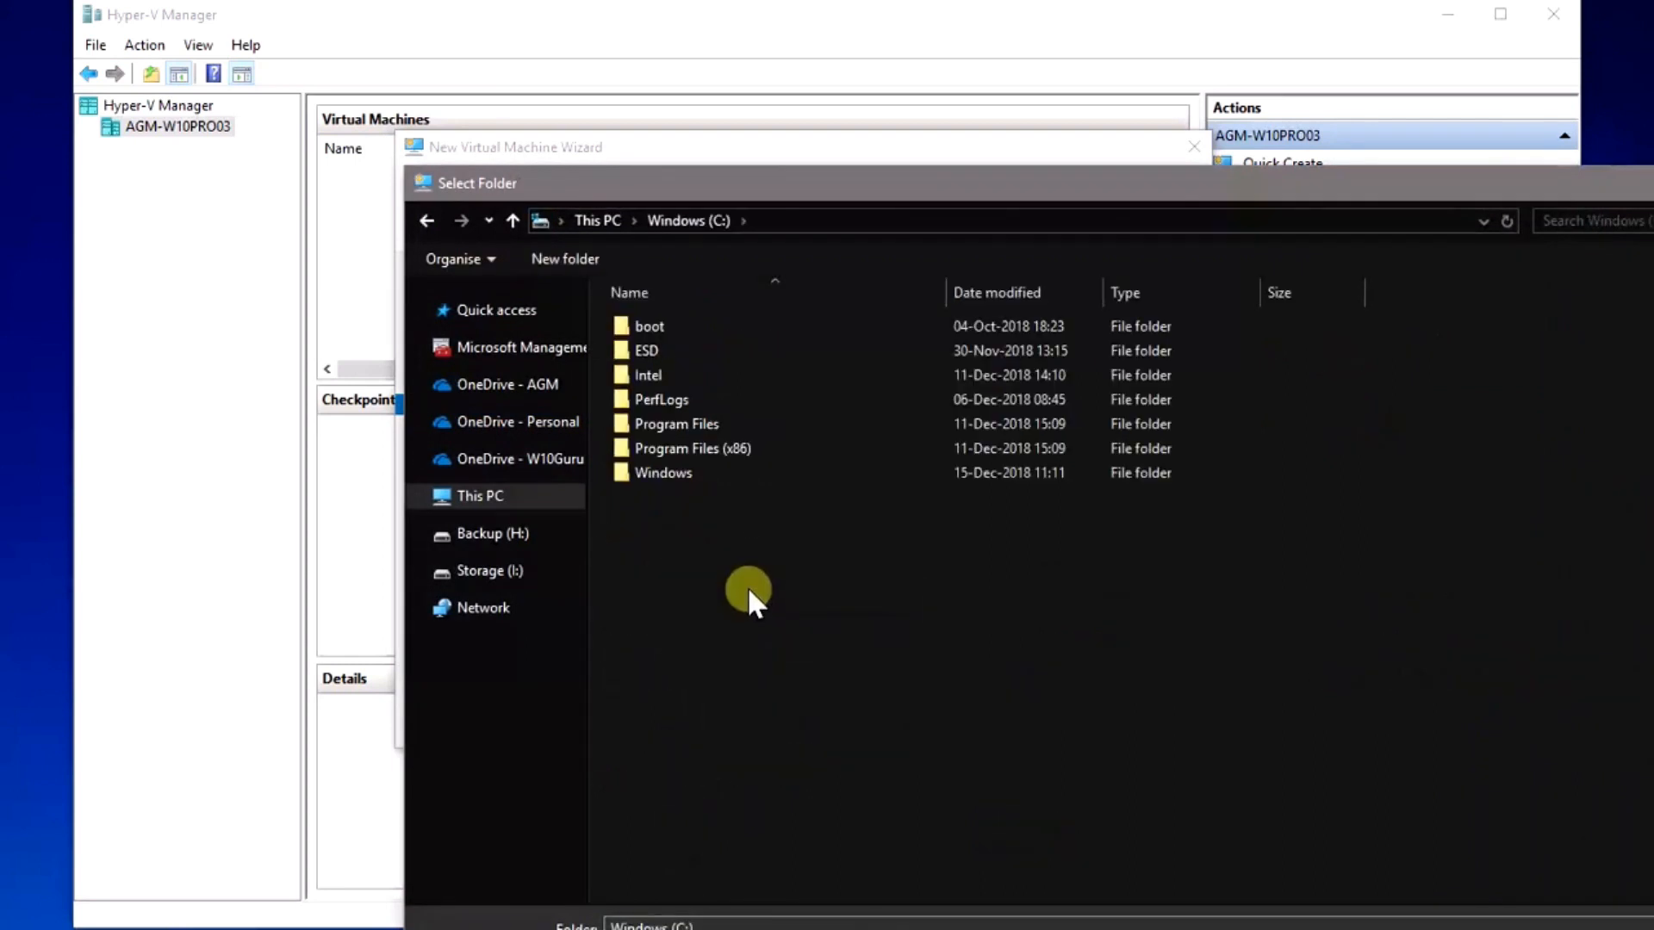
pyautogui.rightClick(747, 590)
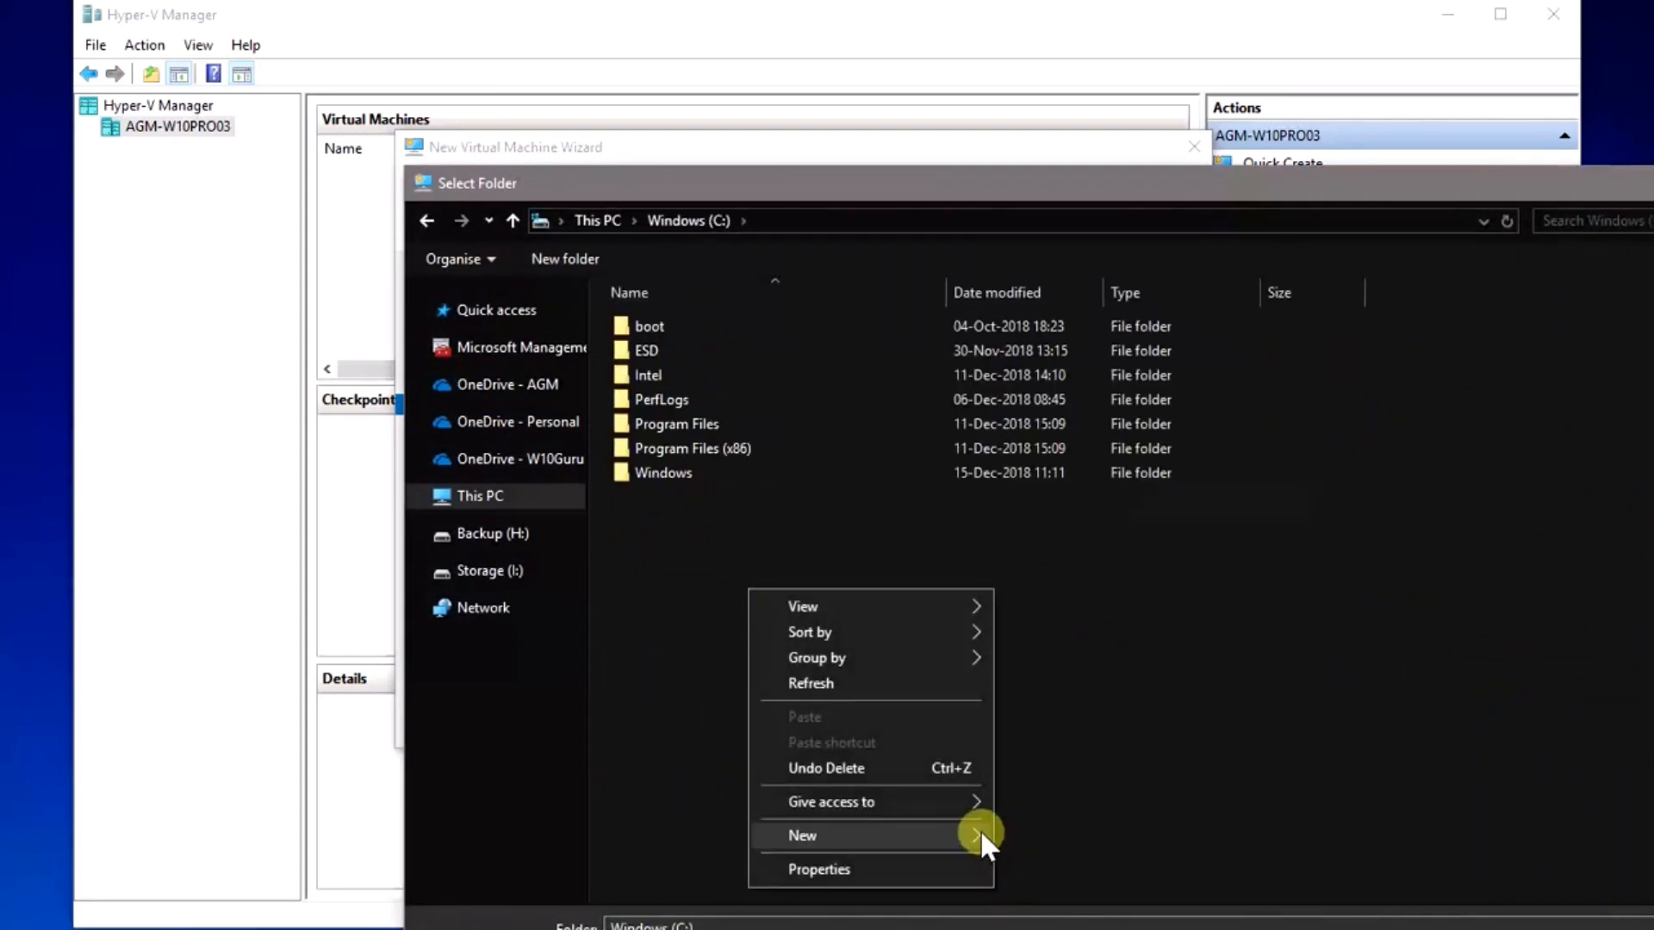
pyautogui.moveTo(981, 834)
pyautogui.click(1107, 484)
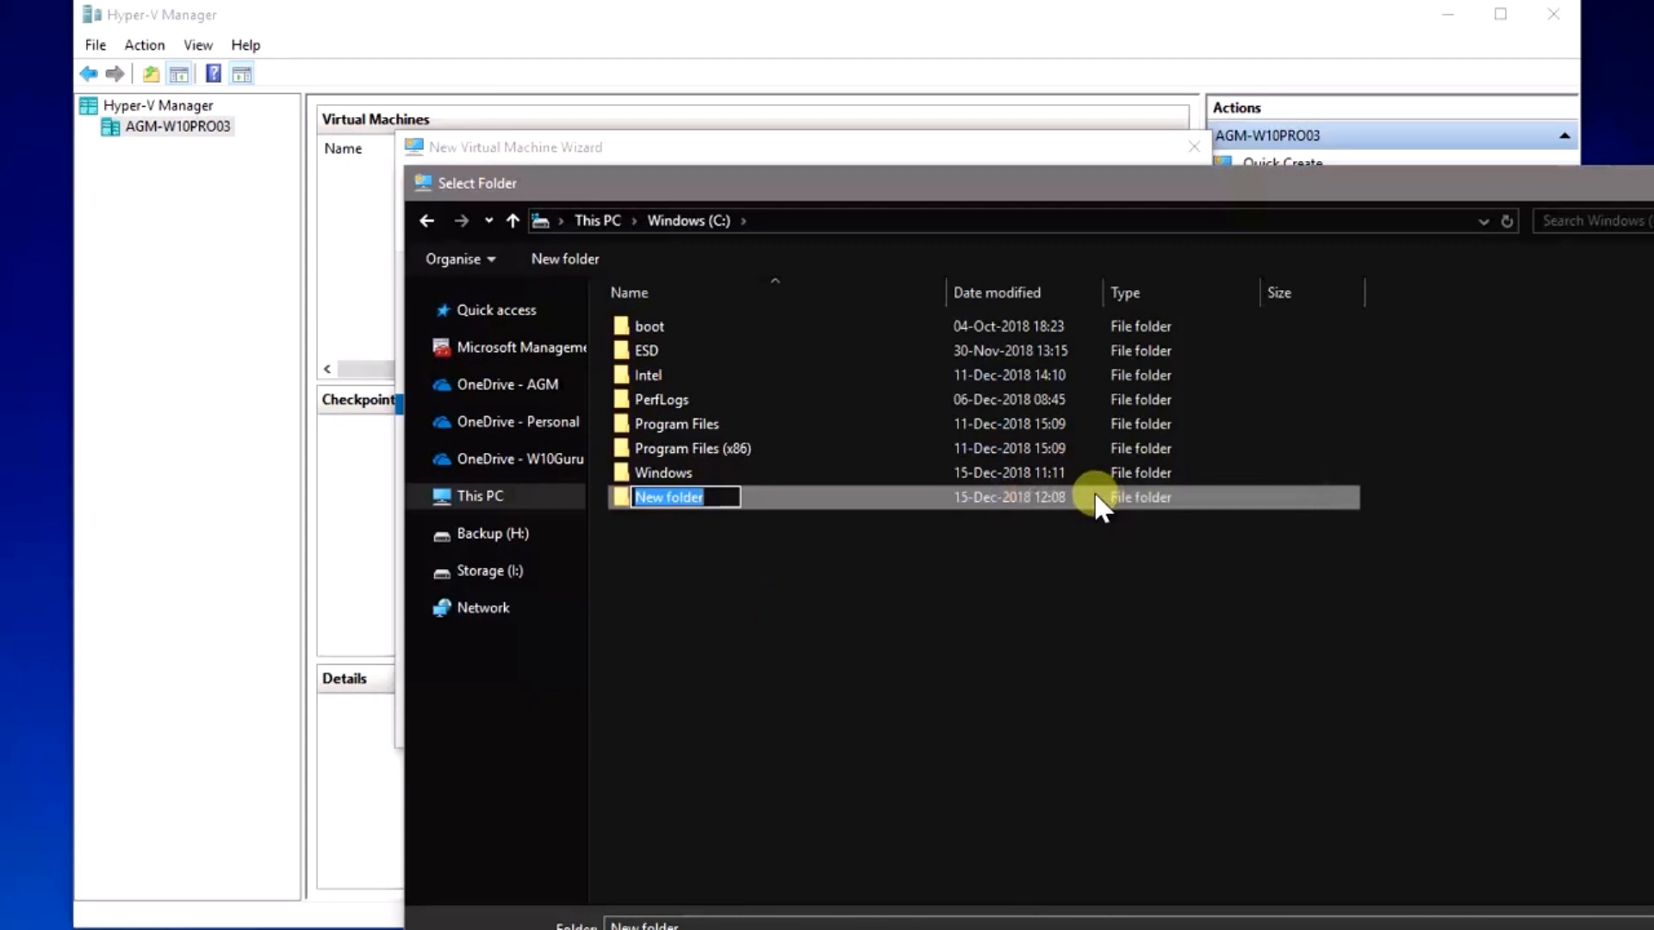
pyautogui.write('1')
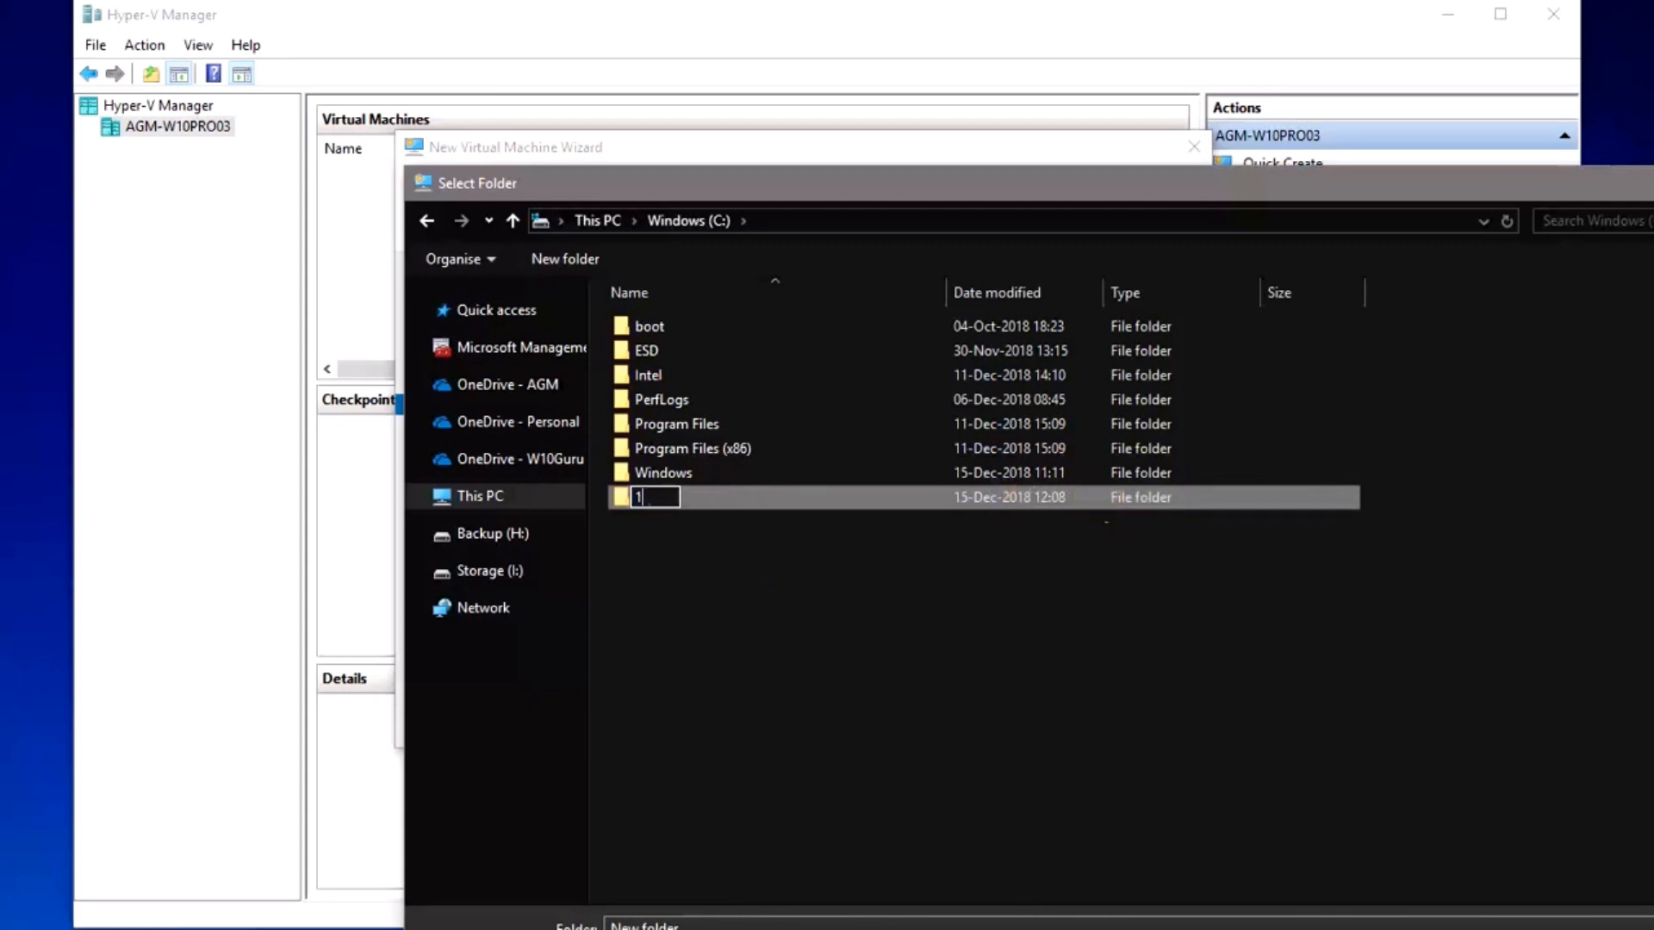
pyautogui.write('809 Parent')
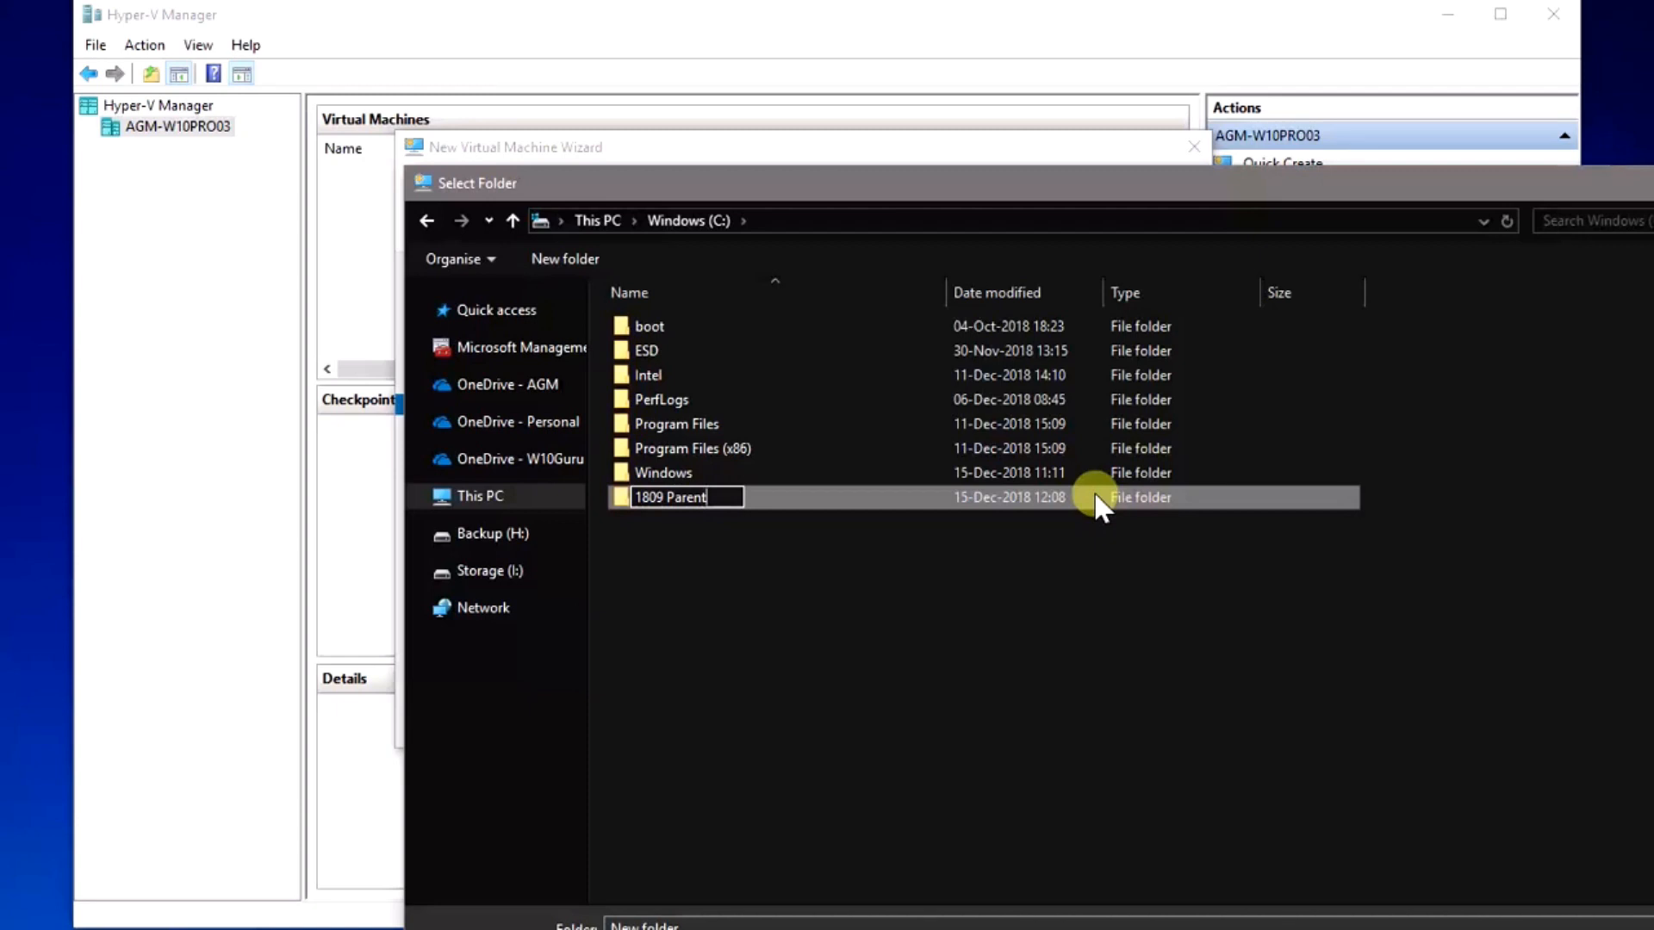
pyautogui.press('Return')
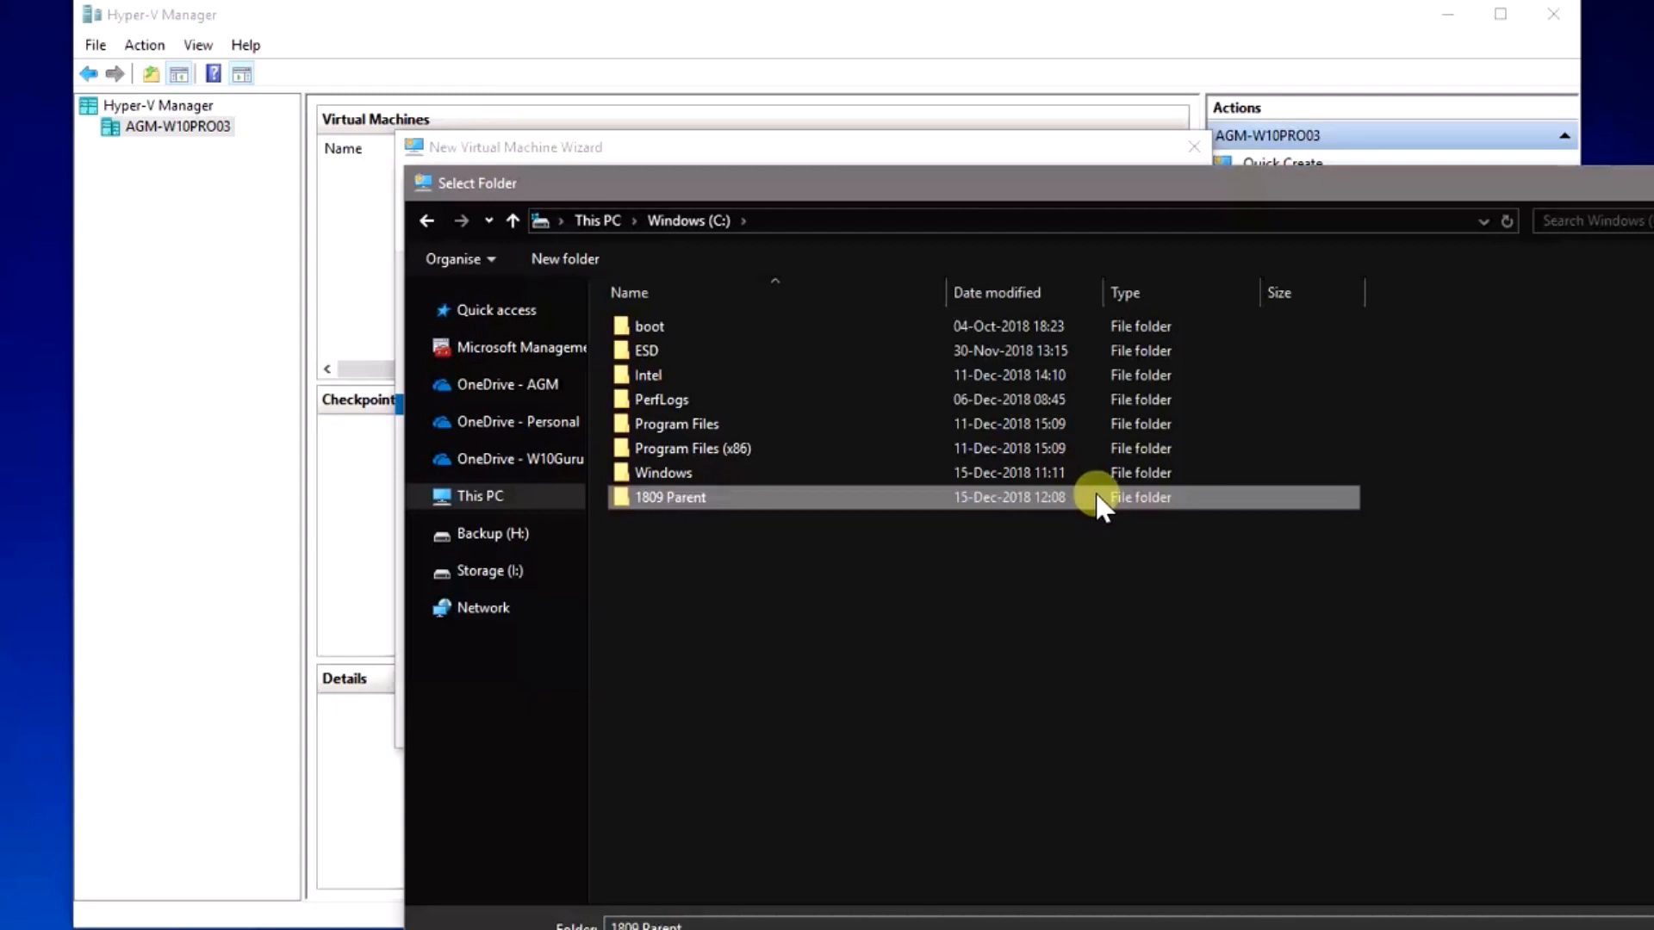
pyautogui.click(1652, 926)
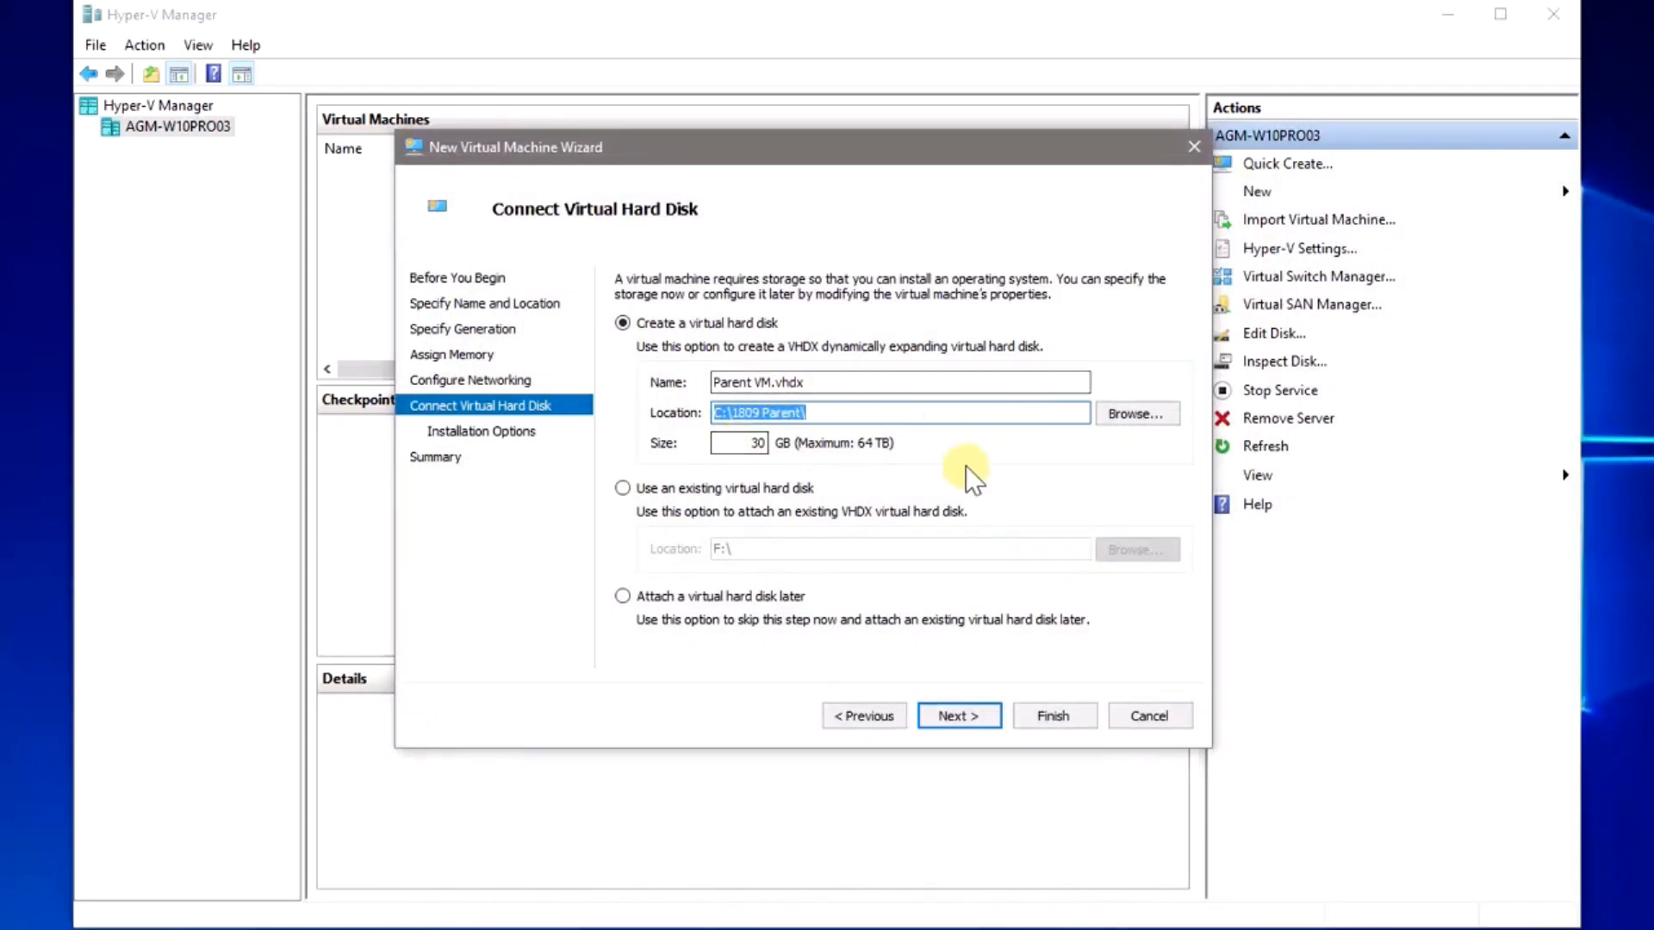
pyautogui.click(953, 413)
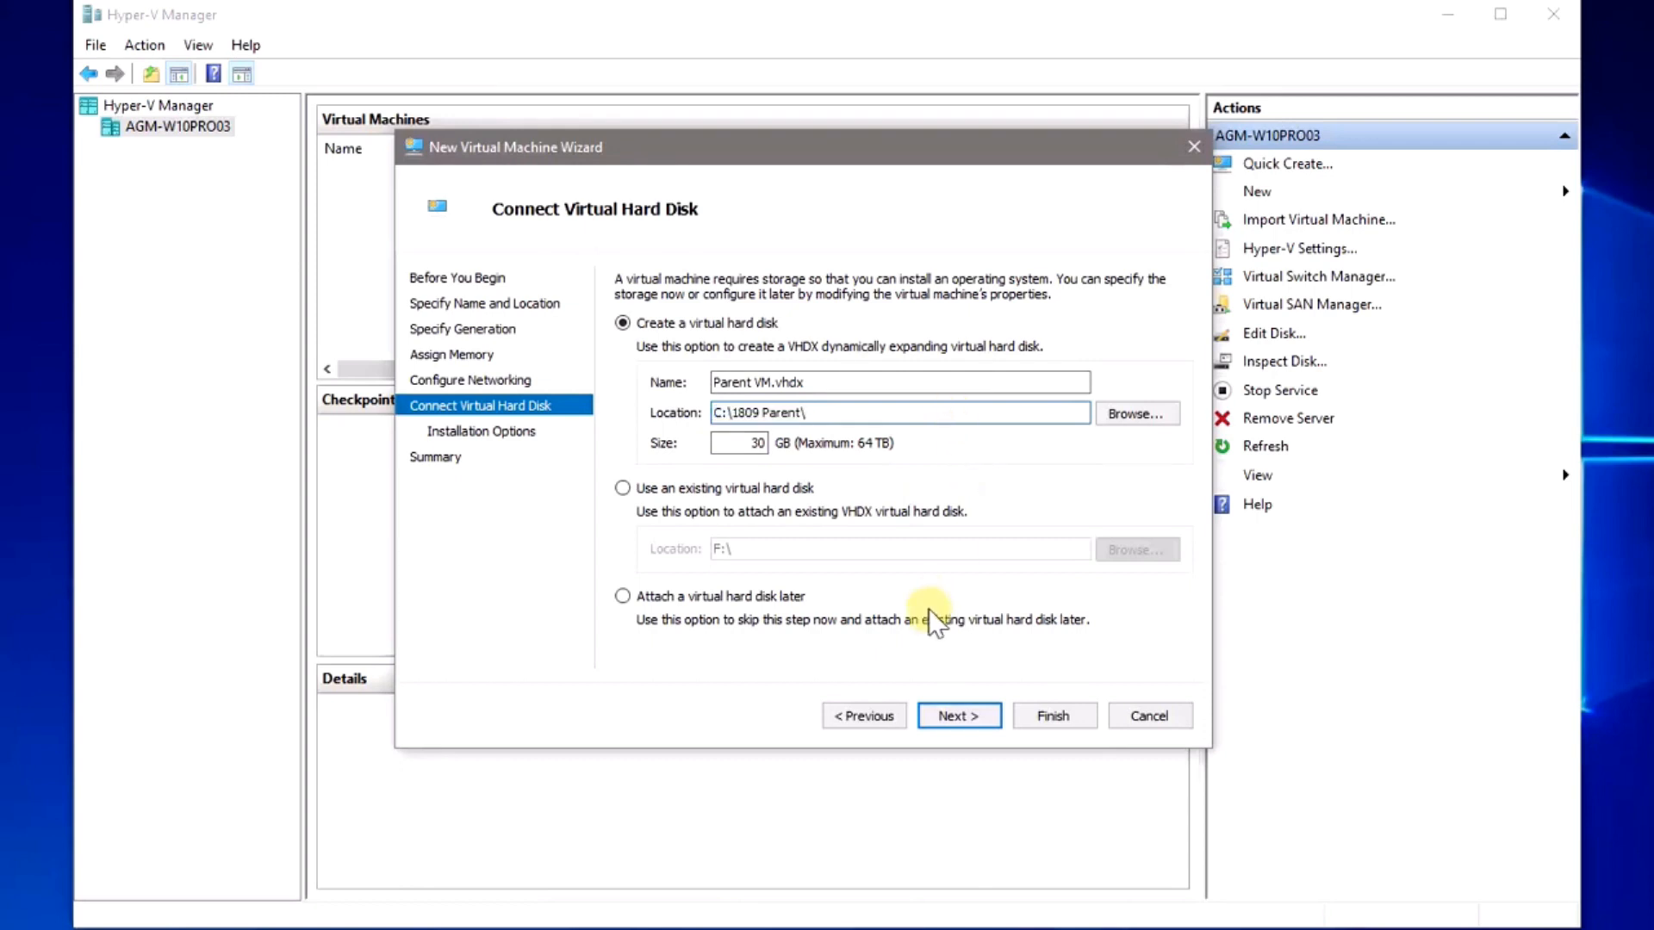
pyautogui.click(957, 717)
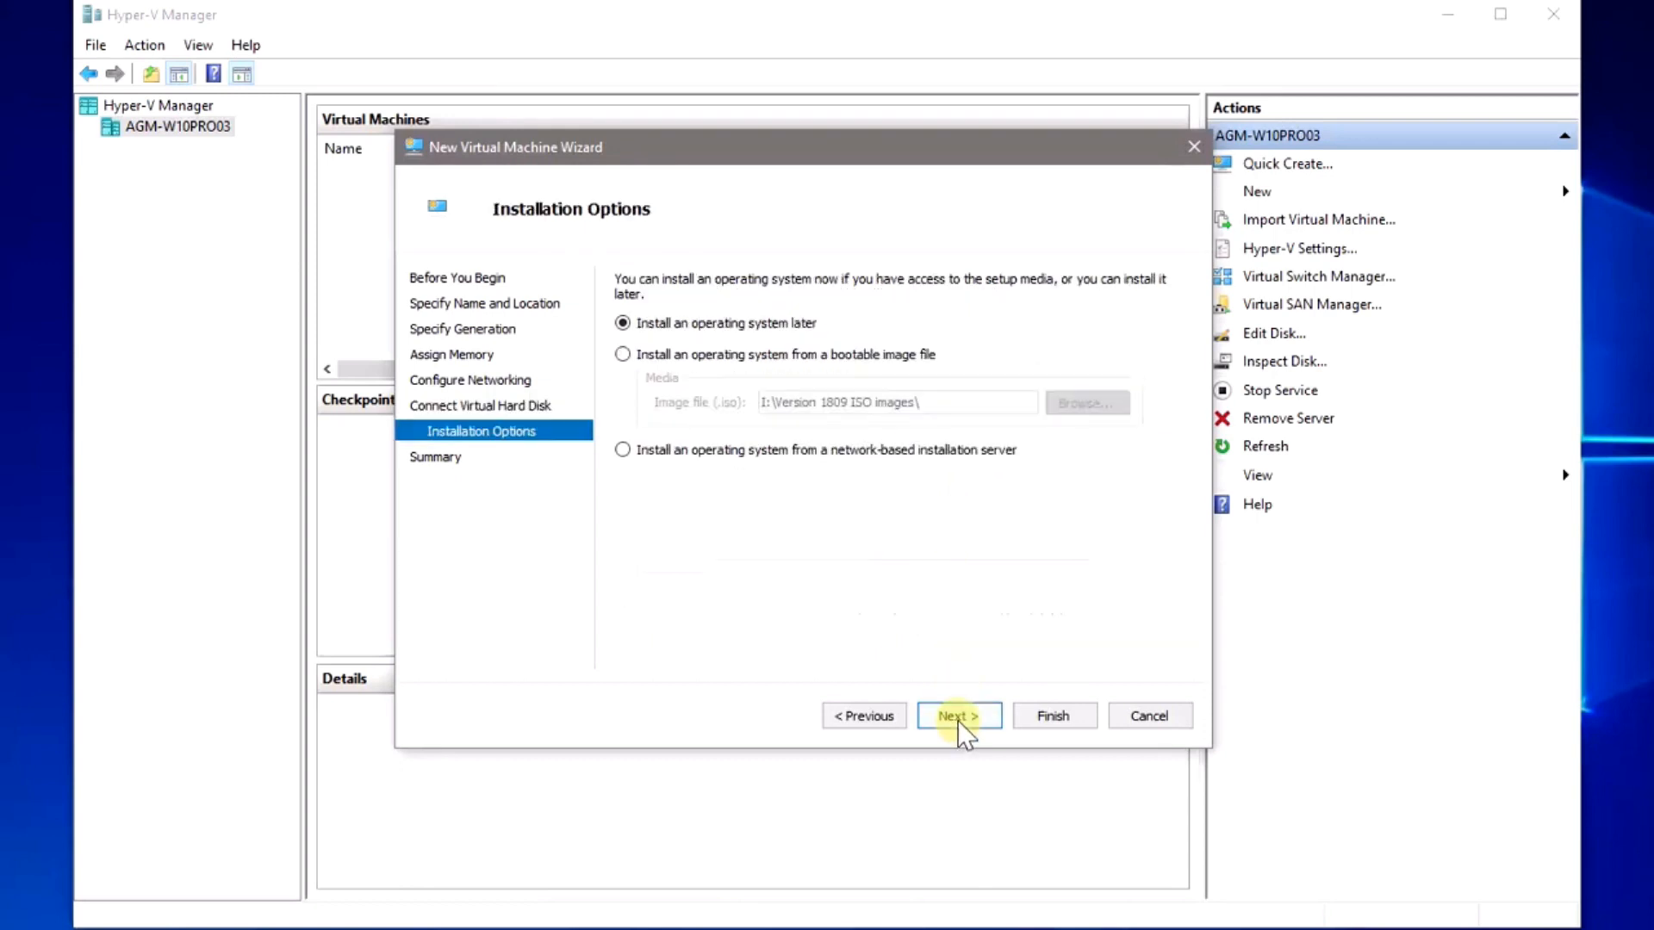
# Choose the en-gb Windows 10 consumer edition version 1809 ISO as the bootable installation image and finish creating the virtual machine.
pyautogui.click(625, 354)
pyautogui.click(1054, 403)
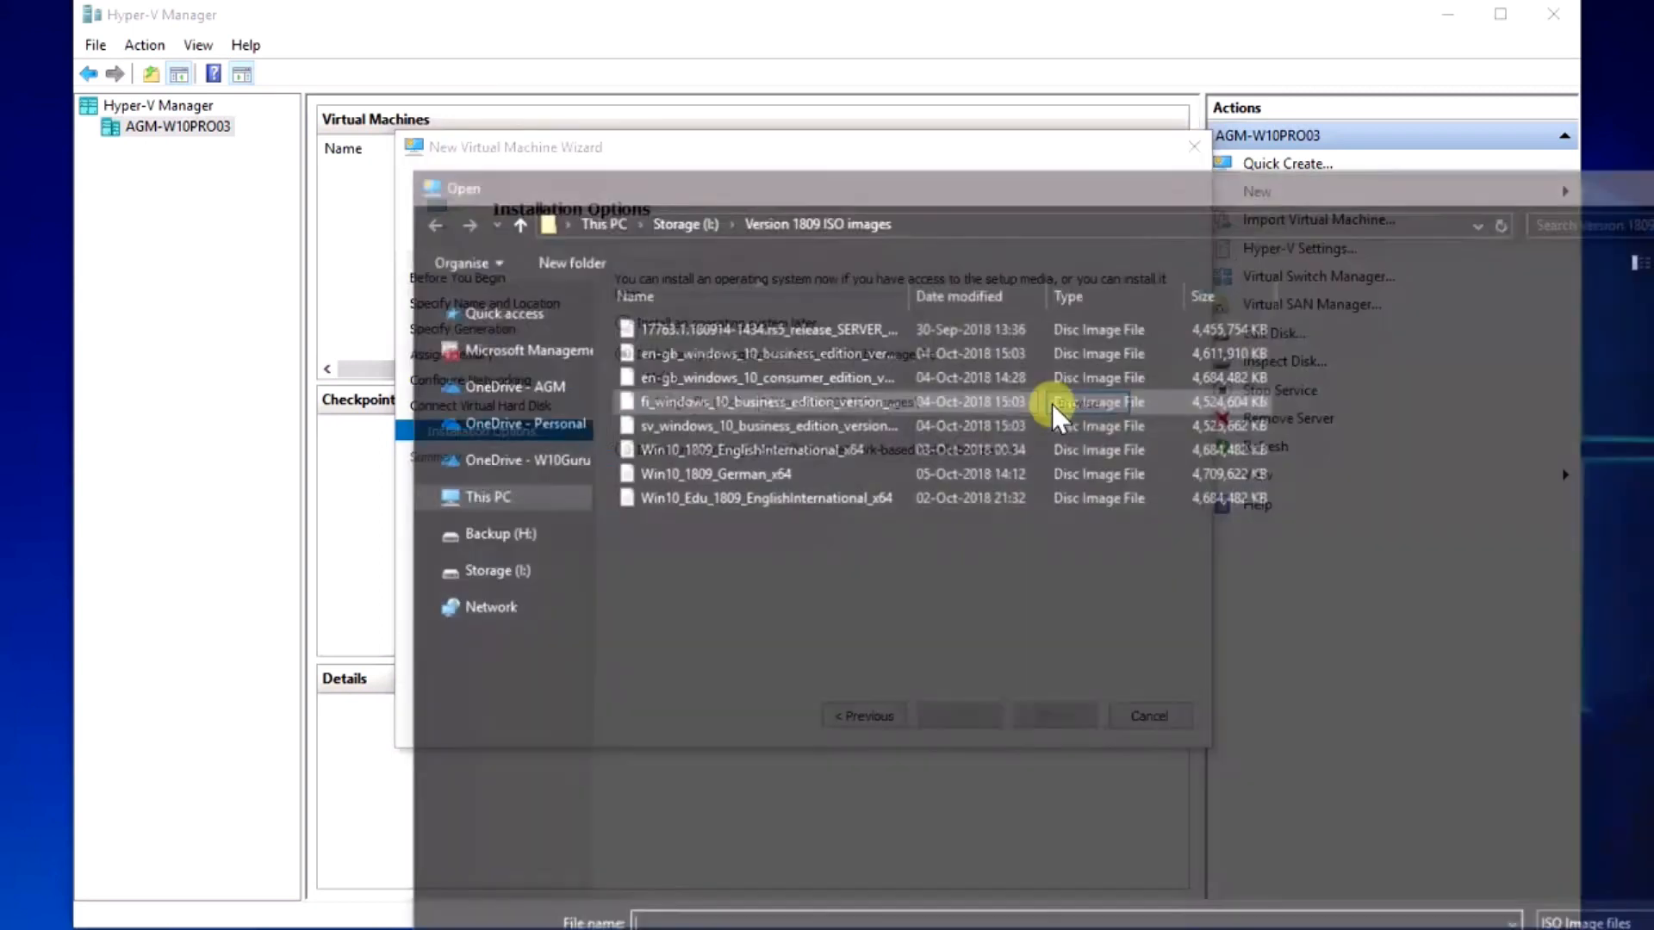
pyautogui.click(788, 379)
pyautogui.doubleClick(788, 378)
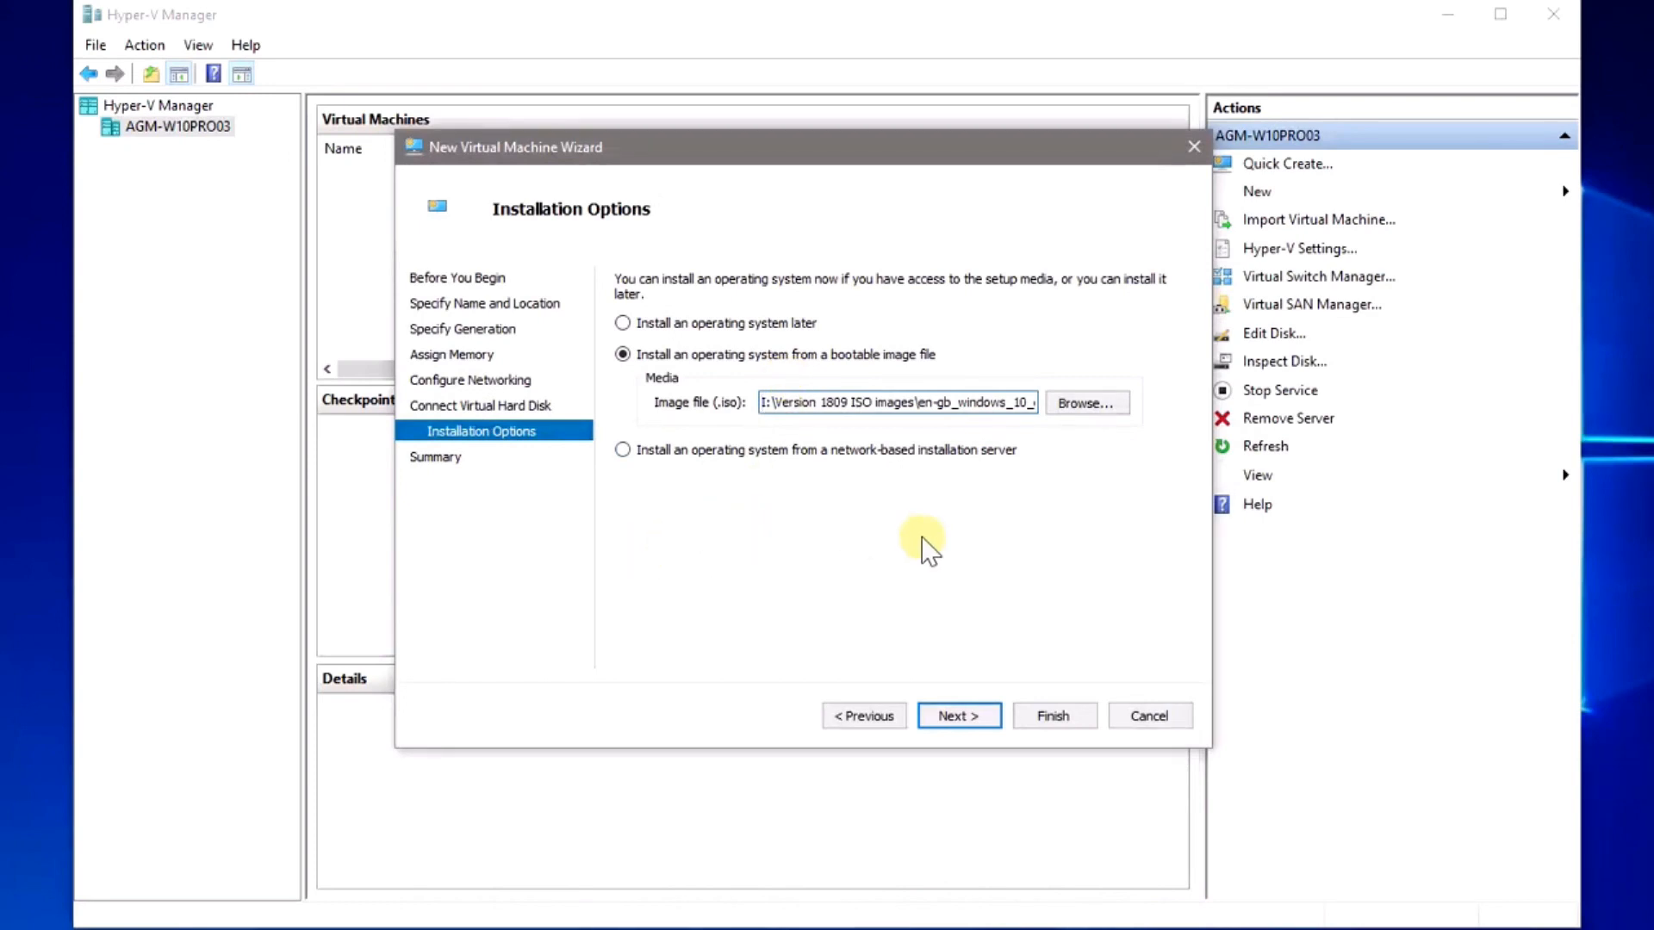
pyautogui.click(961, 711)
pyautogui.click(1053, 716)
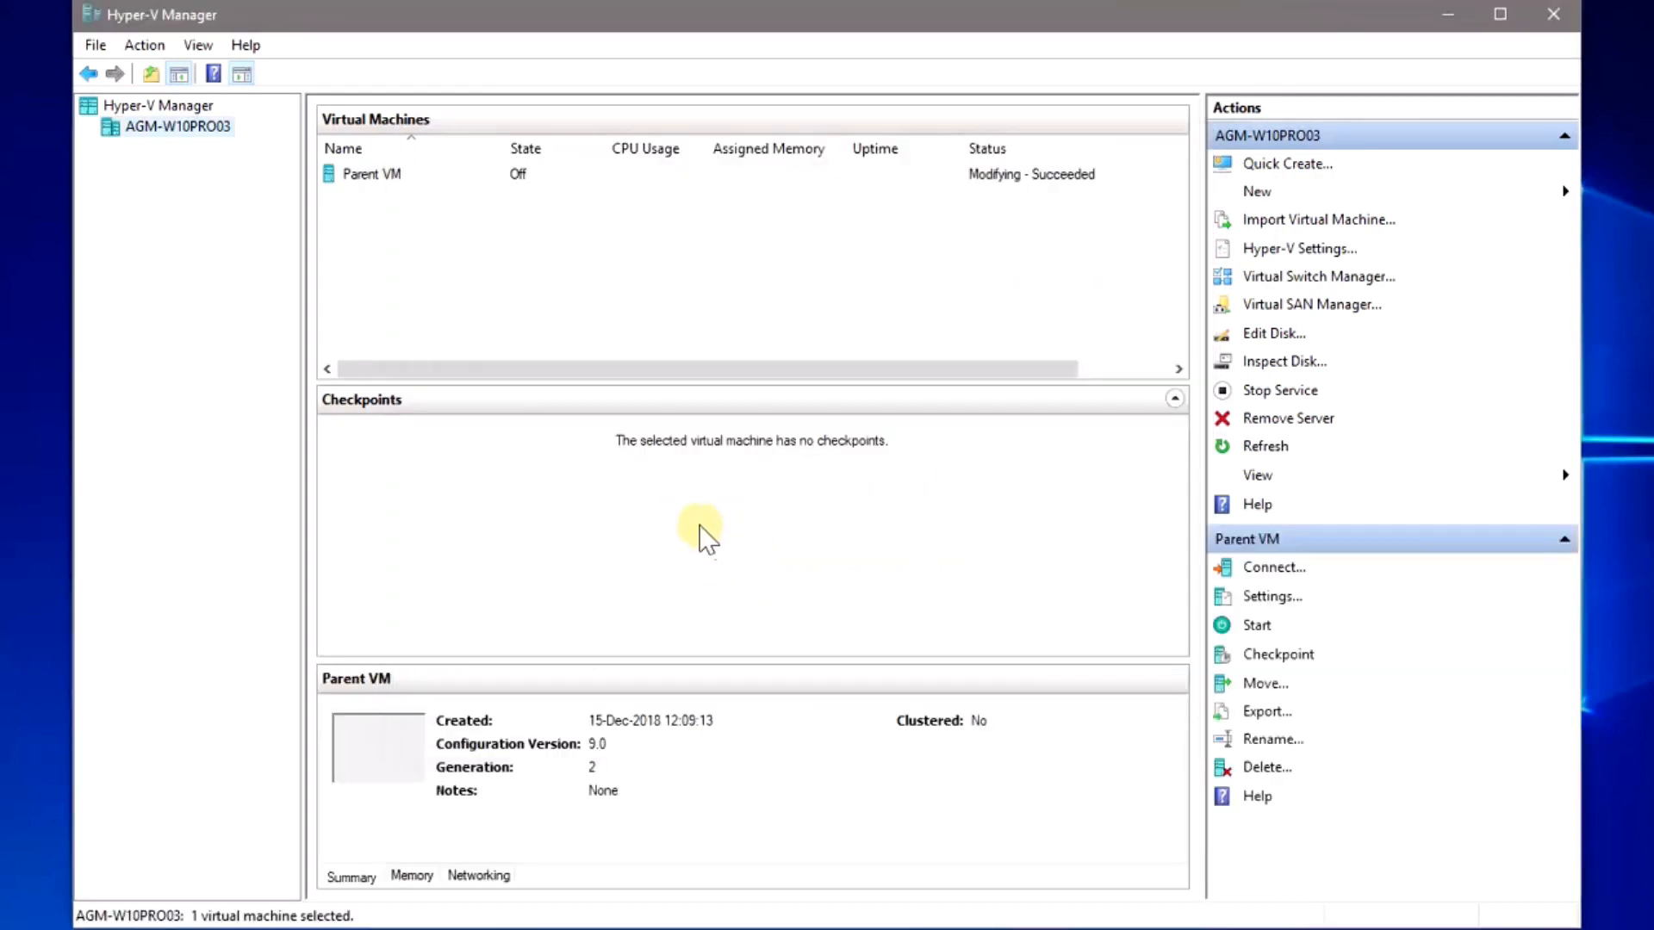
# Disable Secure Boot in the security settings of Parent VM.
pyautogui.click(420, 175)
pyautogui.rightClick(420, 172)
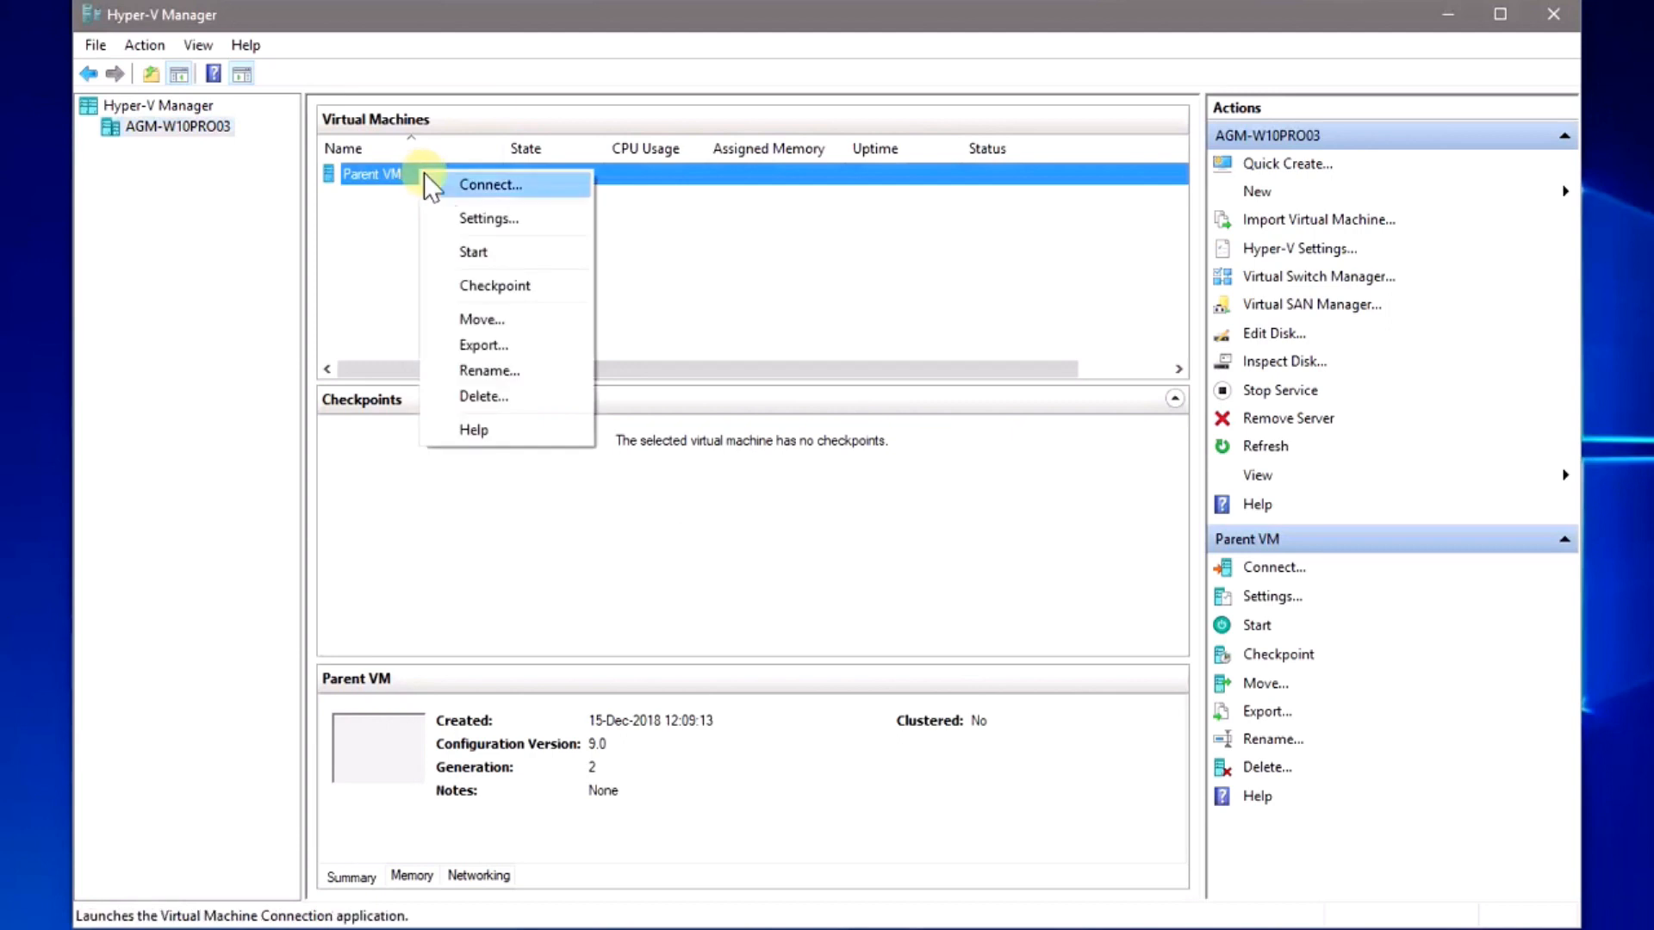
pyautogui.click(491, 212)
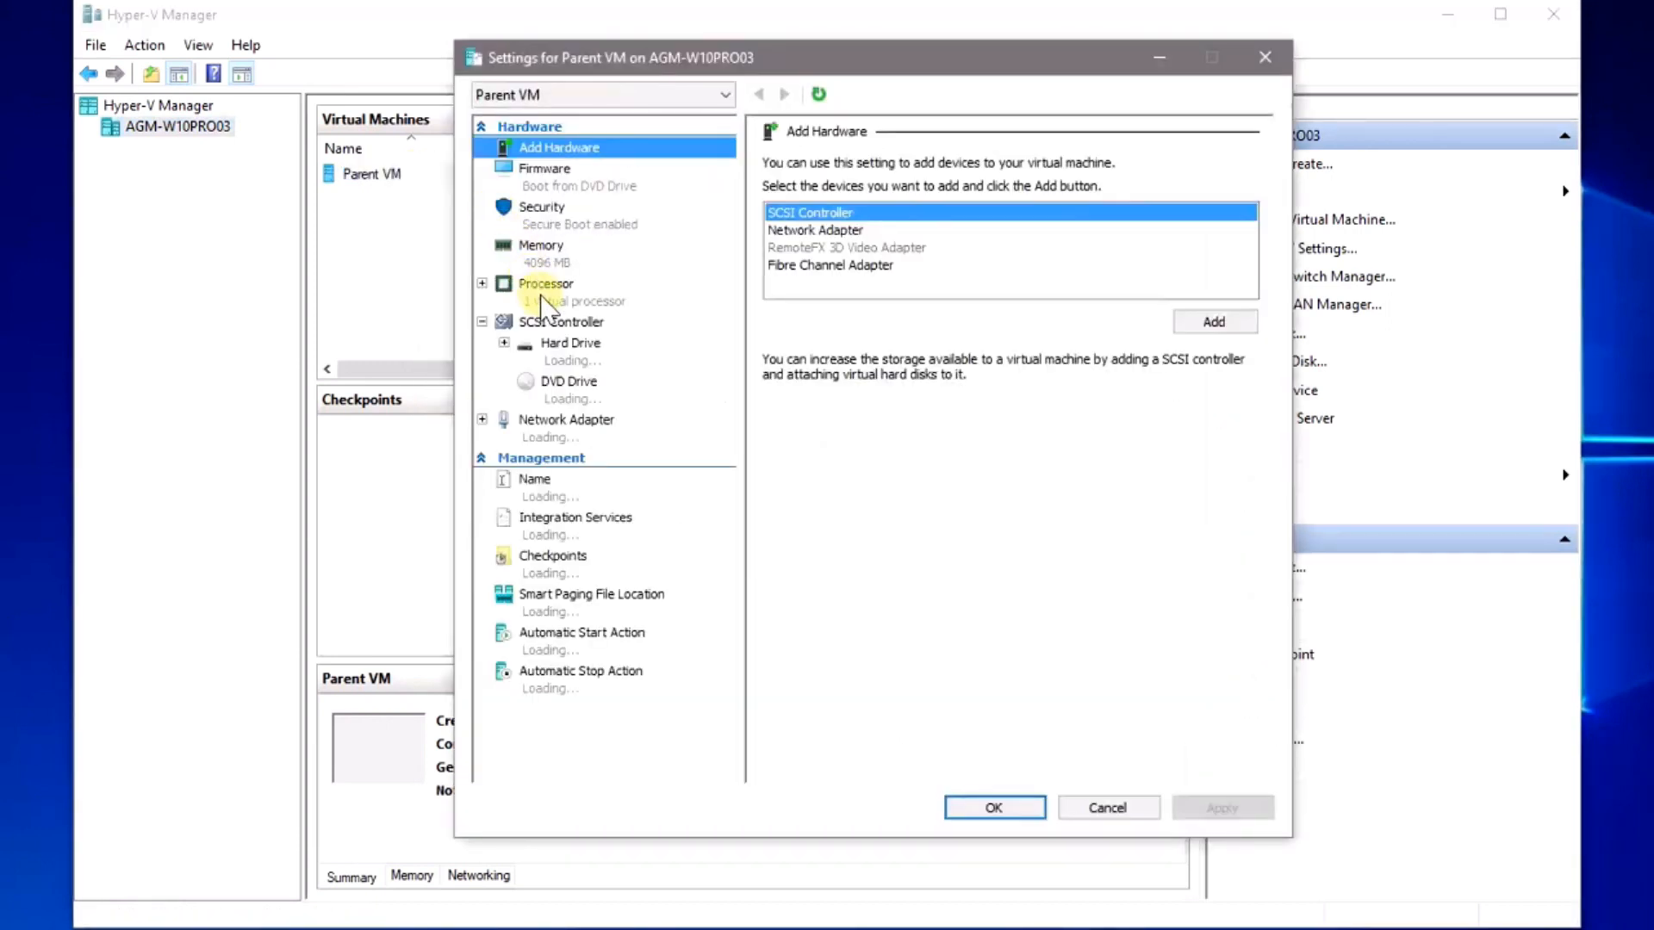
pyautogui.click(553, 225)
pyautogui.click(785, 223)
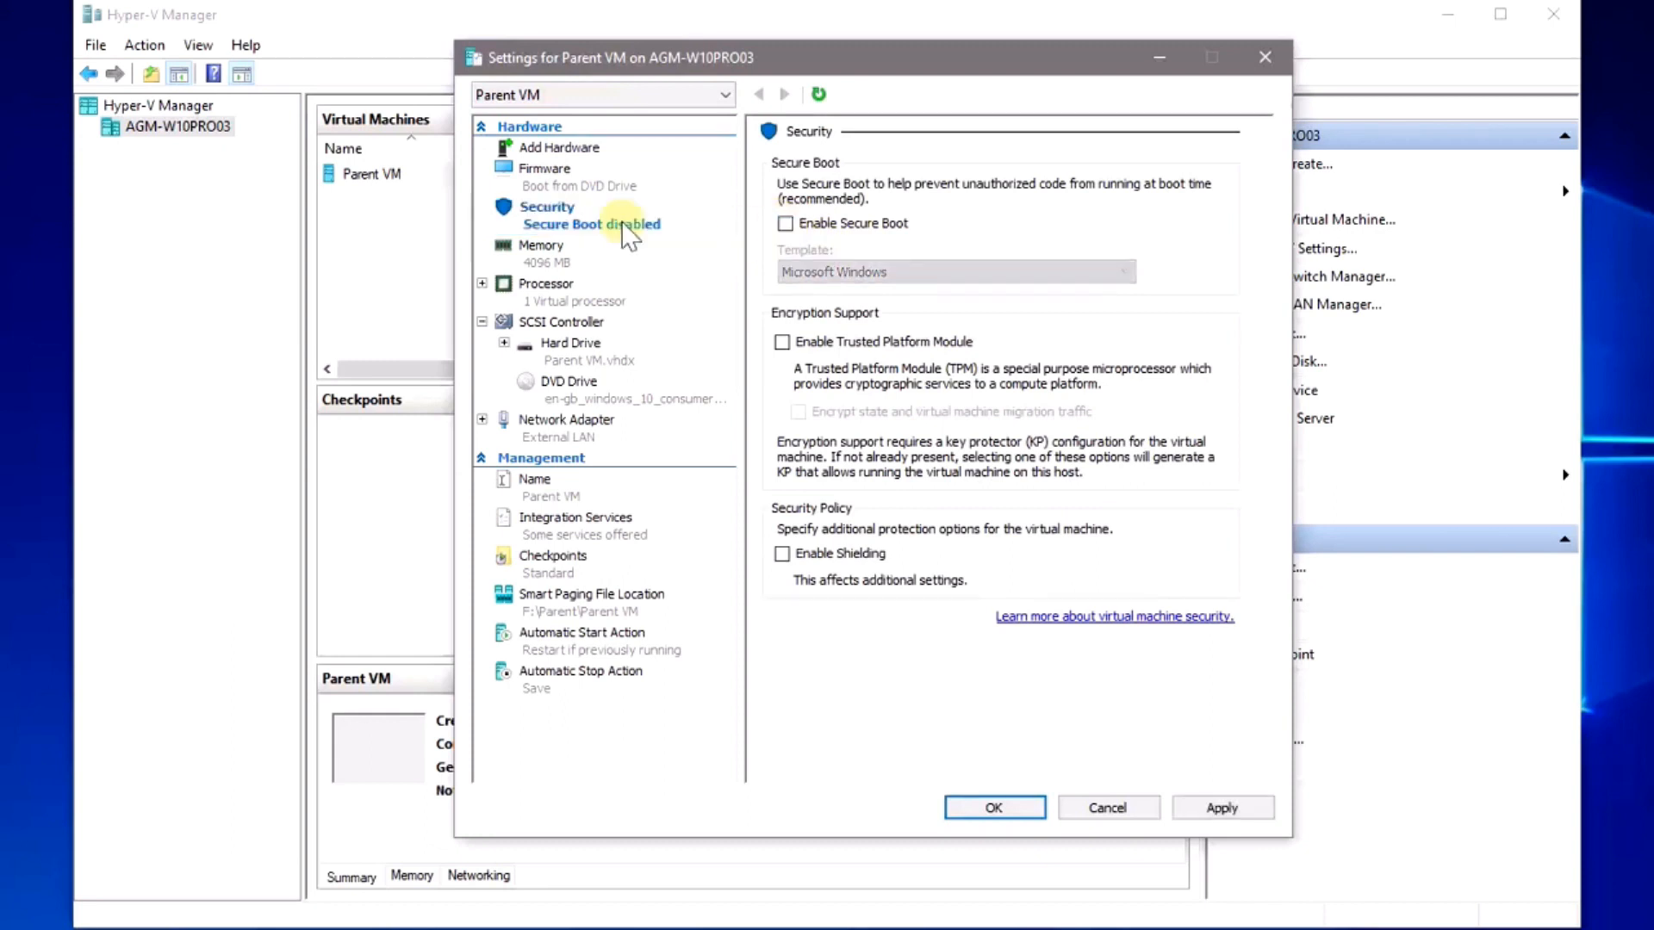
# View the firmware boot order and set the number of virtual processors to 4.
pyautogui.click(555, 179)
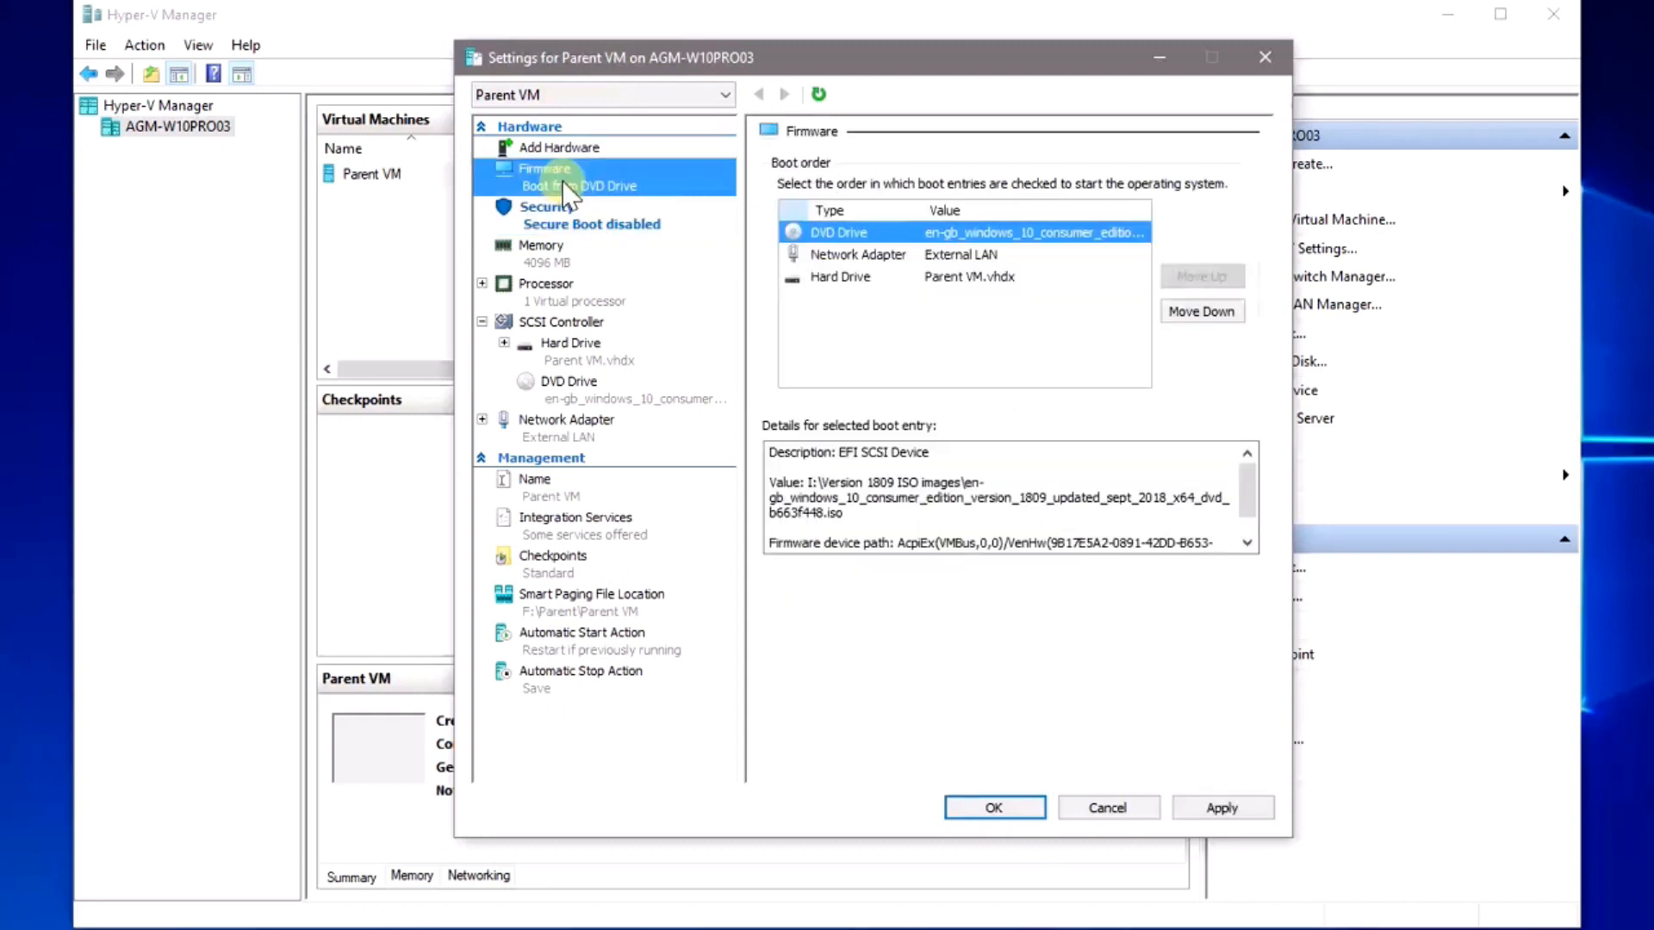
pyautogui.click(544, 301)
pyautogui.click(1025, 200)
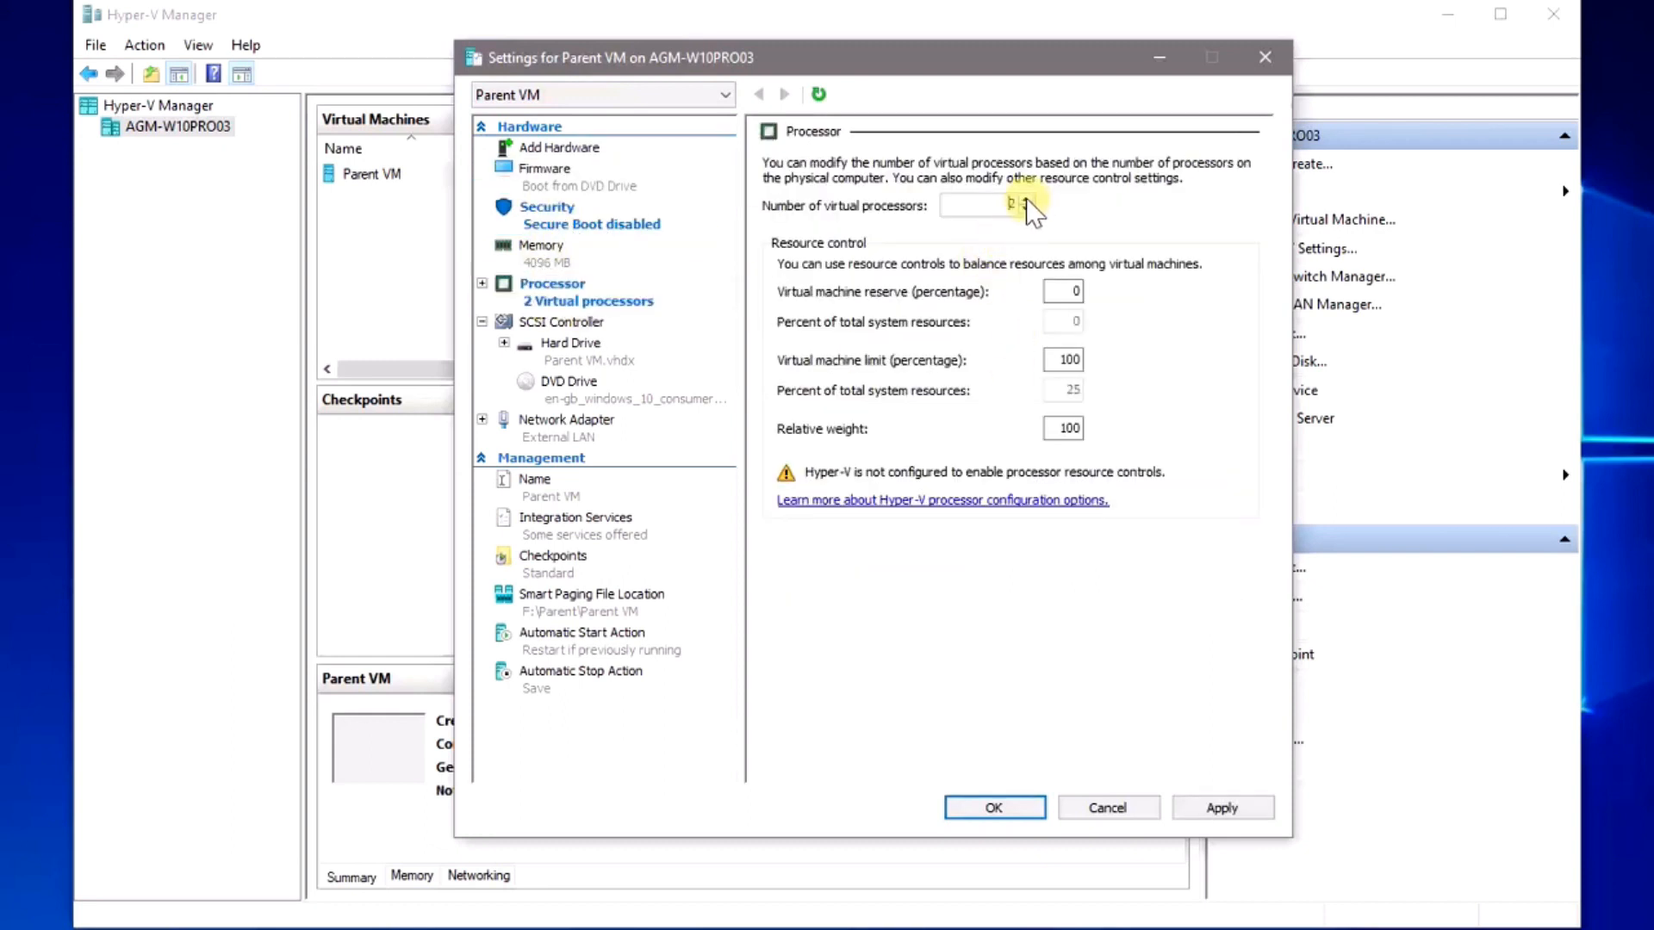
pyautogui.click(1025, 199)
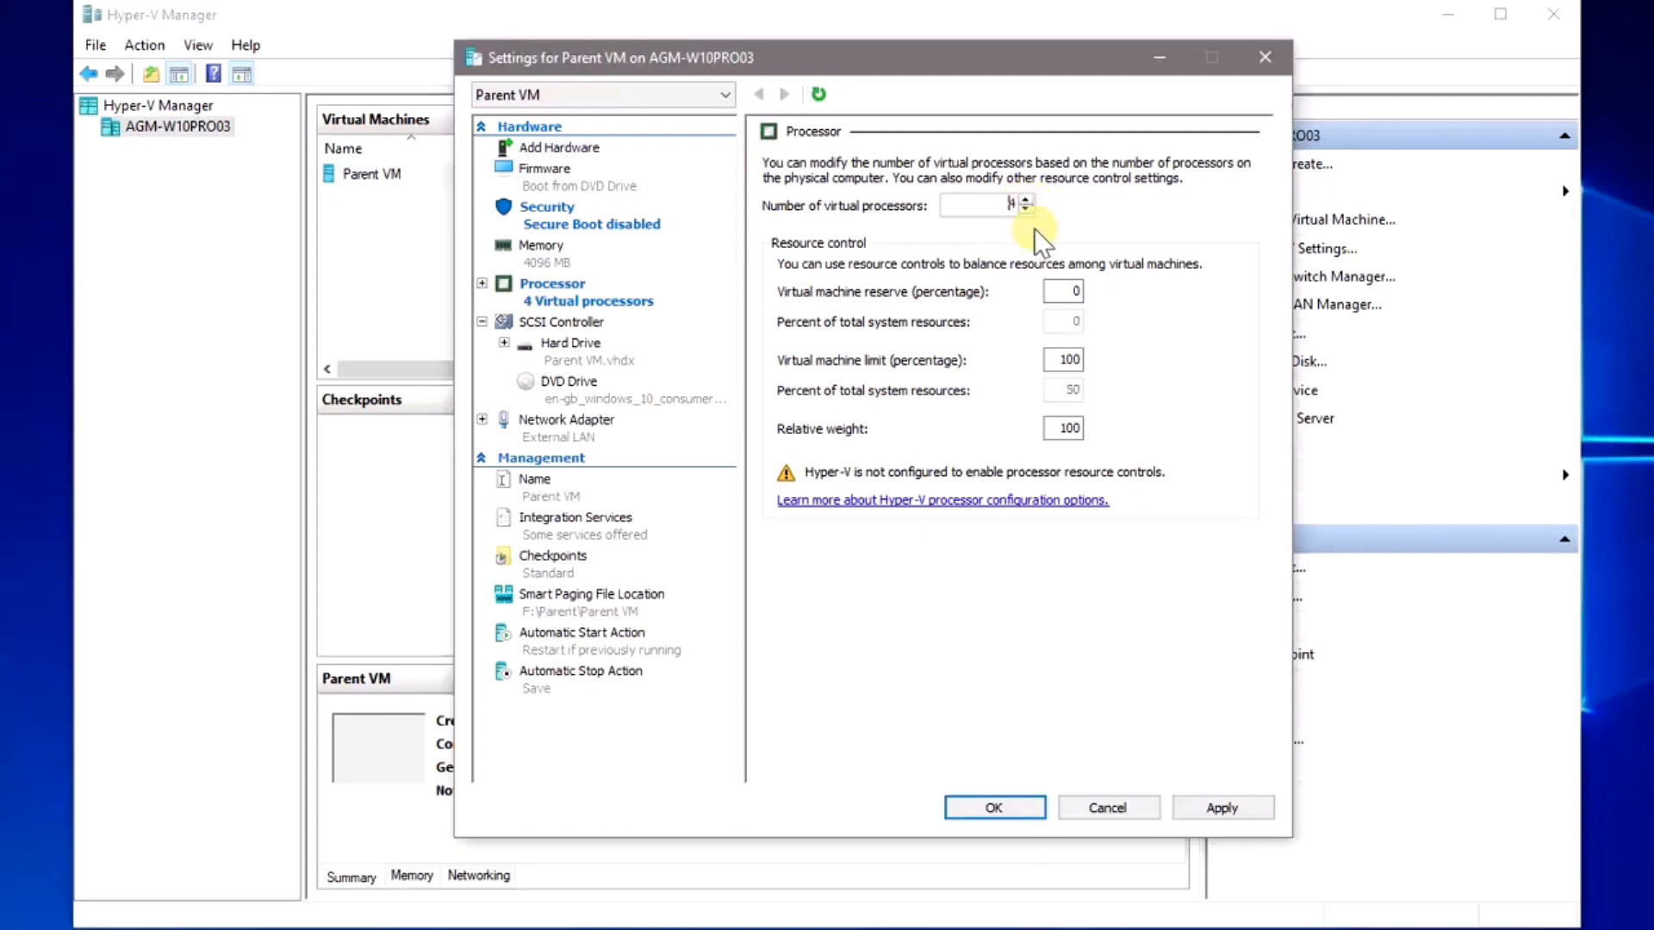
# Turn off automatic checkpoints for Parent VM and save the settings.
pyautogui.click(553, 562)
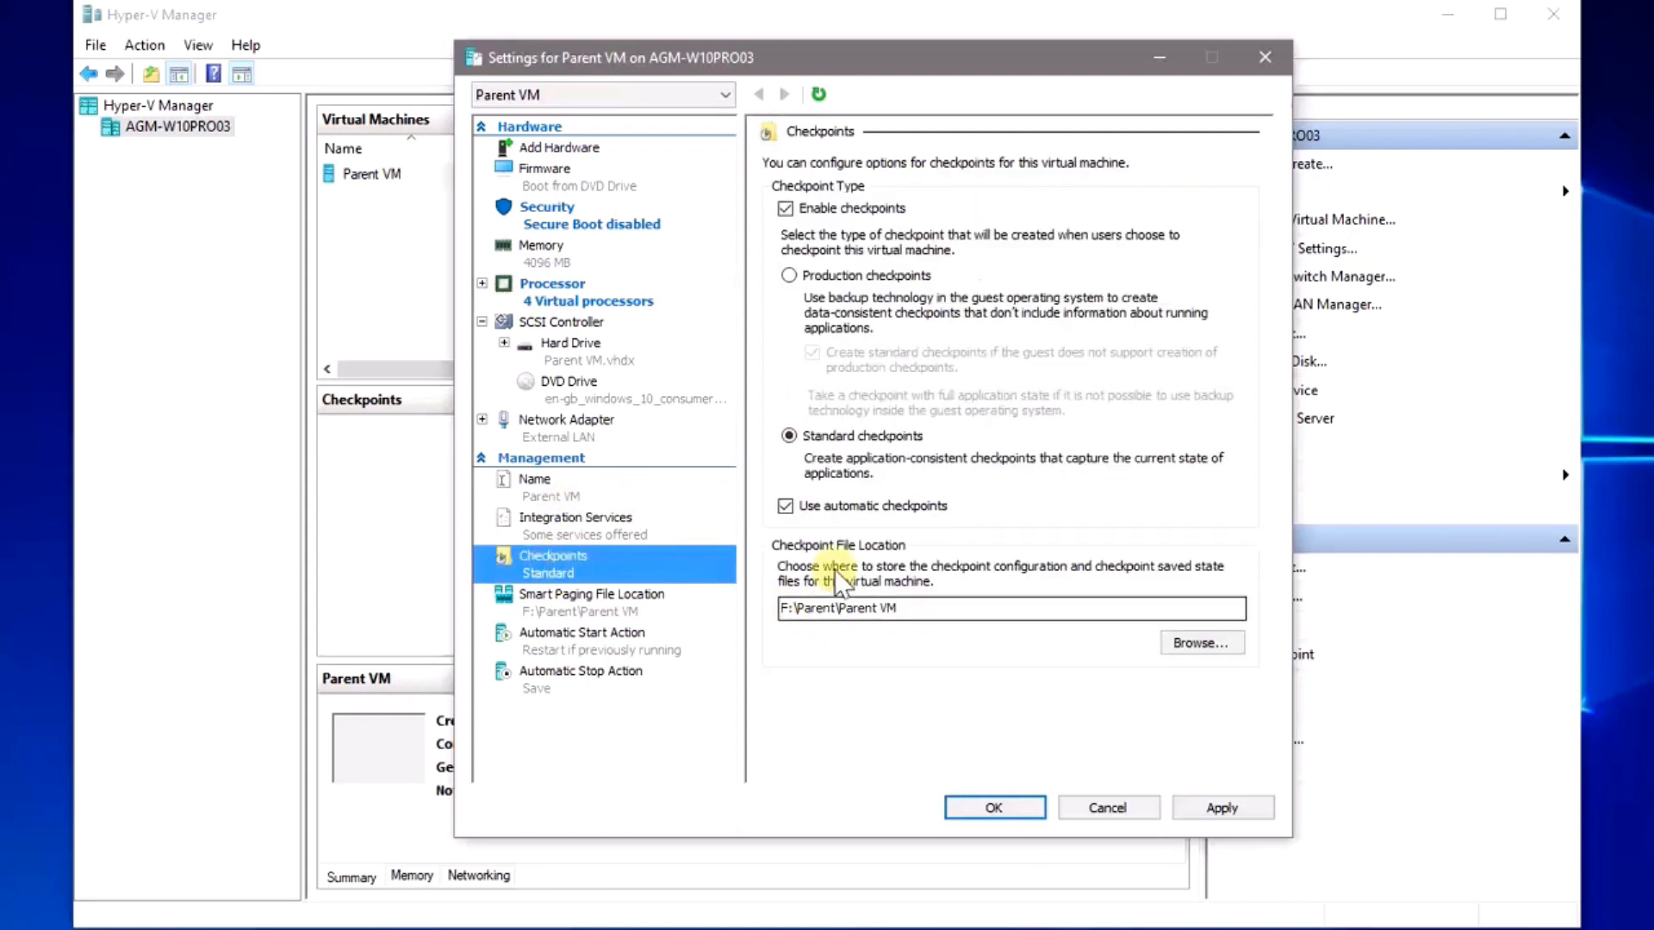
pyautogui.click(785, 506)
pyautogui.click(979, 804)
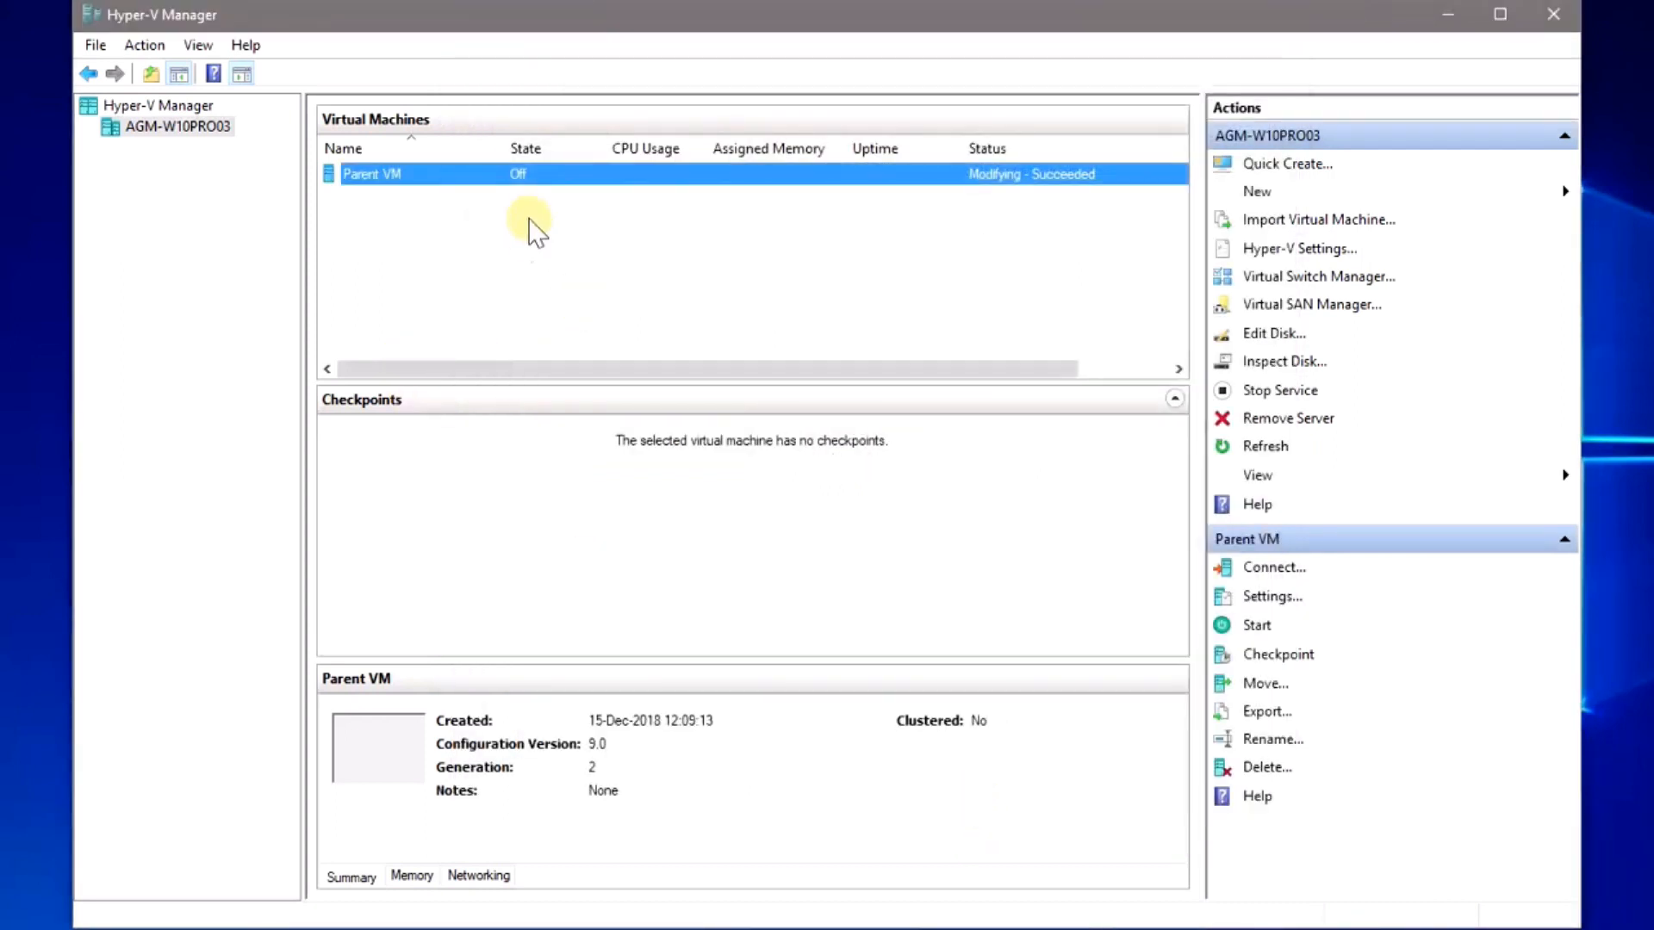
# Connect to Parent VM, minimize the manager window and start the virtual machine.
pyautogui.rightClick(512, 173)
pyautogui.click(555, 186)
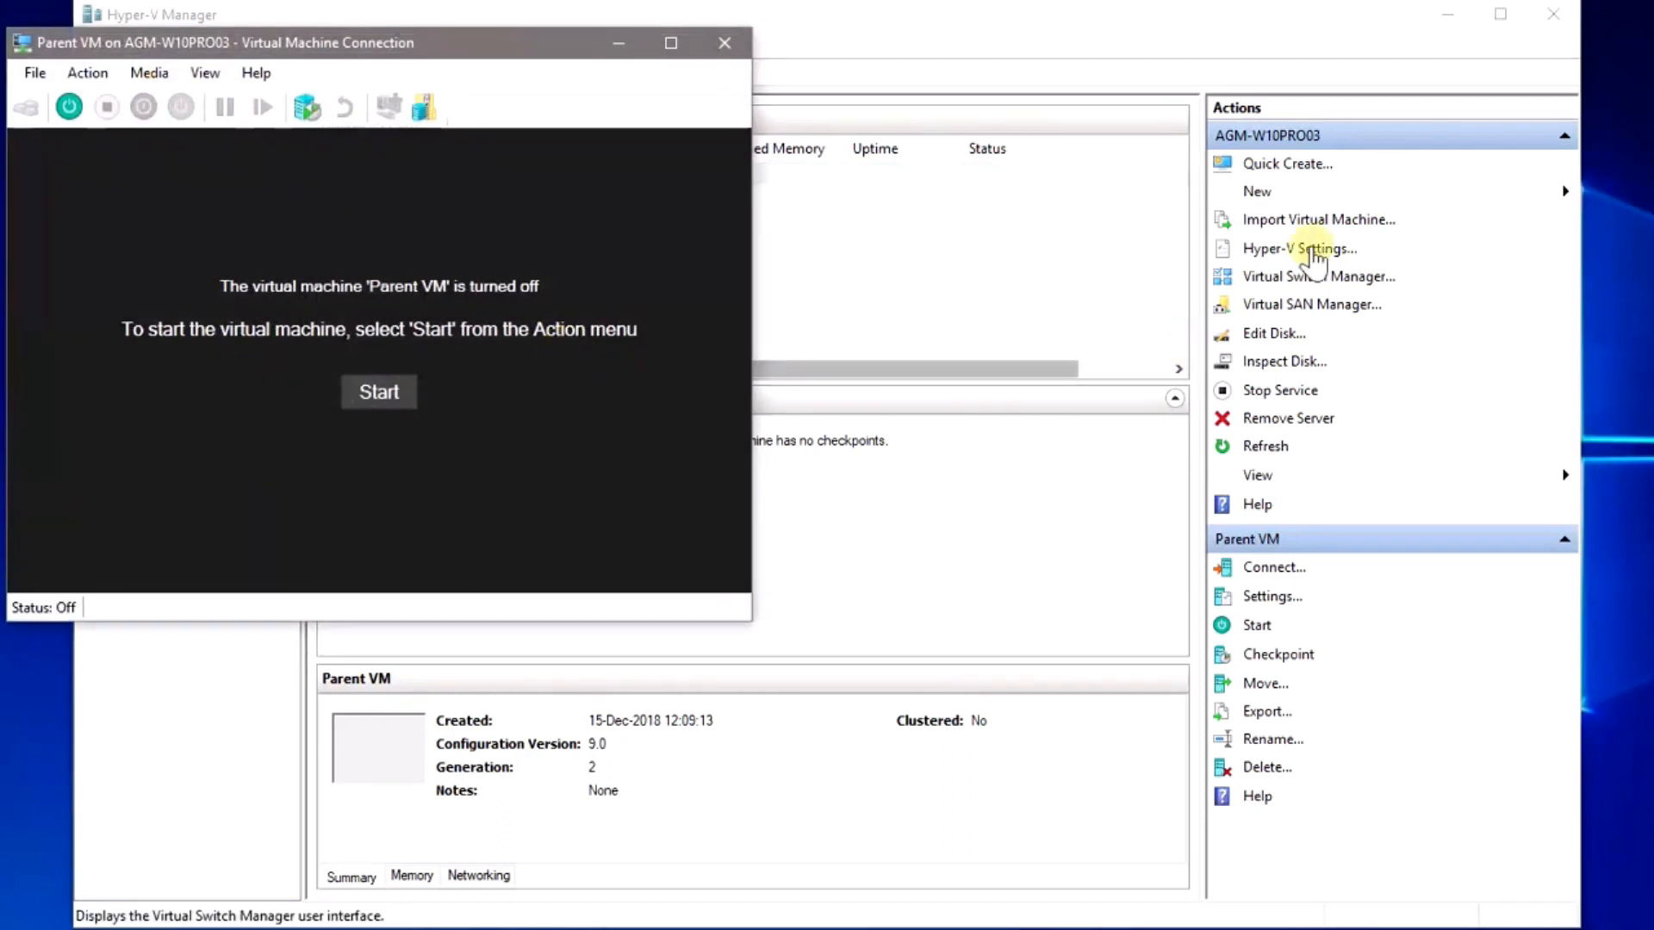
pyautogui.click(1445, 17)
pyautogui.click(400, 390)
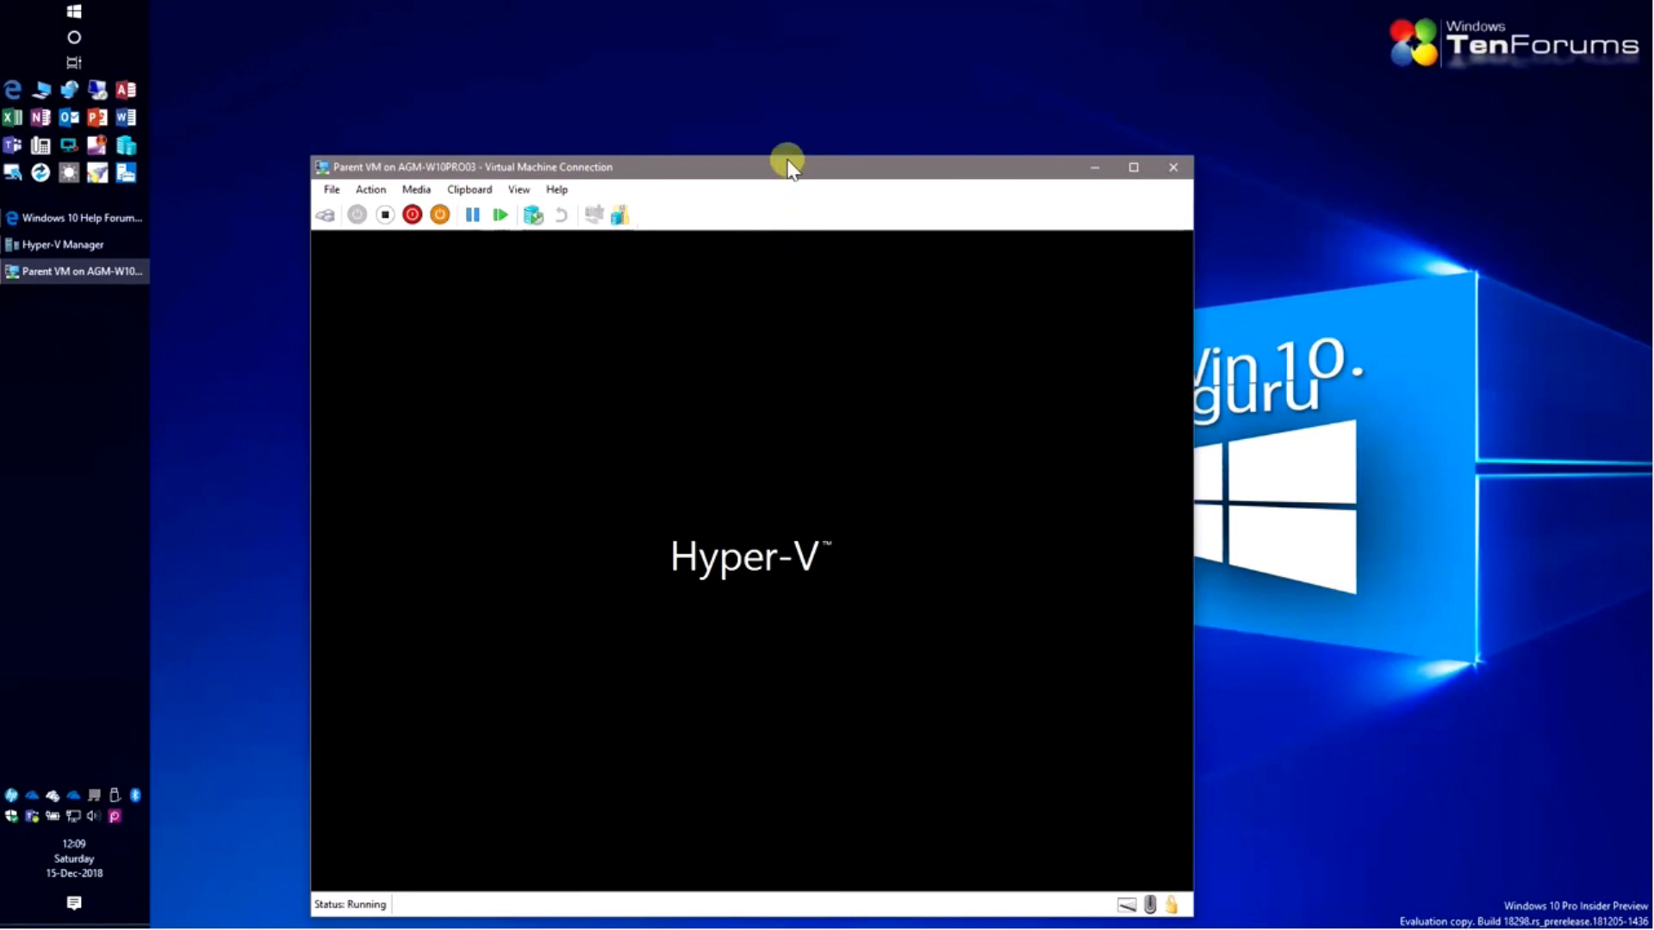
pyautogui.moveTo(789, 167); pyautogui.dragTo(859, 96)
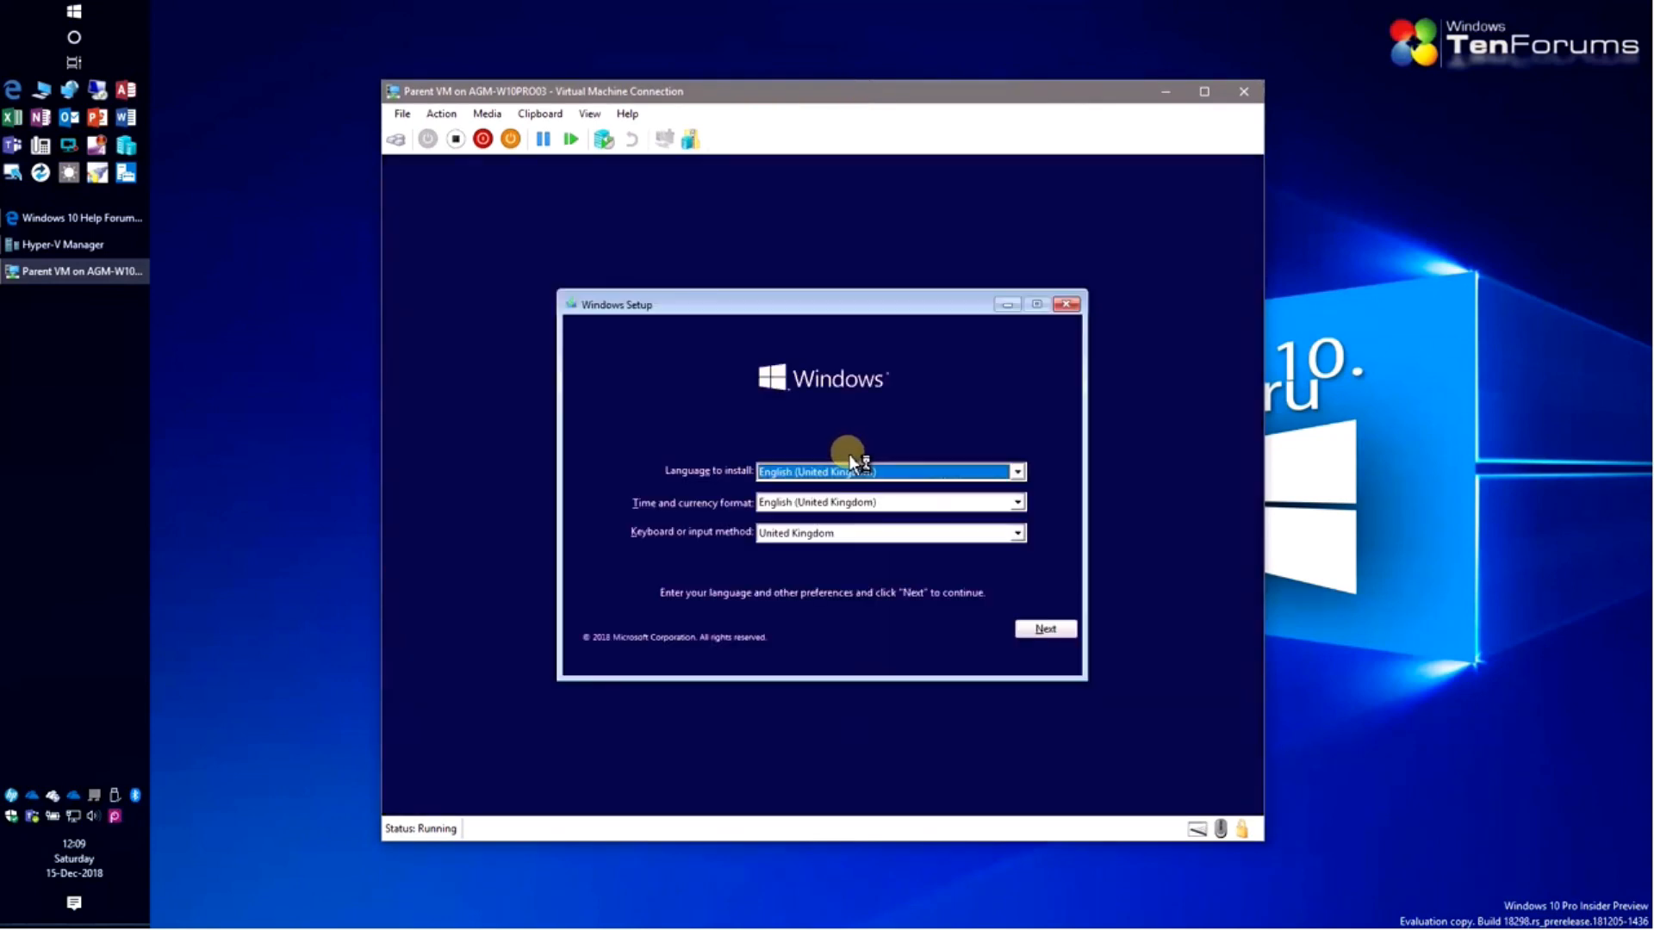
# Set the keyboard or input method to Finnish in Windows Setup and start the installation.
pyautogui.click(819, 533)
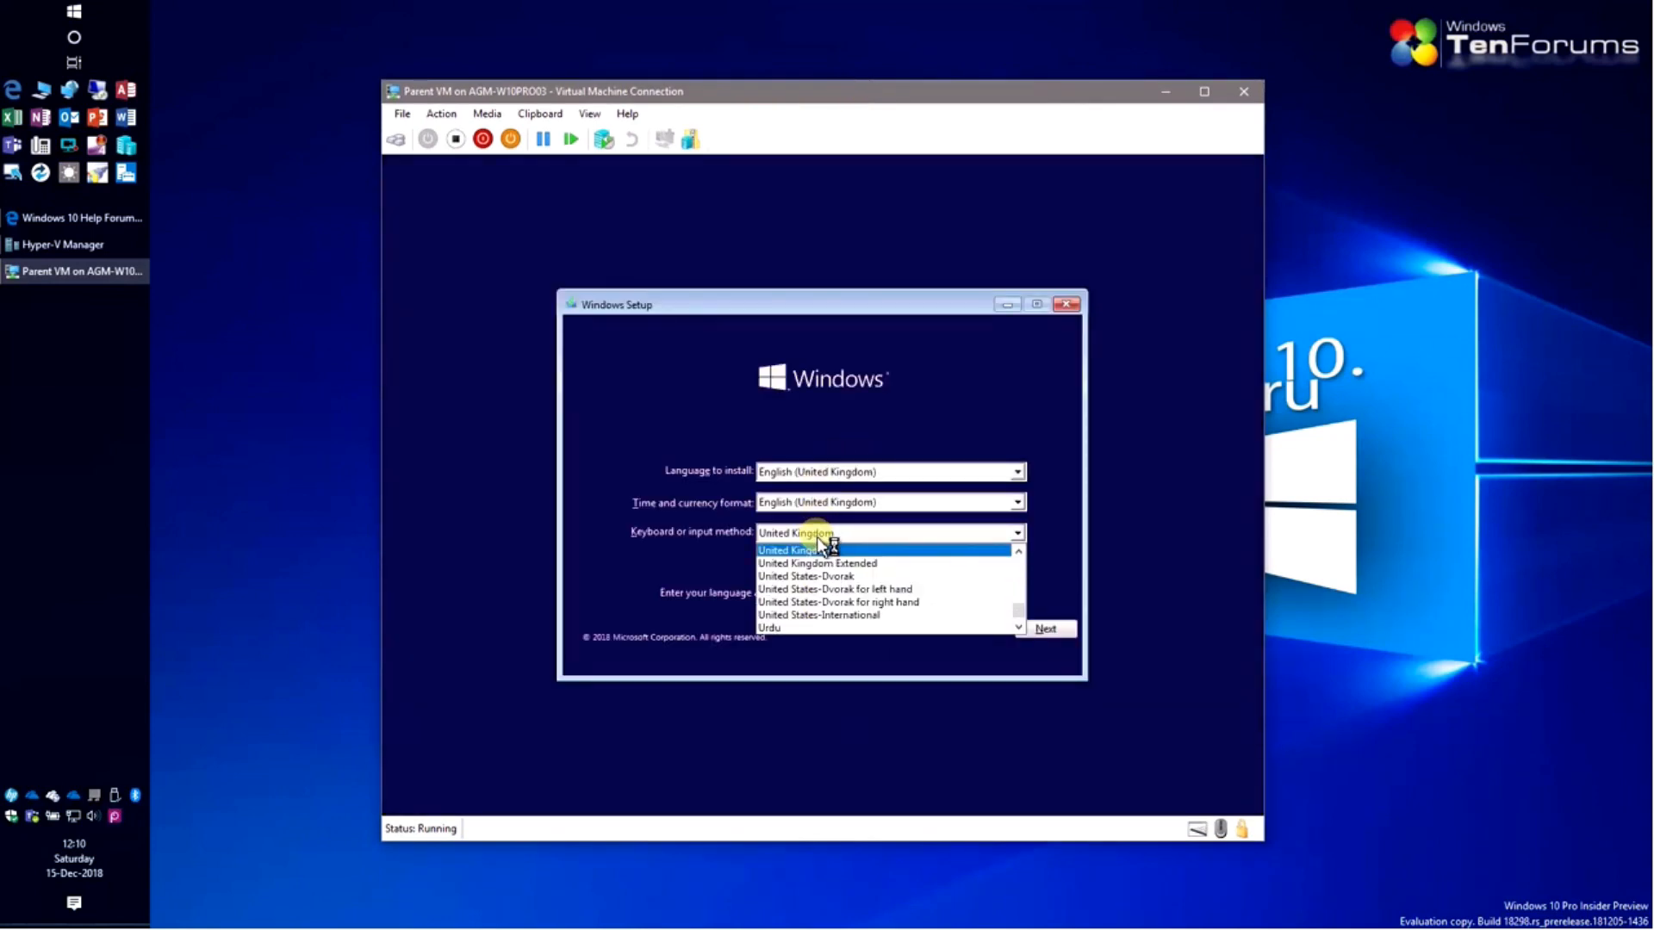
pyautogui.press('f')
pyautogui.click(806, 563)
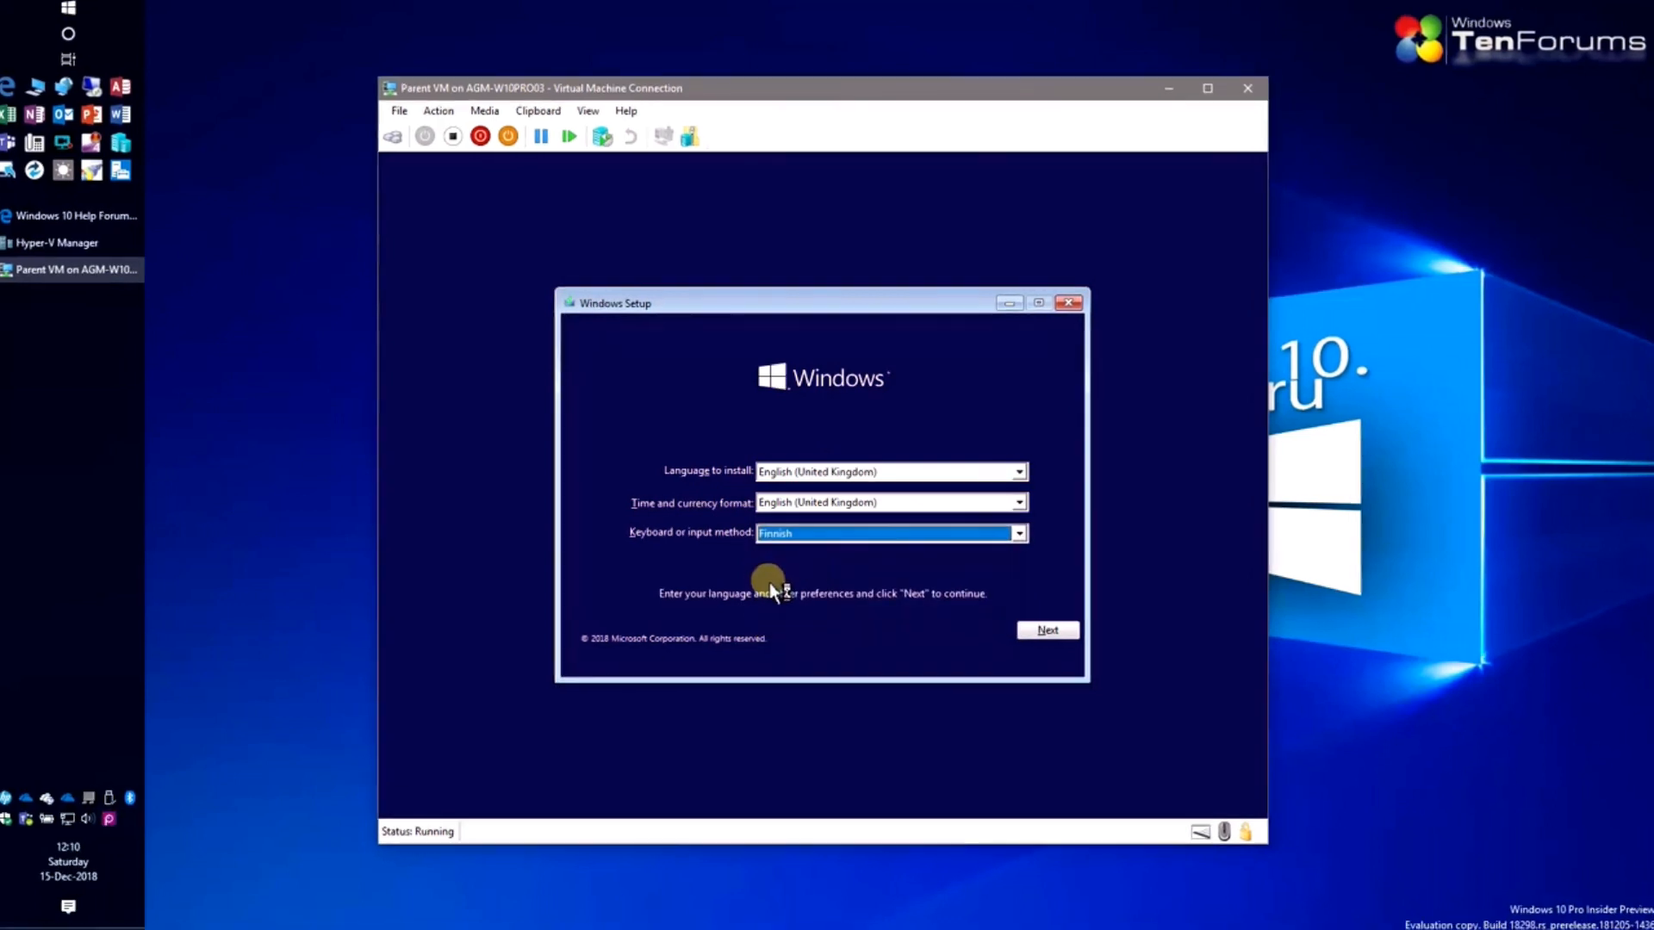
pyautogui.click(1027, 634)
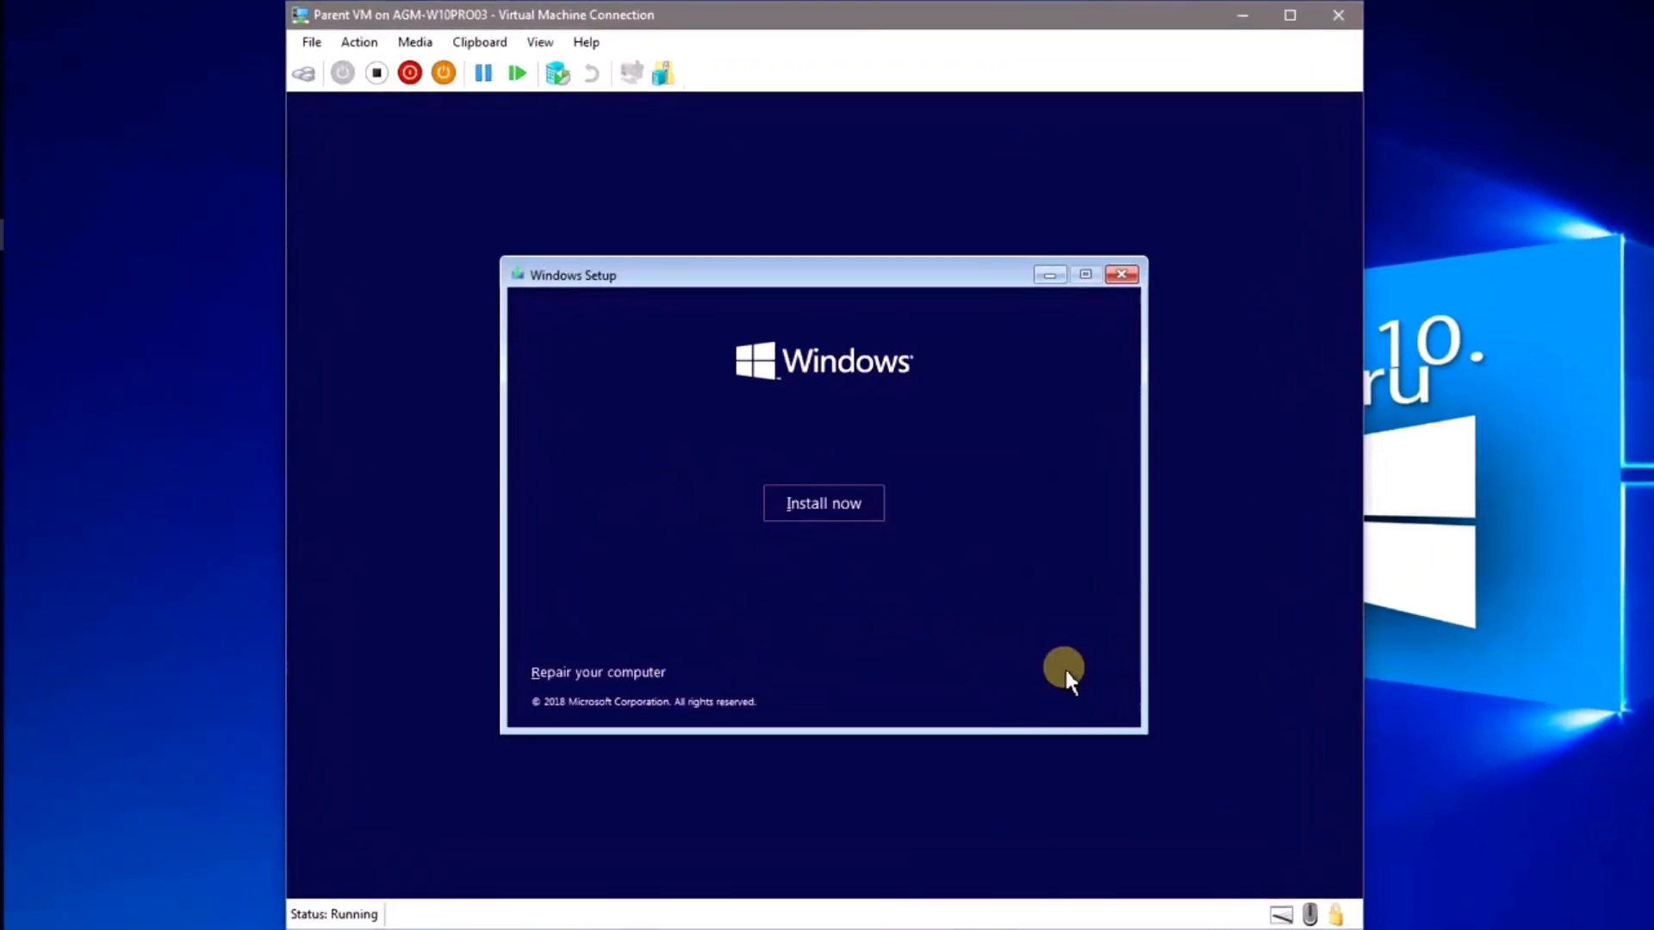
pyautogui.click(833, 503)
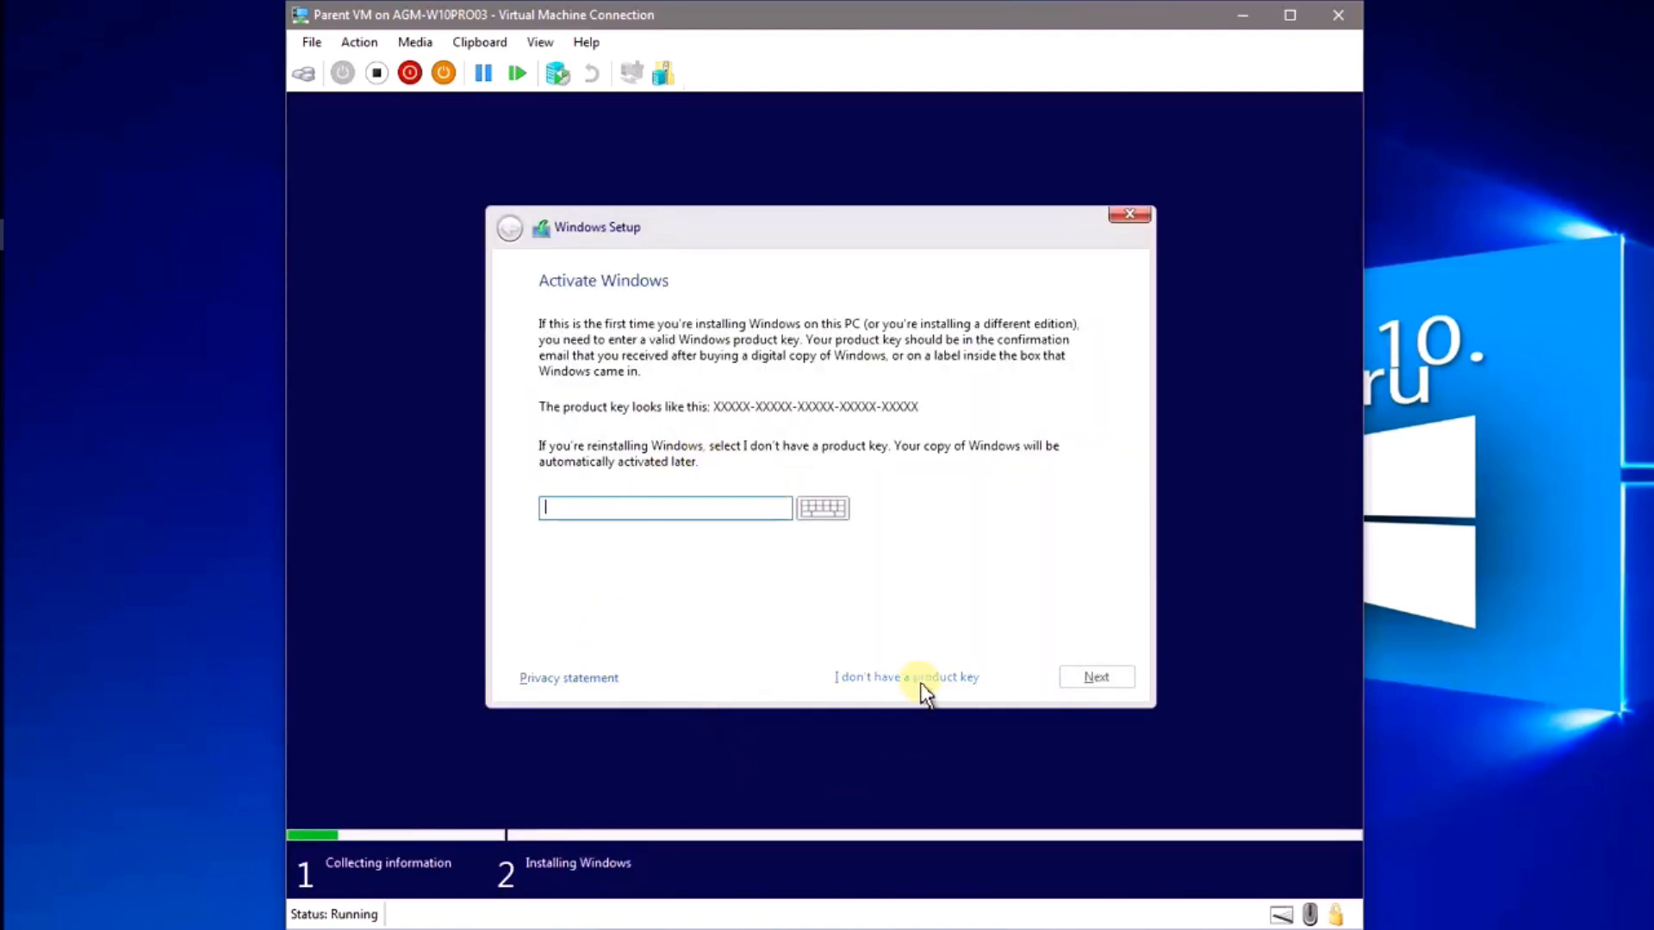
# Skip entering a product key and choose Windows 10 Pro as the operating system to install.
pyautogui.click(921, 684)
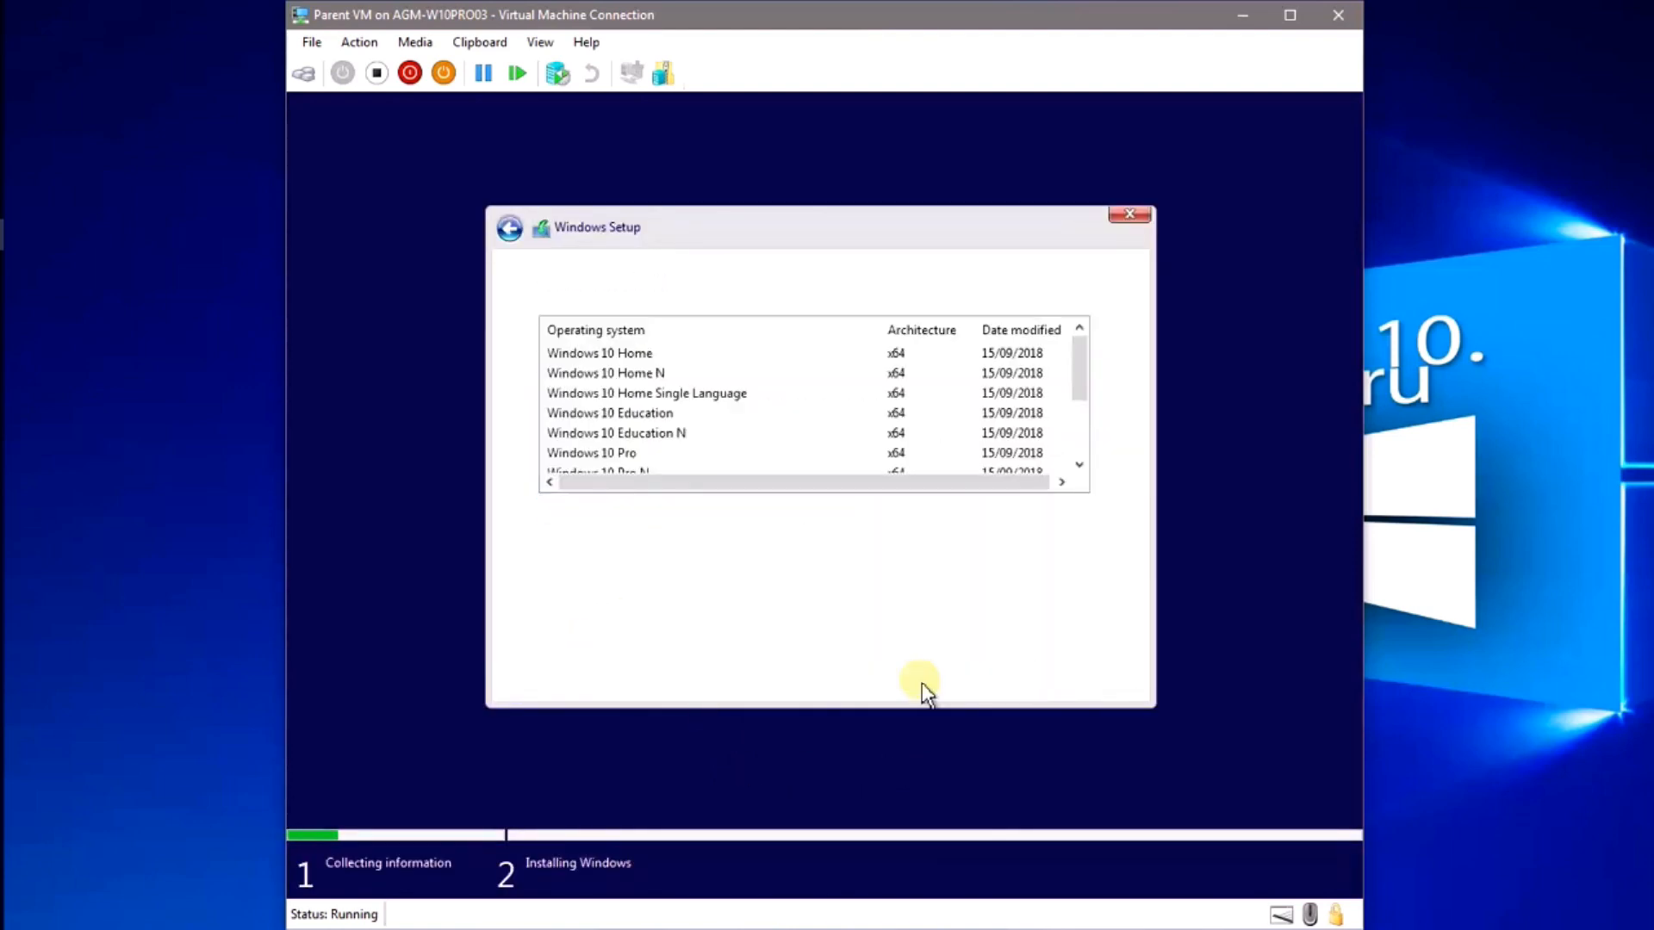
pyautogui.click(619, 454)
pyautogui.click(1086, 677)
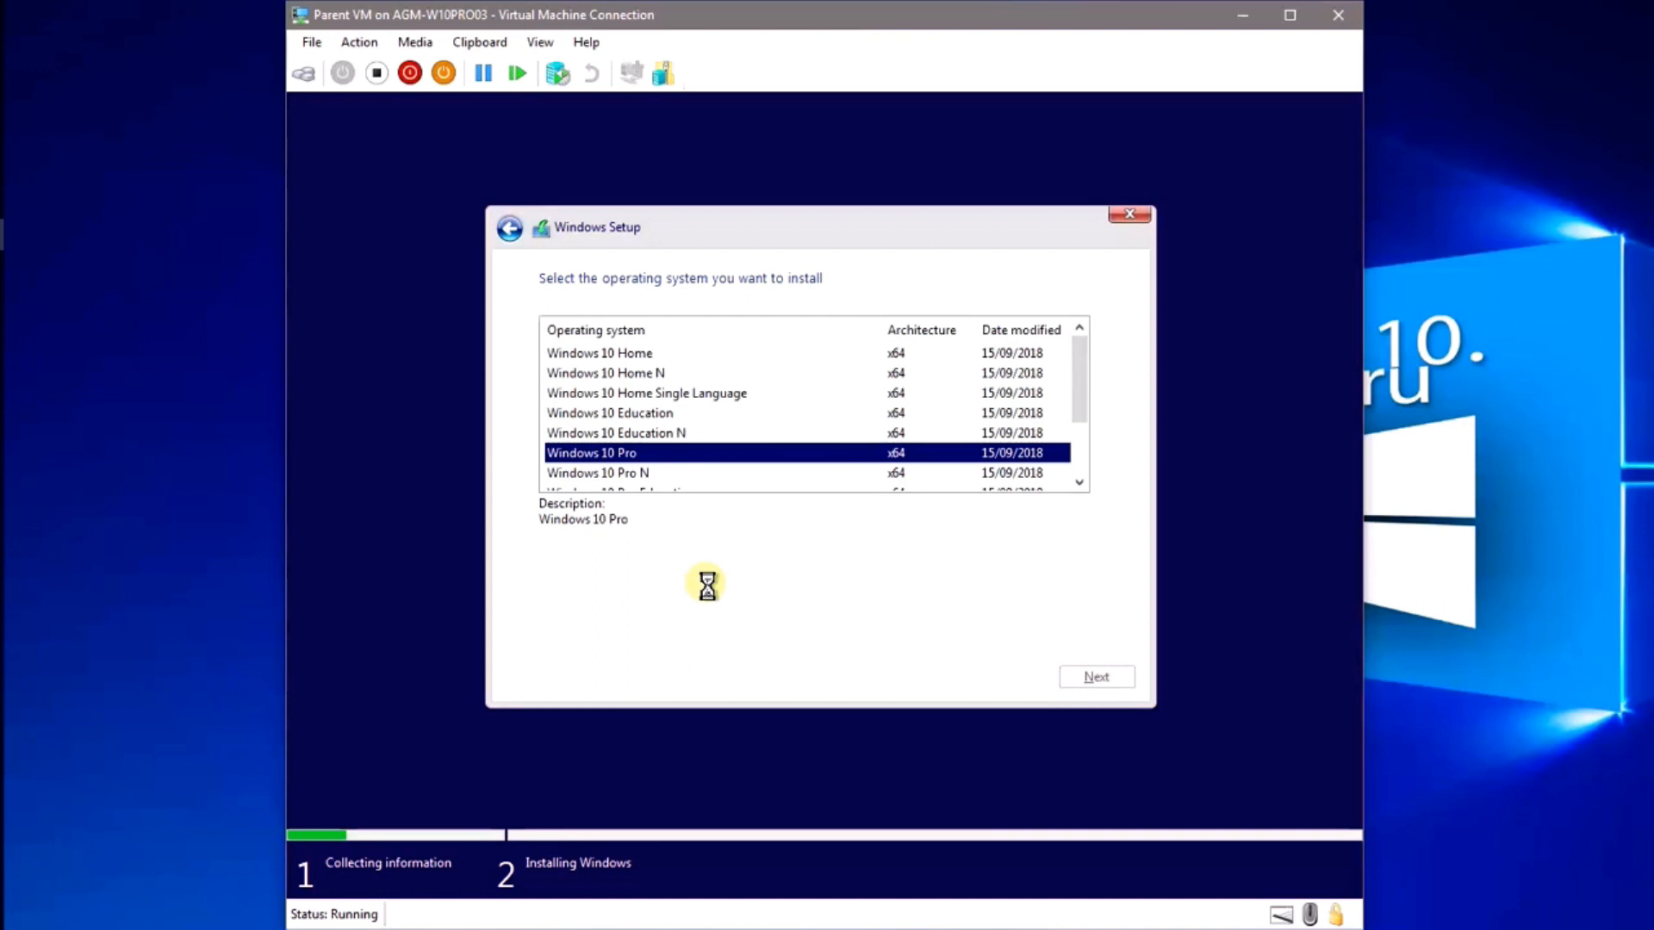
# Accept the licence terms and run a custom installation onto the unallocated space of Drive 0.
pyautogui.click(630, 630)
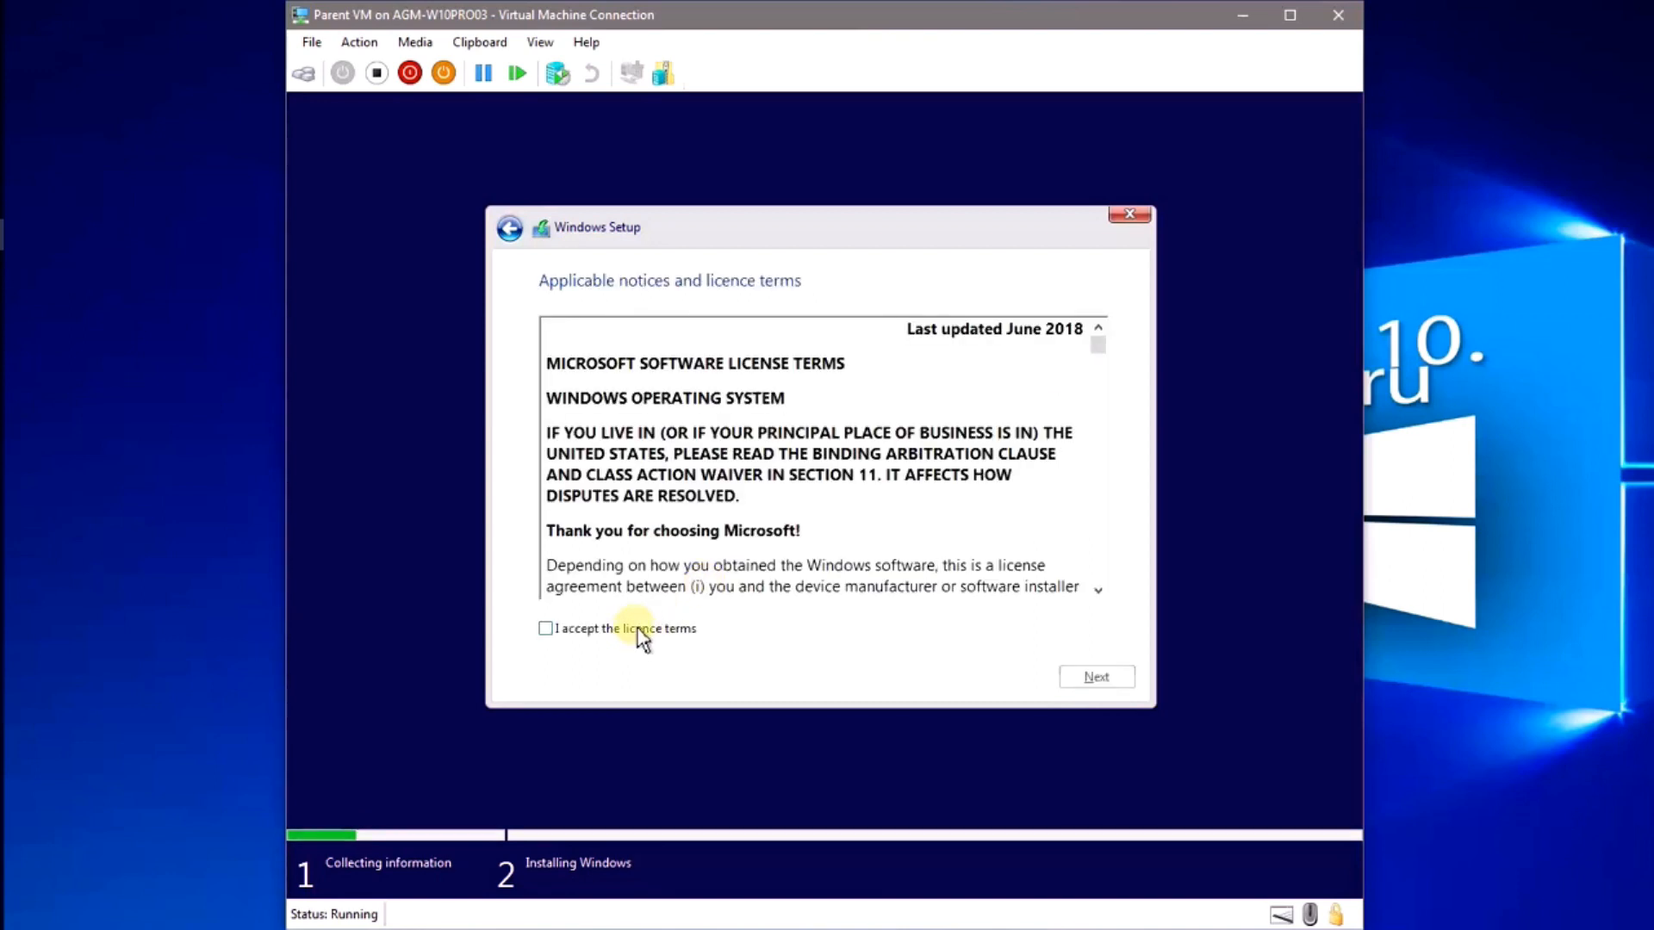
pyautogui.click(1077, 680)
pyautogui.click(723, 504)
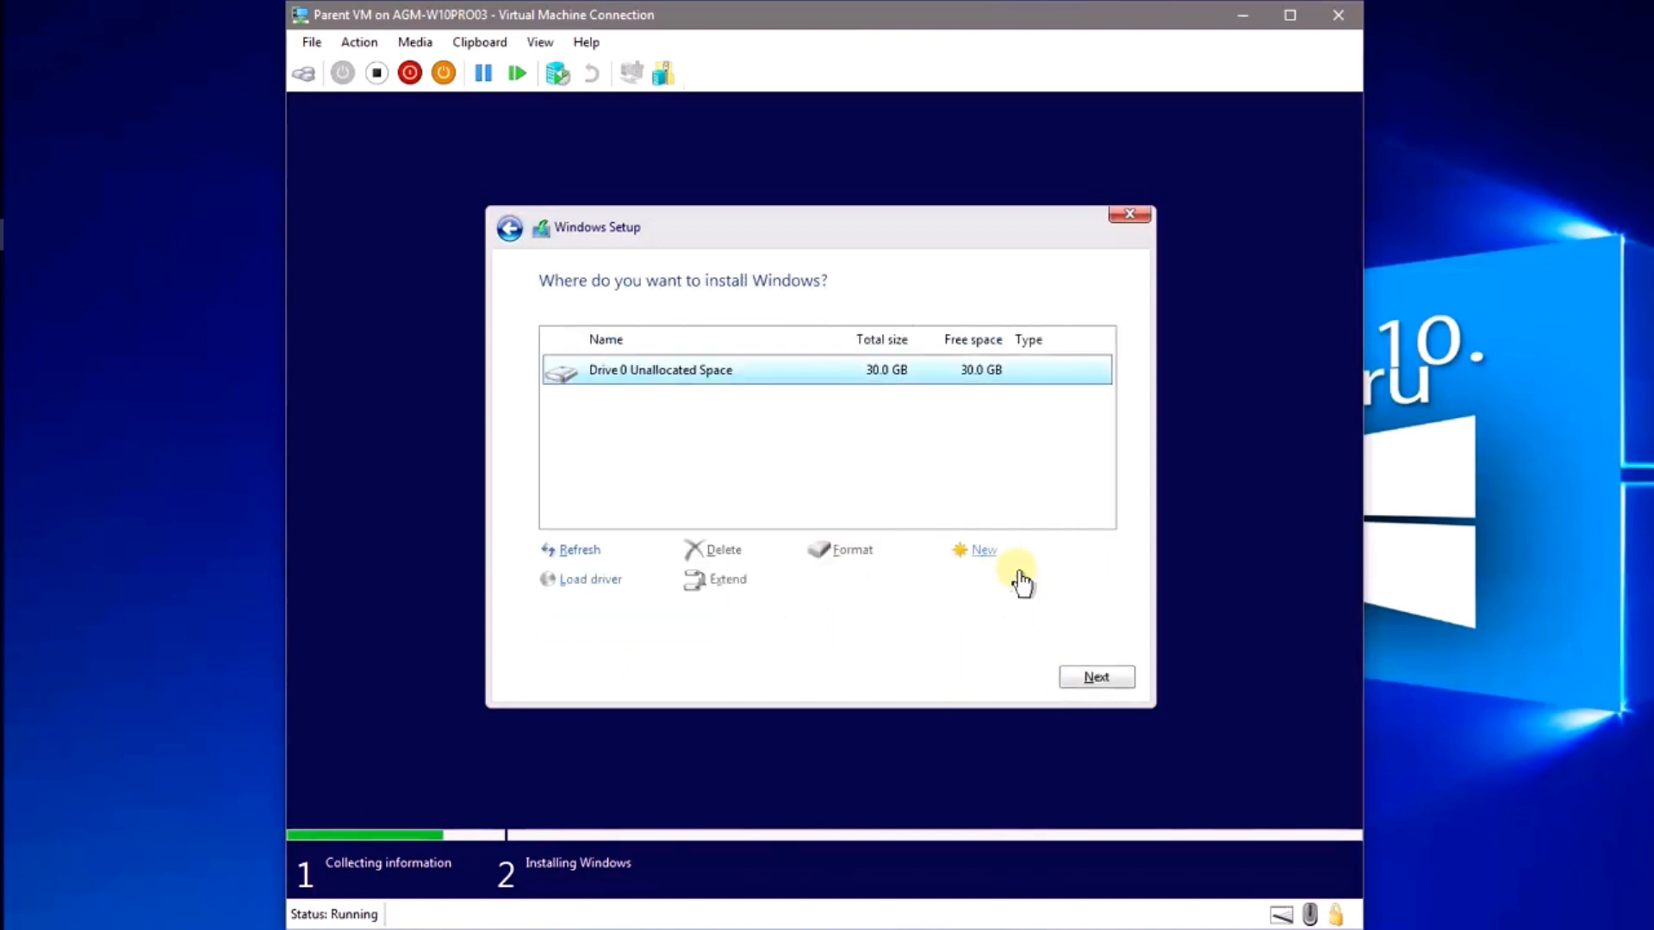
pyautogui.click(1083, 678)
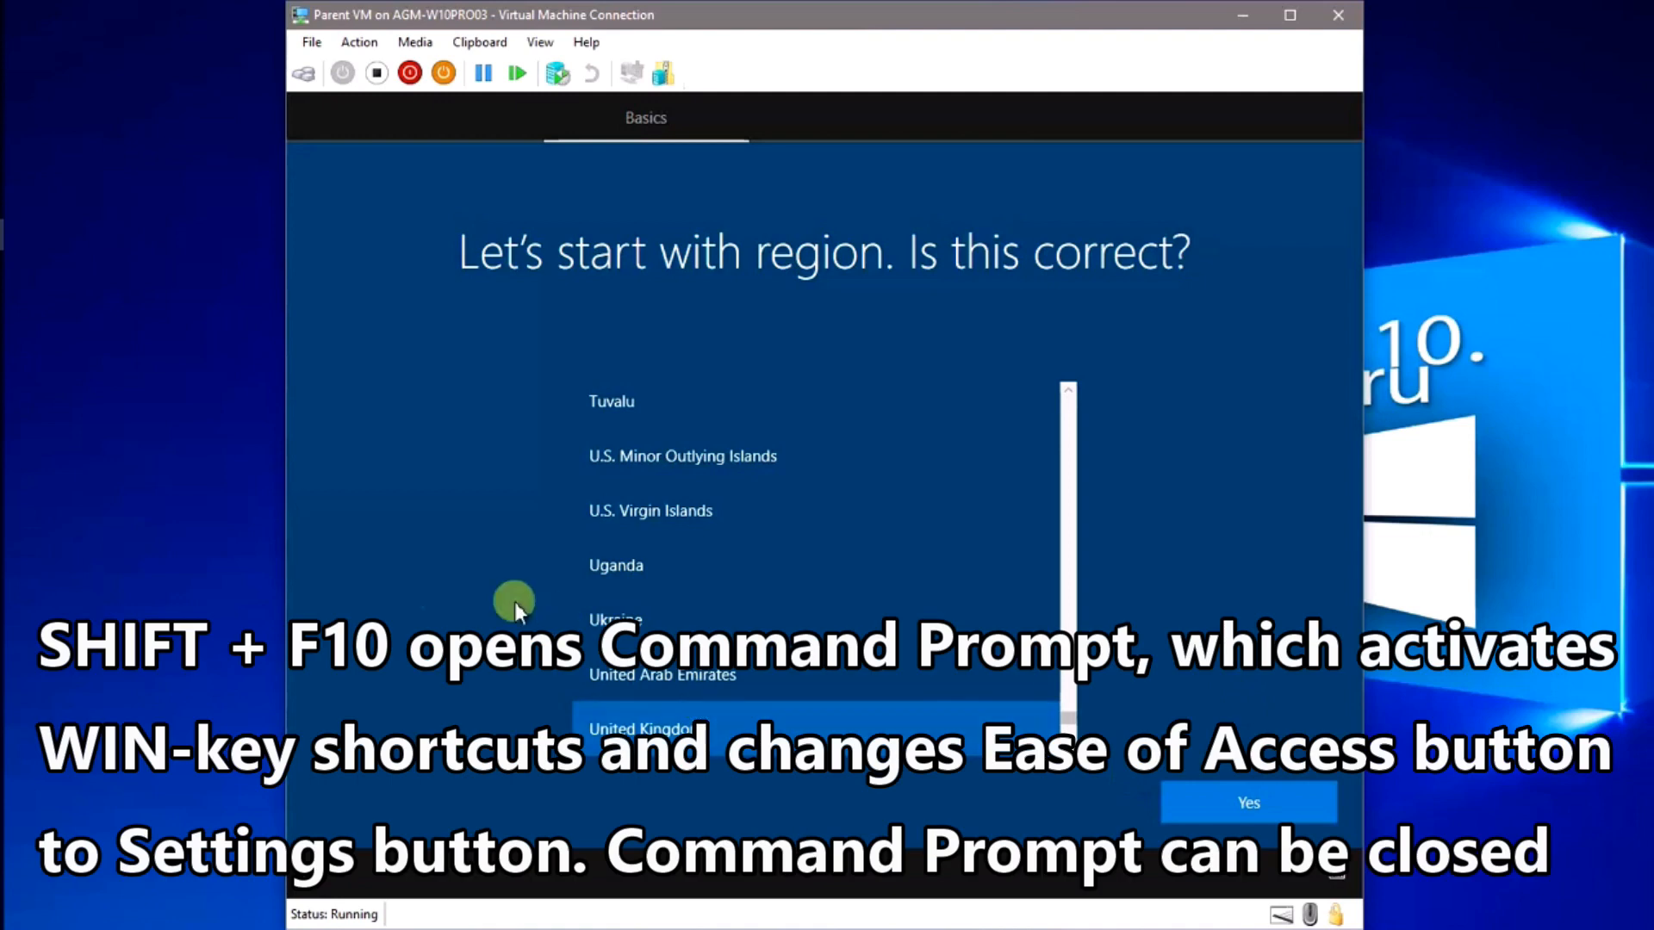
# View the Ease of Access options on the region page, then open a Command Prompt and close it to enable access to Settings.
pyautogui.click(316, 877)
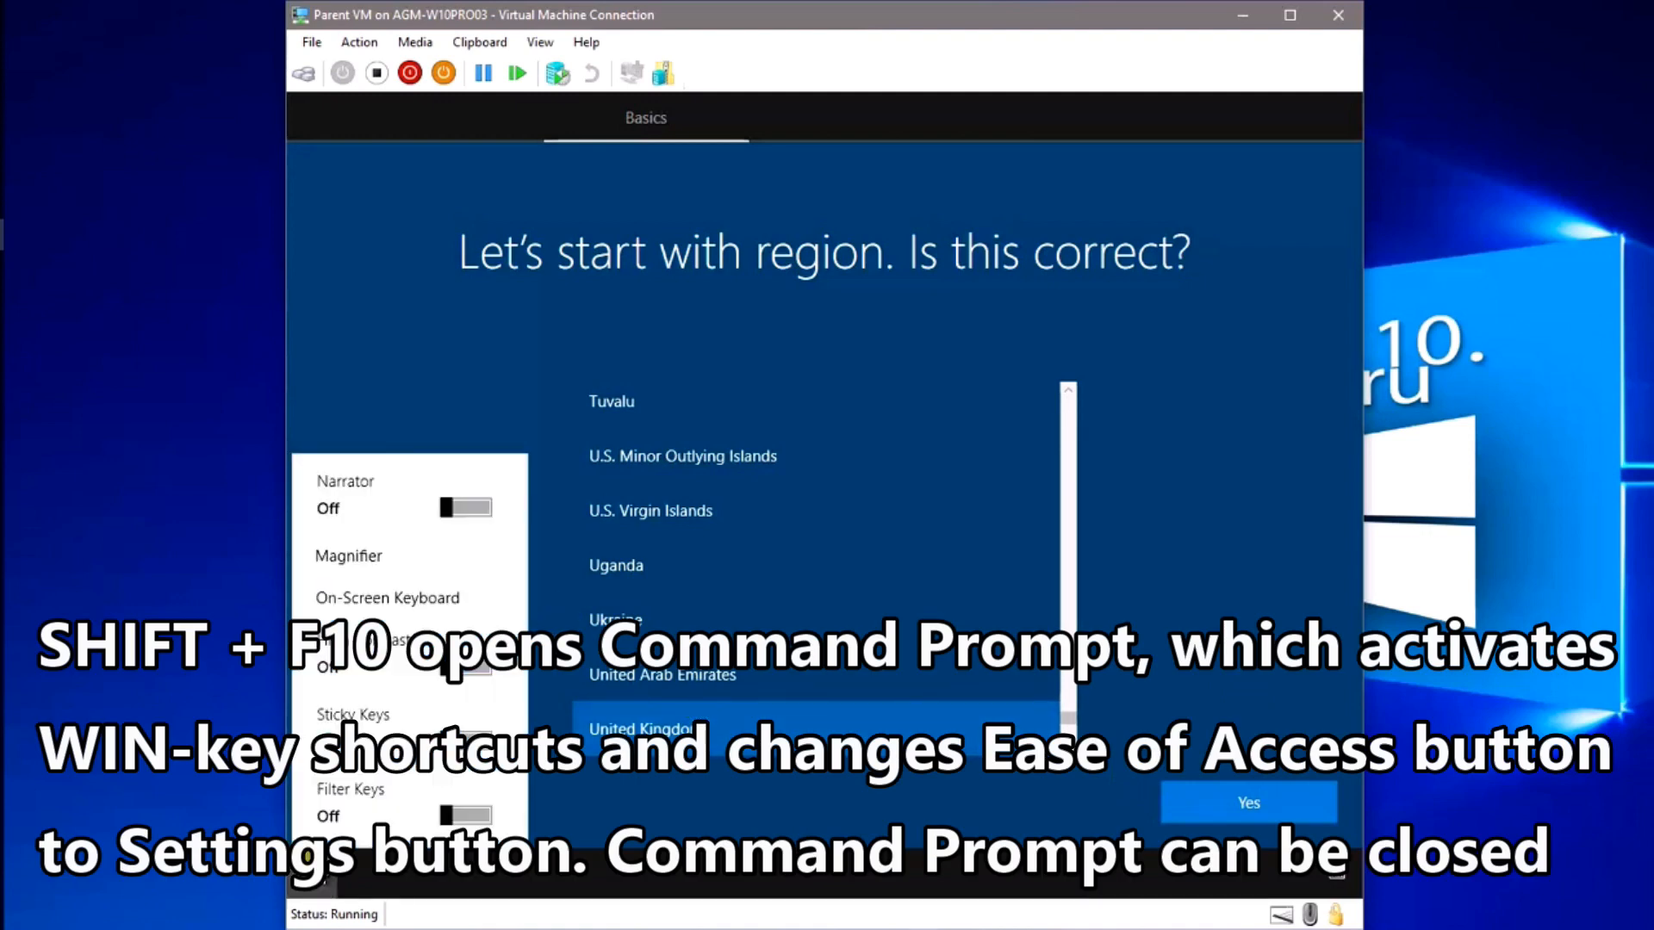
pyautogui.click(717, 794)
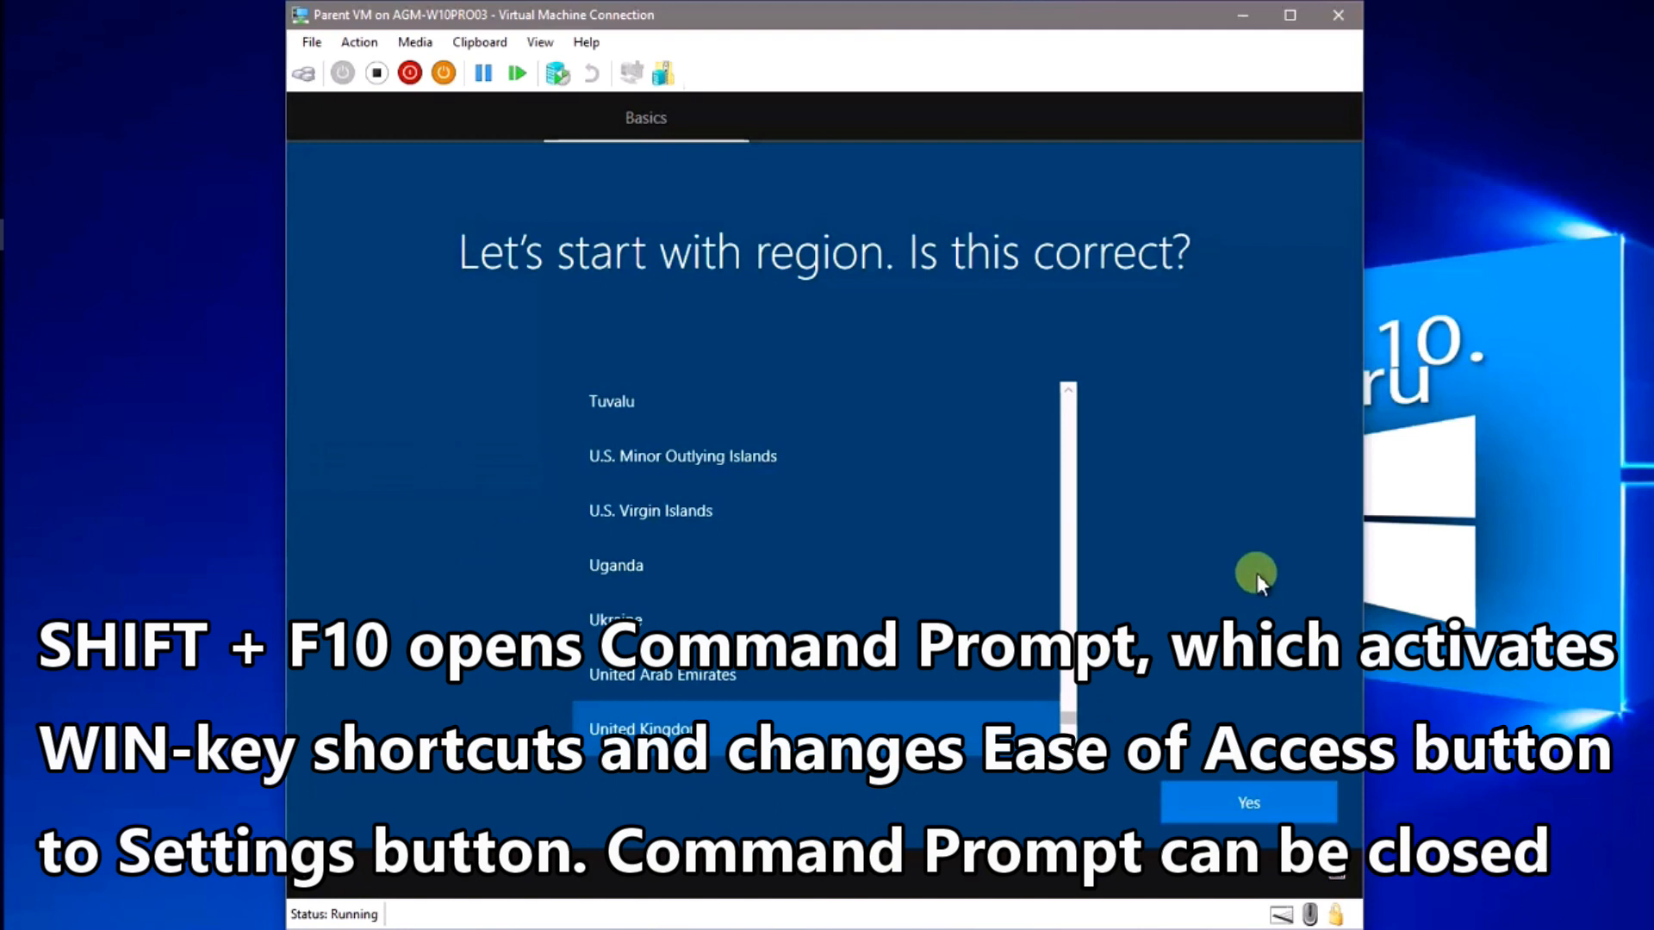
pyautogui.hotkey('shift', 'F10')
pyautogui.click(1333, 216)
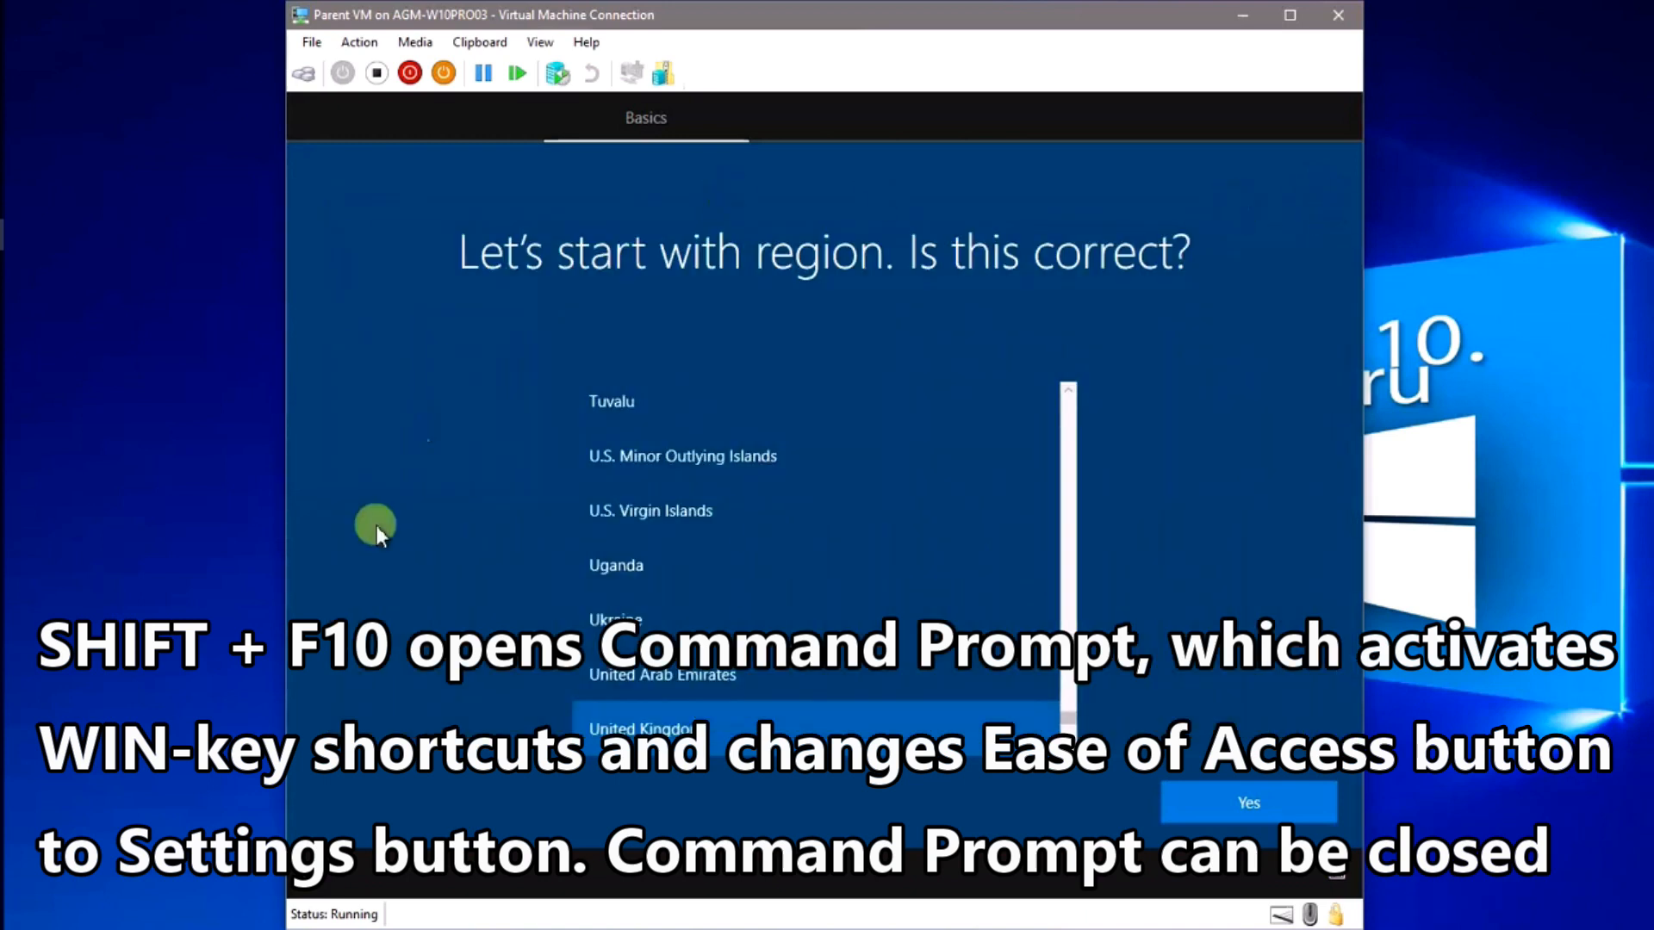
# Open Update & Security in Windows Settings, check for updates, and restart Windows to finish installing the cumulative update.
pyautogui.click(309, 877)
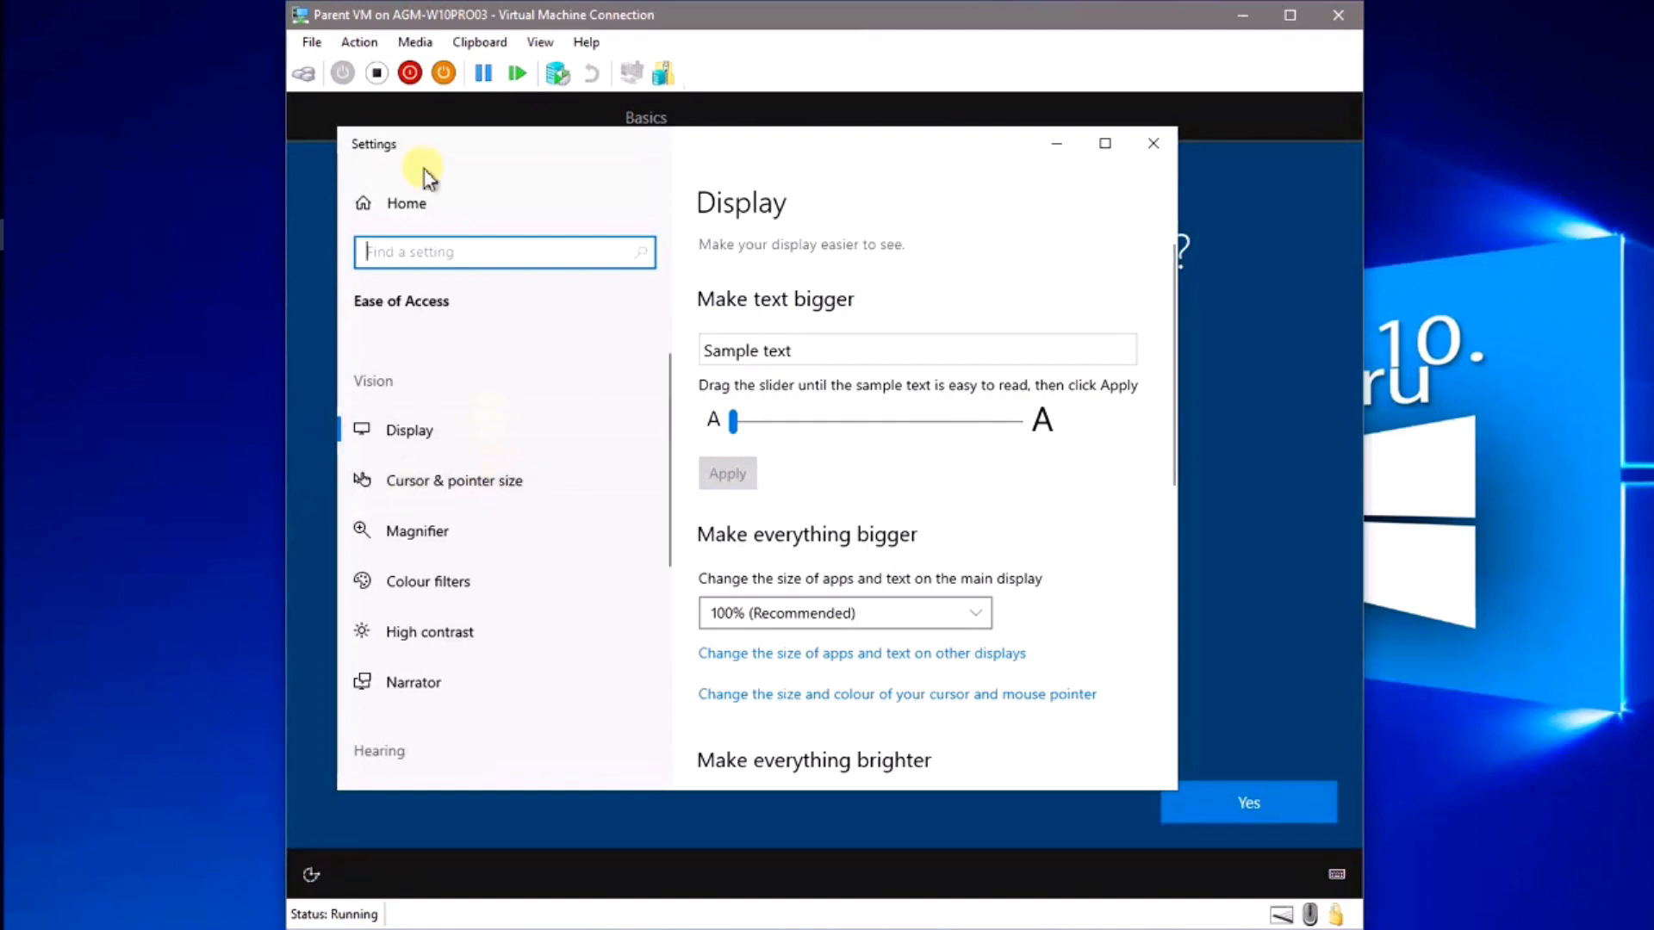
pyautogui.click(426, 208)
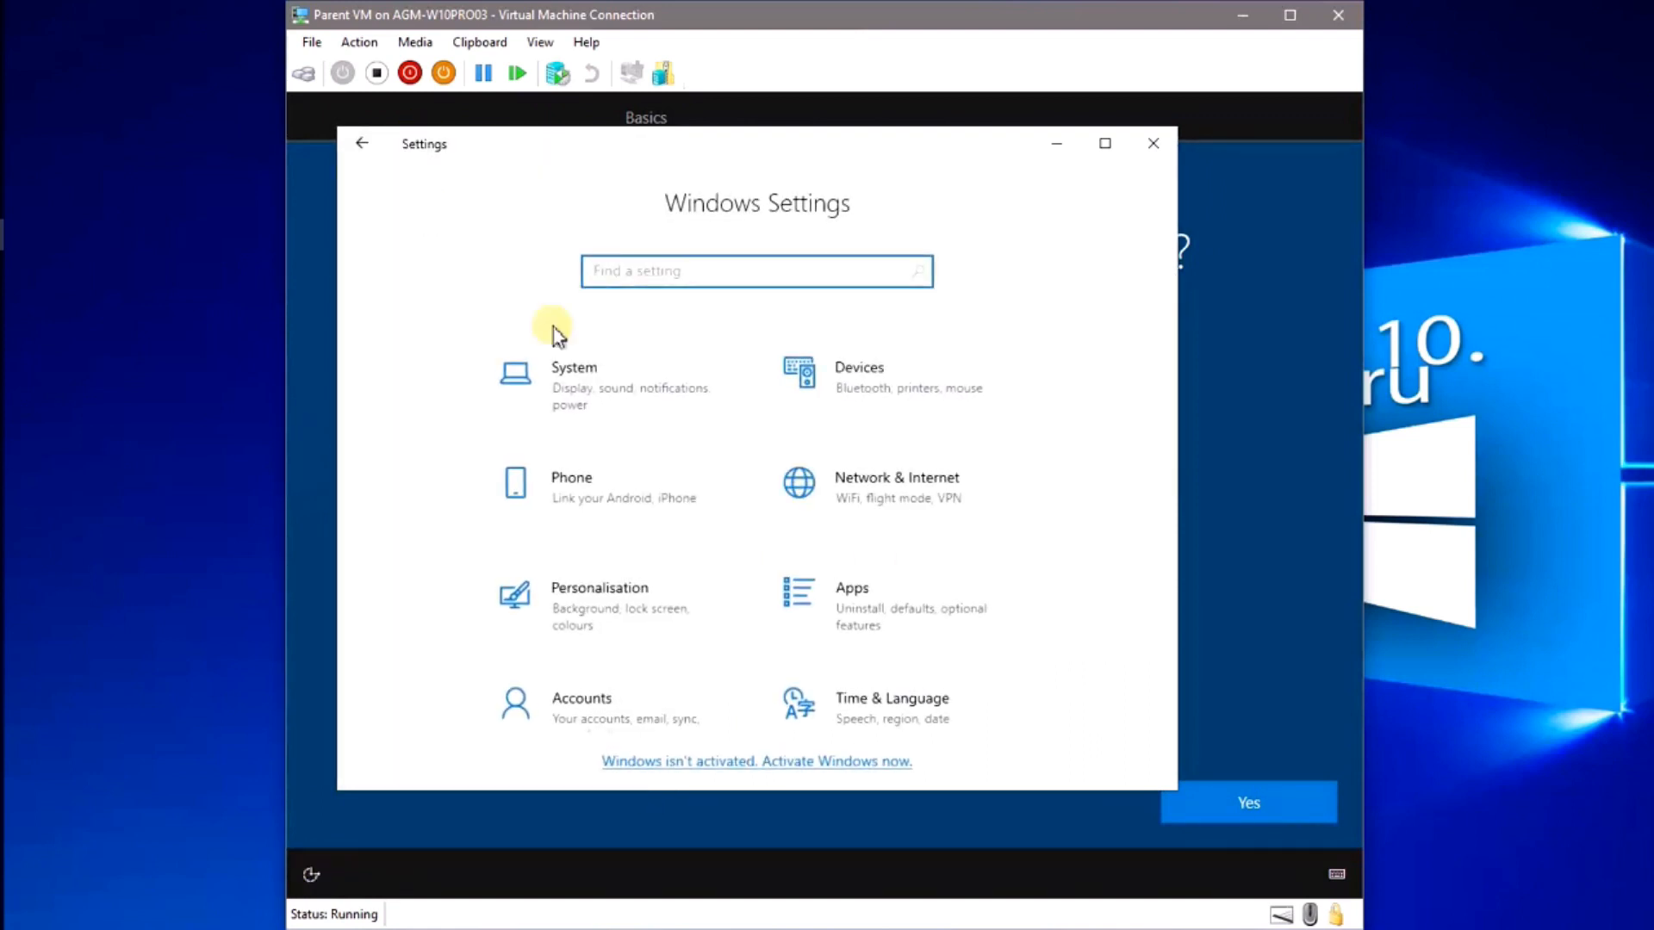
pyautogui.scroll(-2, 779, 644)
pyautogui.scroll(-2, 775, 643)
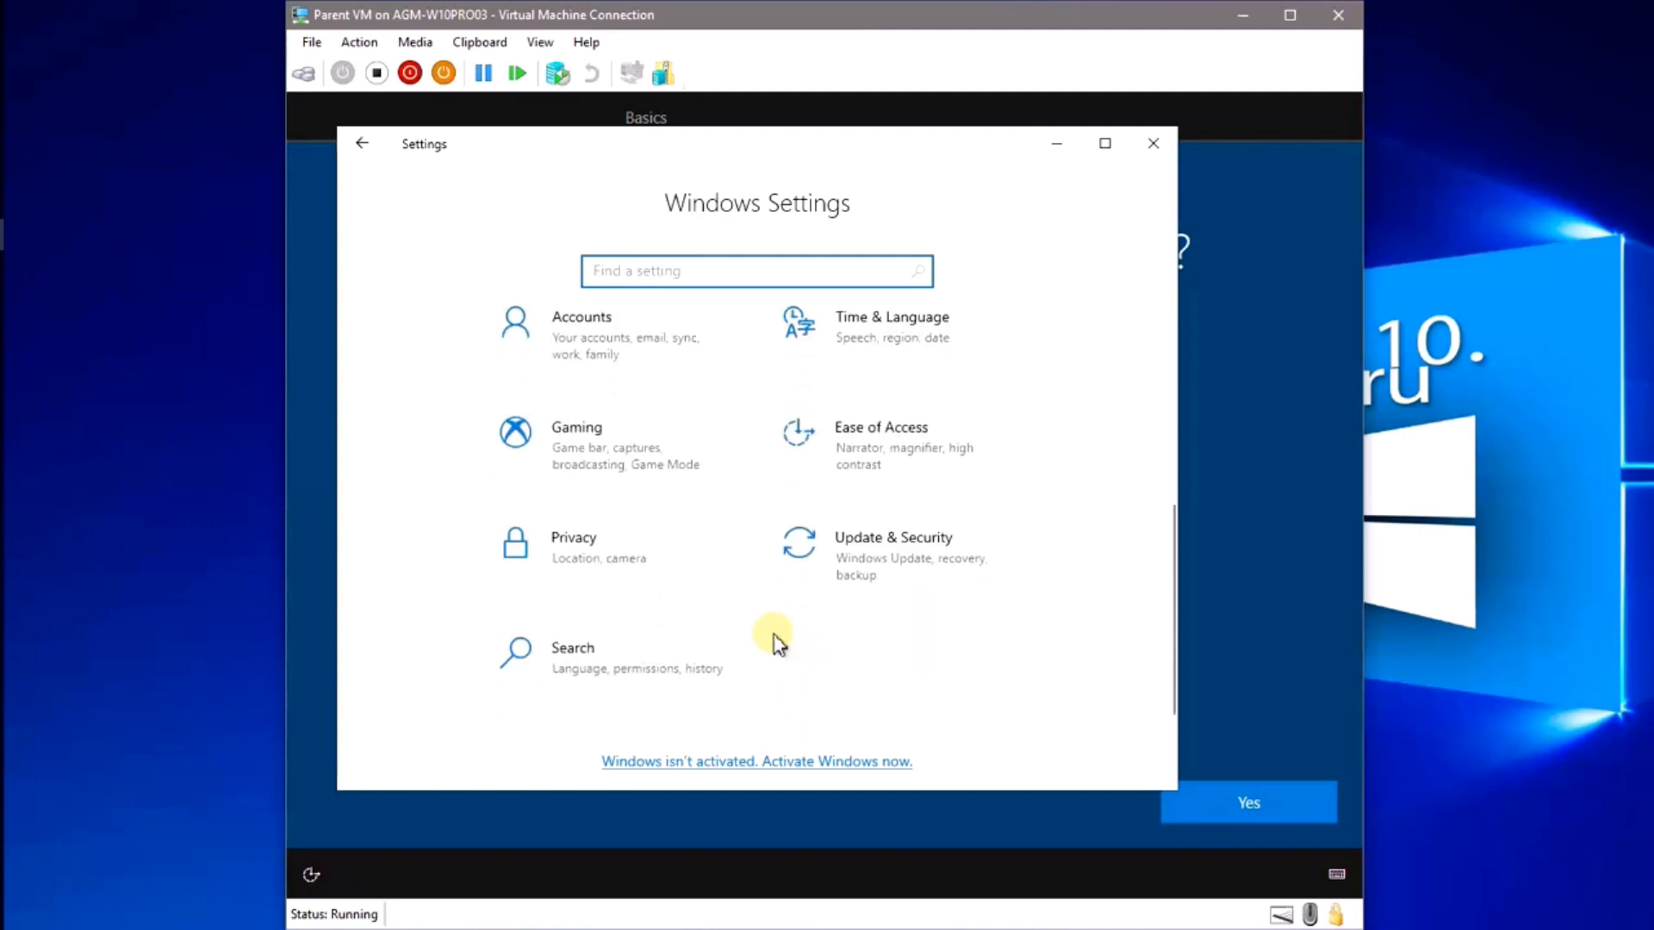
pyautogui.click(861, 580)
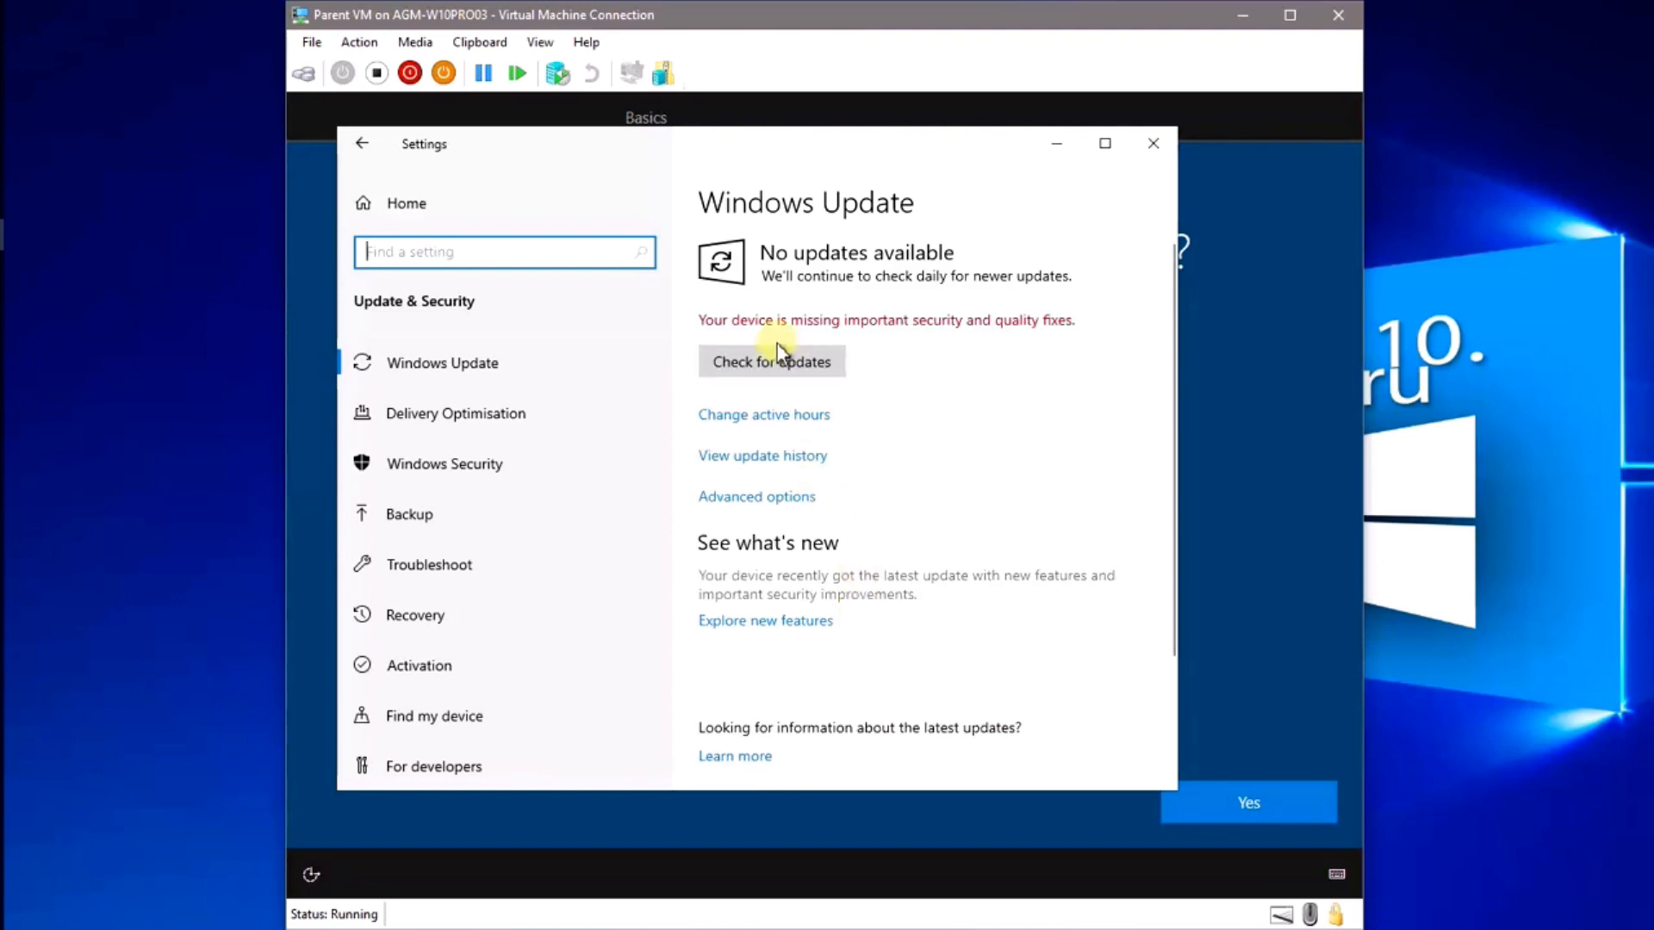
pyautogui.click(778, 365)
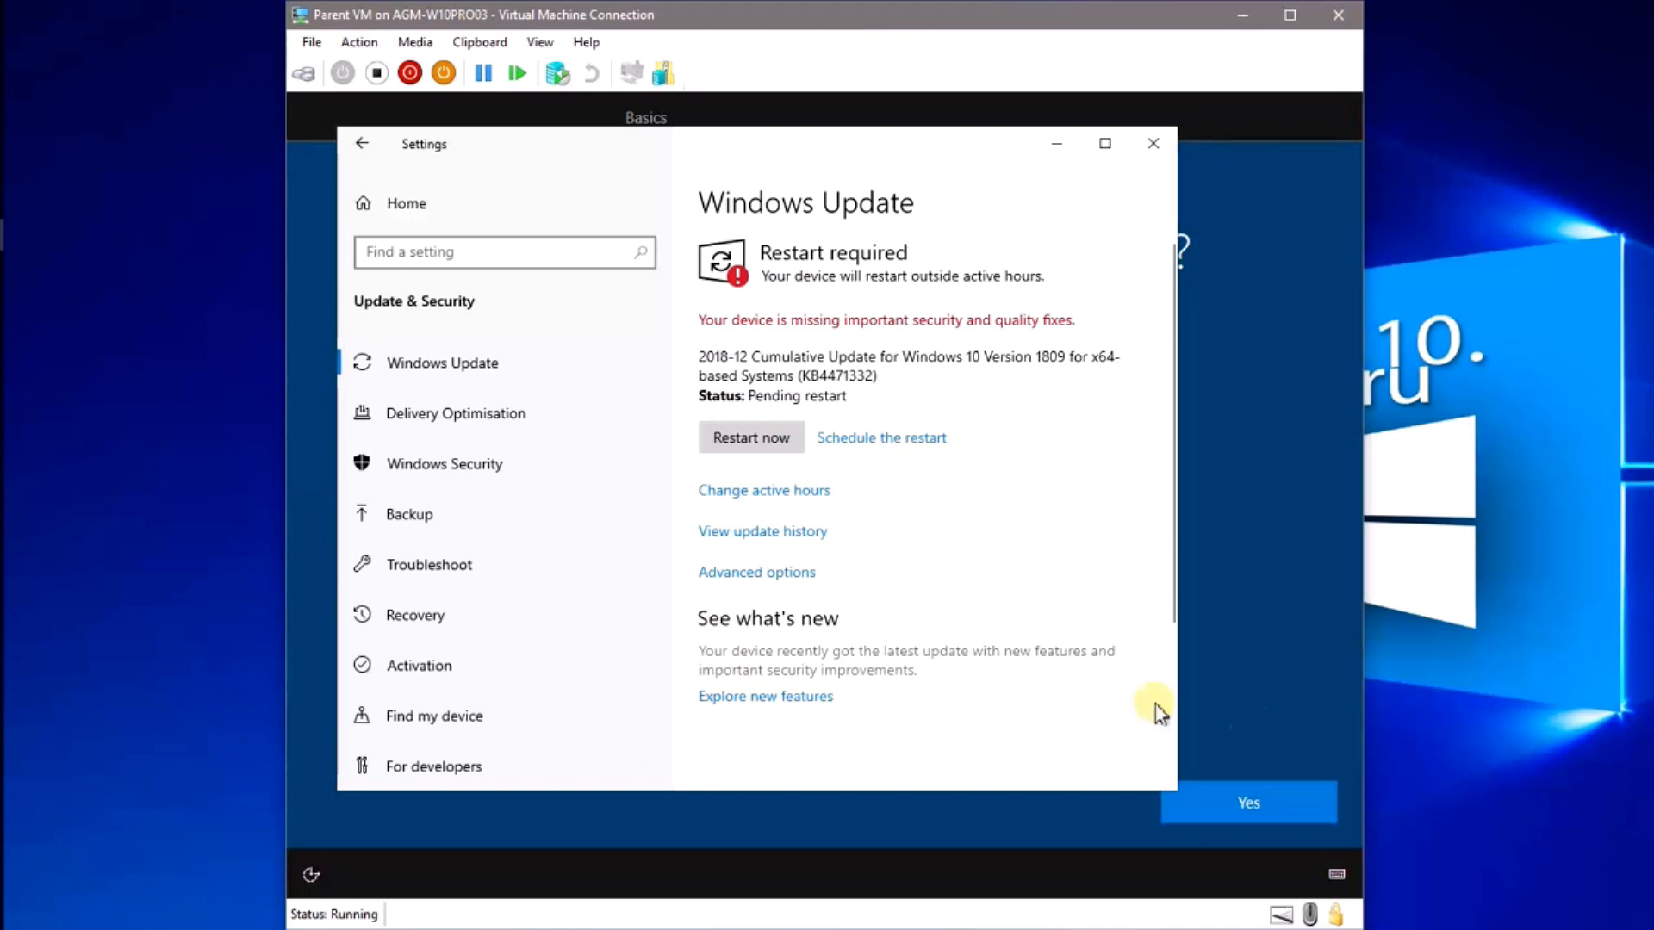
pyautogui.click(786, 439)
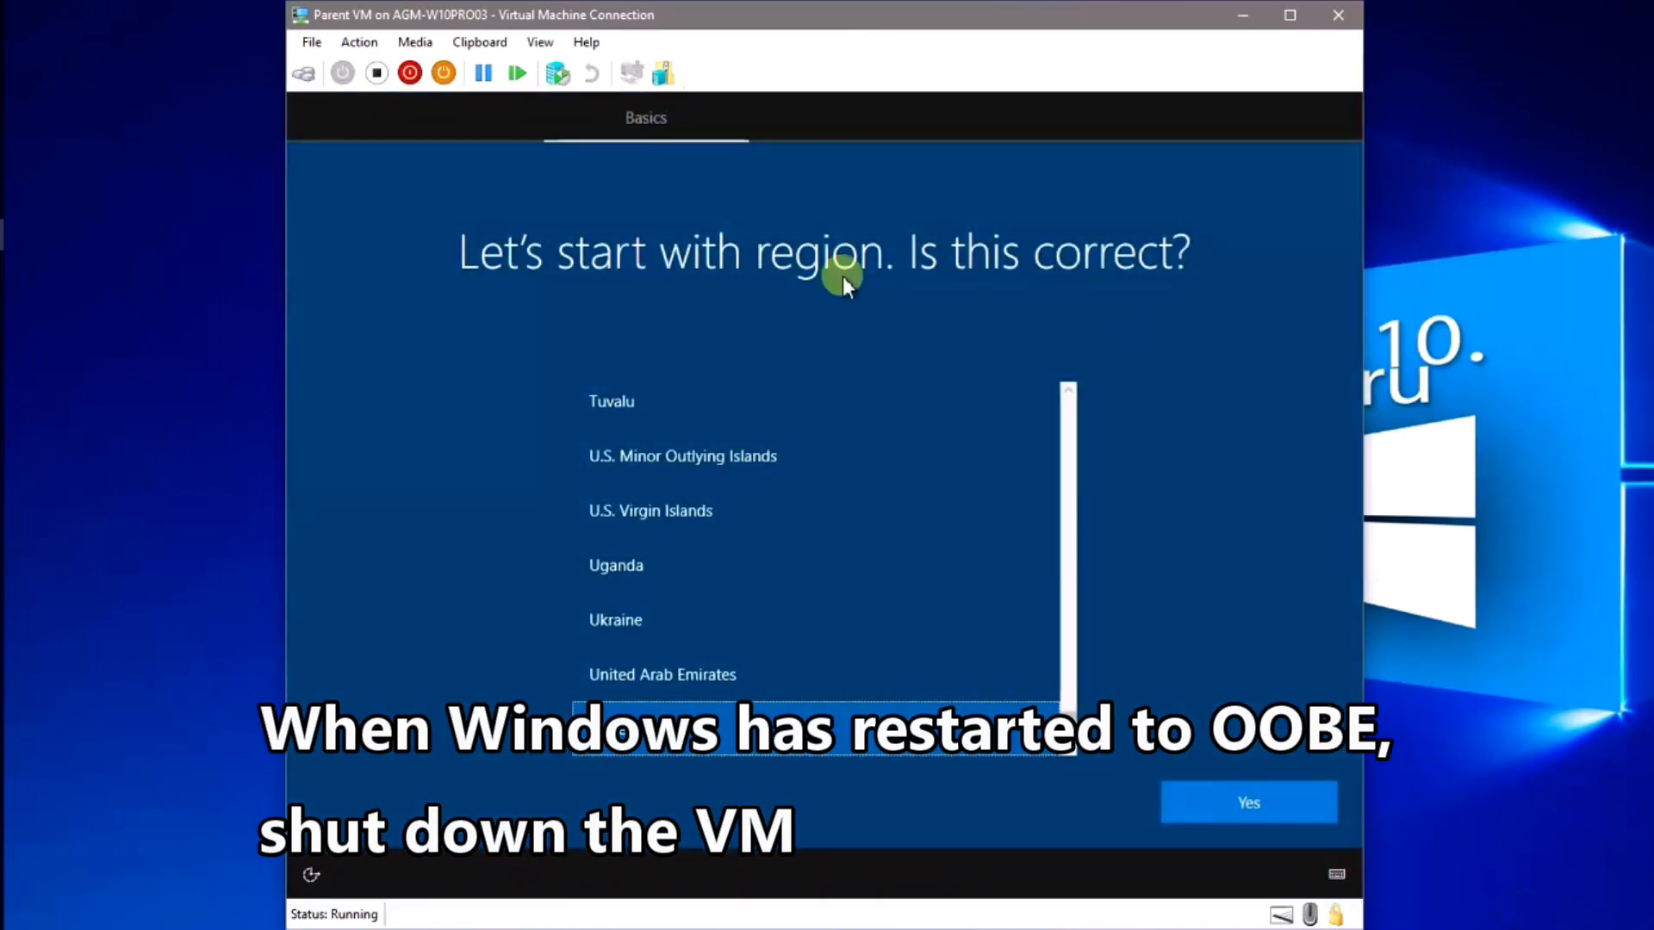
# Shut down the operating system in Parent VM and close its connection window.
pyautogui.click(410, 73)
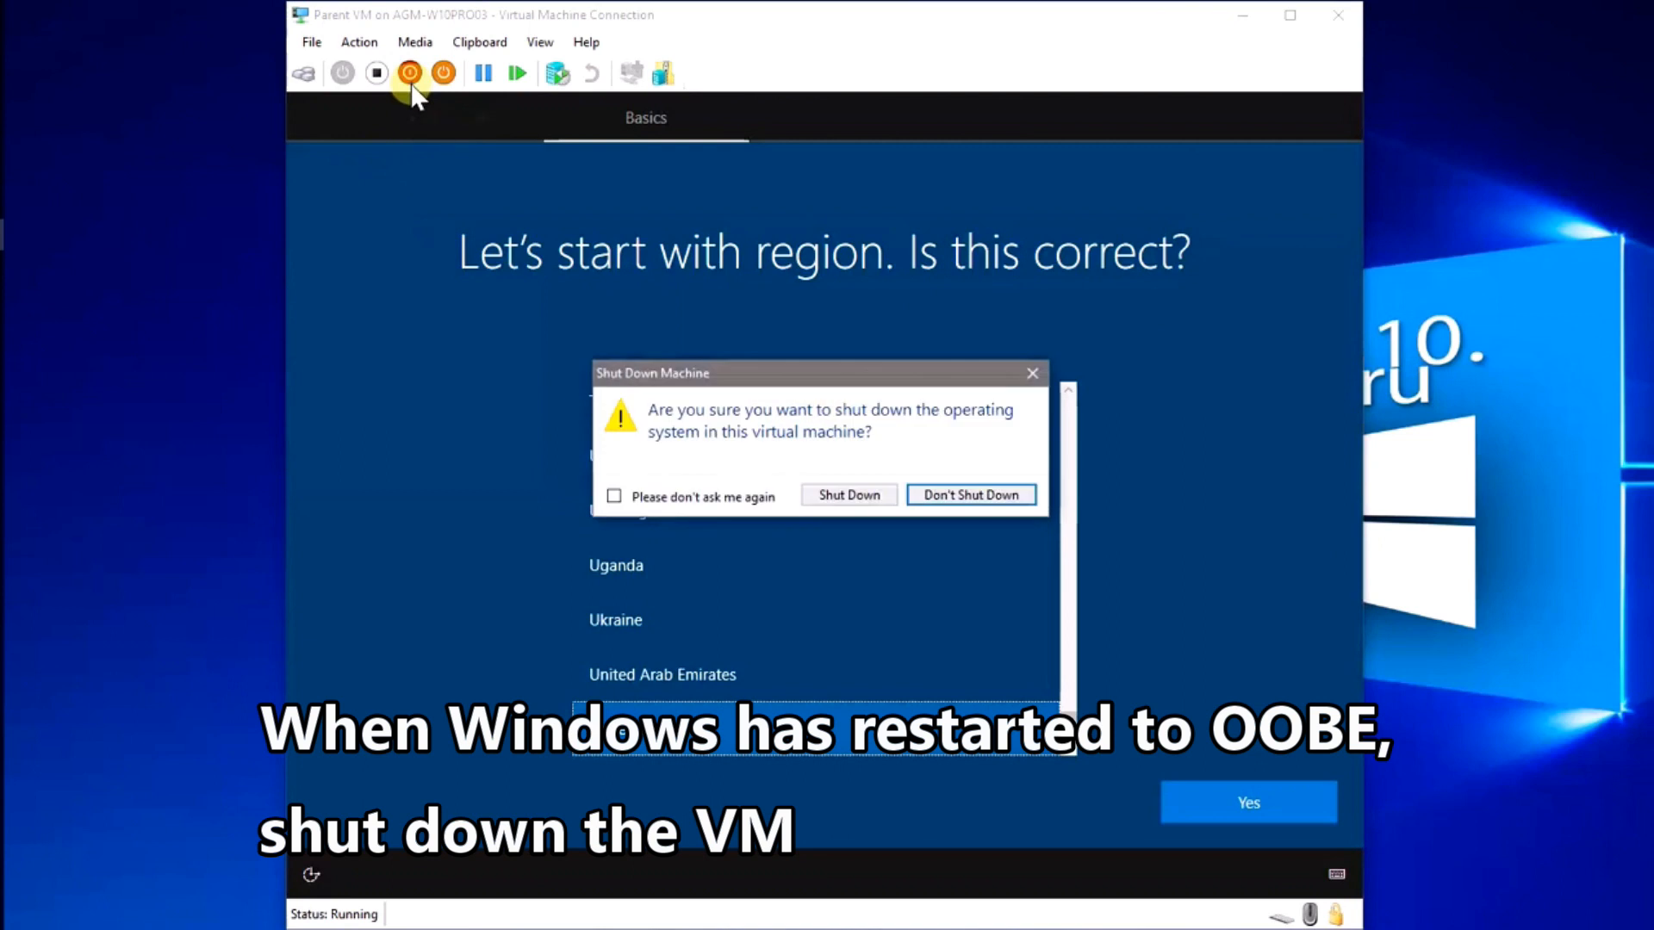
pyautogui.click(825, 501)
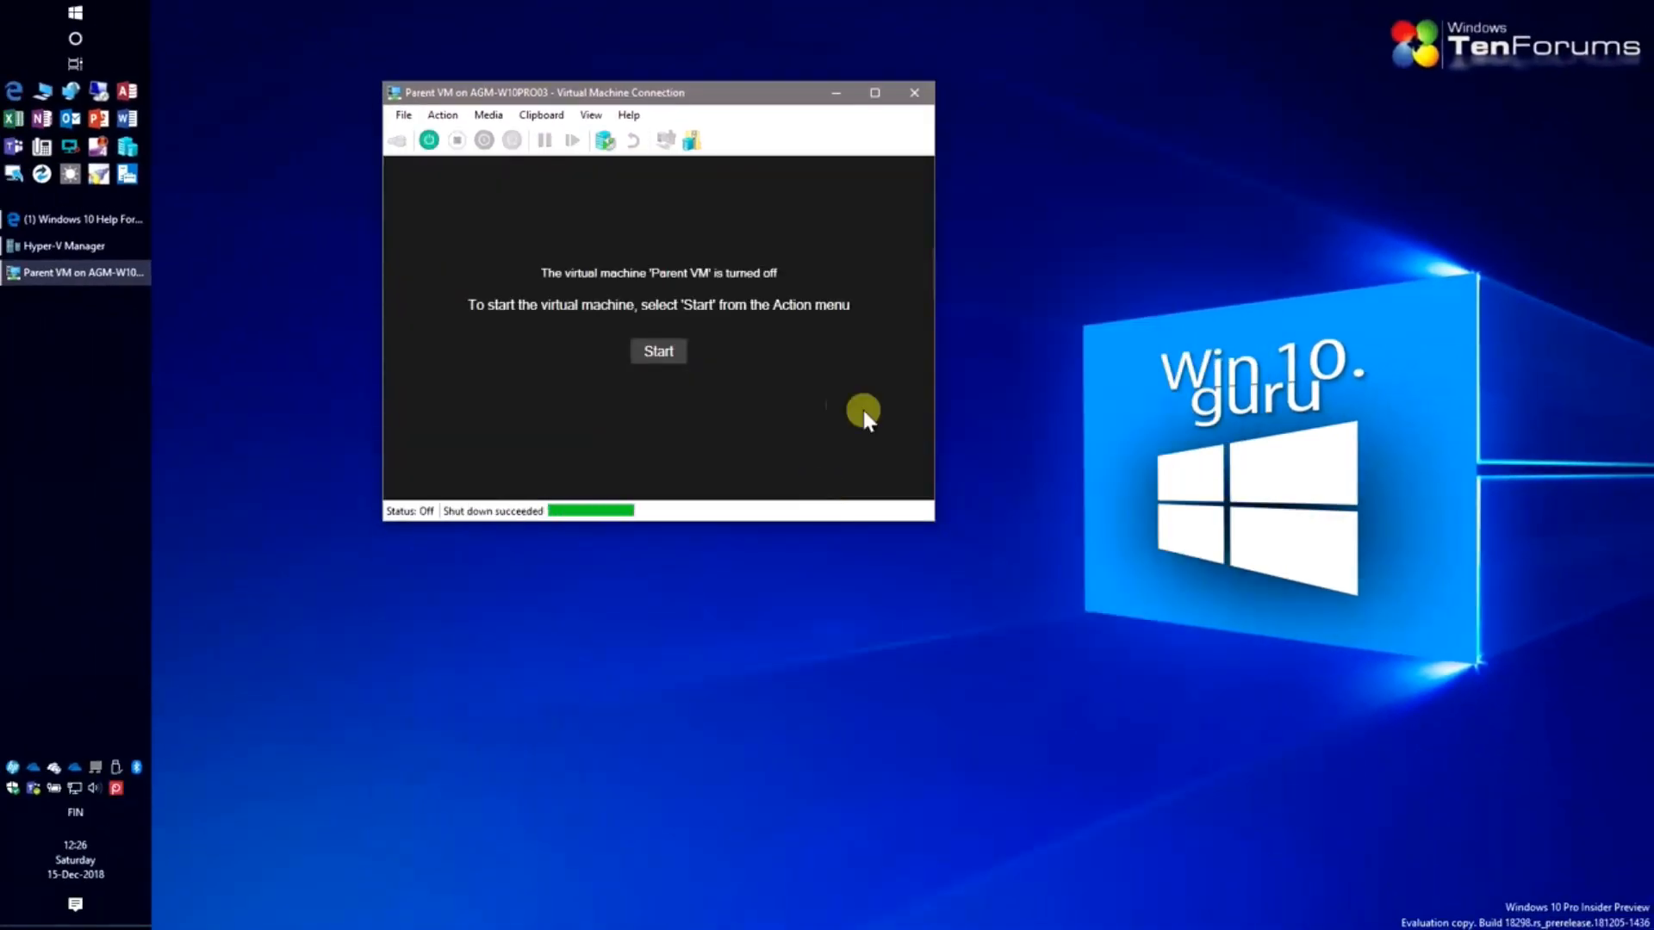
pyautogui.click(922, 91)
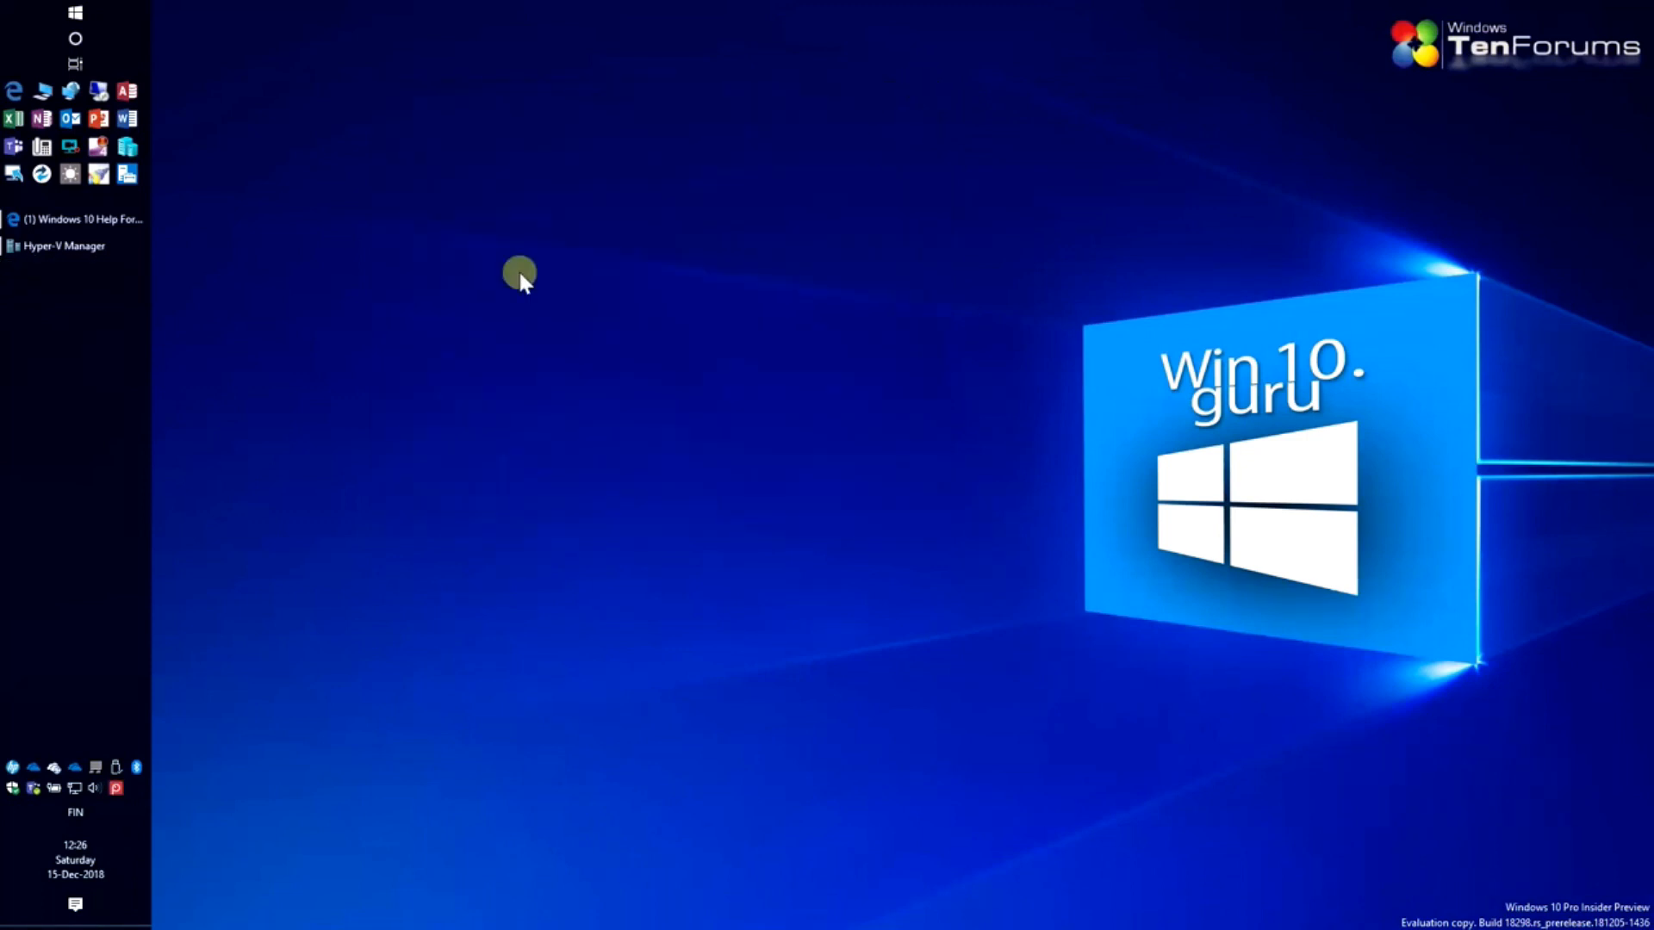
# In File Explorer, open C:\1809 Parent and rename the Parent VM hard disk image file as Parent VHDX.
pyautogui.click(38, 94)
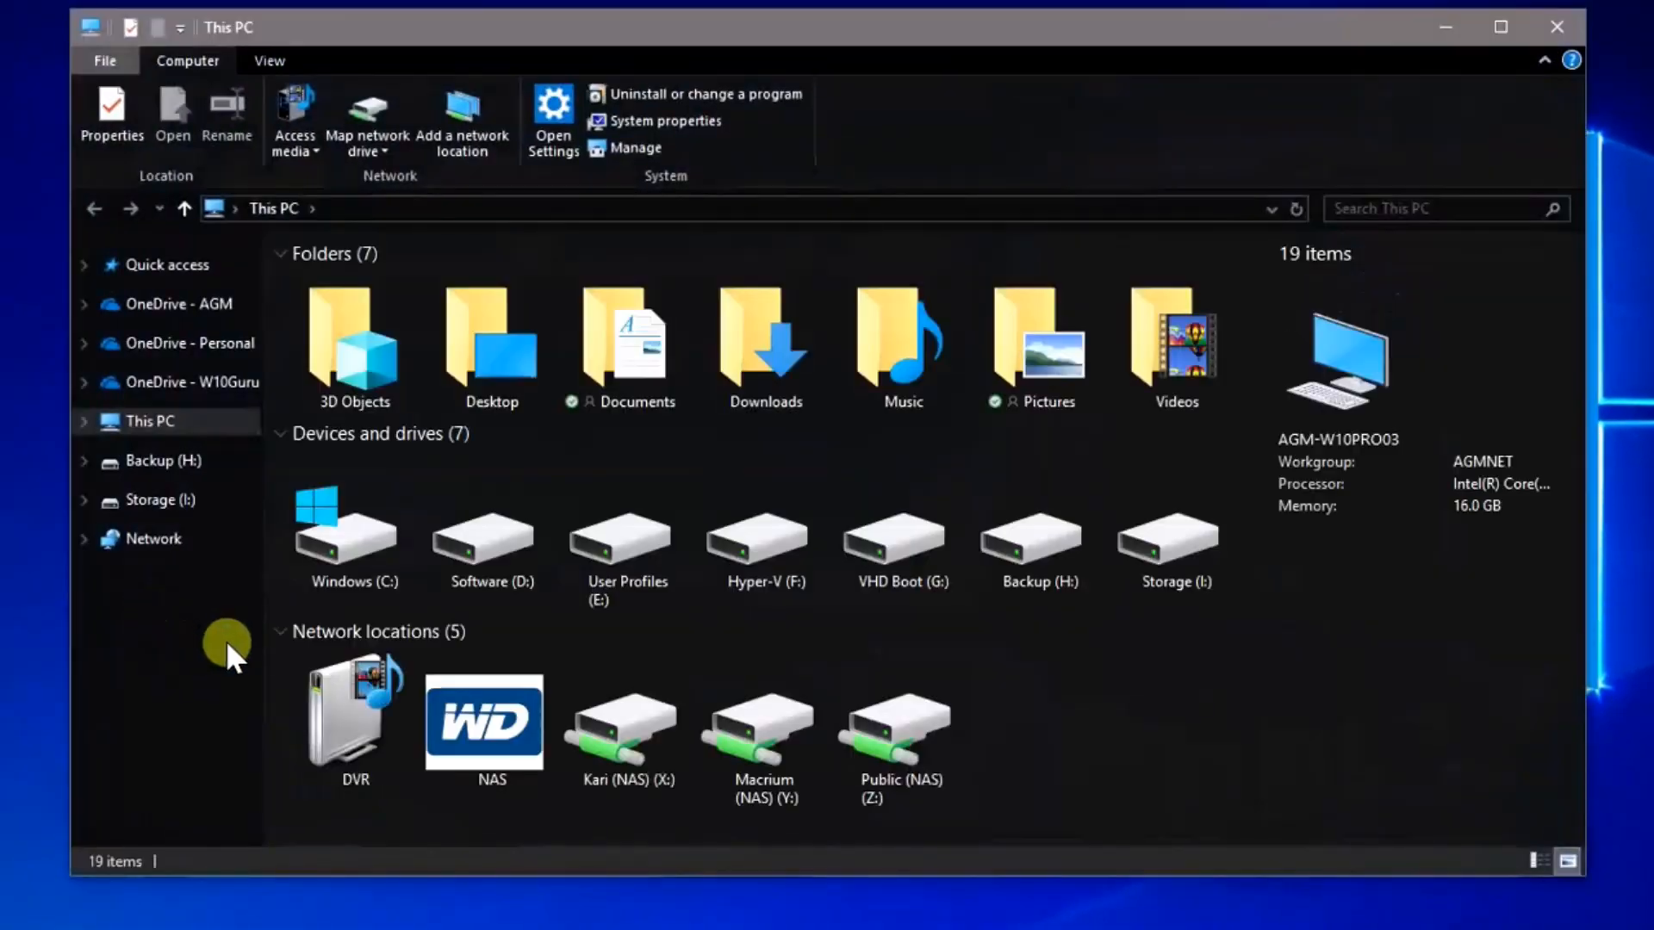
pyautogui.doubleClick(343, 518)
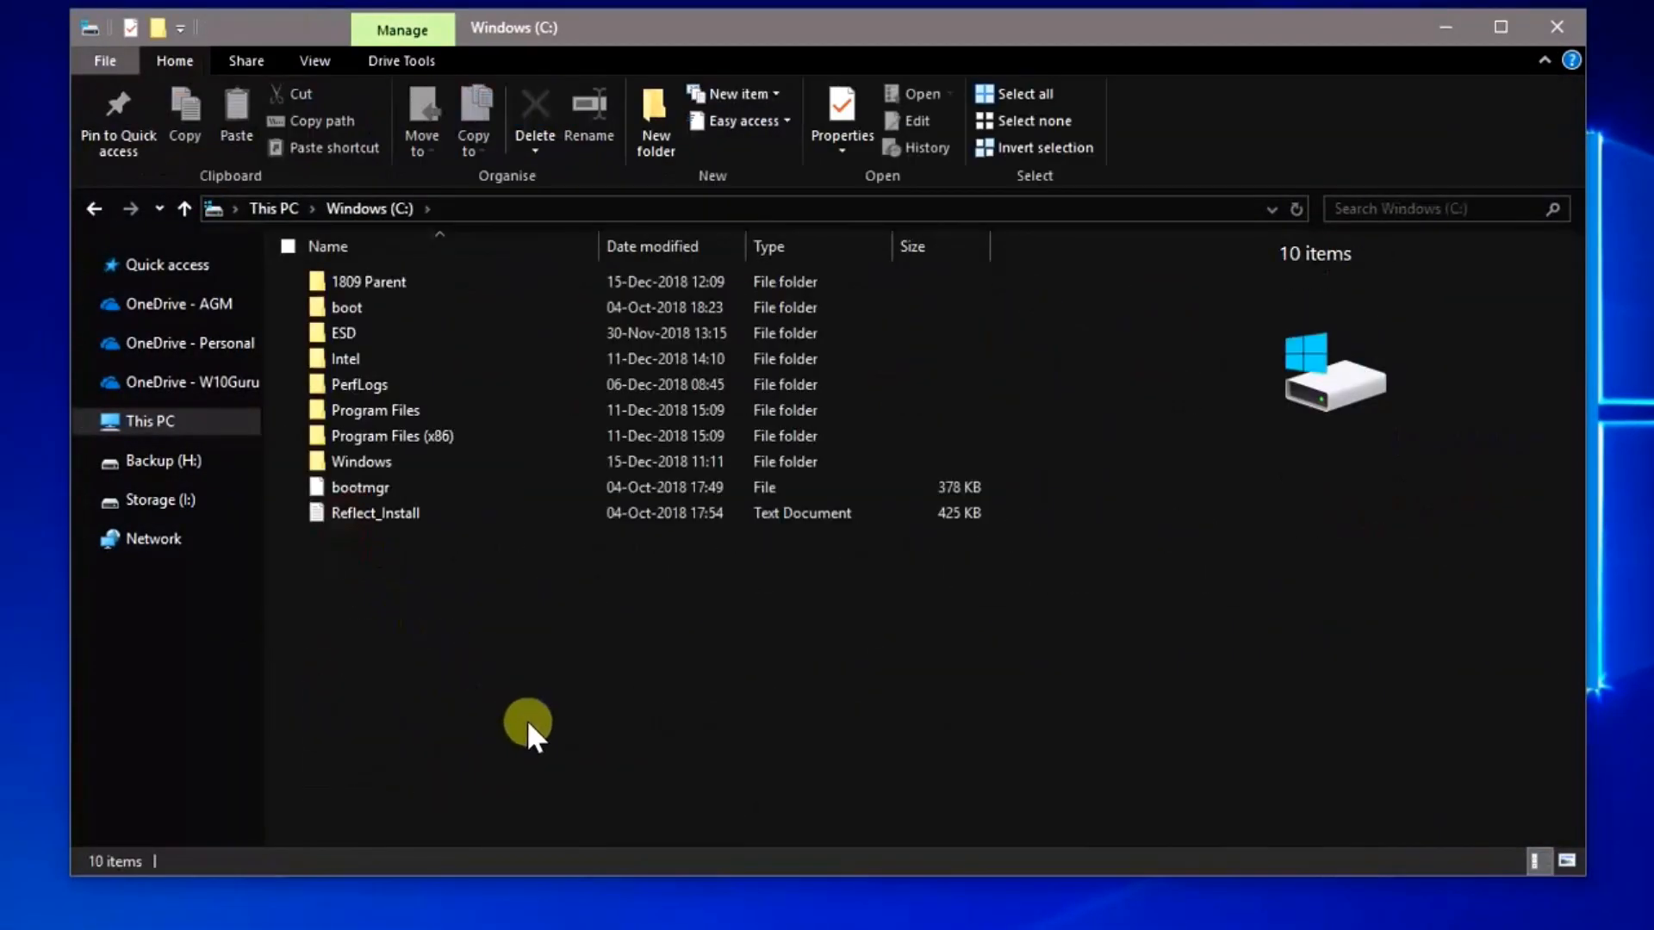
pyautogui.doubleClick(441, 281)
pyautogui.click(441, 282)
pyautogui.click(432, 280)
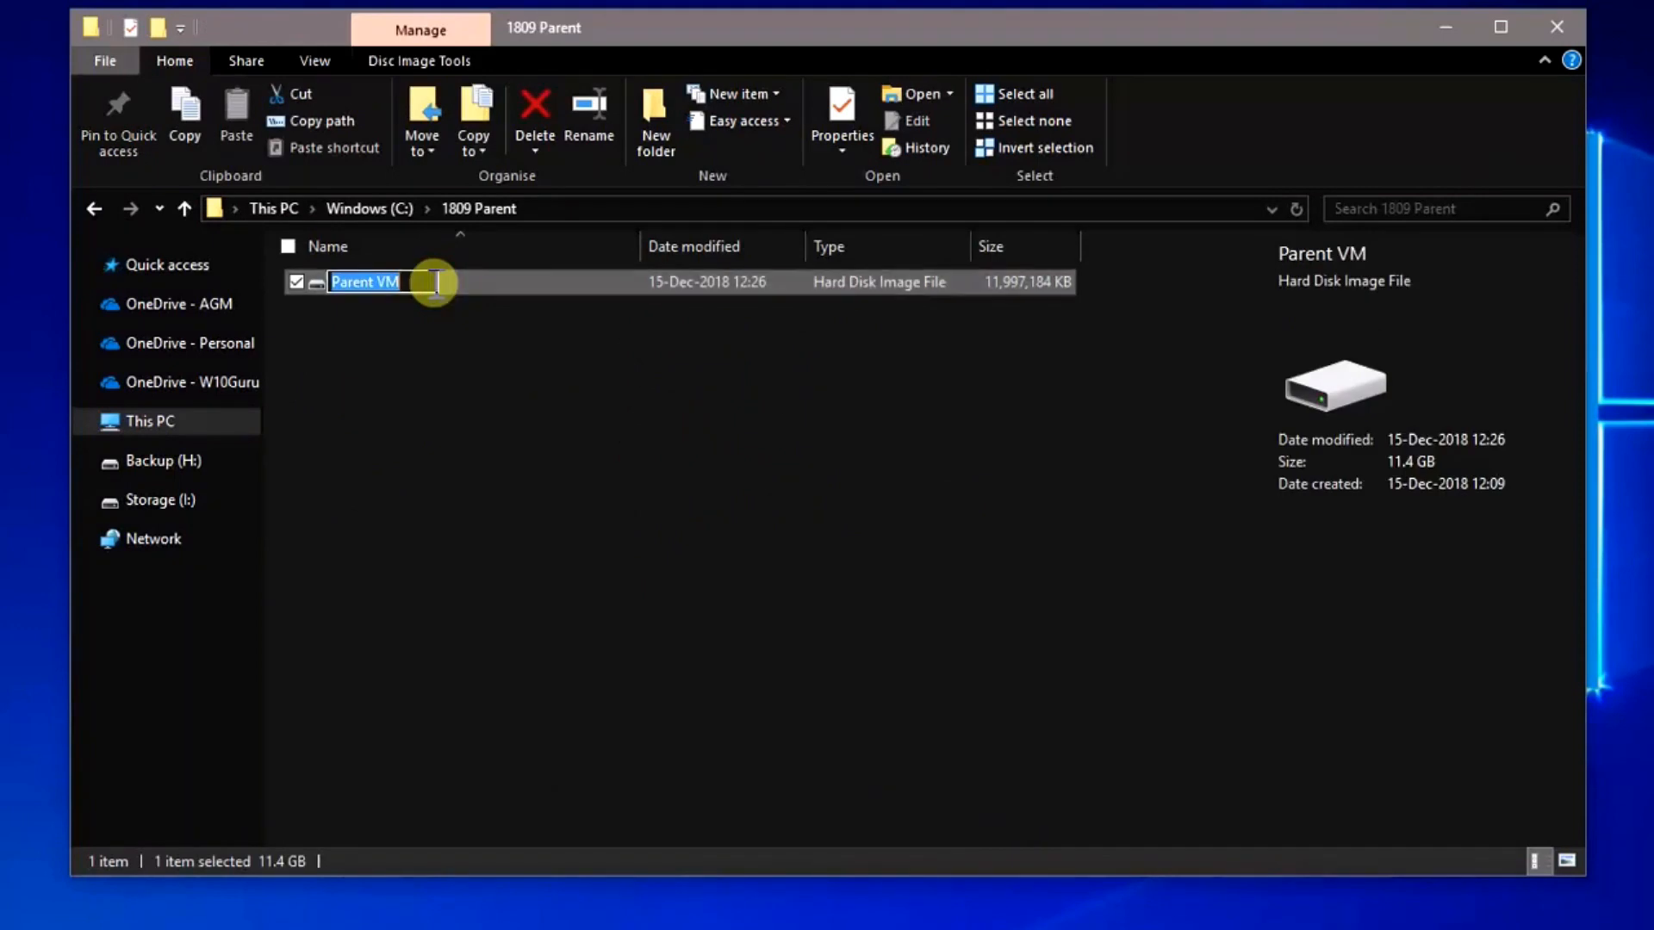
pyautogui.click(435, 281)
pyautogui.press('BackSpace')
pyautogui.press('BackSpace')
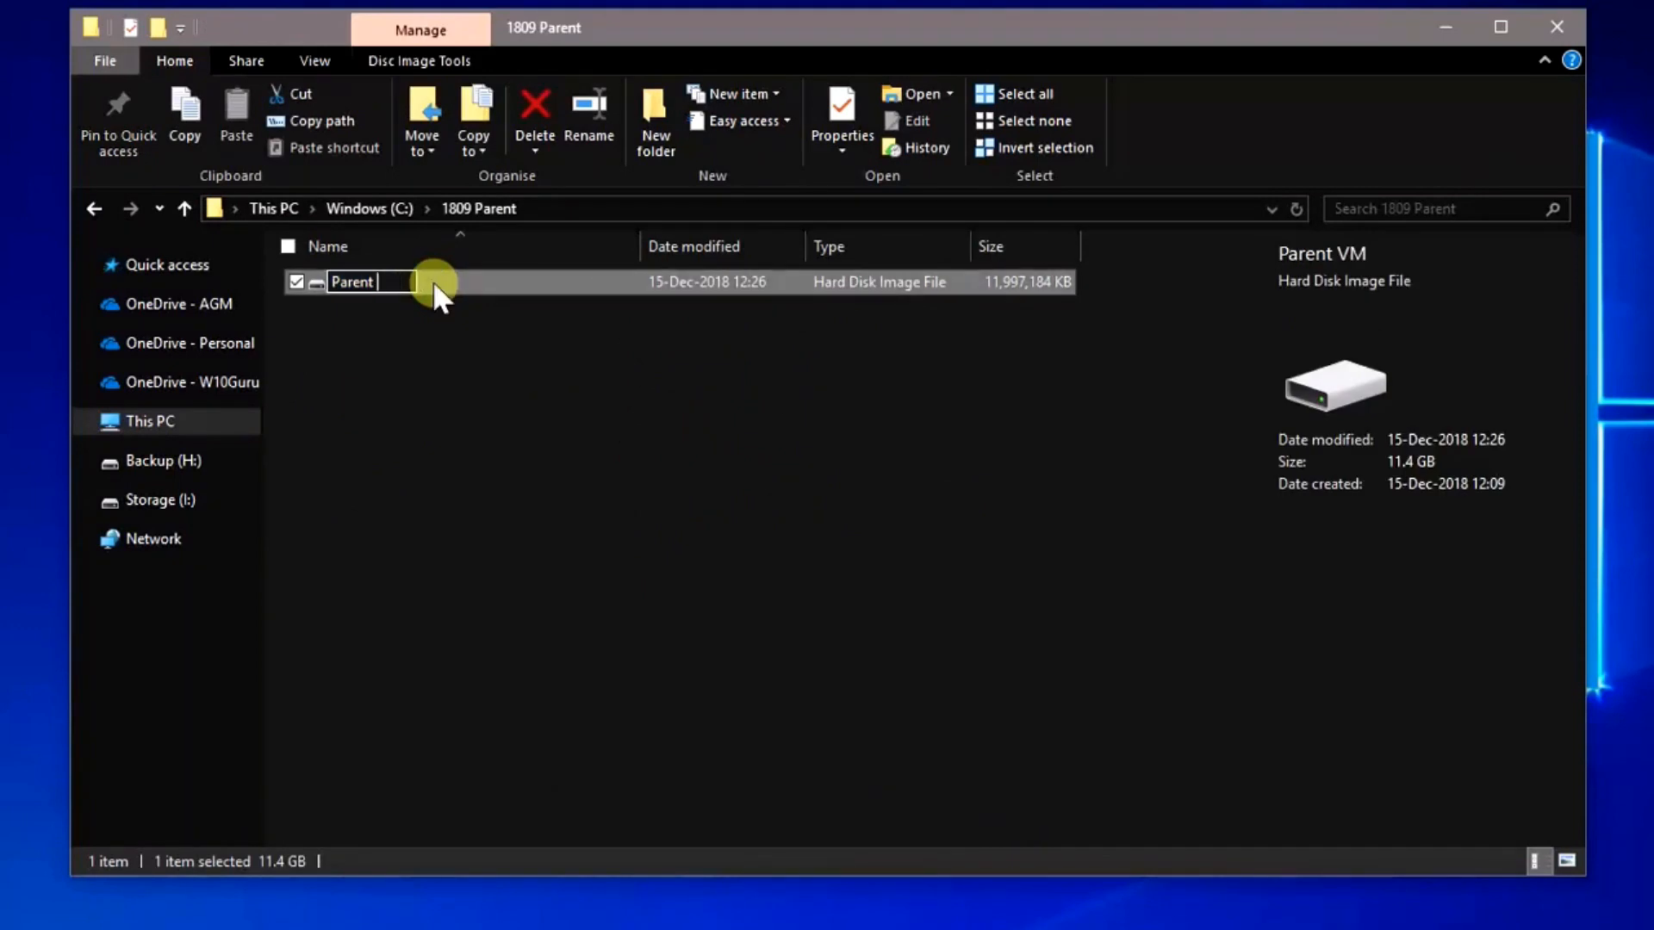
pyautogui.write('VHDX')
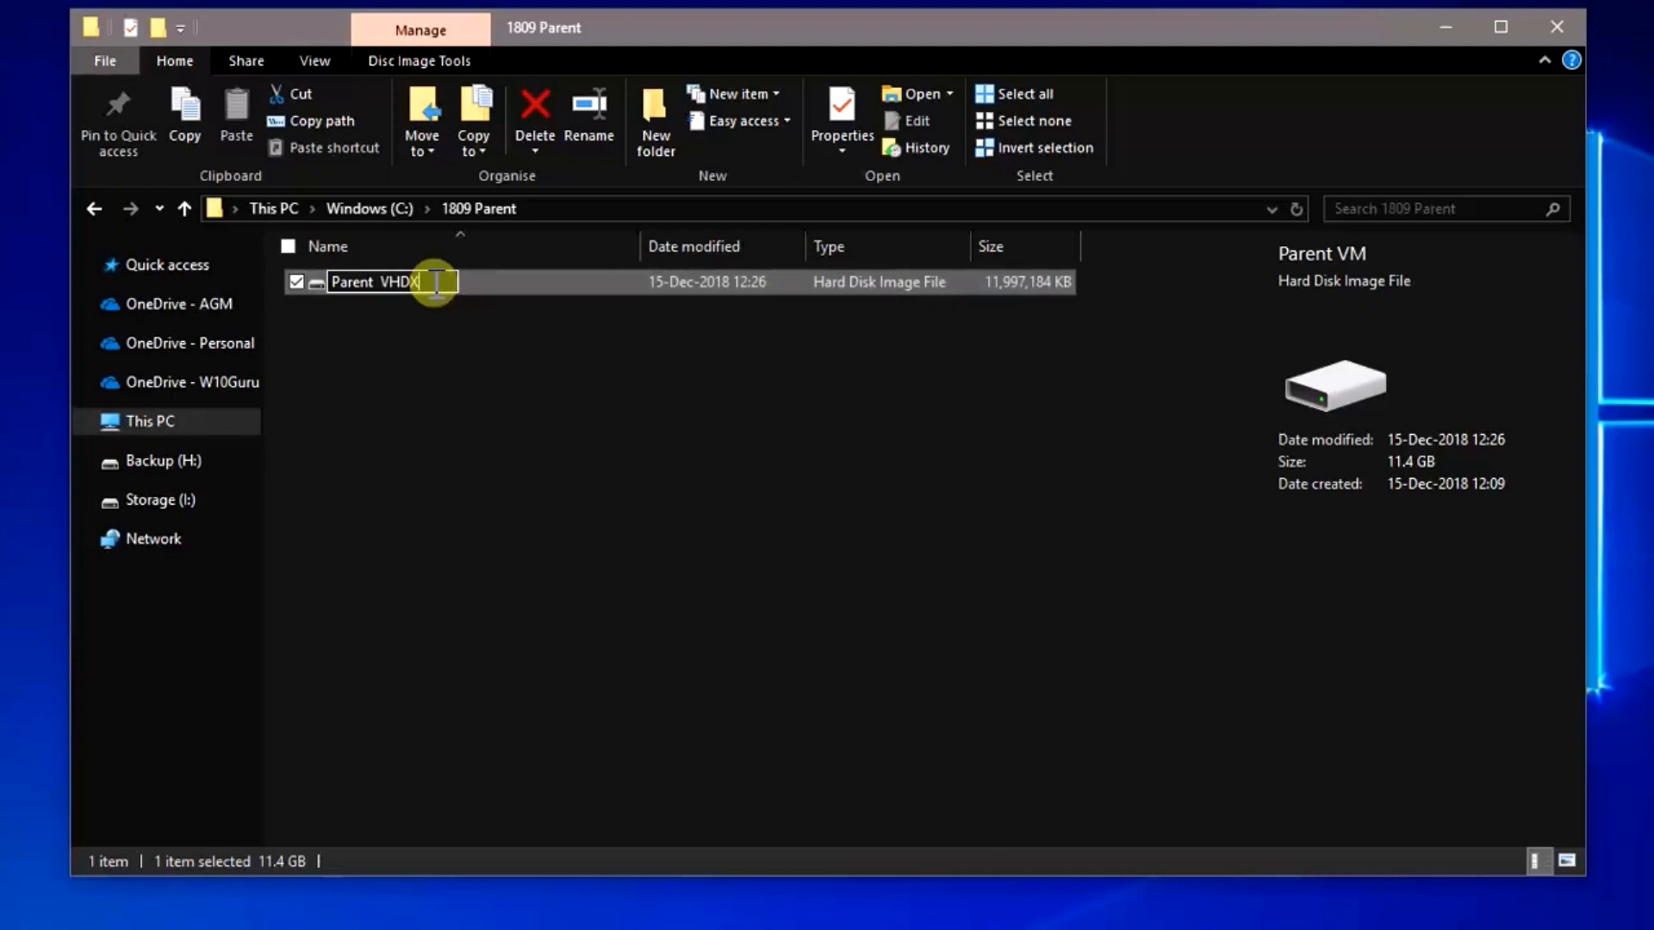
pyautogui.press('Return')
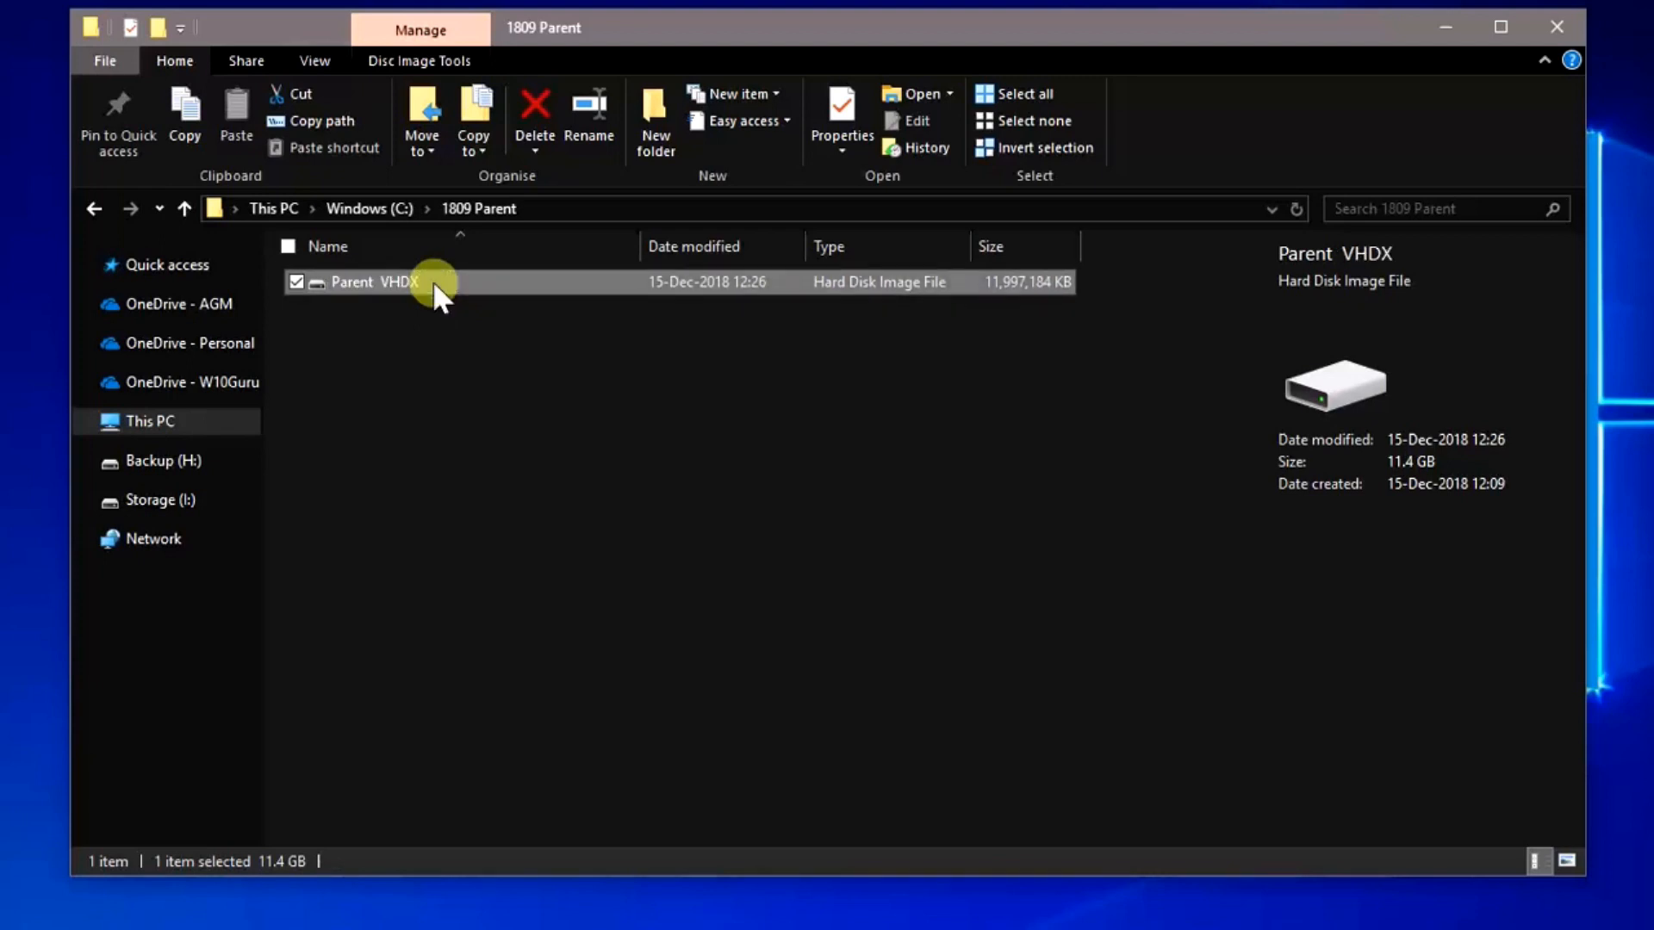
# Make the Parent VHDX file read-only in its properties and minimize the folder window.
pyautogui.rightClick(433, 281)
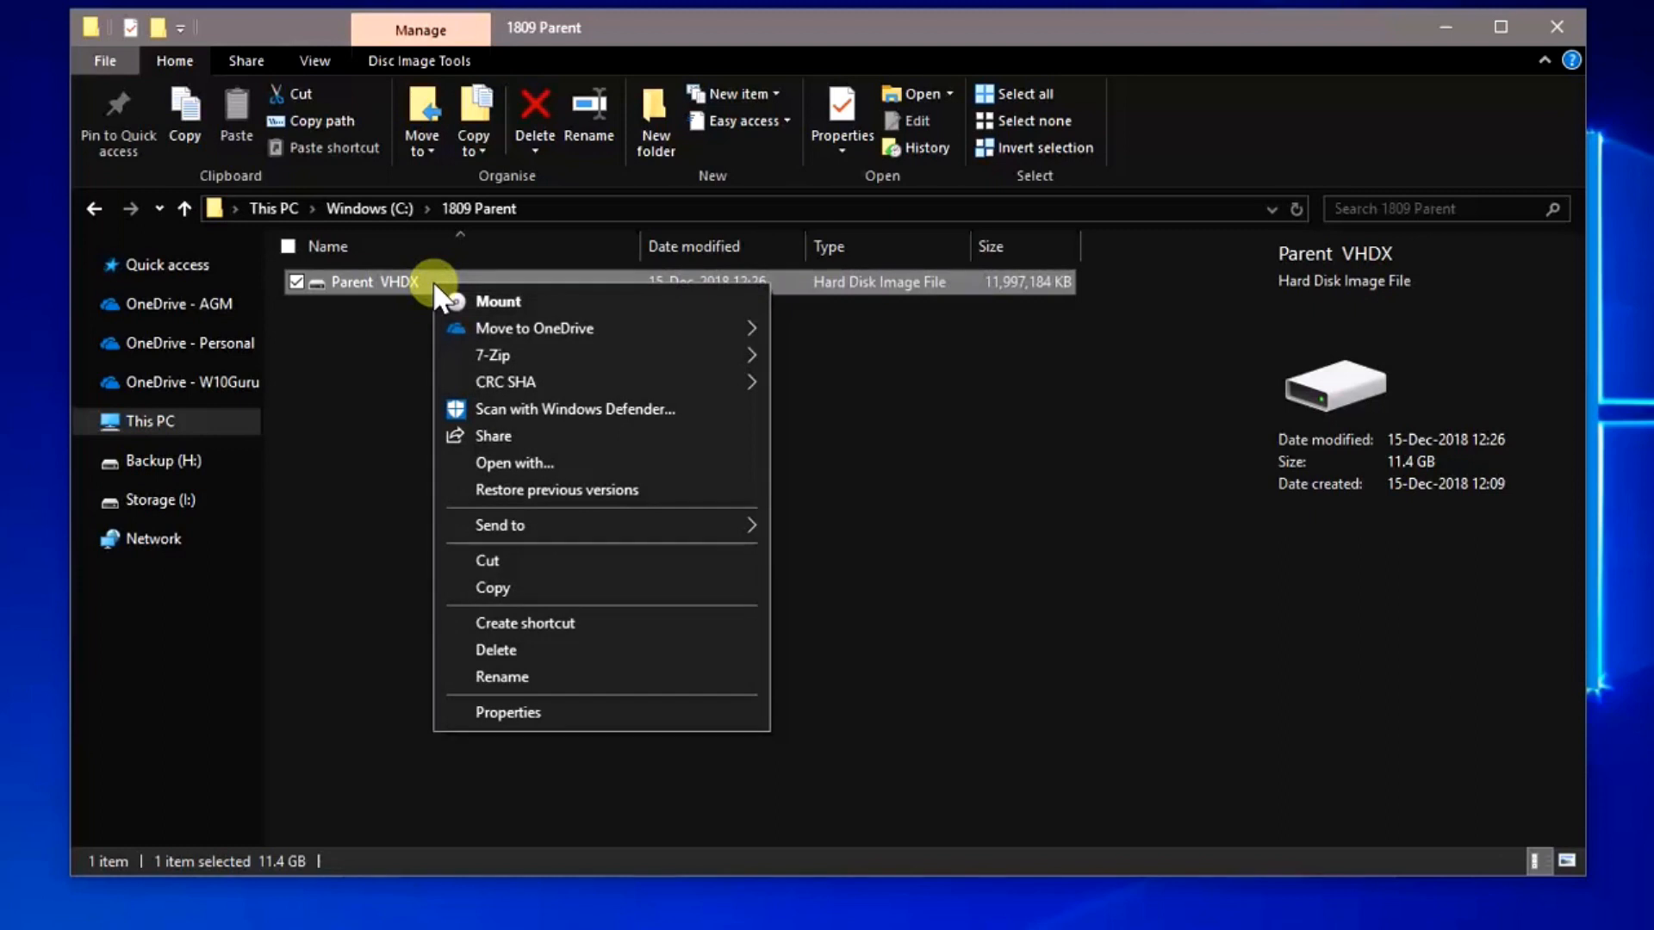
pyautogui.click(603, 704)
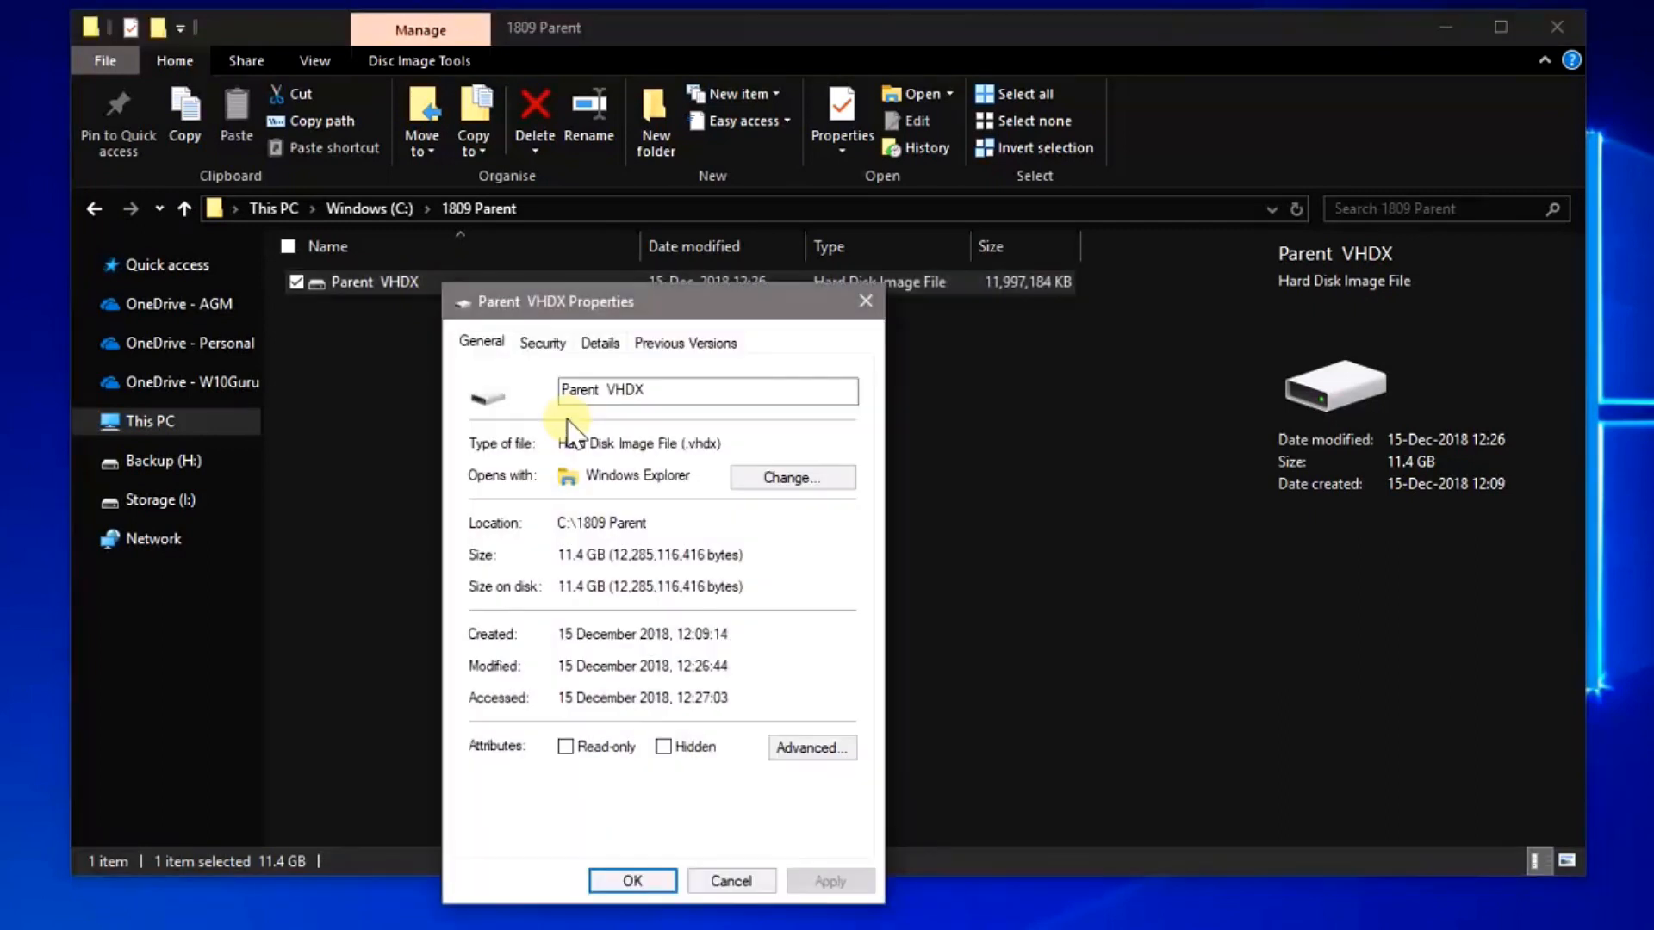
pyautogui.click(565, 746)
pyautogui.click(830, 880)
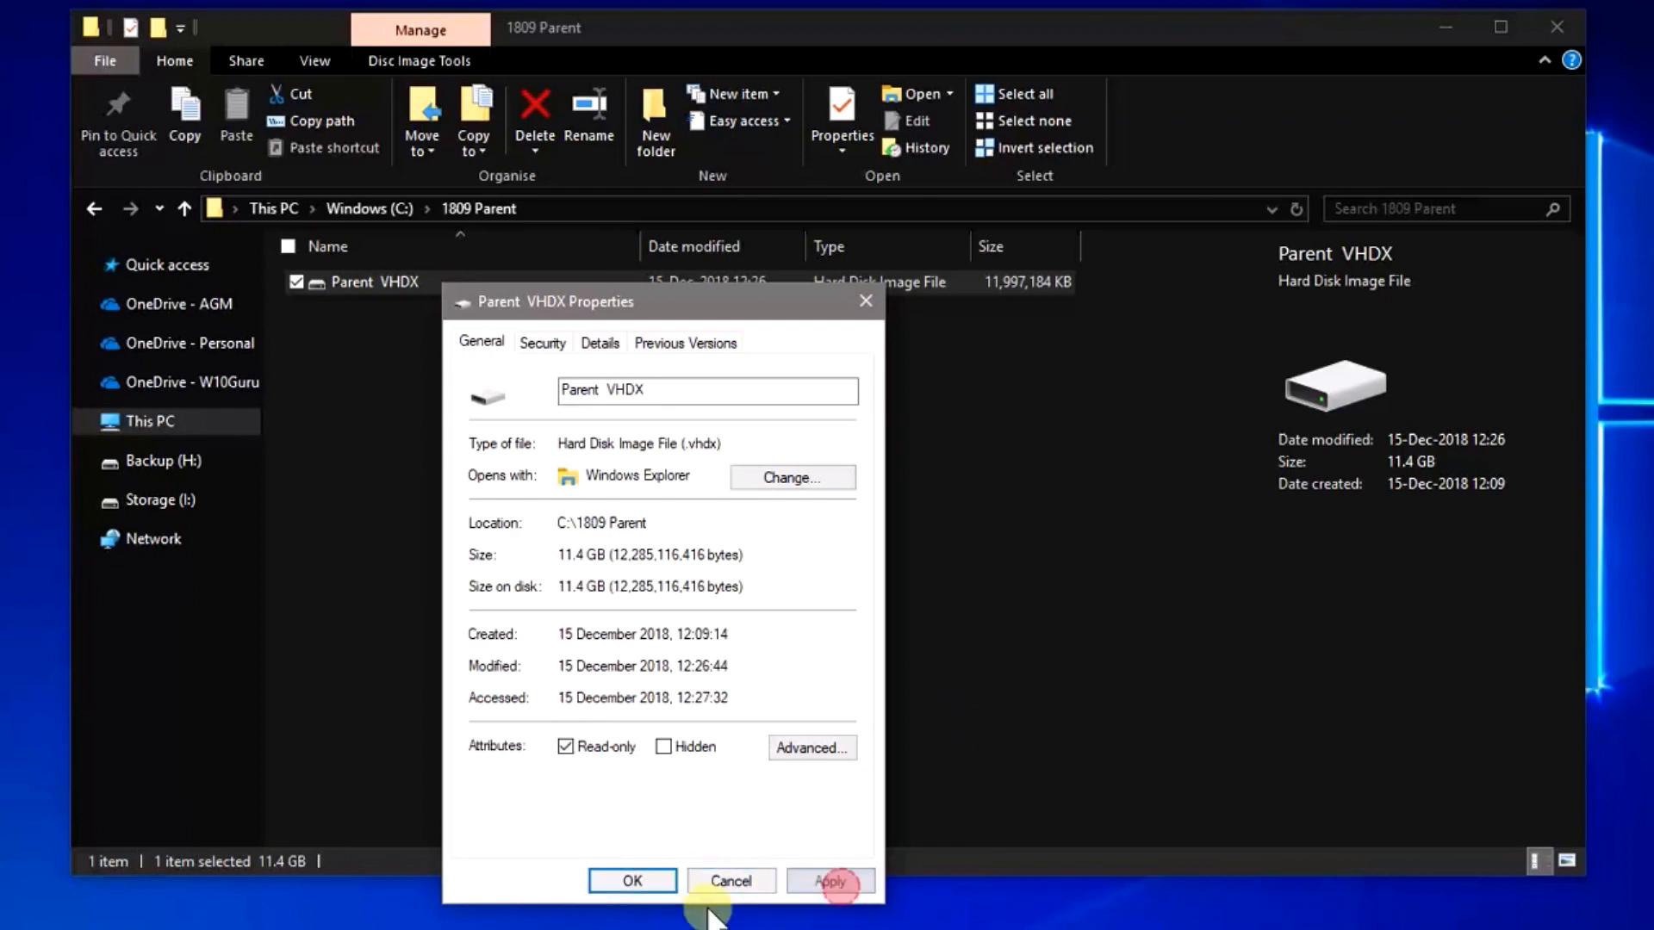
pyautogui.click(655, 880)
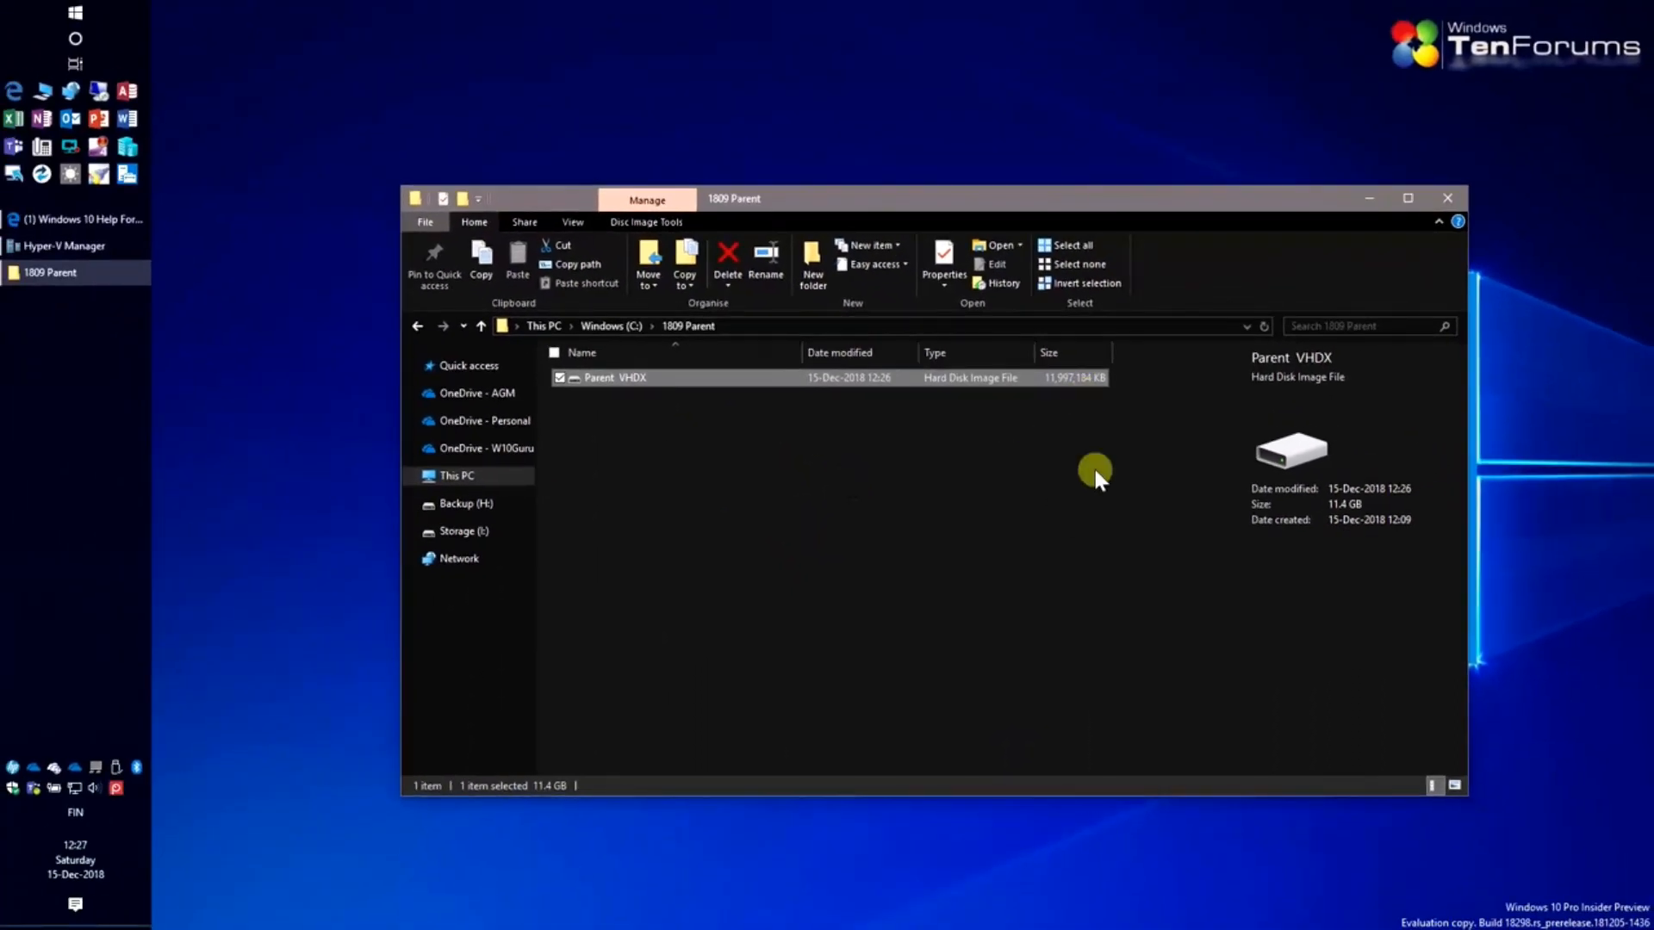
pyautogui.click(1367, 199)
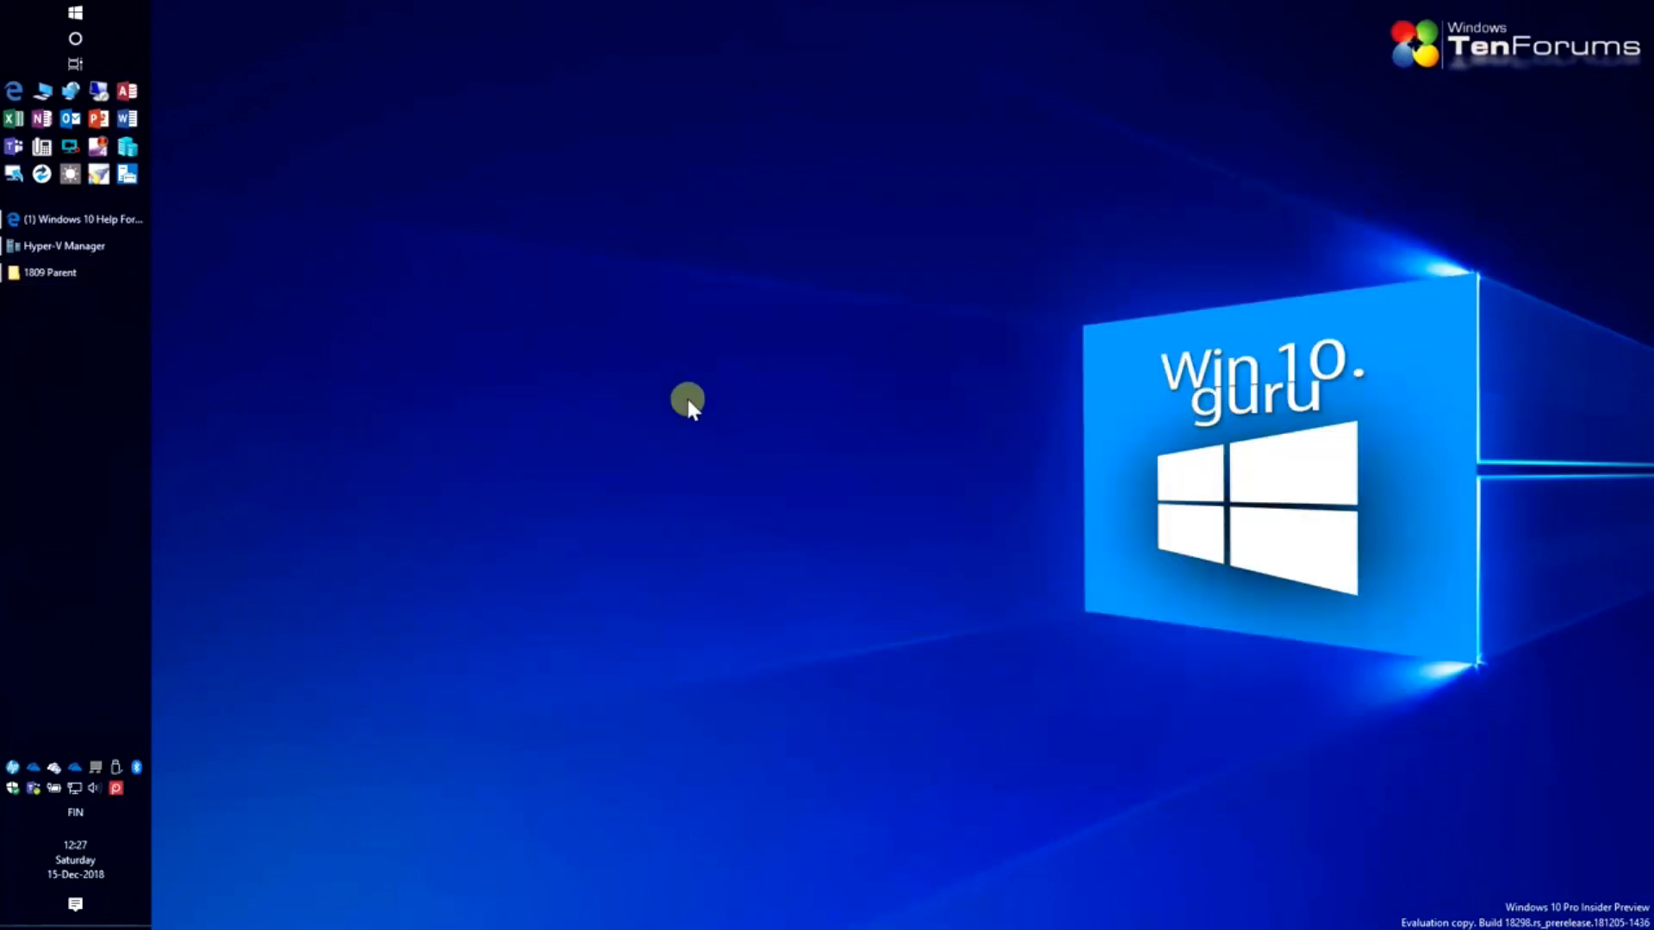
# In Hyper-V Manager, start a new virtual hard disk in VHDX format with the Differencing disk type.
pyautogui.click(84, 244)
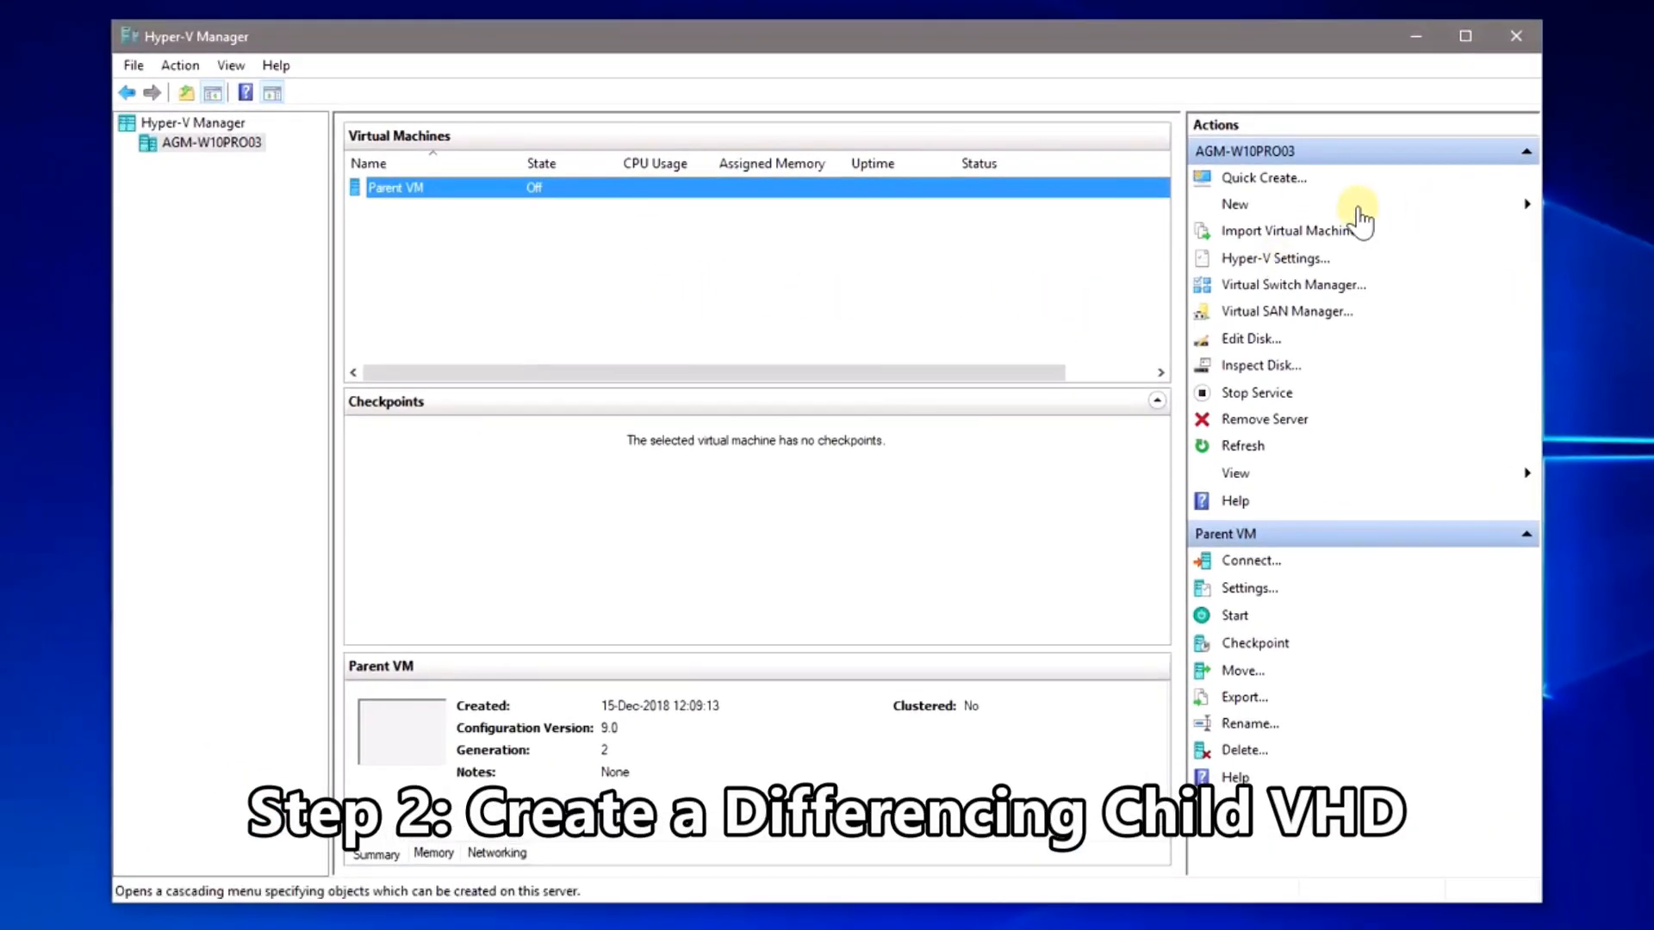
pyautogui.click(1357, 208)
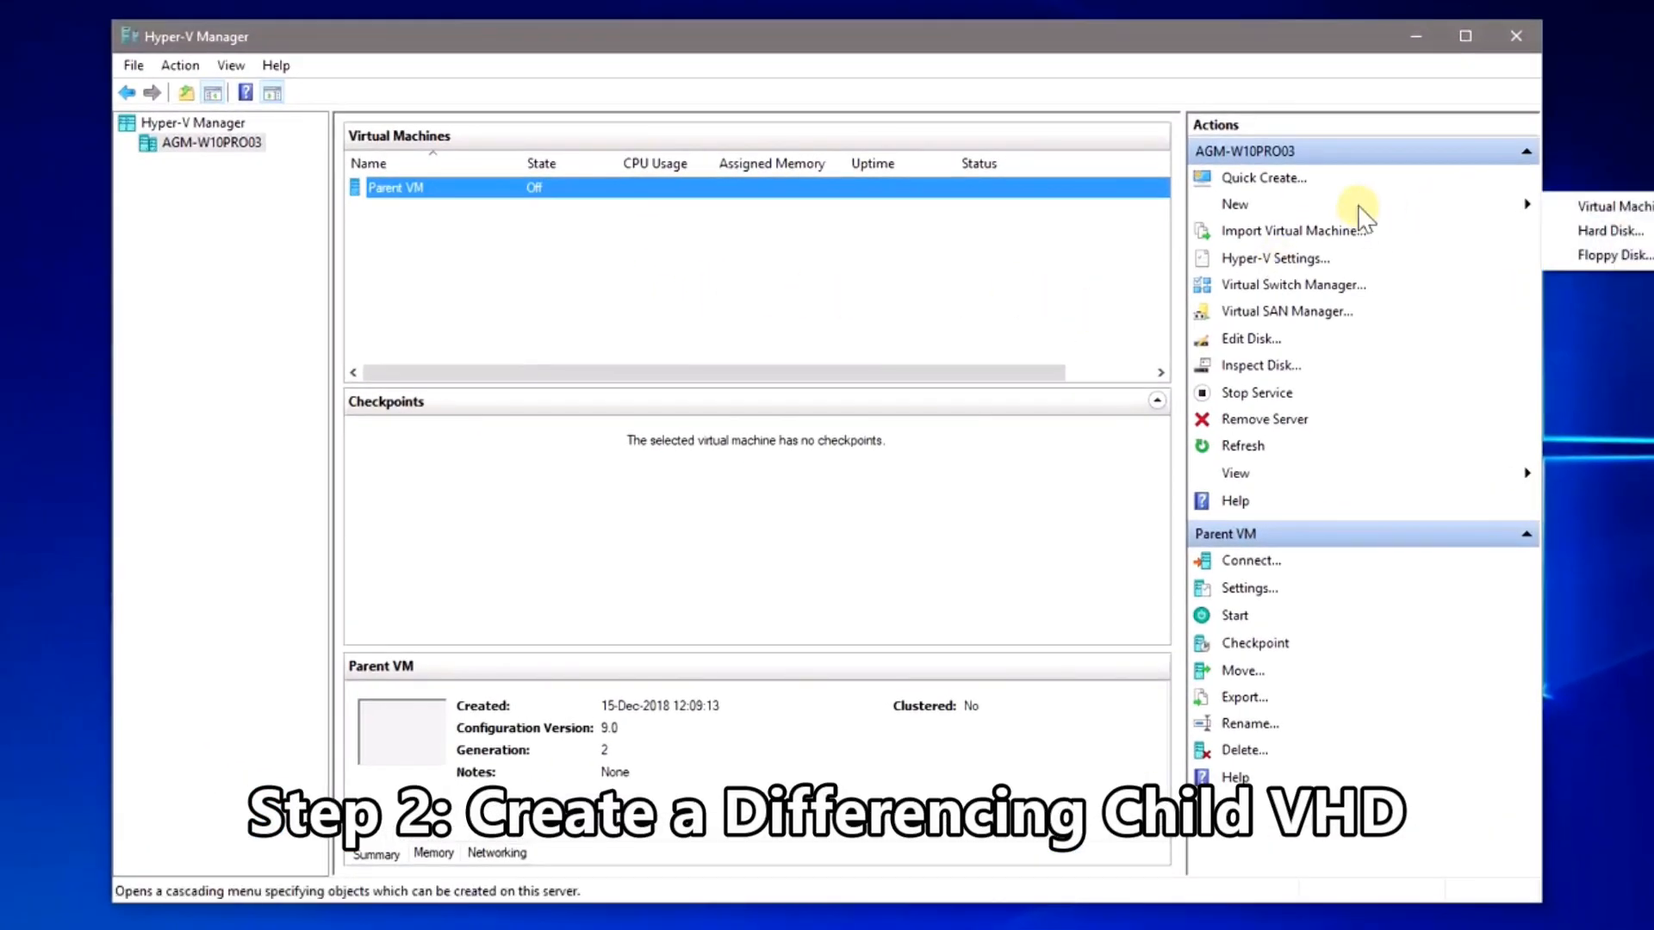
pyautogui.click(1607, 230)
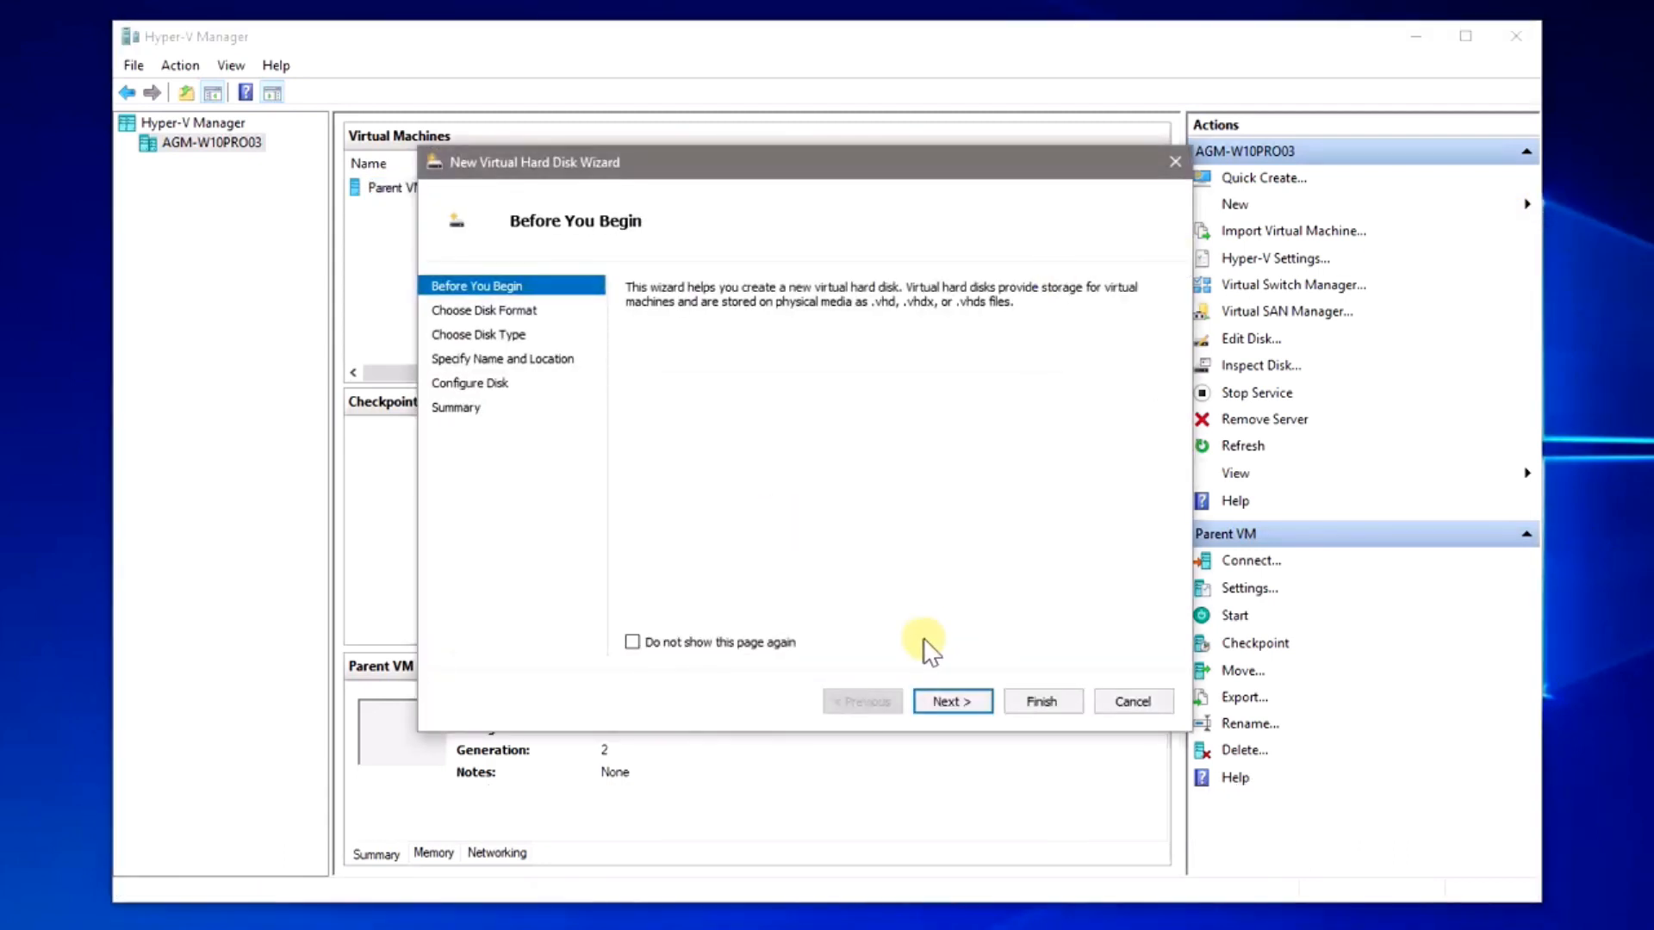
pyautogui.click(951, 702)
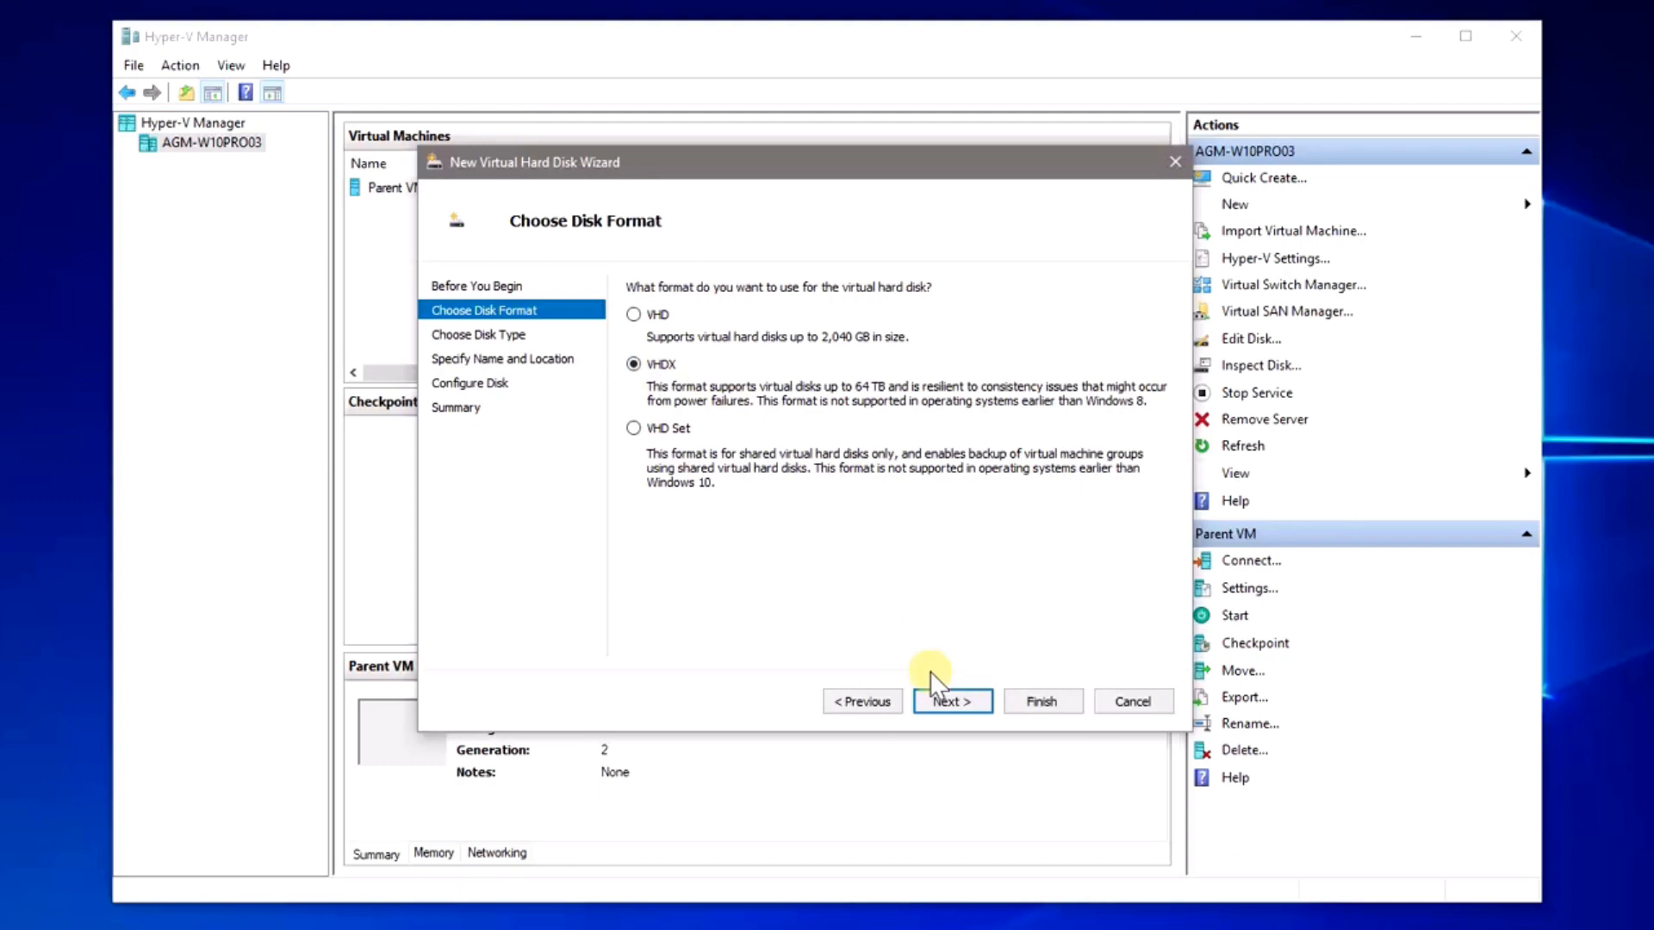
pyautogui.click(954, 702)
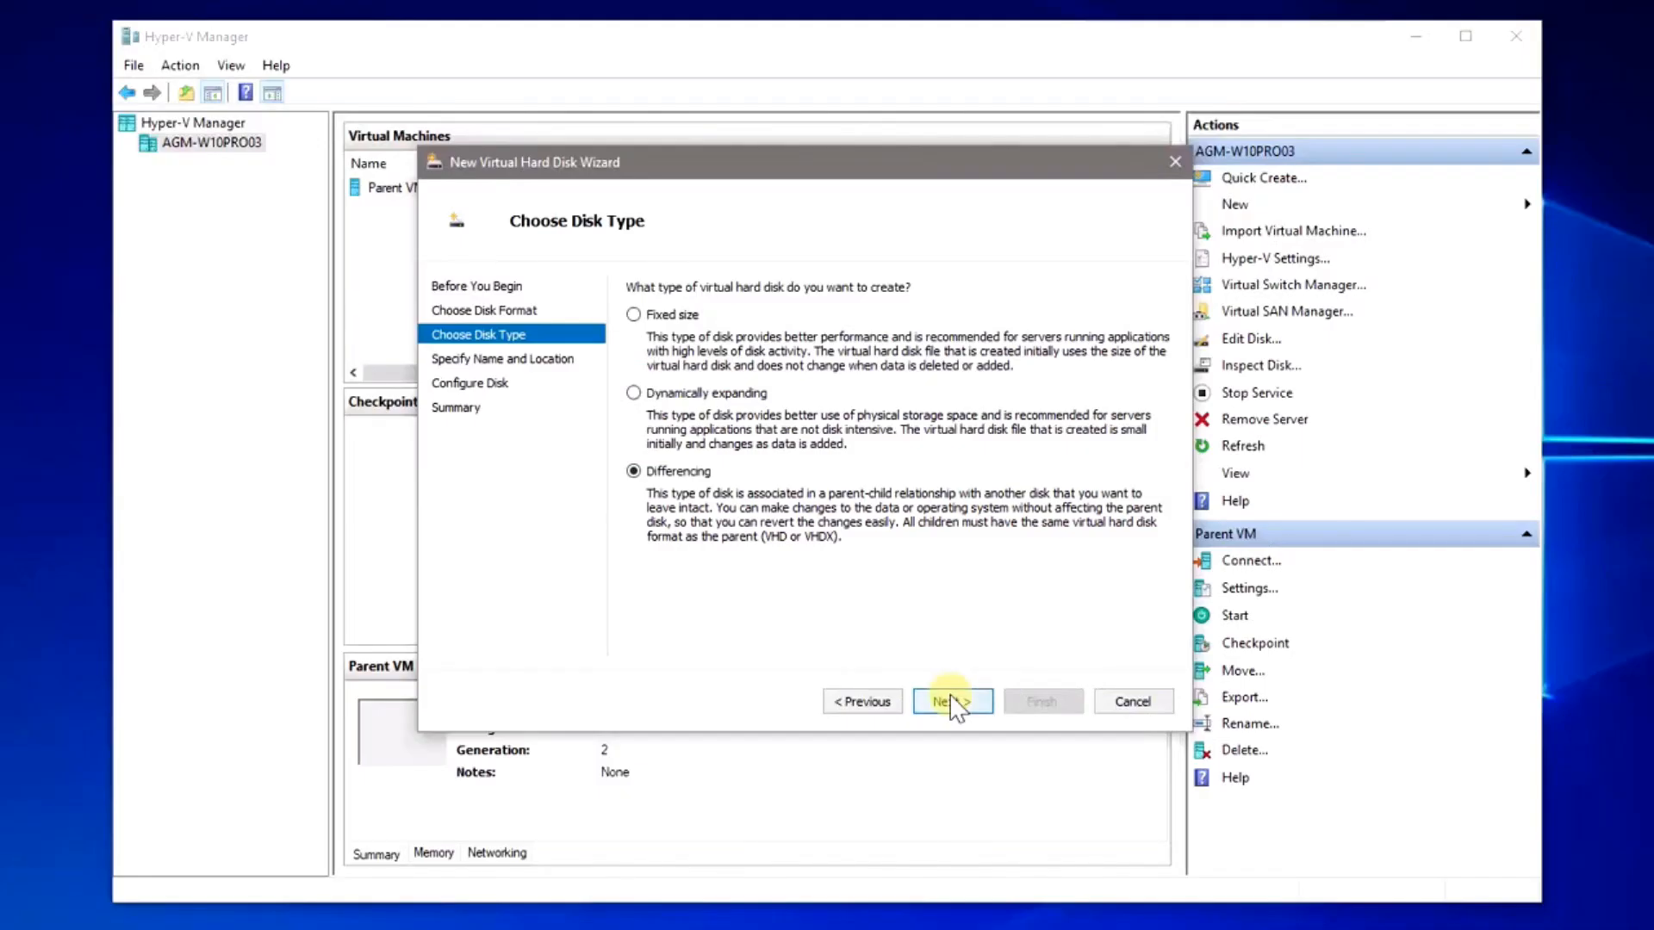
pyautogui.click(951, 698)
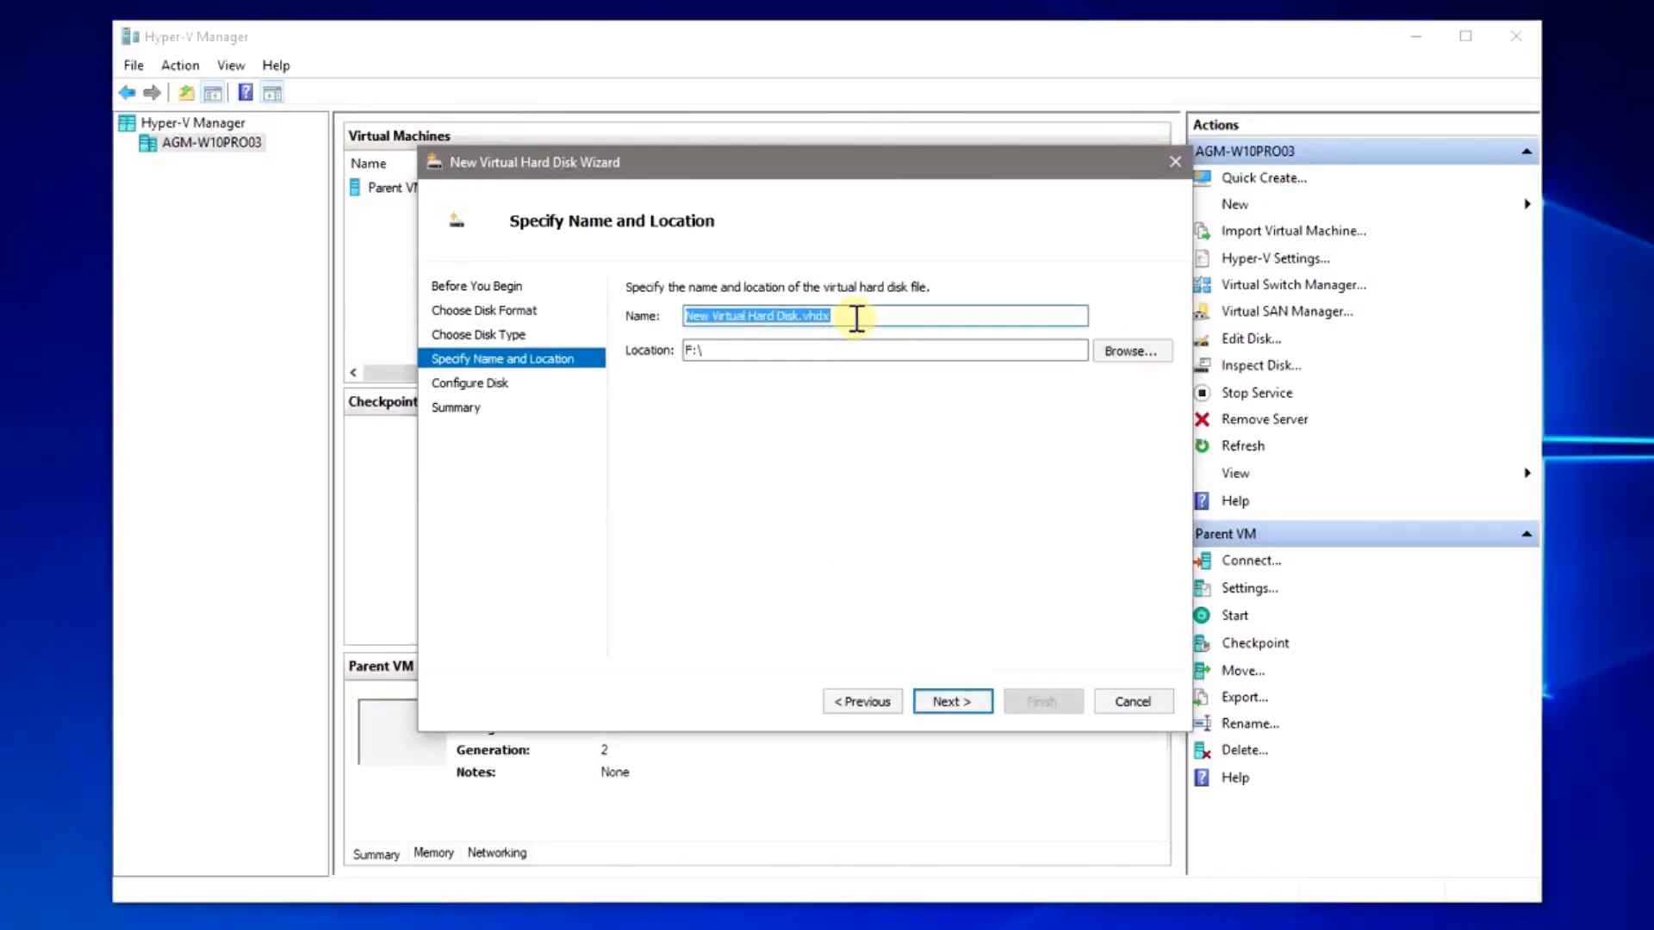
# Browse for the new disk's location on the Hyper-V (F:) drive and create a folder there named W10 1809 PRO EN-GB.
pyautogui.click(1133, 351)
pyautogui.moveTo(780, 207); pyautogui.dragTo(535, 126)
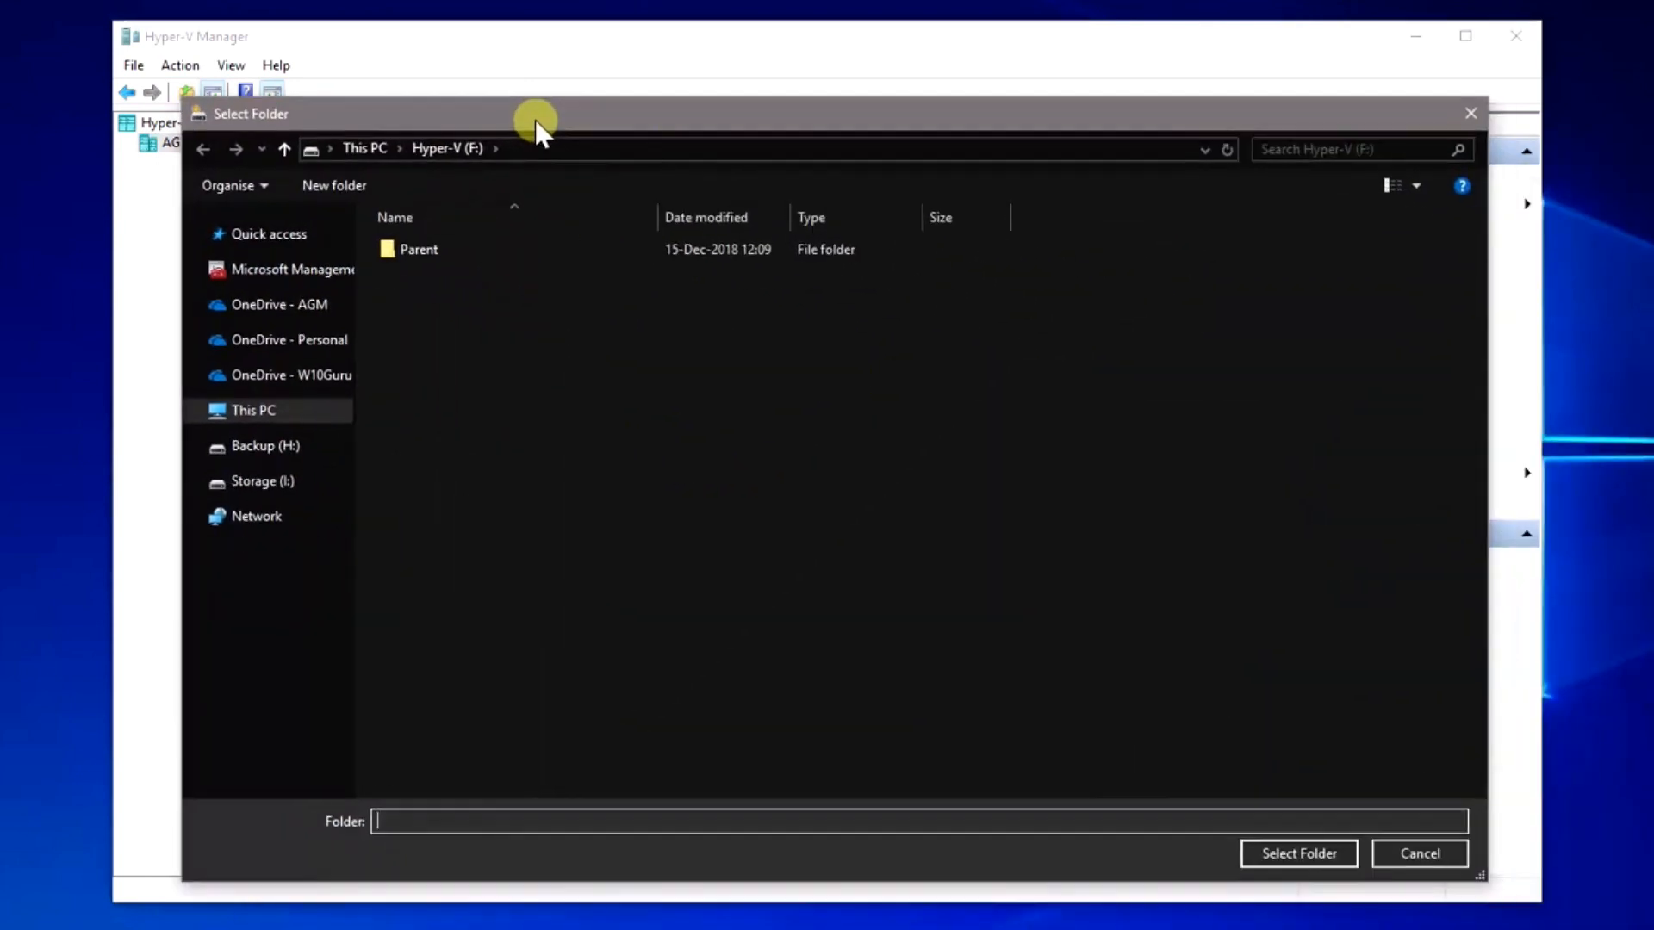
pyautogui.click(263, 414)
pyautogui.doubleClick(560, 562)
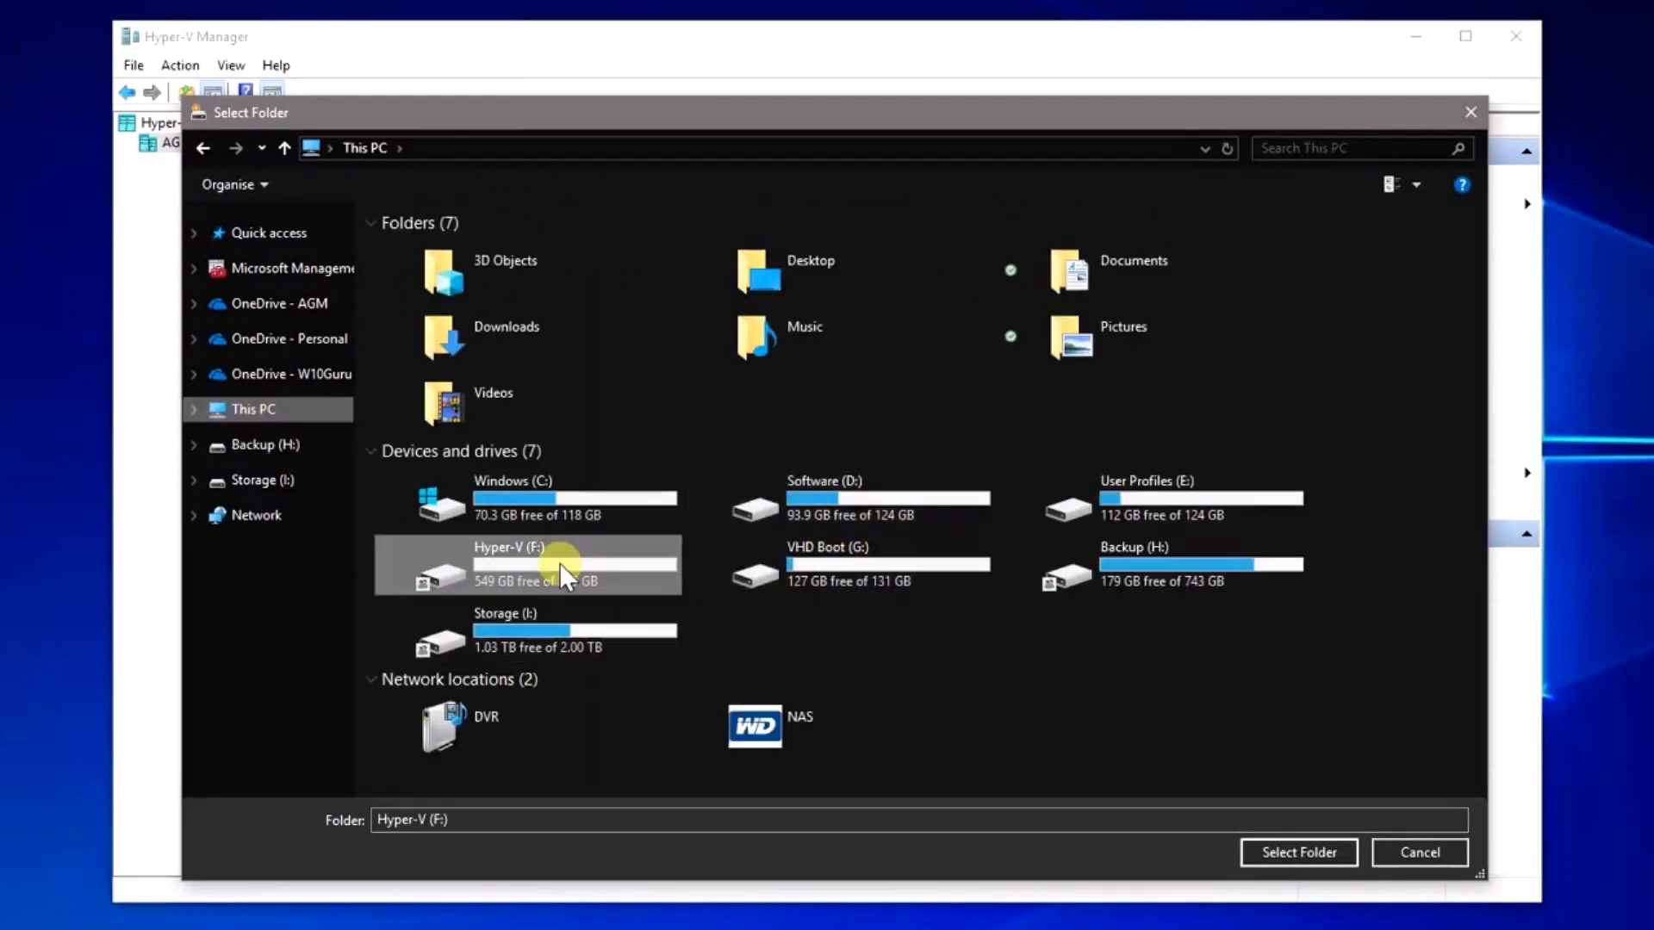
pyautogui.rightClick(573, 422)
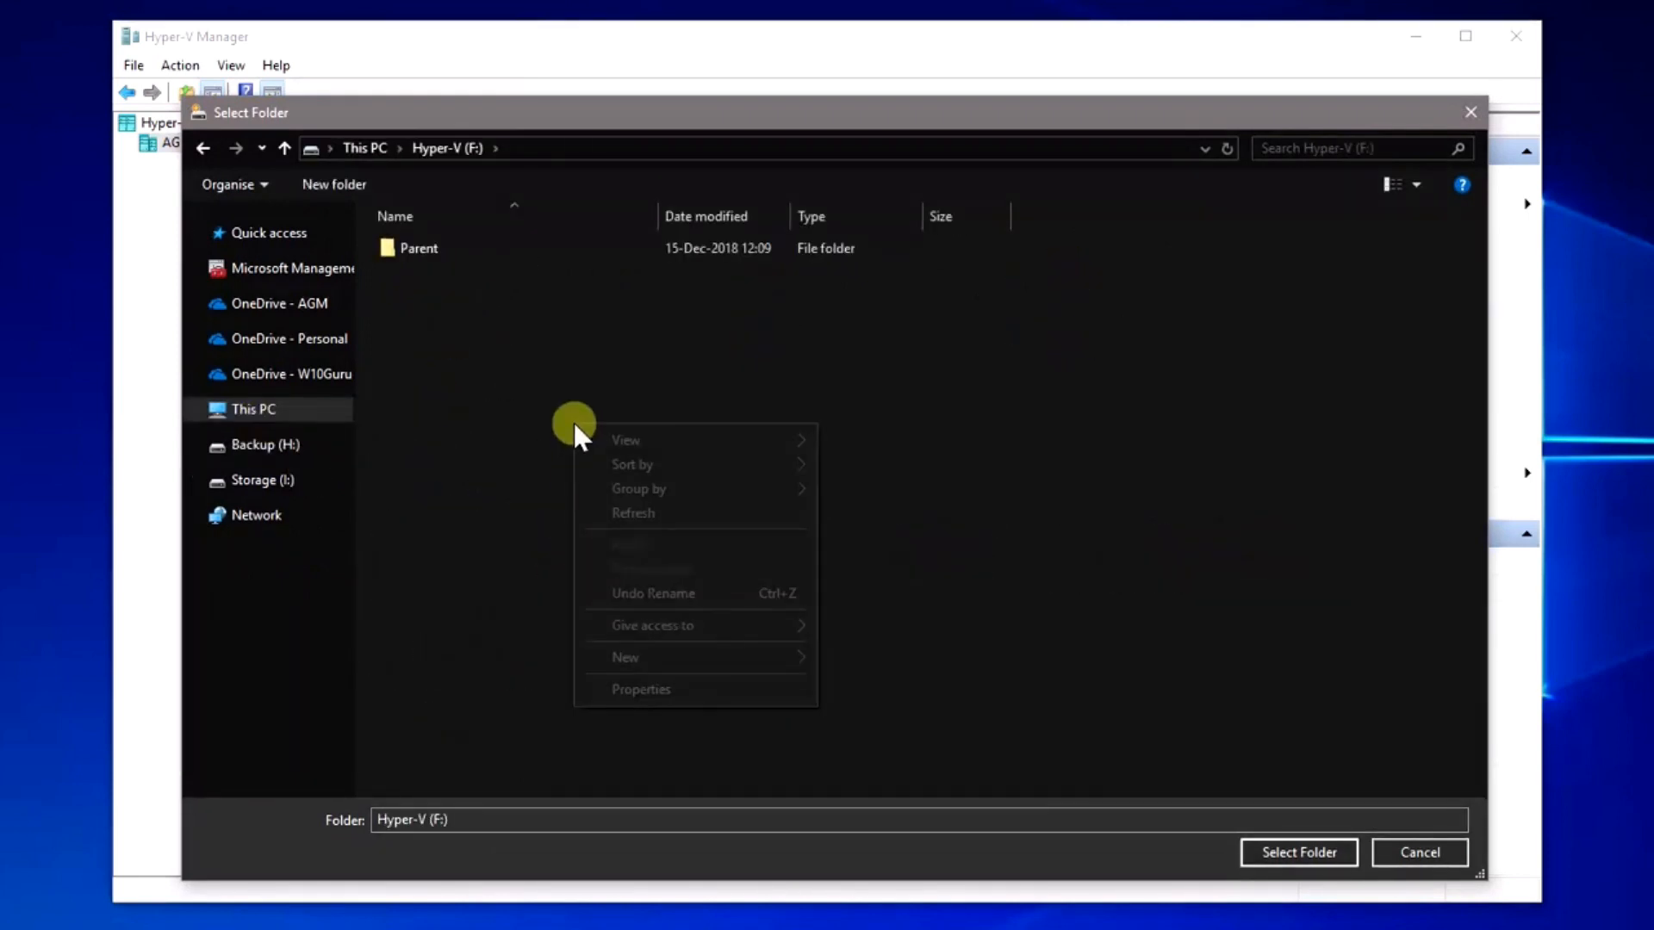
pyautogui.moveTo(779, 653)
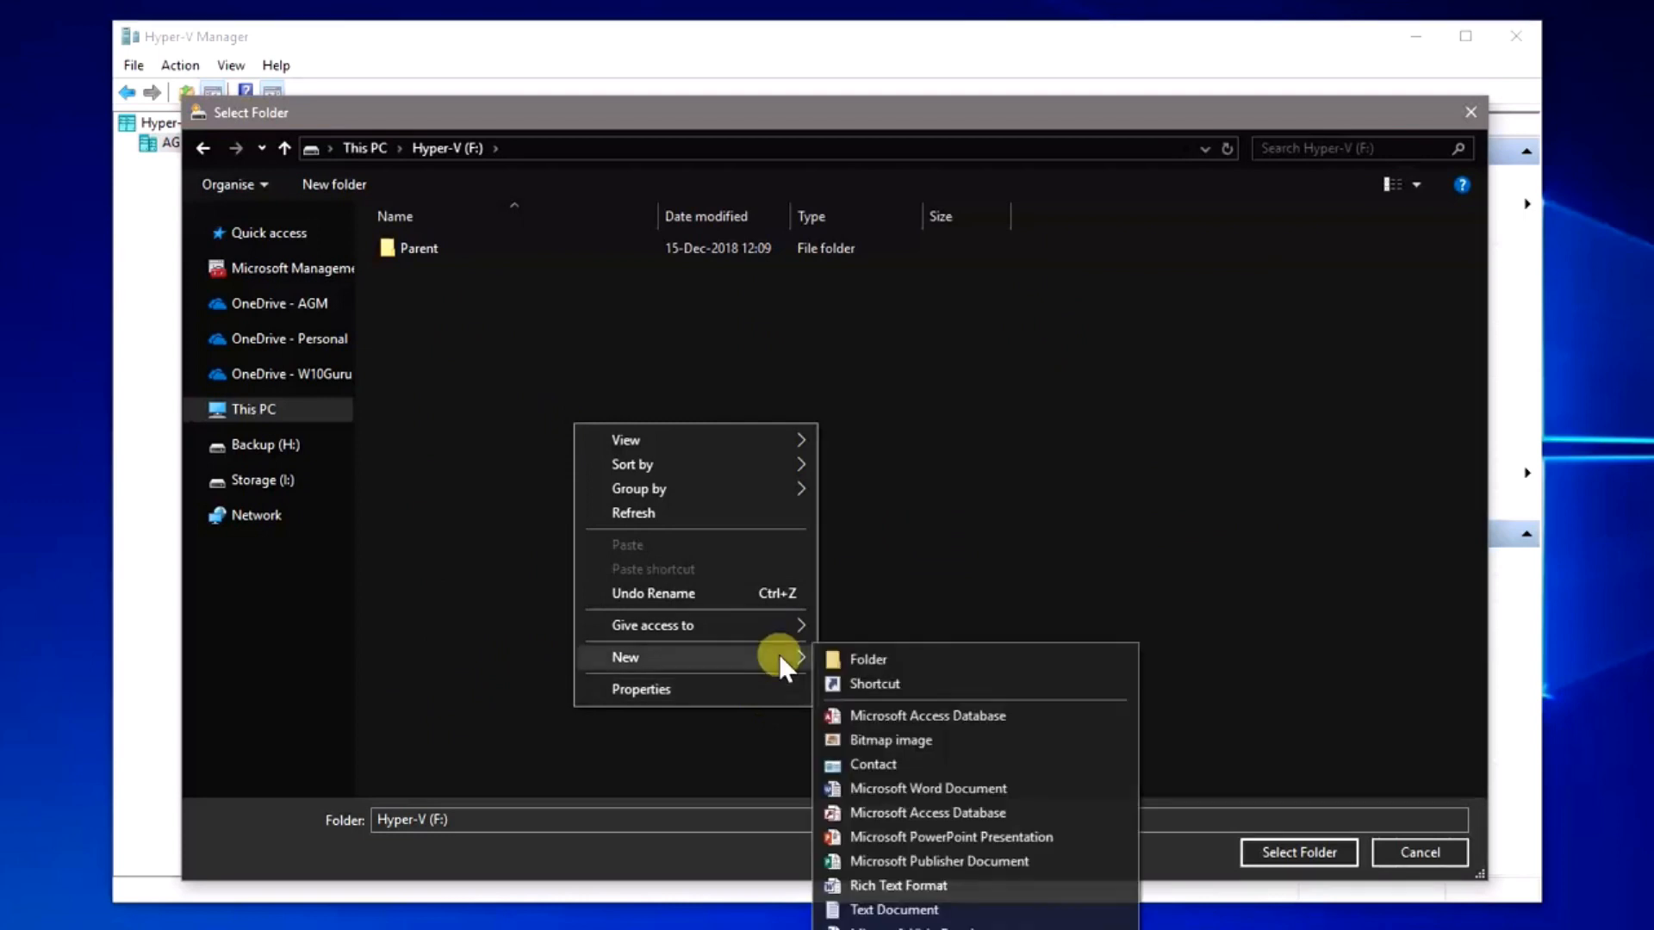
pyautogui.click(881, 660)
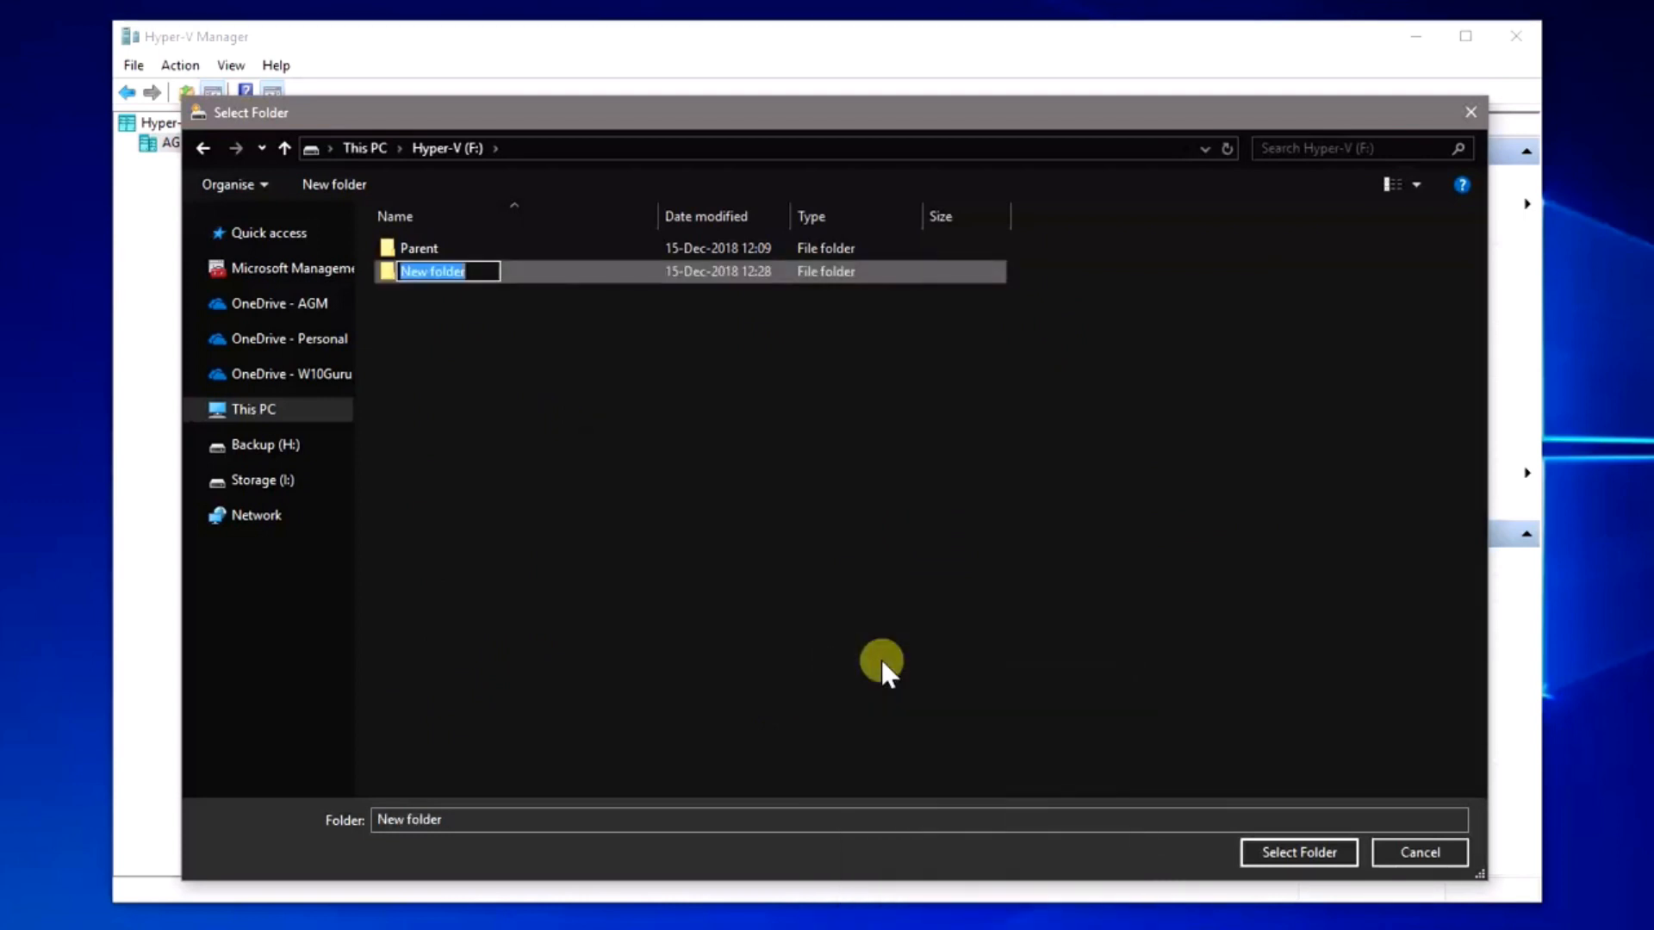
pyautogui.write('W1+')
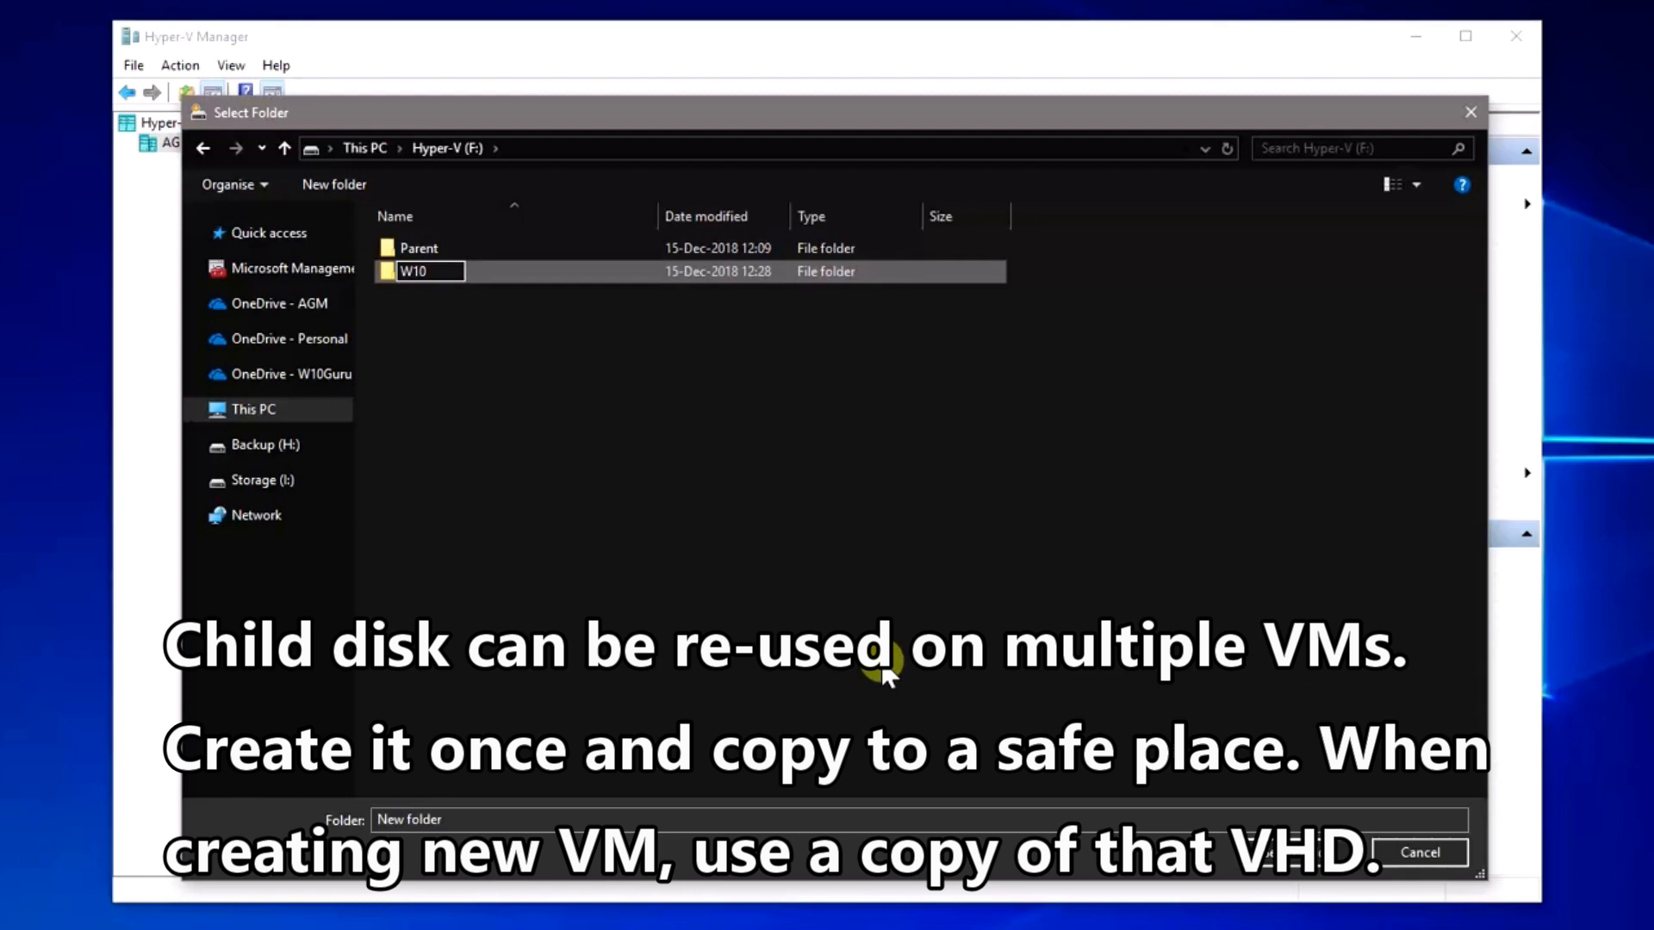
pyautogui.write('1809 PRO EN')
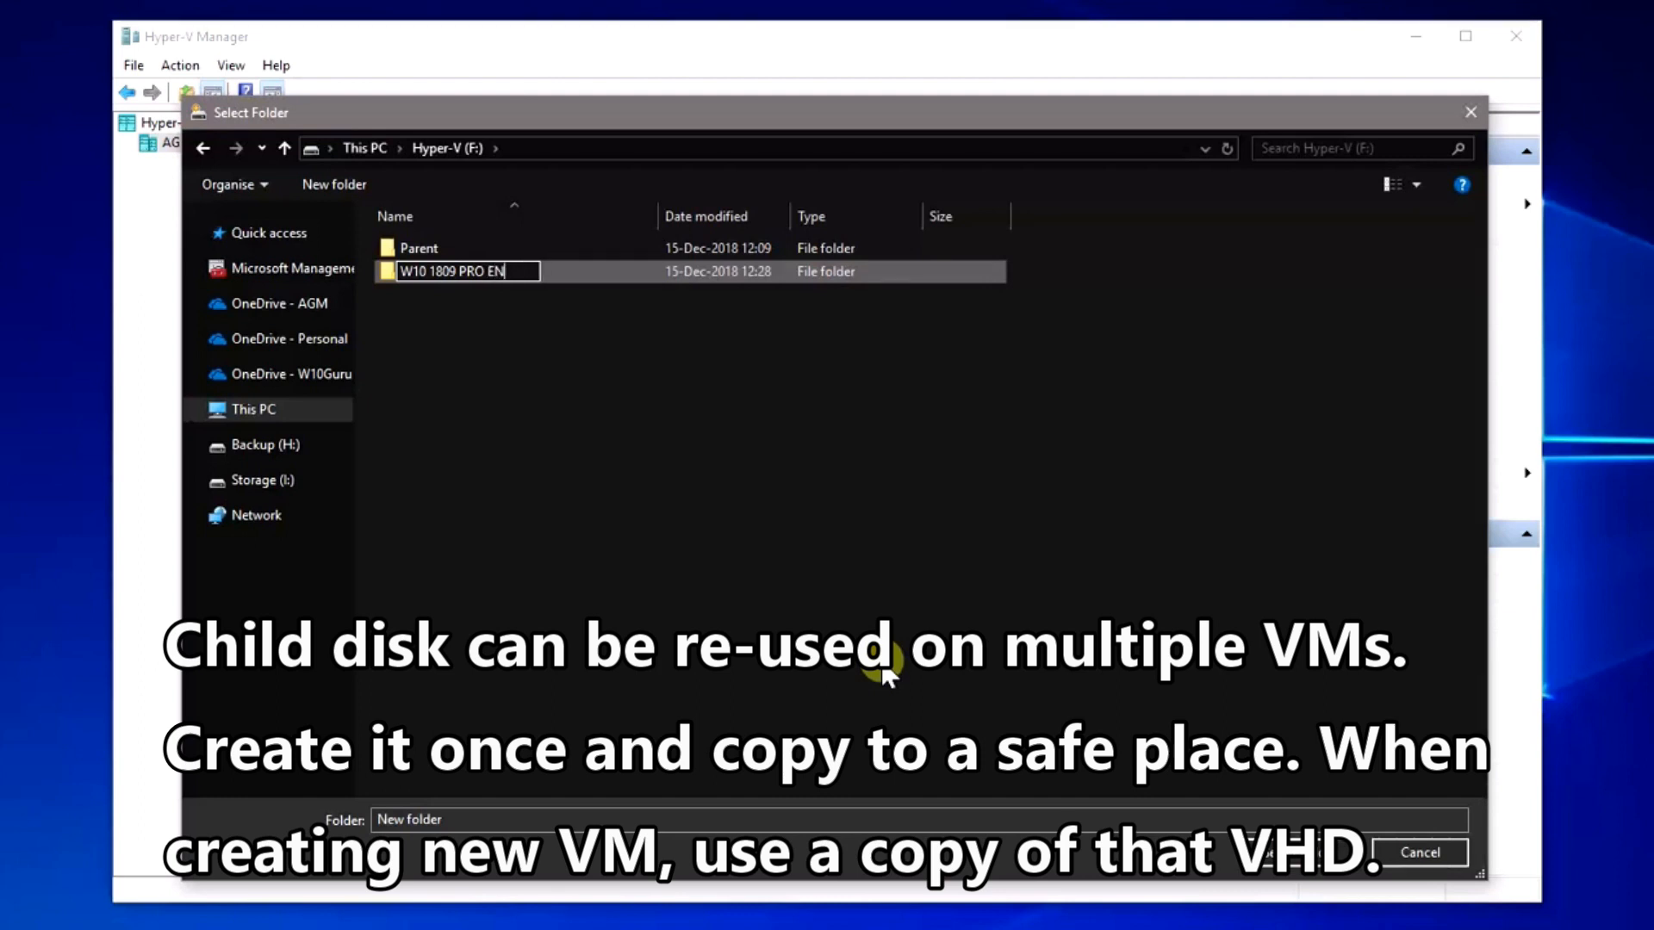
pyautogui.write('-GB')
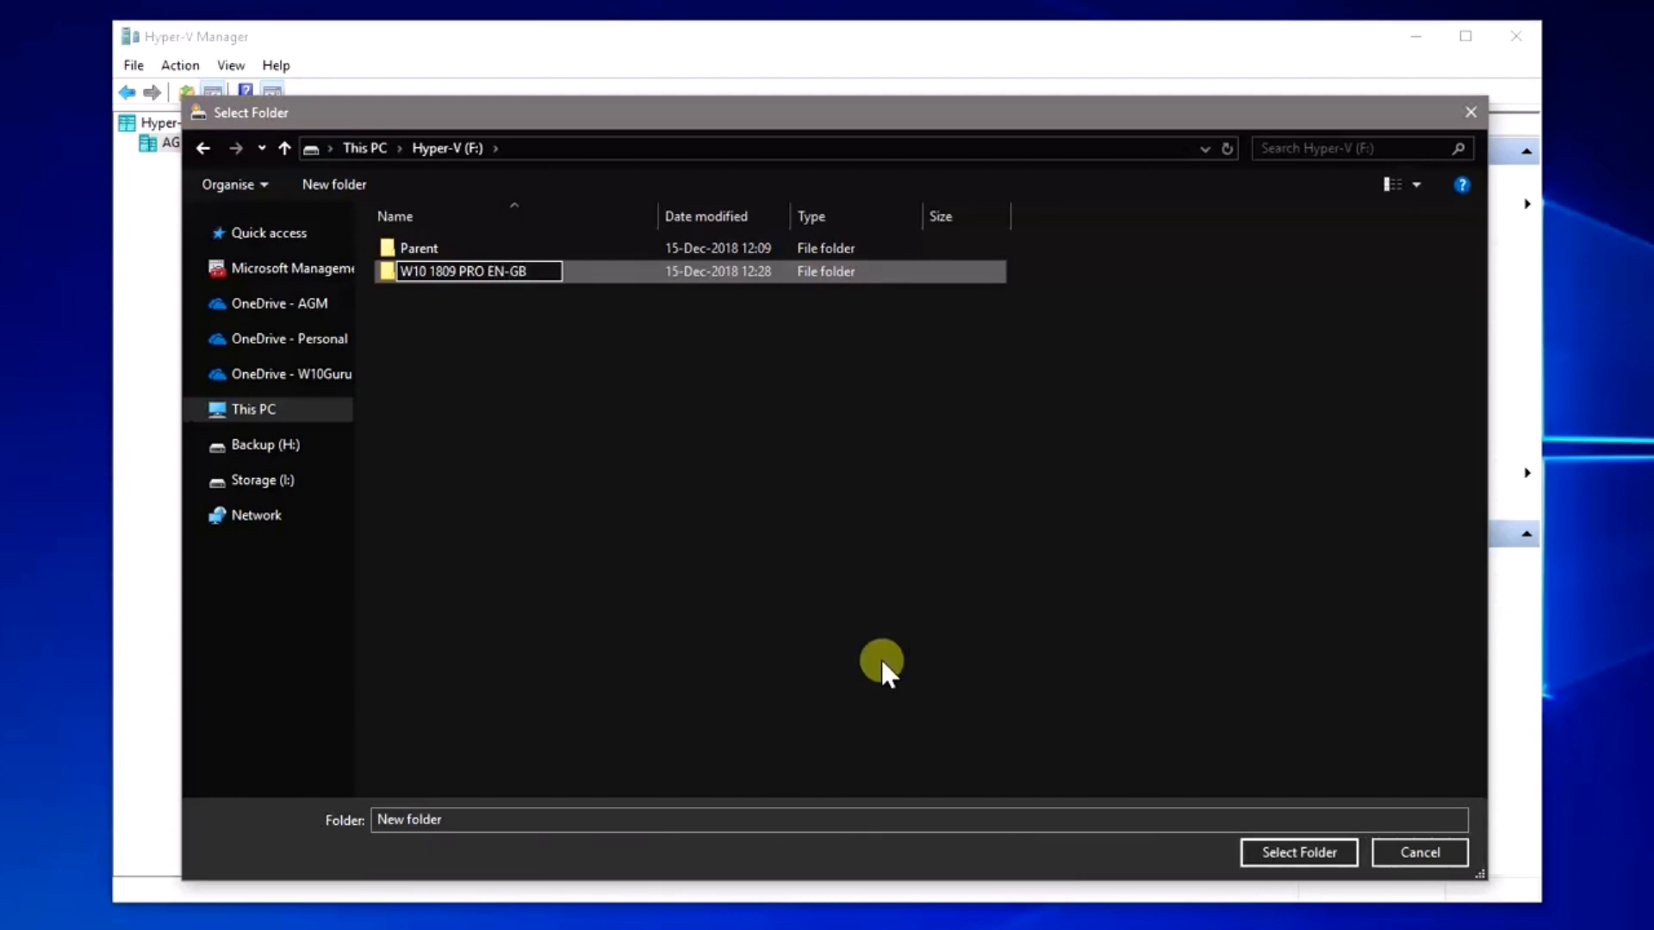
pyautogui.press('Return')
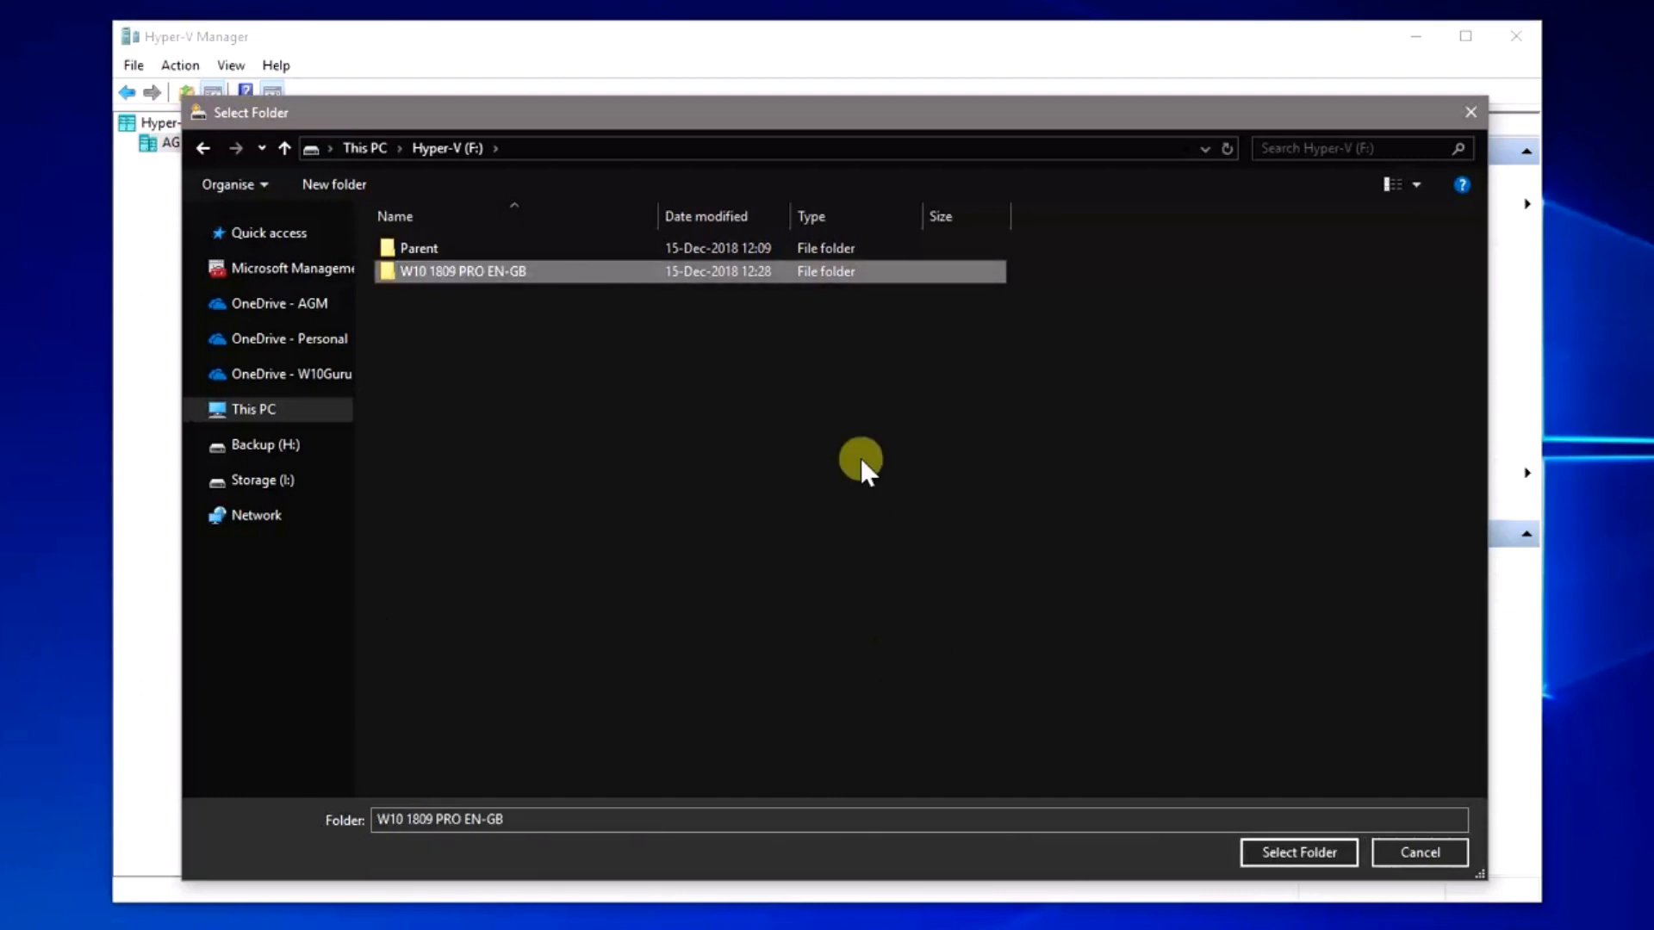
# Create a second folder on the Hyper-V (F:) drive named W10 1809 PRO FIN.
pyautogui.rightClick(541, 353)
pyautogui.moveTo(700, 586)
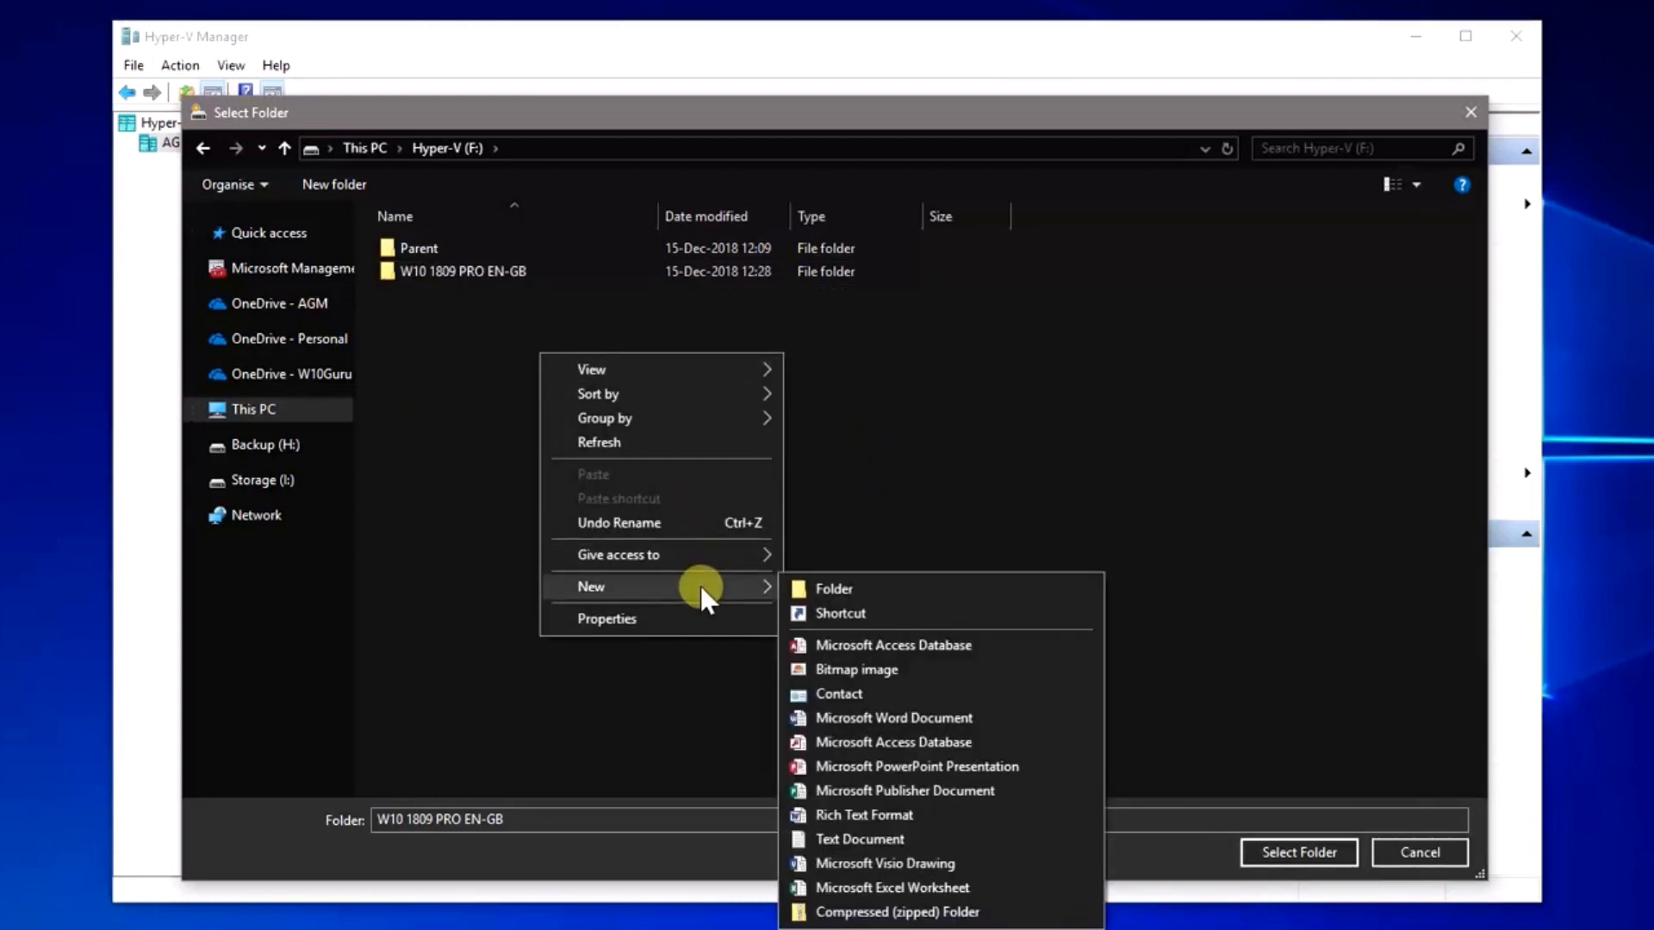
pyautogui.click(812, 584)
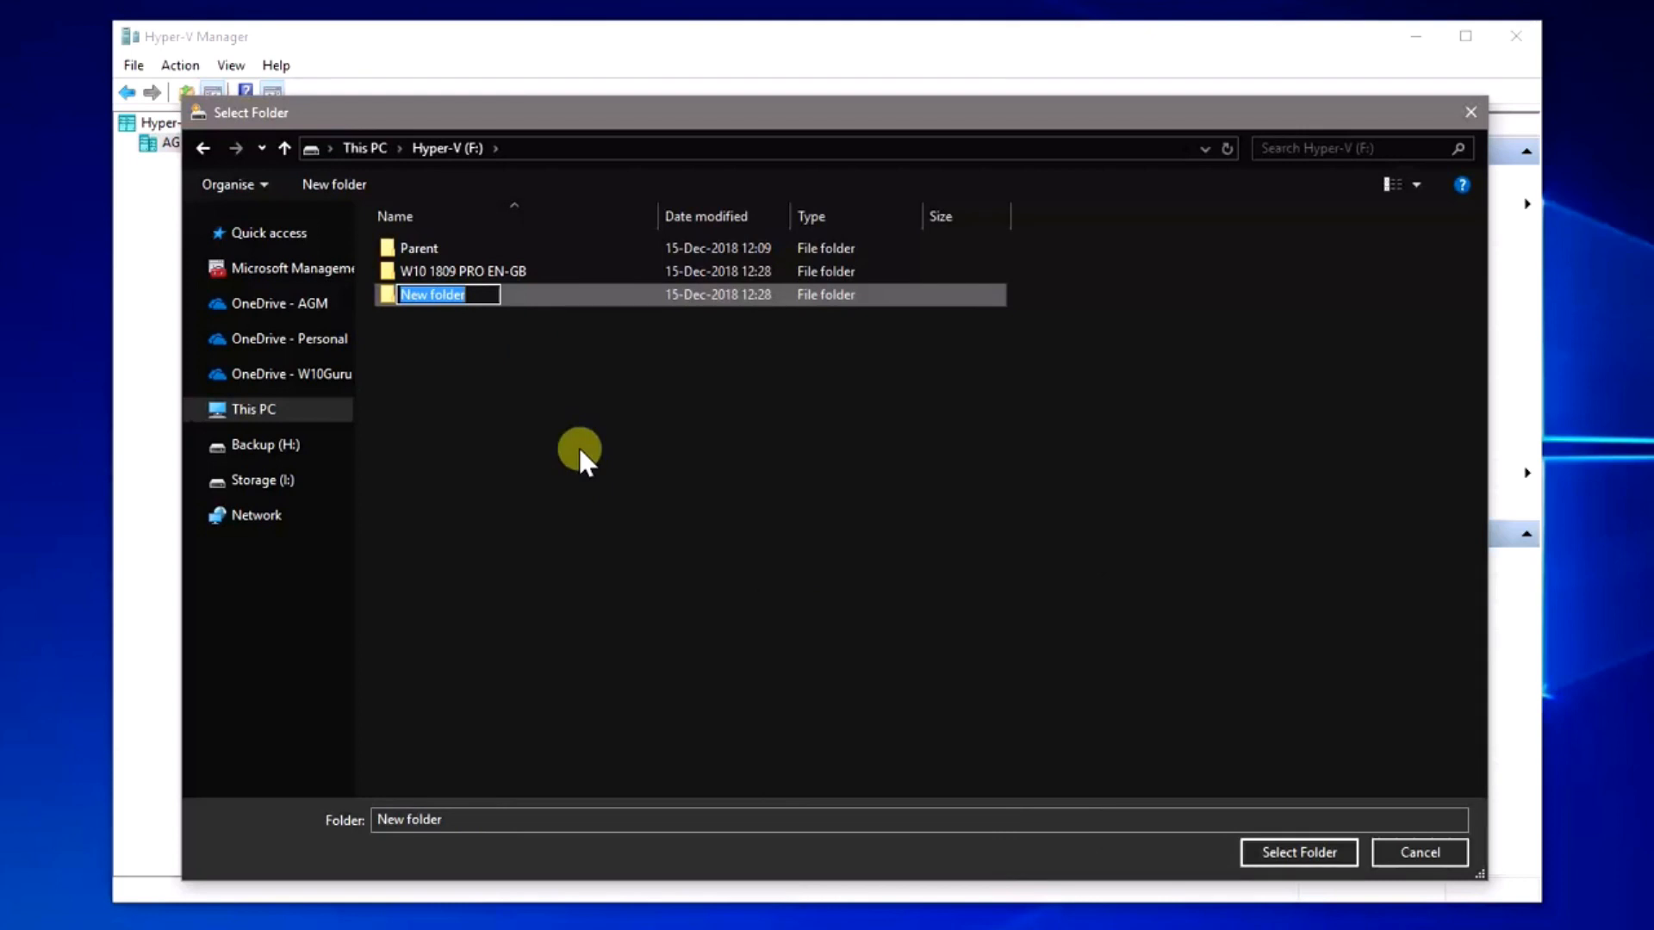
pyautogui.write('W10')
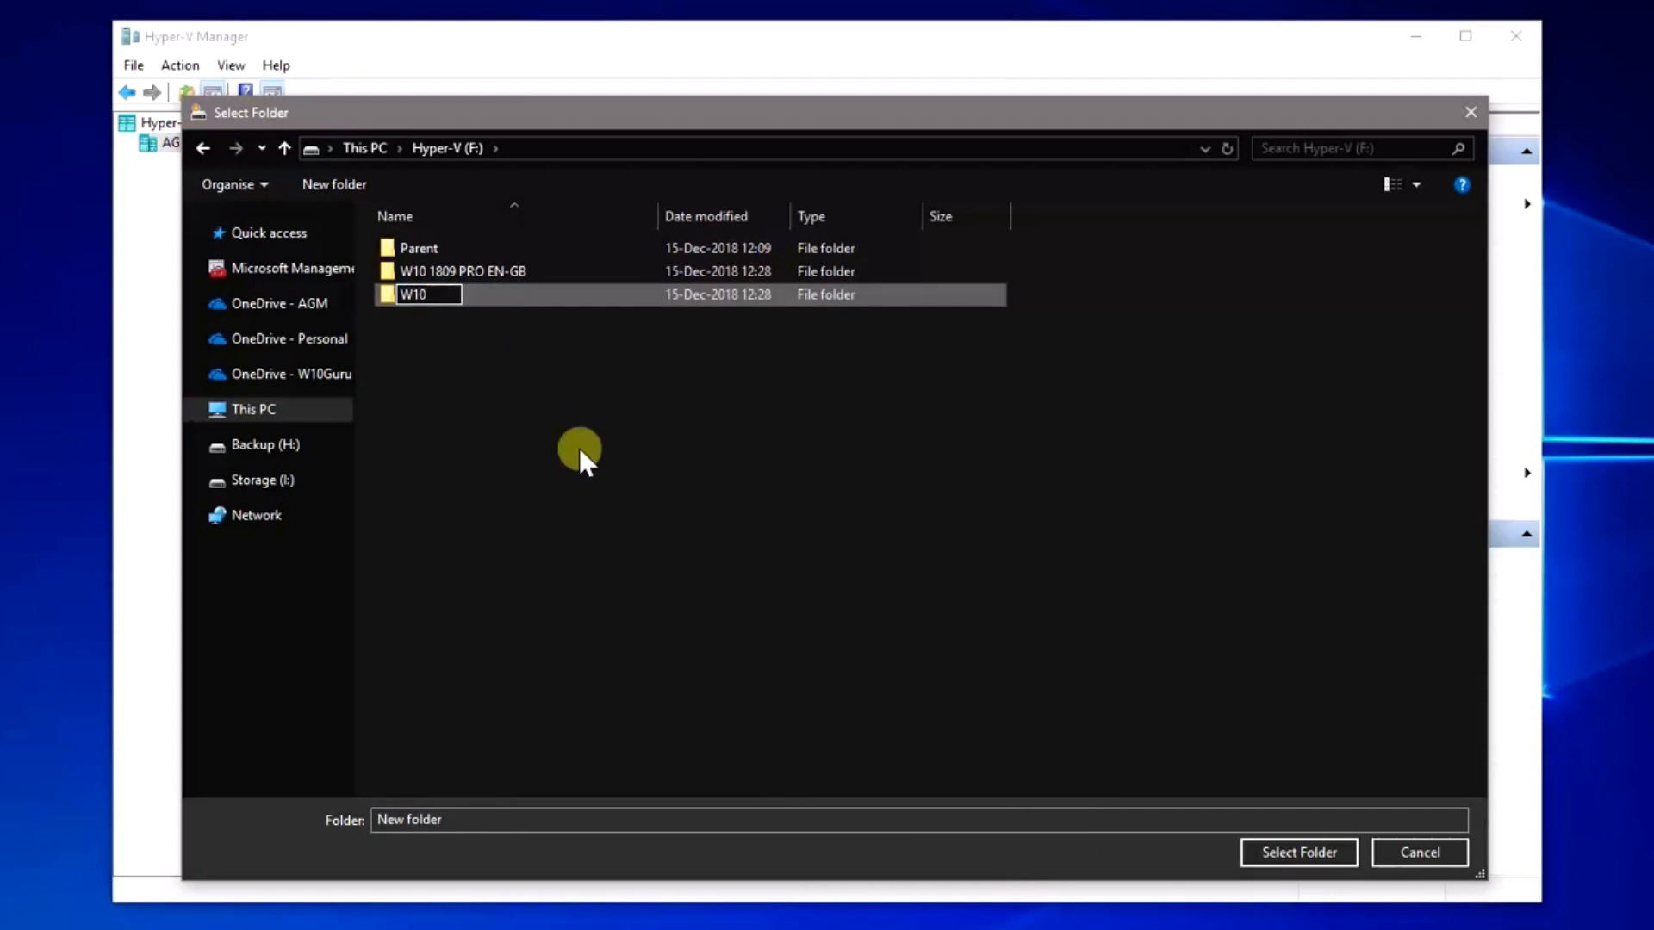
pyautogui.write(' 1809 PRO')
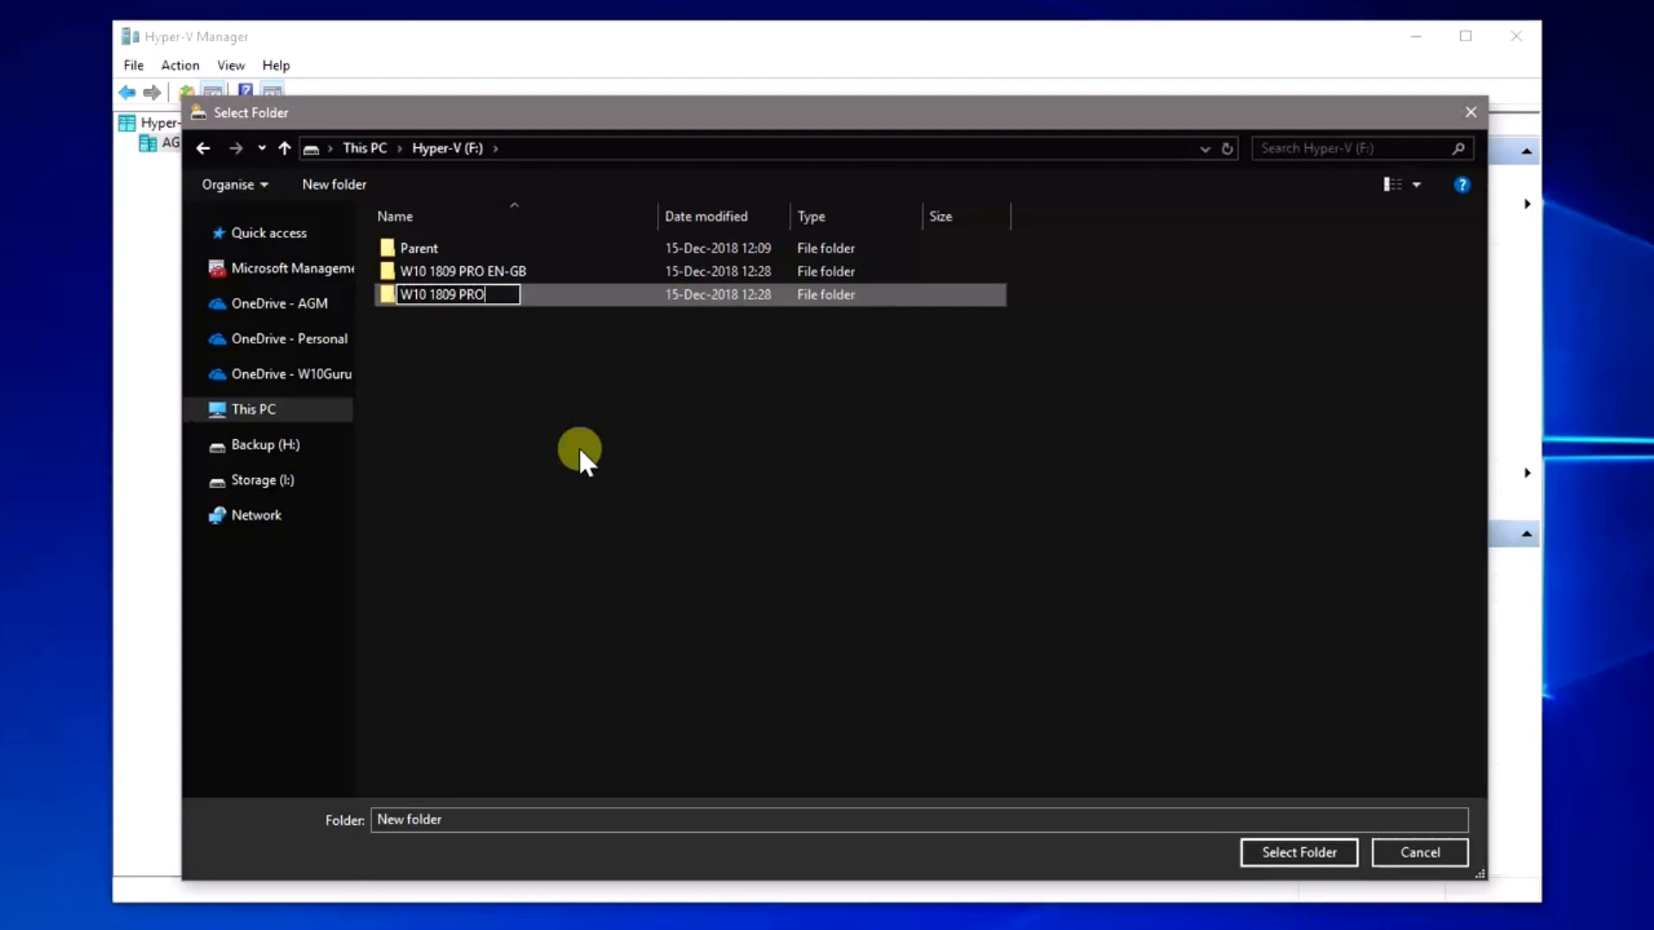
pyautogui.write(' FIN')
pyautogui.press('Return')
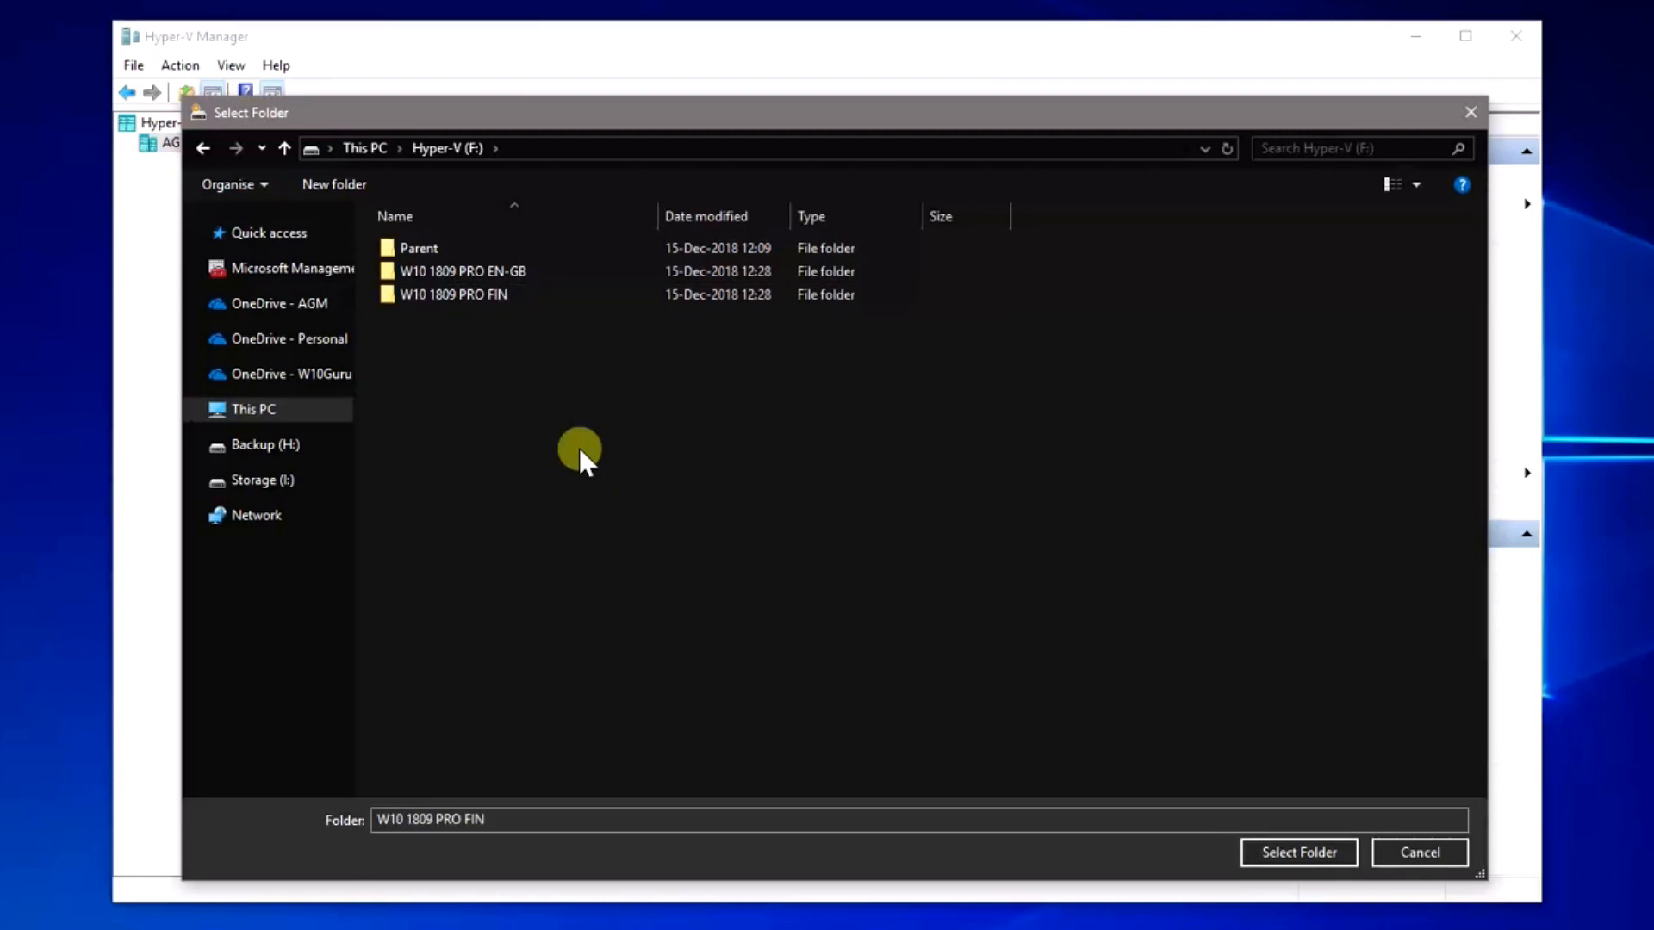
# Create a third folder on the Hyper-V (F:) drive named W10 1809 PRO IP.
pyautogui.rightClick(578, 447)
pyautogui.moveTo(653, 674)
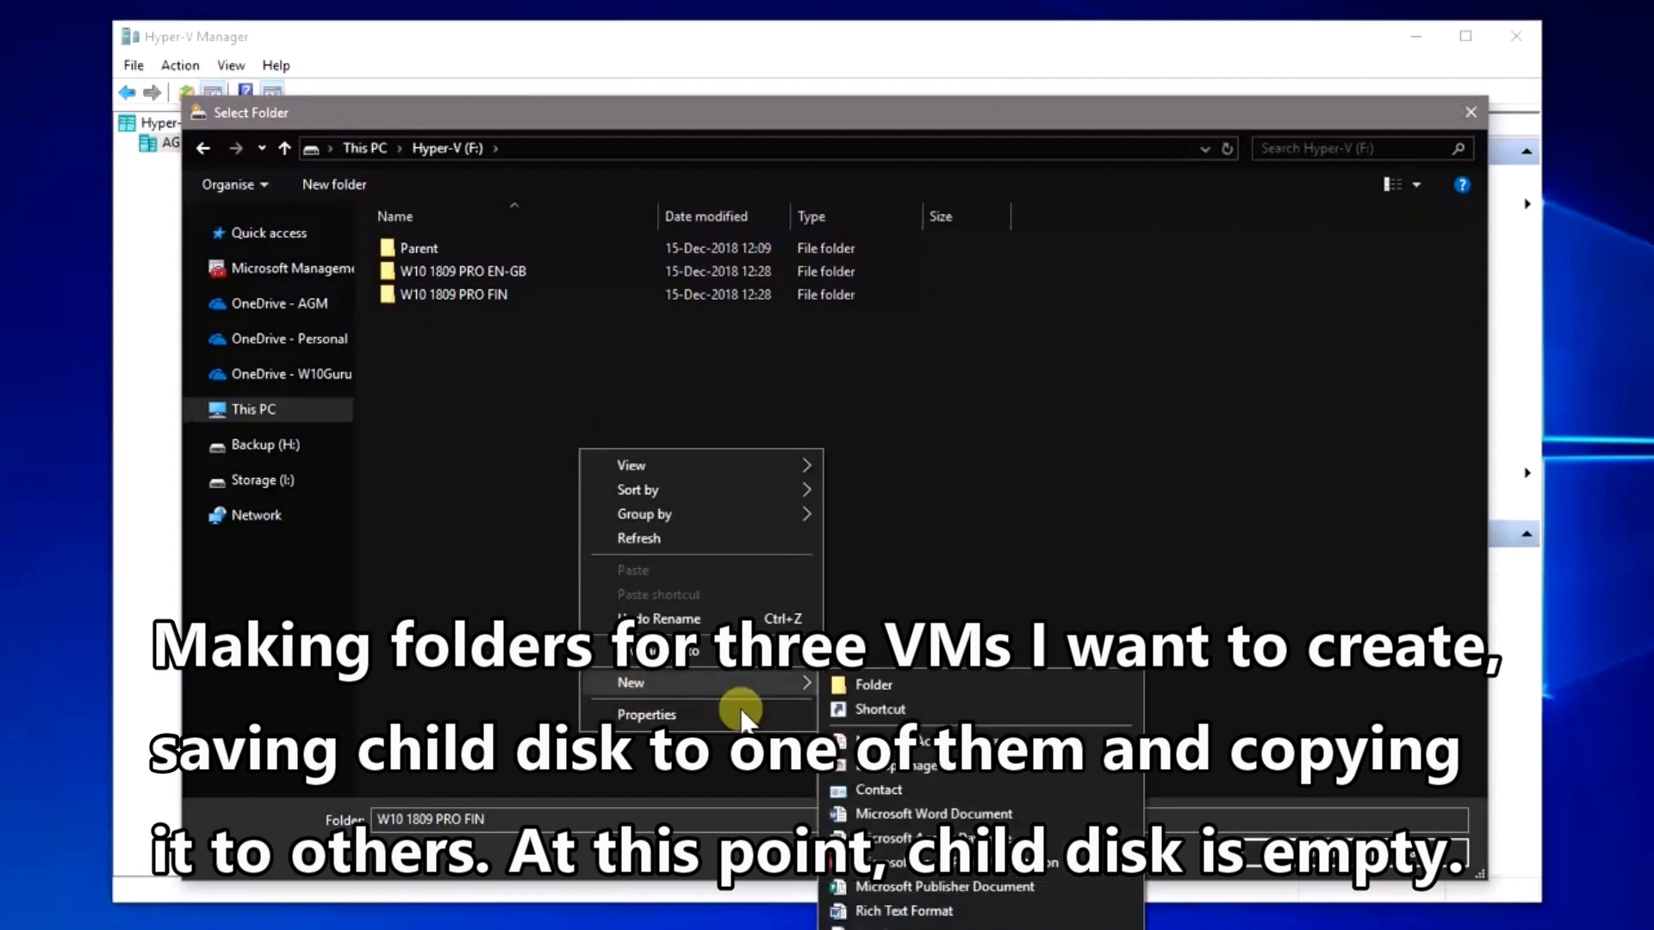
pyautogui.click(930, 684)
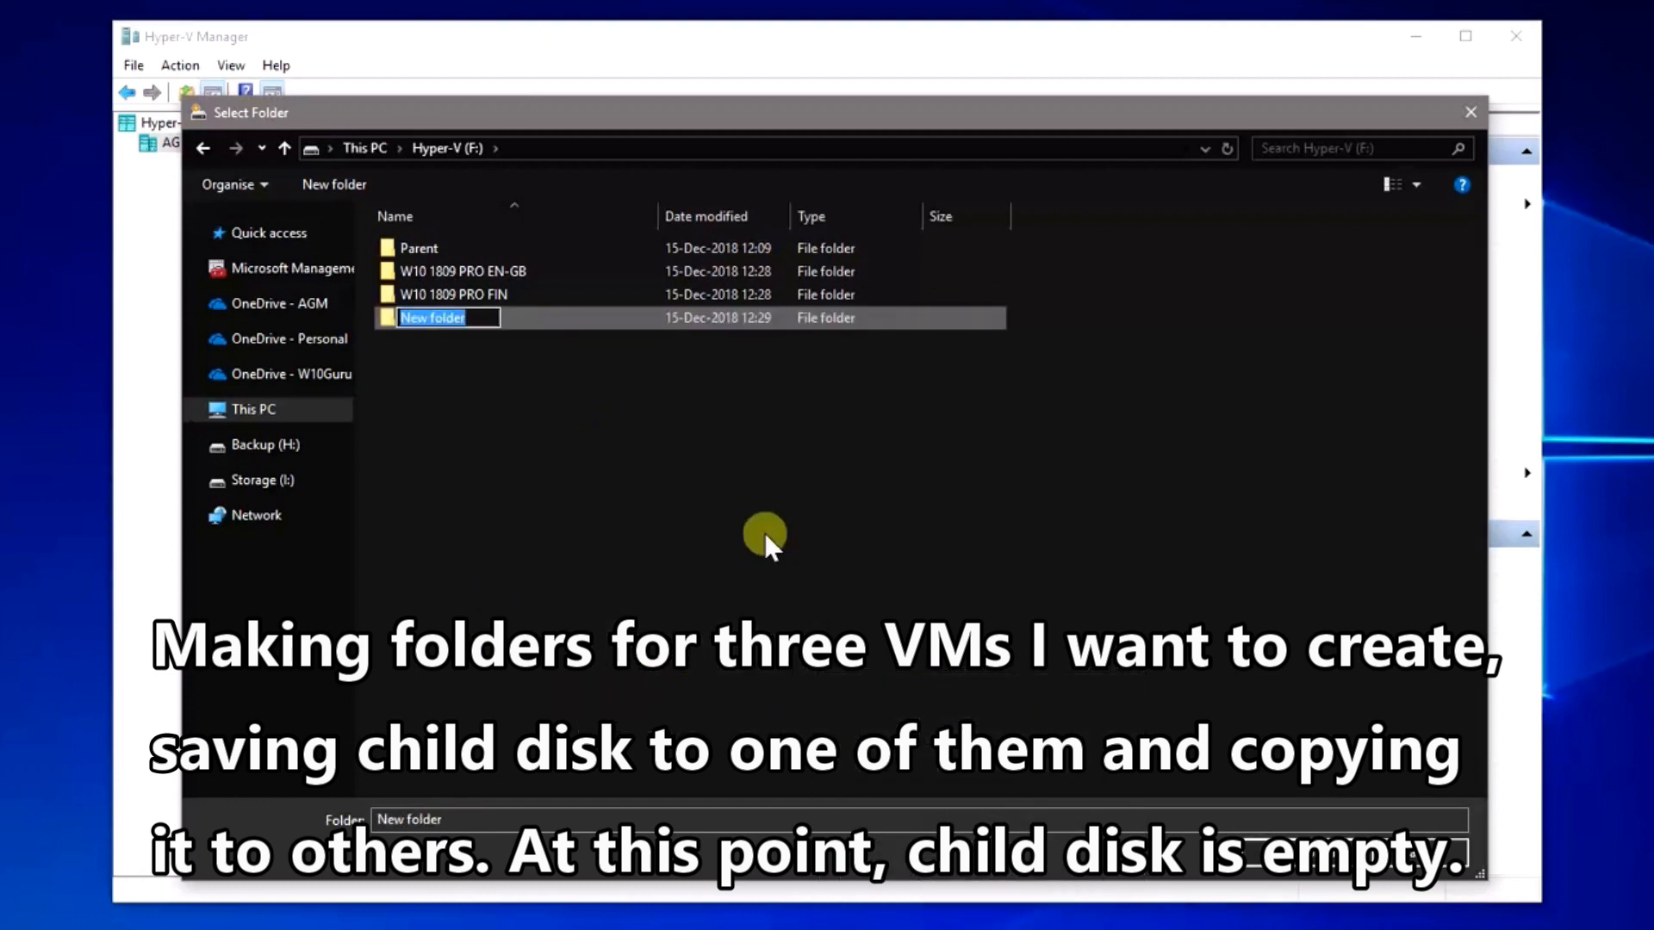
pyautogui.write('W10 1809 IP')
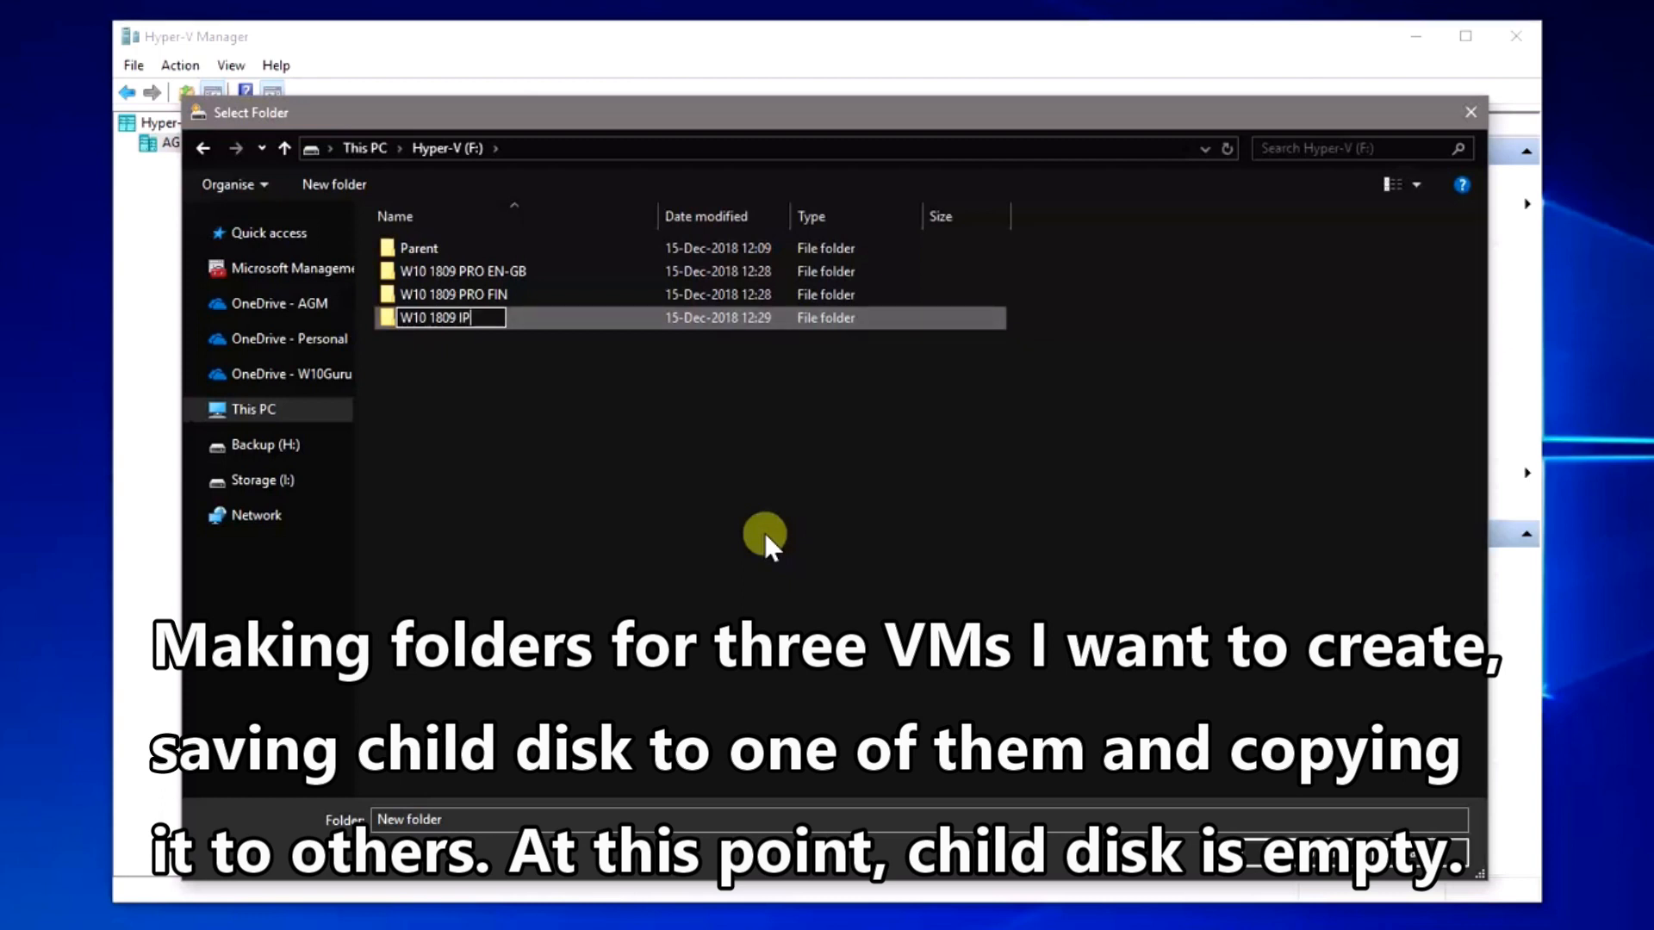
pyautogui.press('BackSpace')
pyautogui.press('BackSpace')
pyautogui.write('PRO IP')
pyautogui.press('Return')
# Rename the W10 1809 PRO IP folder as W10 1809 PRO IP EN-GB.
pyautogui.click(478, 439)
pyautogui.click(519, 335)
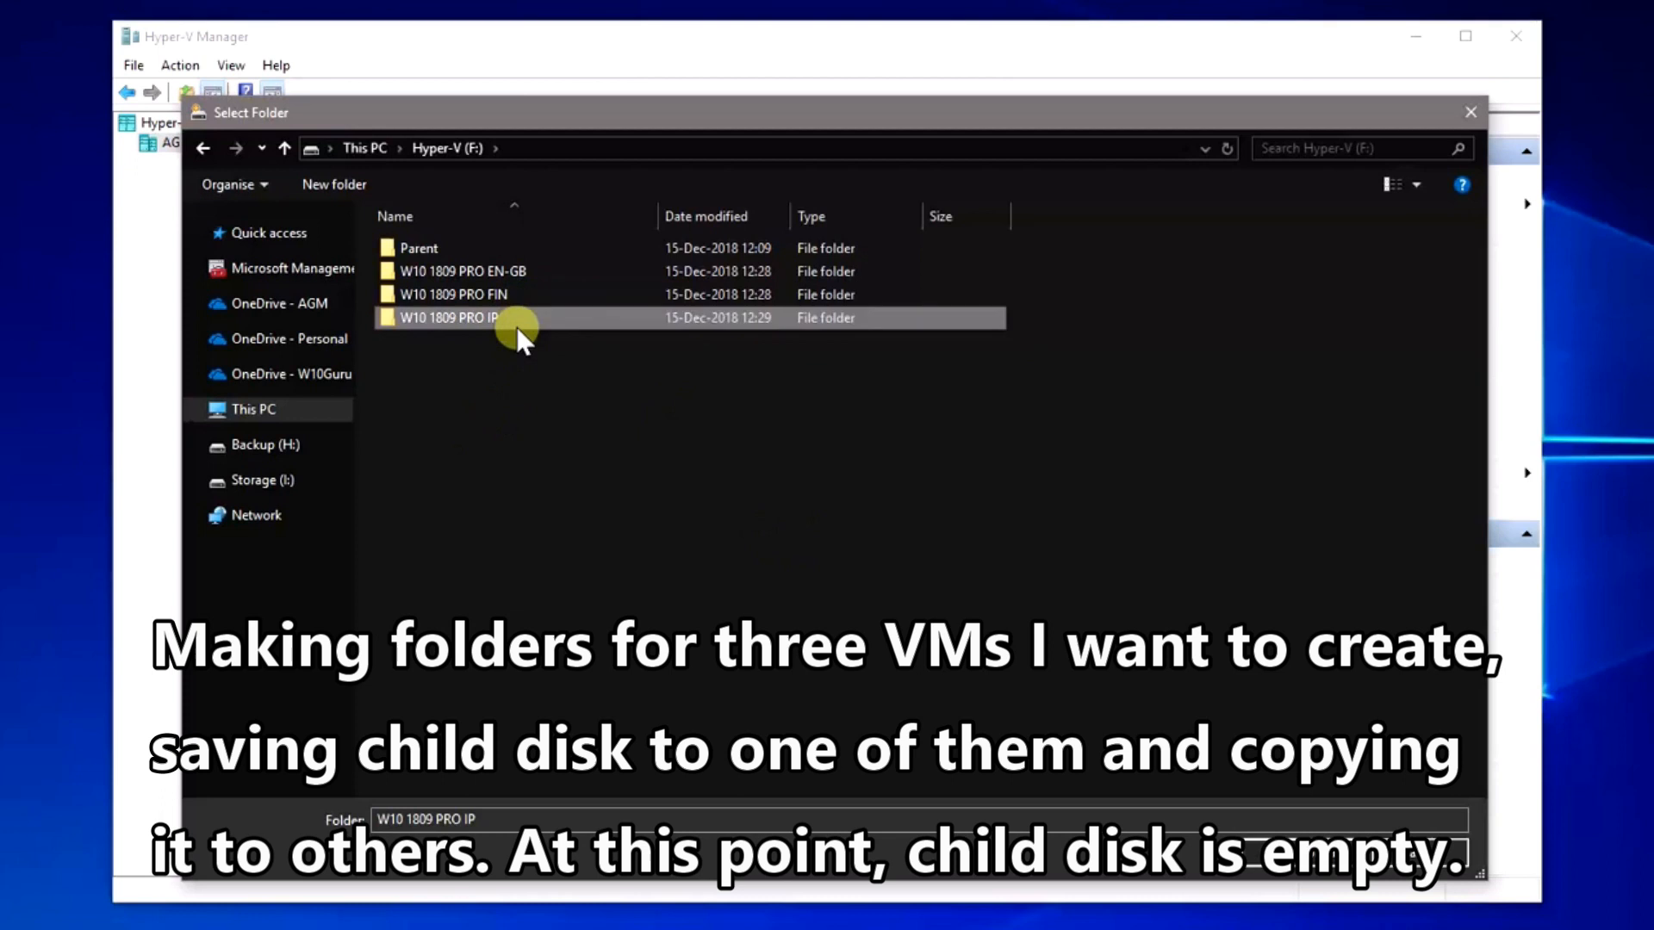
pyautogui.click(515, 327)
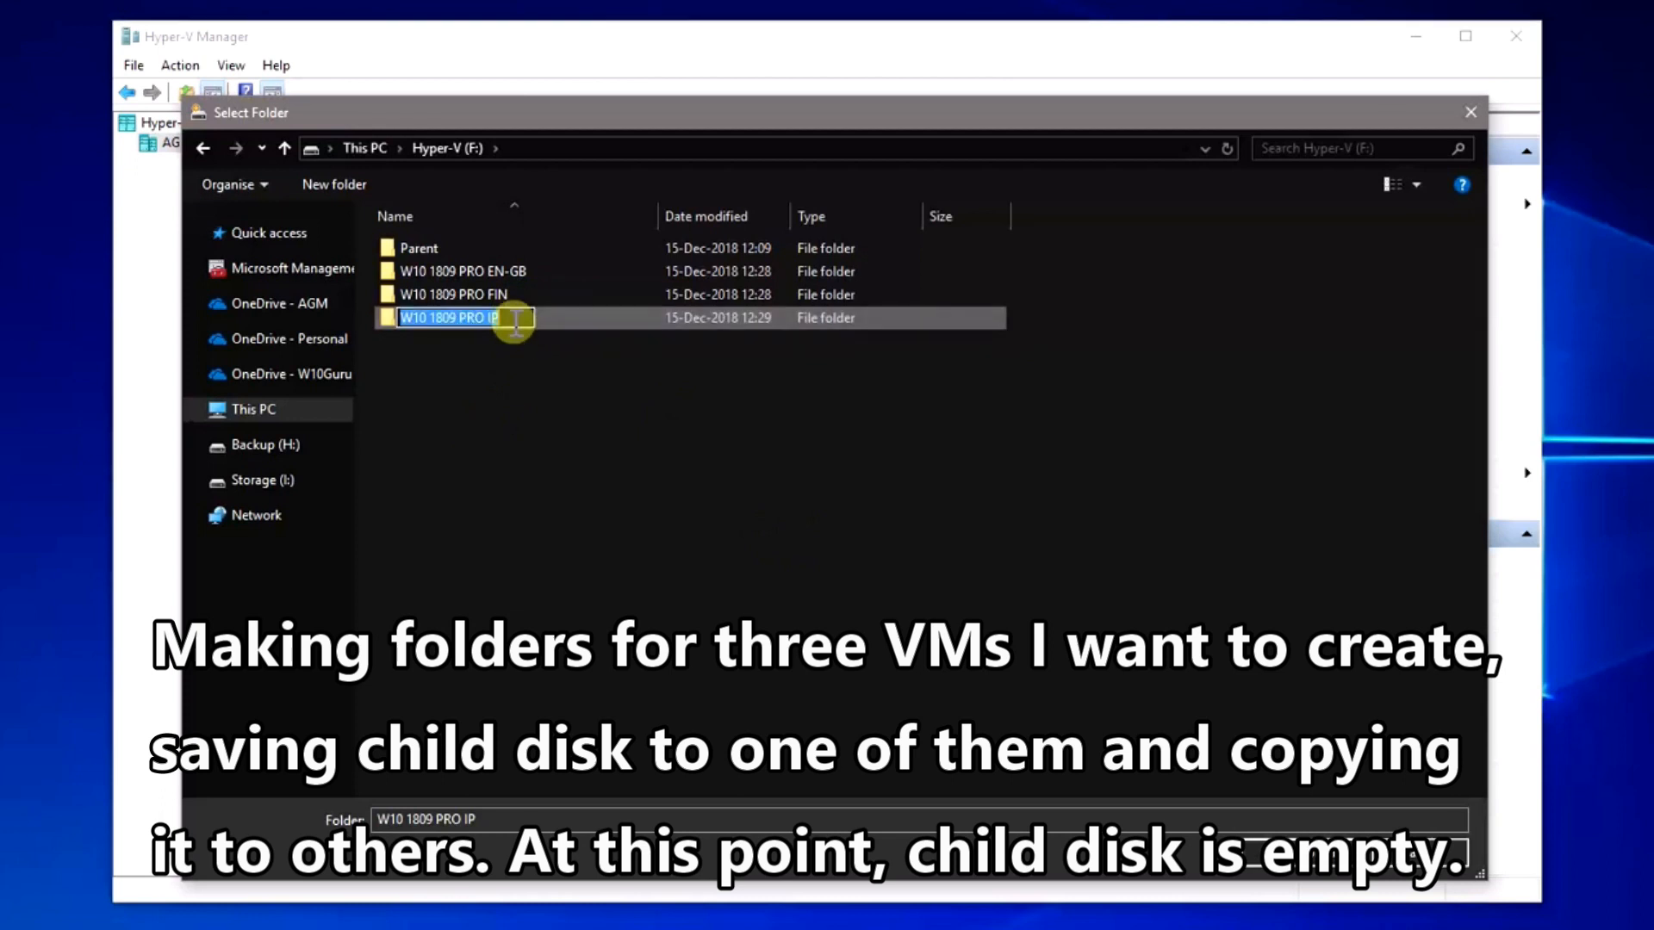
pyautogui.press('End')
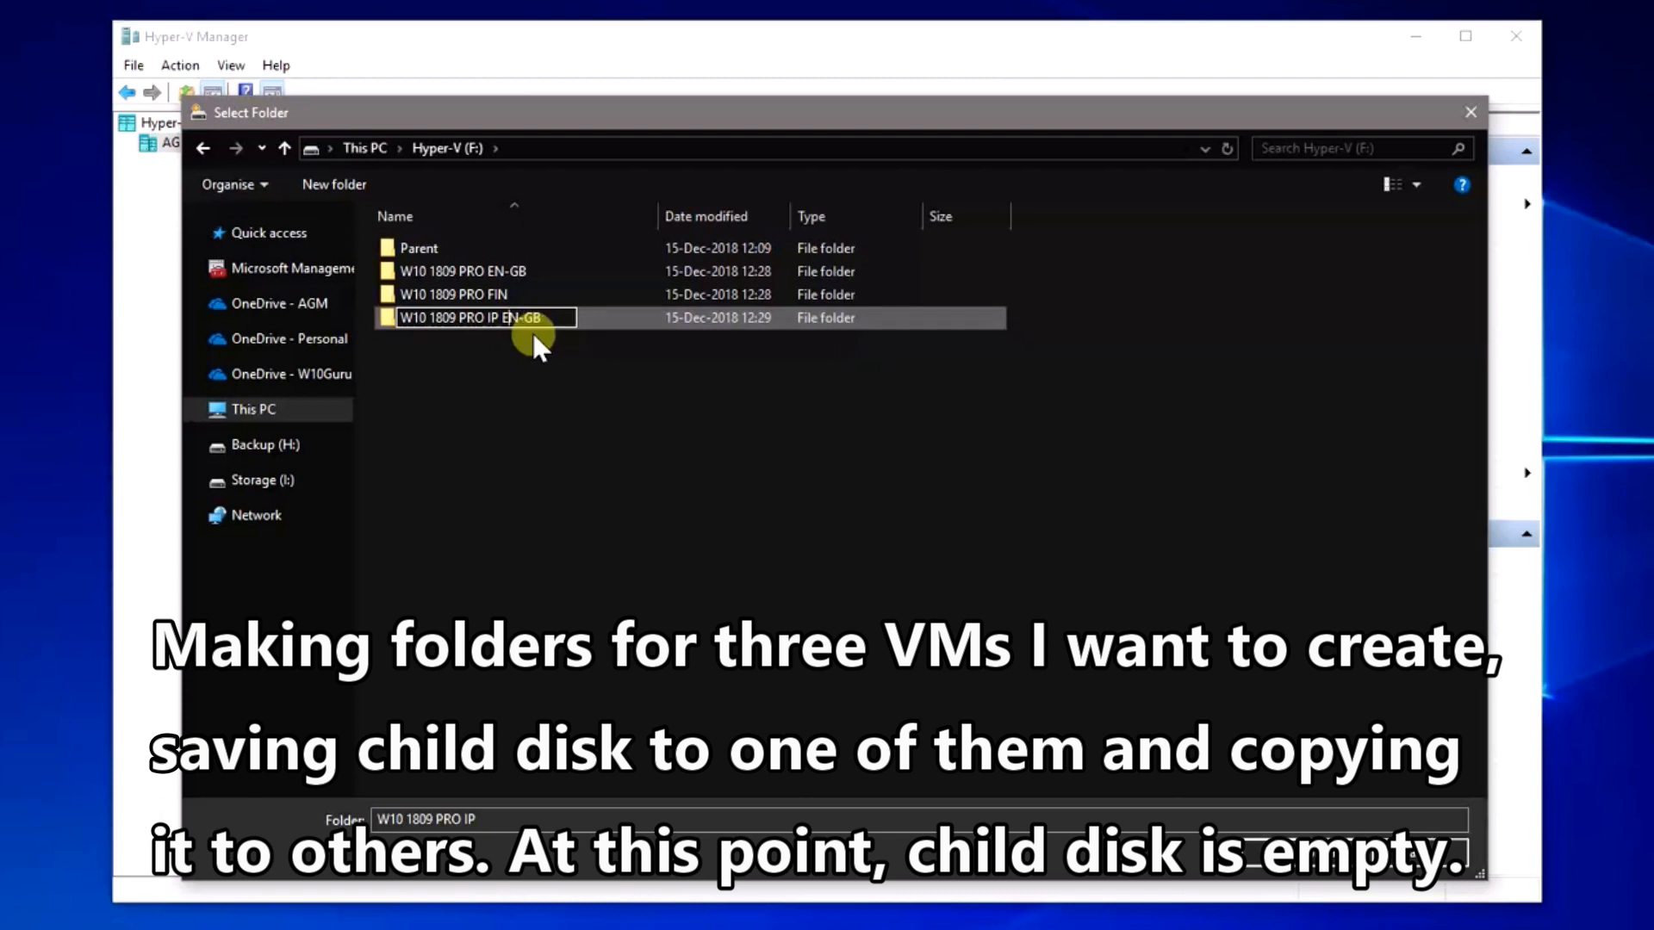
pyautogui.press('Return')
pyautogui.click(582, 395)
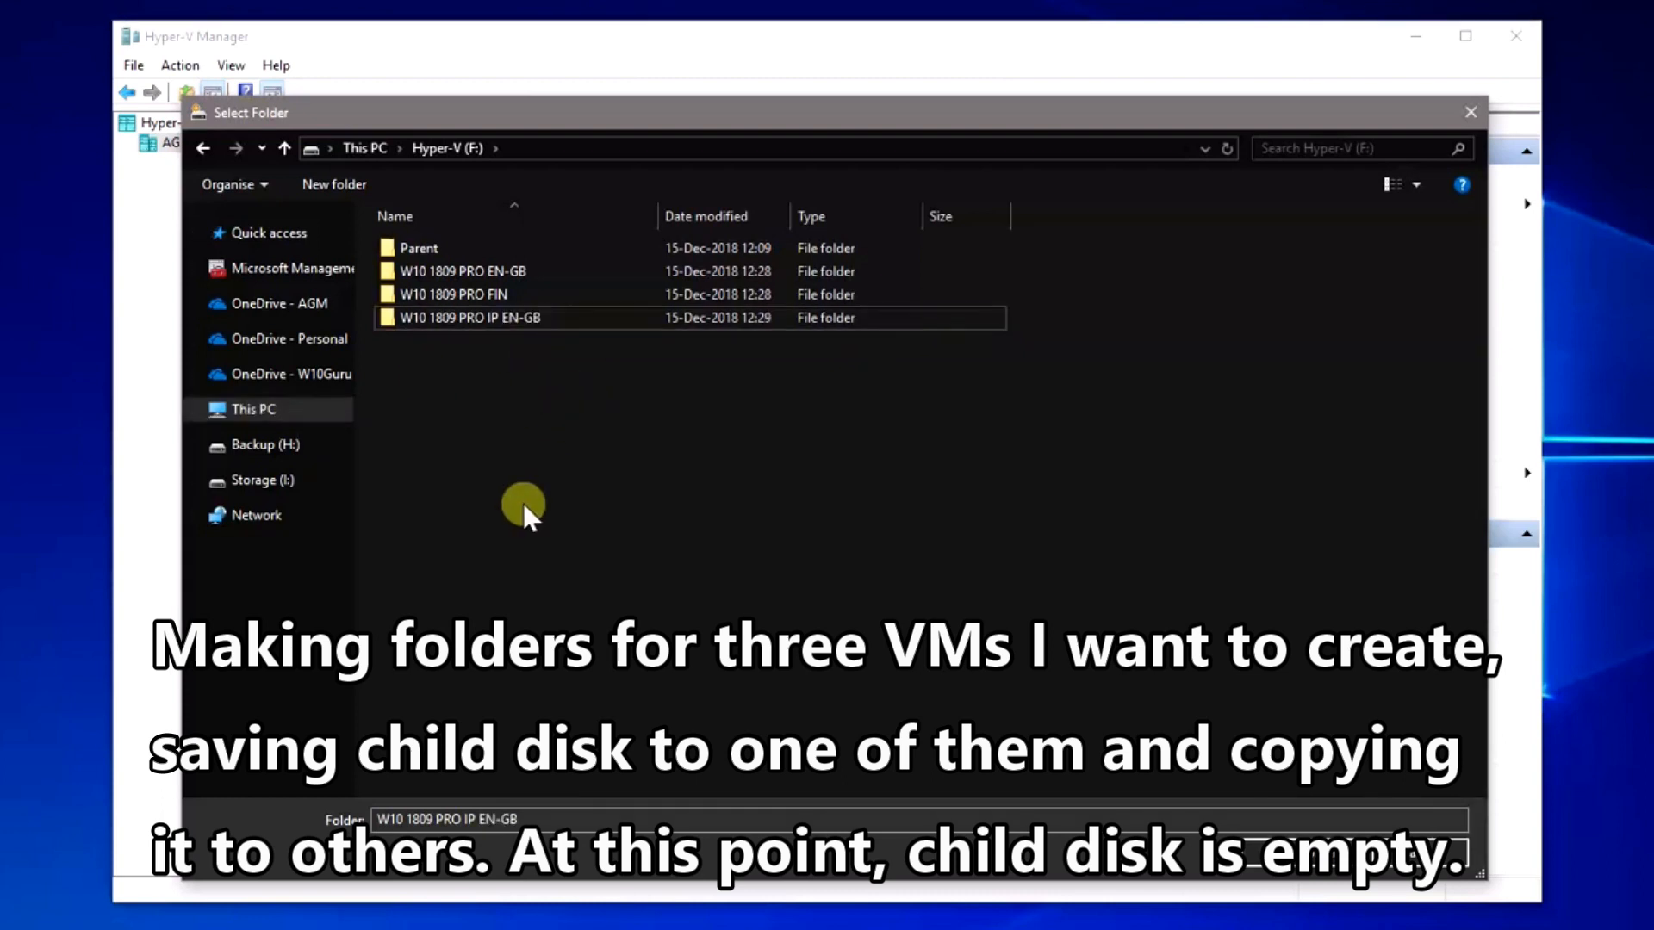
# Choose the W10 1809 PRO EN-GB folder as the disk's location and name the disk W10 1809 PRO EN-GB.
pyautogui.click(489, 271)
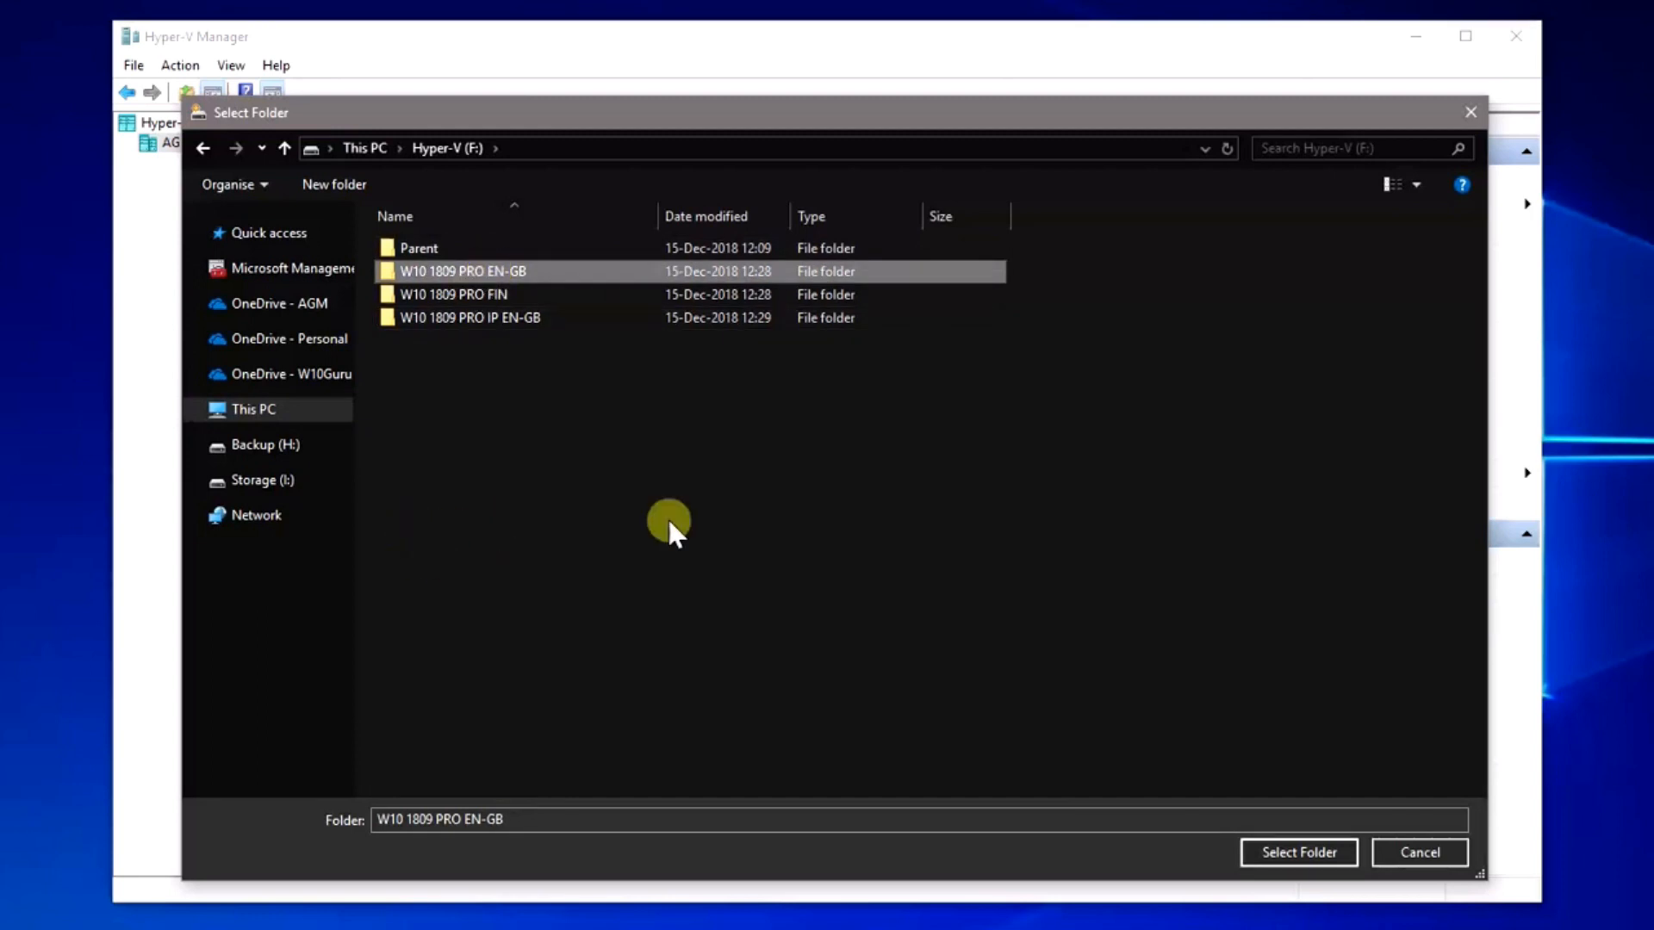
pyautogui.click(1291, 850)
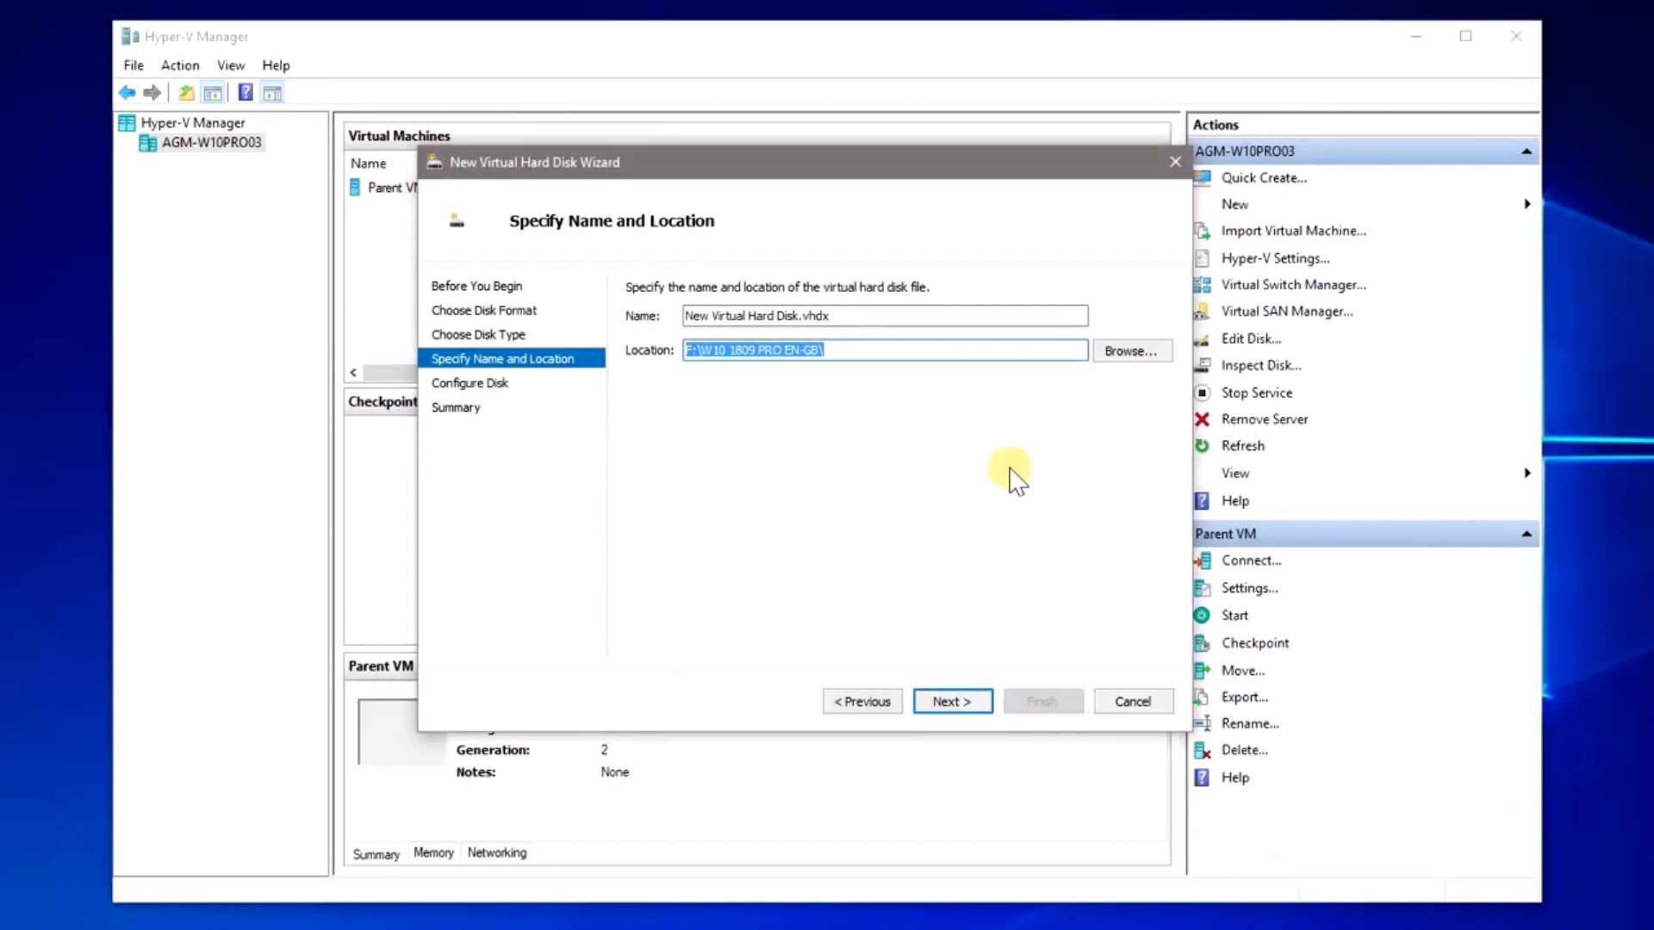
pyautogui.click(854, 313)
pyautogui.moveTo(854, 314); pyautogui.dragTo(577, 277)
pyautogui.write('W')
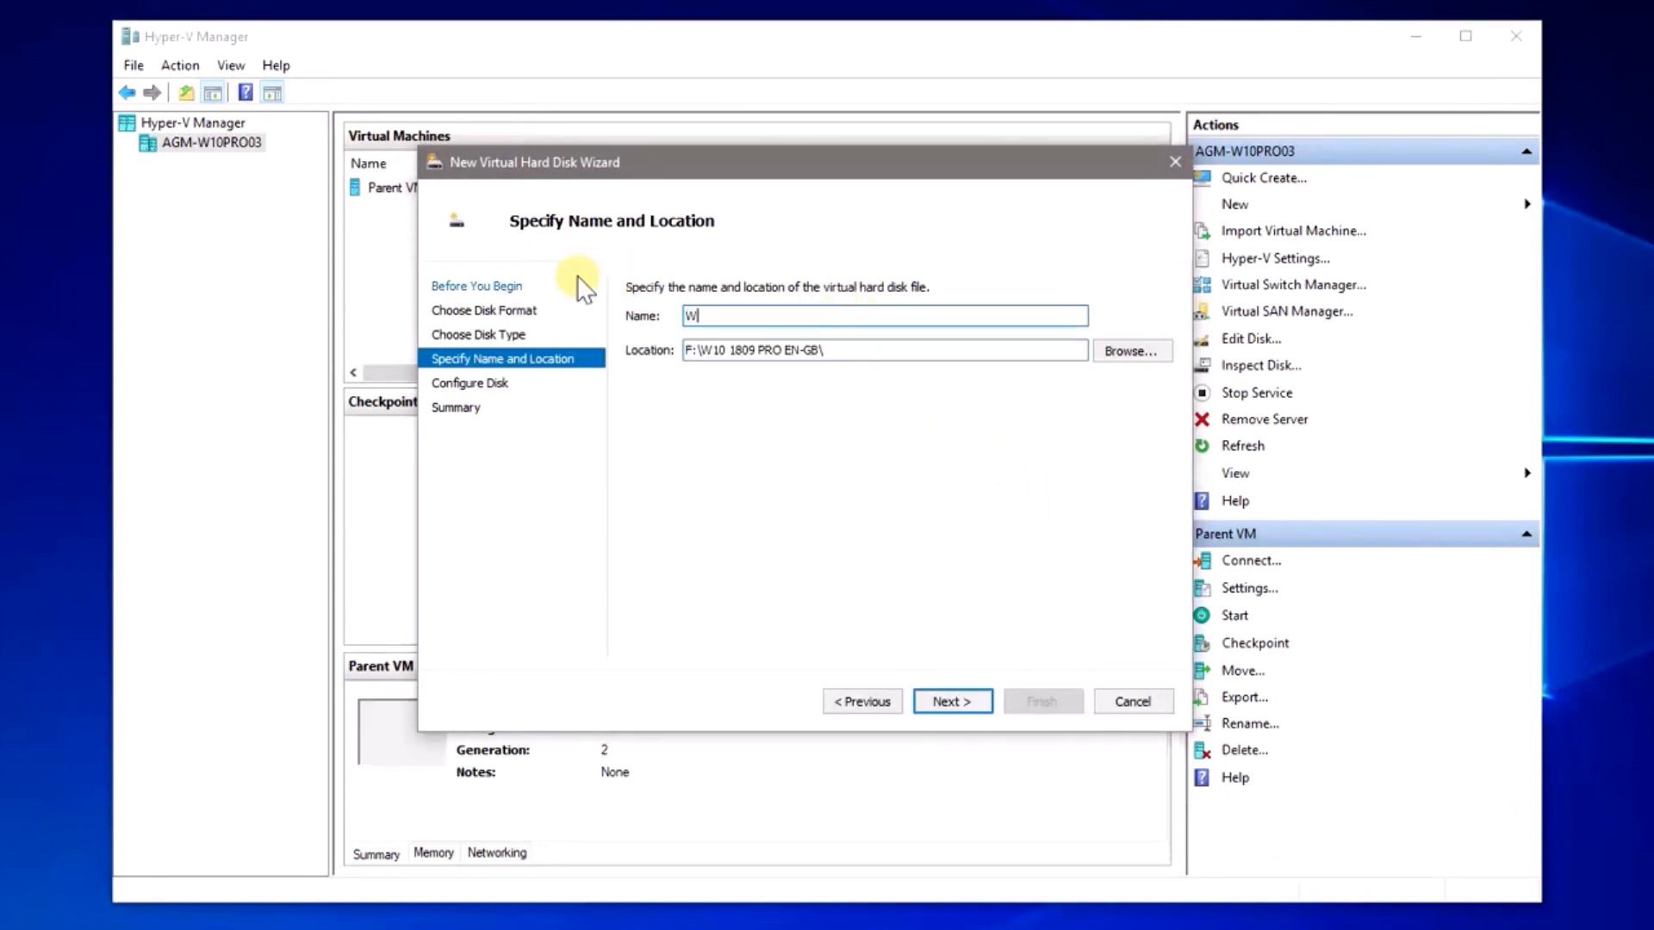
pyautogui.write('10 1809 PRO EN-GB')
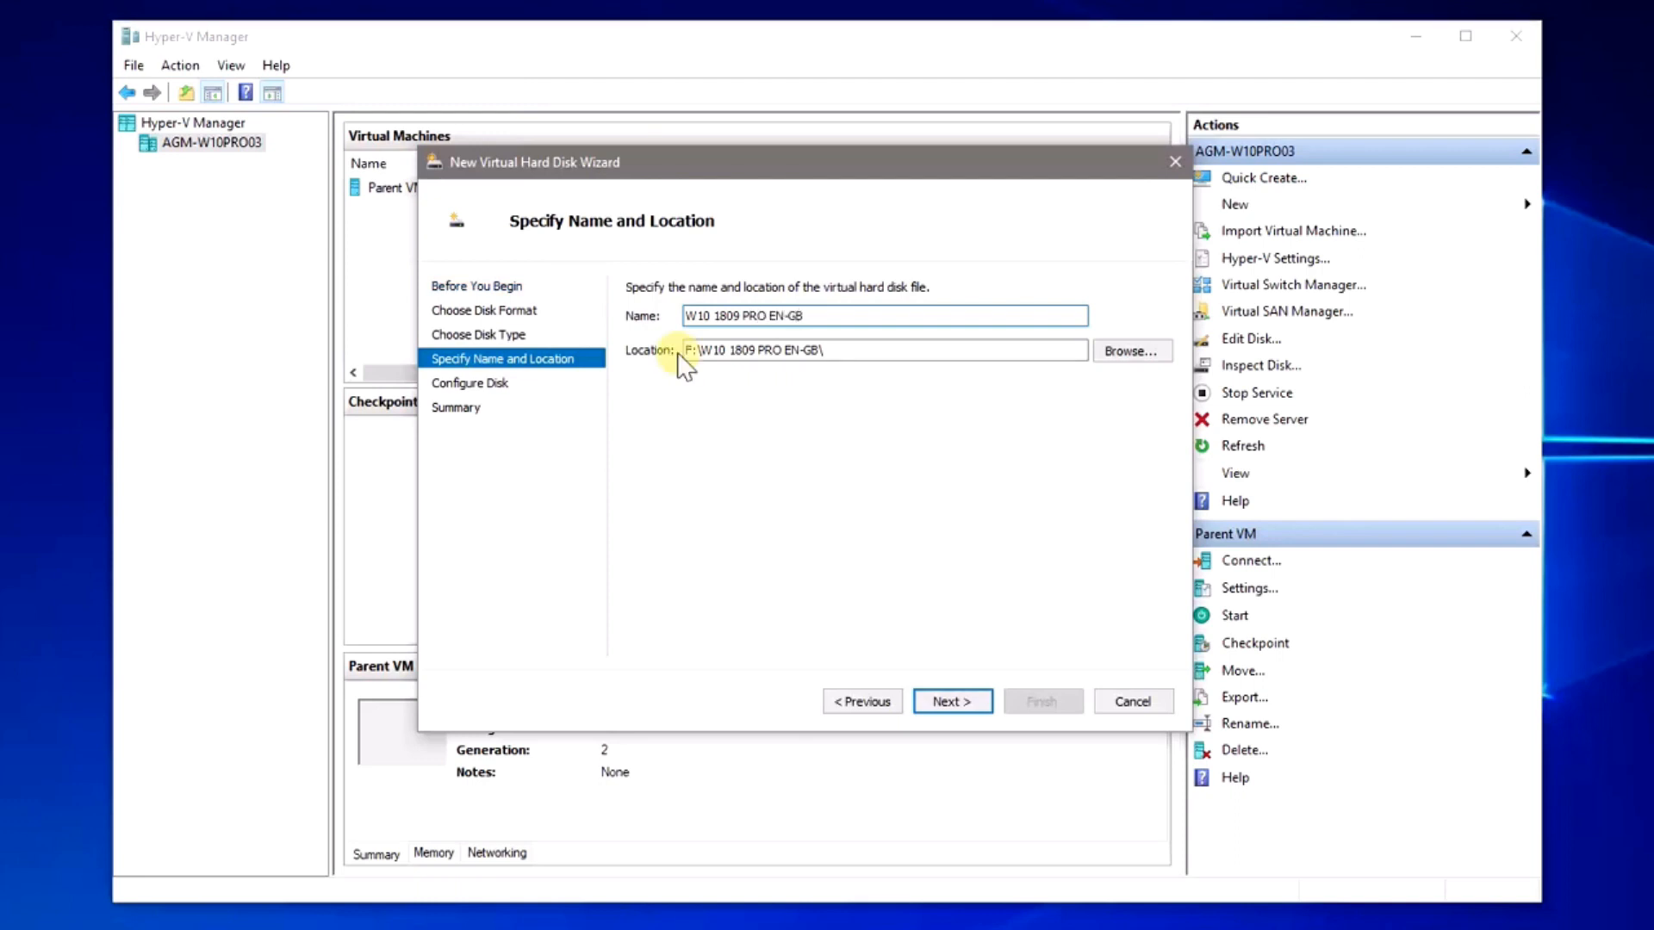
pyautogui.click(983, 699)
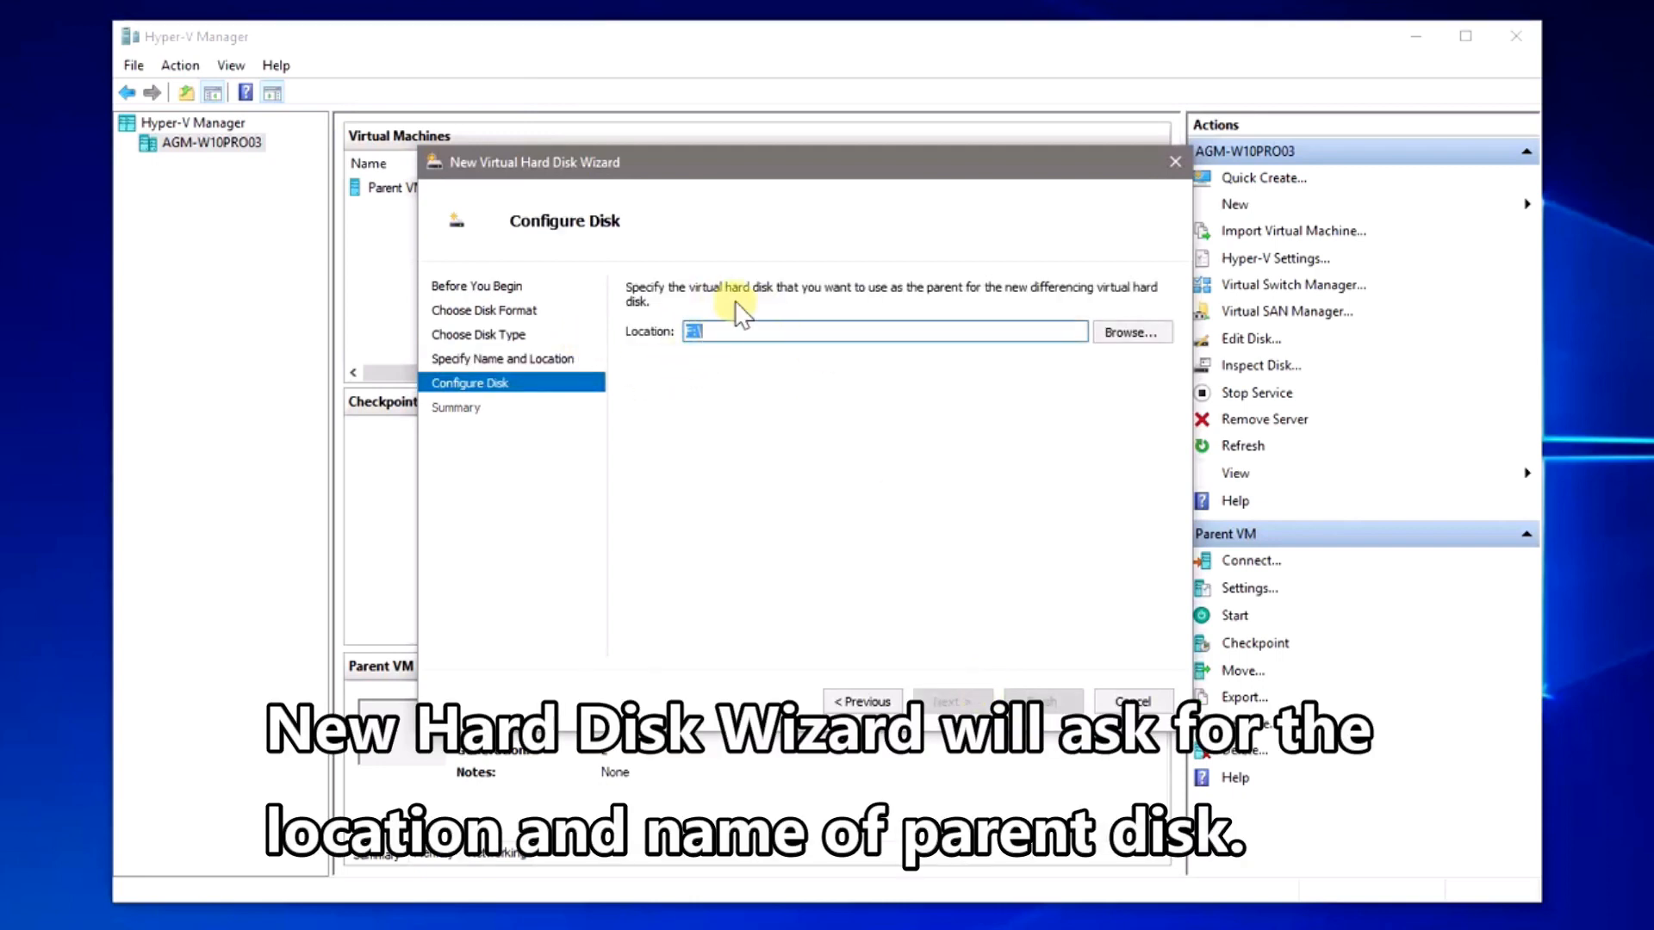
# Set C:\1809 Parent\Parent VHDX.vhdx as the parent of the differencing disk and finish creating the disk.
pyautogui.click(1137, 338)
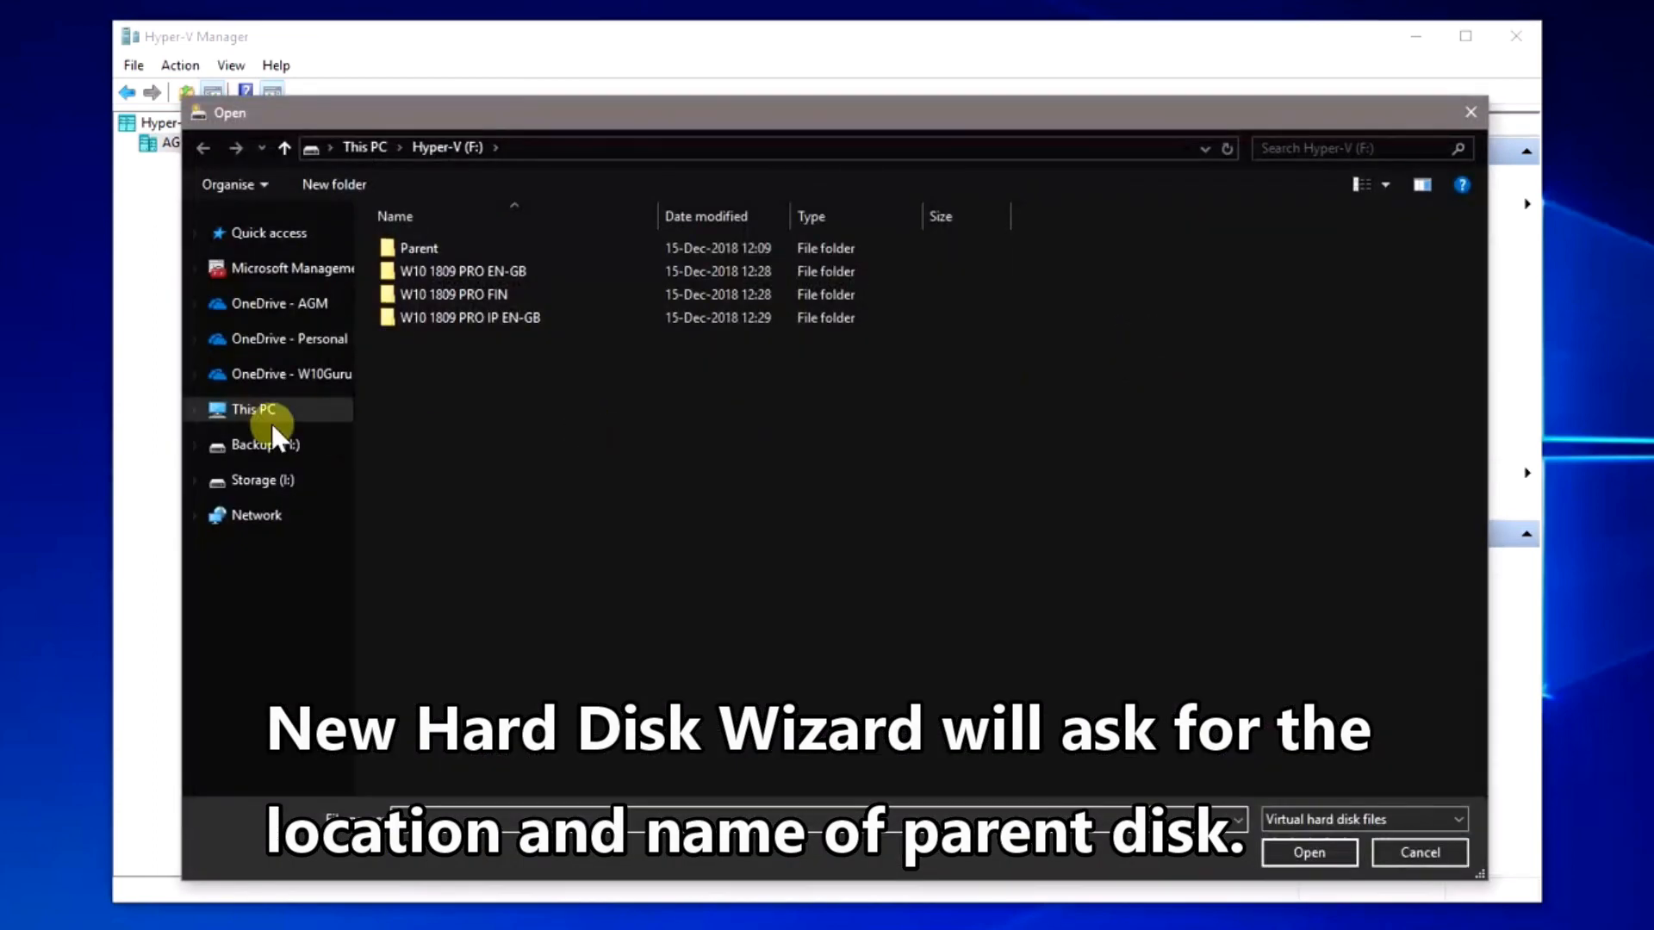
pyautogui.click(244, 411)
pyautogui.doubleClick(518, 501)
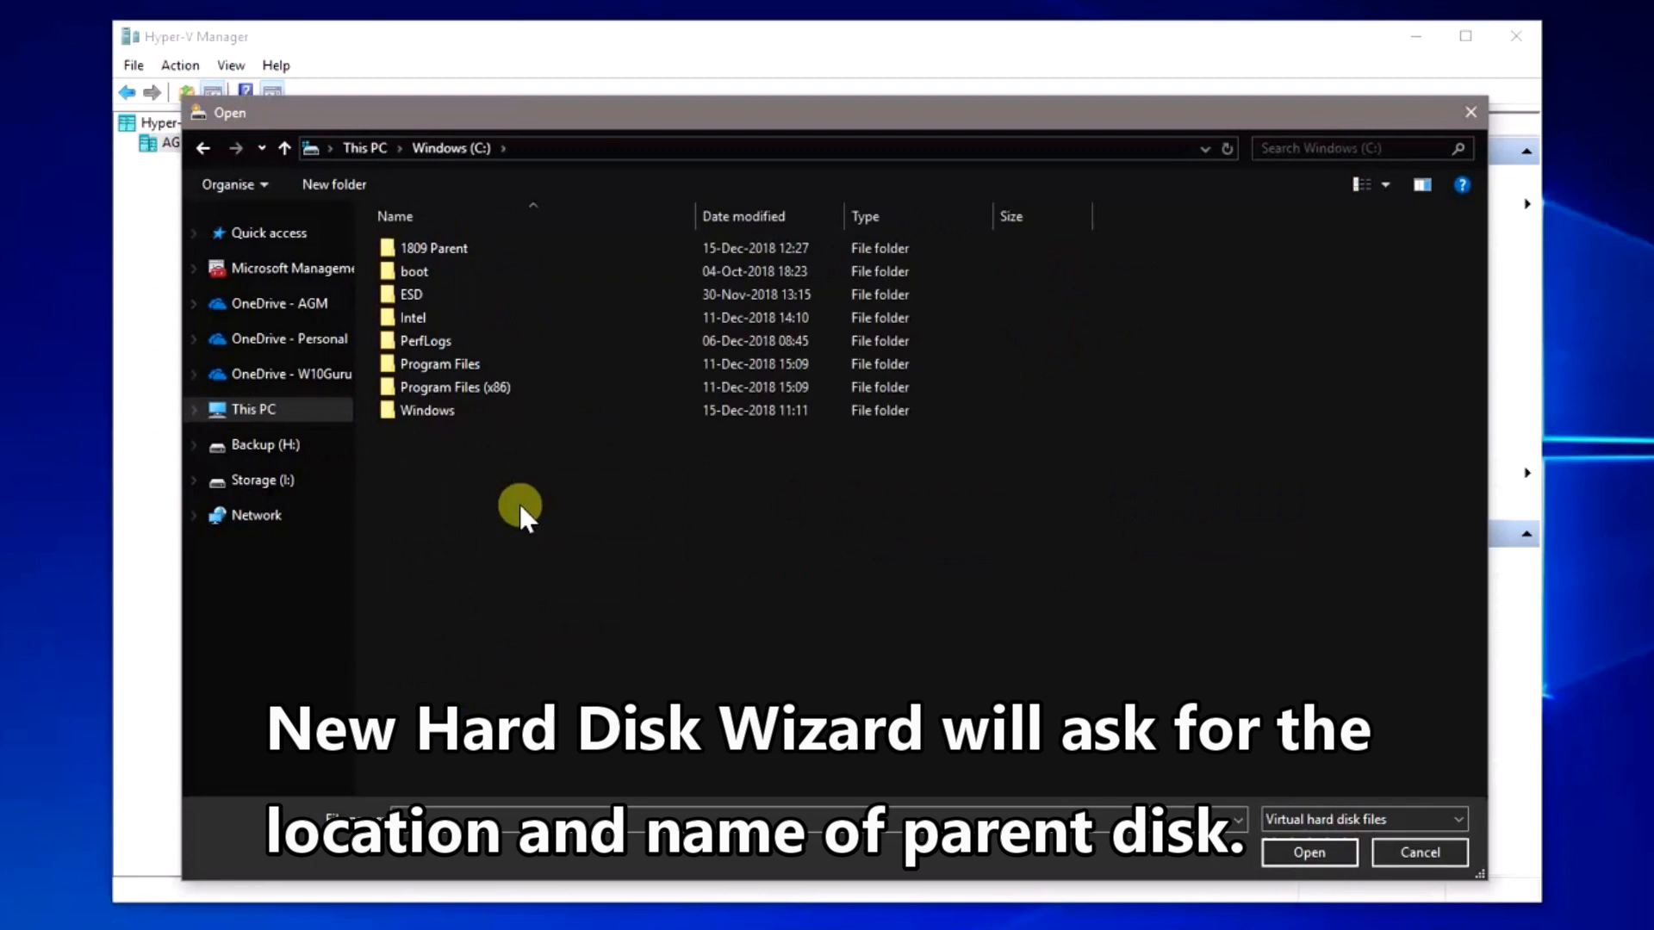
pyautogui.doubleClick(475, 252)
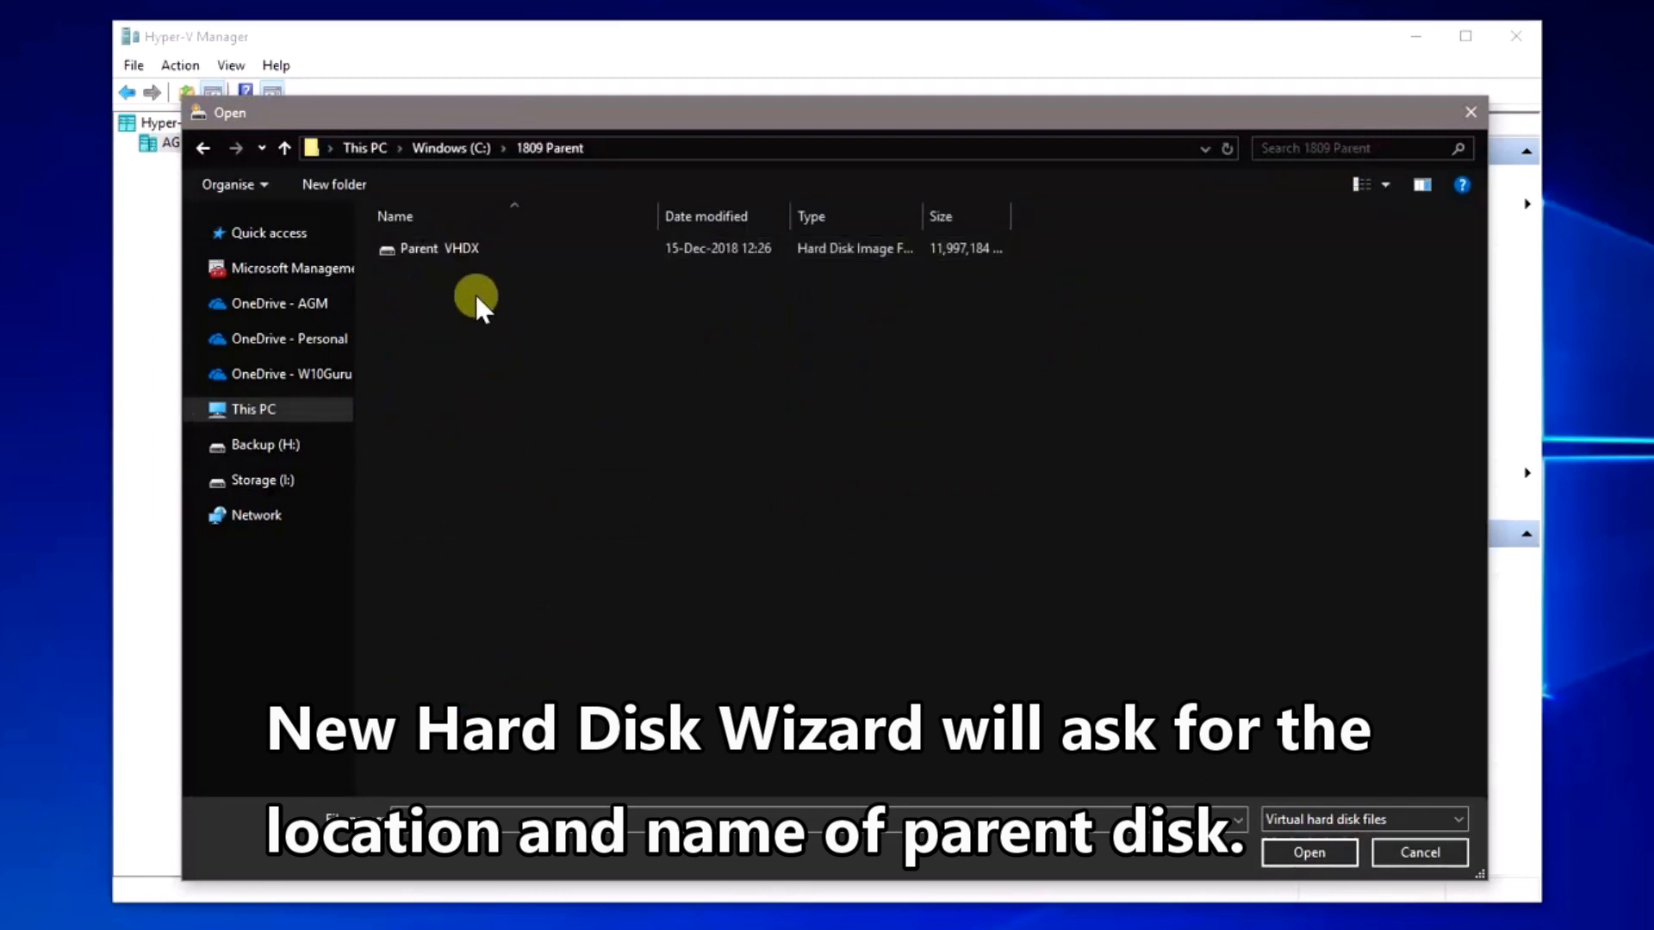
pyautogui.click(474, 251)
pyautogui.click(1289, 851)
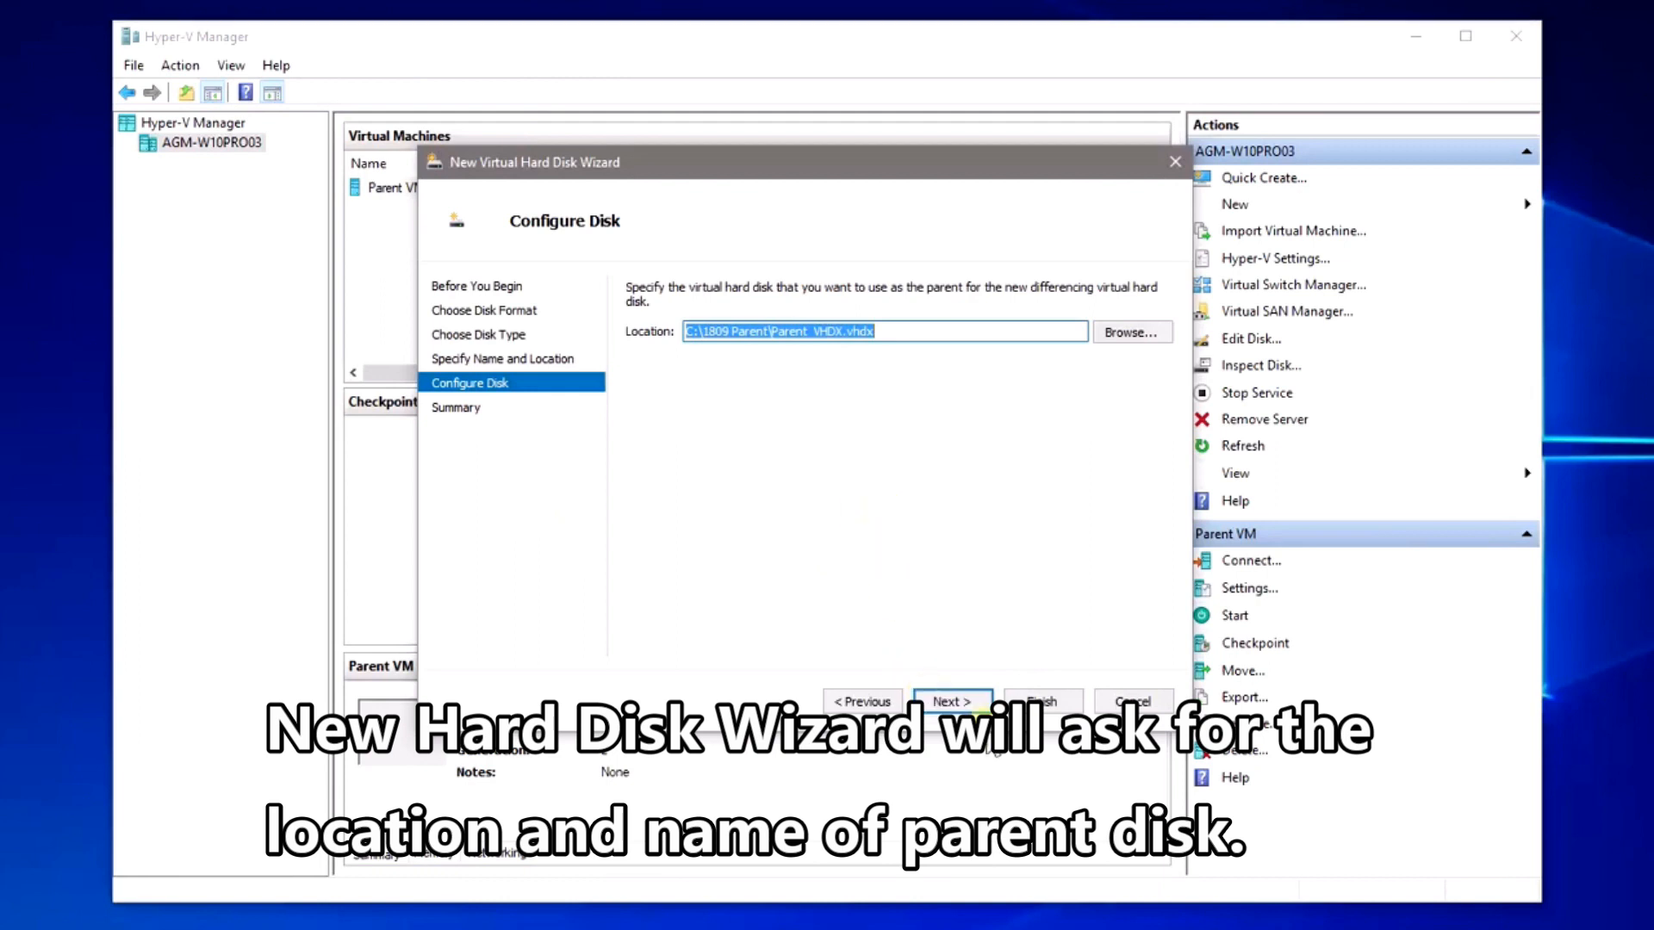
pyautogui.click(949, 701)
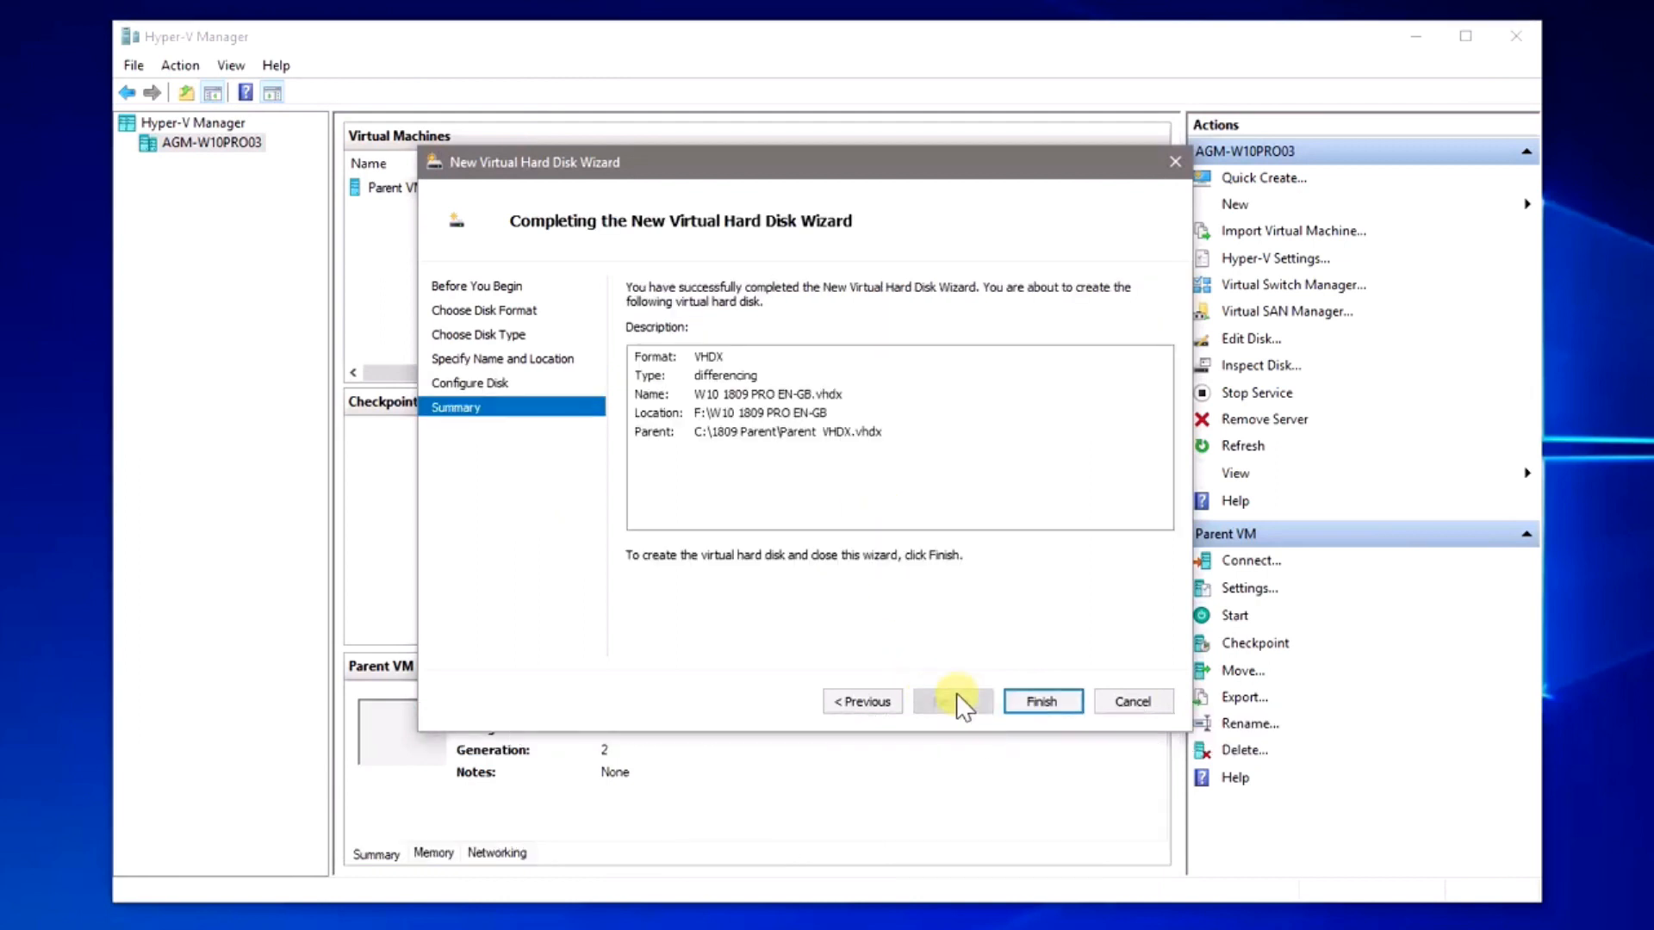
pyautogui.click(1038, 702)
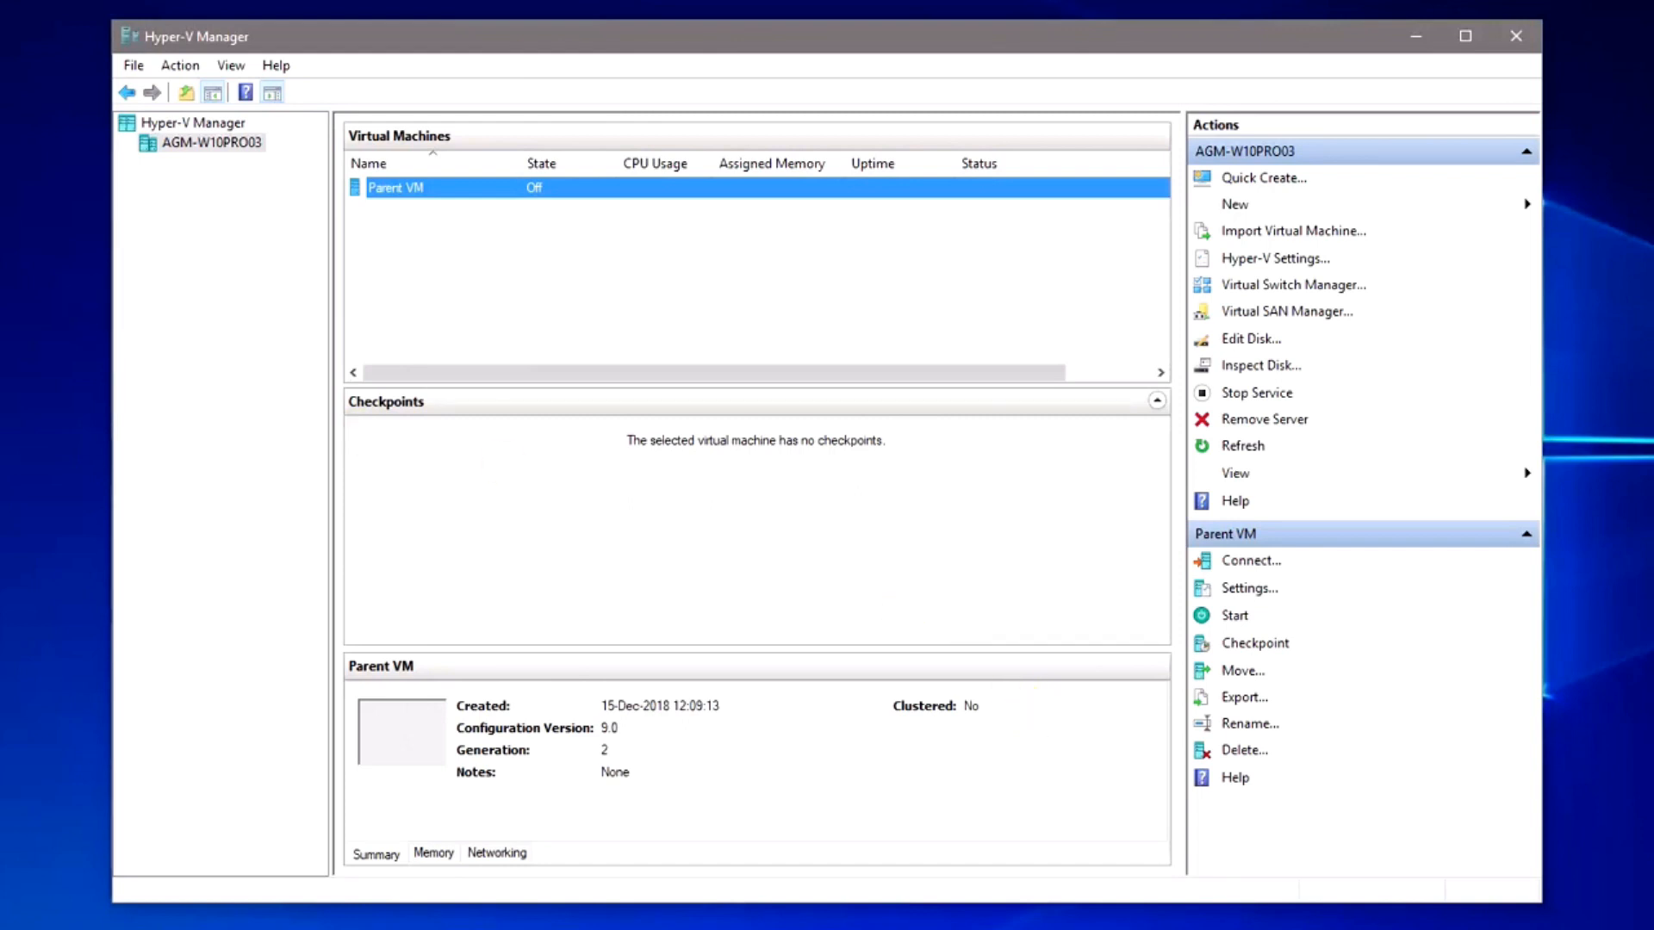
# In File Explorer, copy the W10 1809 PRO EN-GB disk file from its folder on Hyper-V (F:) into the W10 1809 PRO FIN folder.
pyautogui.hotkey('alt', 'Tab')
pyautogui.click(298, 457)
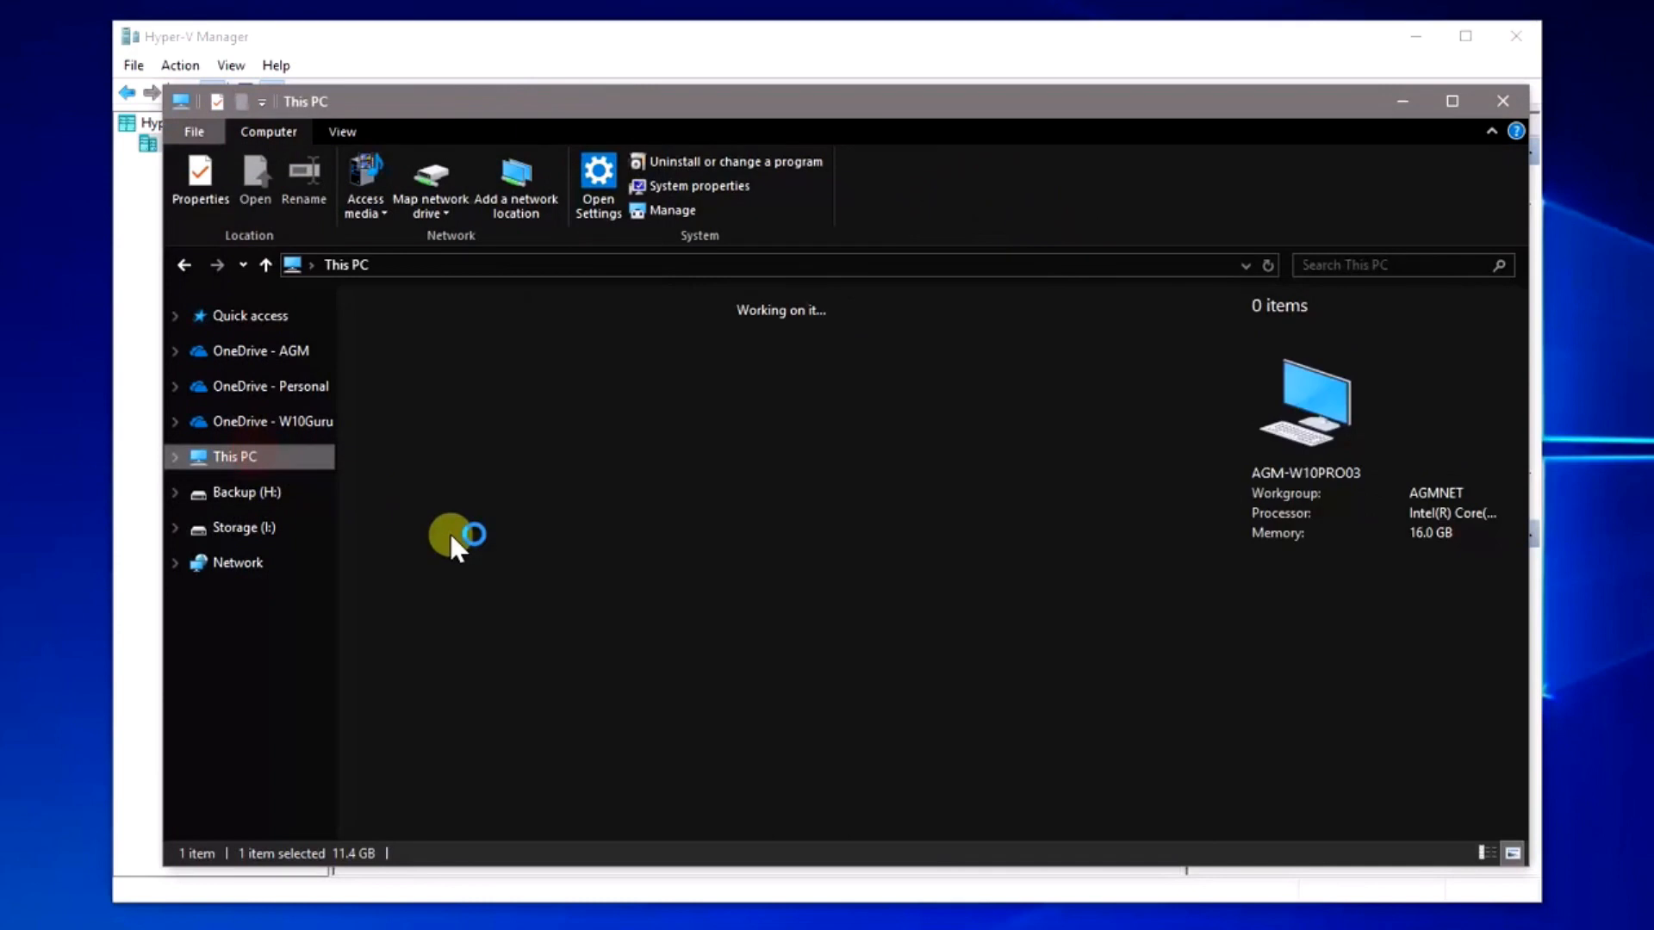
pyautogui.doubleClick(758, 560)
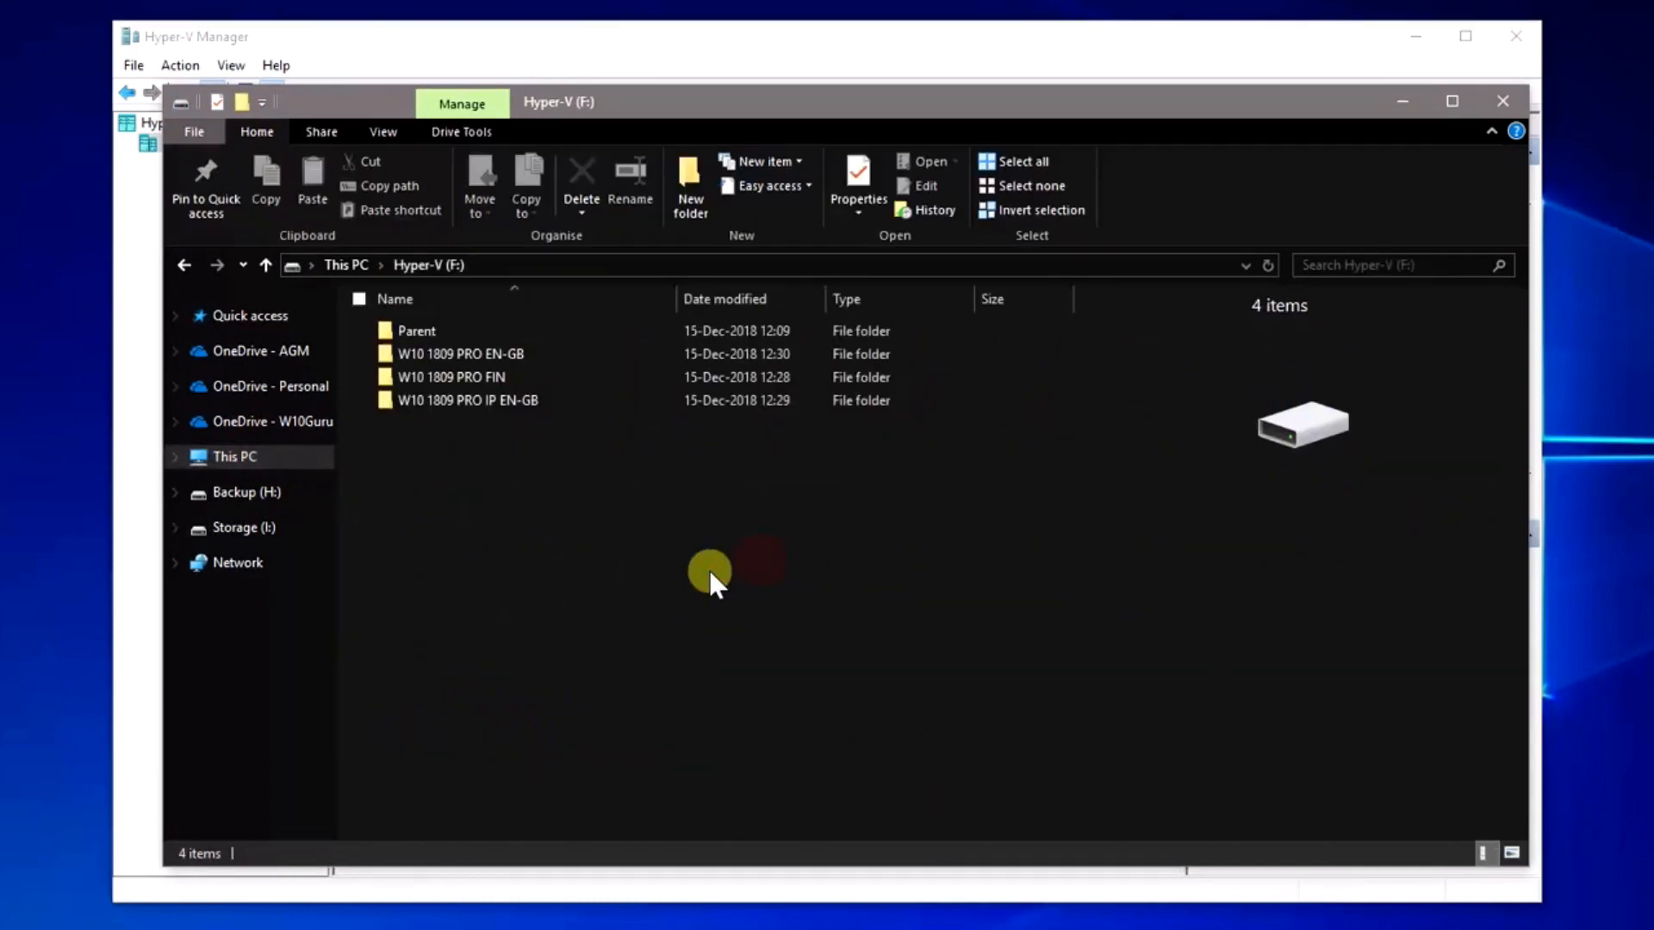
pyautogui.doubleClick(473, 348)
pyautogui.click(475, 329)
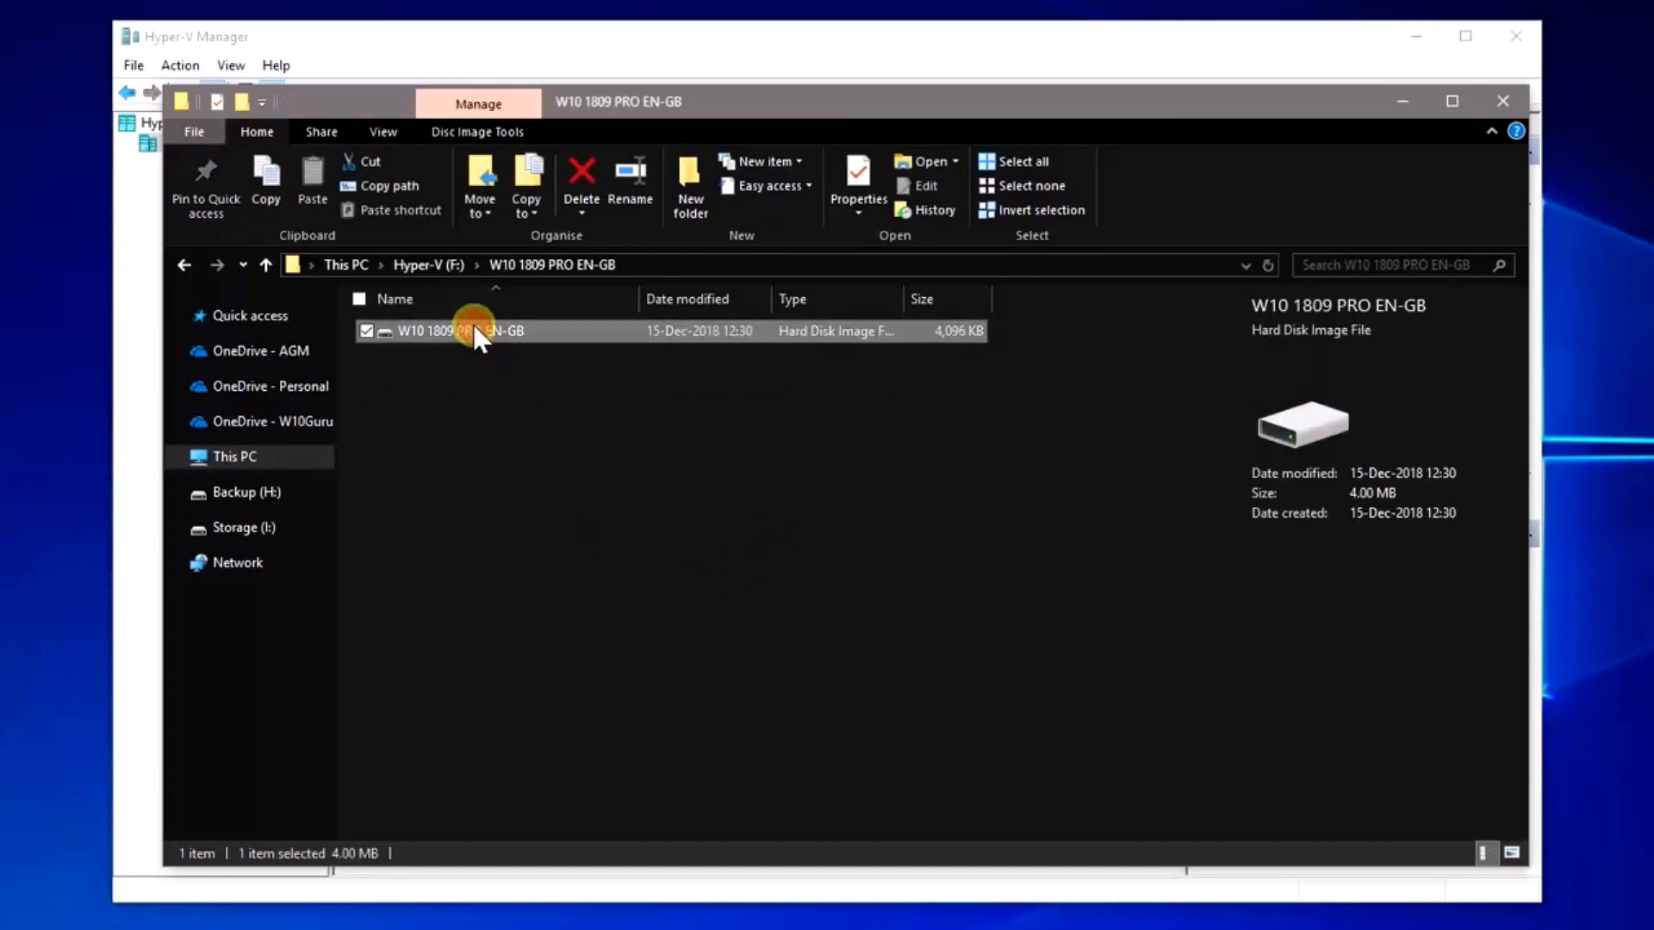
pyautogui.rightClick(474, 331)
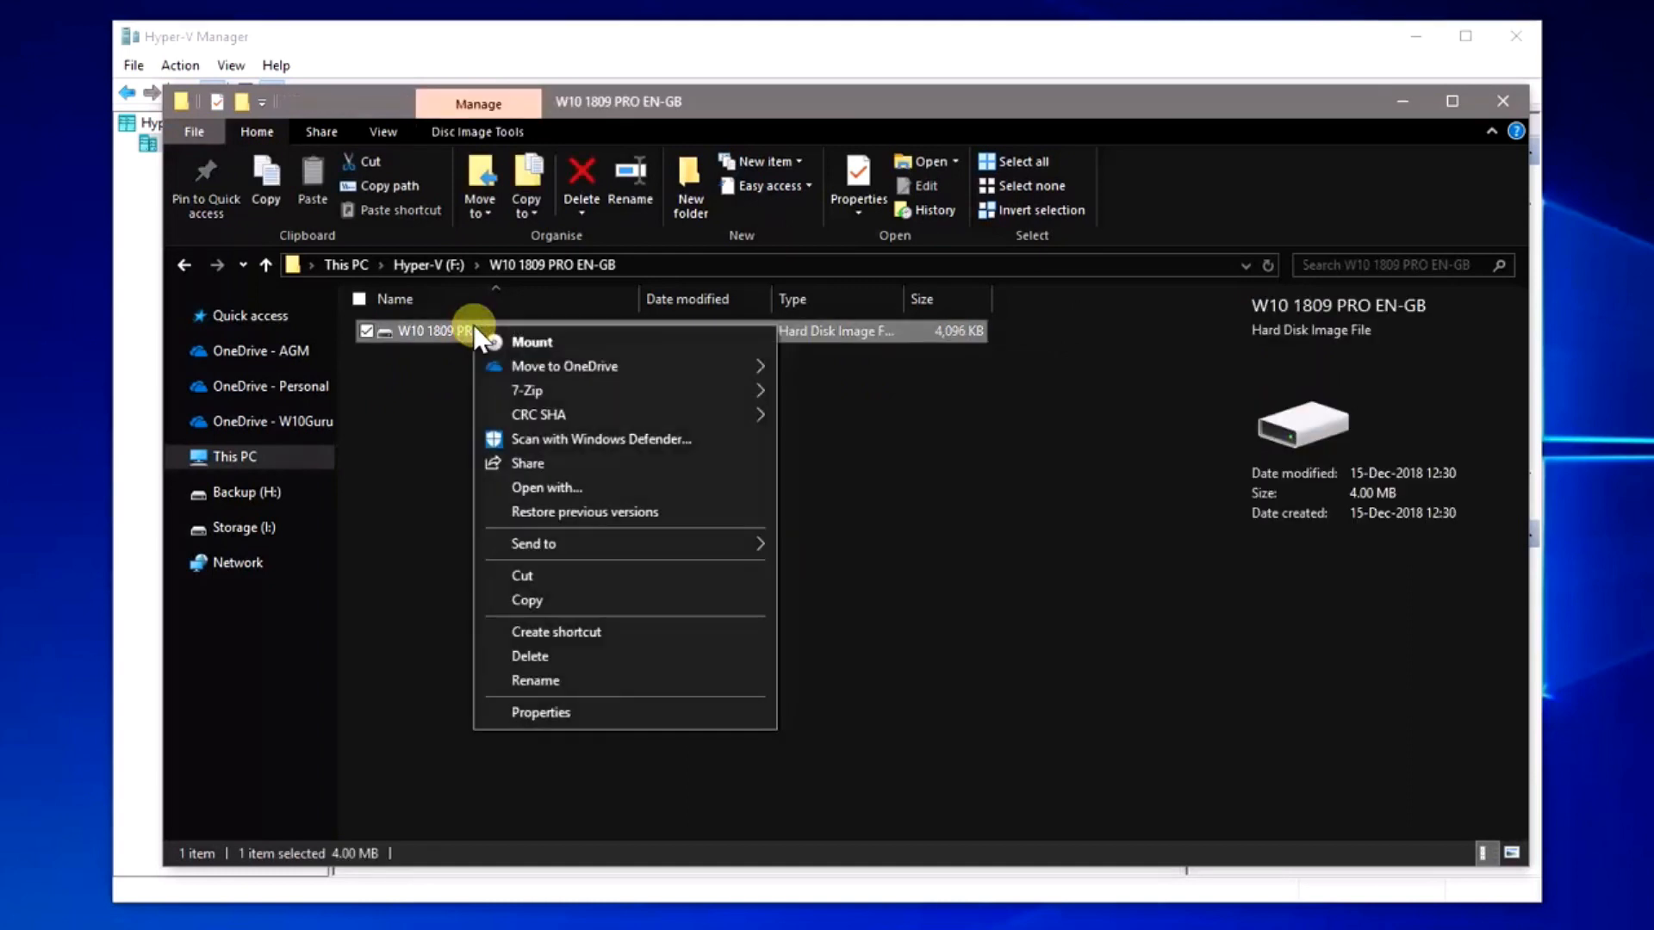
pyautogui.click(612, 595)
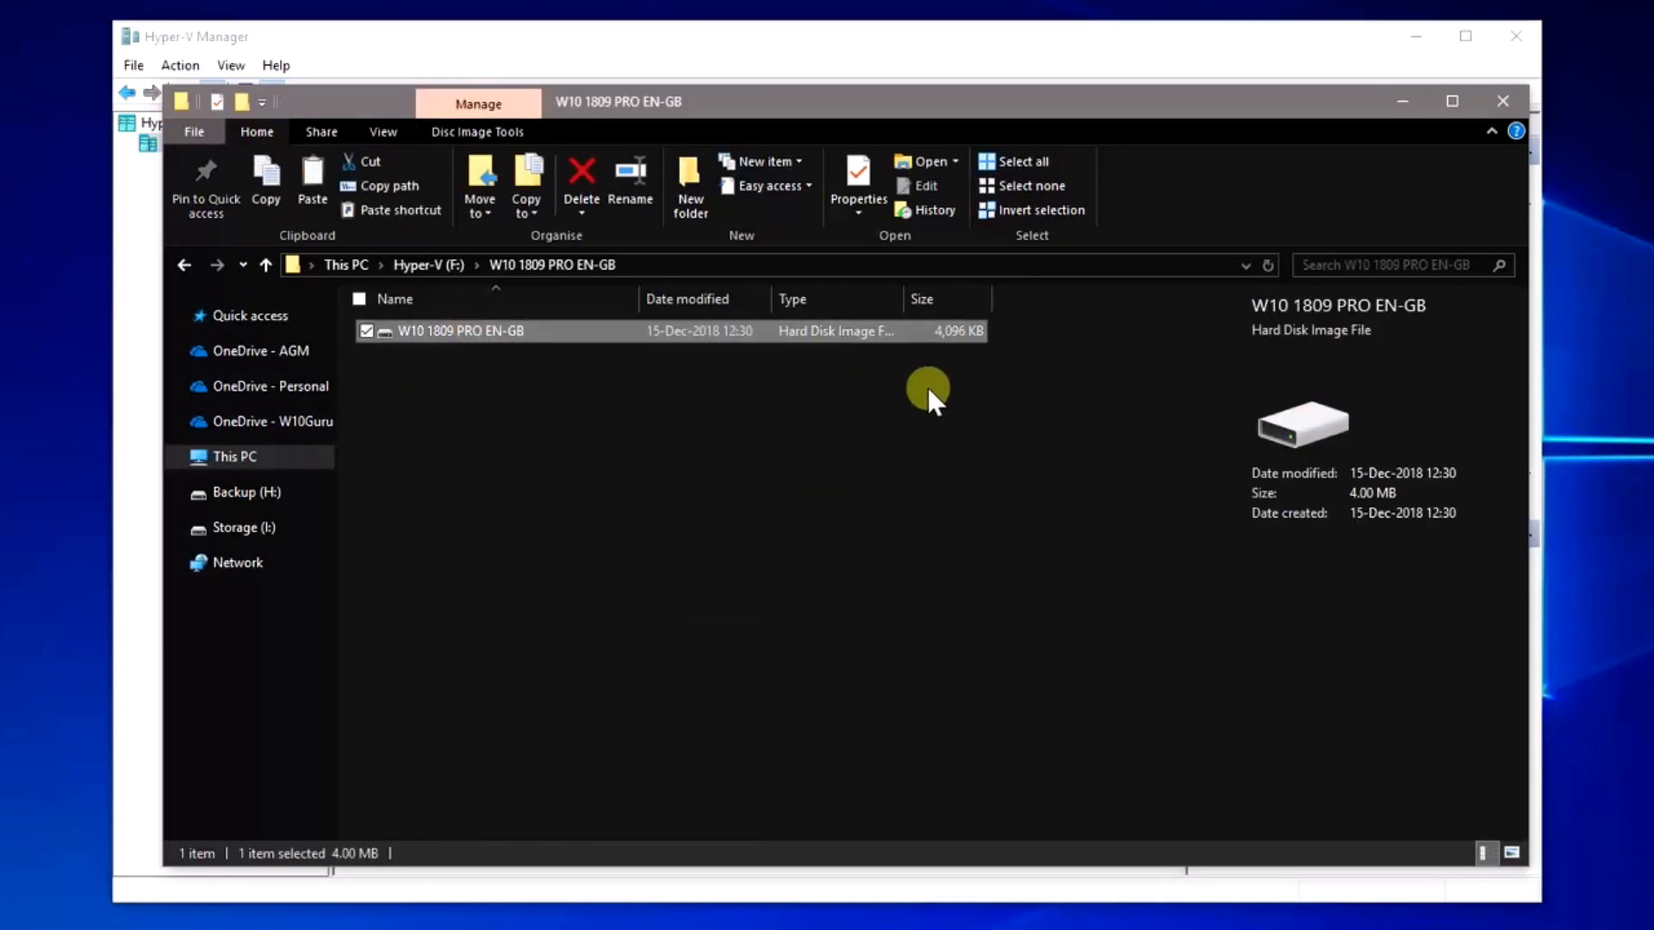
pyautogui.hotkey('alt', 'Up')
pyautogui.click(539, 377)
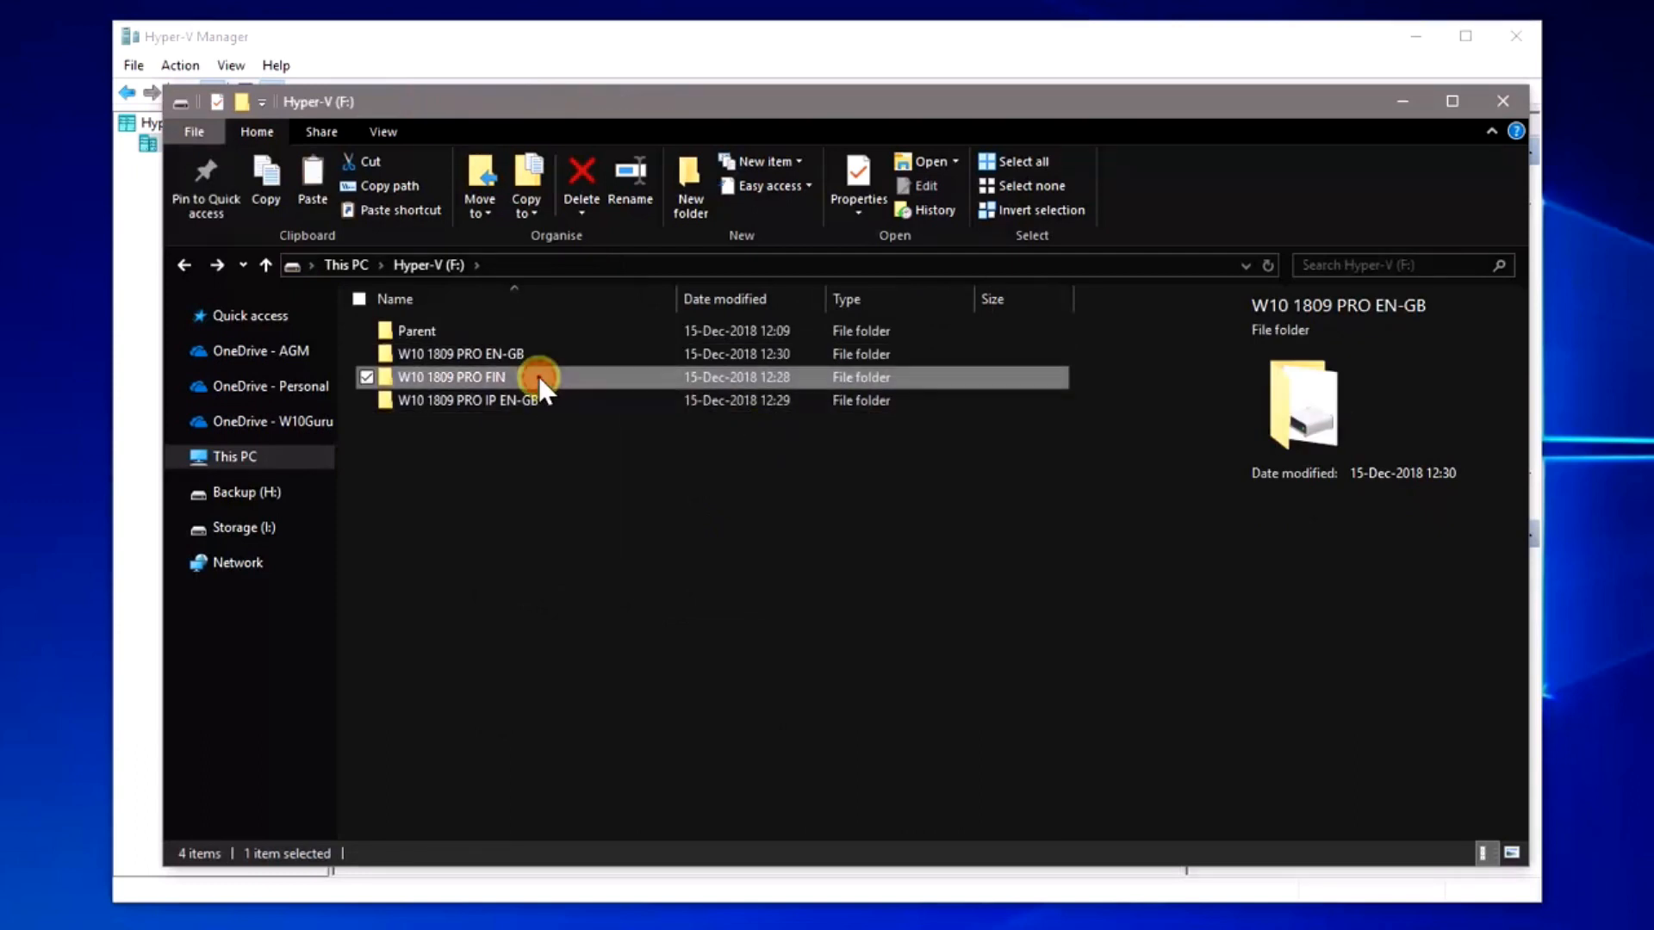
pyautogui.doubleClick(539, 377)
pyautogui.rightClick(562, 404)
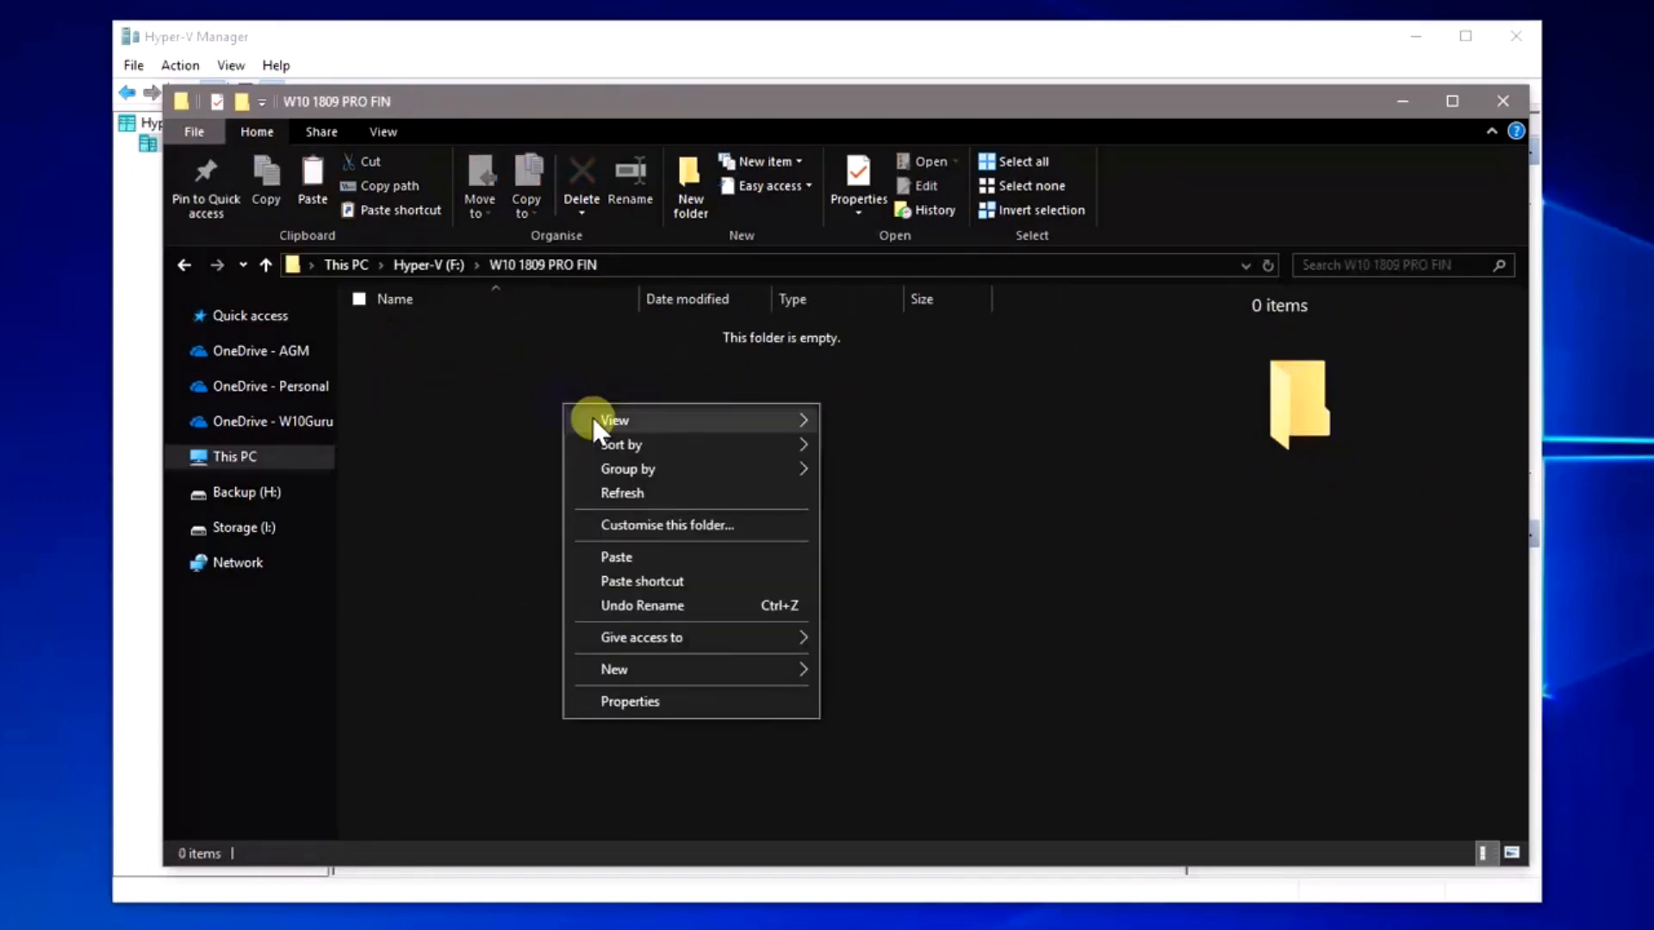
pyautogui.click(686, 557)
# Paste another copy of the child disk into the W10 1809 PRO IP EN-GB folder and return to Hyper-V Manager.
pyautogui.hotkey('alt', 'Up')
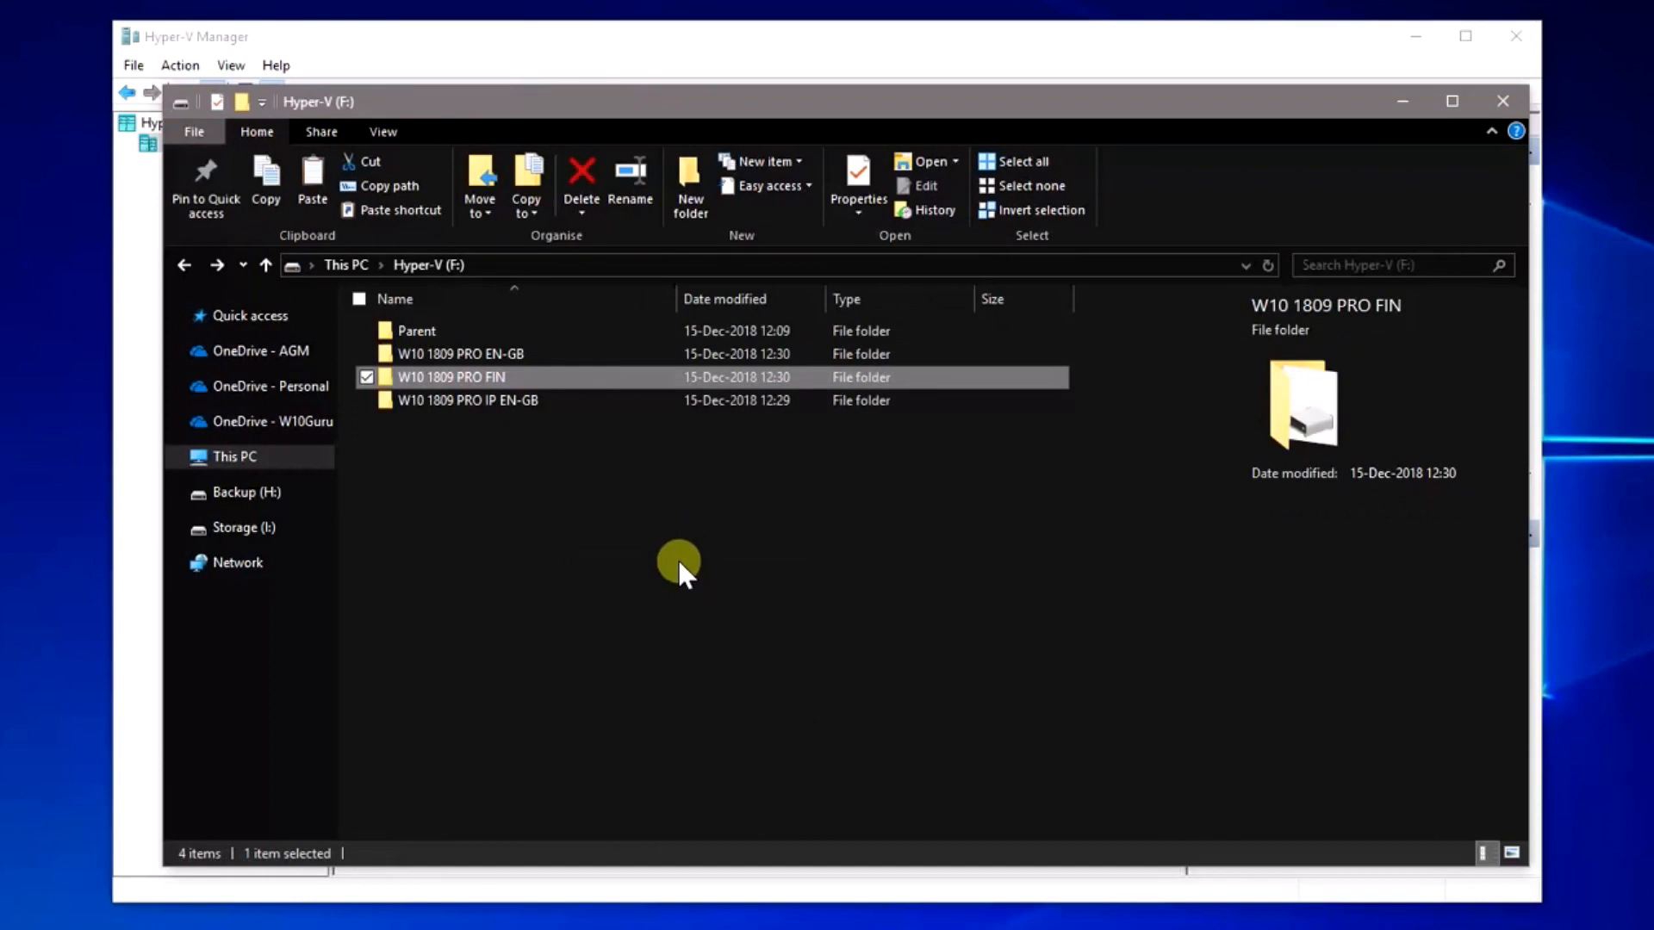
pyautogui.doubleClick(502, 402)
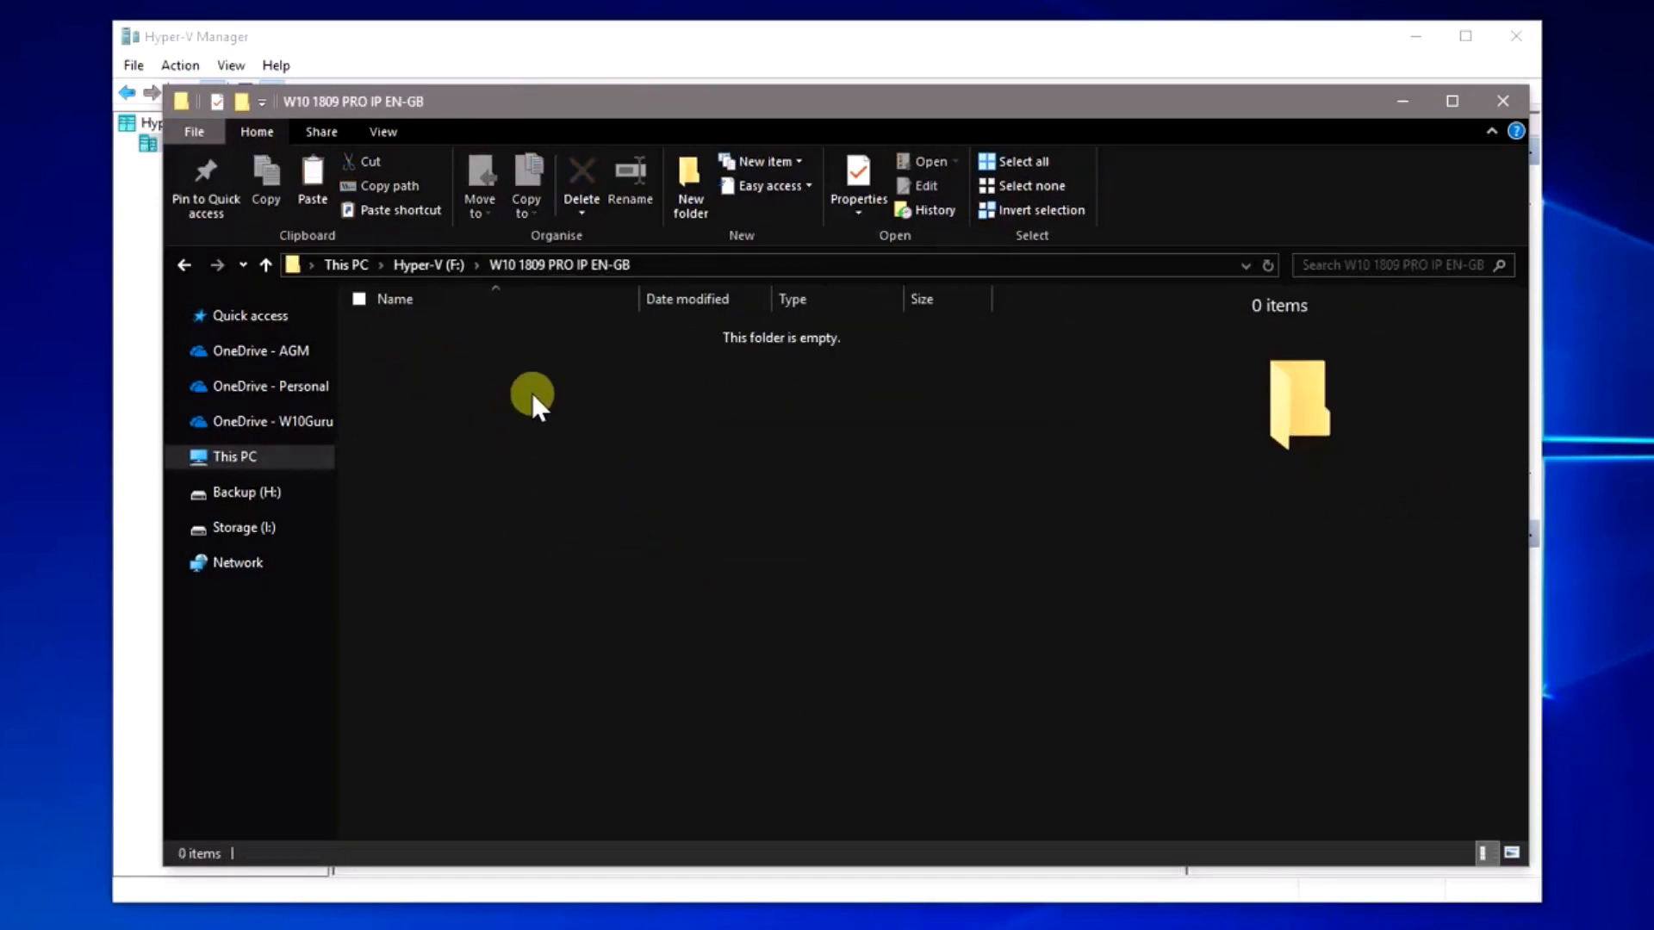
pyautogui.rightClick(531, 392)
pyautogui.click(658, 548)
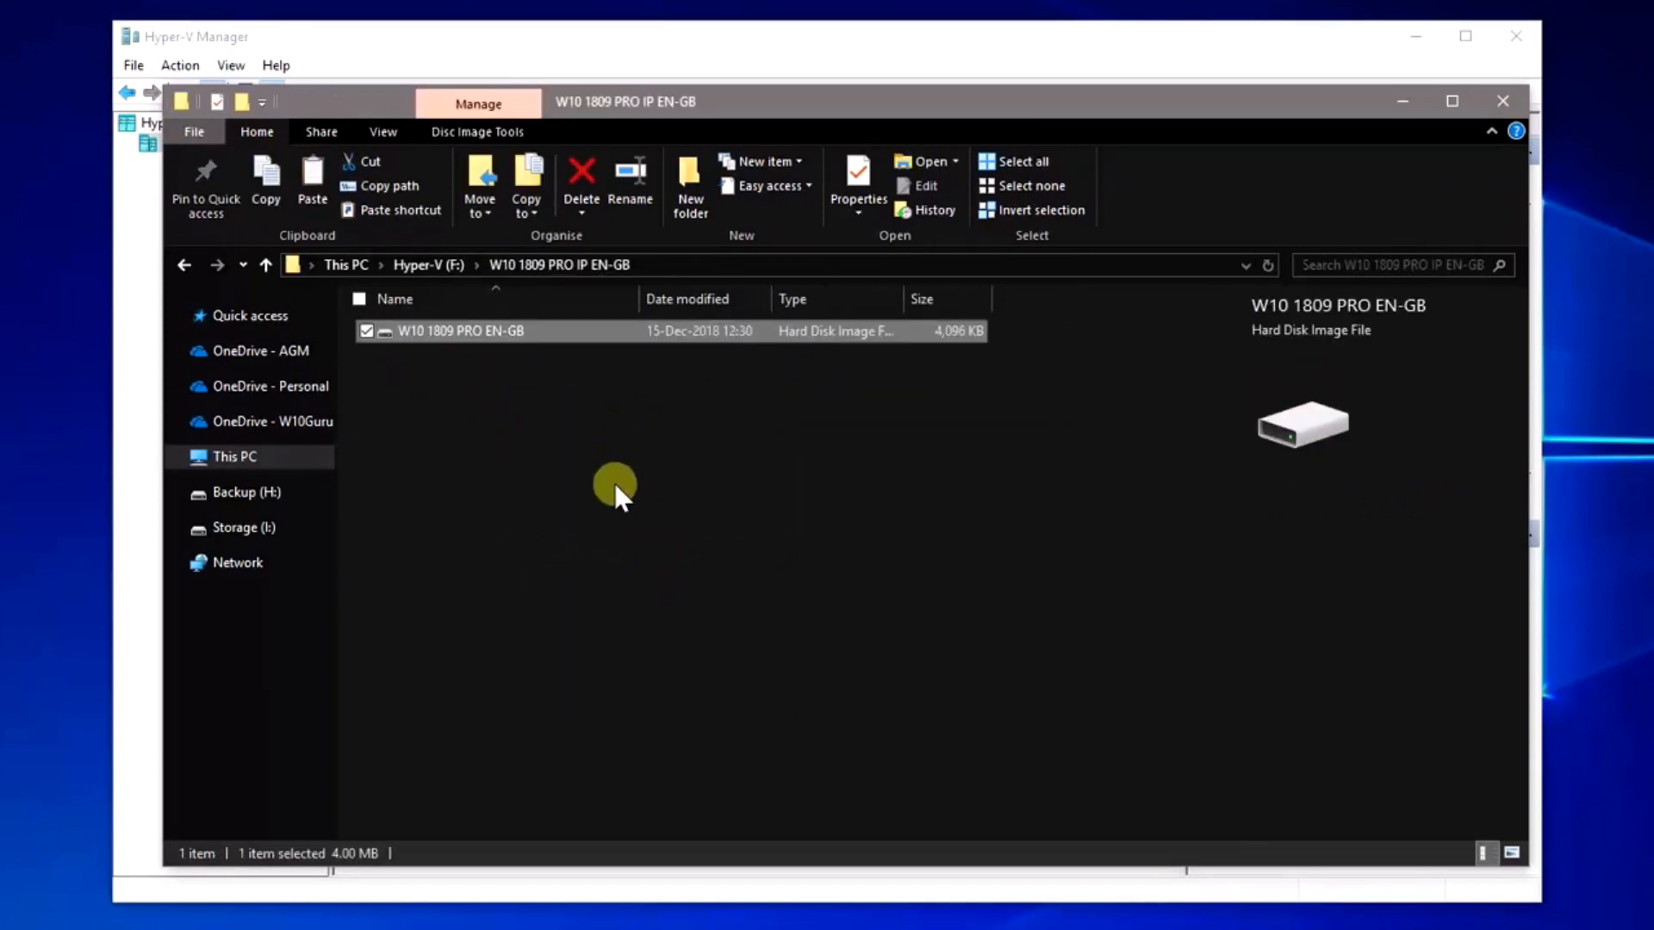
pyautogui.hotkey('alt', 'Up')
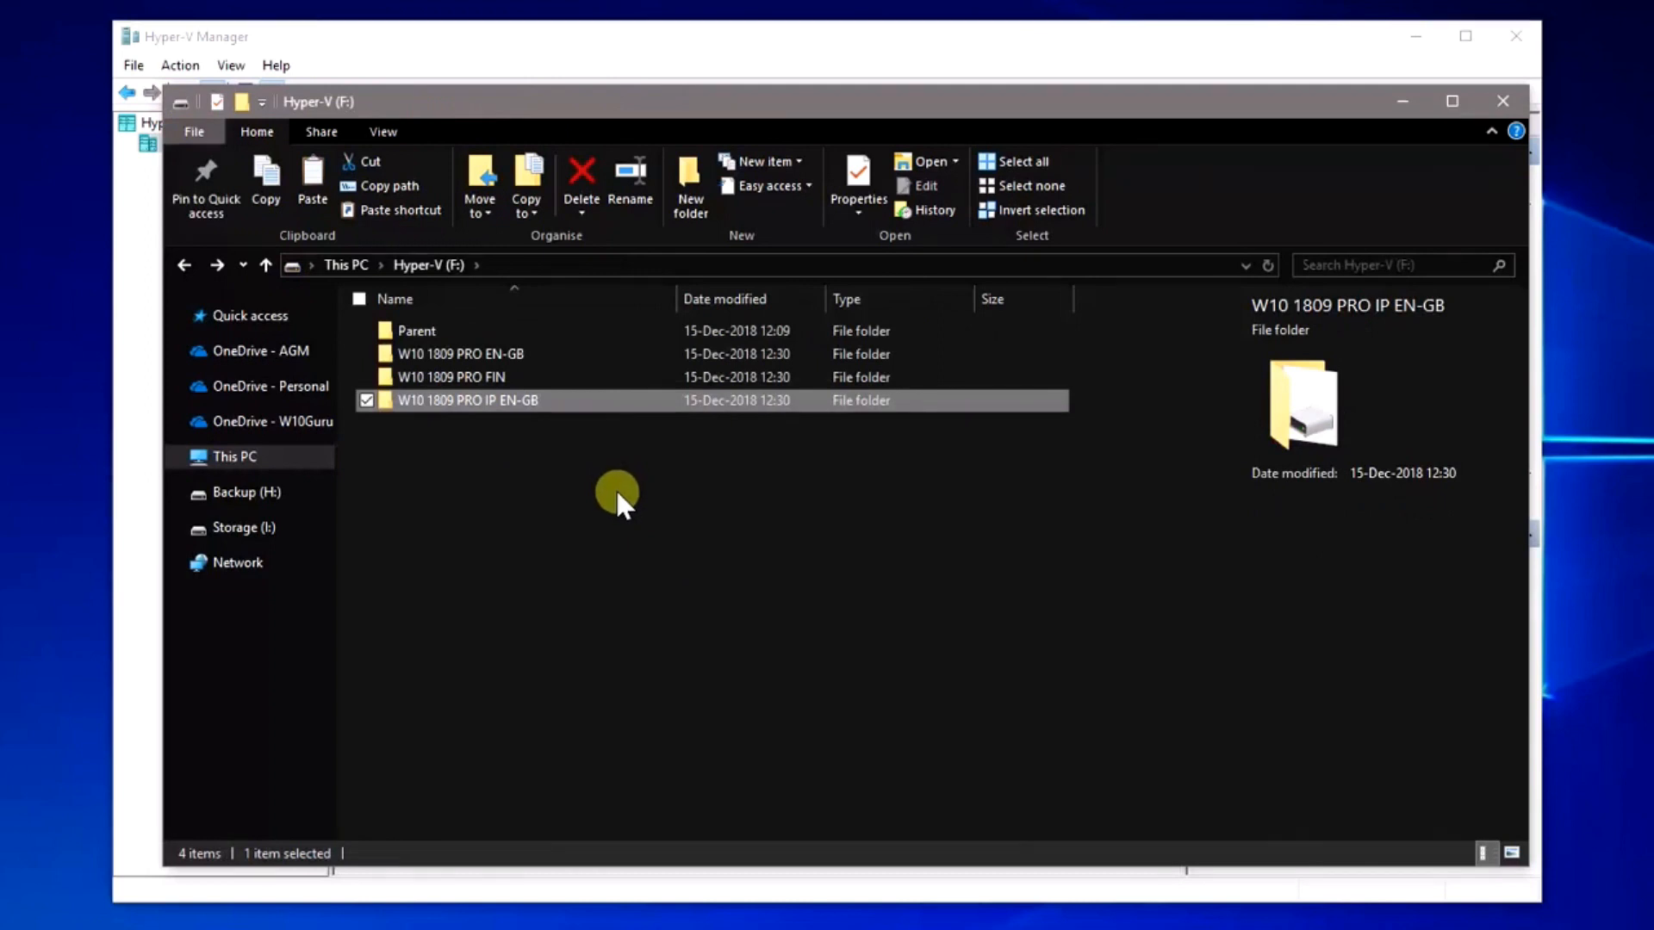
pyautogui.click(1401, 102)
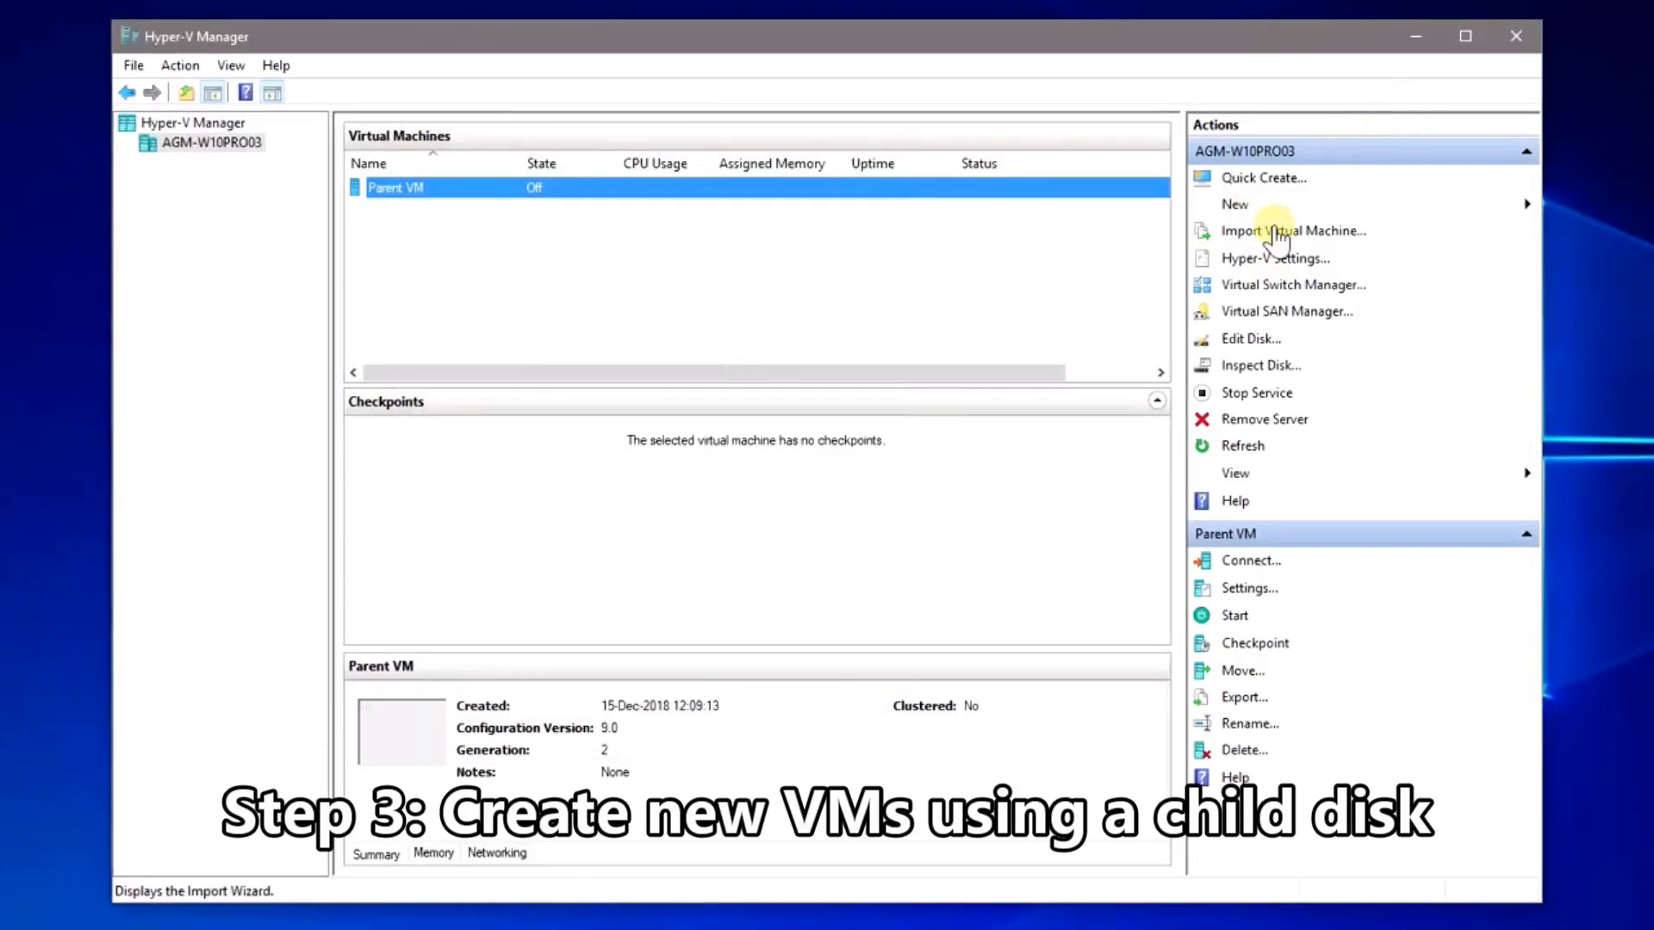
# Start a new virtual machine named W10 1809 PRO EN-GB, stored in the F:\W10 1809 PRO EN-GB folder.
pyautogui.click(1240, 205)
pyautogui.click(1598, 208)
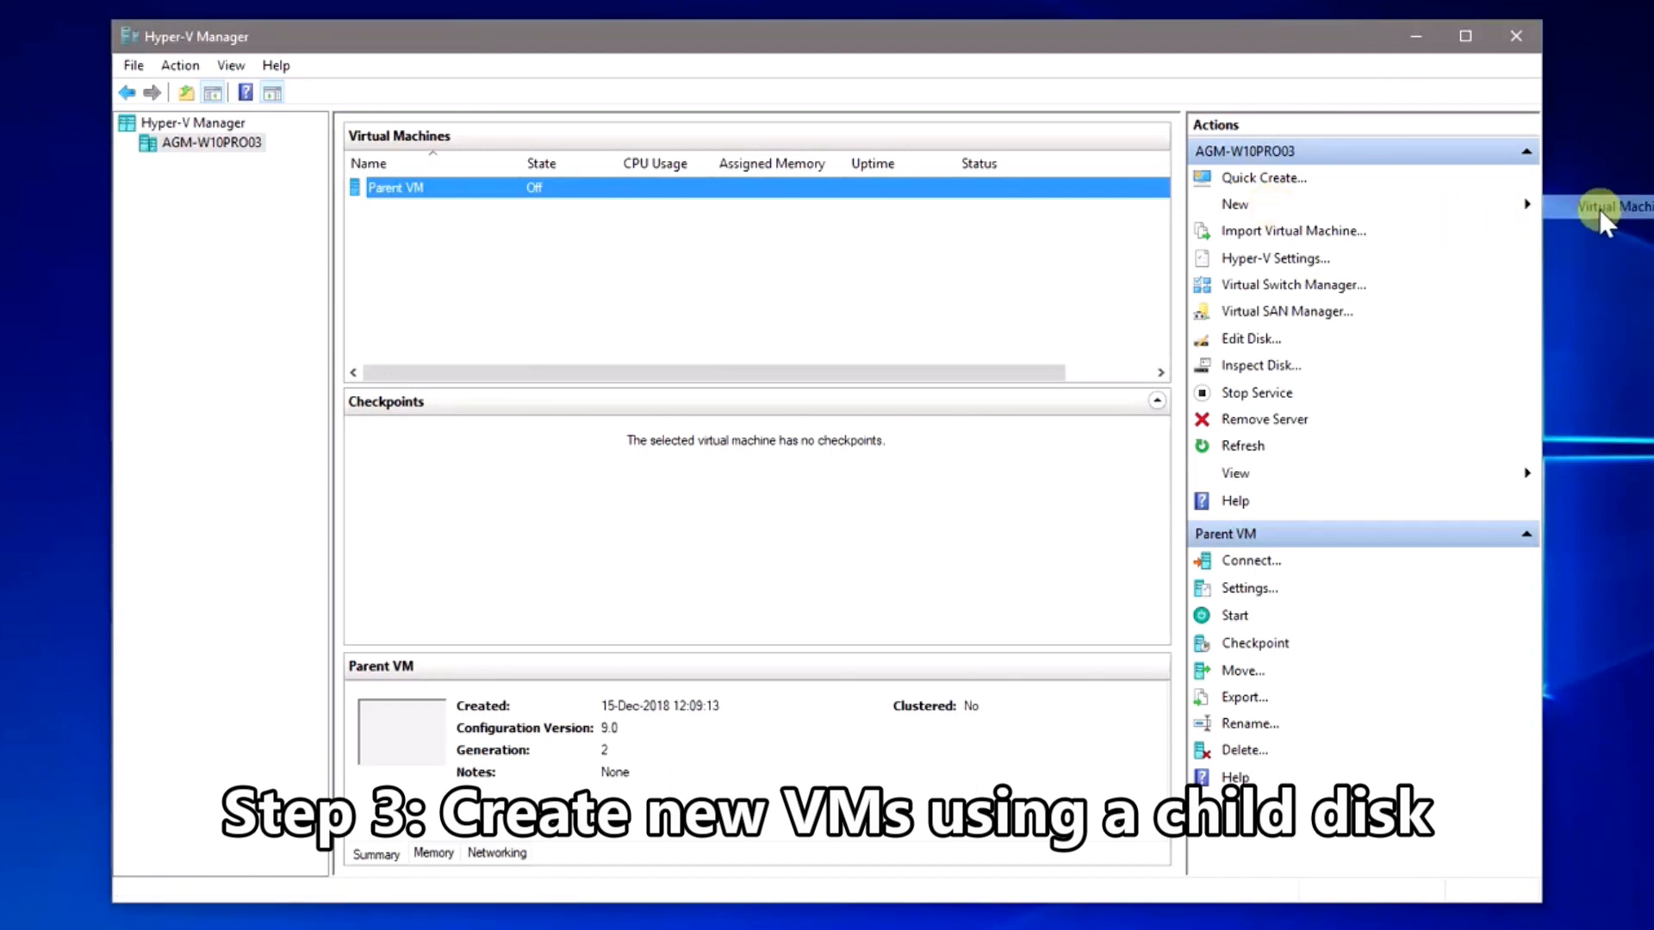
pyautogui.click(937, 692)
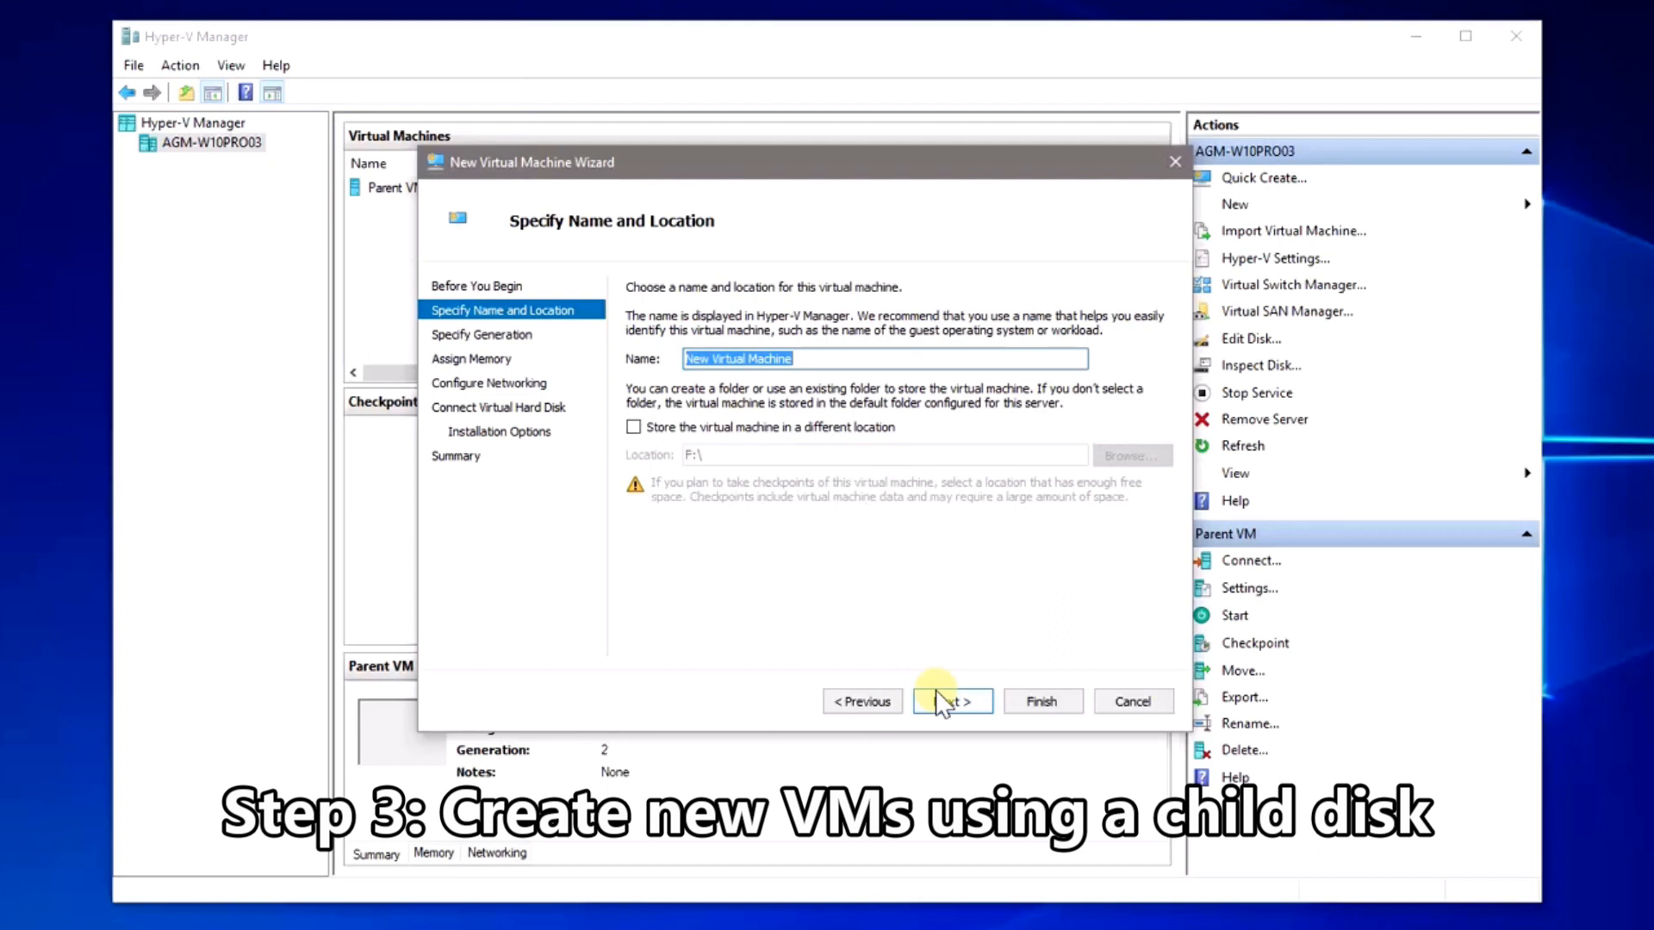
pyautogui.write('W10 1809 PRO EN-GB')
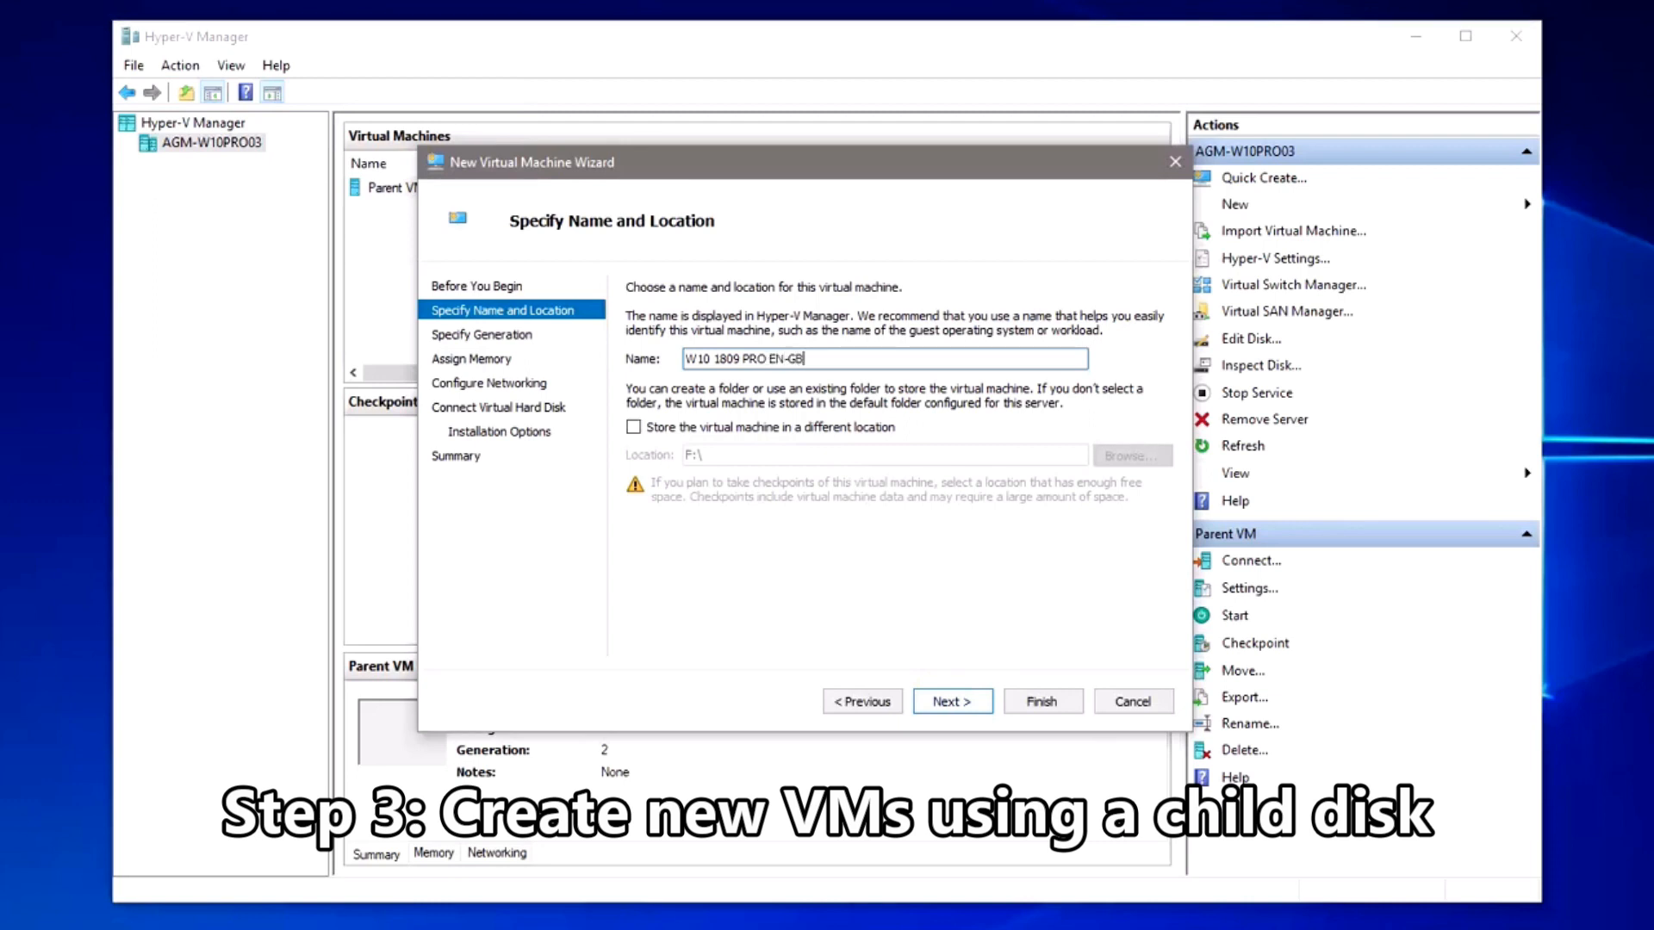
pyautogui.click(724, 427)
pyautogui.click(1121, 458)
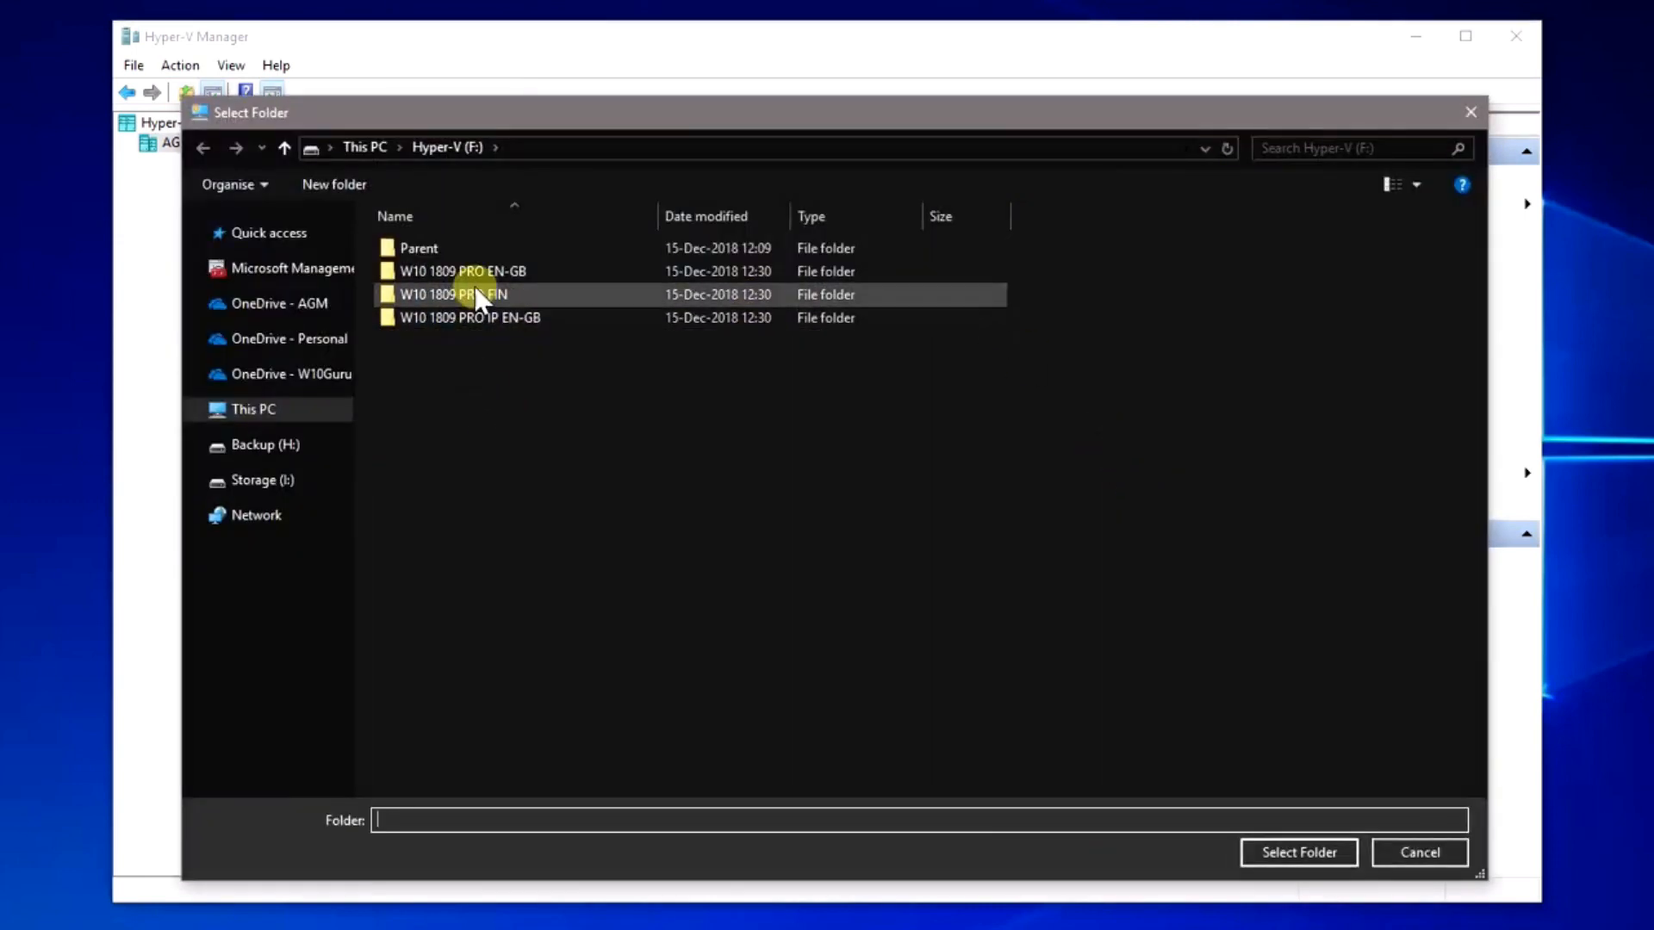
pyautogui.doubleClick(473, 271)
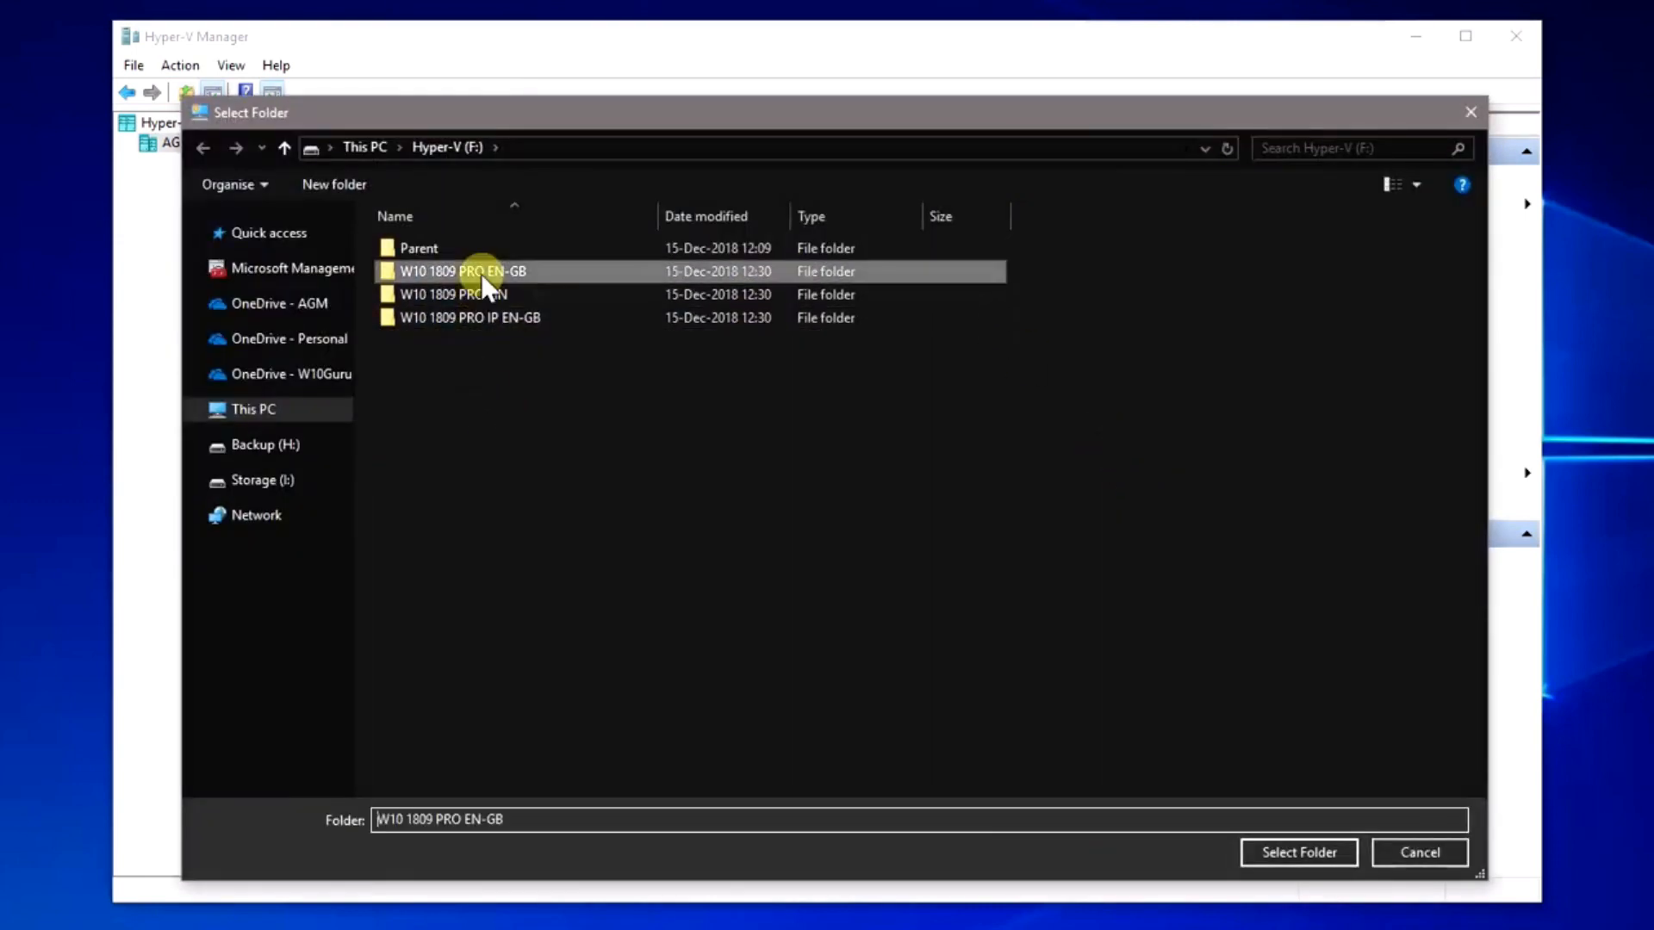
pyautogui.click(1300, 850)
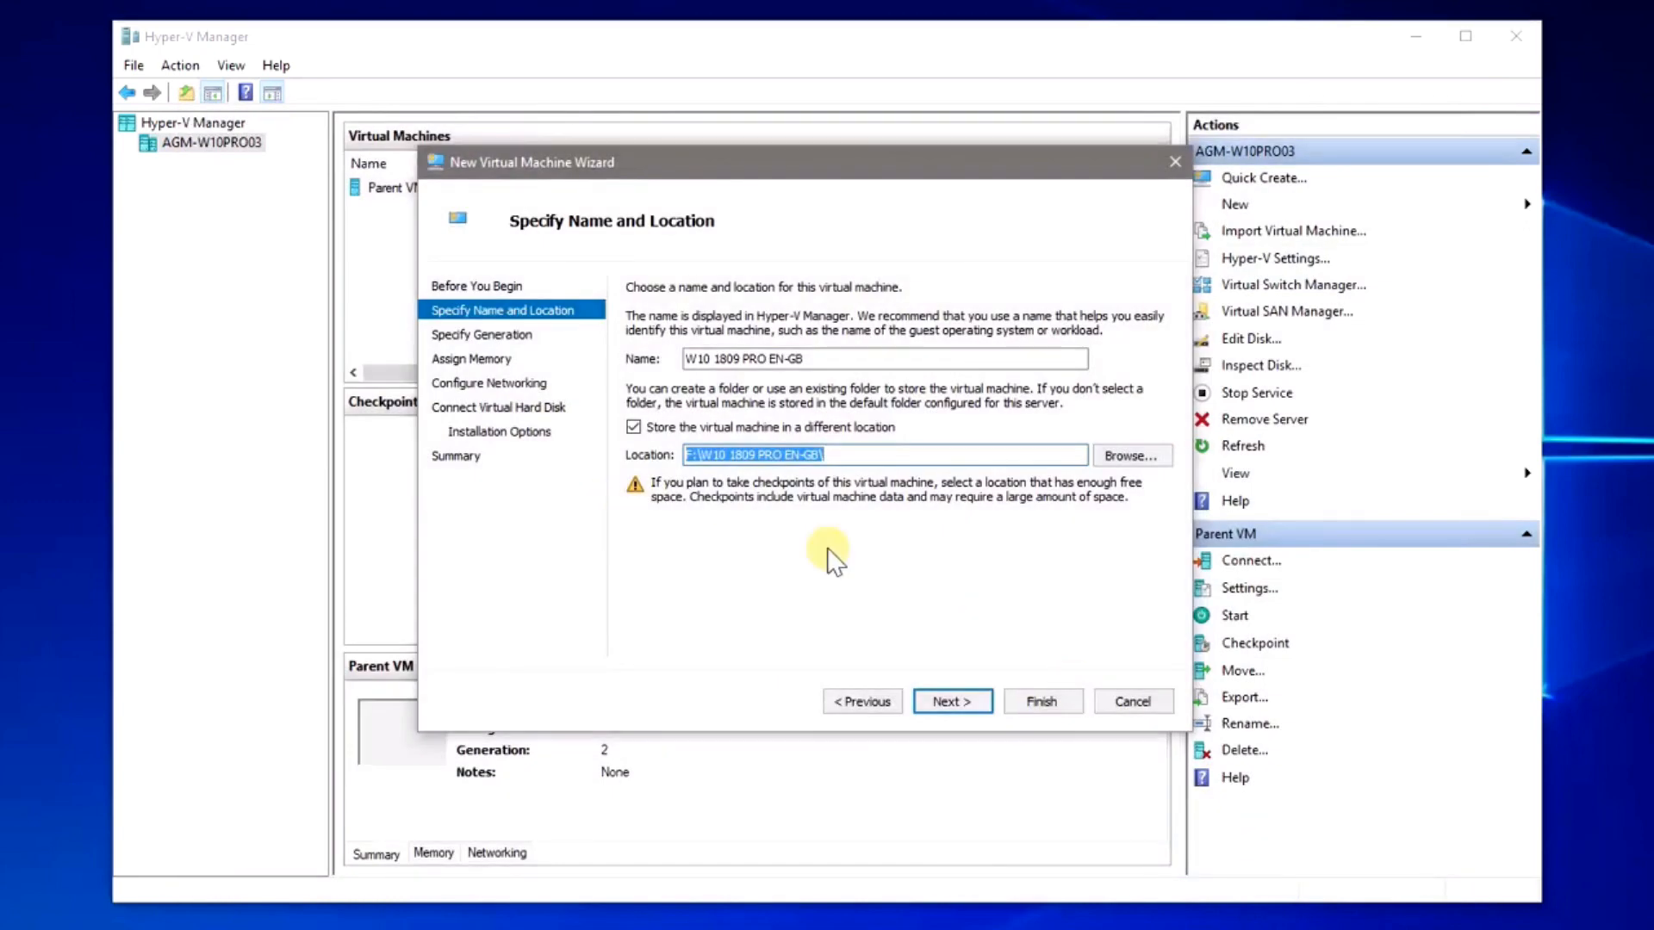
pyautogui.click(975, 696)
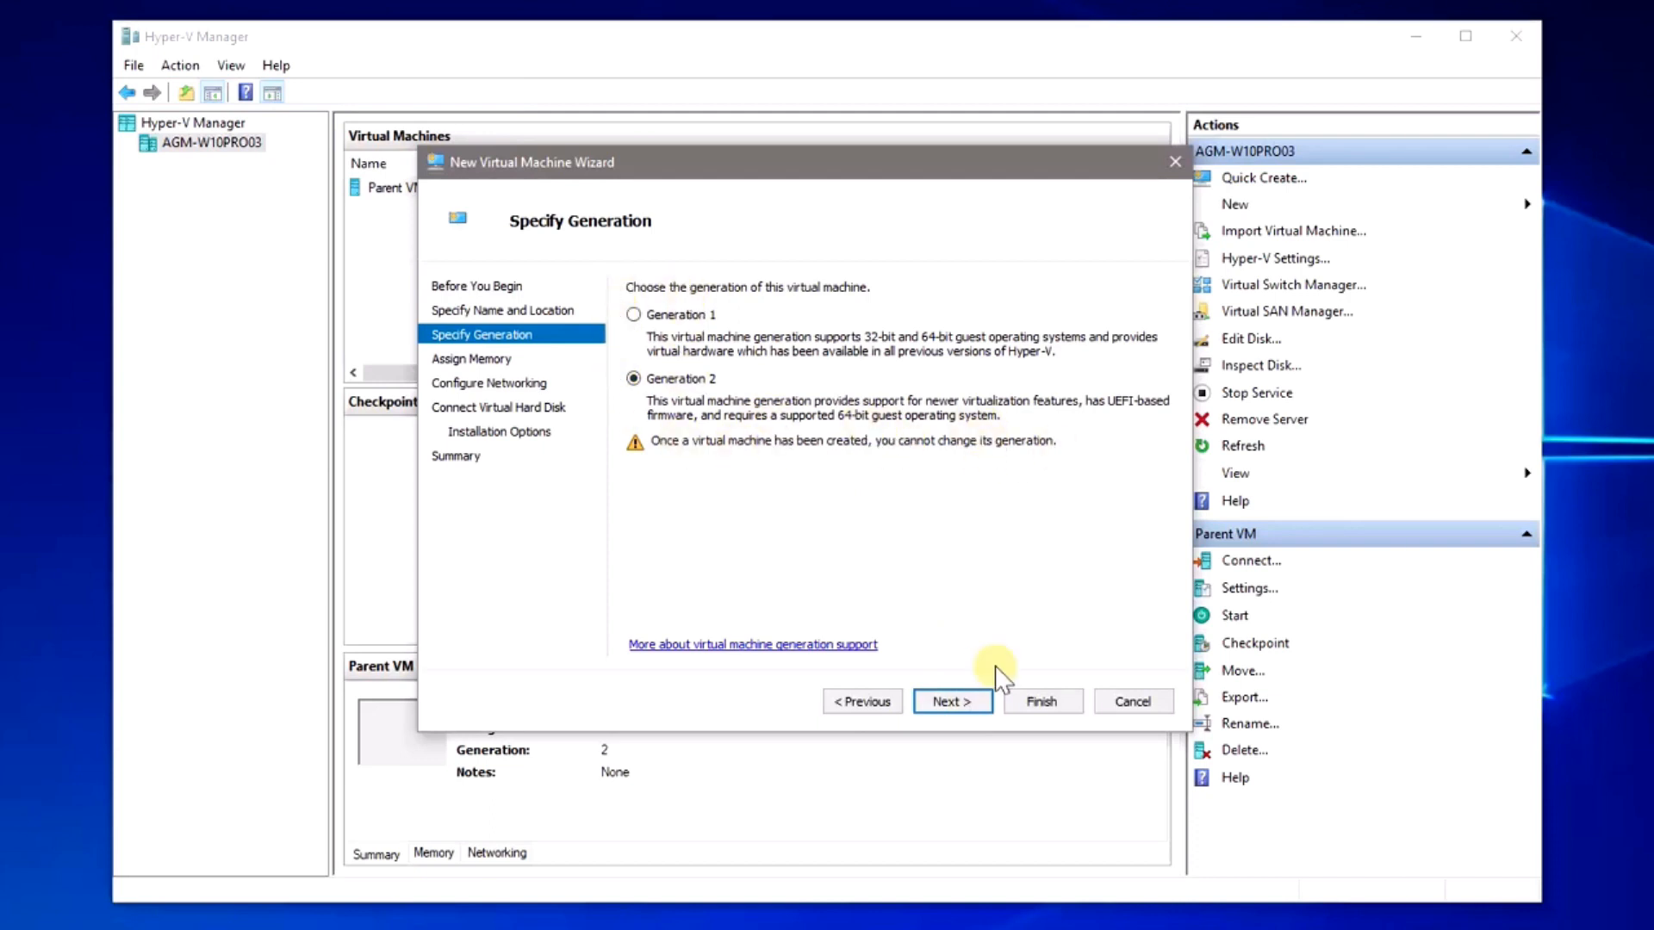
# Accept Generation 2, set the startup memory to 4096 MB and turn off Dynamic Memory.
pyautogui.click(968, 699)
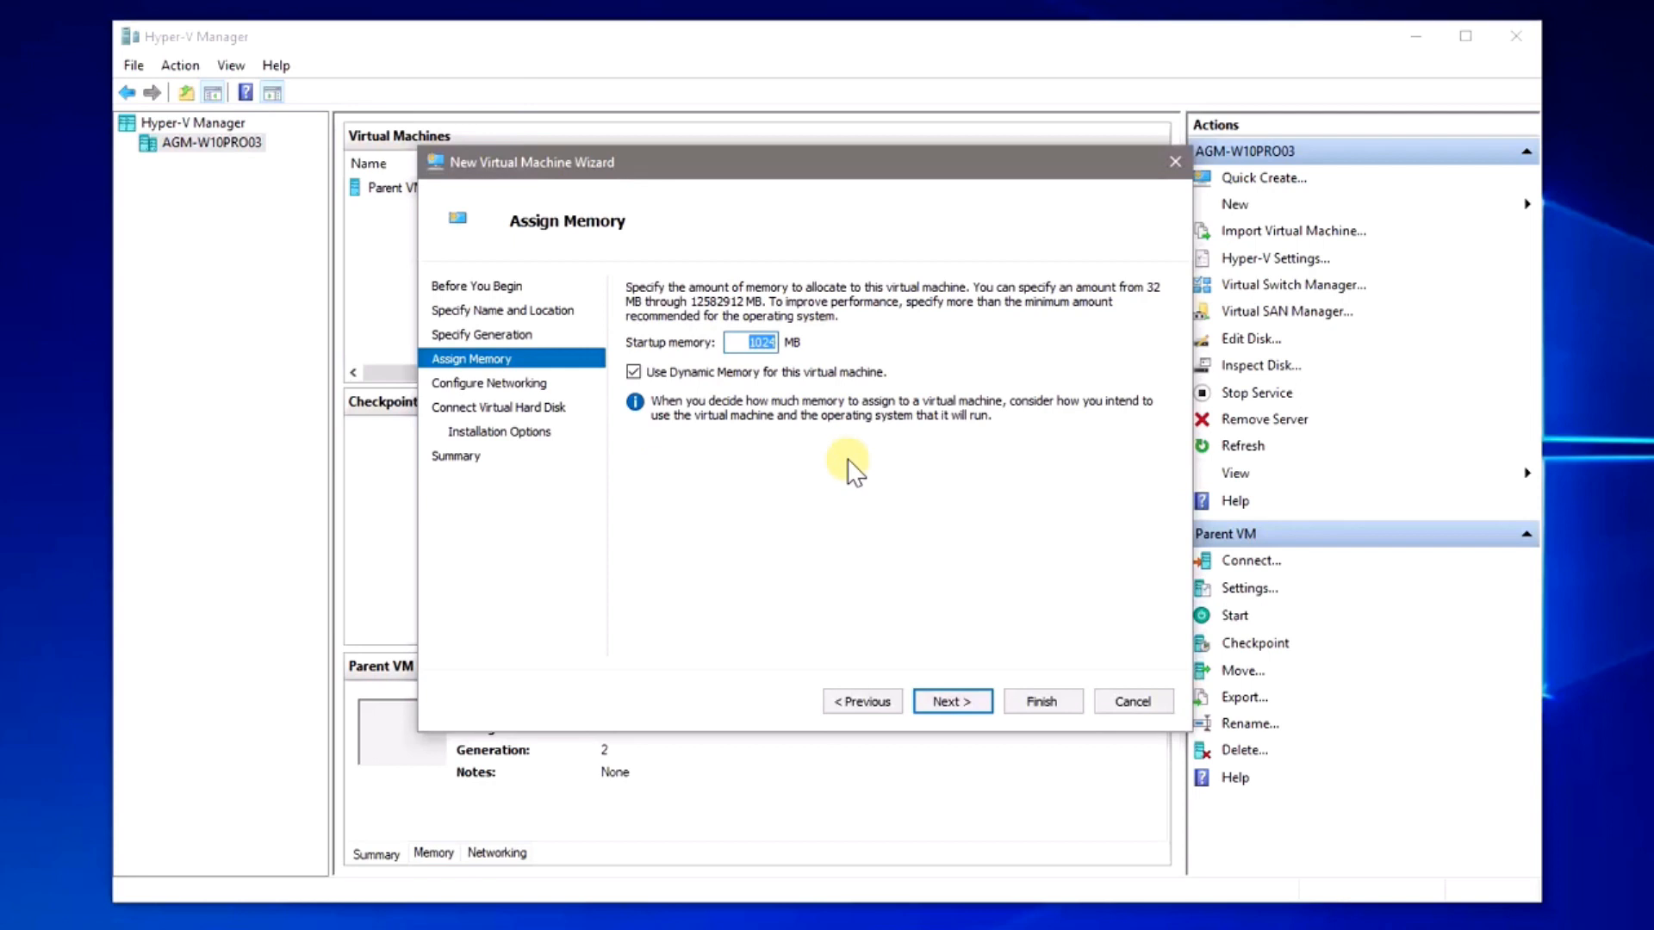
pyautogui.write('4096')
pyautogui.click(634, 372)
pyautogui.click(968, 699)
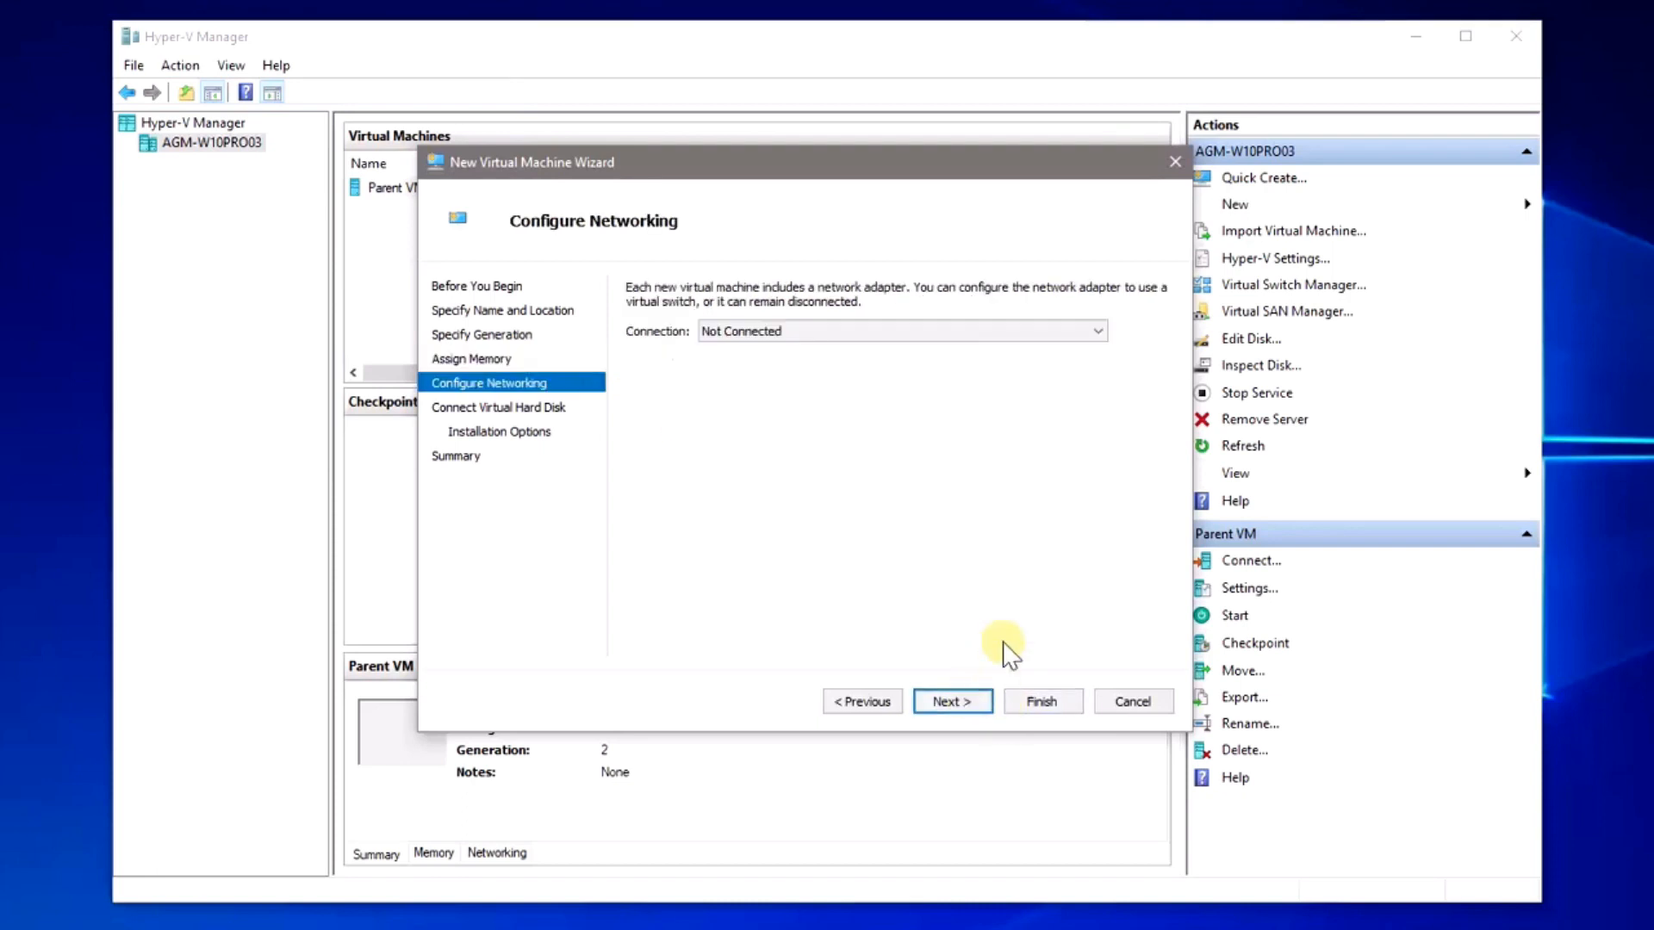
# Connect the virtual machine's network adapter to the External LAN switch.
pyautogui.click(801, 332)
pyautogui.click(828, 366)
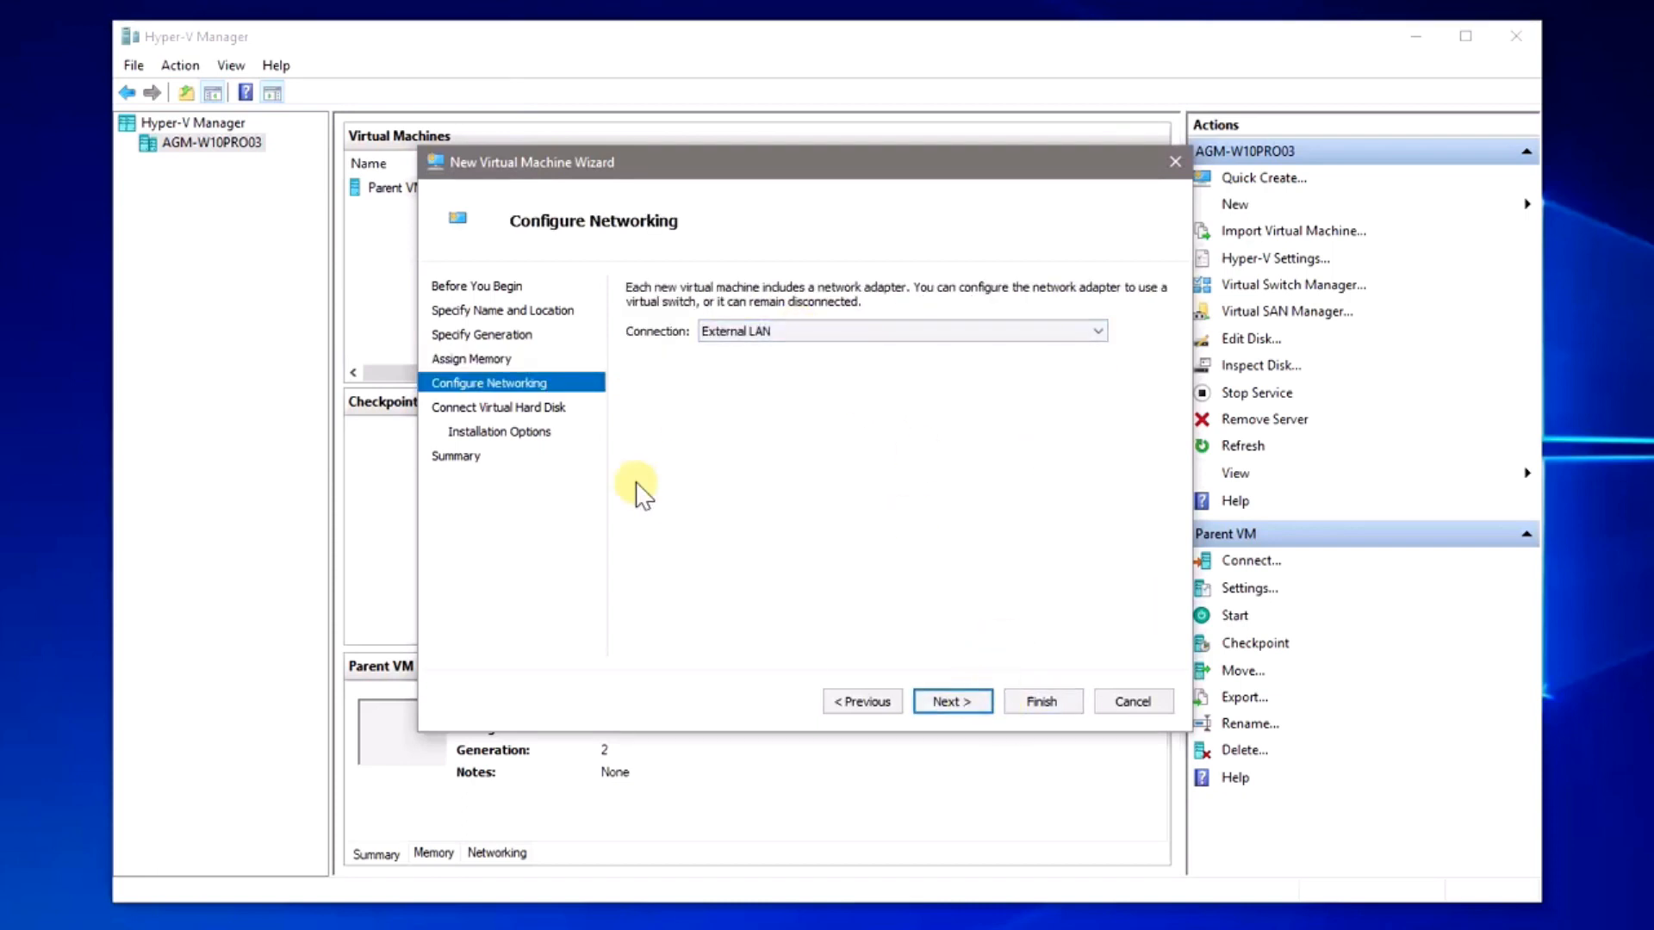
pyautogui.click(951, 701)
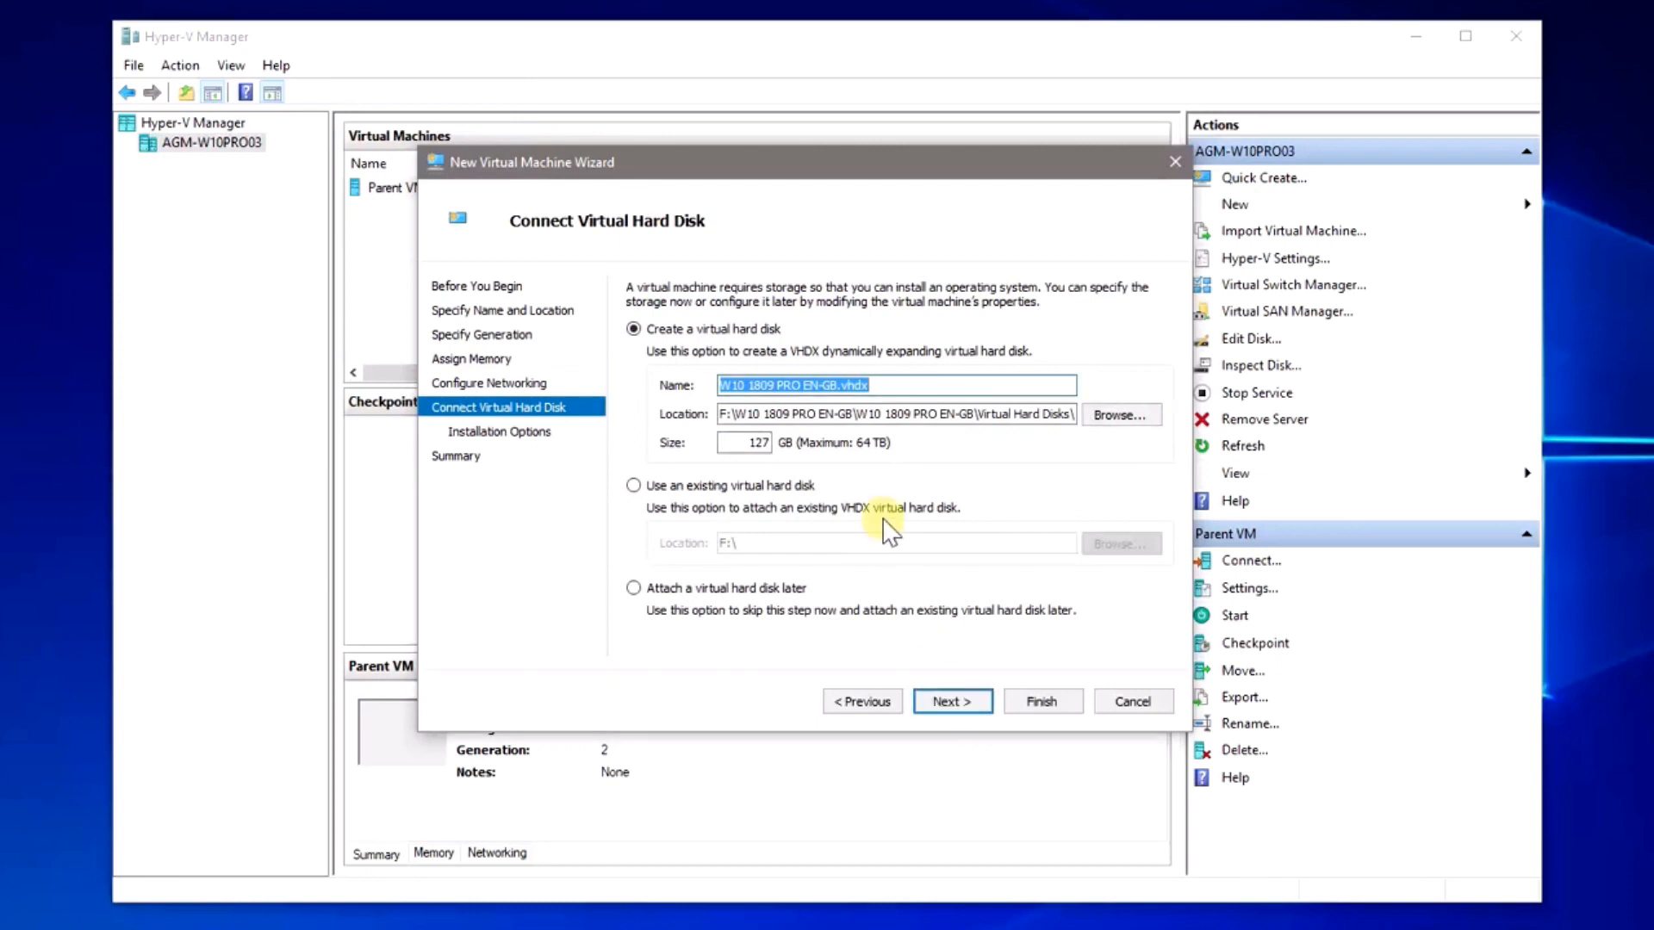
# Attach the existing disk F:\W10 1809 PRO EN-GB\W10 1809 PRO EN-GB.vhdx and finish creating the virtual machine.
pyautogui.click(634, 485)
pyautogui.click(1119, 543)
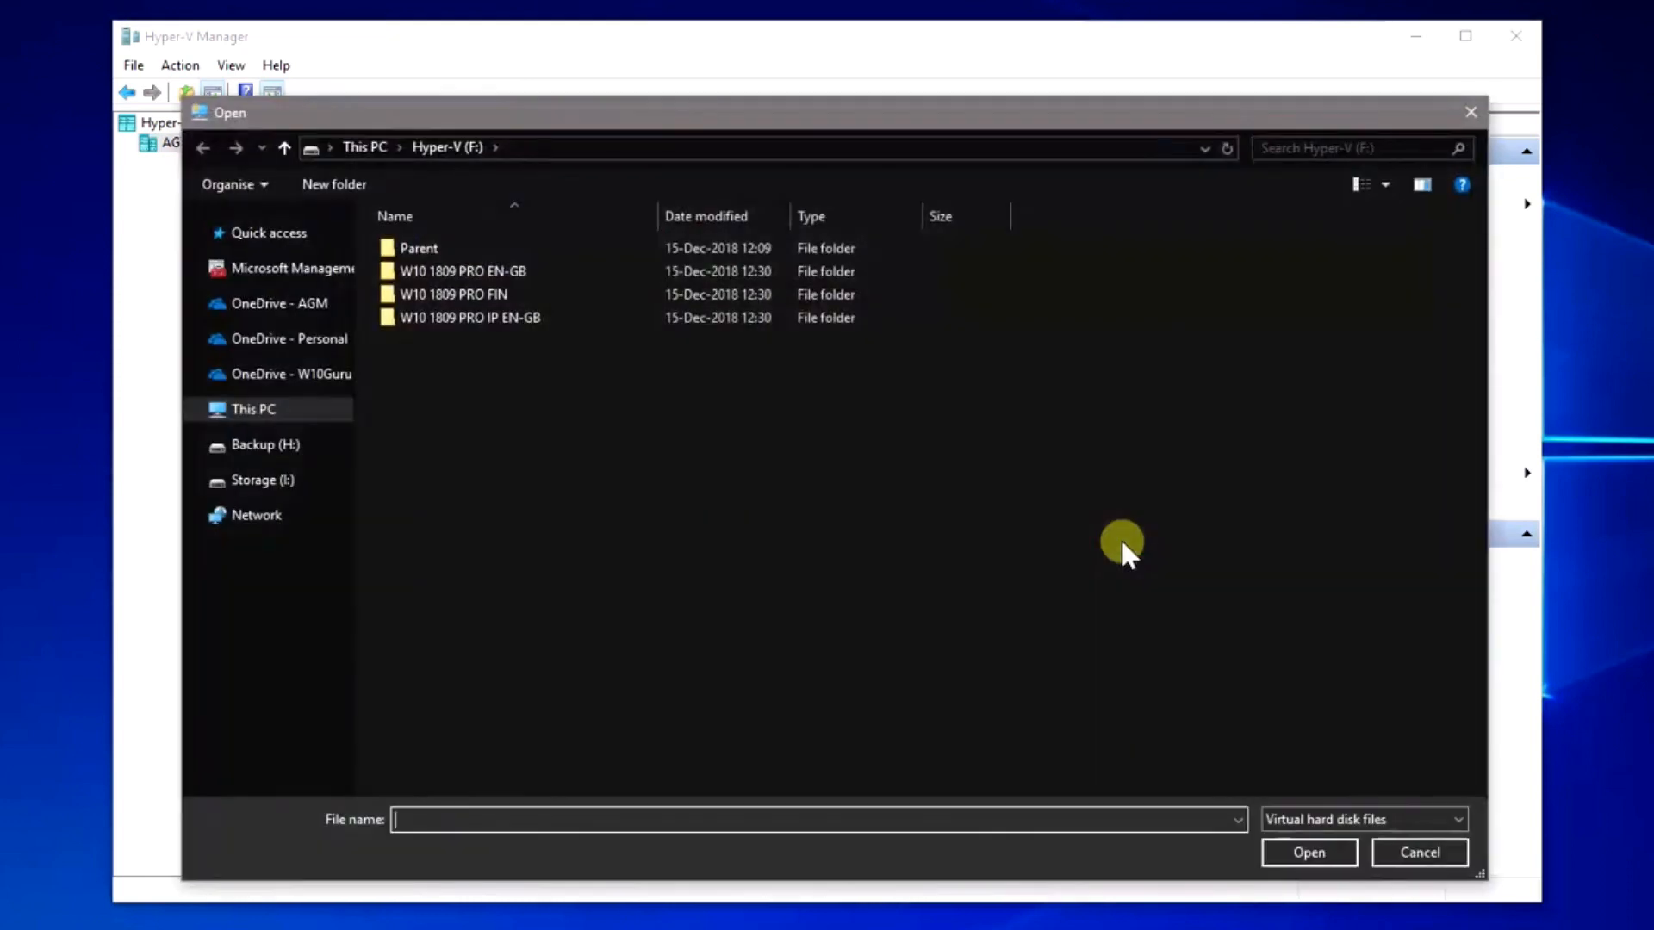
pyautogui.doubleClick(491, 272)
pyautogui.click(482, 254)
pyautogui.click(1305, 850)
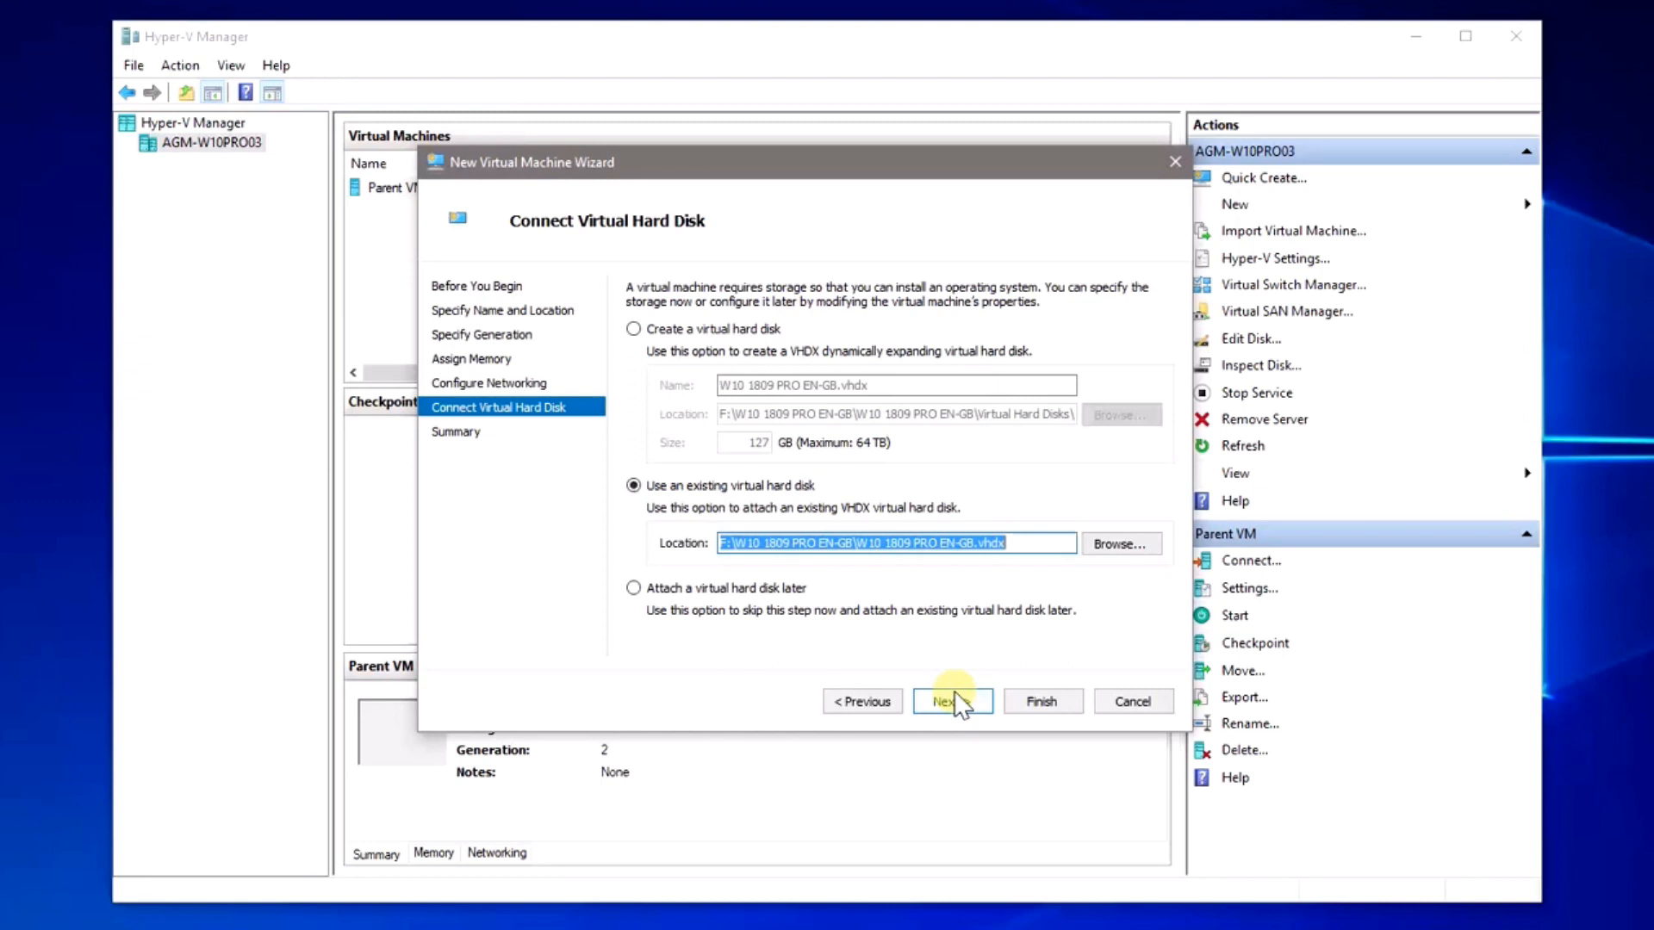
pyautogui.click(953, 702)
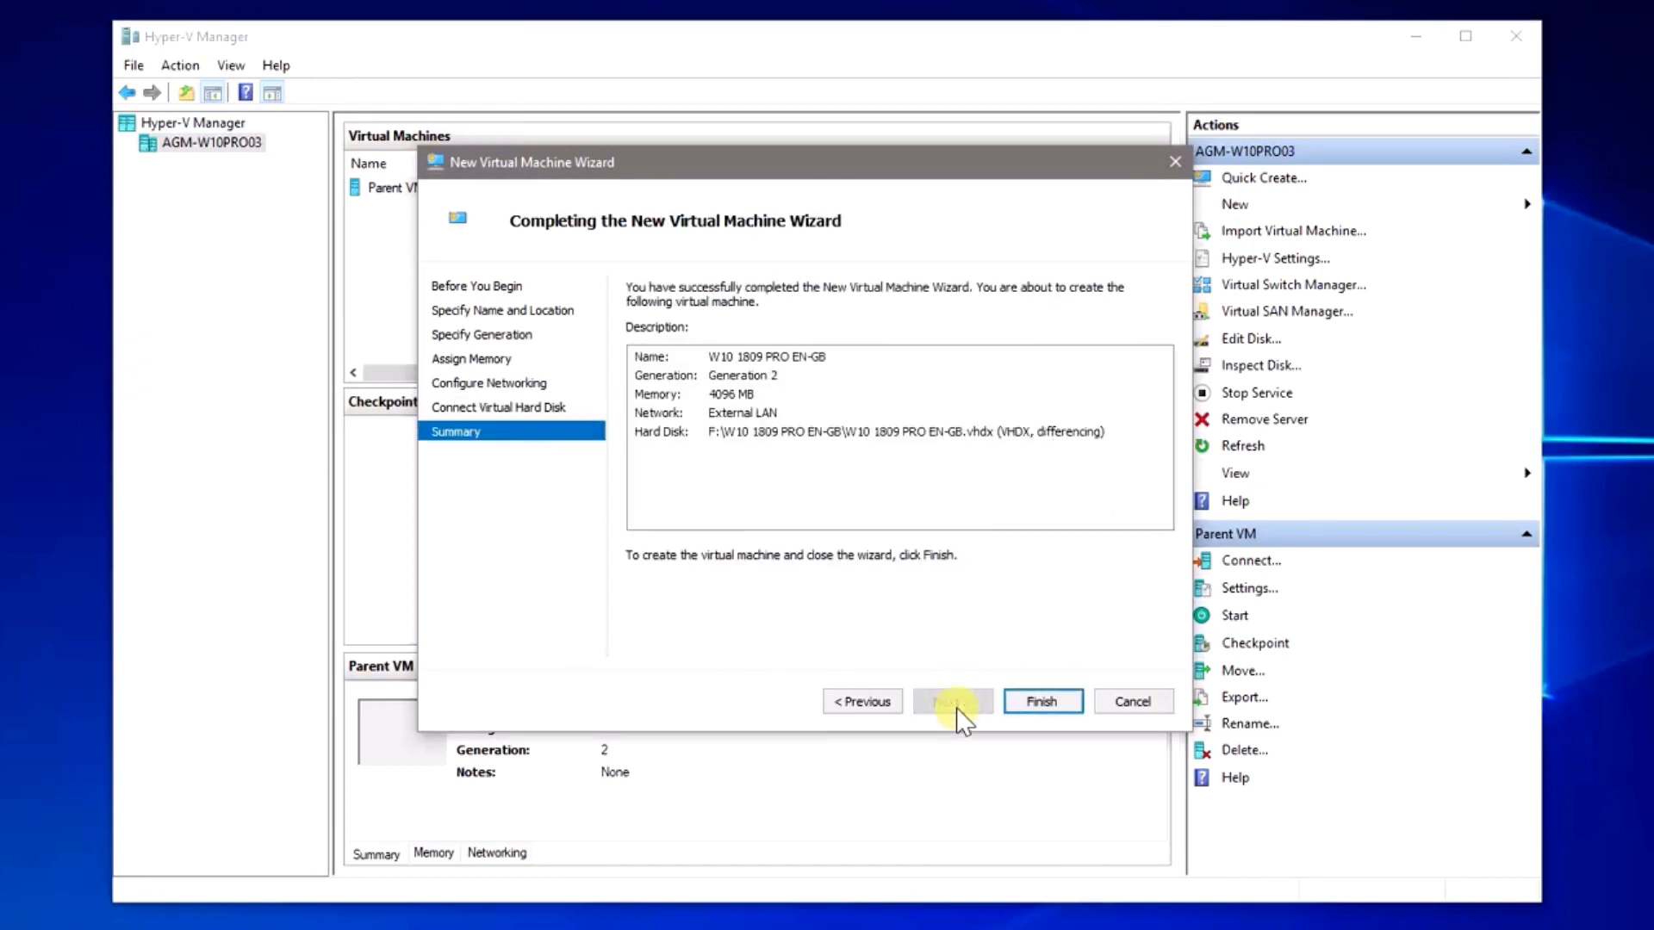
pyautogui.click(1039, 701)
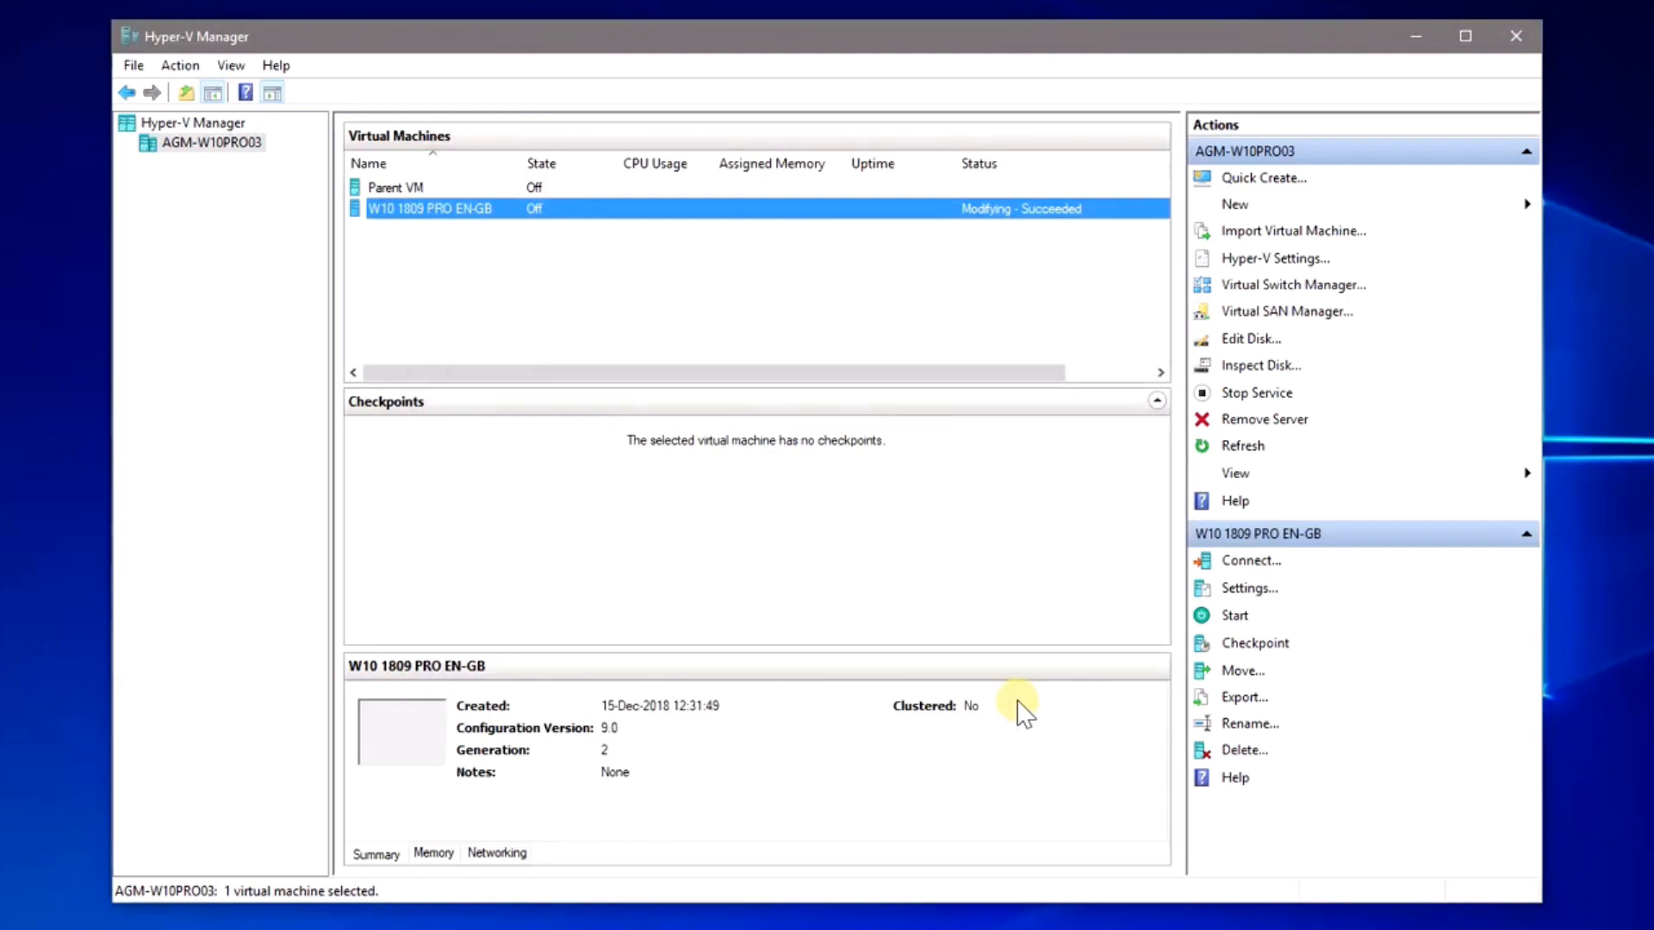
# Open the settings of the W10 1809 PRO EN-GB virtual machine and disable Secure Boot.
pyautogui.rightClick(534, 222)
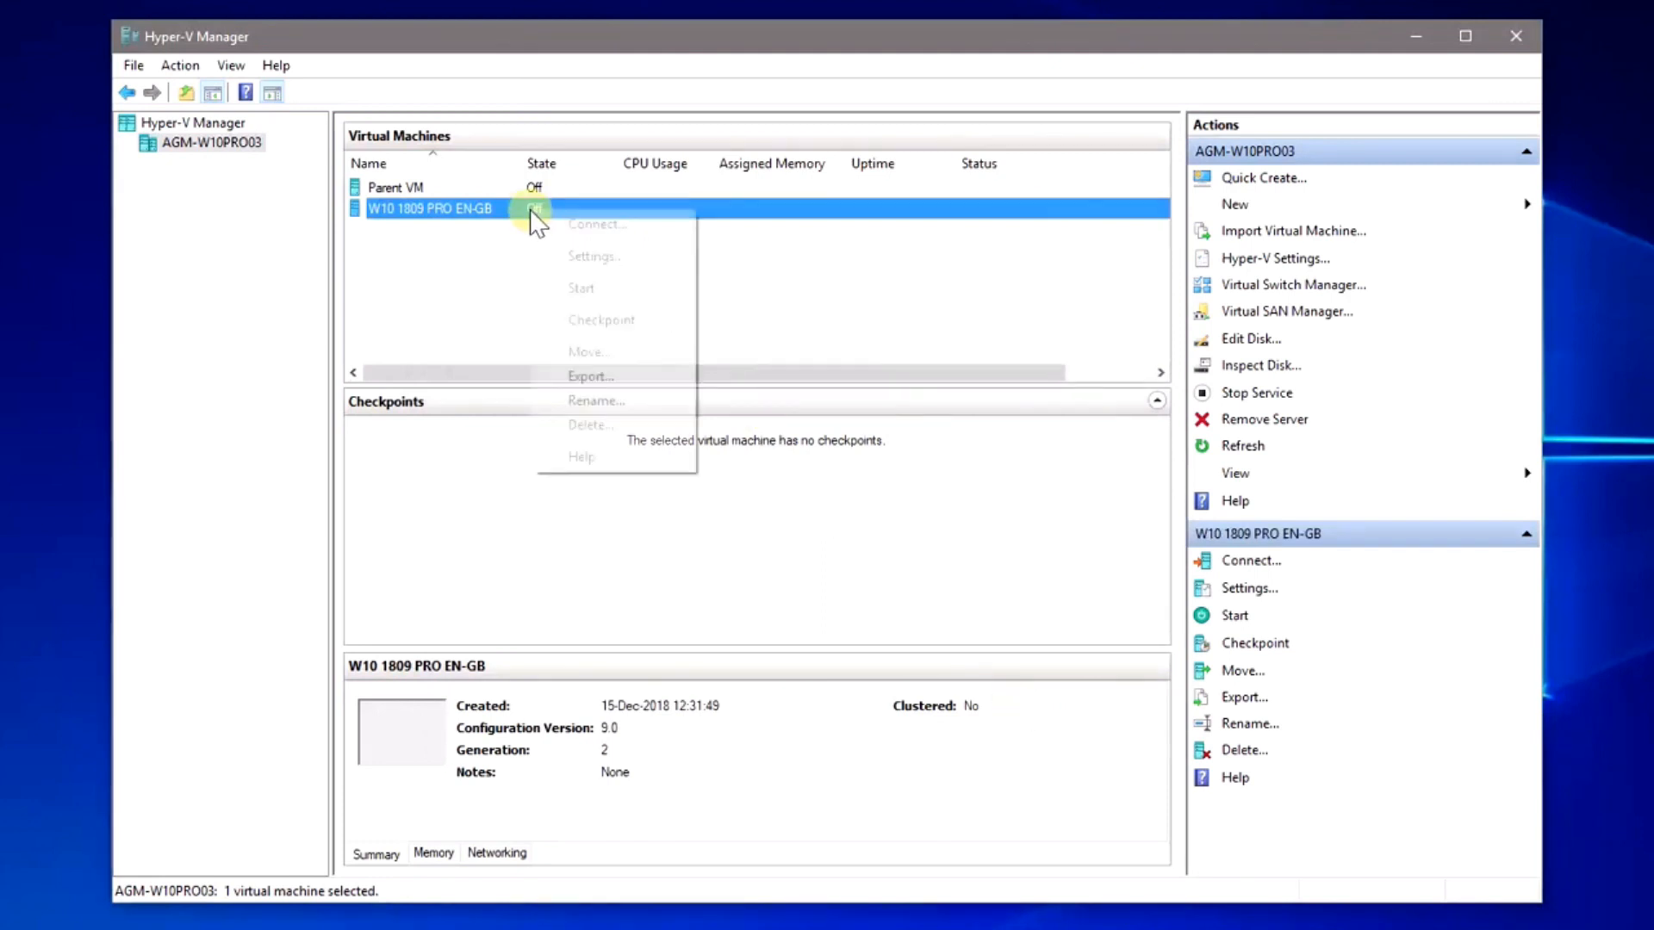
pyautogui.click(578, 258)
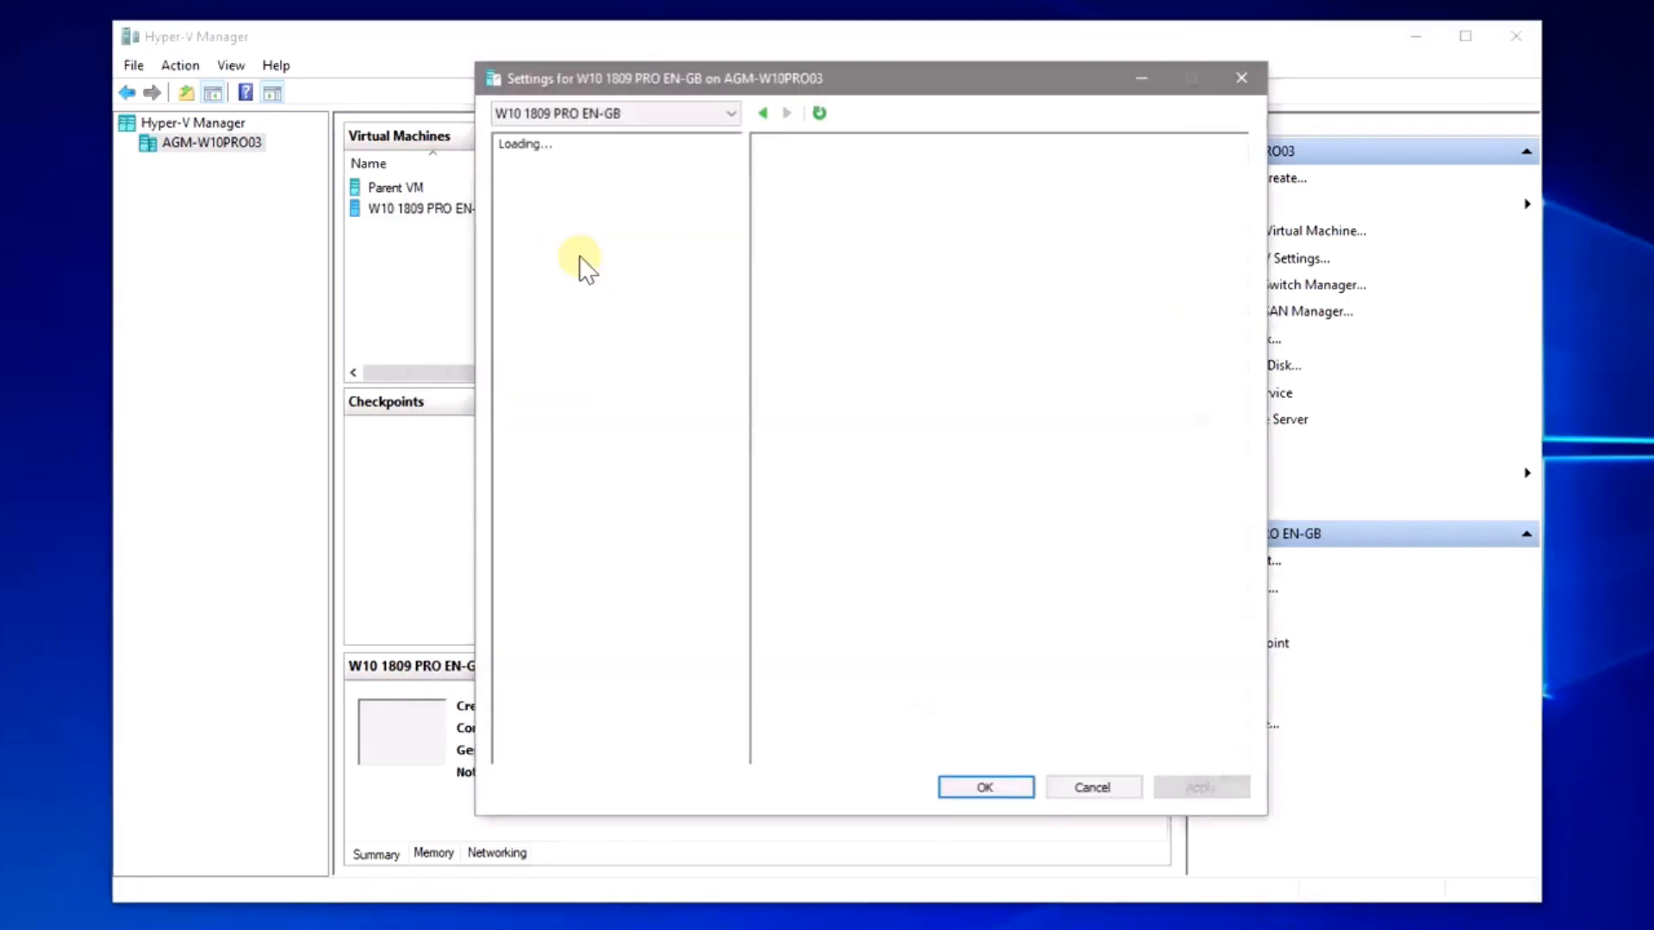
pyautogui.click(570, 225)
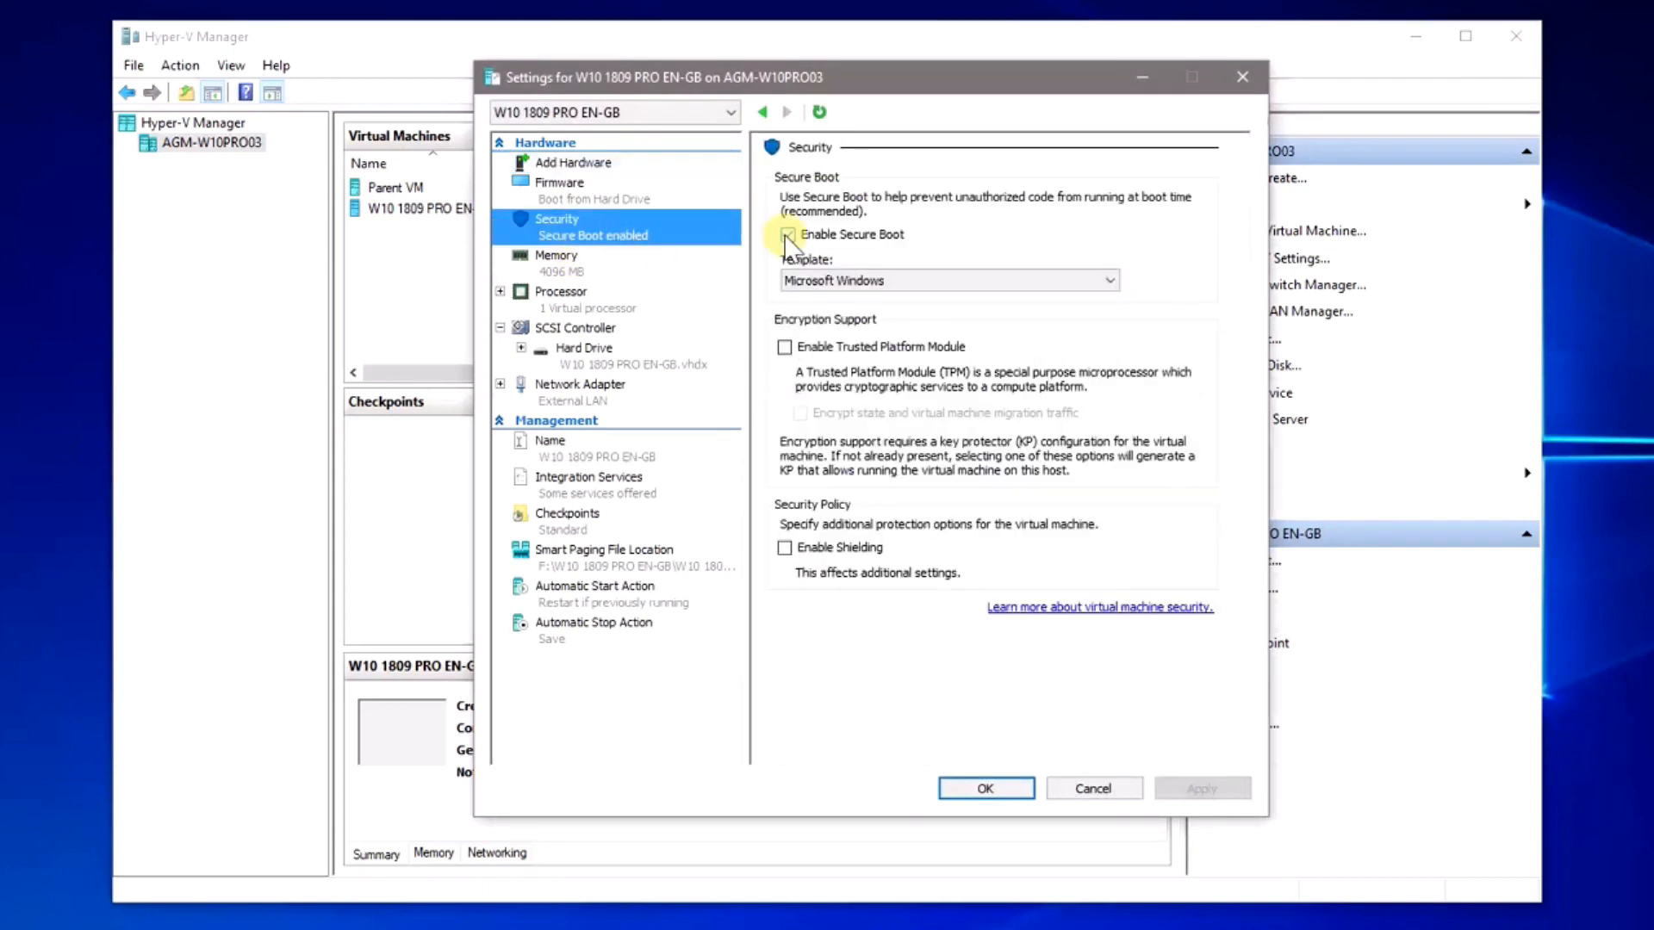
pyautogui.click(787, 234)
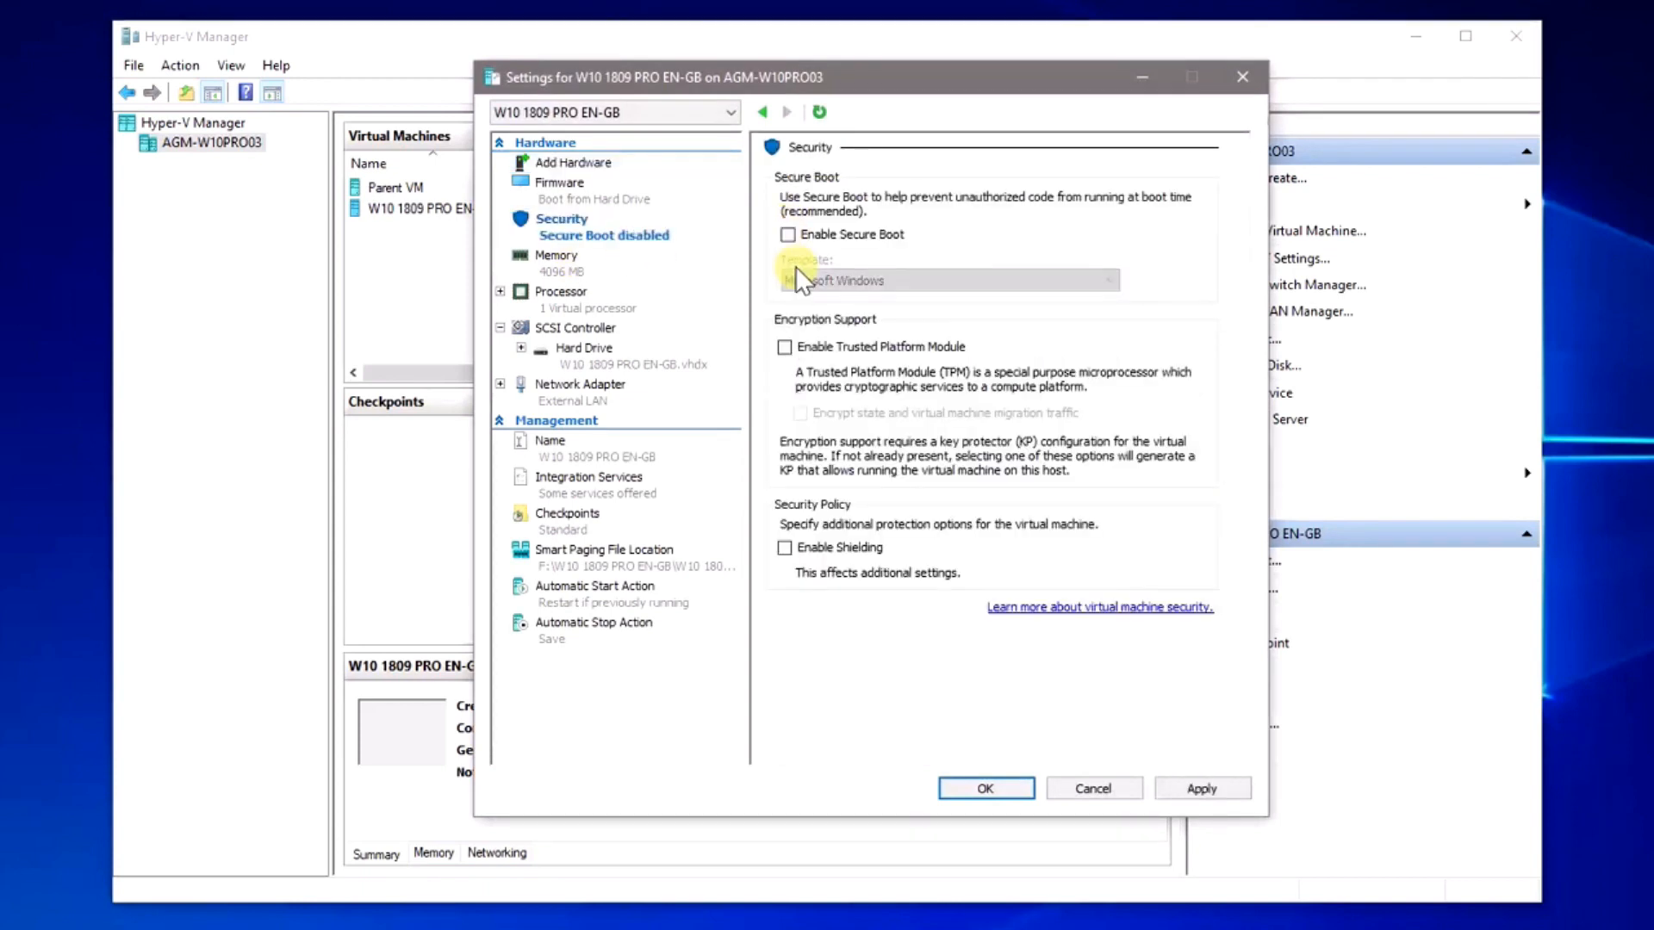
# Set the number of virtual processors to 4 for W10 1809 PRO EN-GB.
pyautogui.click(561, 294)
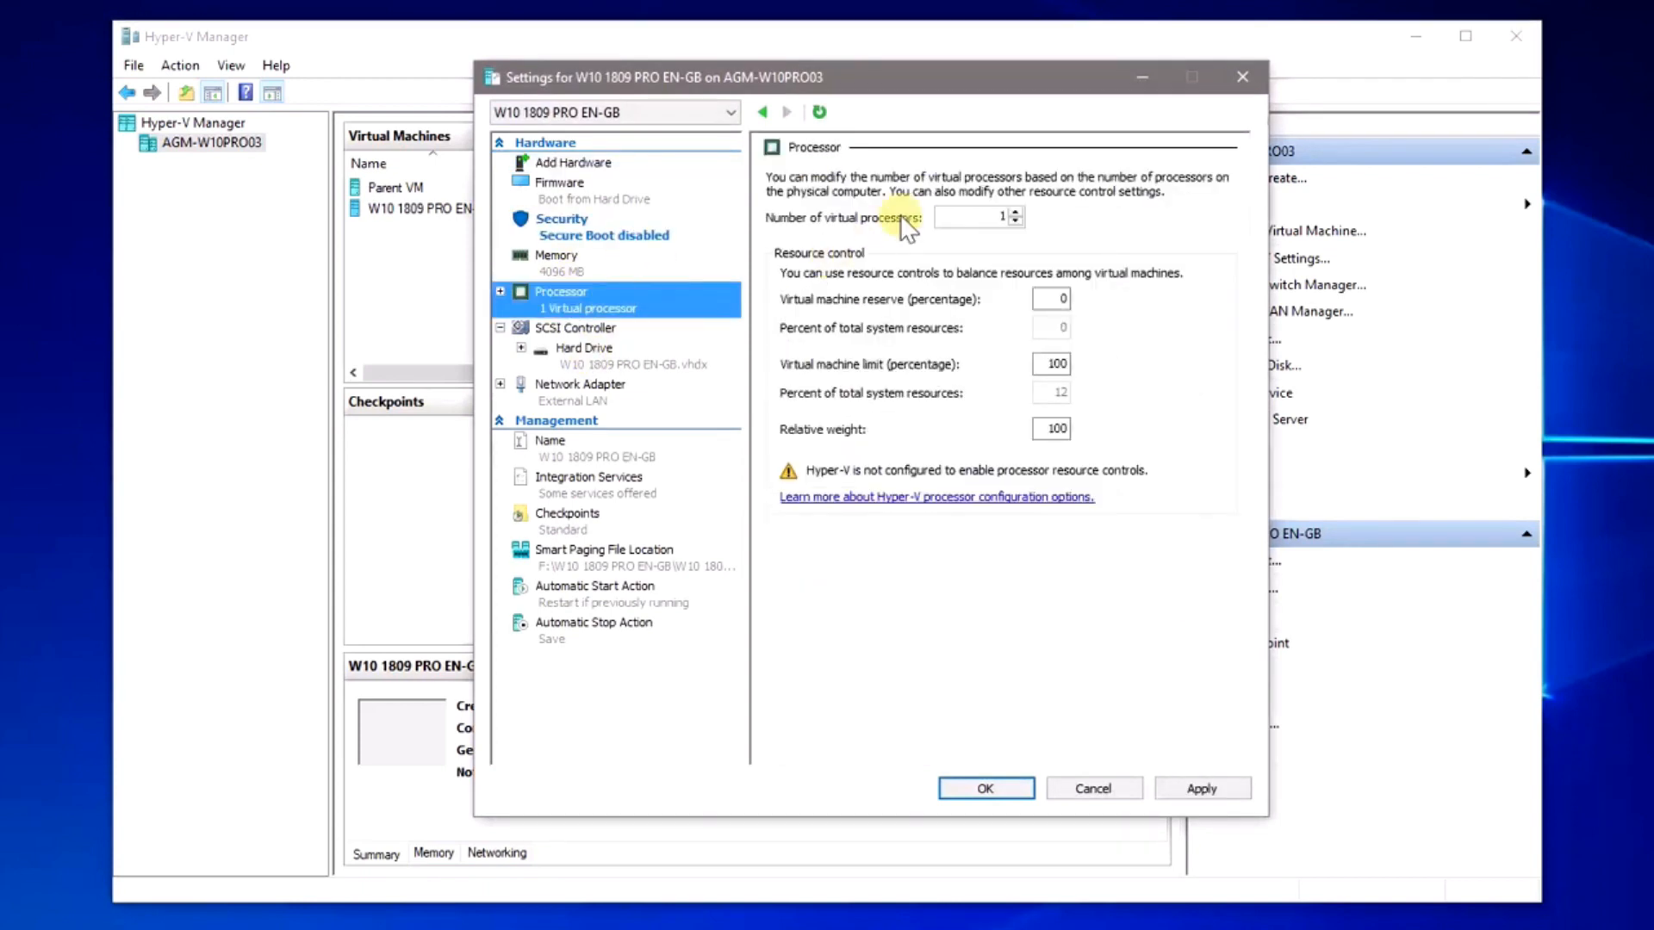
pyautogui.click(1016, 212)
pyautogui.click(1017, 212)
pyautogui.click(1016, 212)
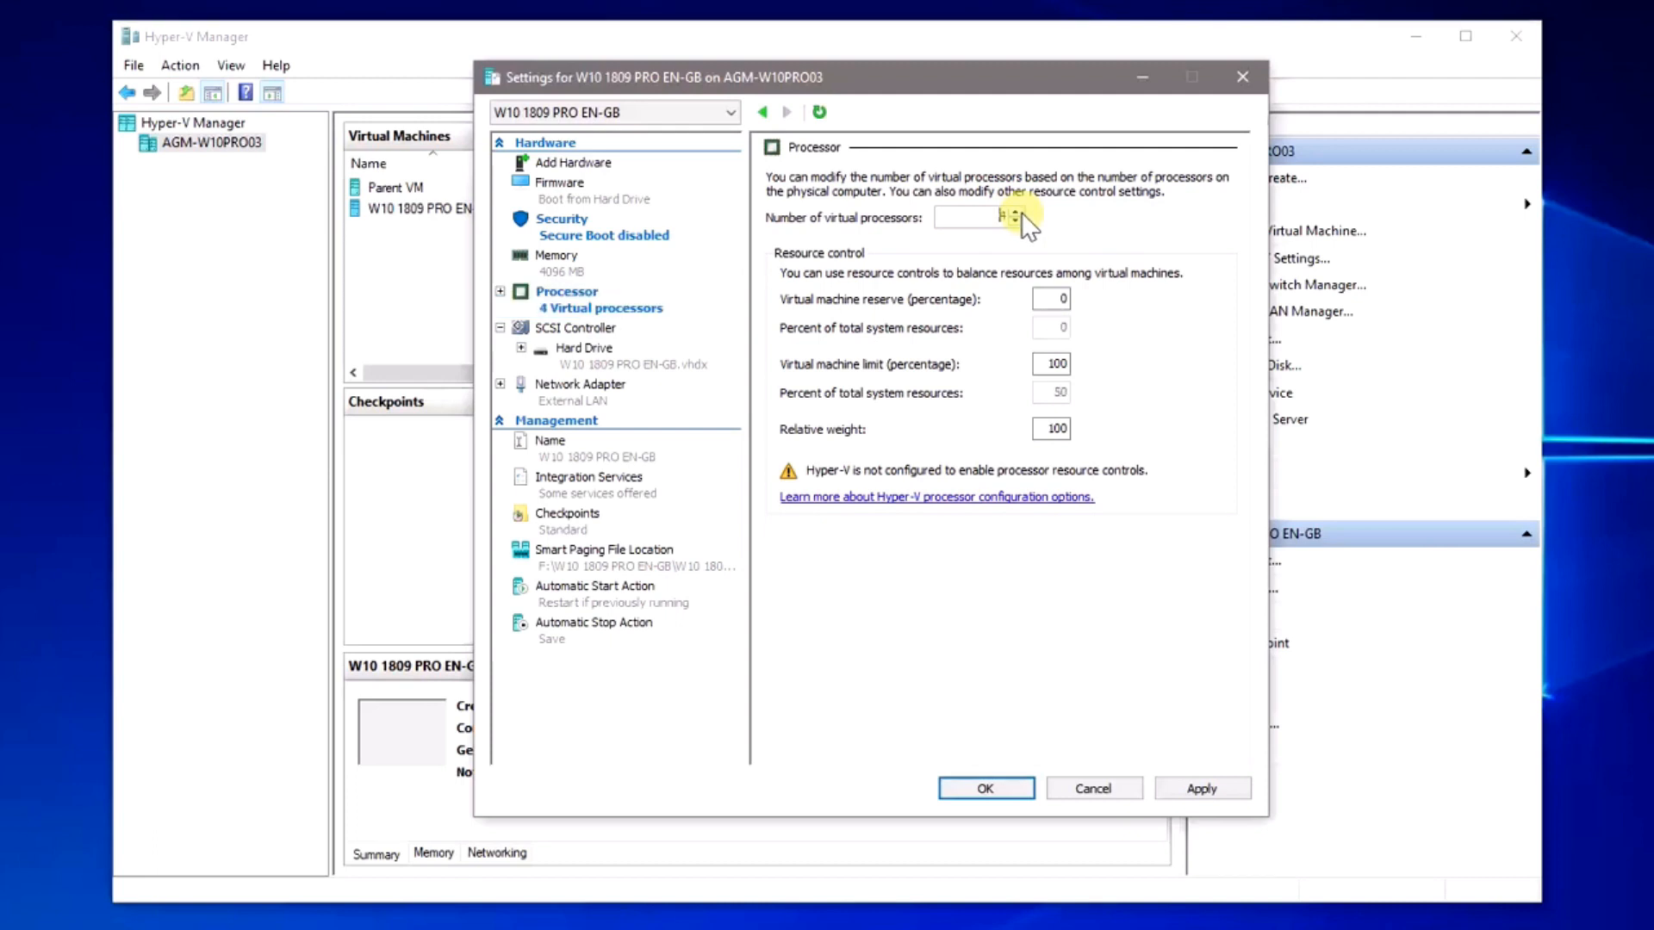
# Turn off automatic checkpoints for W10 1809 PRO EN-GB and save its settings.
pyautogui.click(575, 521)
pyautogui.click(787, 502)
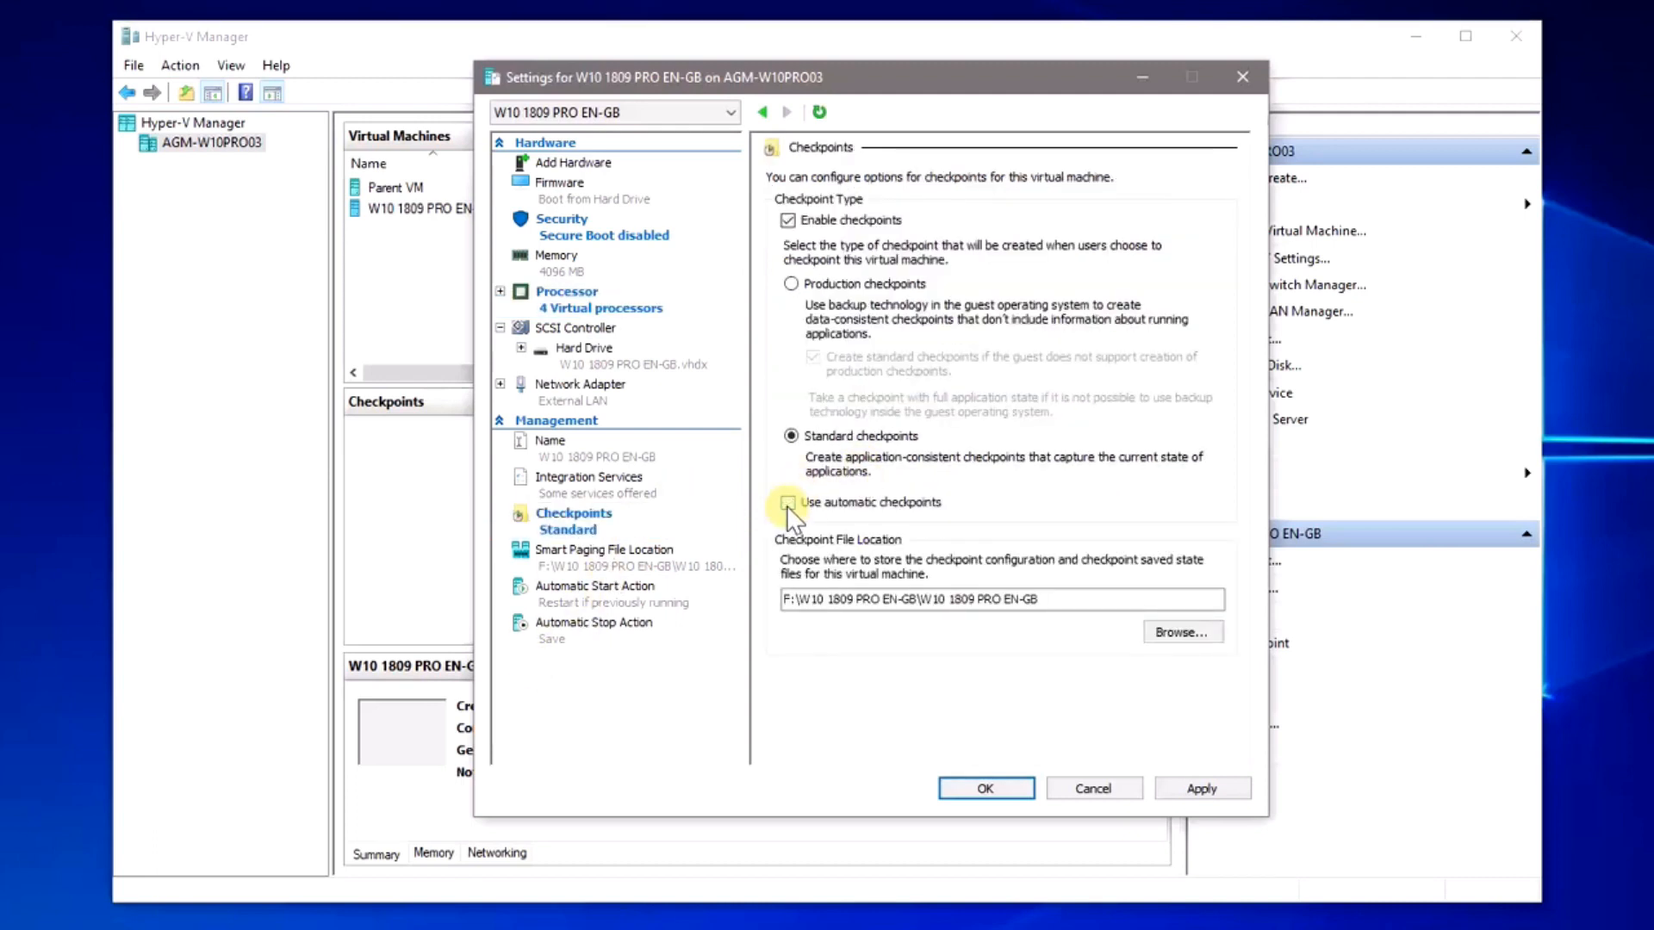
pyautogui.click(989, 788)
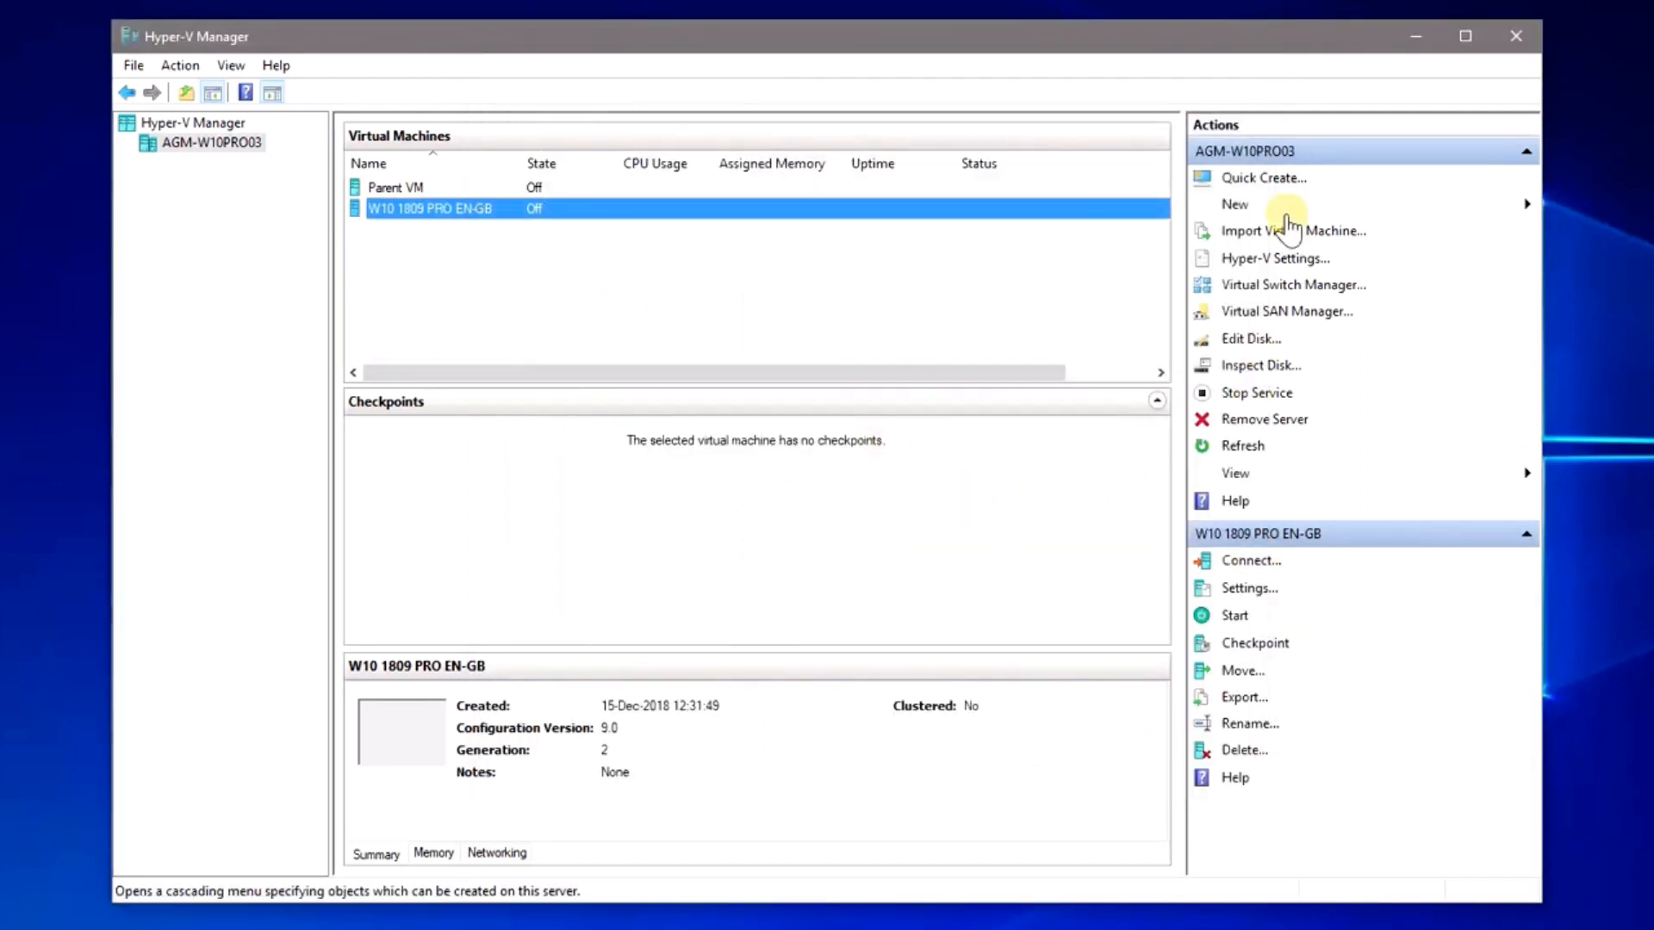
# Start creating another new virtual machine and enter its name, beginning with W10 1.
pyautogui.moveTo(1280, 211)
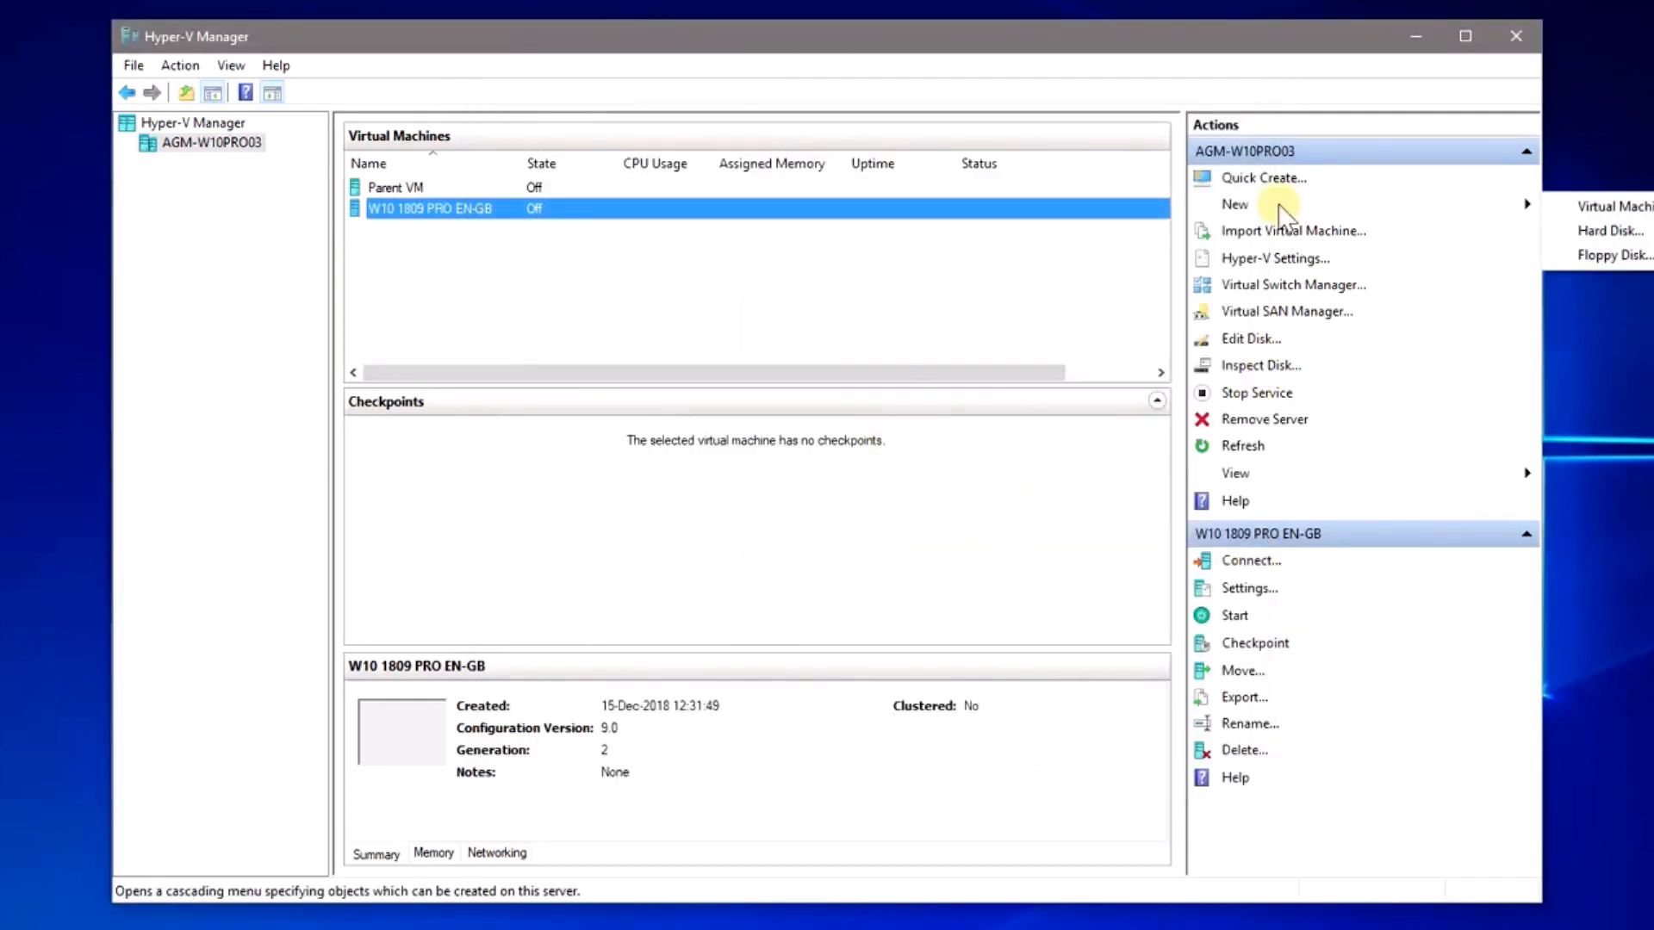
pyautogui.click(1593, 211)
pyautogui.click(945, 703)
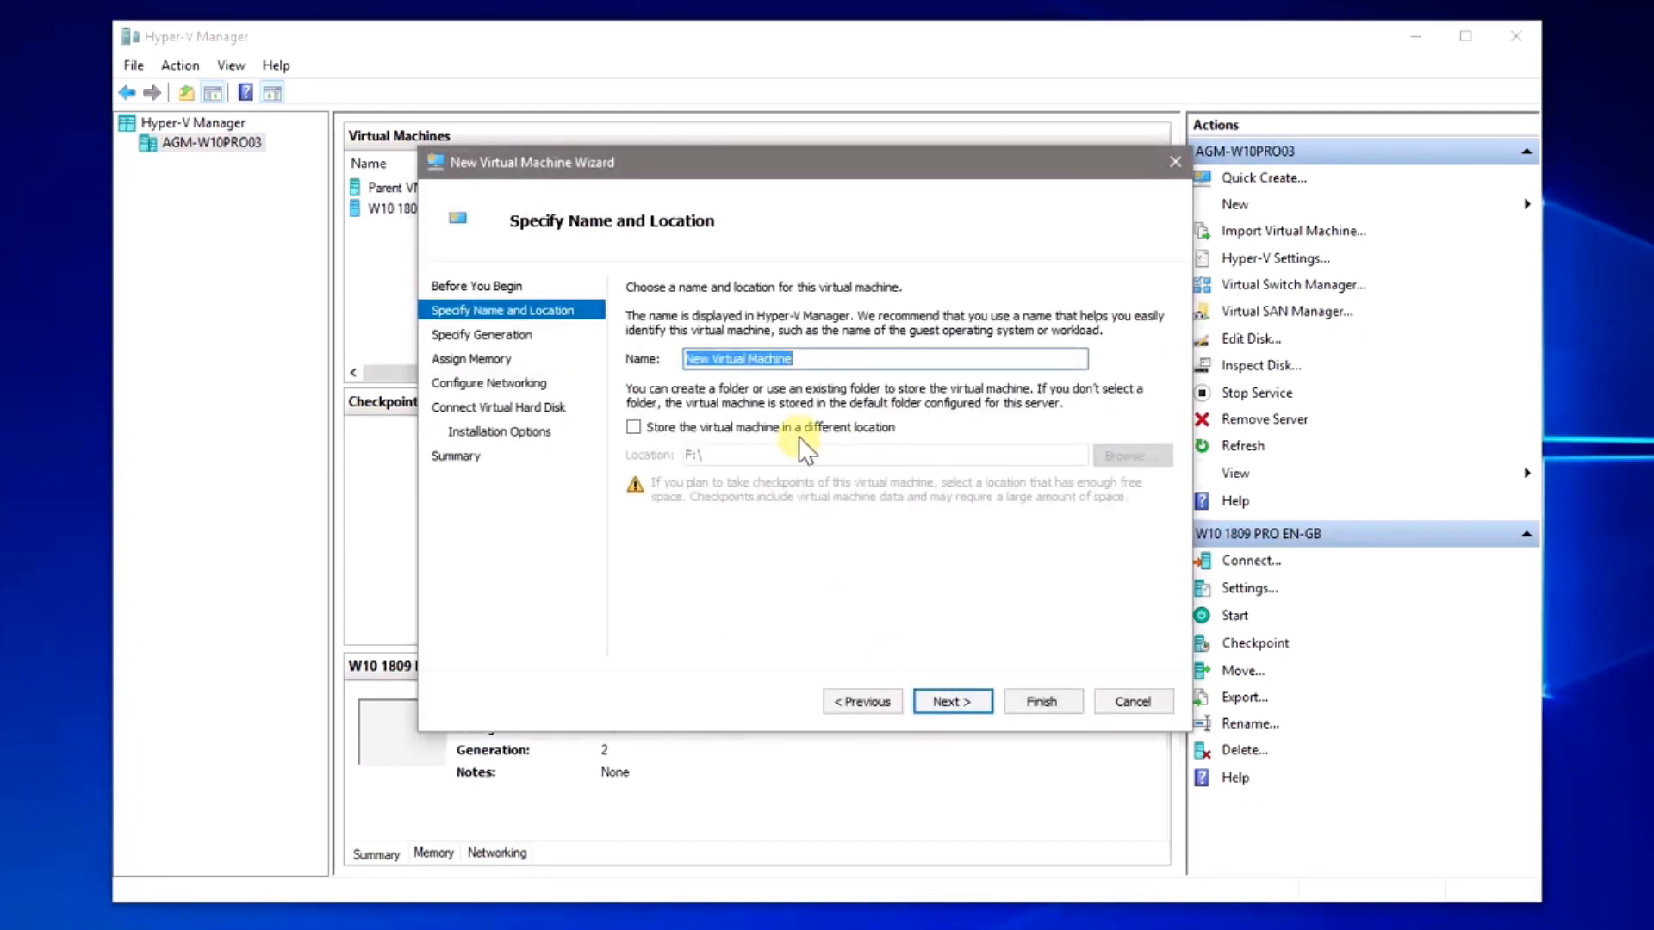
pyautogui.write('W10 1')
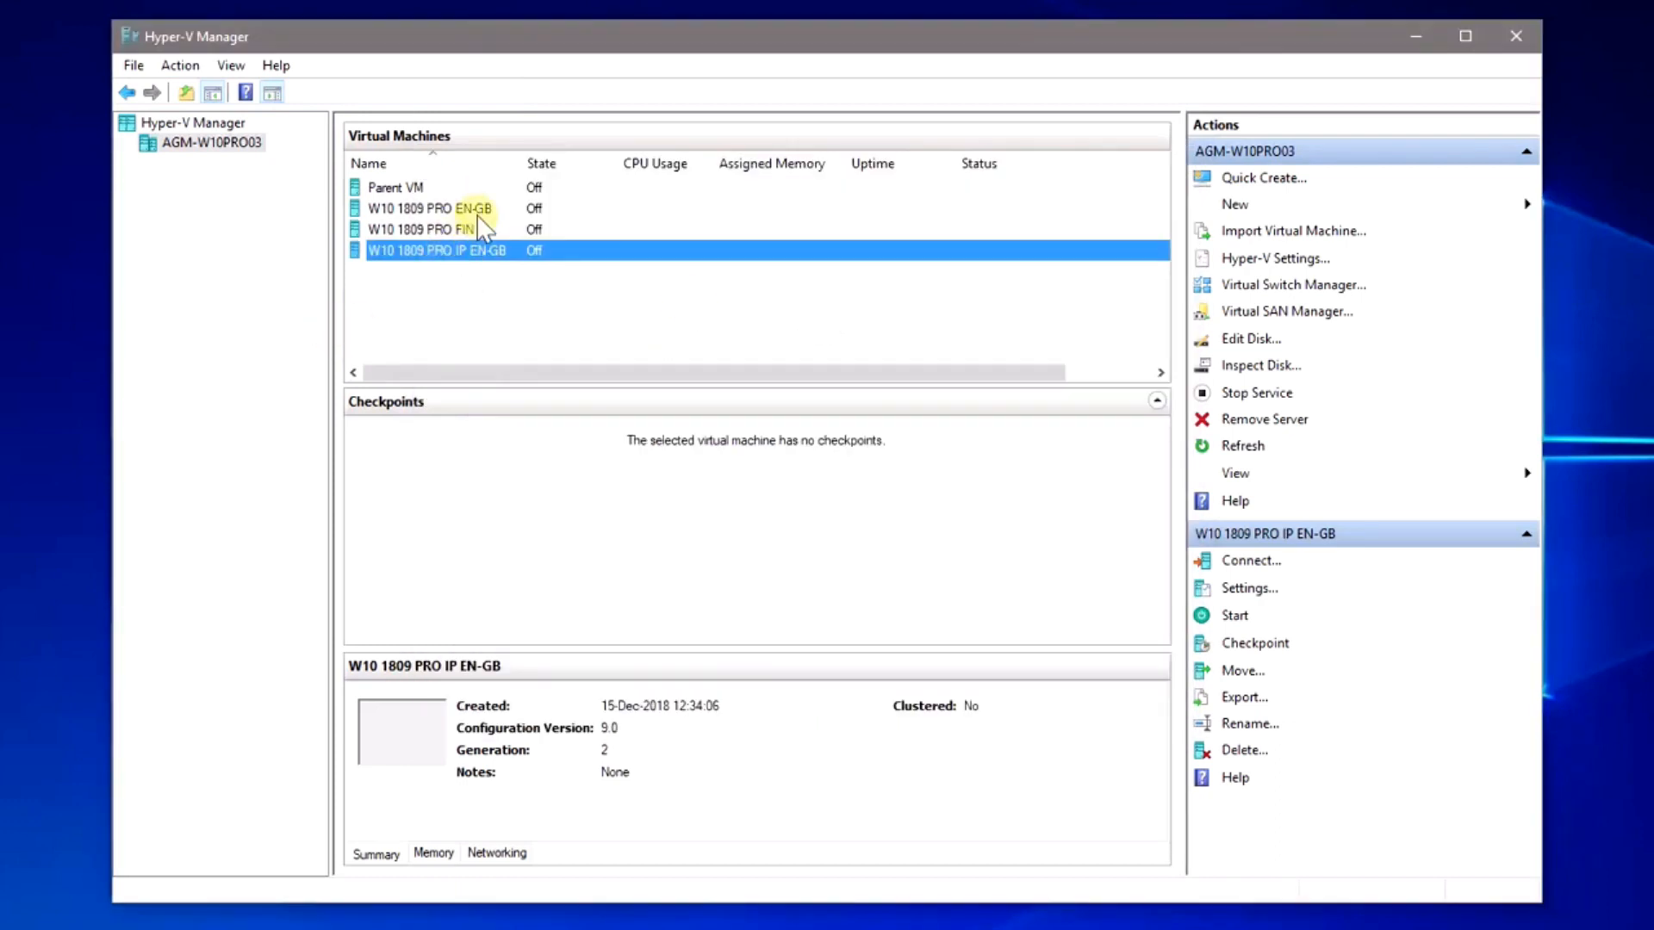
# Connect to the W10 1809 PRO EN-GB virtual machine, start it and minimize the Hyper-V Manager window.
pyautogui.click(476, 211)
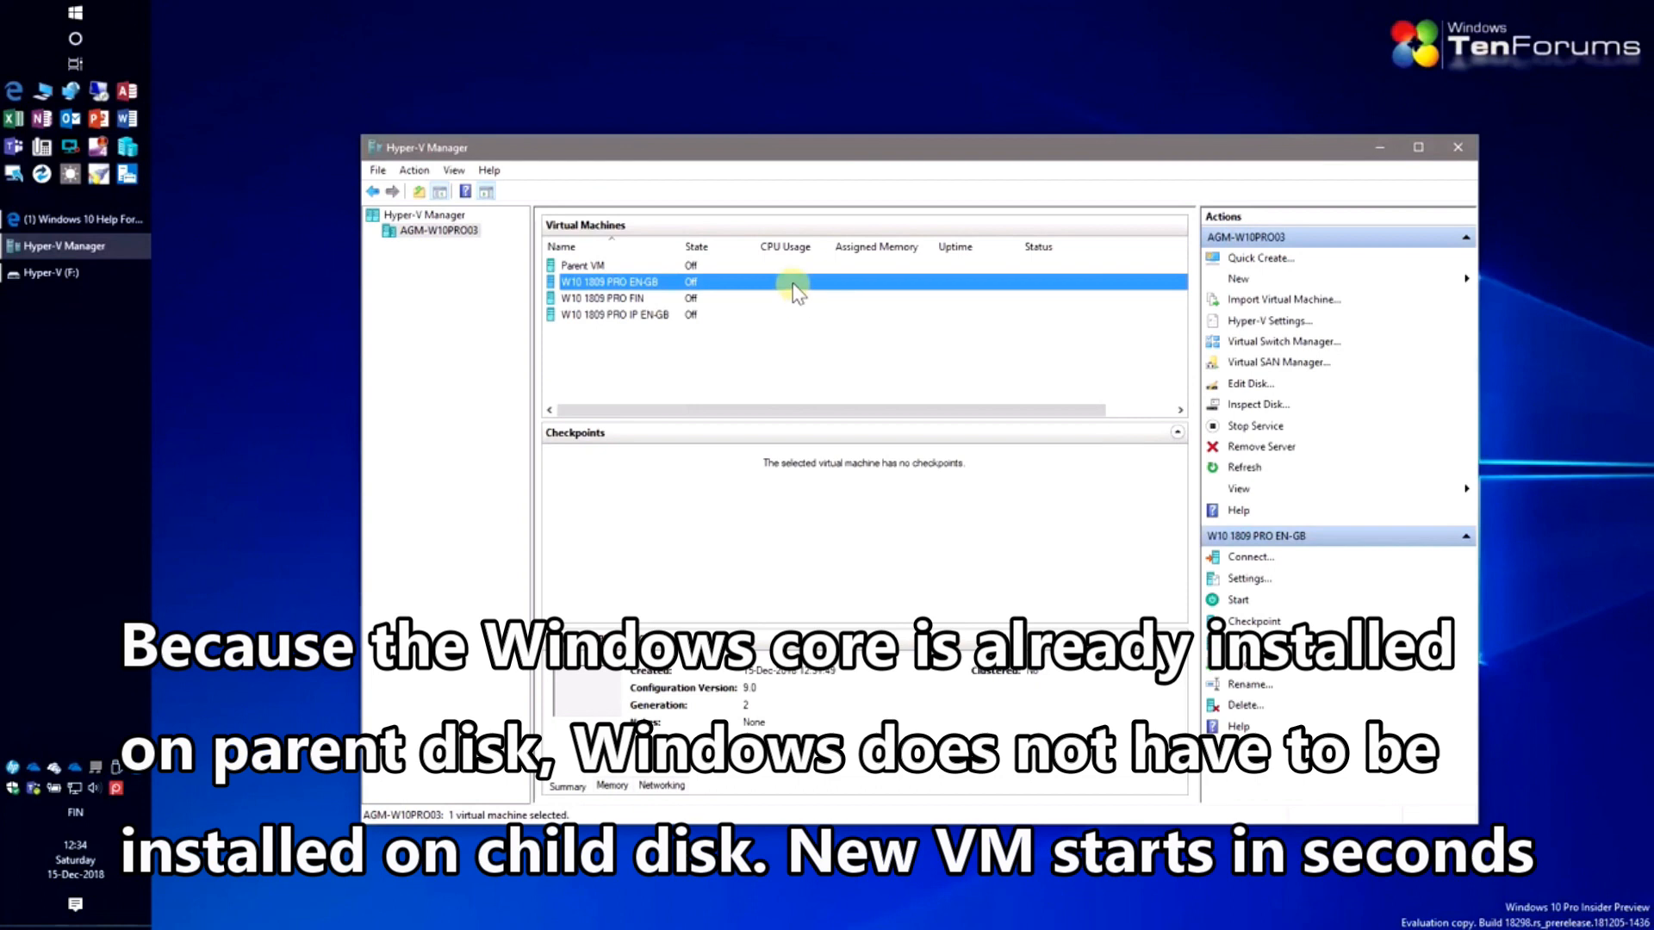
pyautogui.rightClick(794, 291)
pyautogui.click(819, 294)
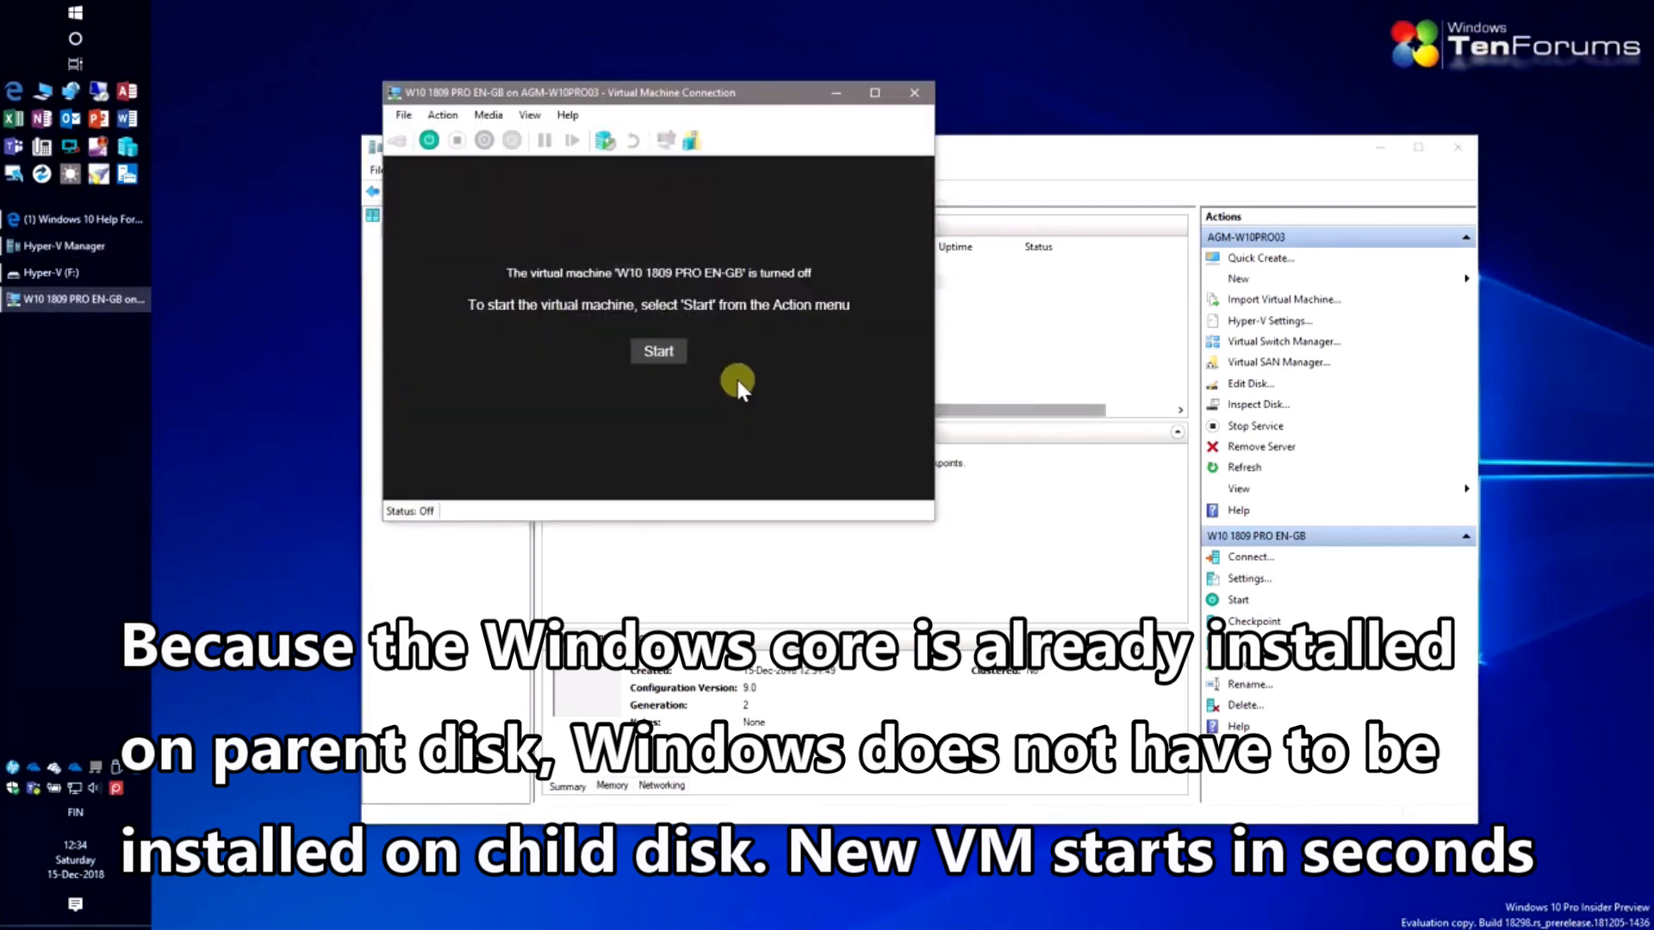
pyautogui.click(670, 364)
pyautogui.click(1378, 151)
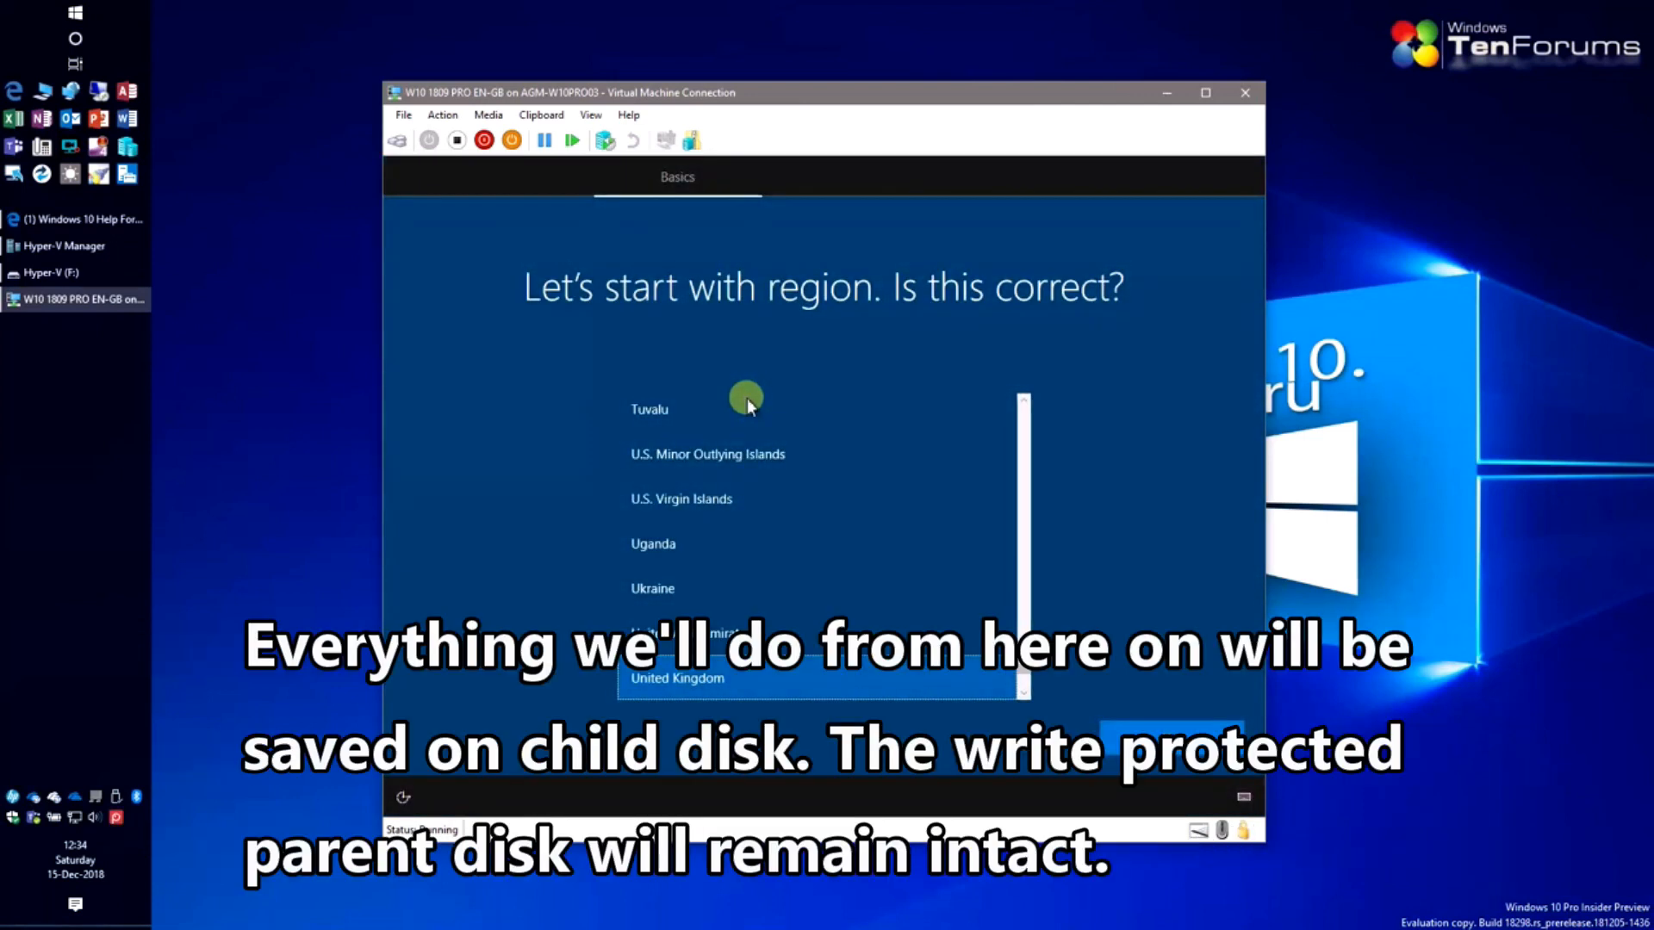
# Accept United Kingdom as the region in Windows setup, choose the keyboard layout and skip adding a second one.
pyautogui.click(1200, 732)
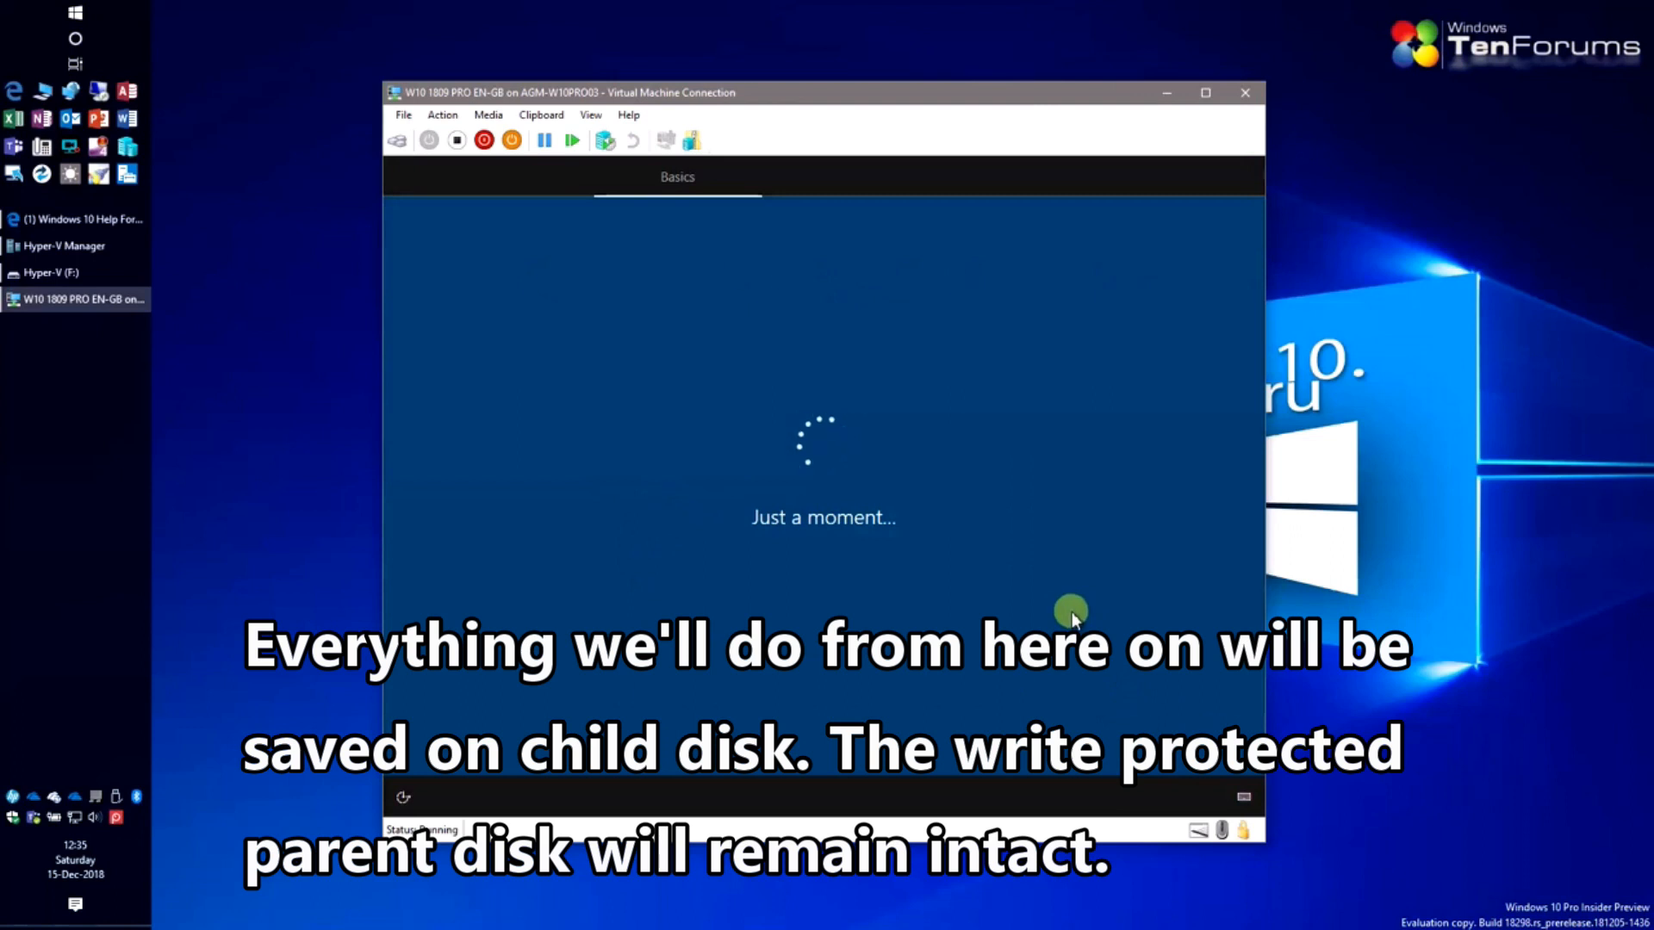
pyautogui.scroll(-2, 823, 574)
pyautogui.scroll(-10, 794, 571)
pyautogui.scroll(1, 726, 544)
pyautogui.click(700, 504)
pyautogui.click(1187, 737)
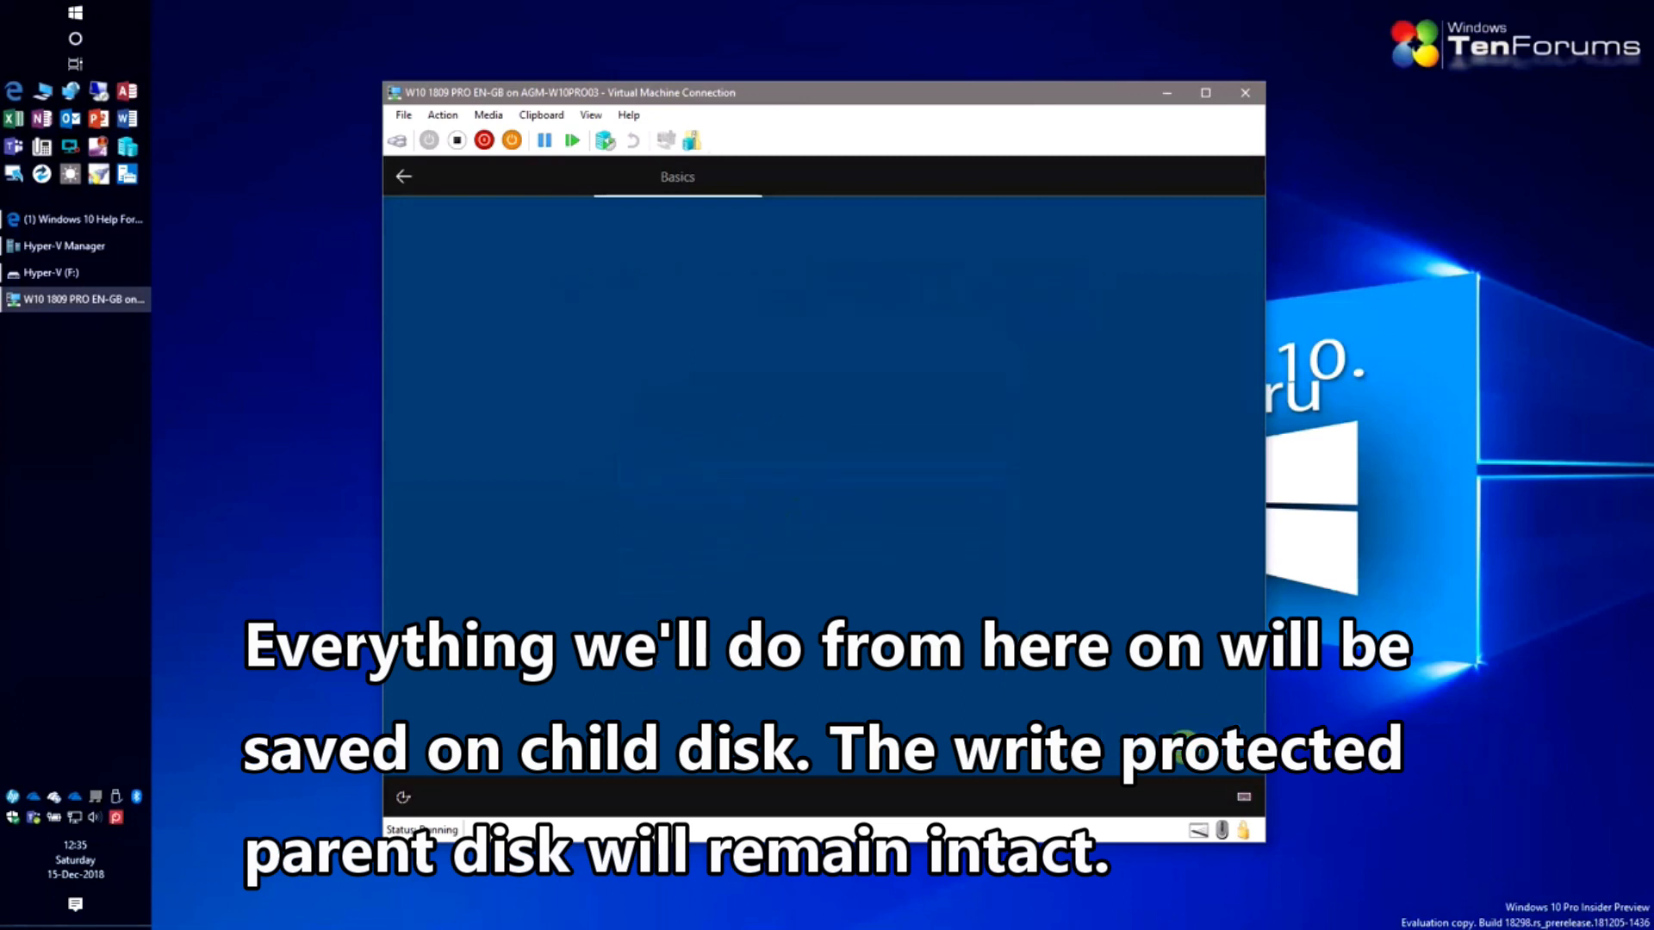
pyautogui.click(1185, 737)
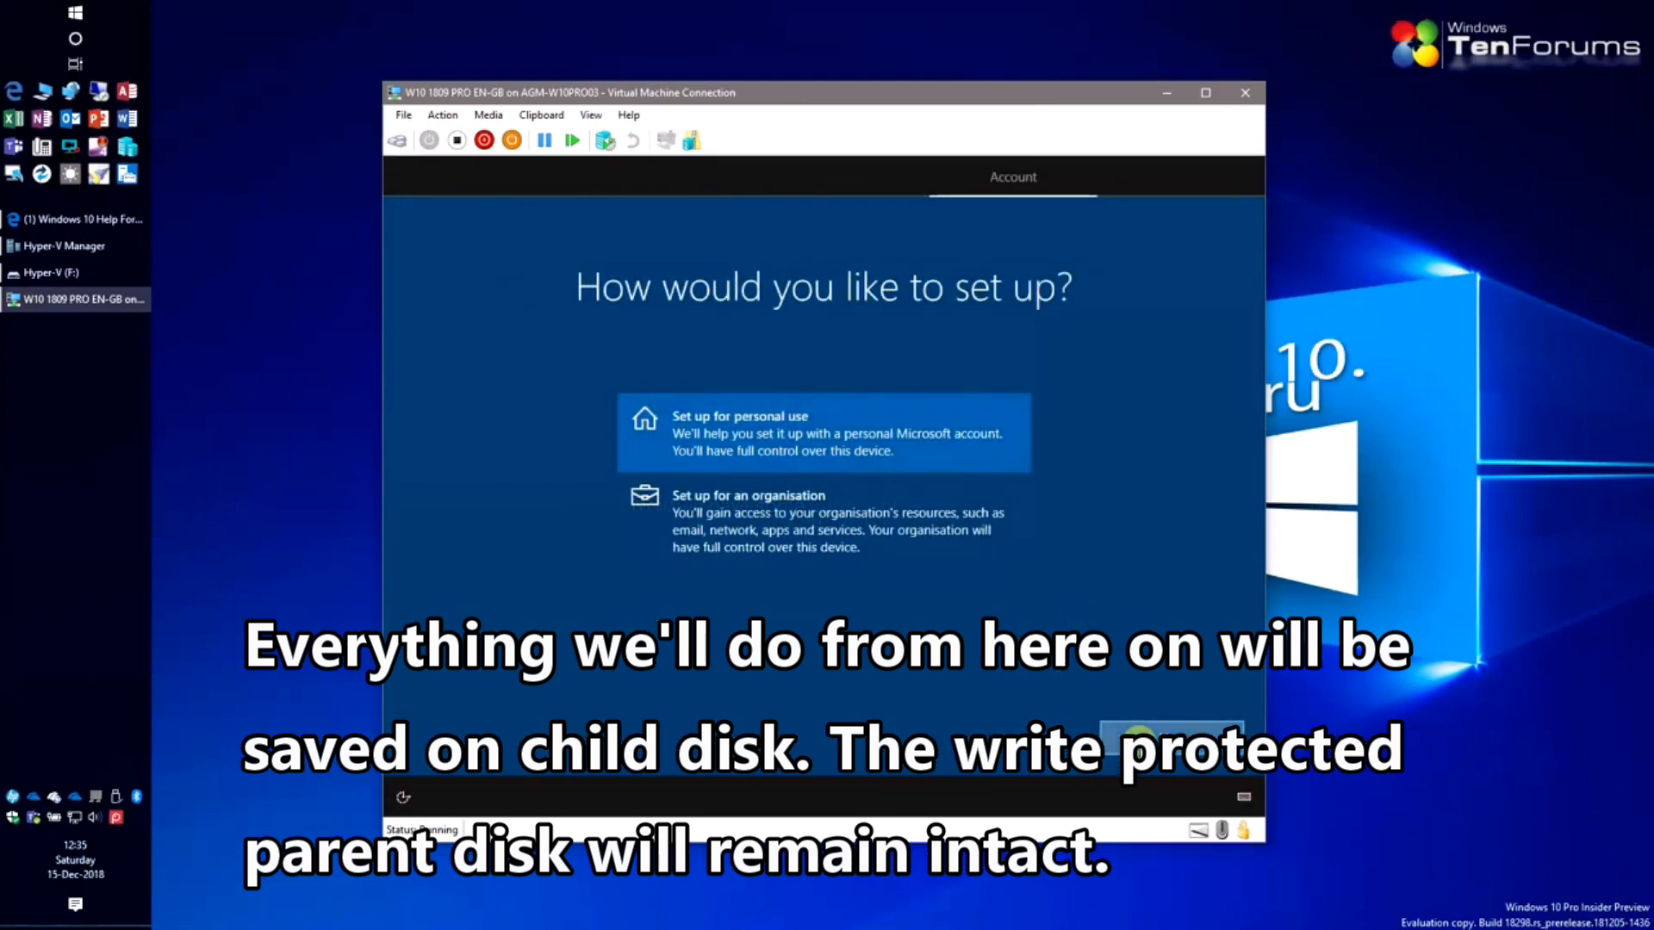
# Set up Windows for personal use with an offline account, declining Microsoft sign-in and entering the user's name.
pyautogui.click(1138, 738)
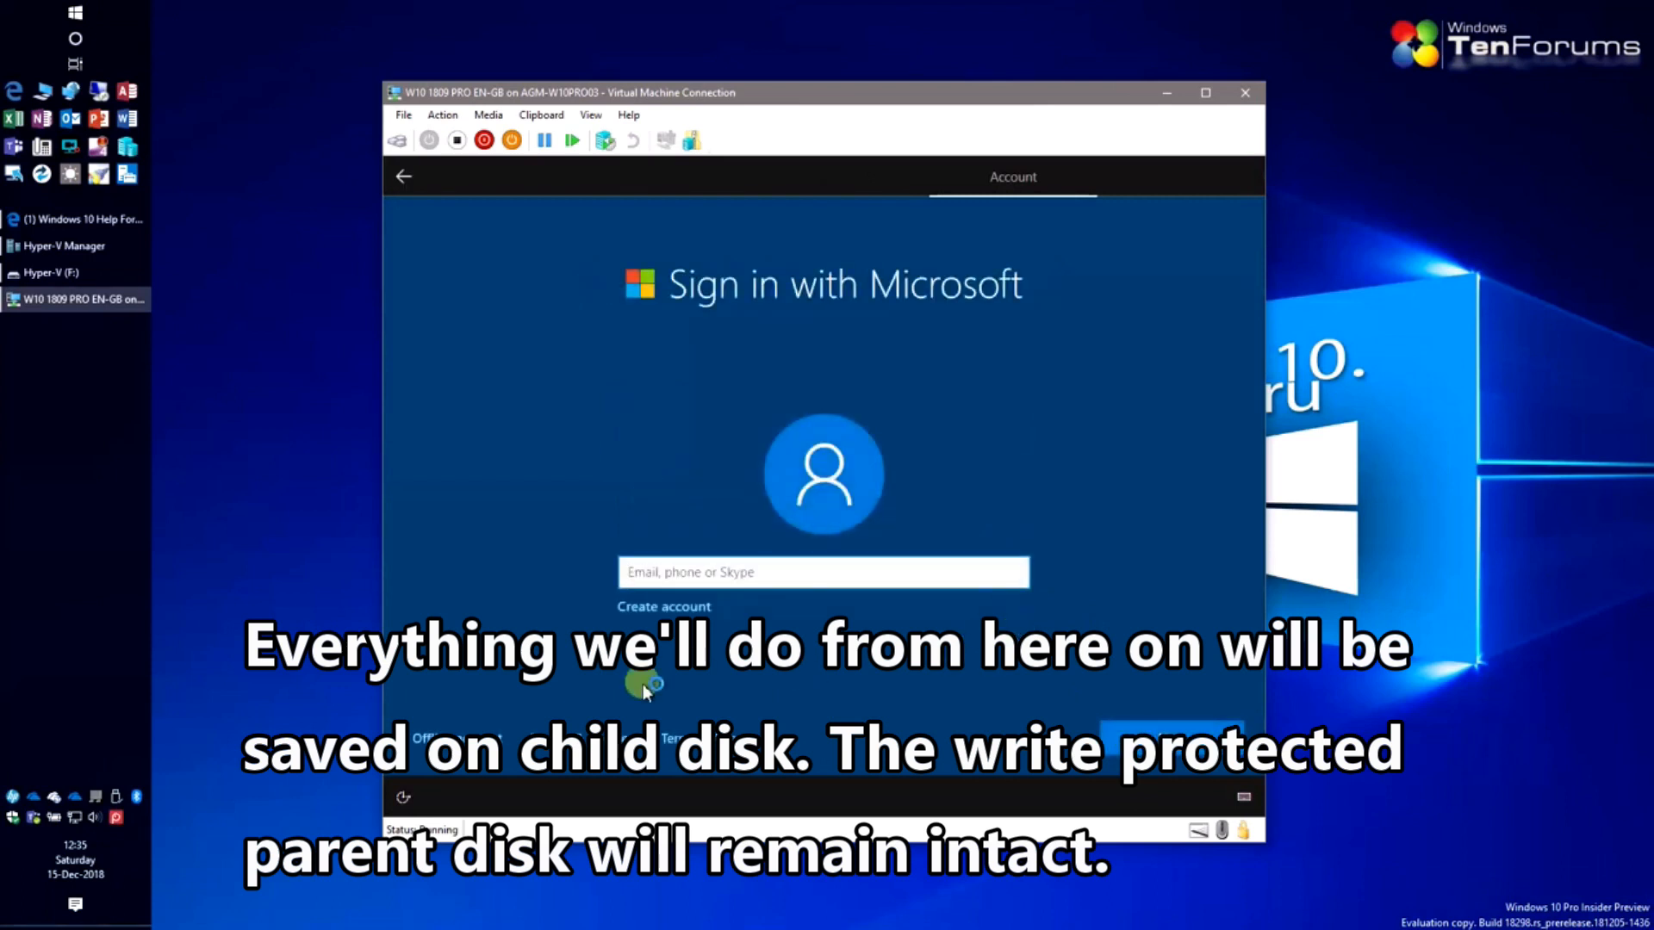
pyautogui.click(456, 738)
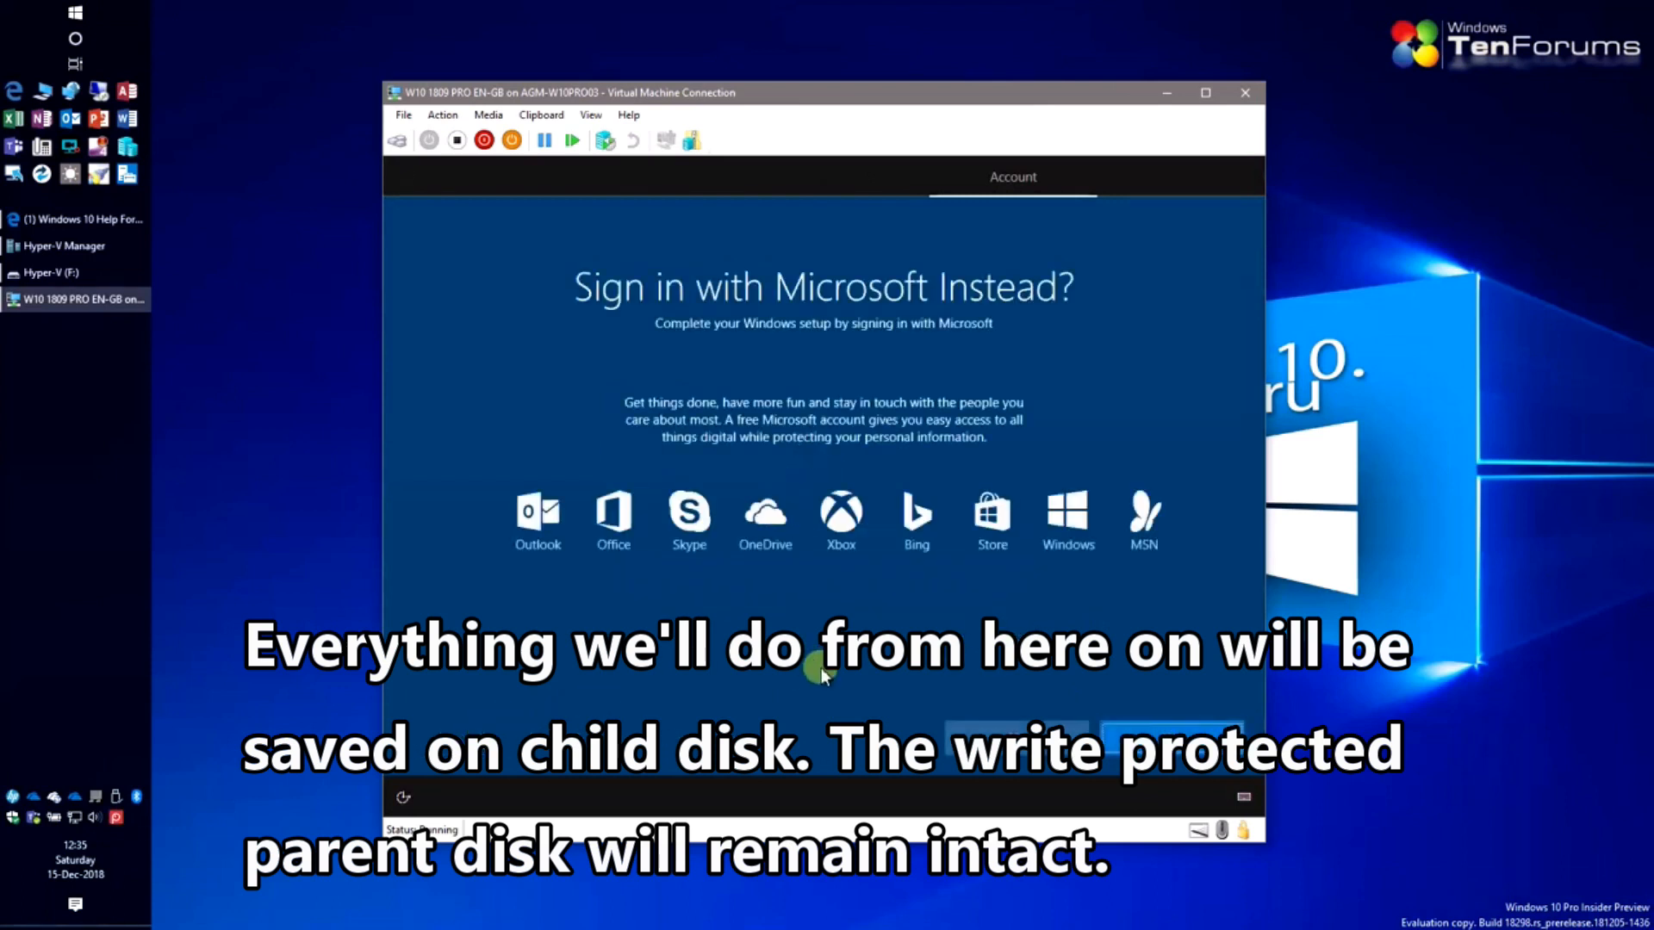
pyautogui.click(989, 746)
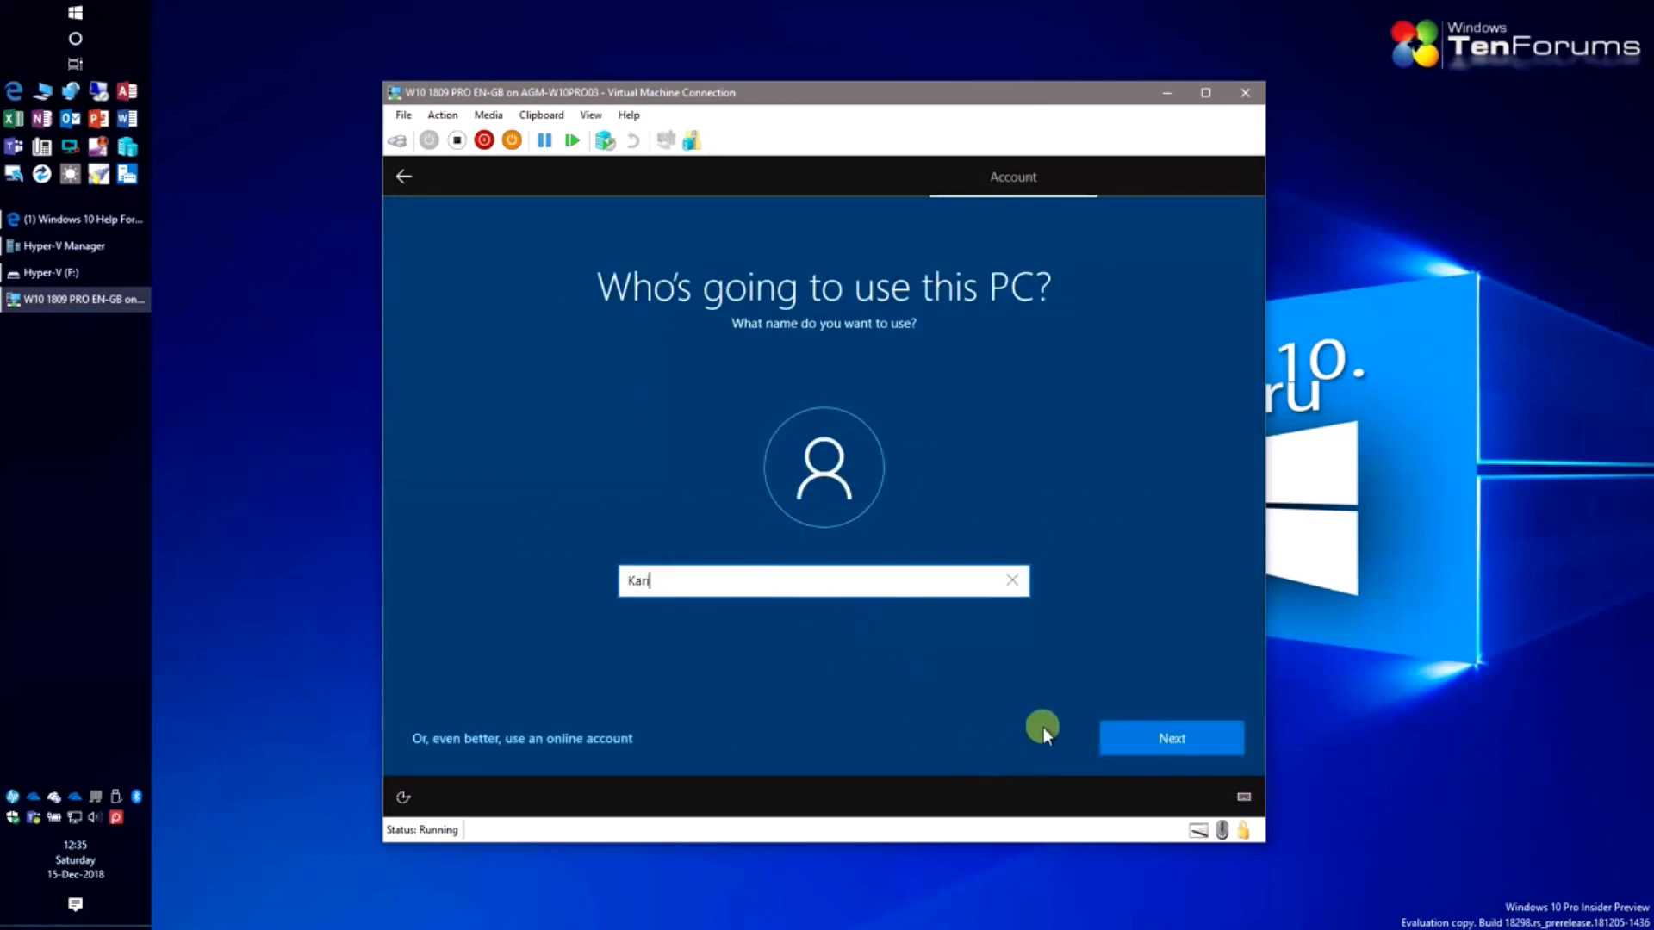
pyautogui.click(1178, 735)
pyautogui.click(1180, 736)
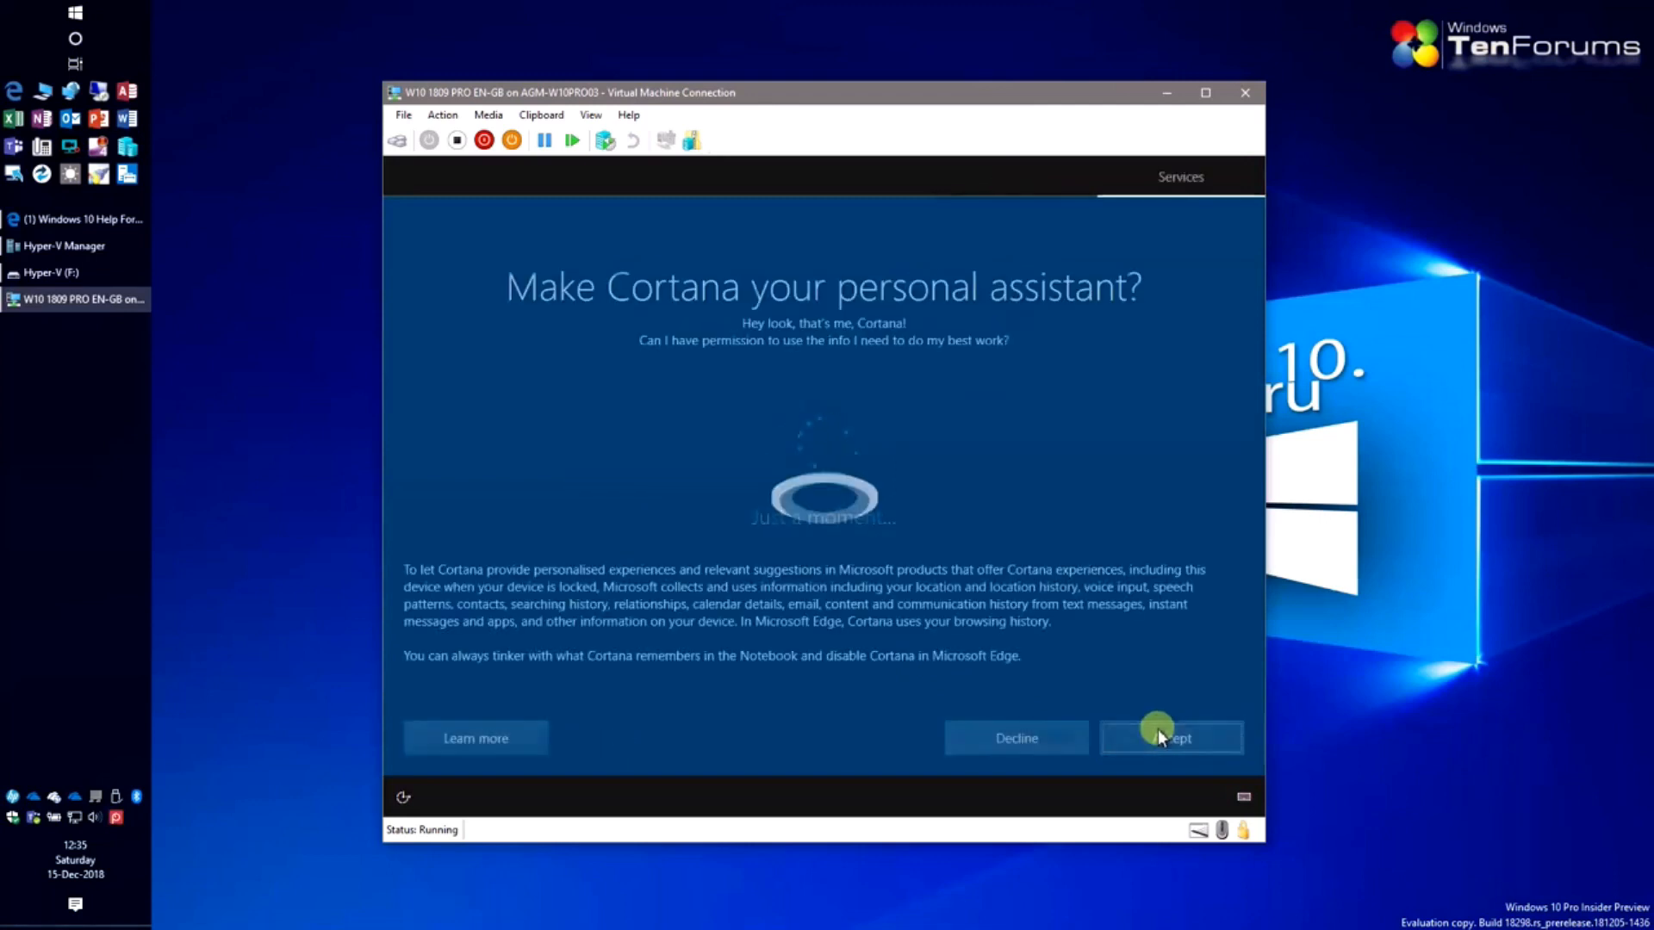
# Accept Cortana and activity history in Windows setup, and choose not to use online speech recognition.
pyautogui.click(1160, 739)
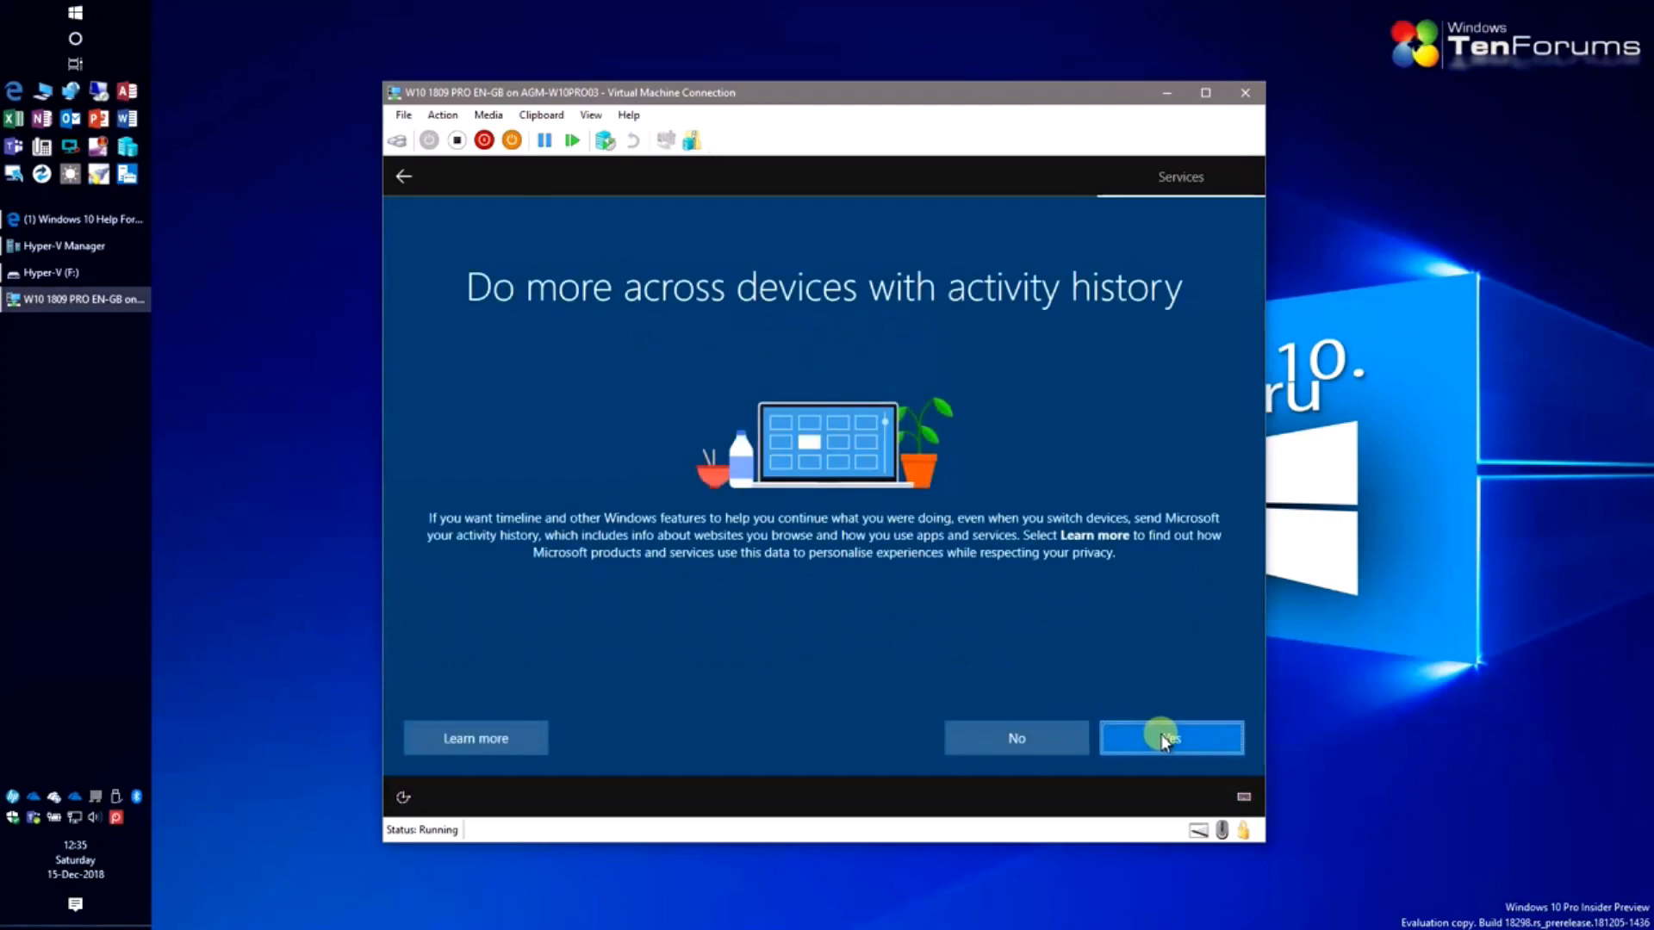
pyautogui.click(1162, 738)
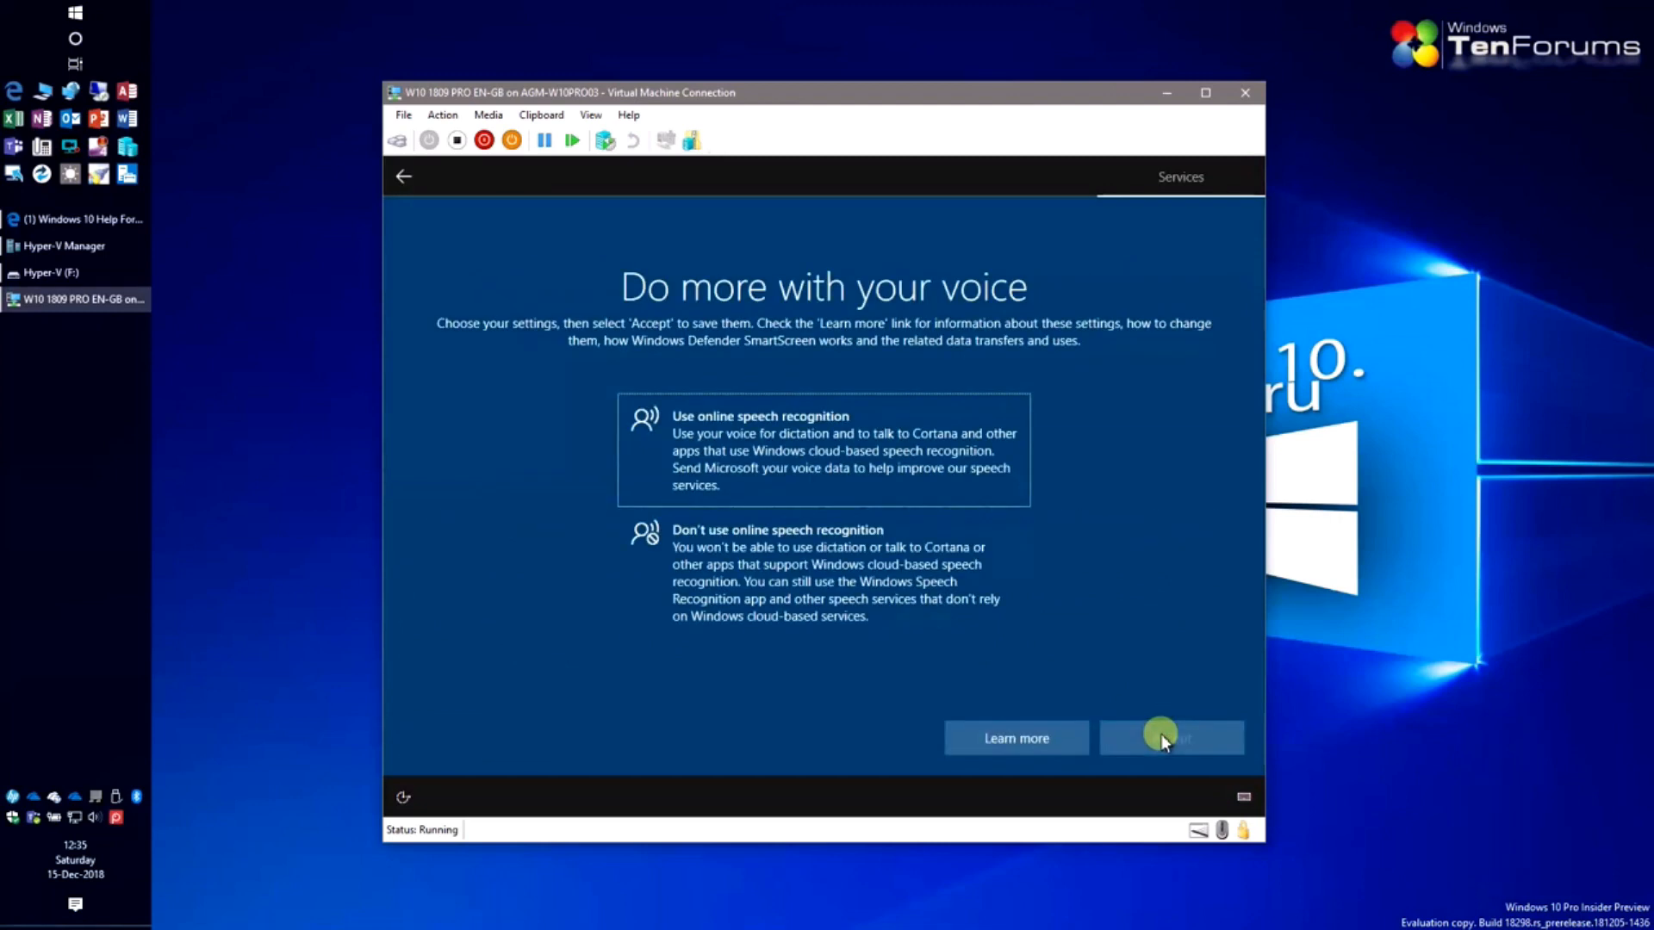
pyautogui.click(913, 590)
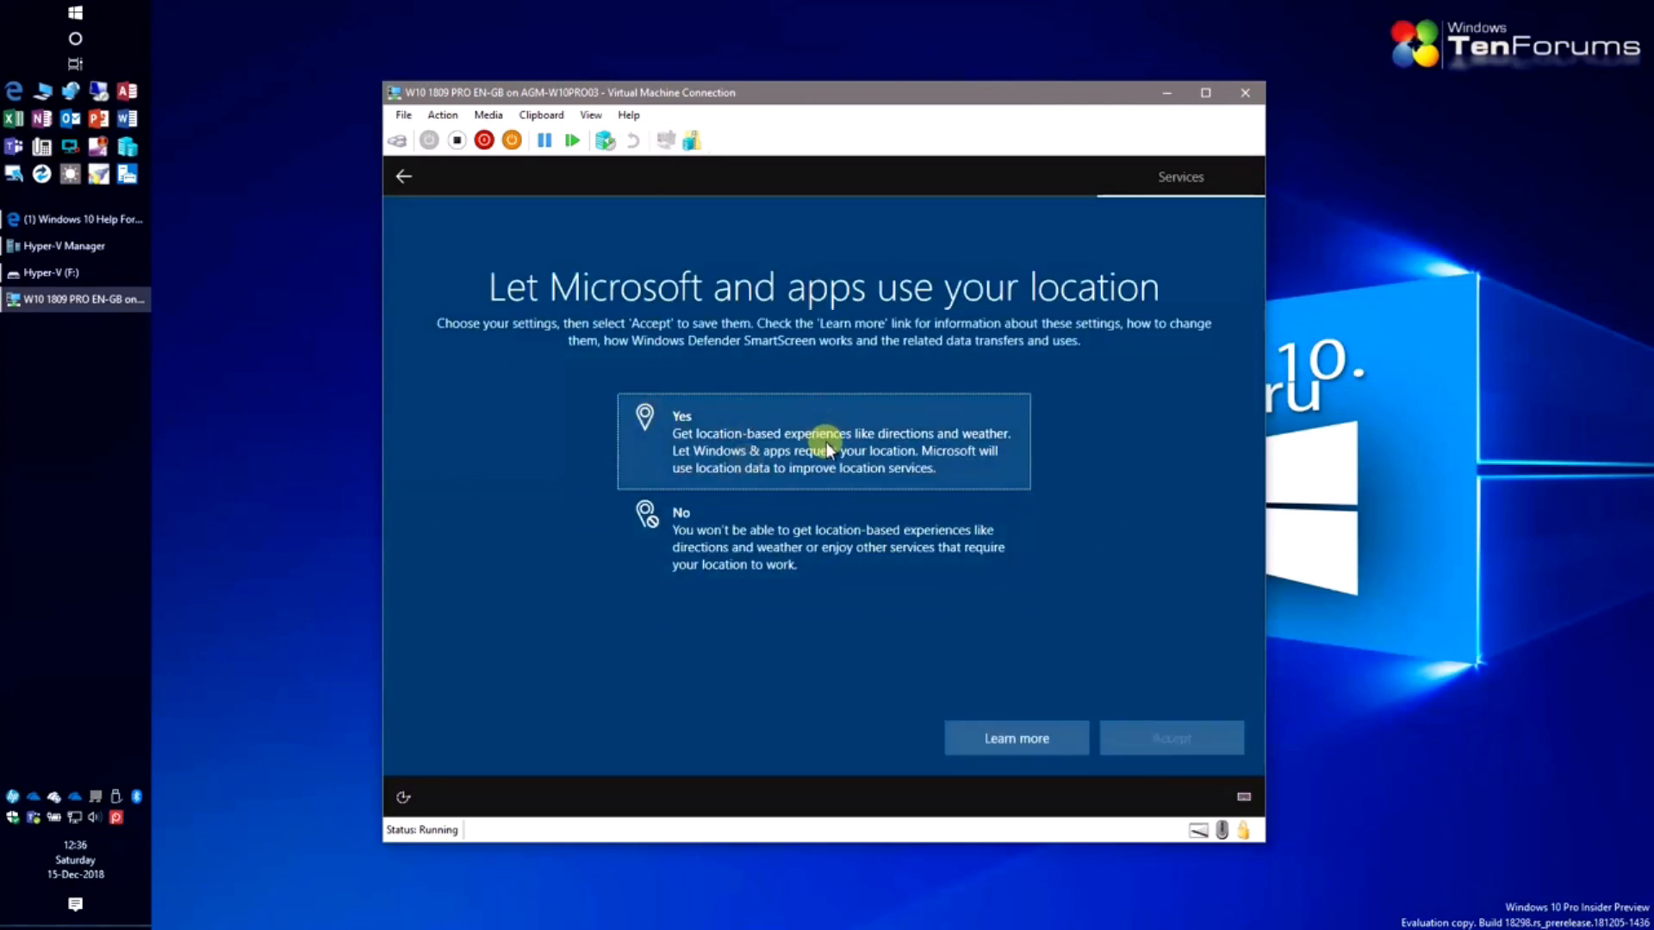
# Allow Microsoft and apps to use the location, and decline Find my device.
pyautogui.click(825, 442)
pyautogui.click(1133, 742)
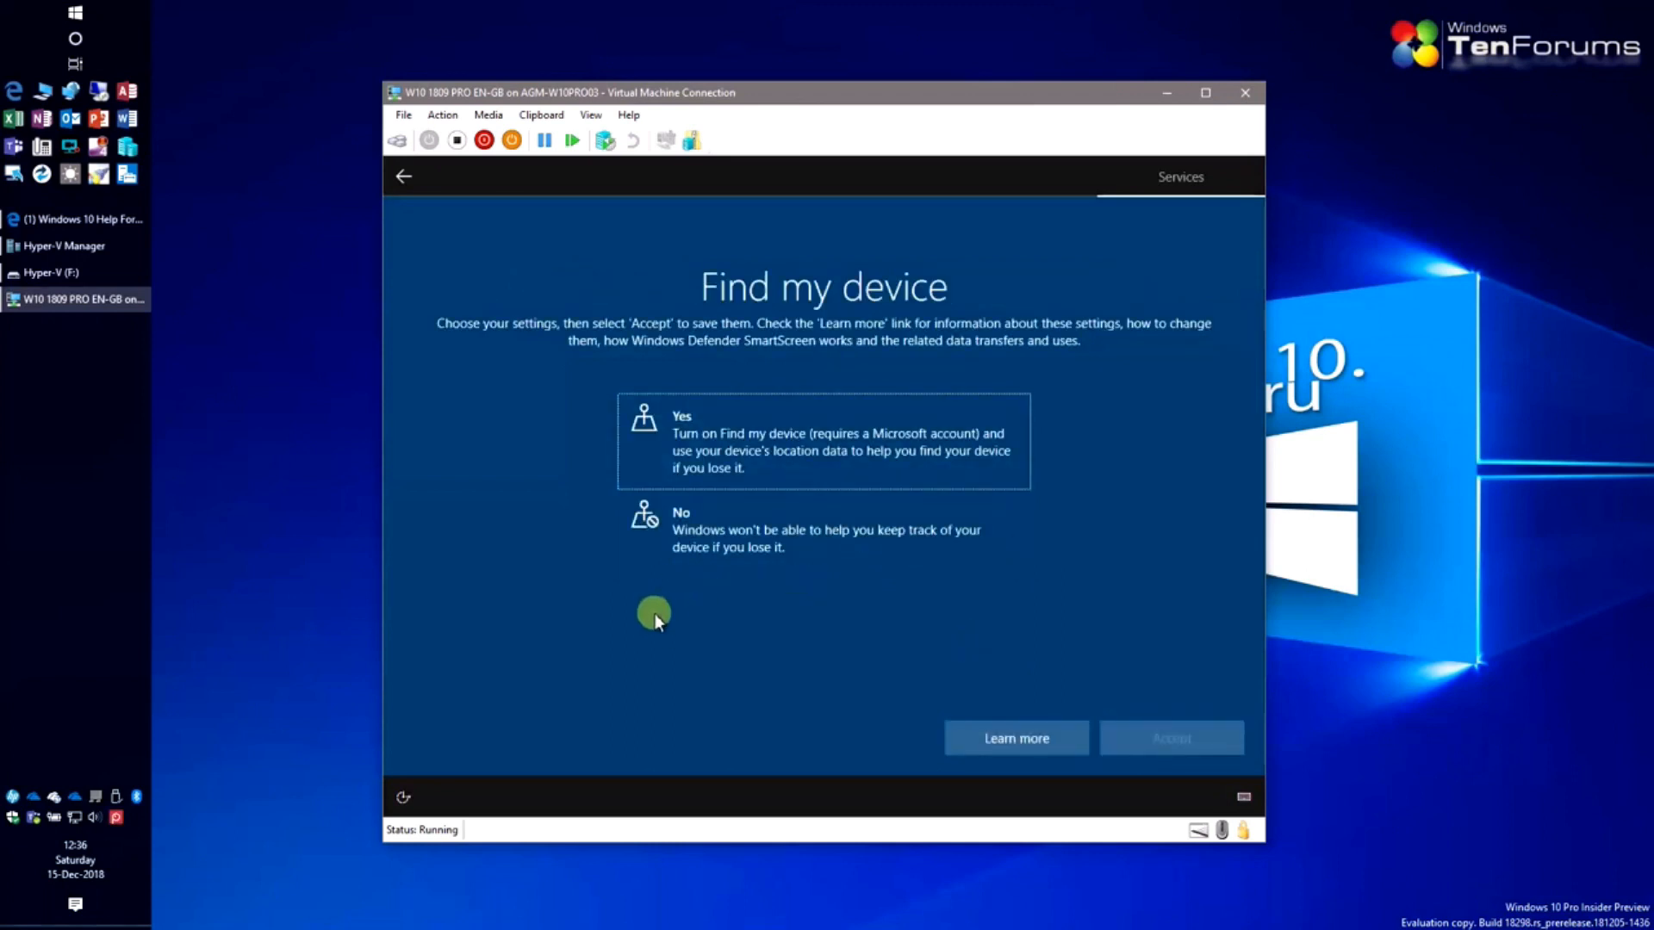
pyautogui.click(775, 568)
pyautogui.click(1154, 749)
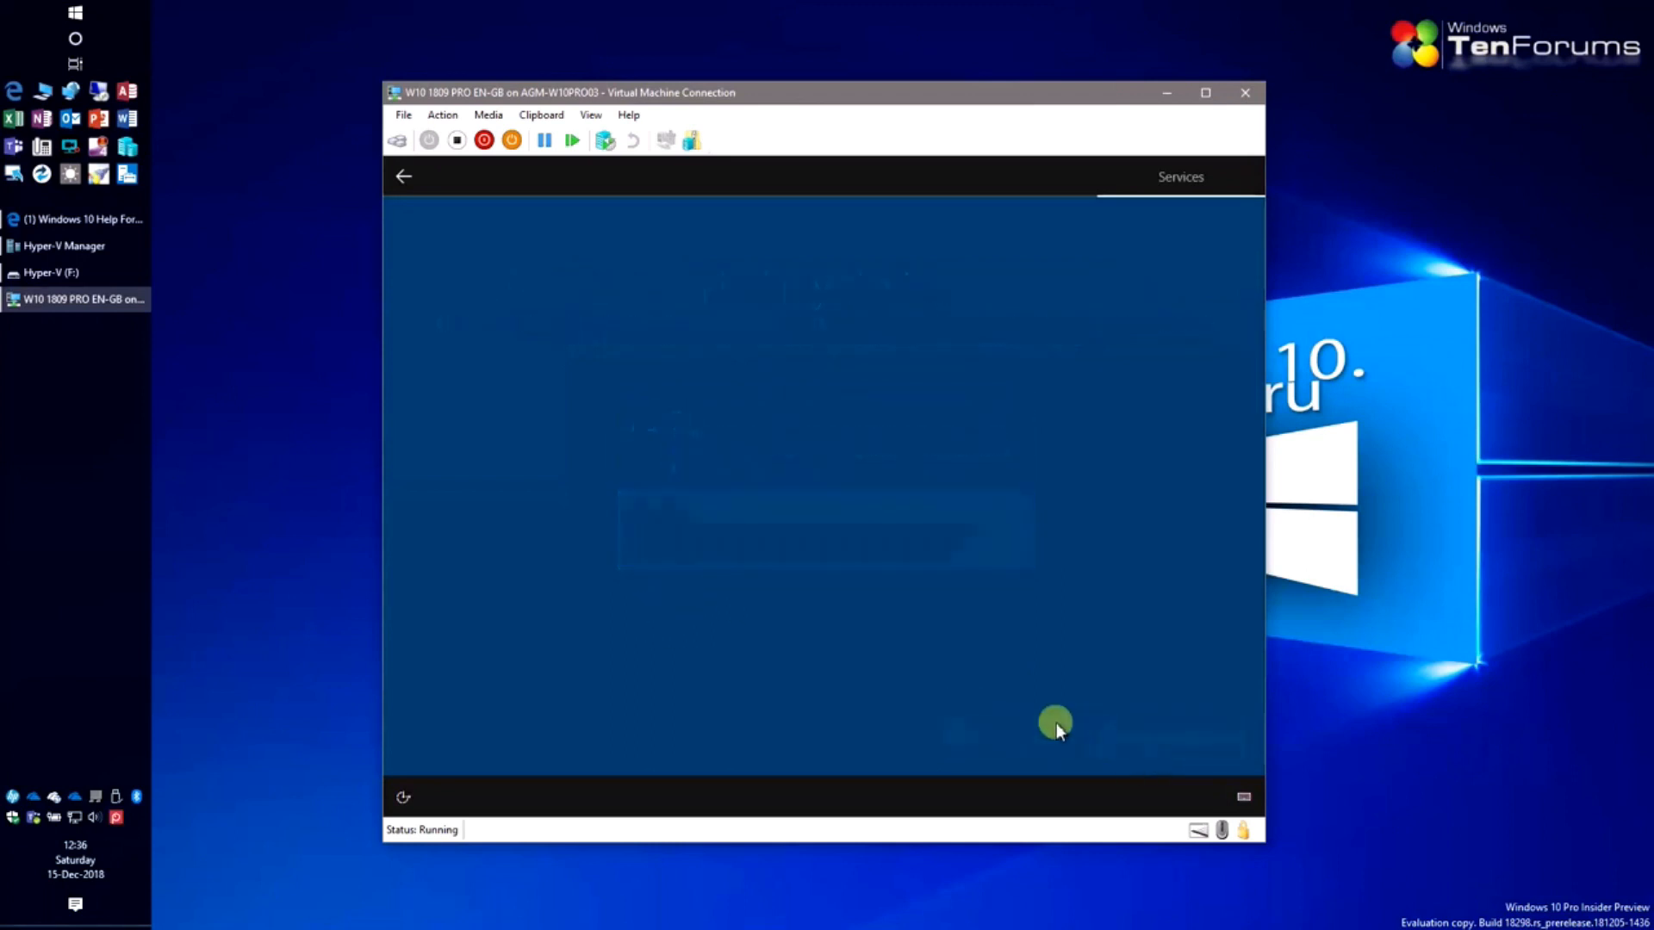
# Choose Full diagnostic data and agree to send inking and typing data to Microsoft.
pyautogui.click(768, 490)
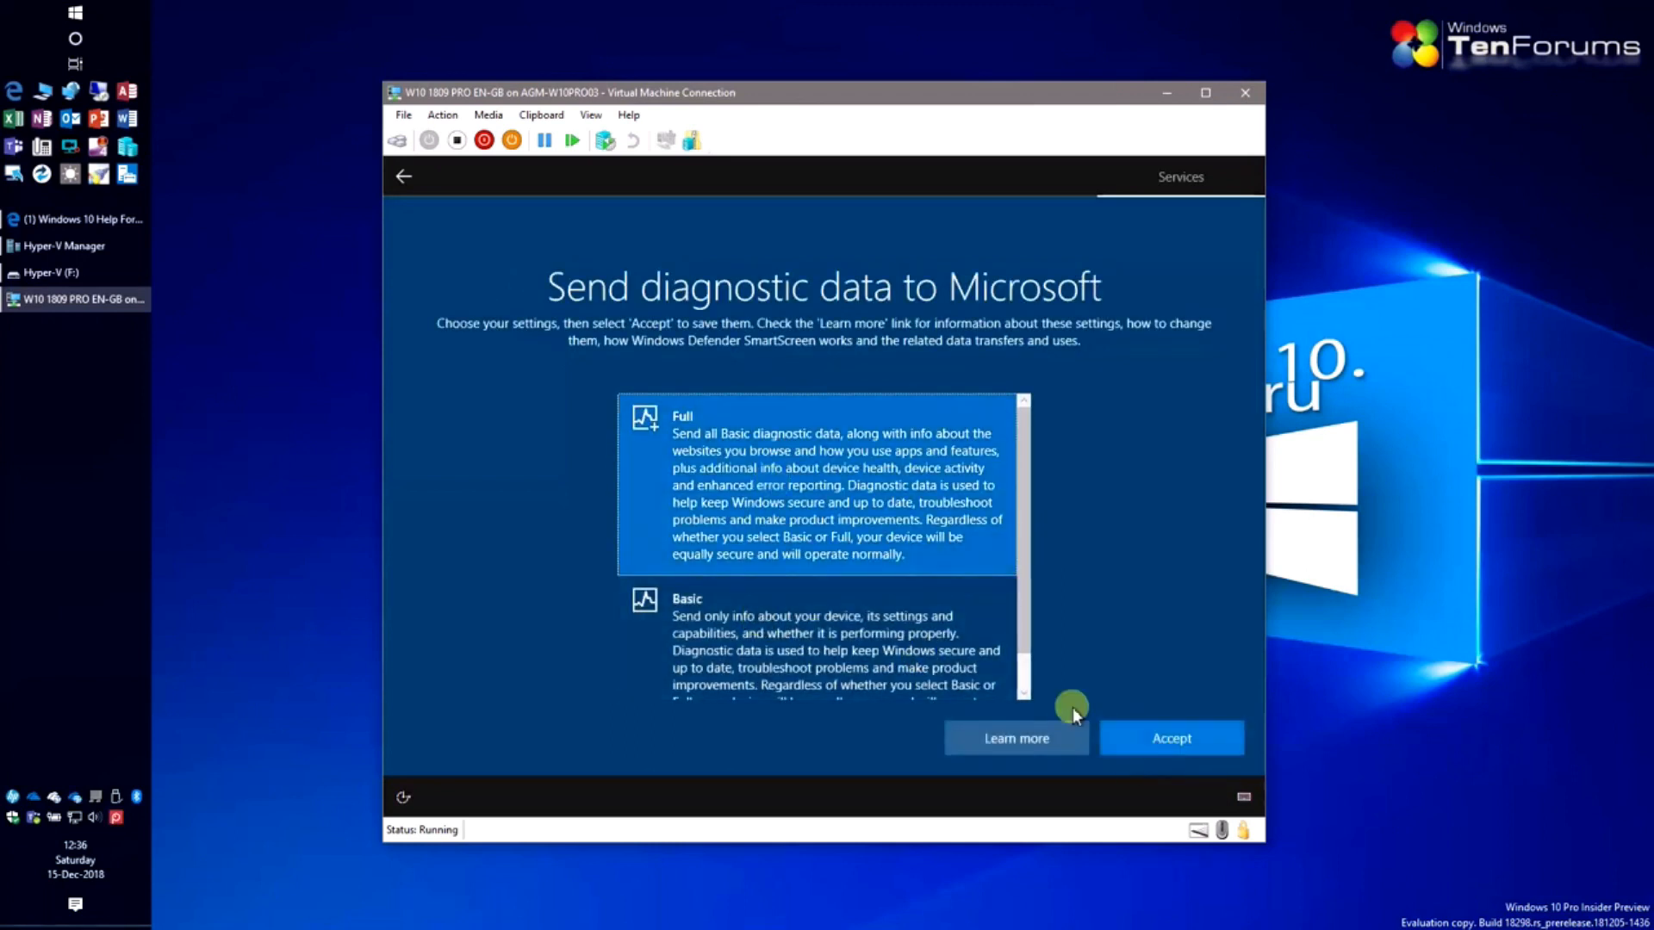
pyautogui.click(1138, 748)
pyautogui.click(824, 473)
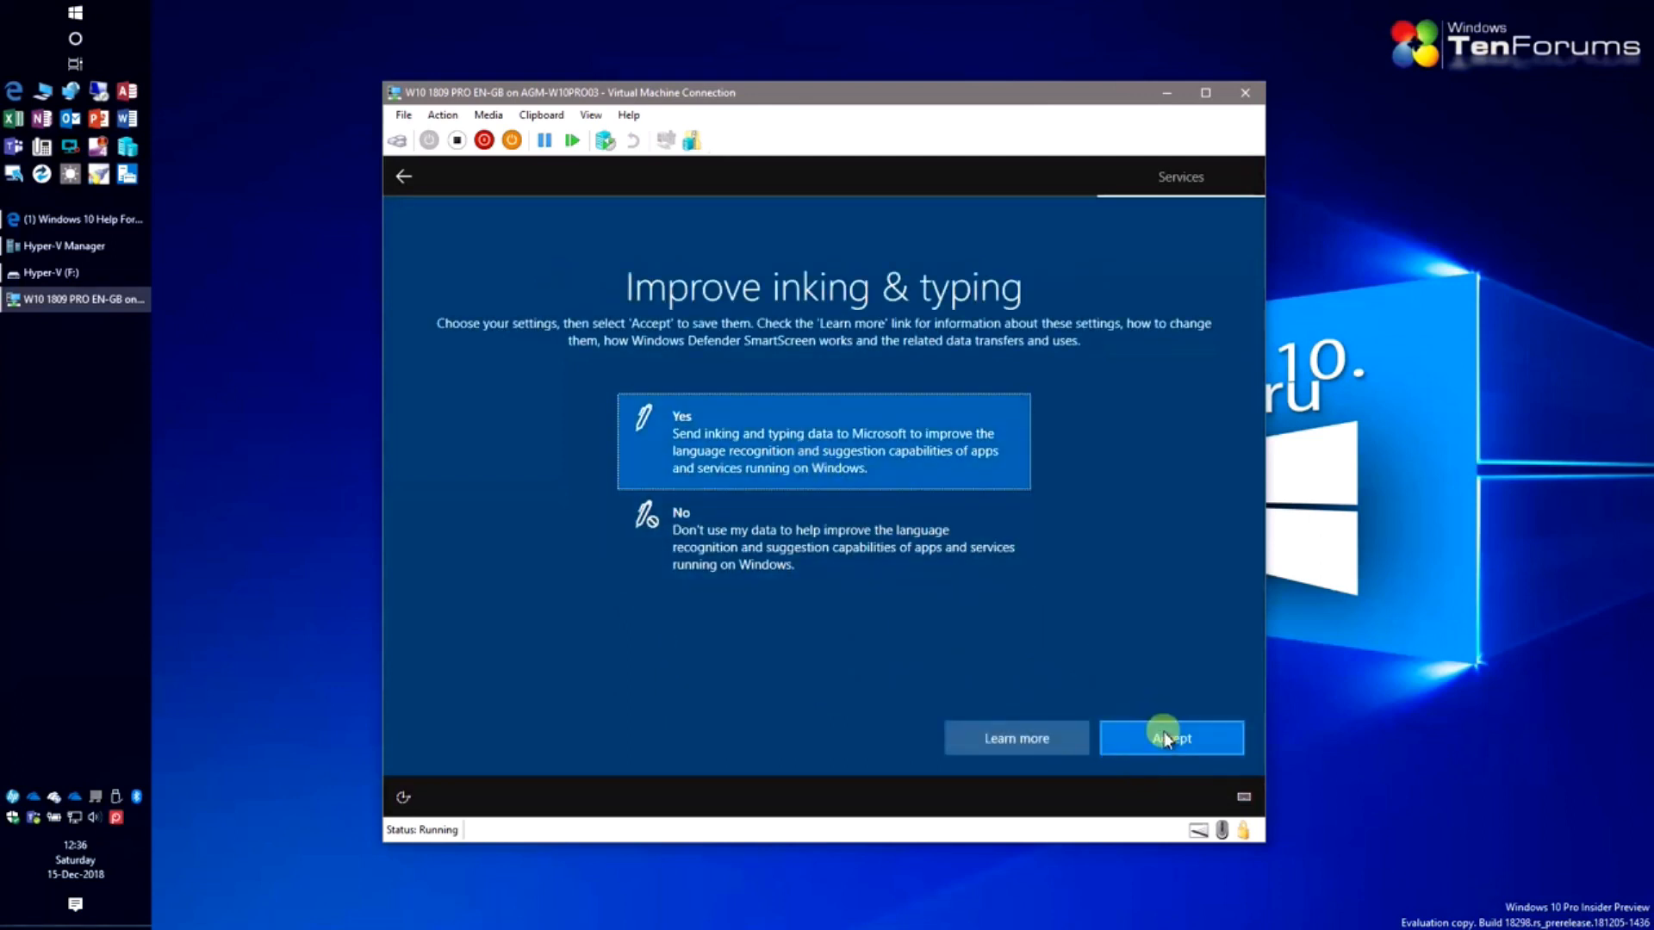
pyautogui.click(1164, 739)
# Allow tailored experiences with diagnostic data and accept the last privacy setting to finish the setup questions.
pyautogui.click(797, 470)
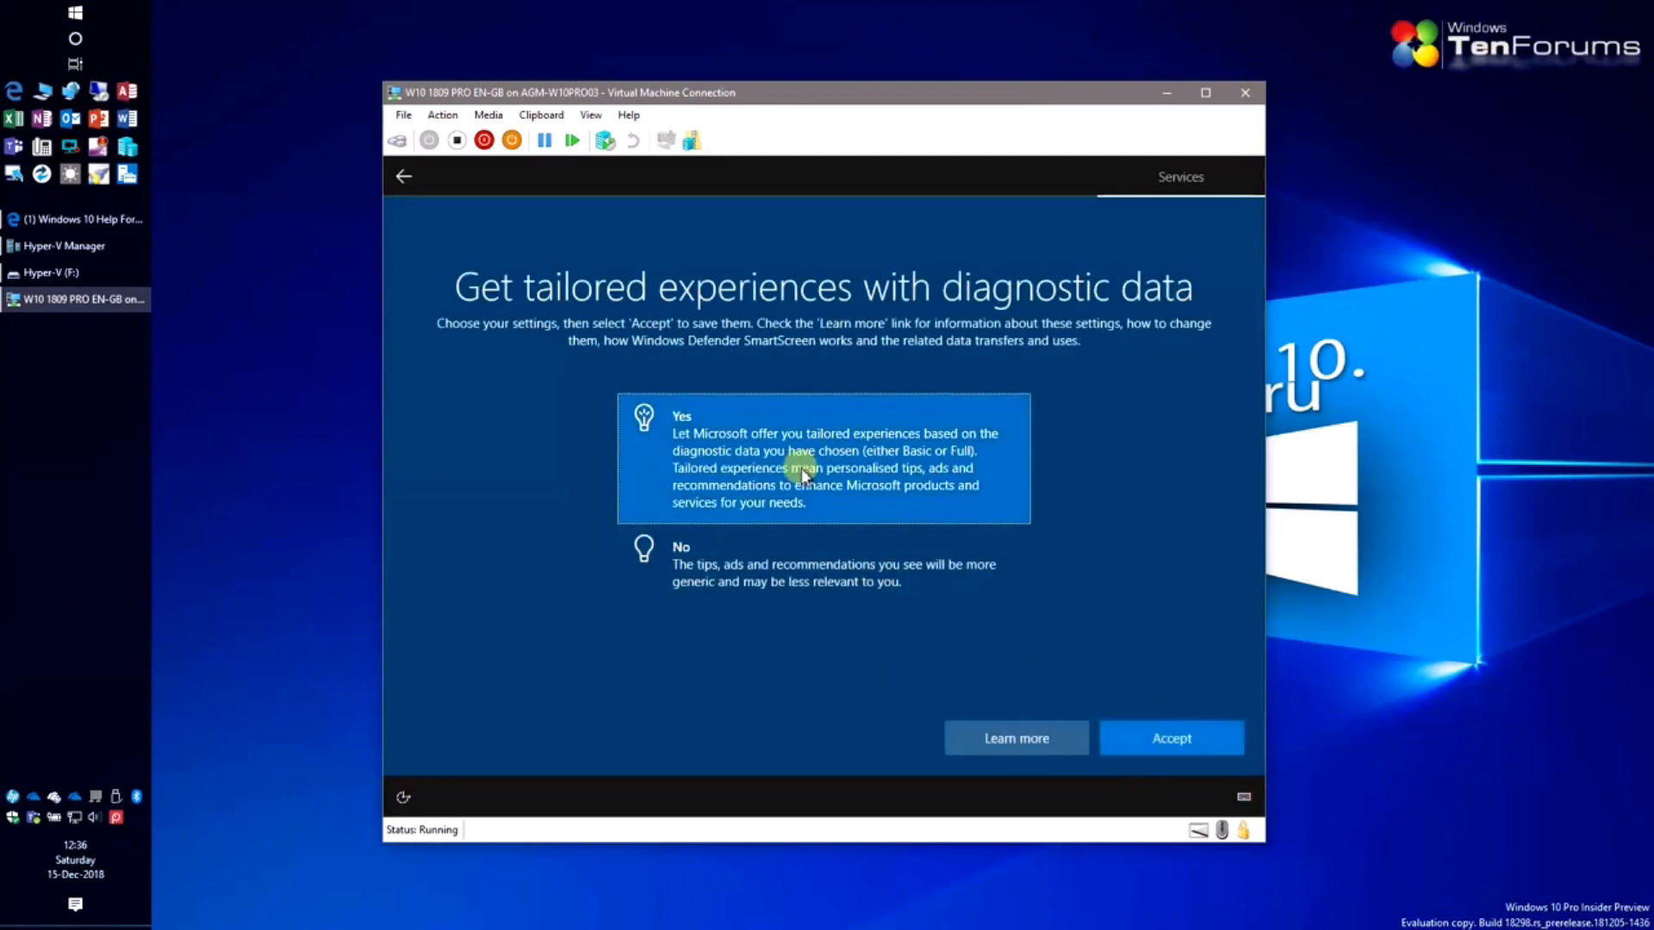
pyautogui.click(1152, 738)
pyautogui.click(812, 465)
pyautogui.click(1140, 739)
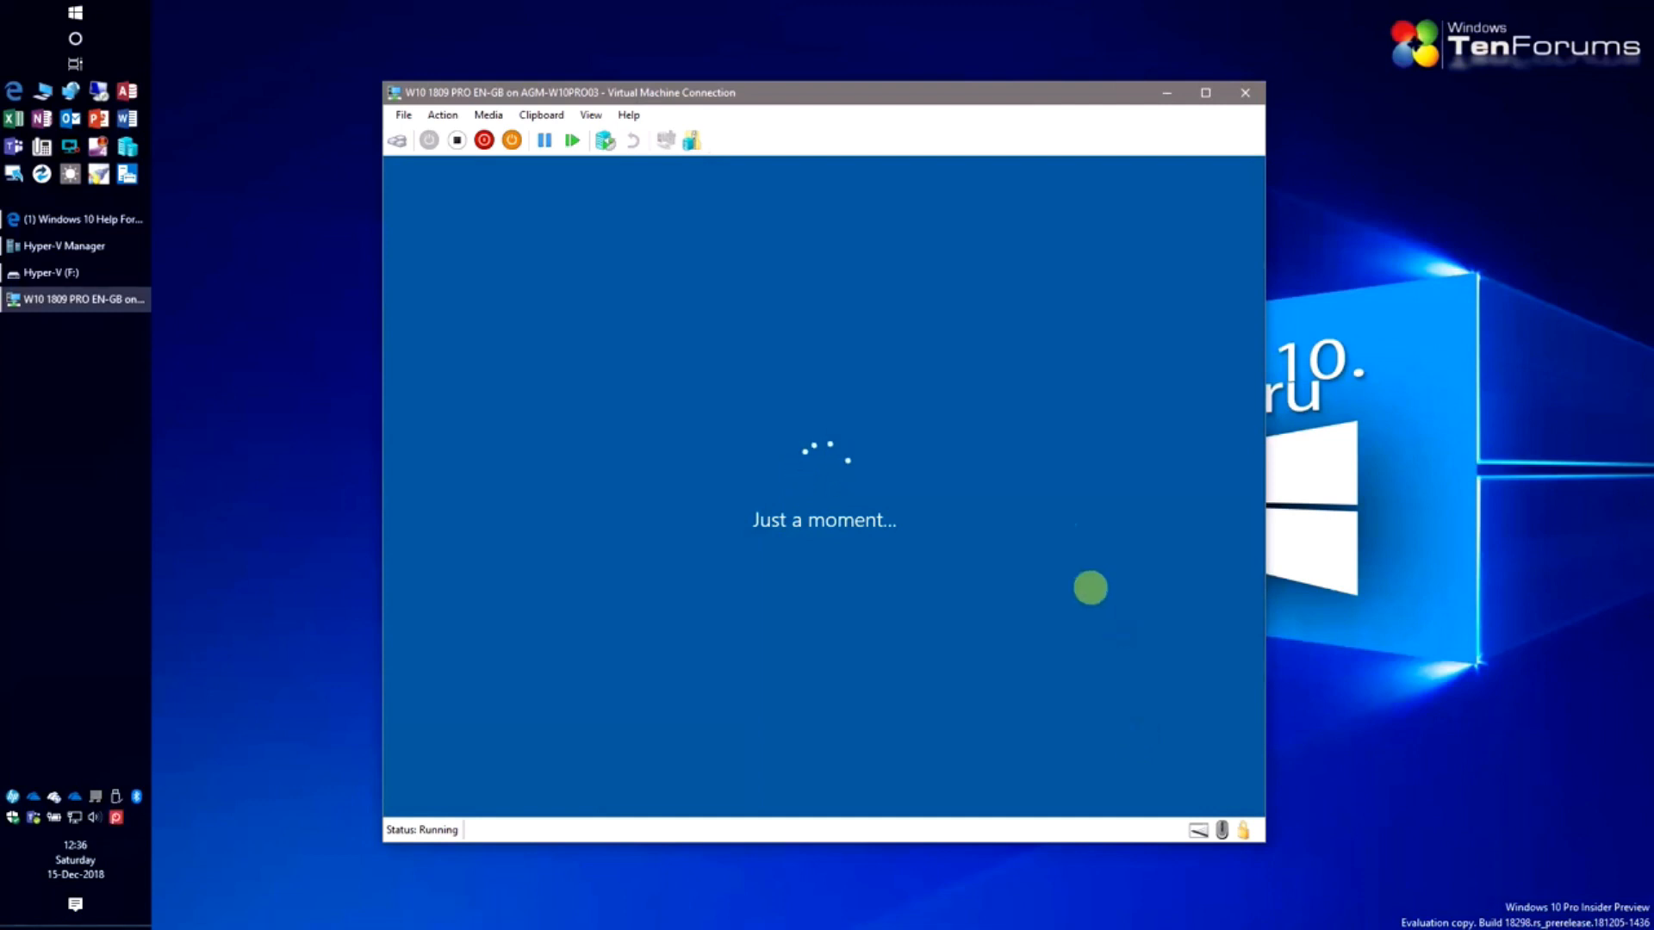
# Switch back to Hyper-V Manager, connect to the W10 1809 PRO IP EN-GB virtual machine and start it.
pyautogui.click(1172, 93)
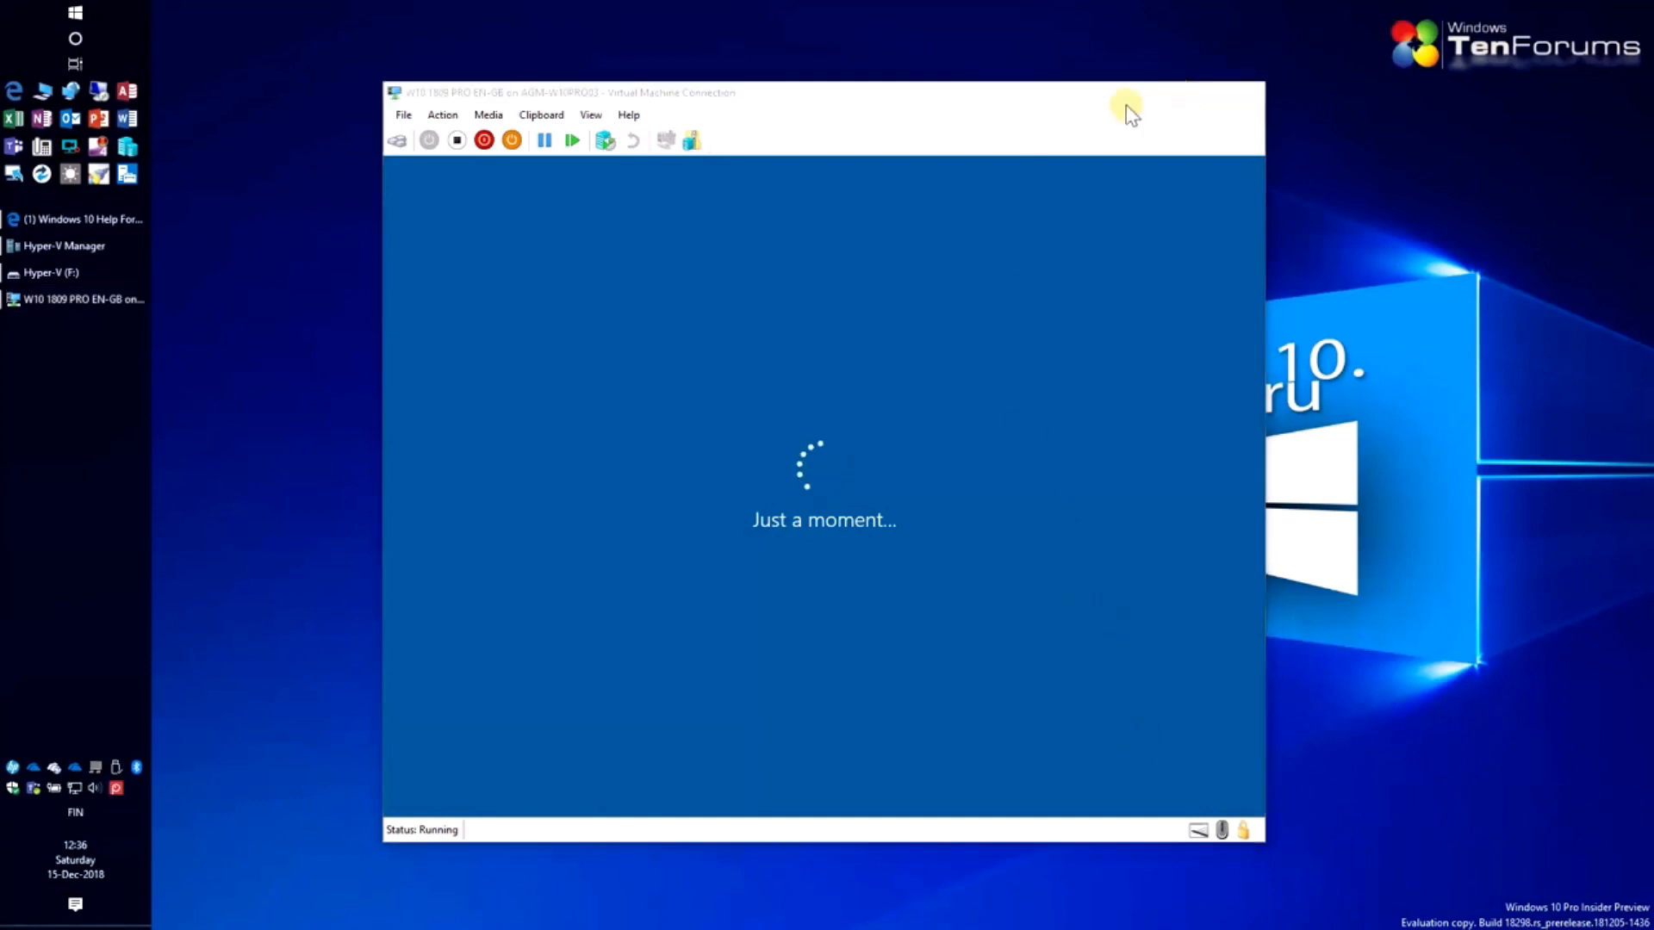
pyautogui.click(103, 246)
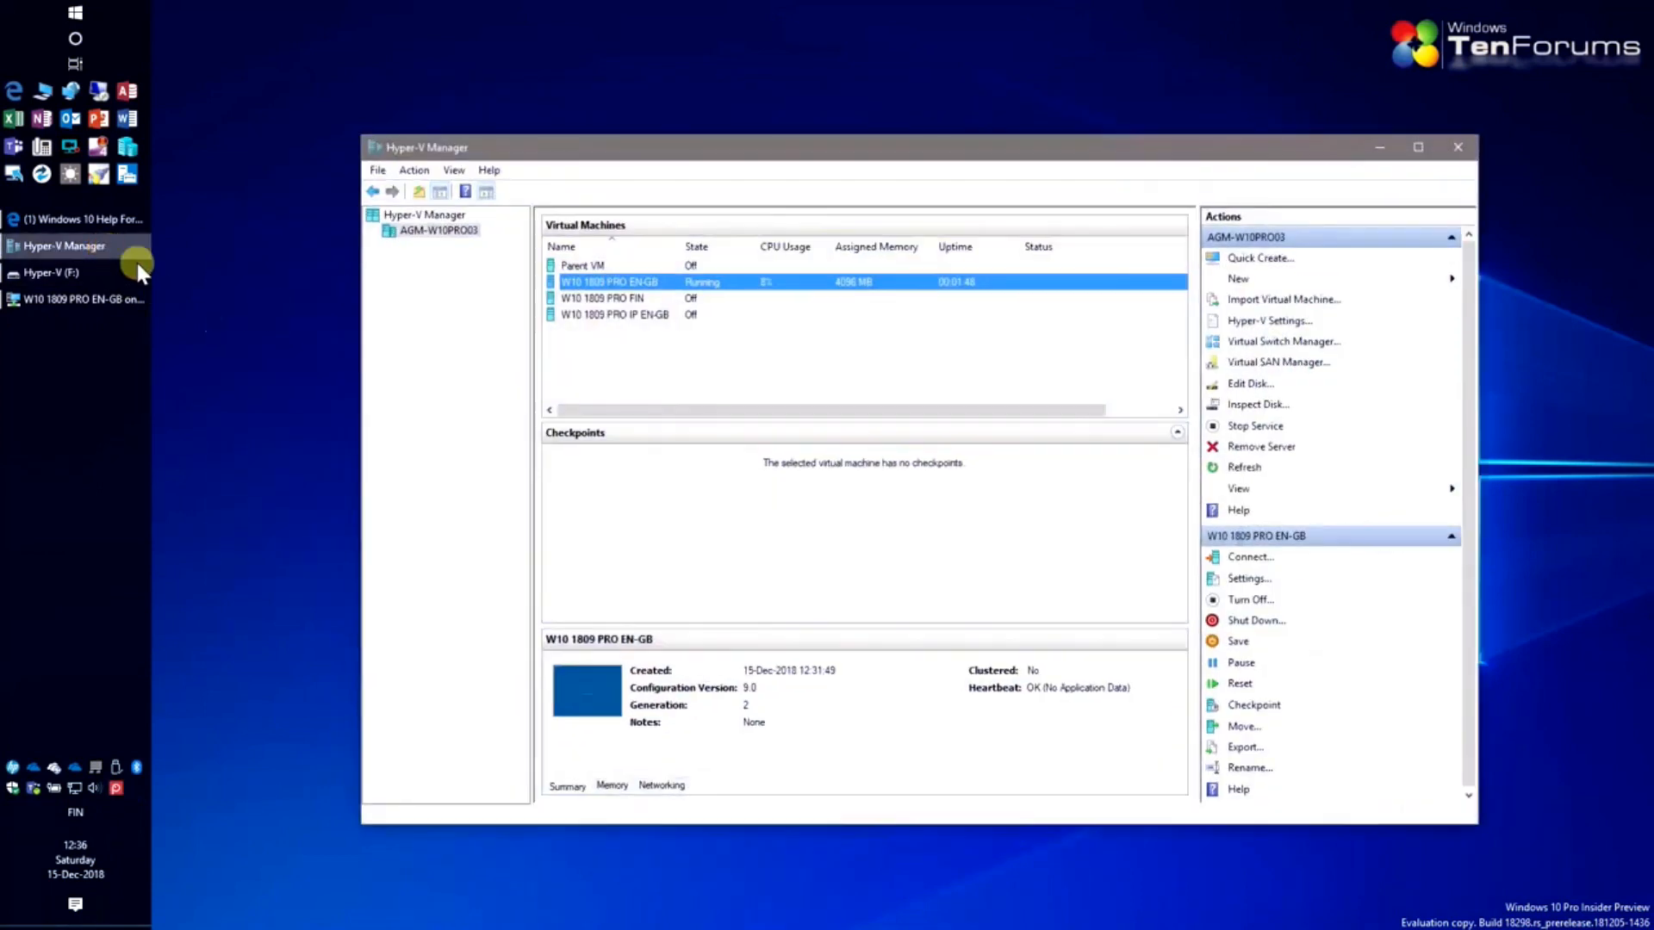
pyautogui.click(648, 317)
pyautogui.rightClick(648, 318)
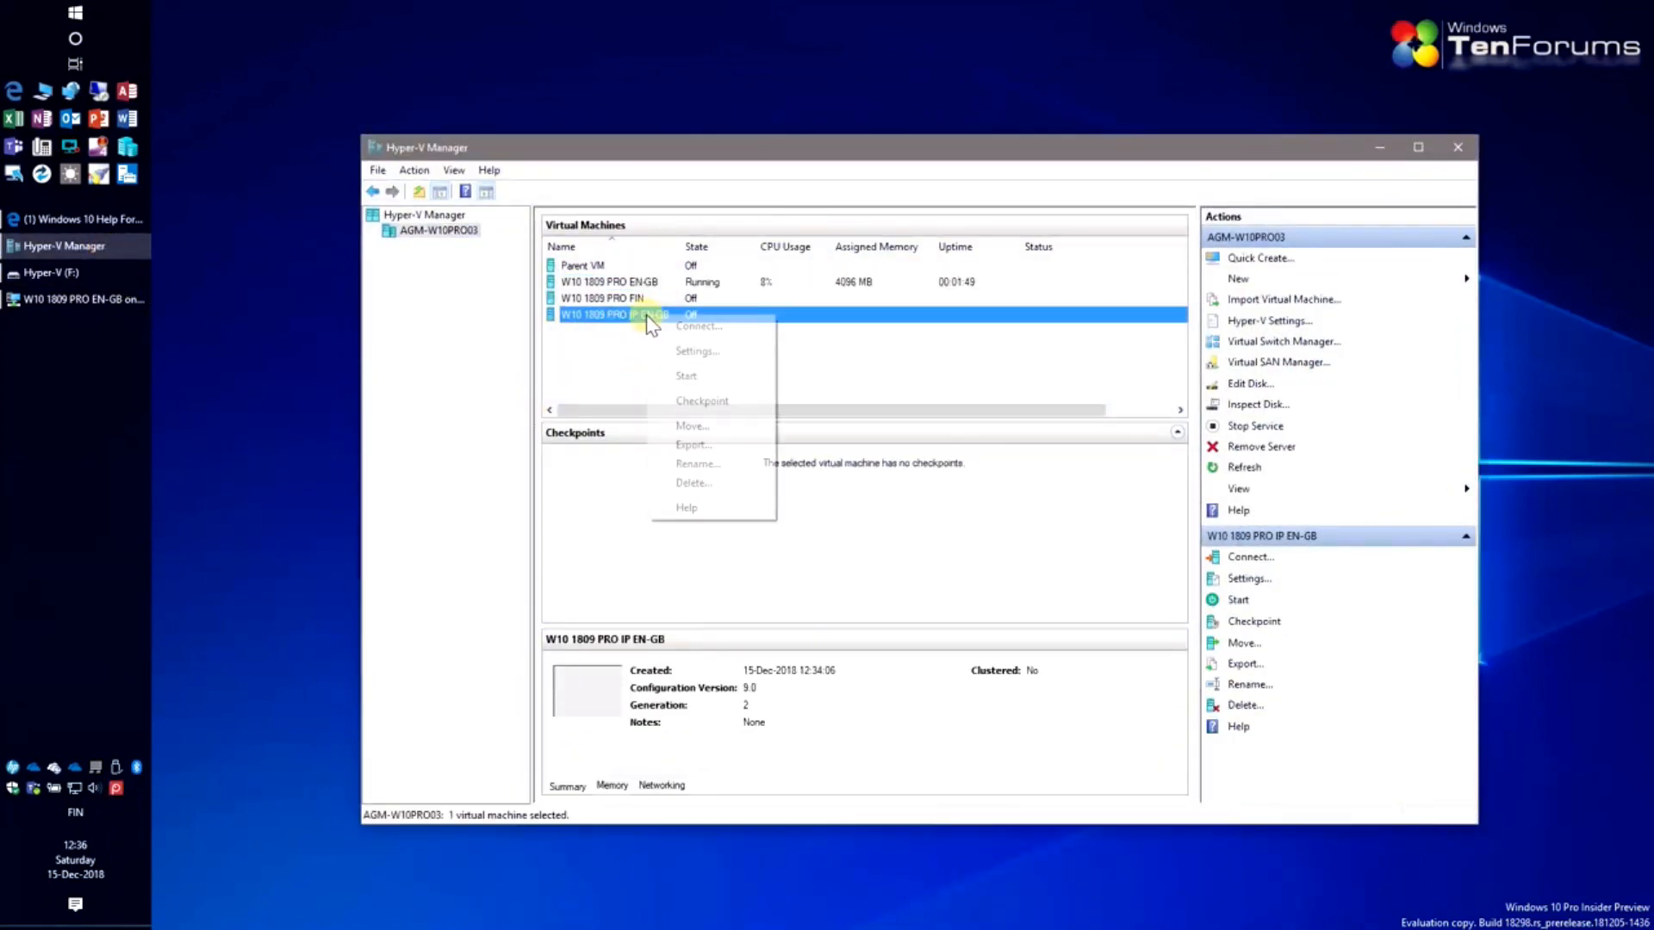
pyautogui.click(683, 325)
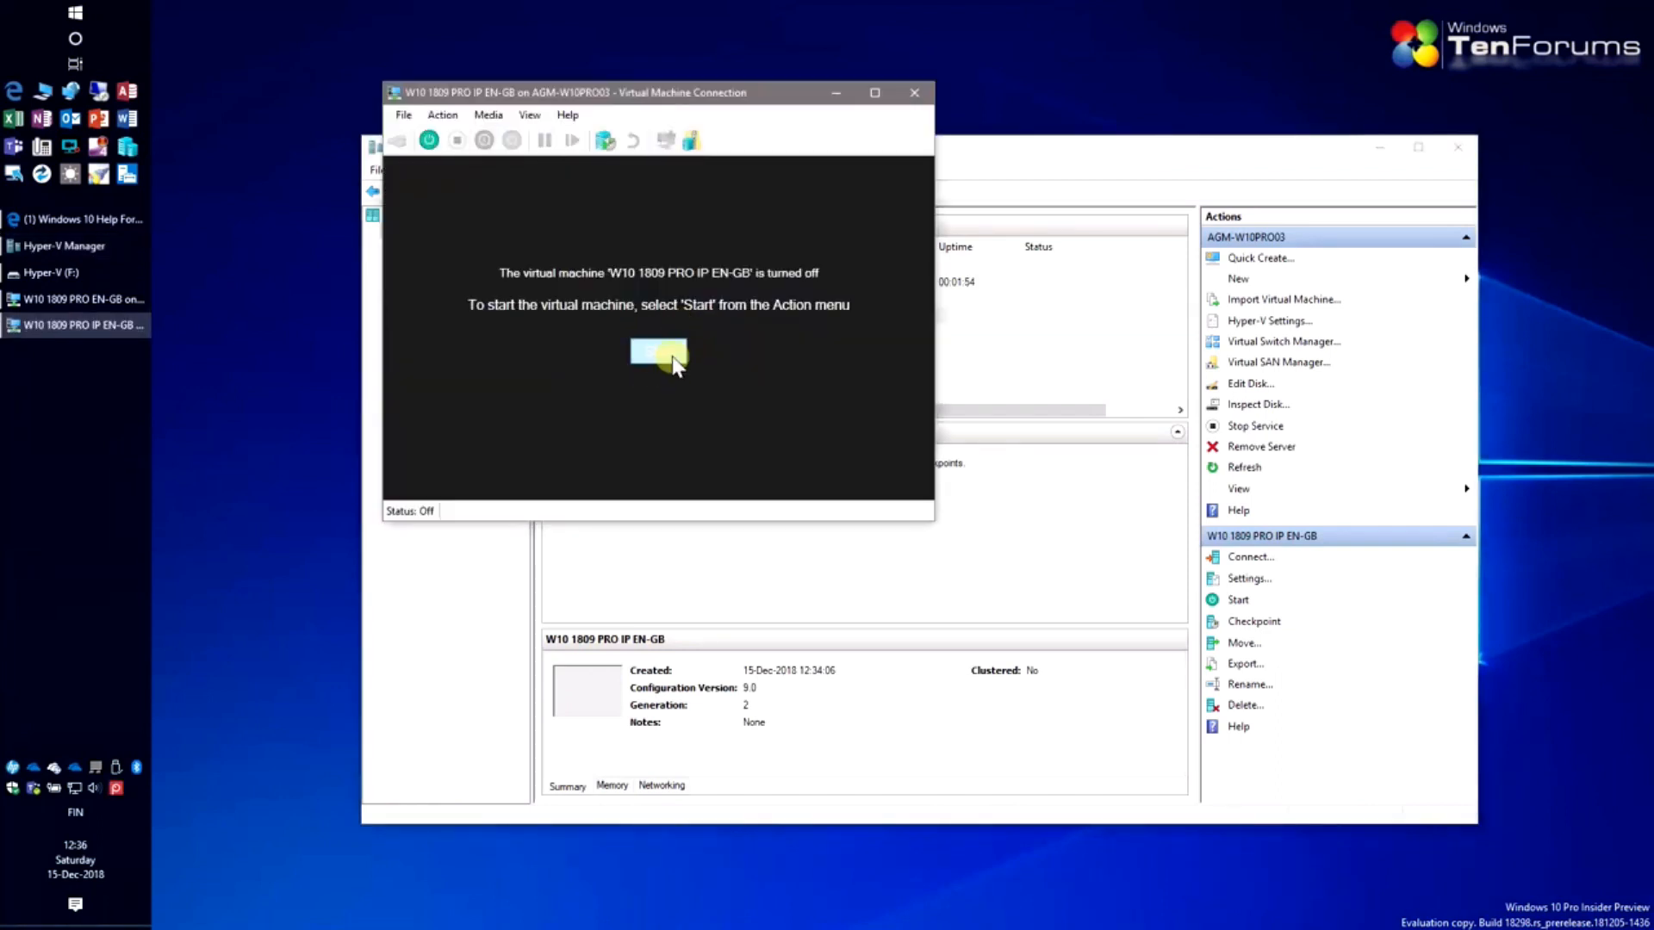
pyautogui.click(659, 352)
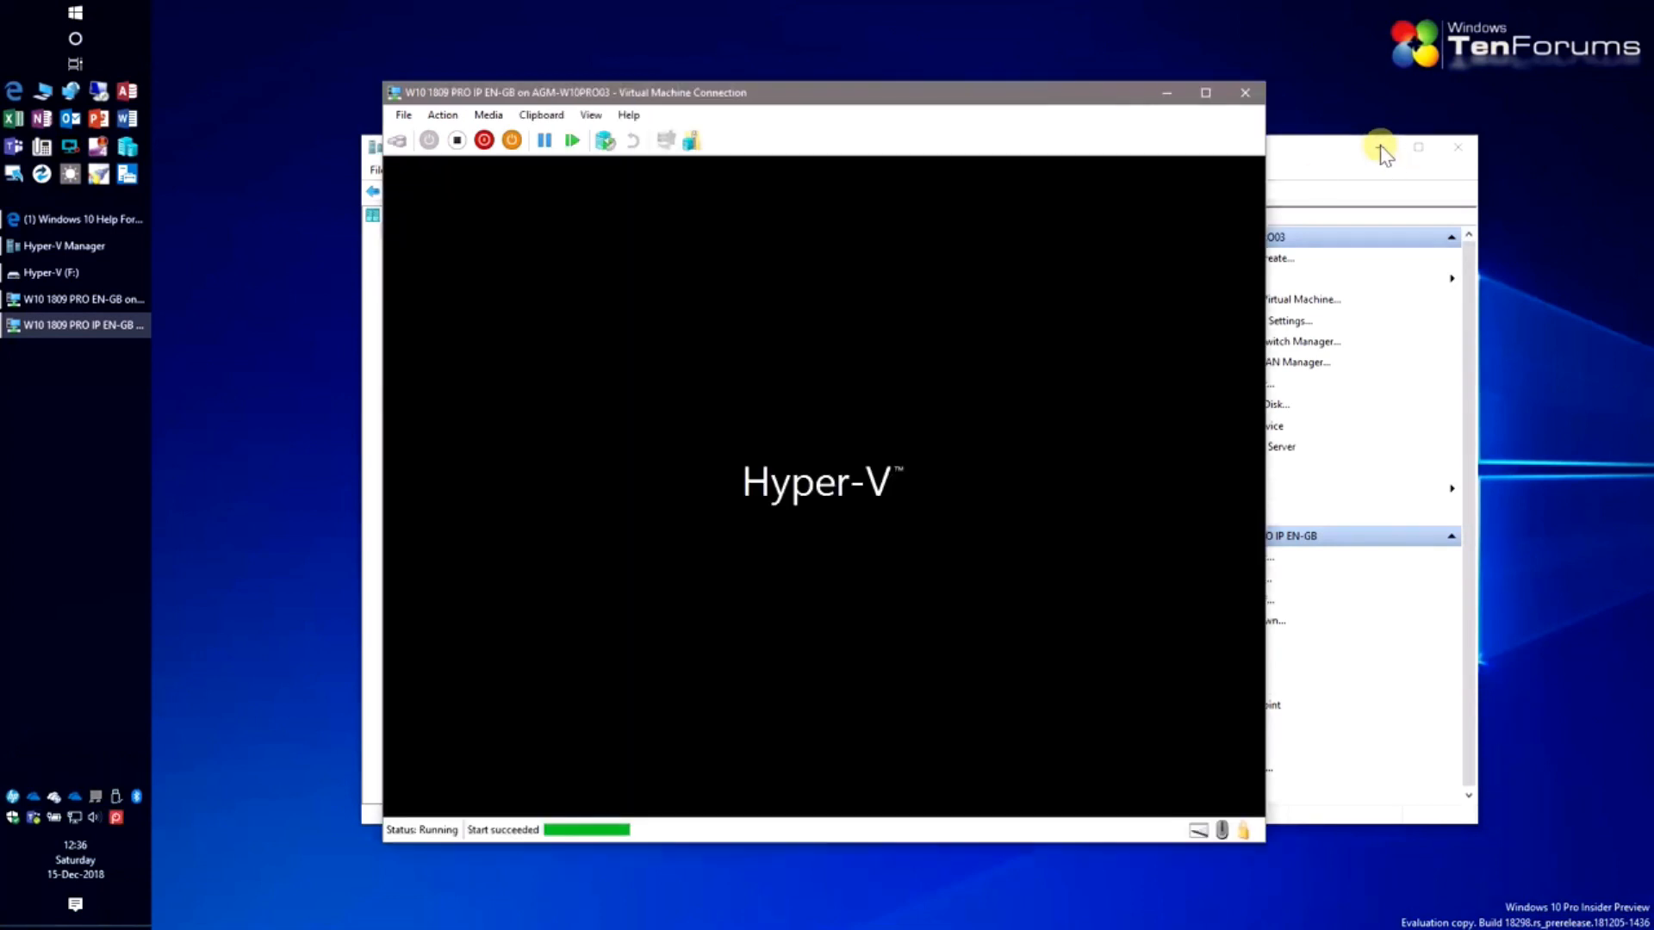
# Accept United Kingdom as the region for the W10 1809 PRO IP EN-GB setup and choose the Finnish keyboard layout.
pyautogui.click(1379, 148)
pyautogui.click(1378, 148)
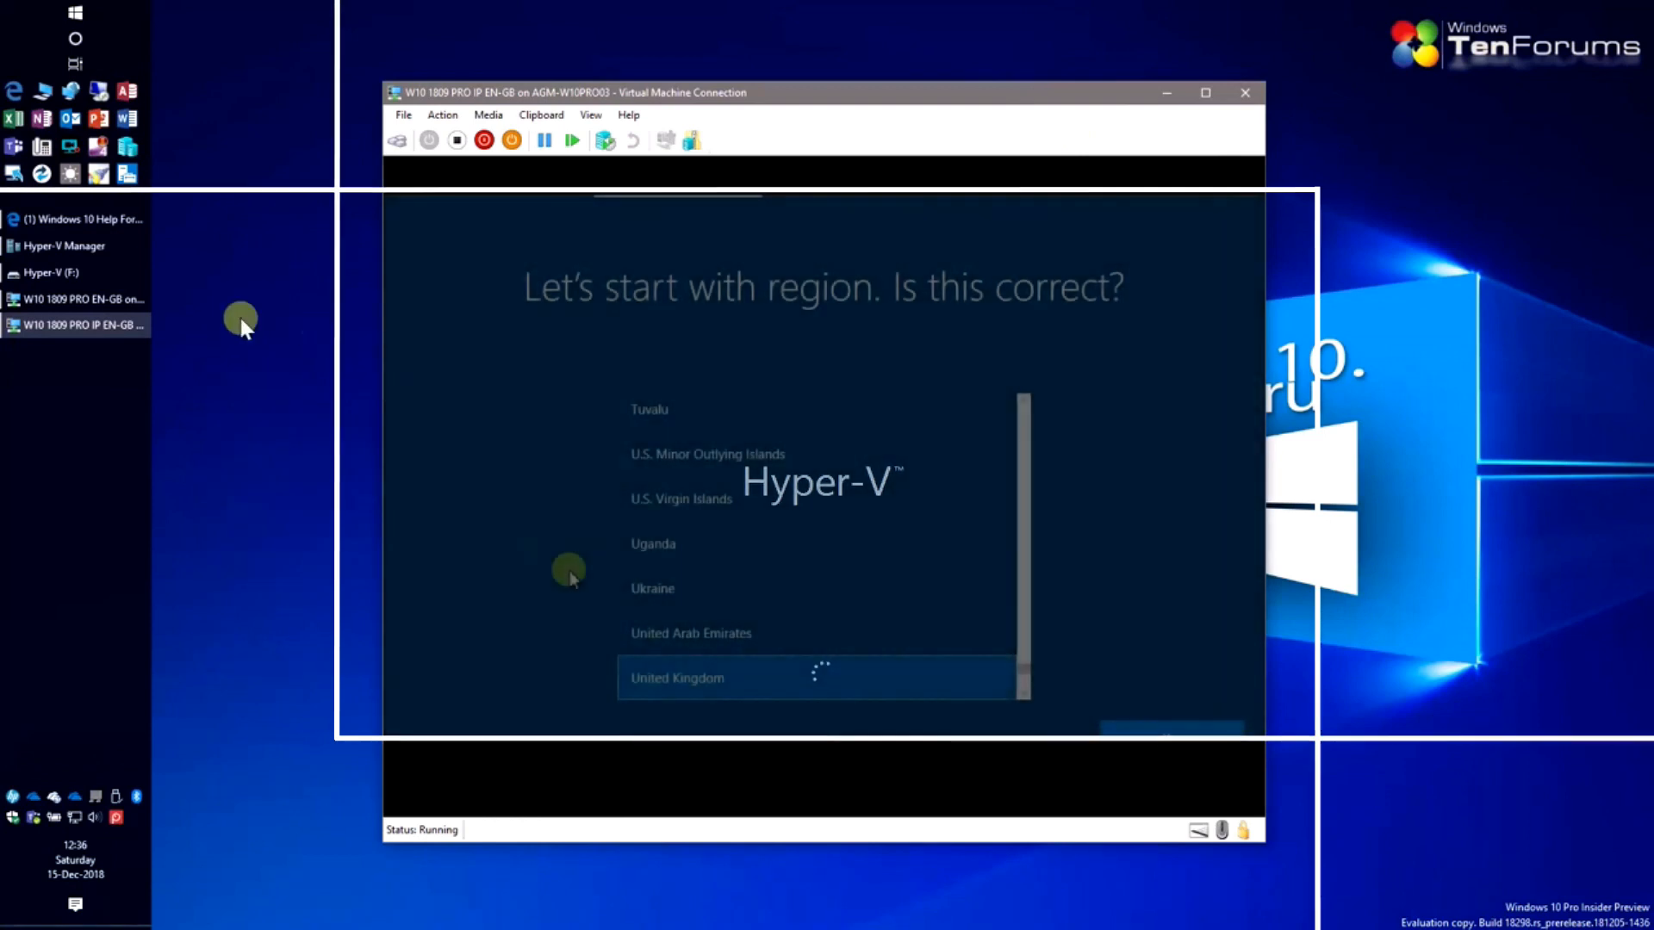
pyautogui.click(1164, 742)
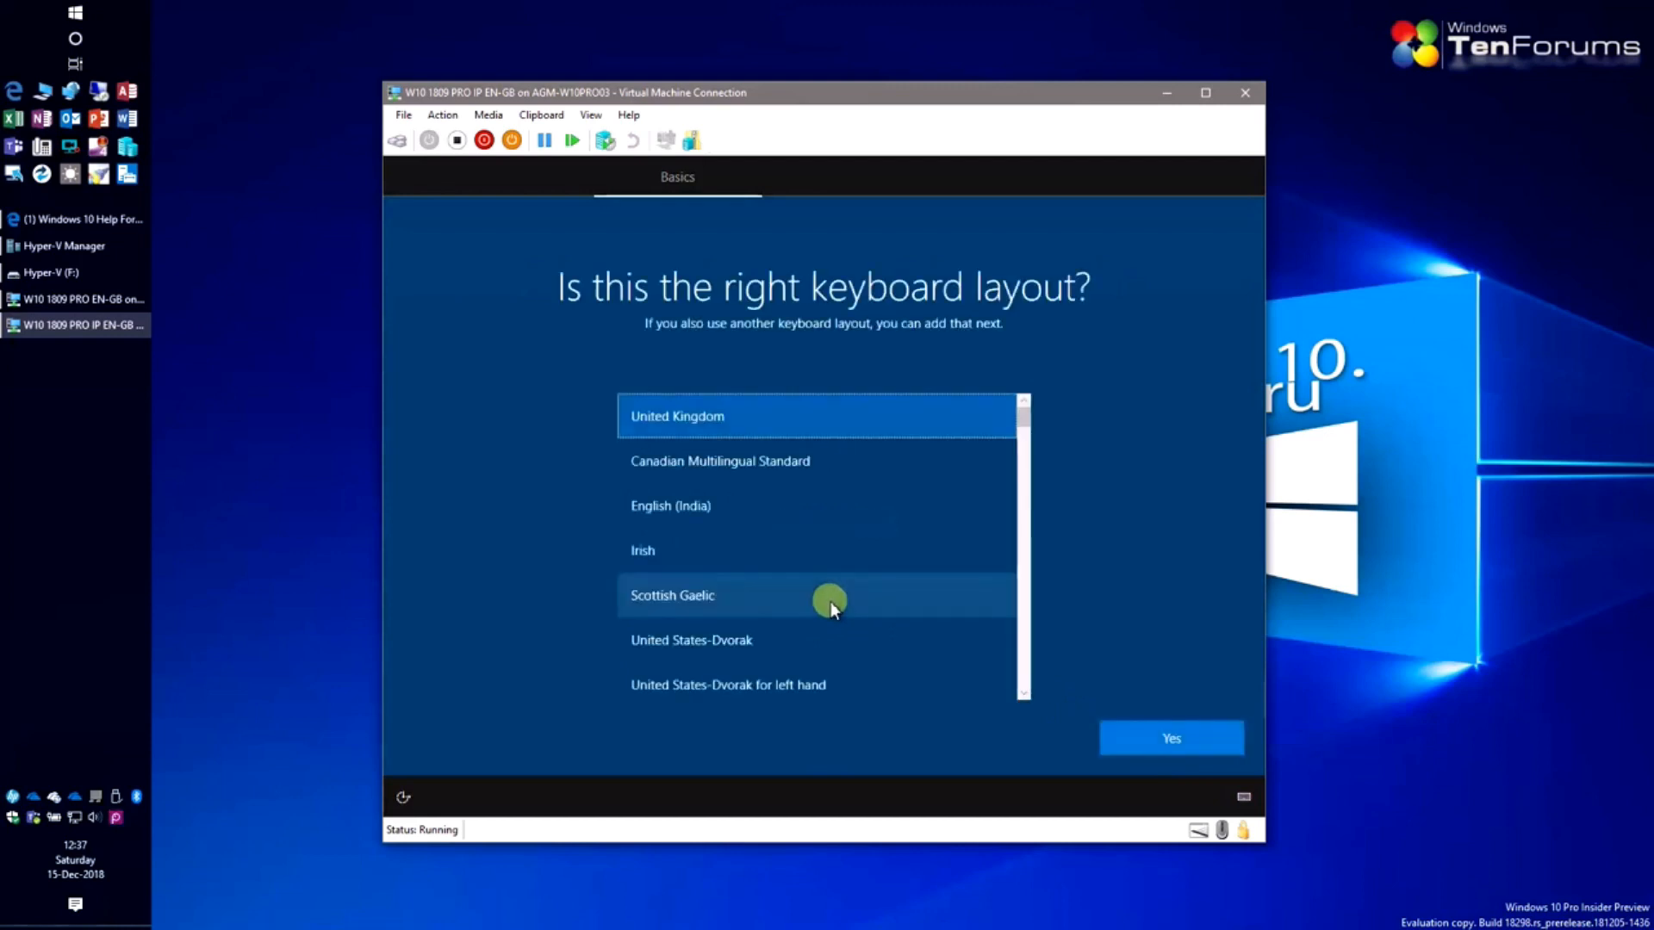
pyautogui.scroll(10, 801, 582)
pyautogui.scroll(-10, 787, 582)
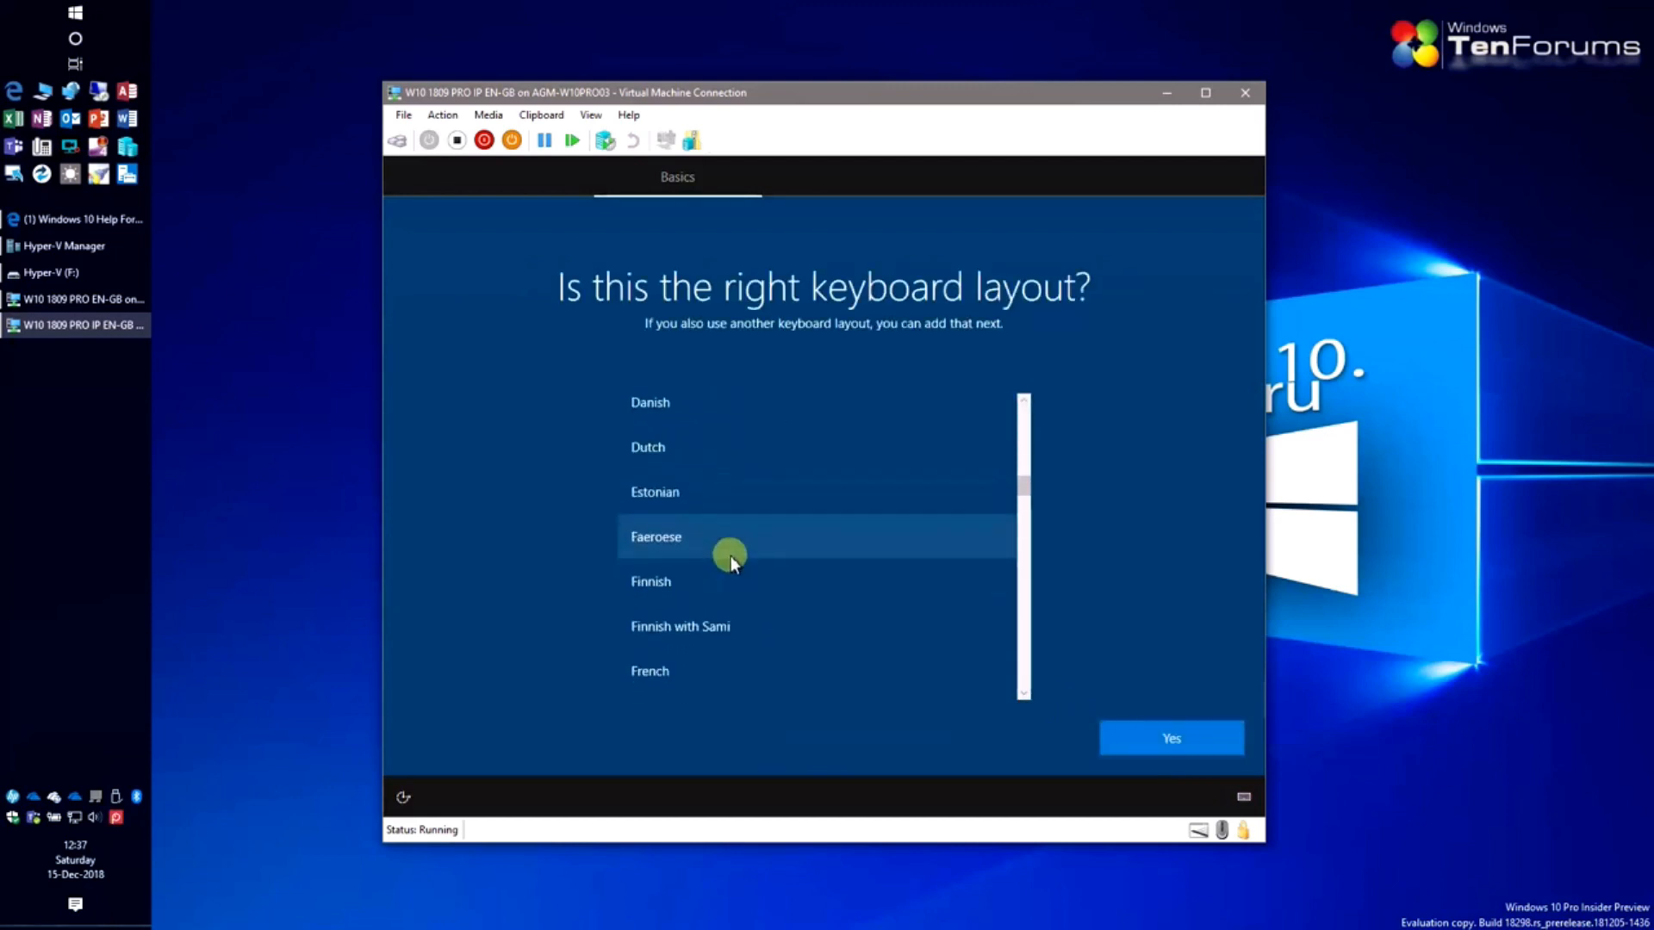
pyautogui.click(651, 437)
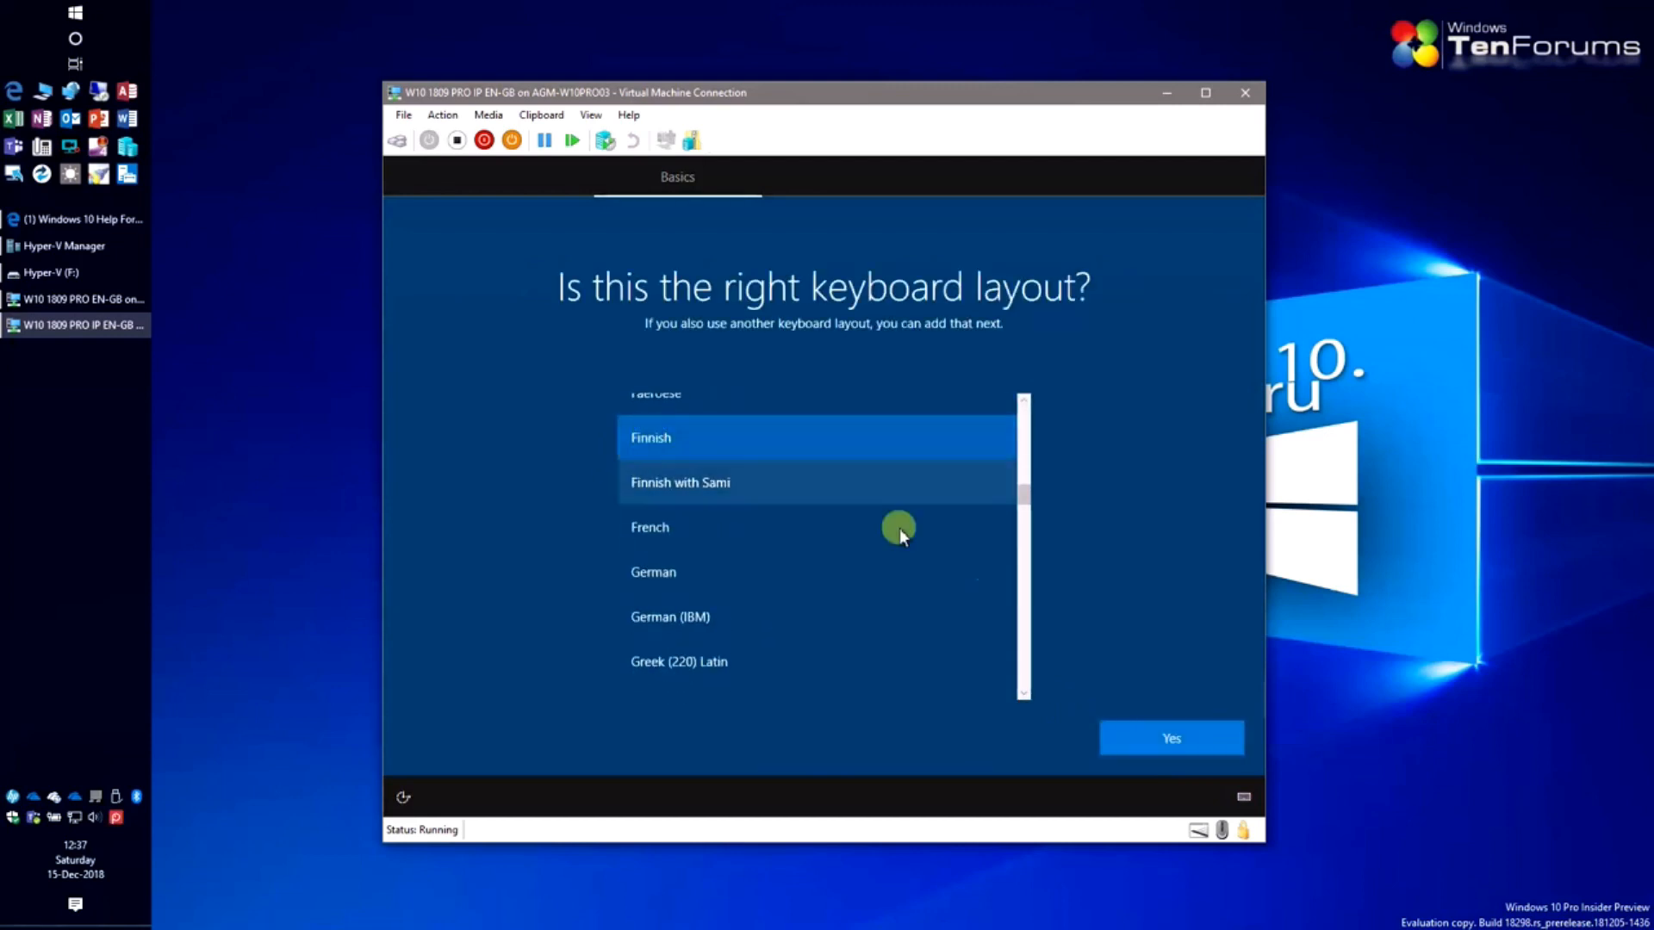
pyautogui.click(1171, 740)
pyautogui.click(1172, 741)
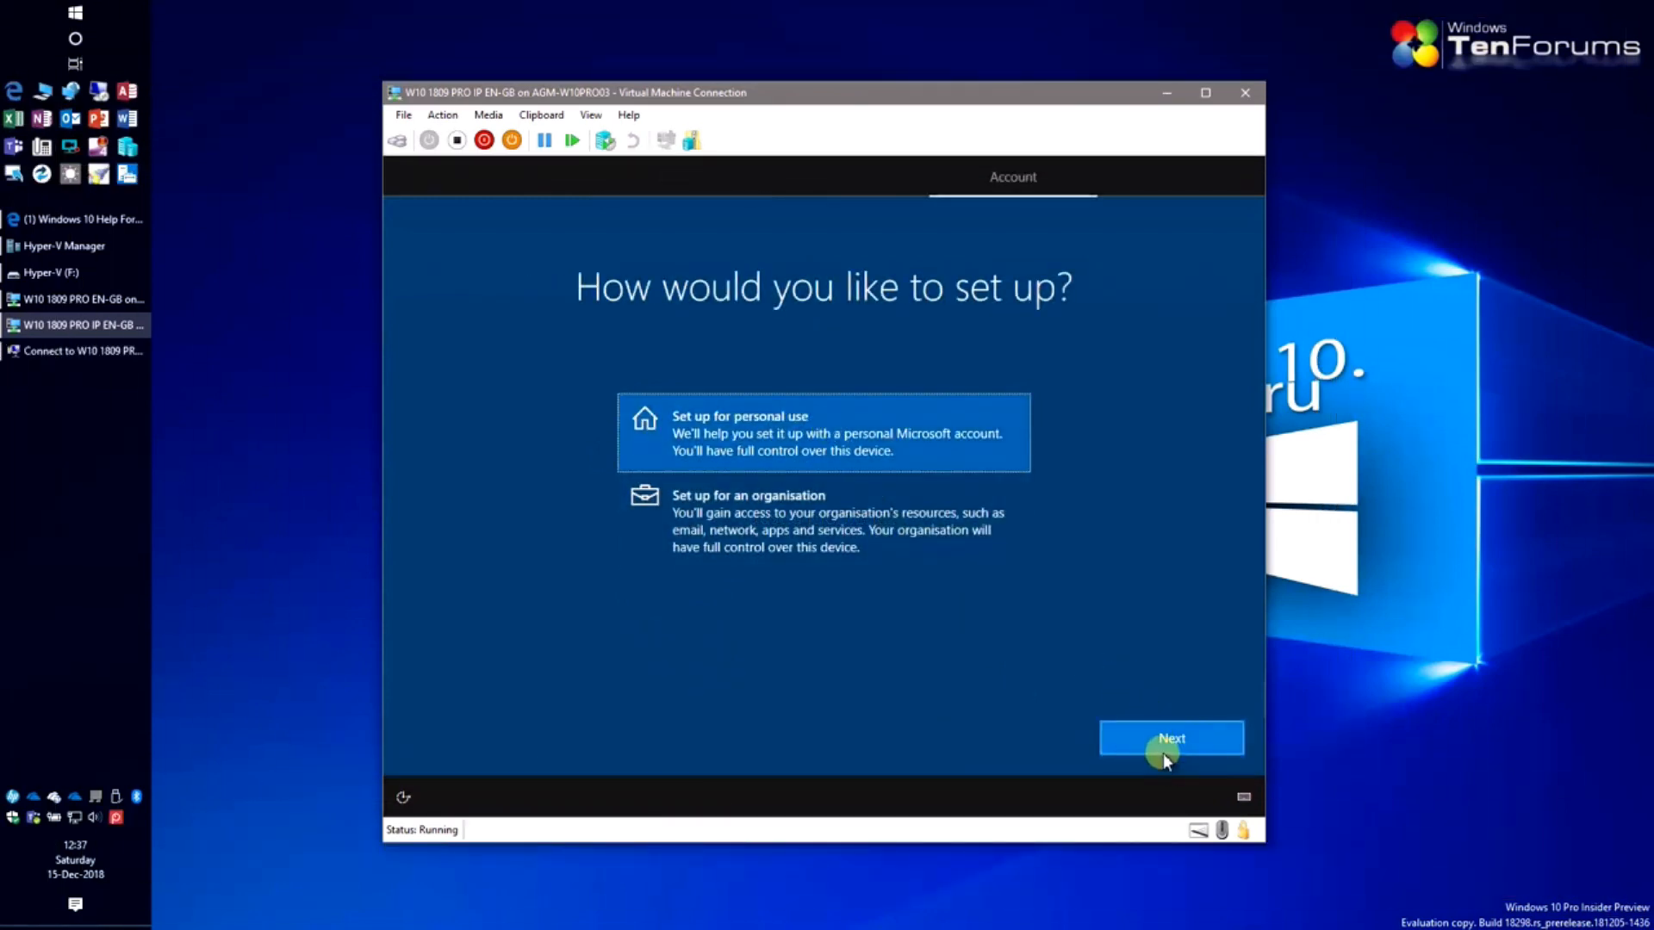
# Set up Windows for personal use with an offline account and enter the local user's name.
pyautogui.click(1162, 753)
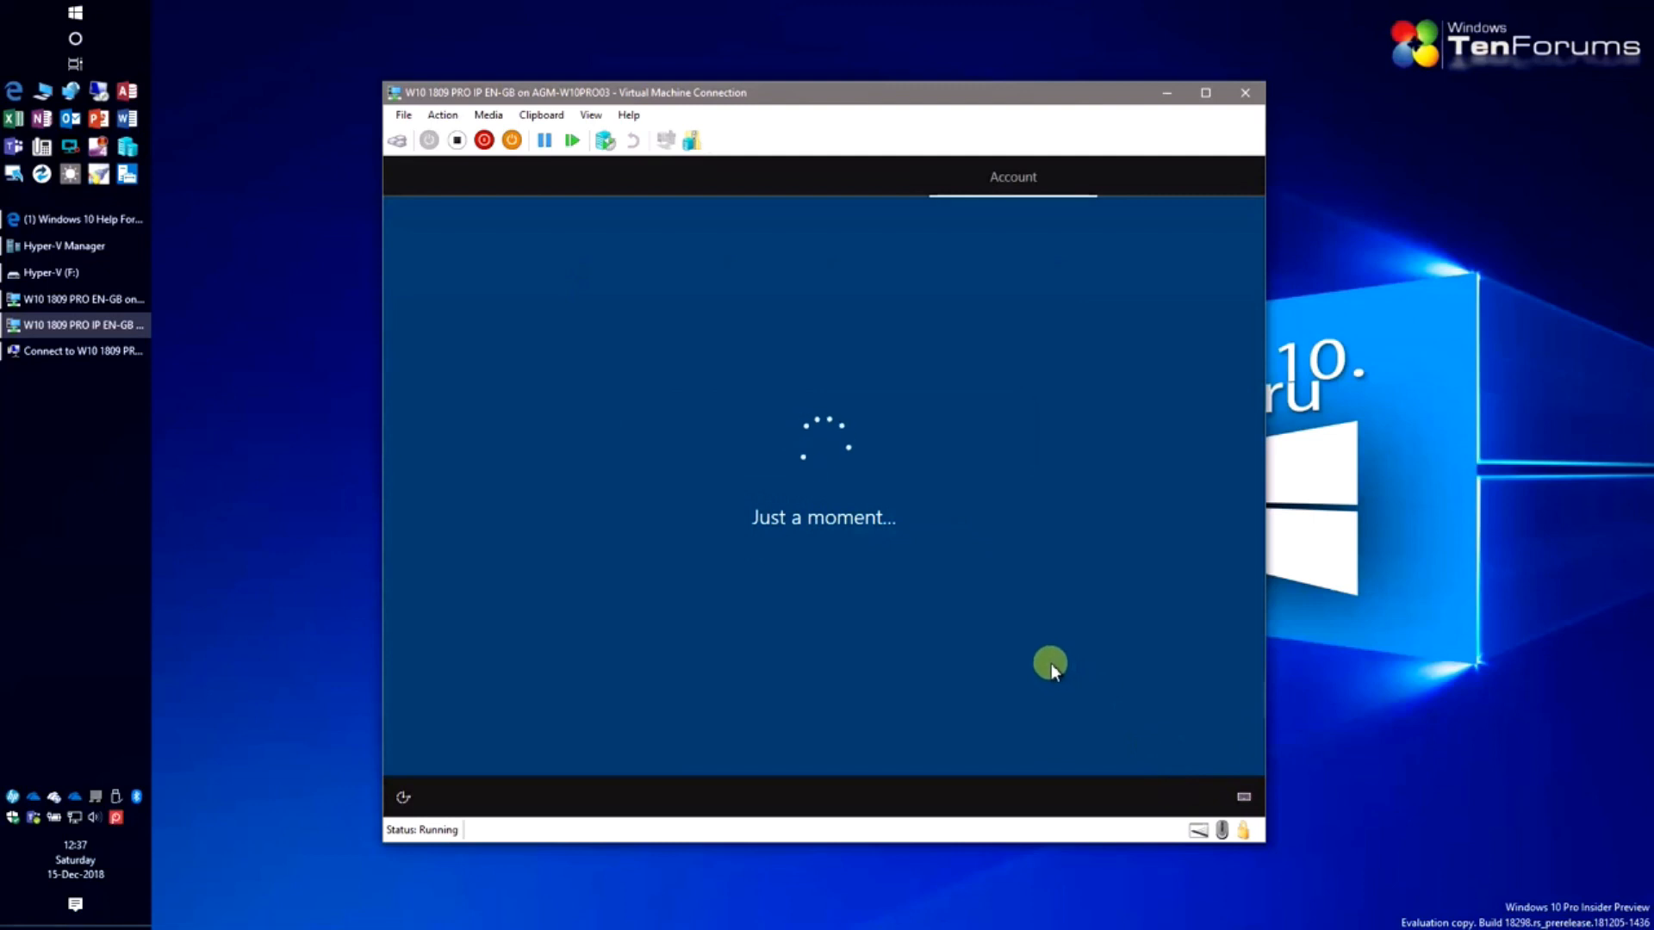
pyautogui.click(482, 738)
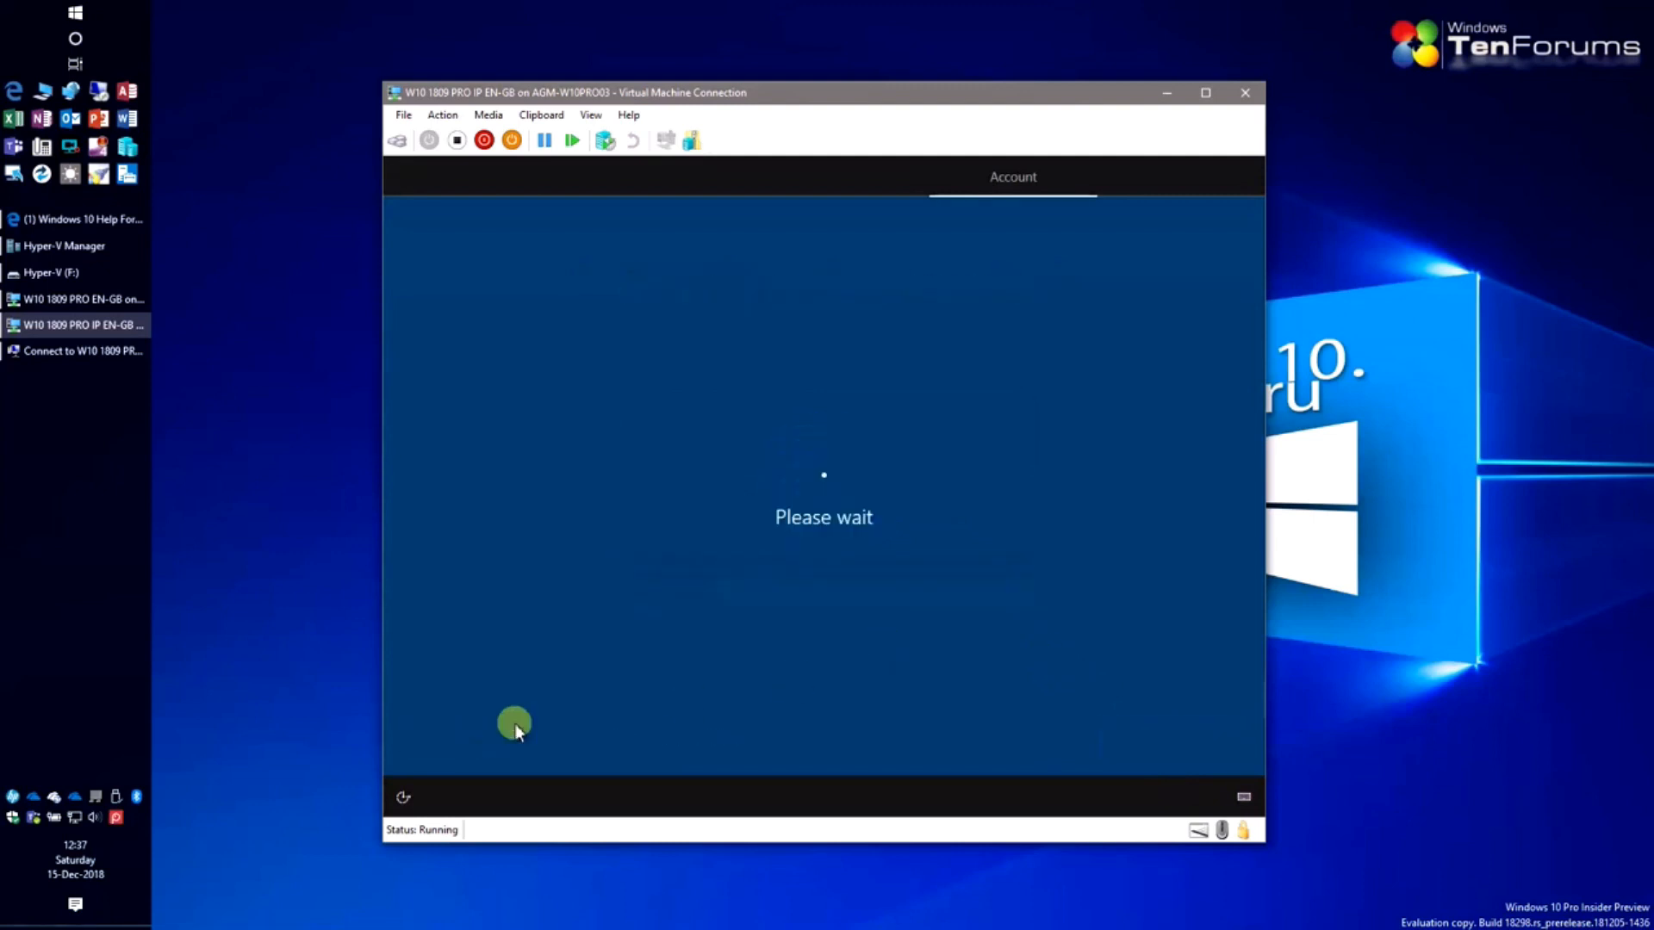
pyautogui.click(1061, 746)
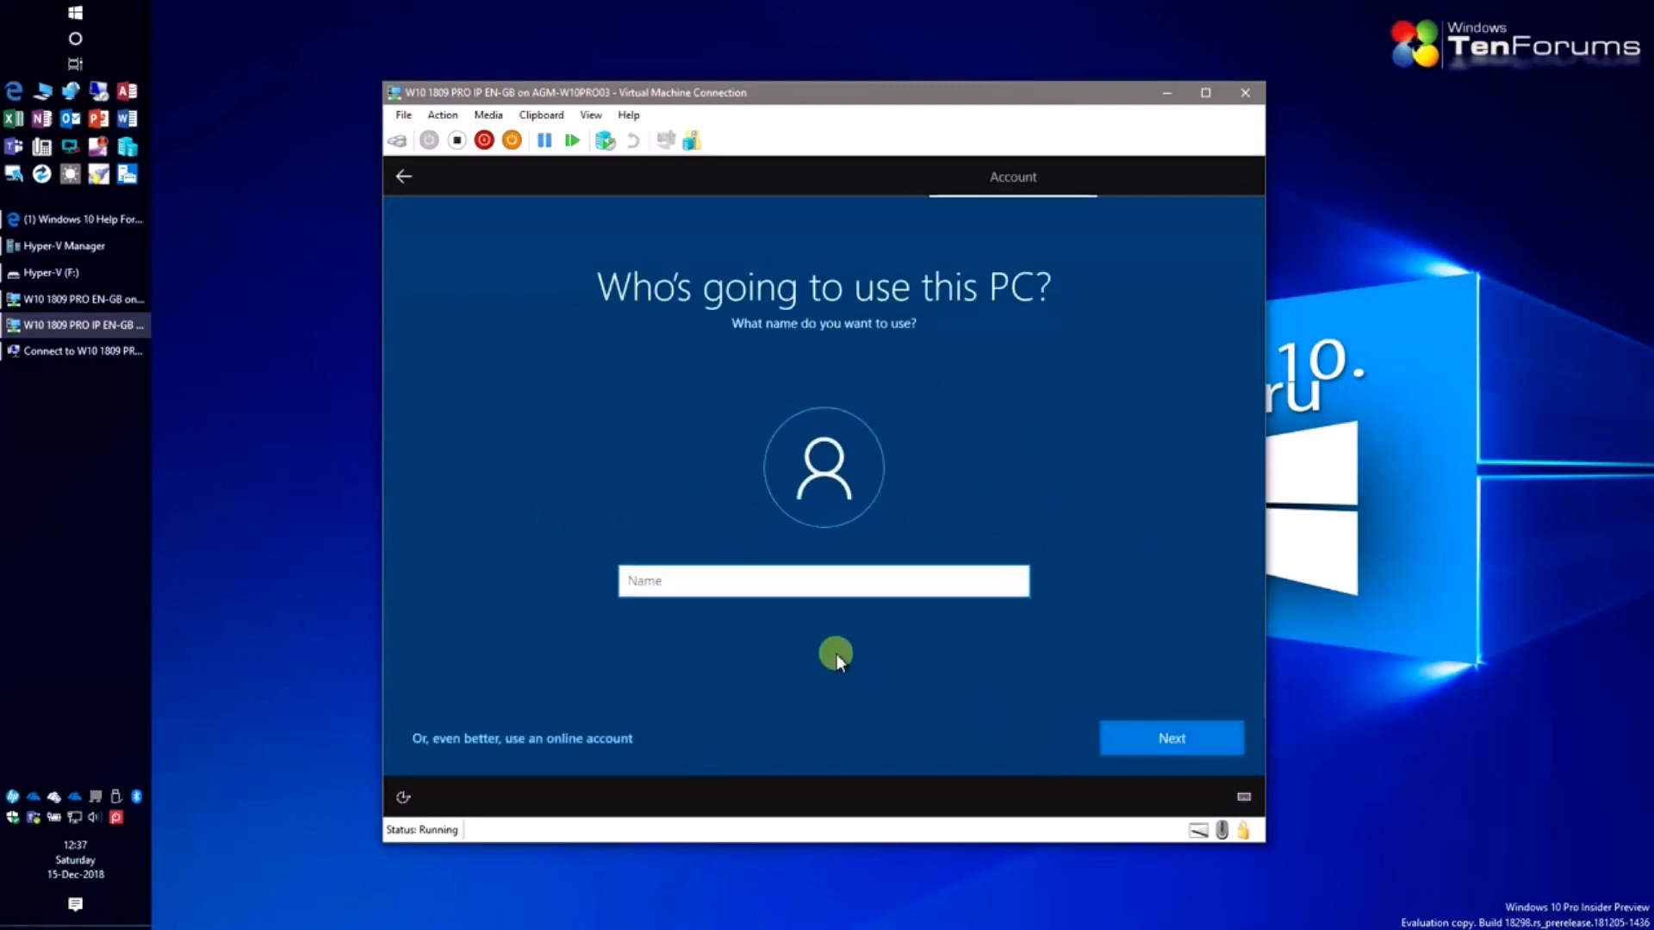
pyautogui.write('Kari')
pyautogui.click(1142, 731)
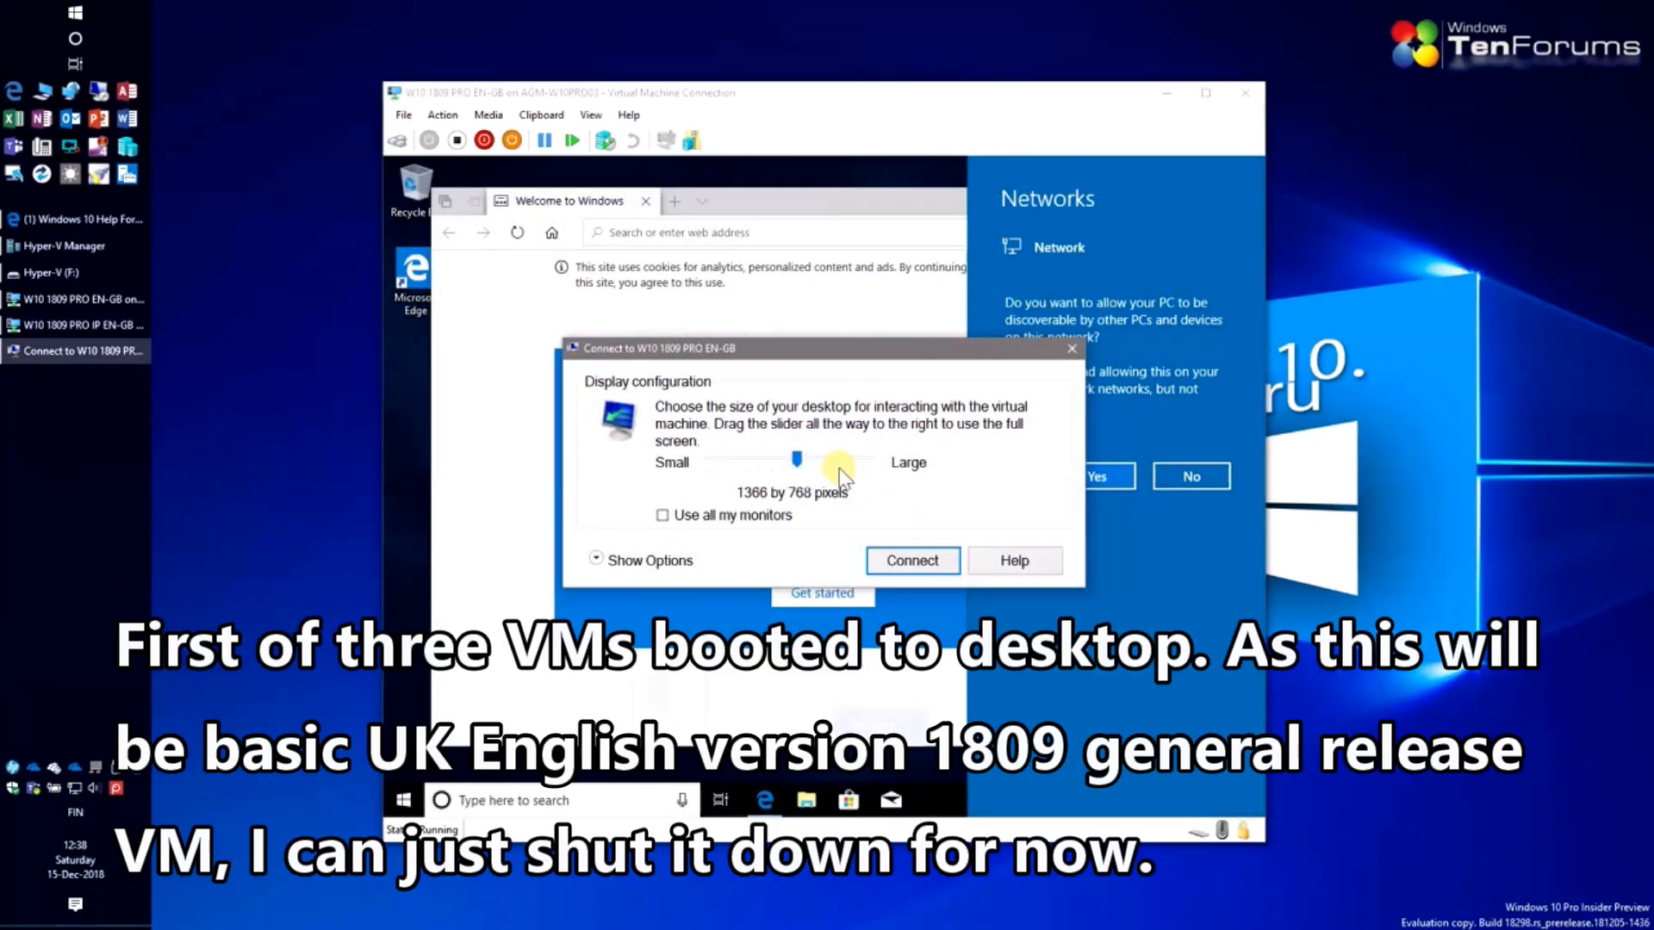
# Connect to the W10 1809 PRO EN-GB virtual machine with a 1366 by 768 pixel desktop and sign in.
pyautogui.click(895, 561)
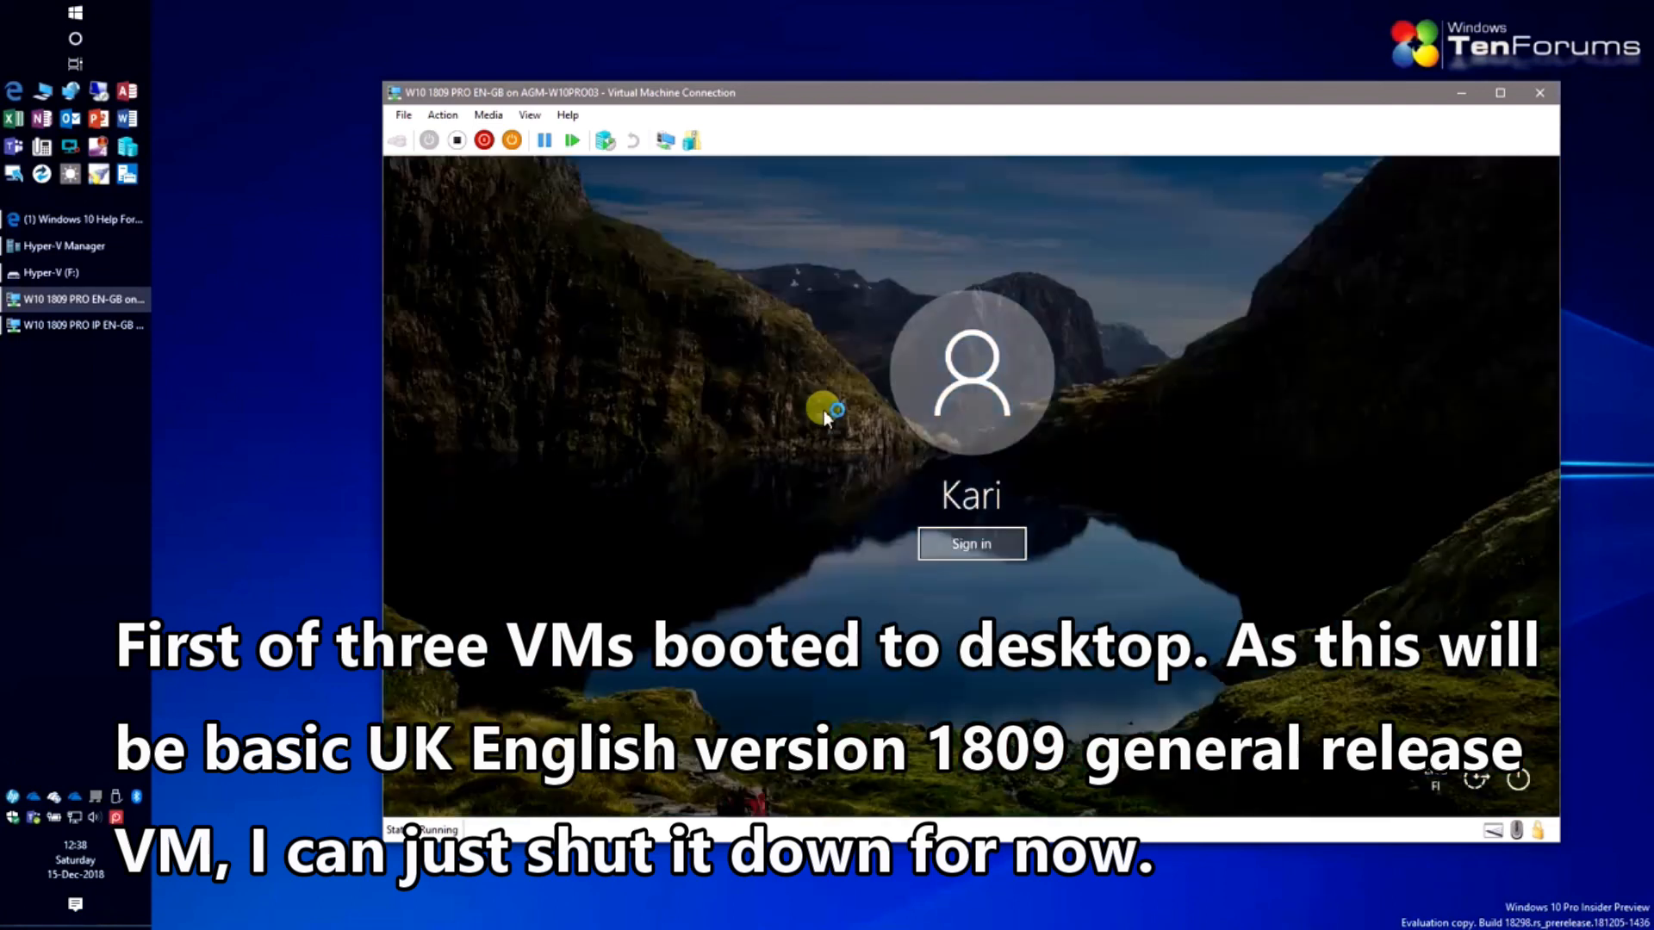
pyautogui.click(956, 545)
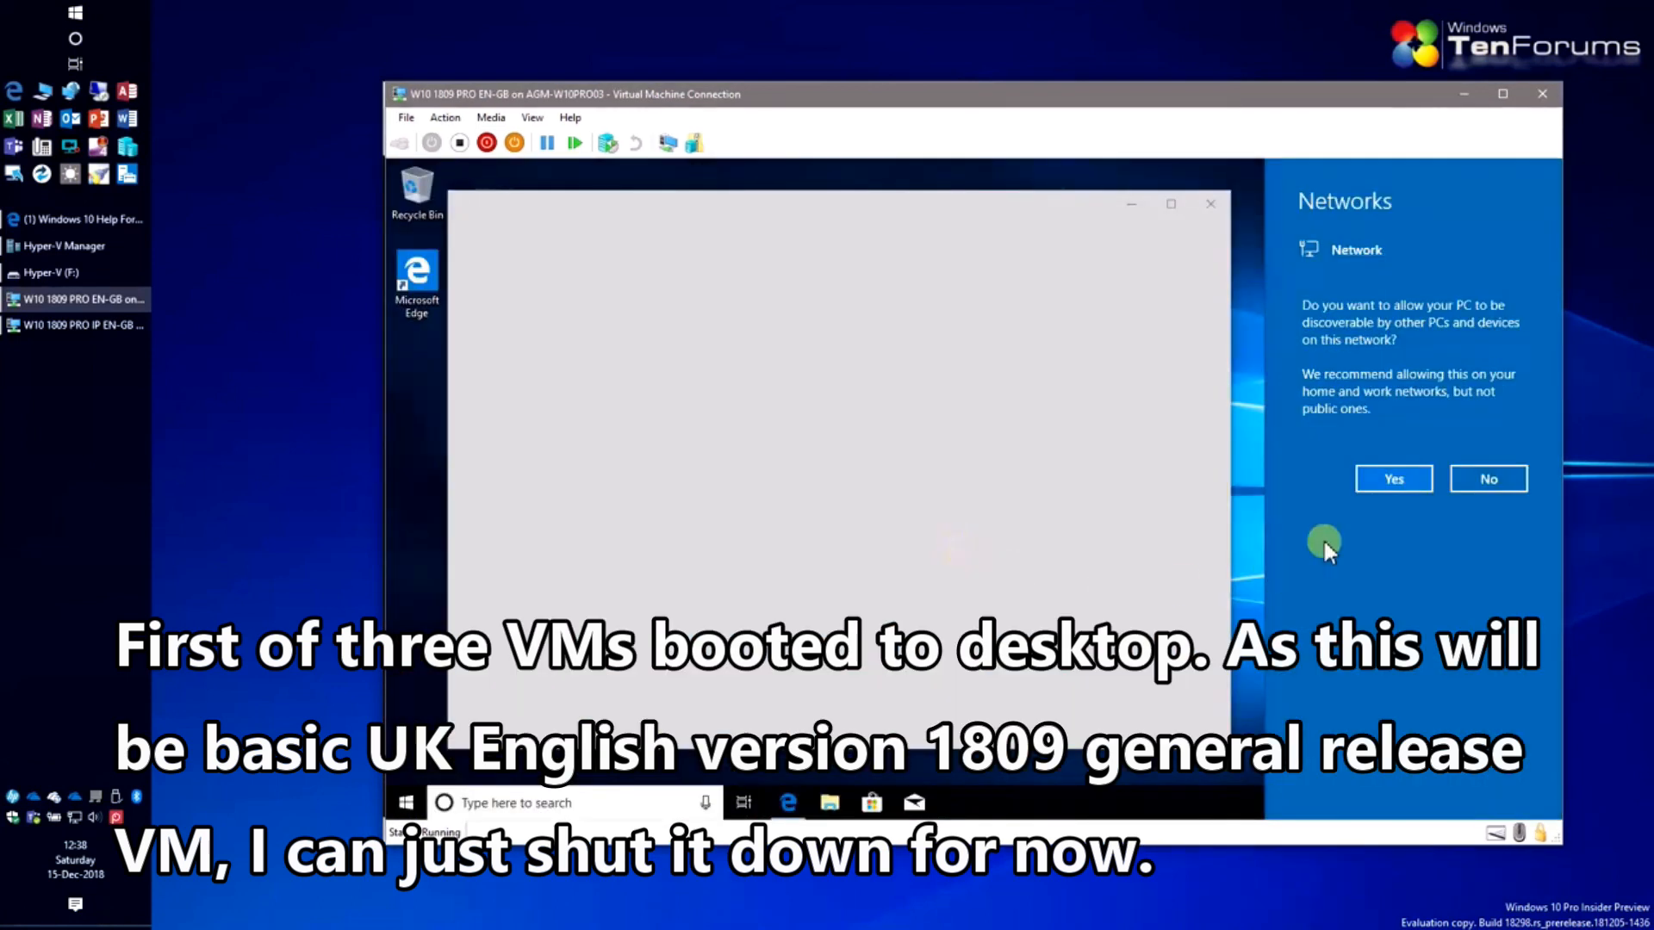
# Allow the PC to be discoverable on the network, and get past the Microsoft Edge welcome page and close the browser.
pyautogui.click(1378, 476)
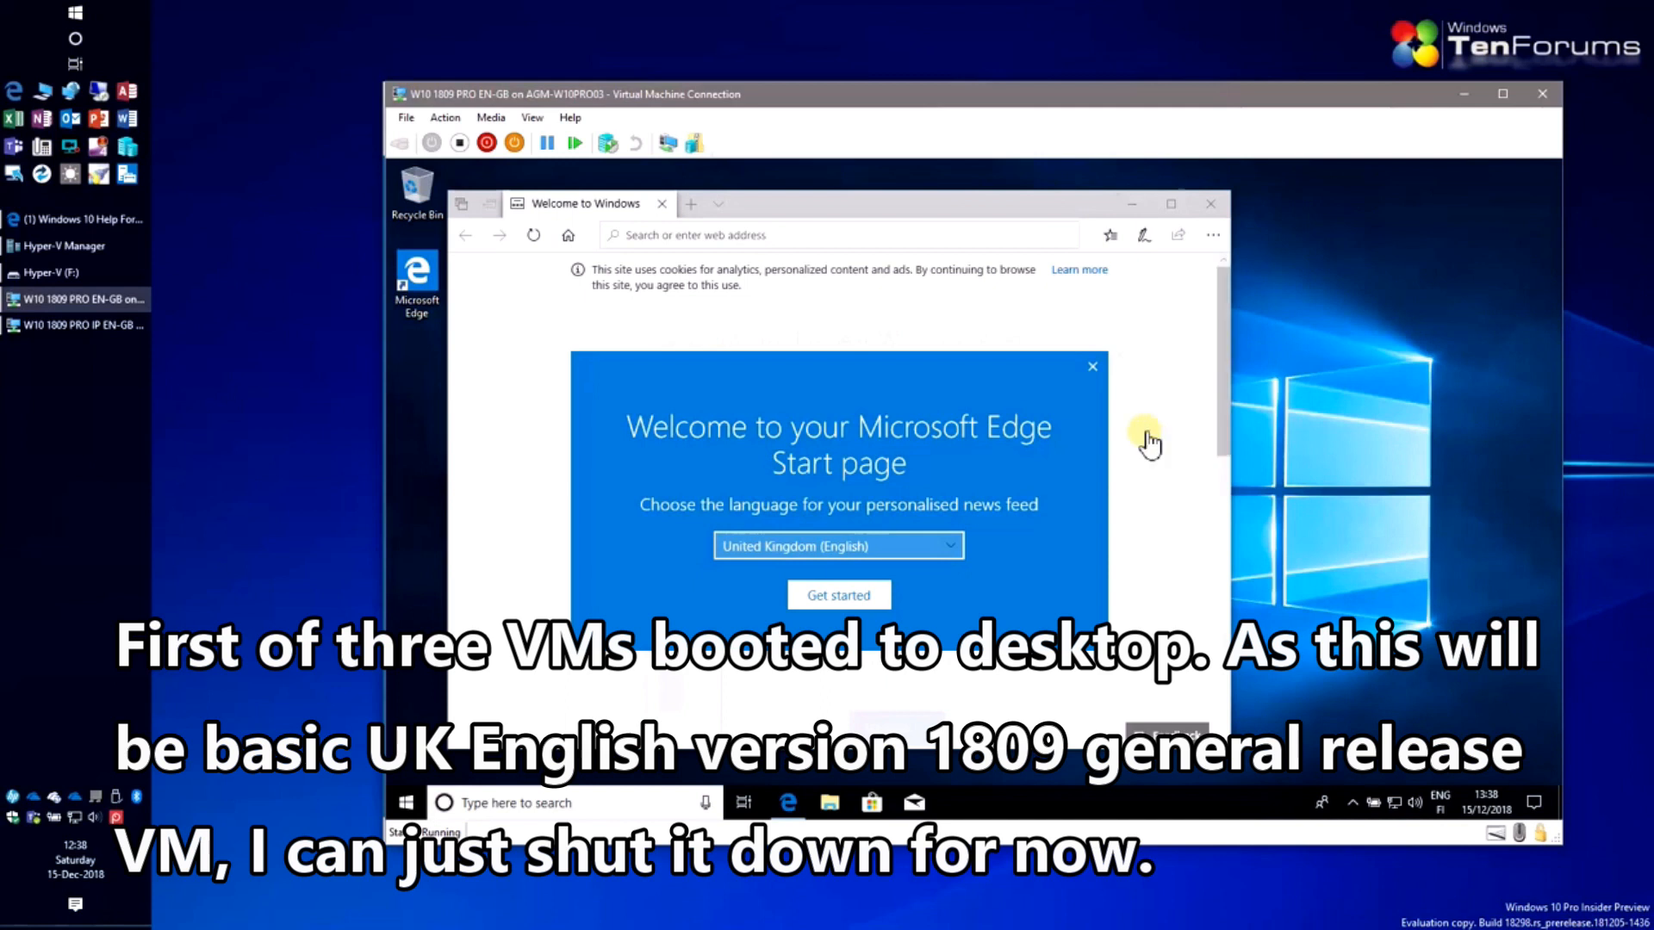
pyautogui.click(844, 594)
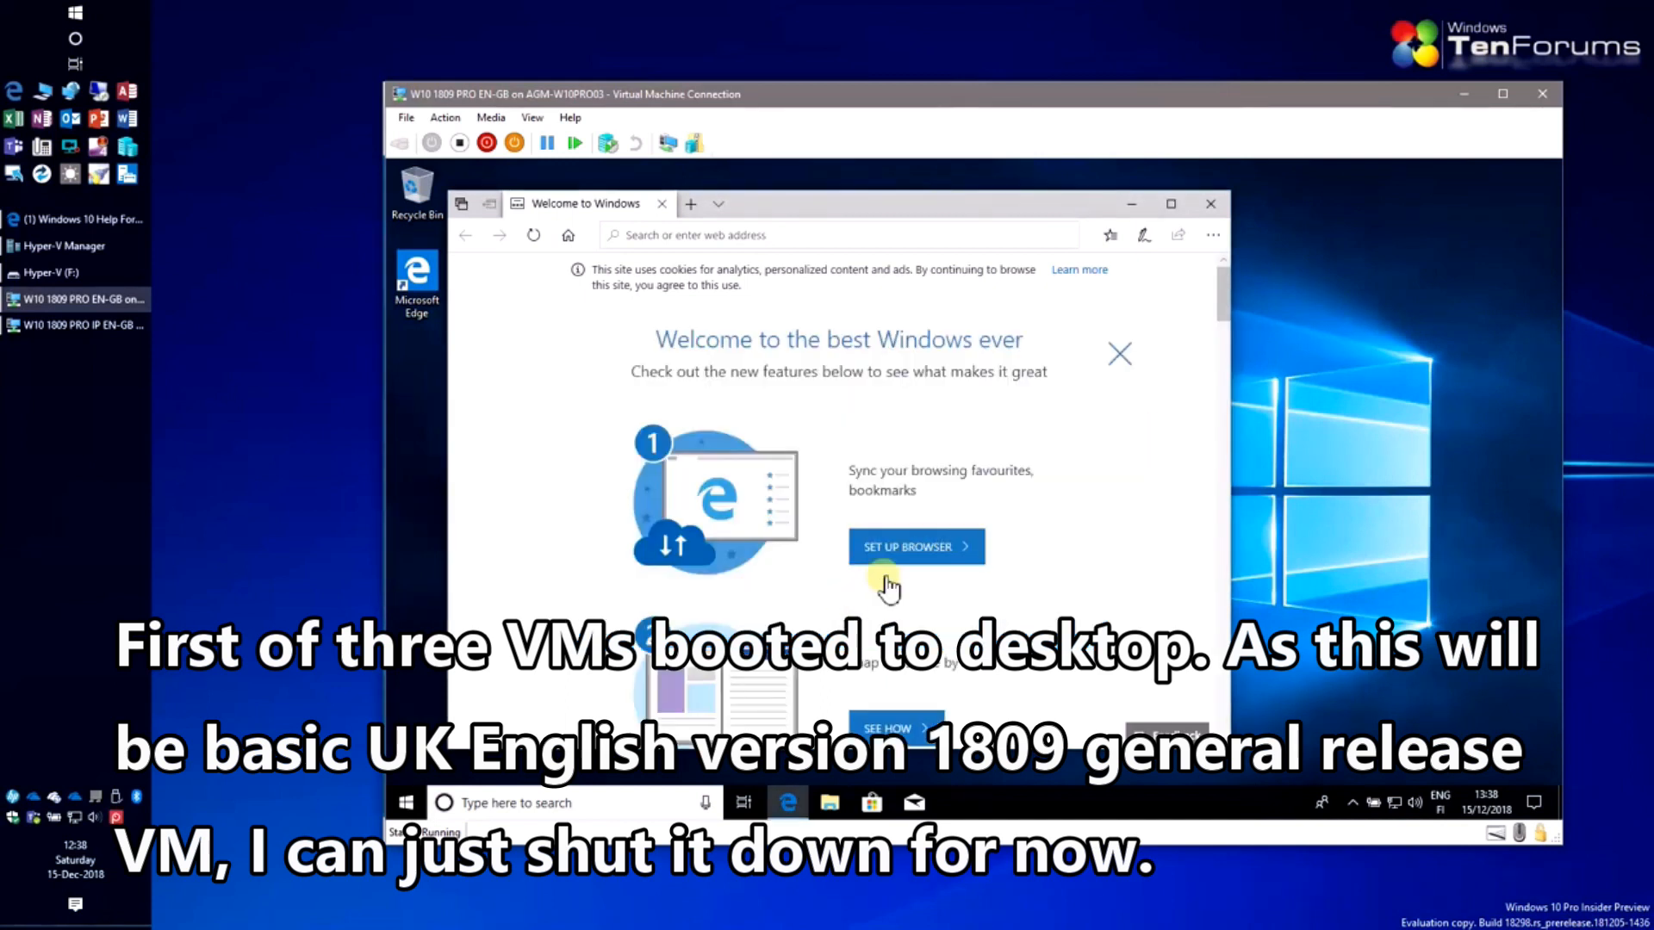
pyautogui.click(1209, 207)
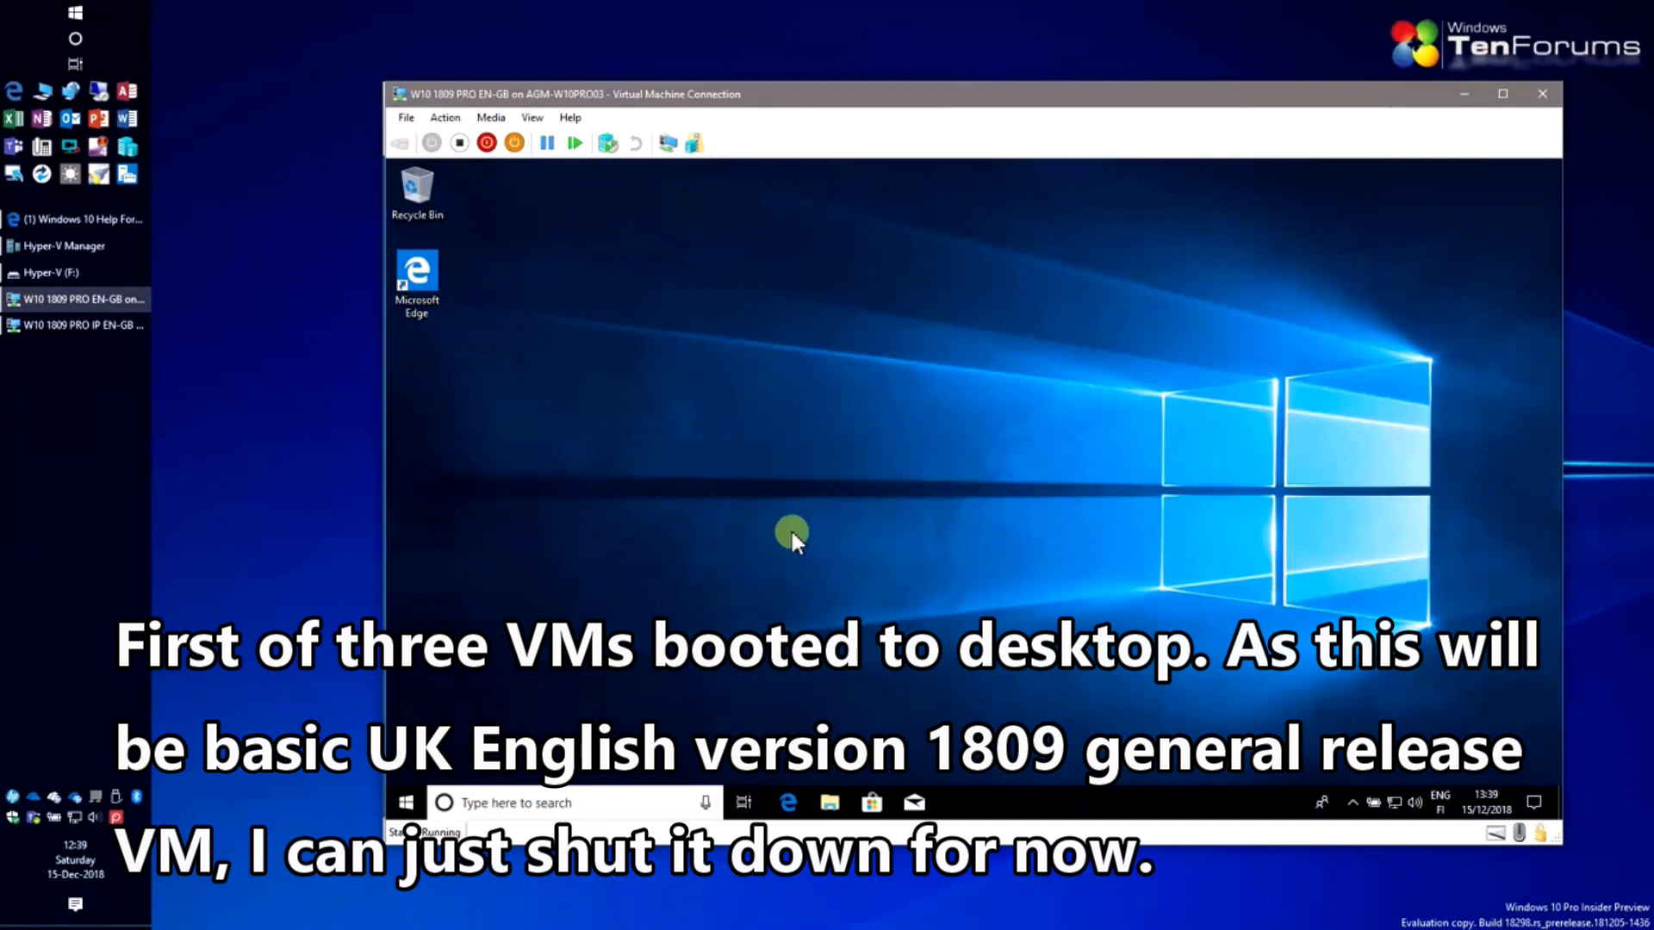
# Shut down the W10 1809 PRO EN-GB virtual machine and close its connection window.
pyautogui.click(487, 143)
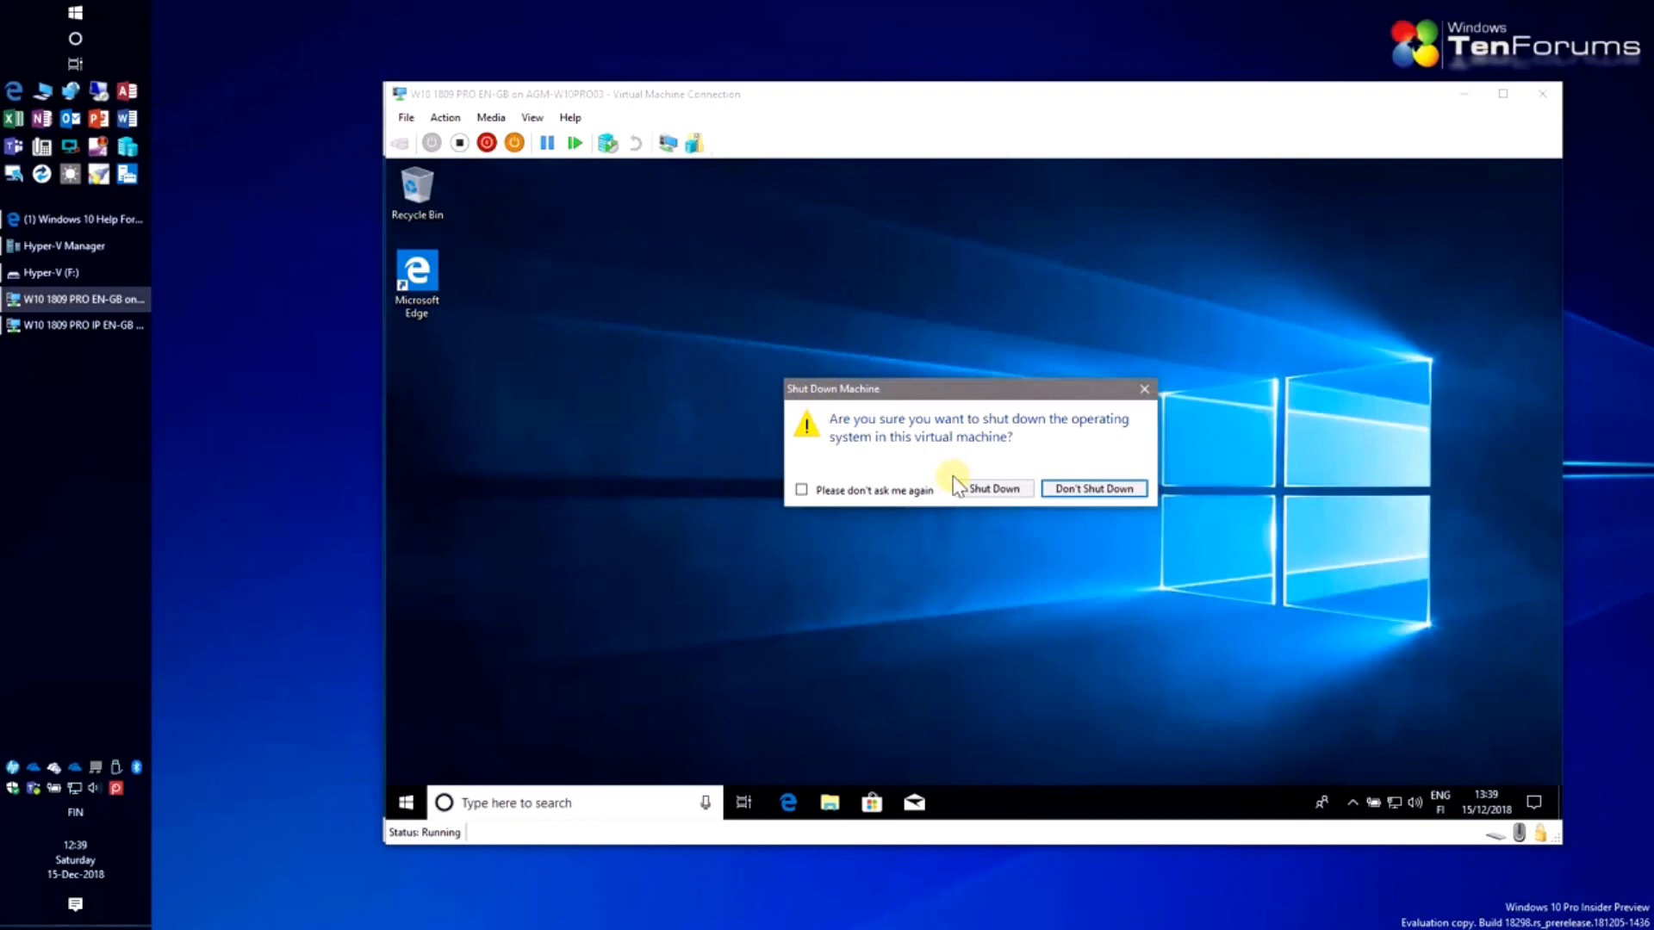
pyautogui.click(988, 494)
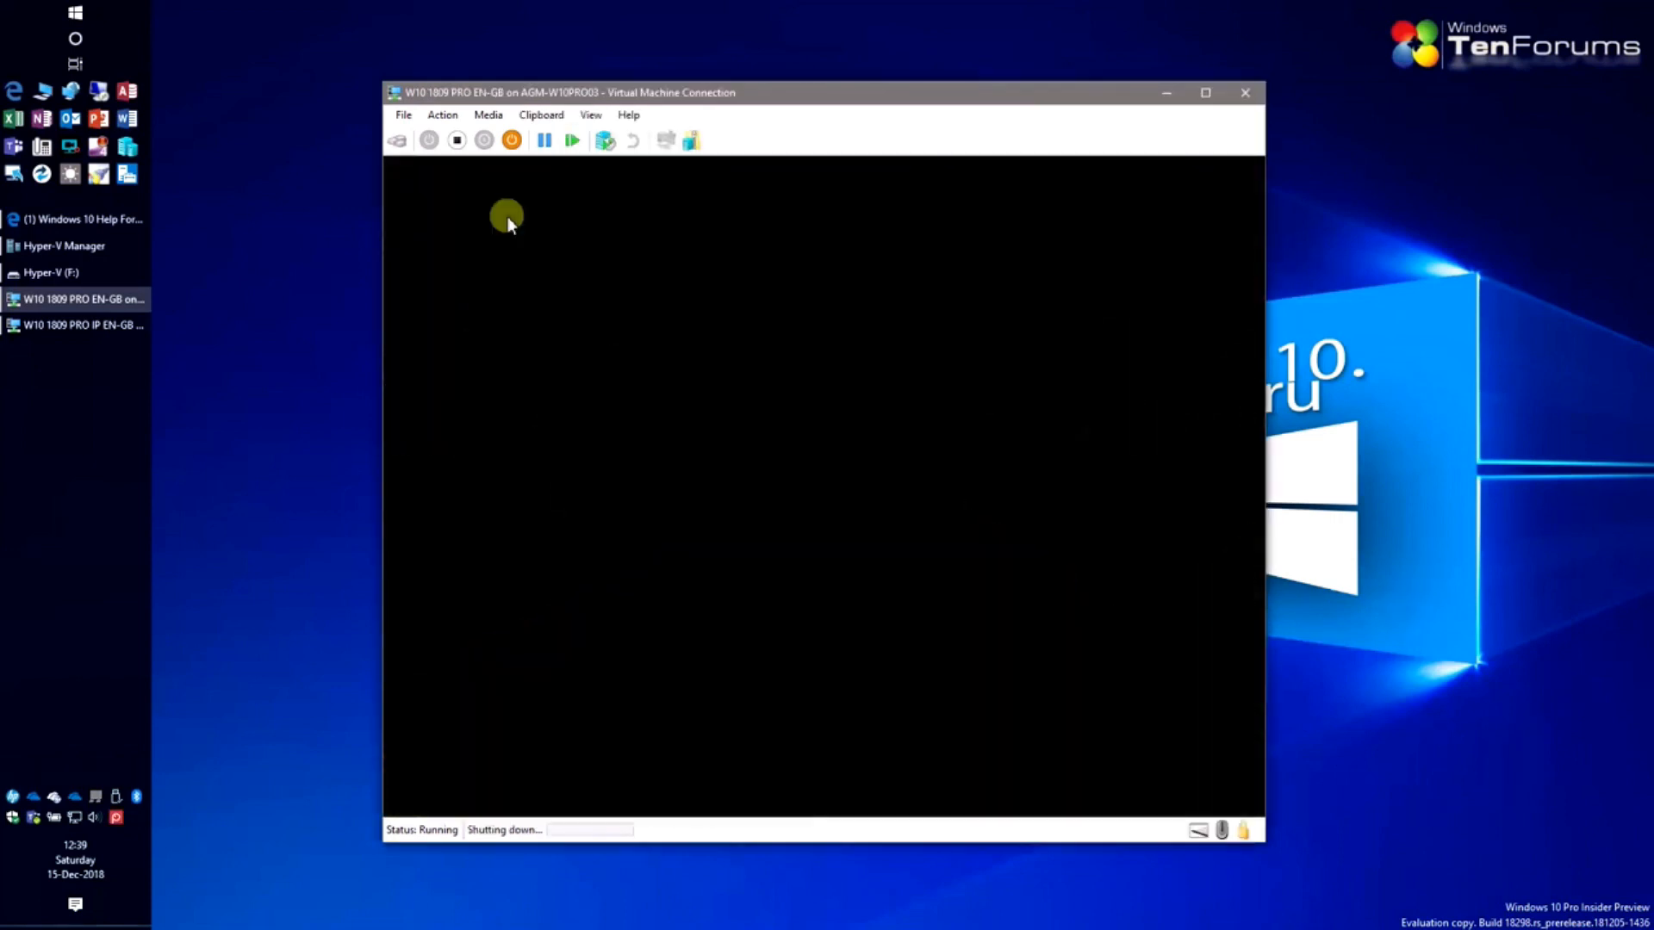
pyautogui.click(1249, 92)
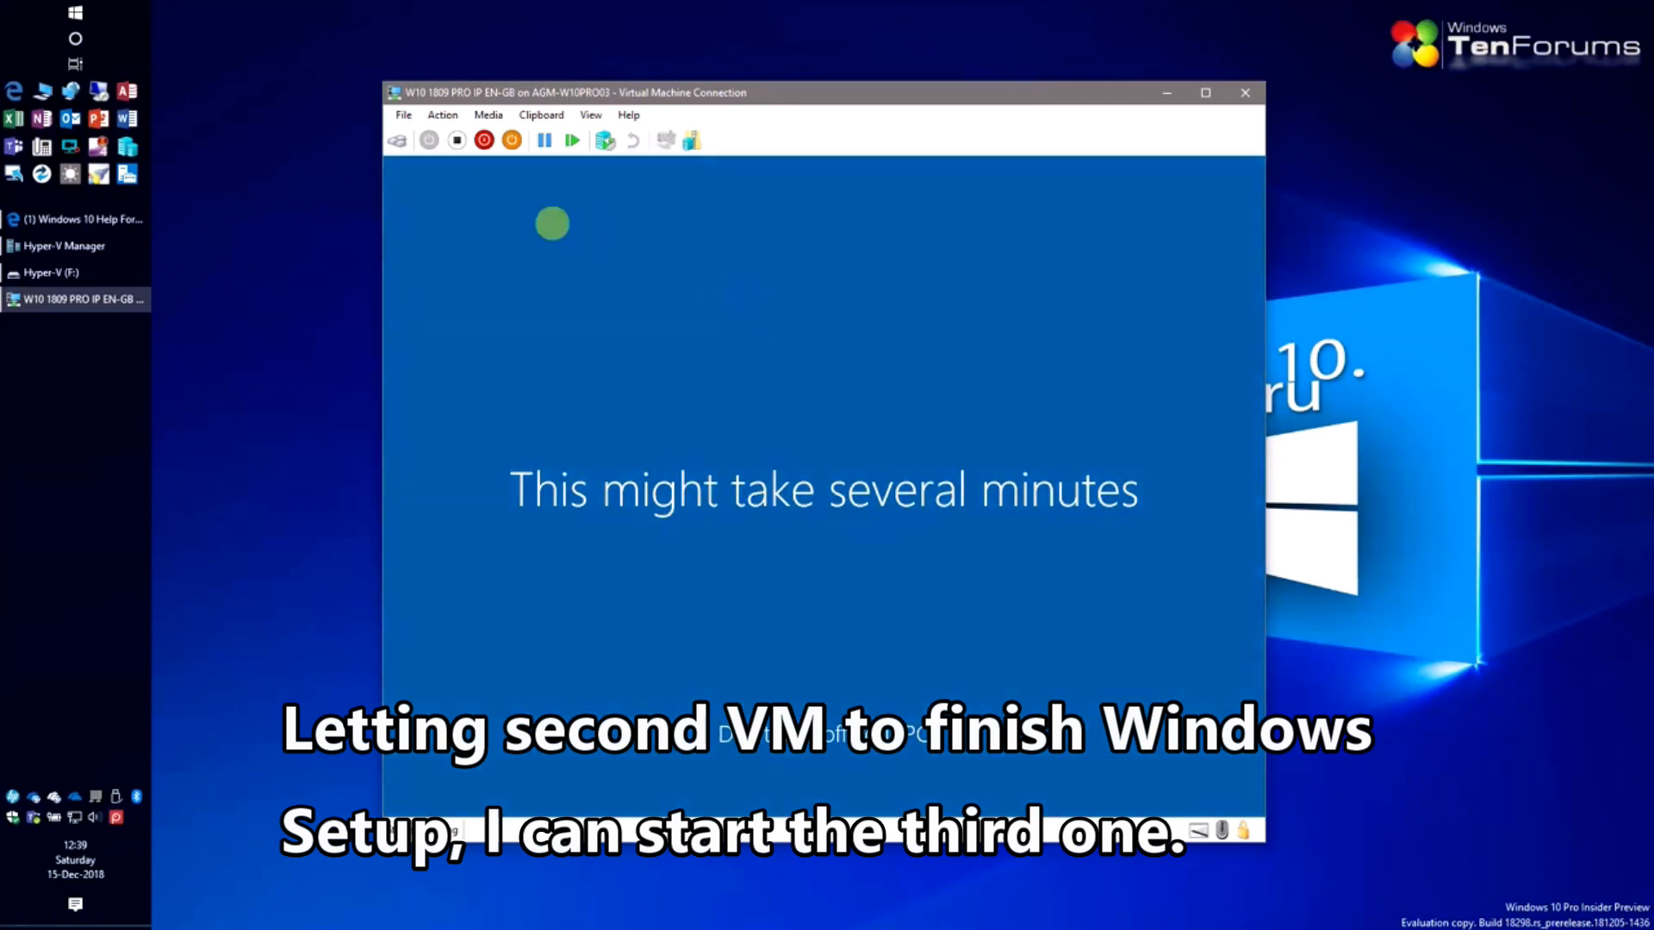
# Switch to Hyper-V Manager, connect to the W10 1809 PRO FIN virtual machine and start it.
pyautogui.click(92, 245)
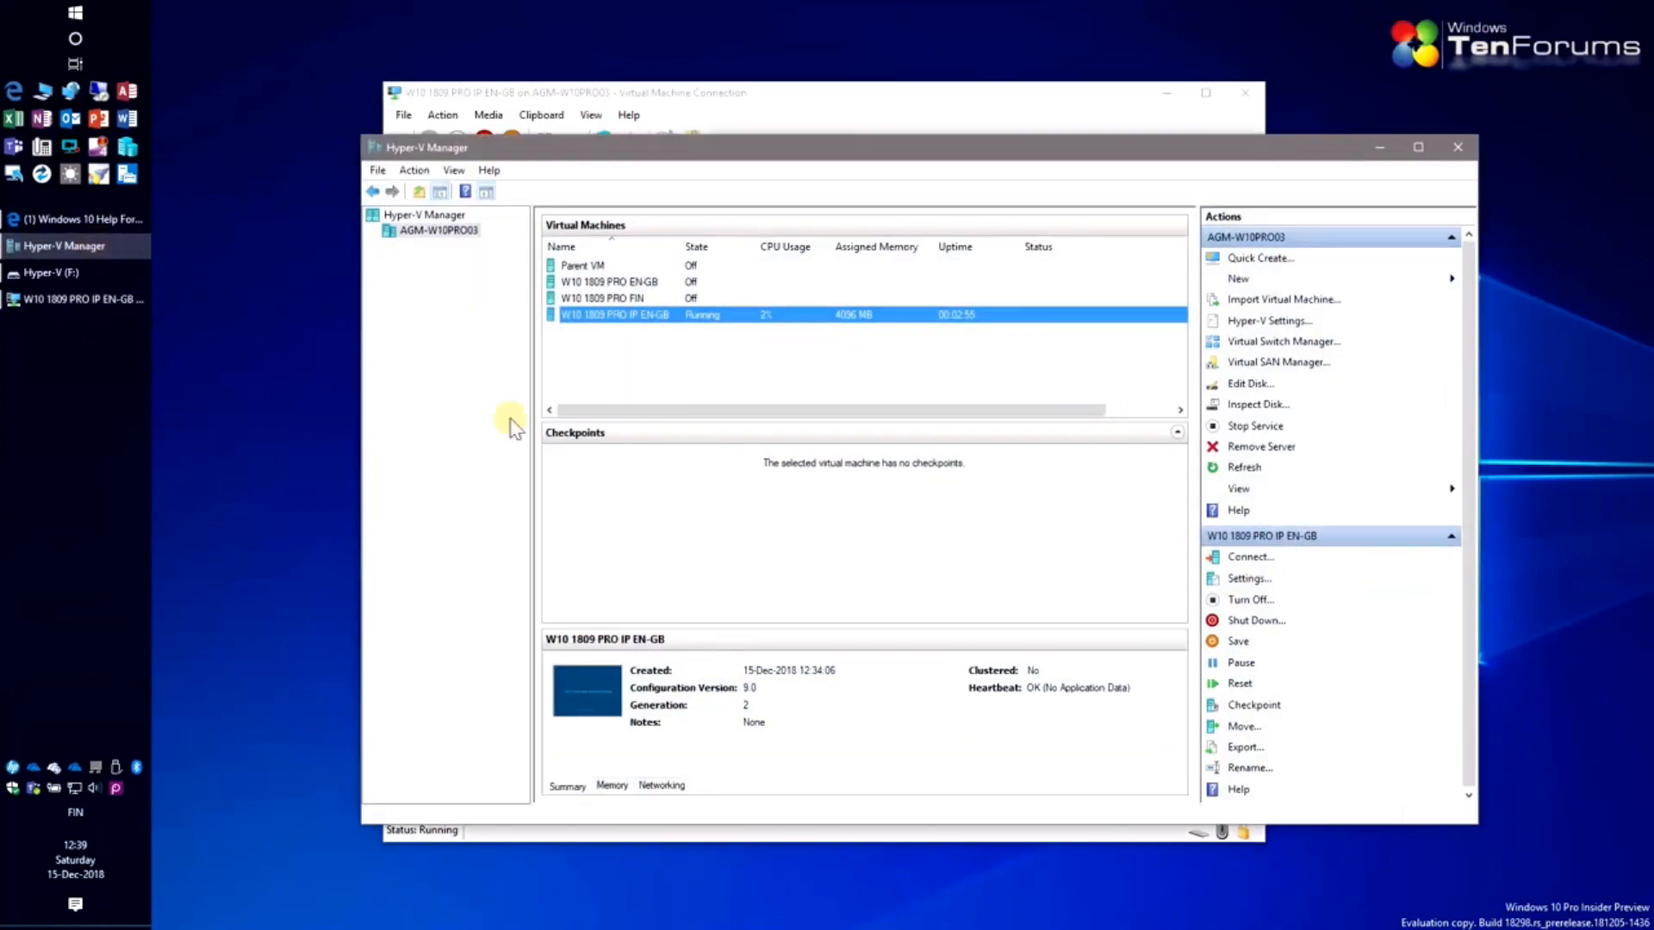
pyautogui.click(624, 298)
pyautogui.rightClick(633, 294)
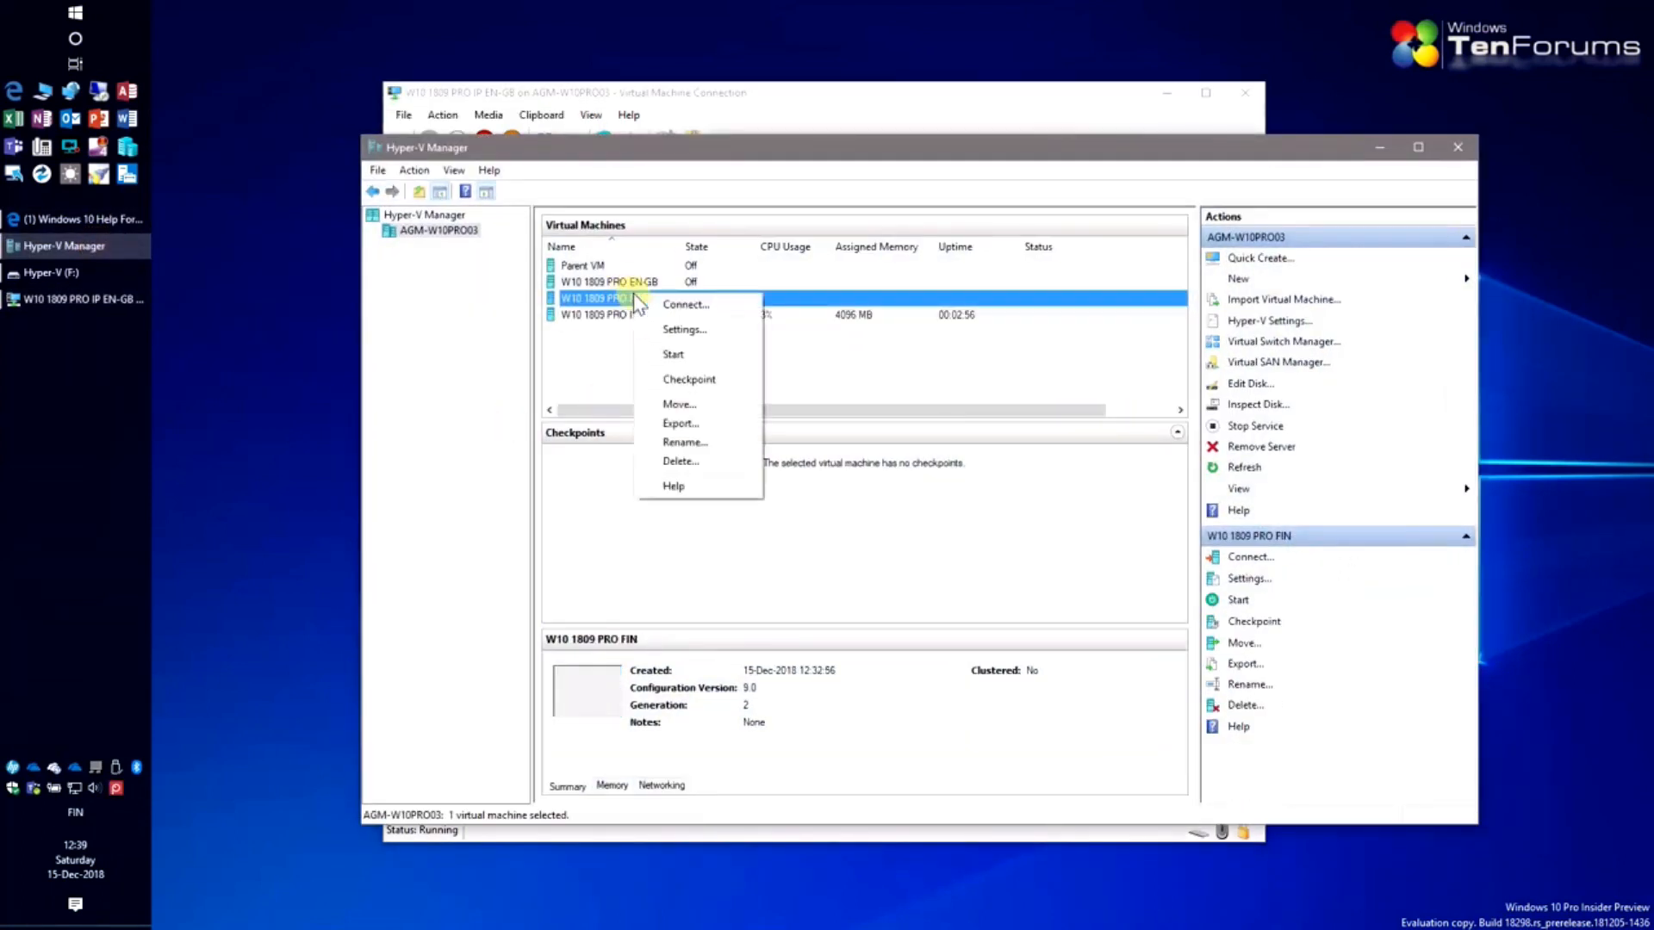
pyautogui.click(661, 310)
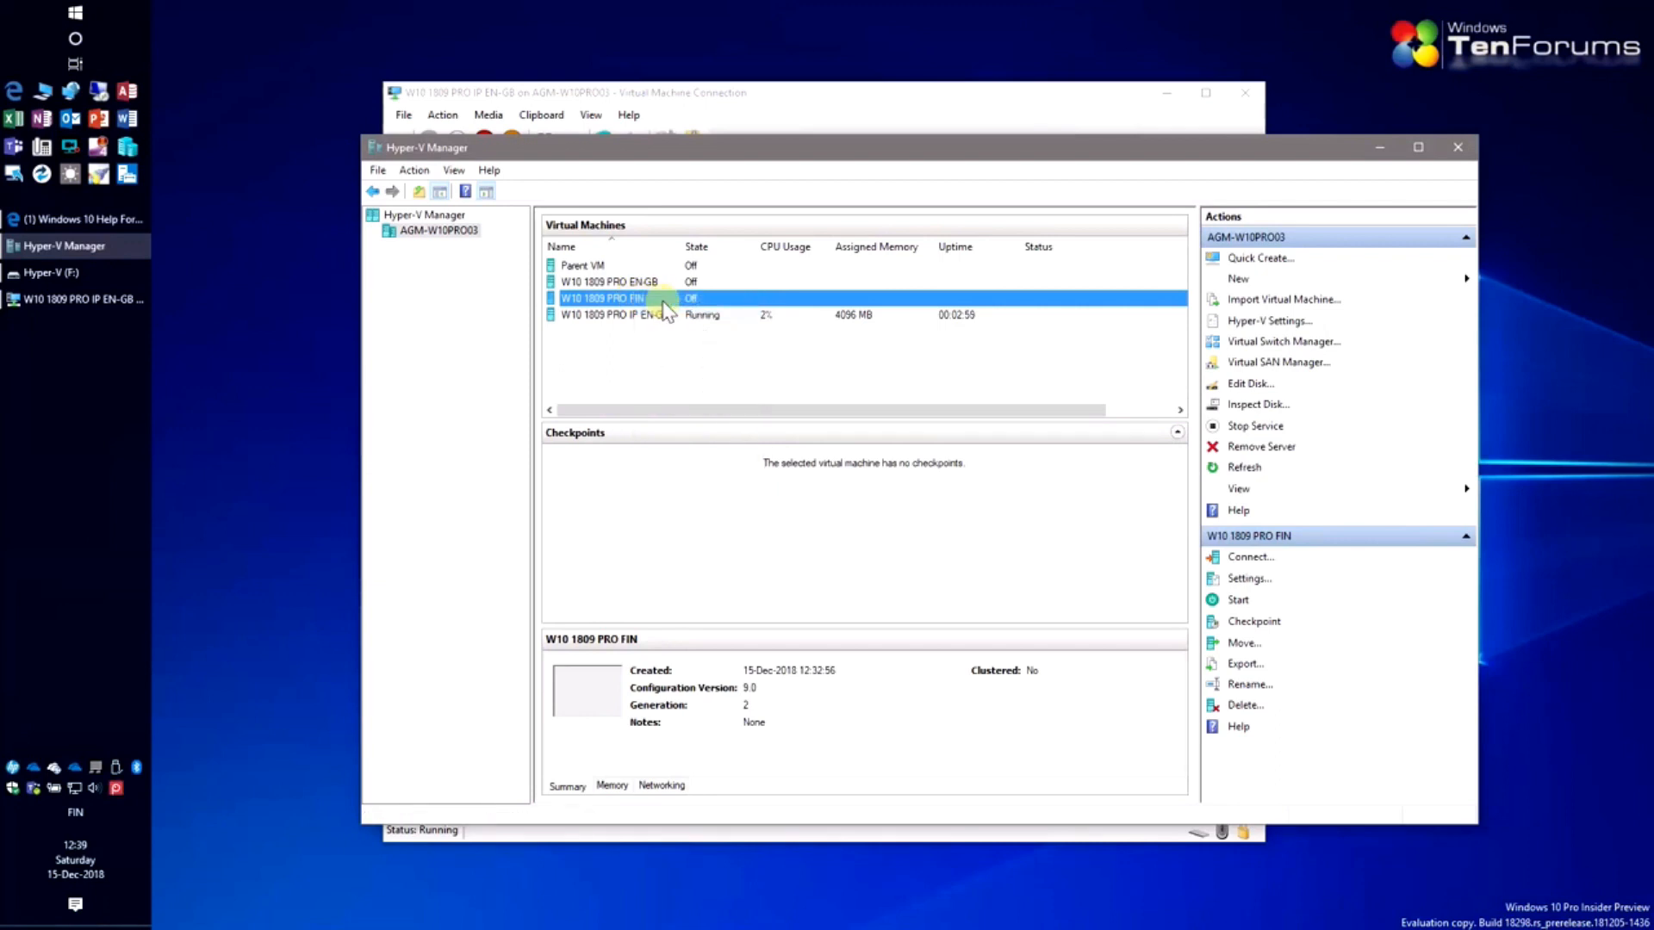
pyautogui.click(659, 348)
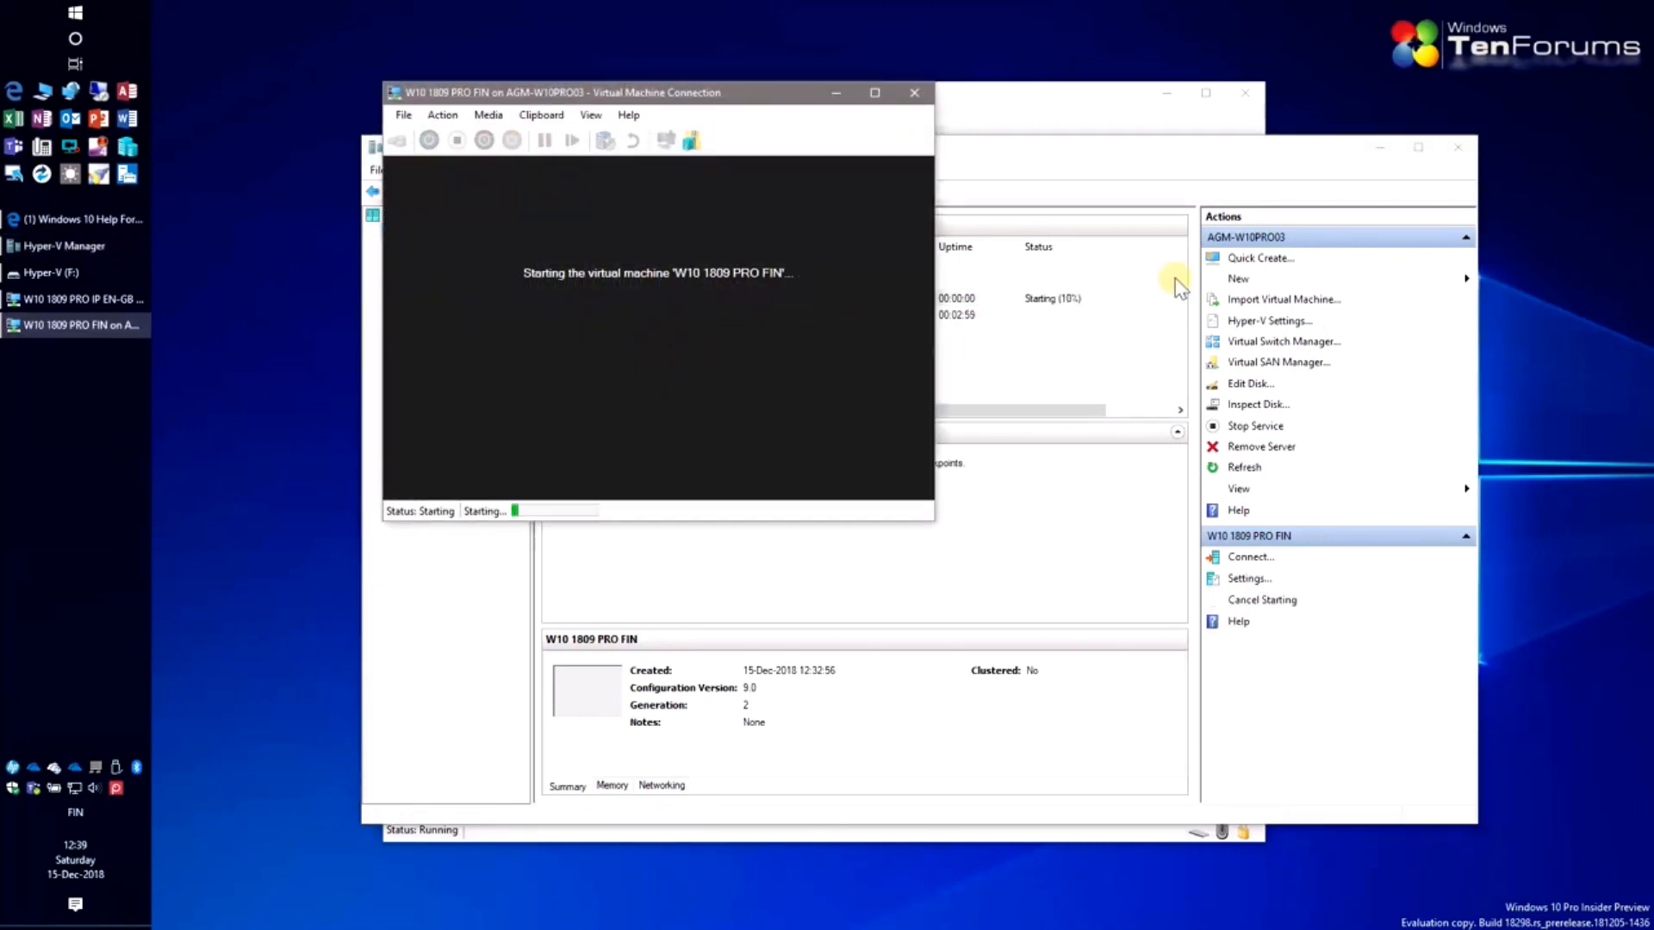
pyautogui.click(1379, 147)
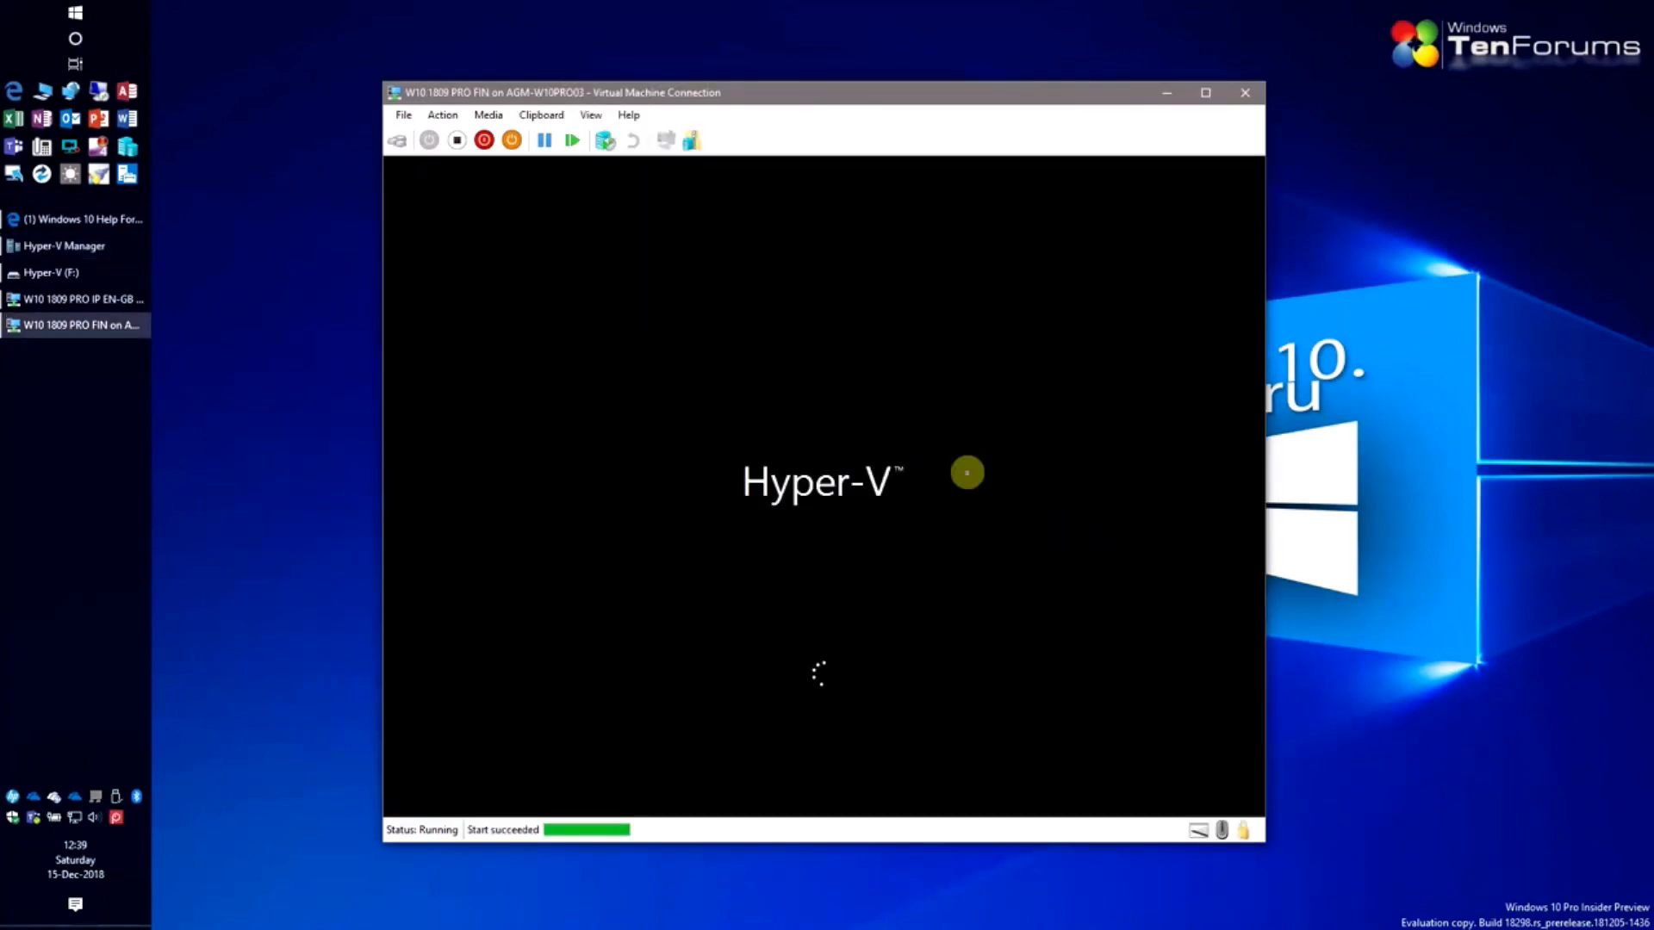
pyautogui.click(100, 301)
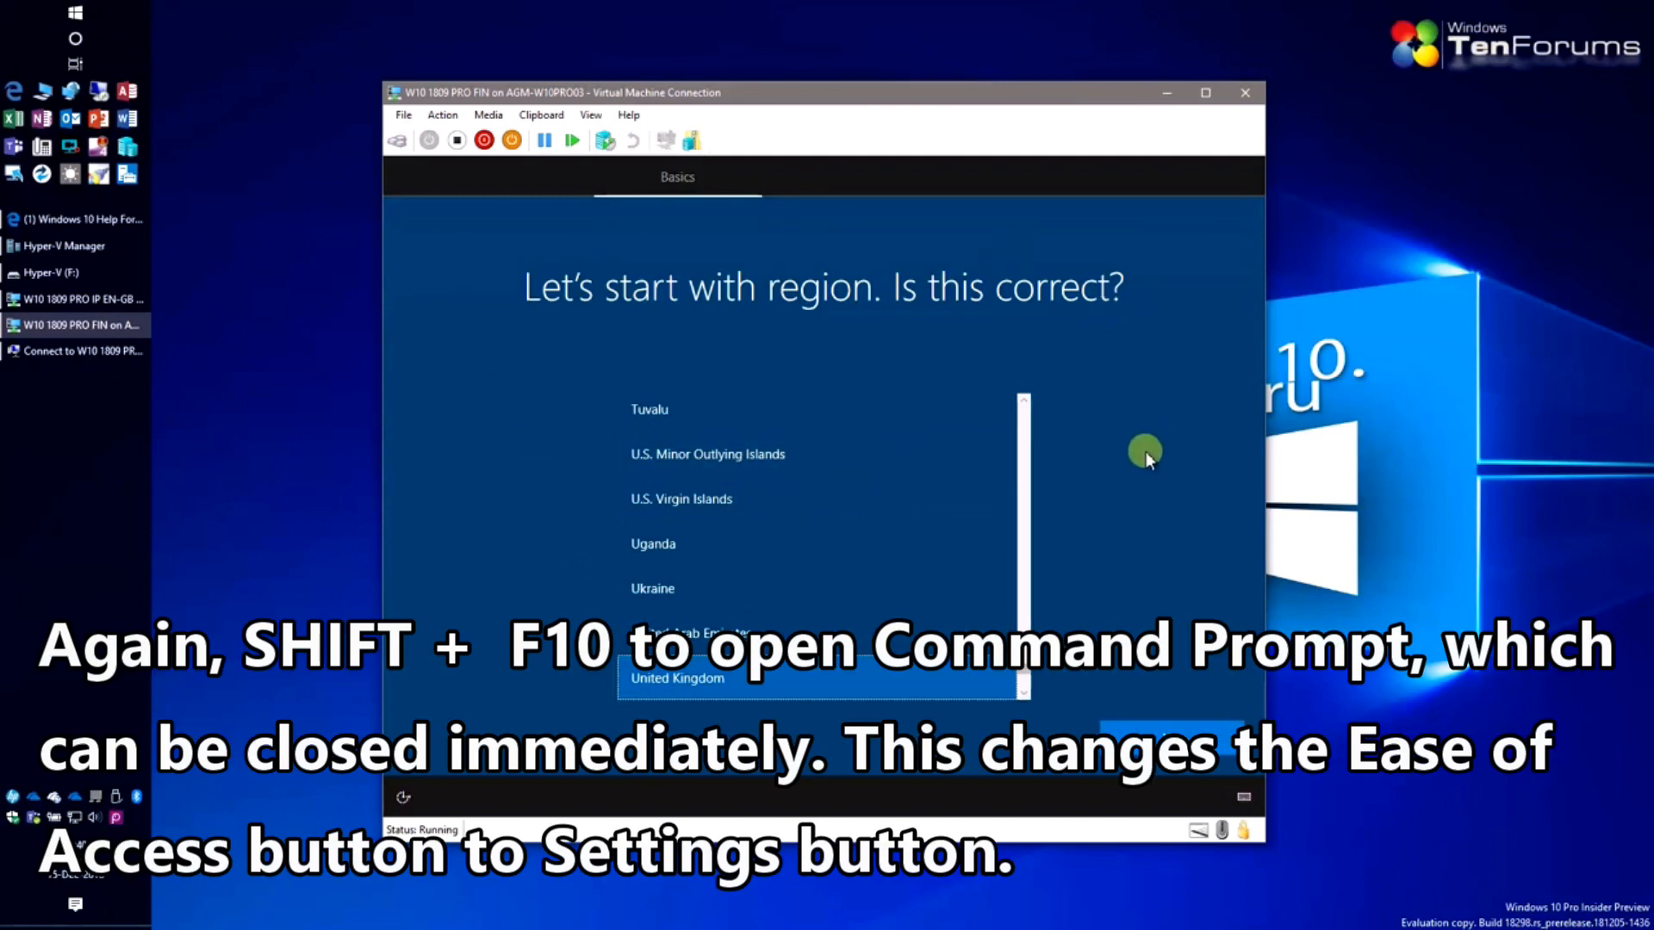
# Open and close a Command Prompt on the setup's region page, and open the Windows Settings home page.
pyautogui.hotkey('shift', 'F10')
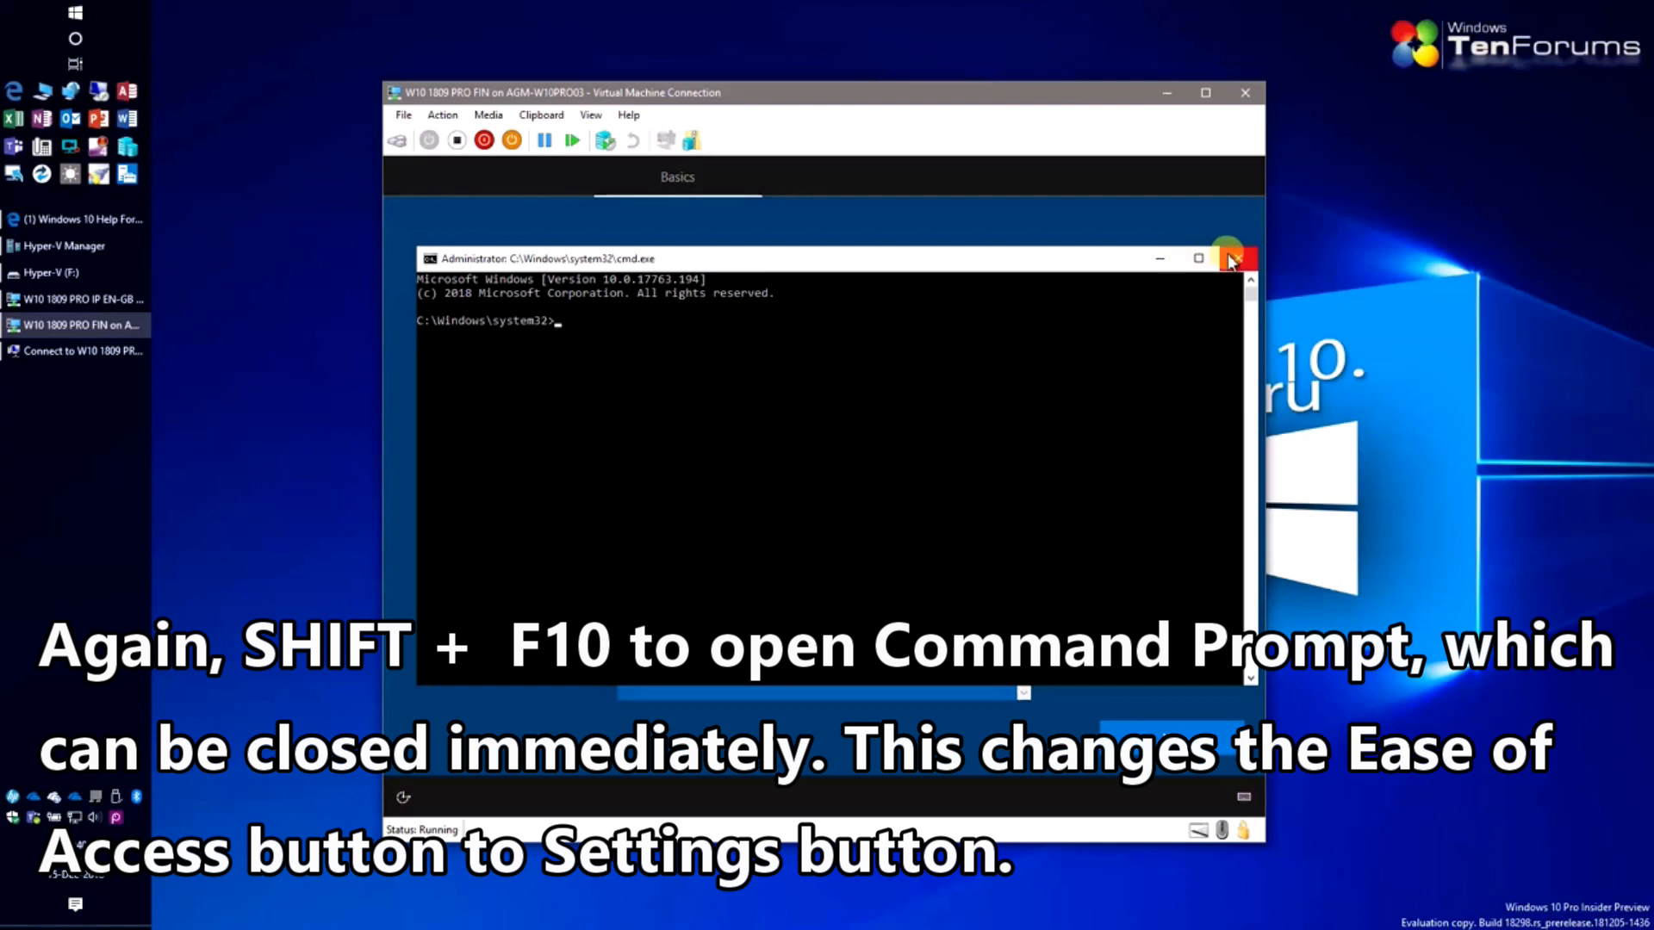
pyautogui.click(1230, 259)
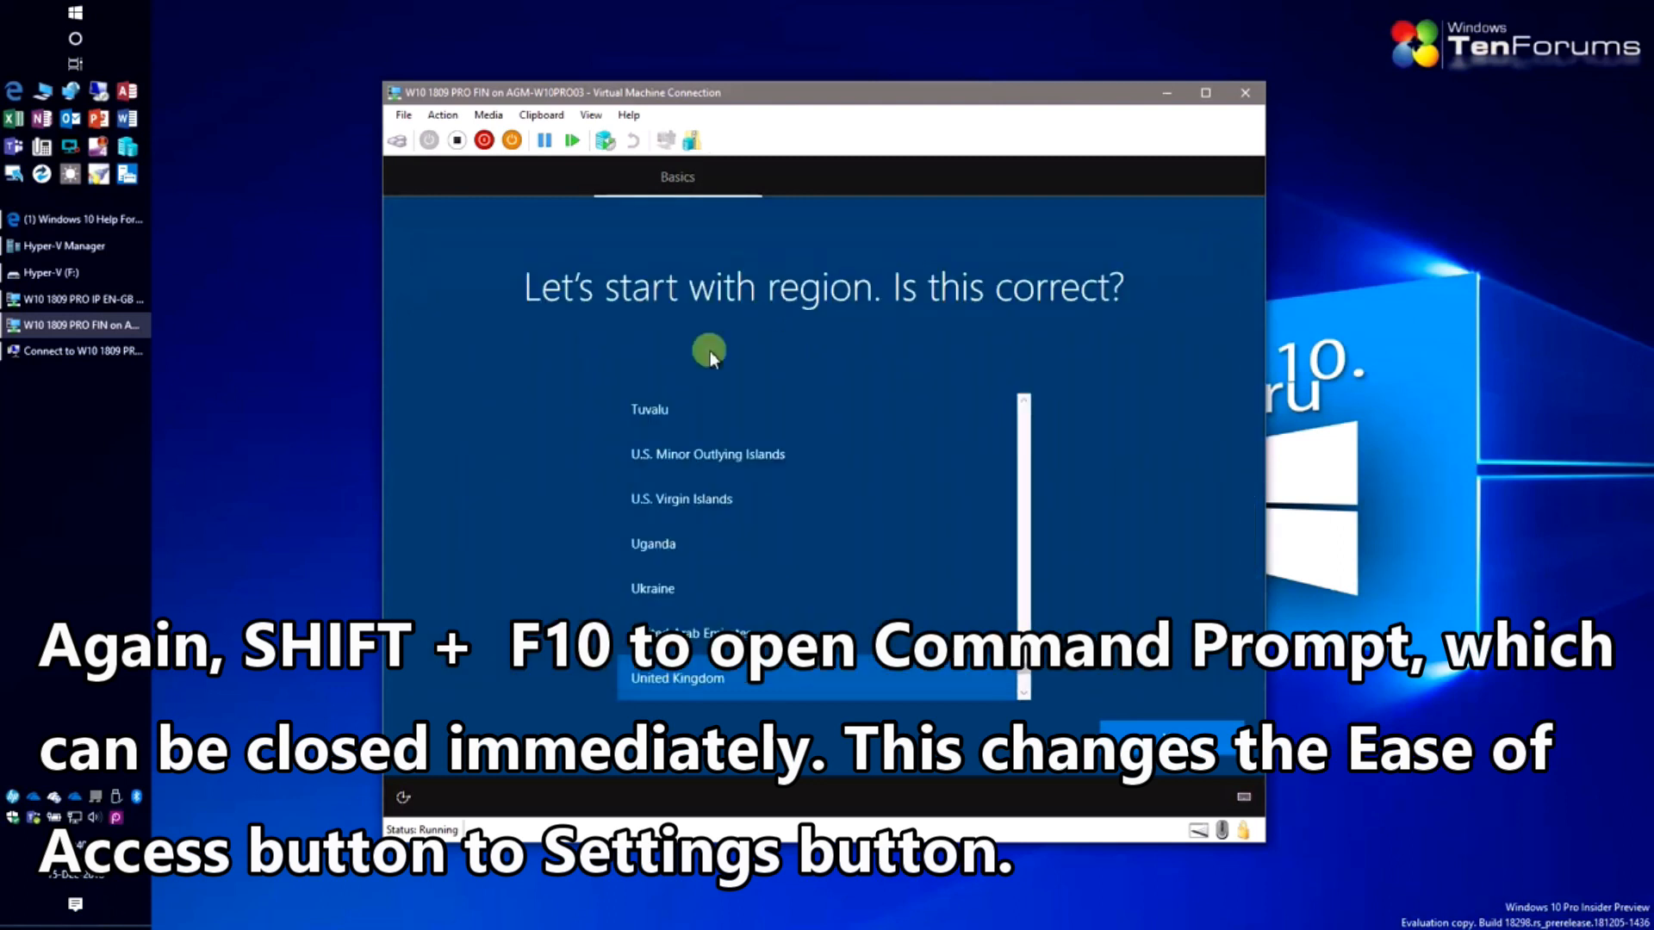
pyautogui.click(399, 804)
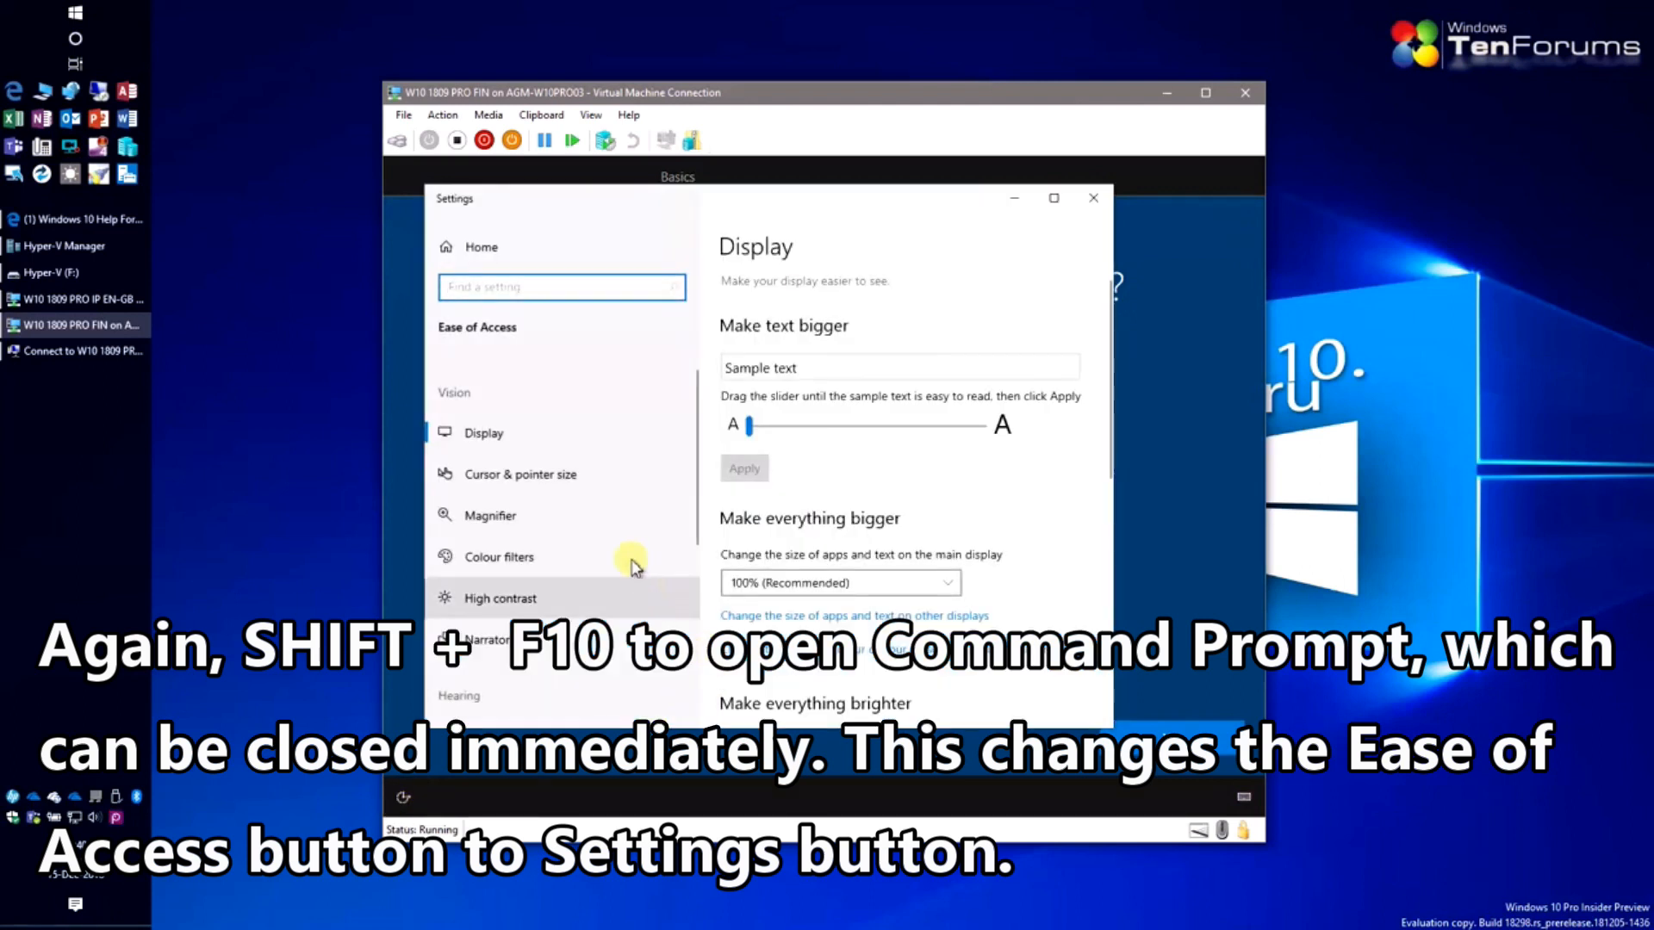
pyautogui.click(499, 249)
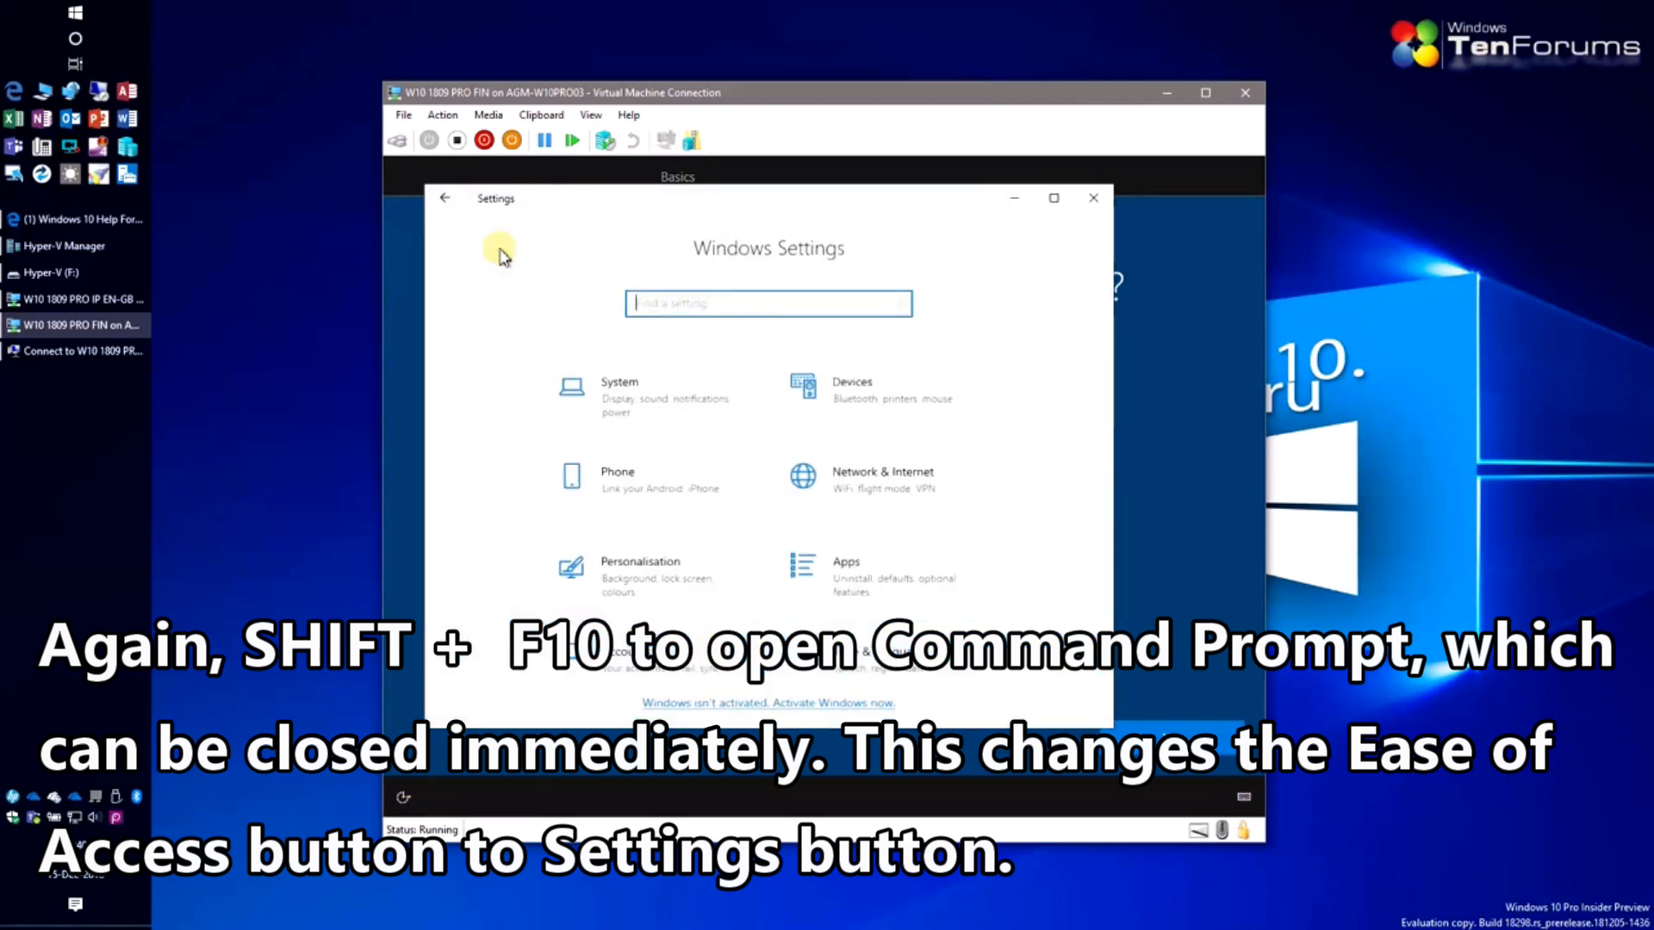
# In the Time & Language settings, install Finnish (Suomi) as the Windows display language, including its language pack, speech and handwriting features.
pyautogui.click(924, 659)
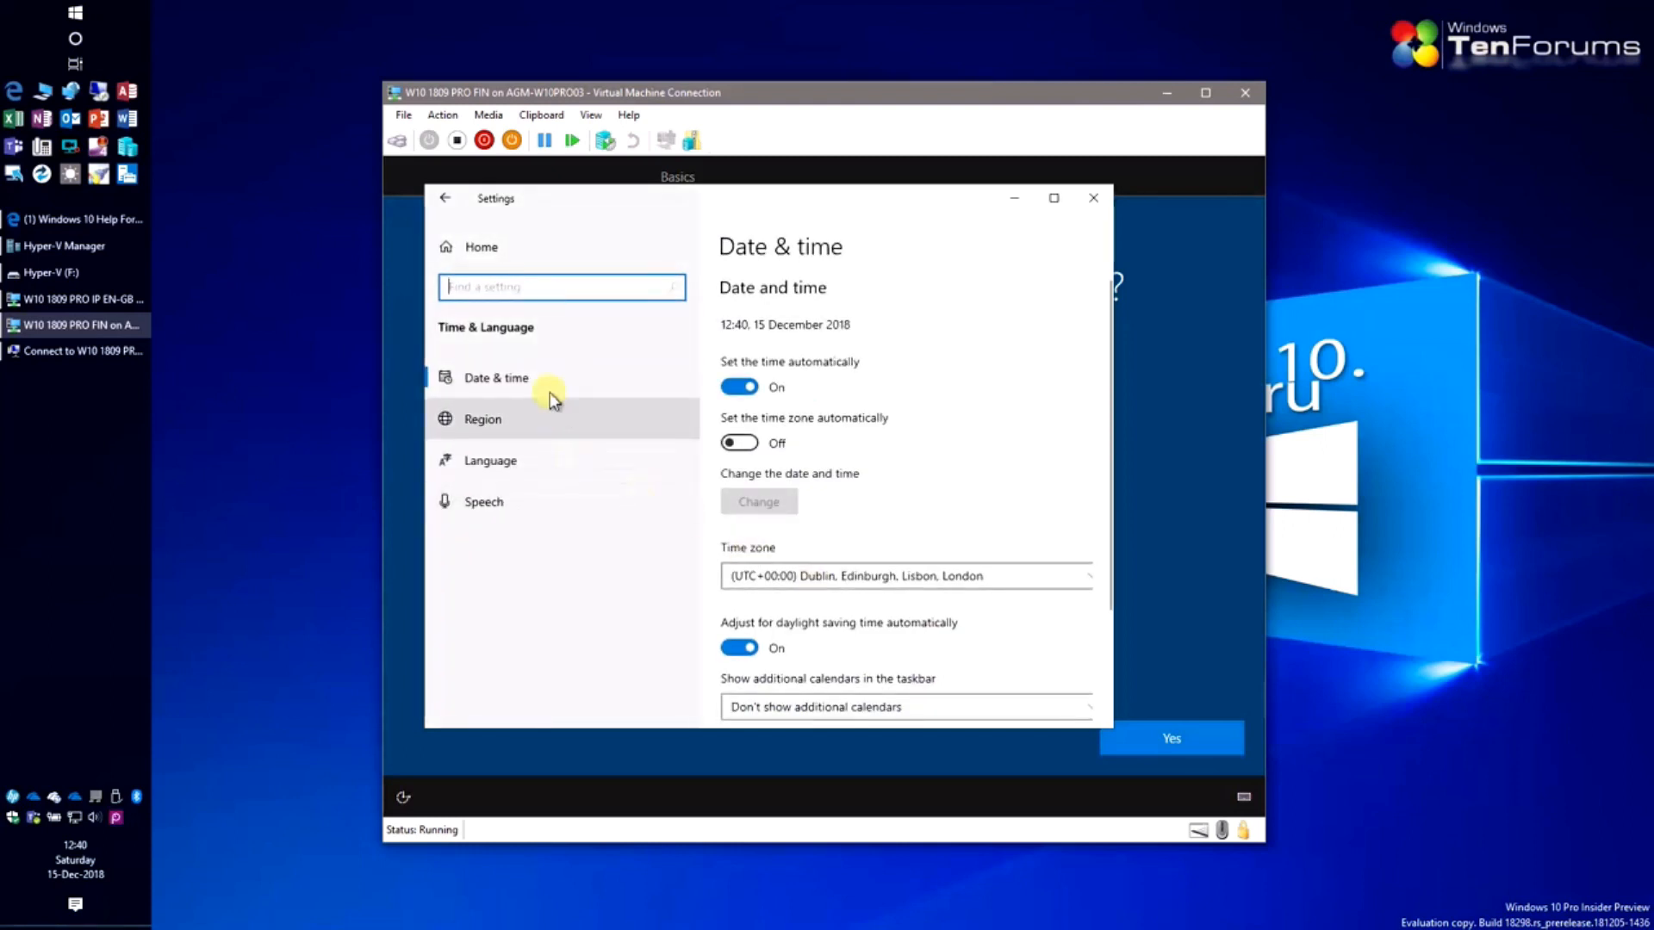
pyautogui.click(524, 463)
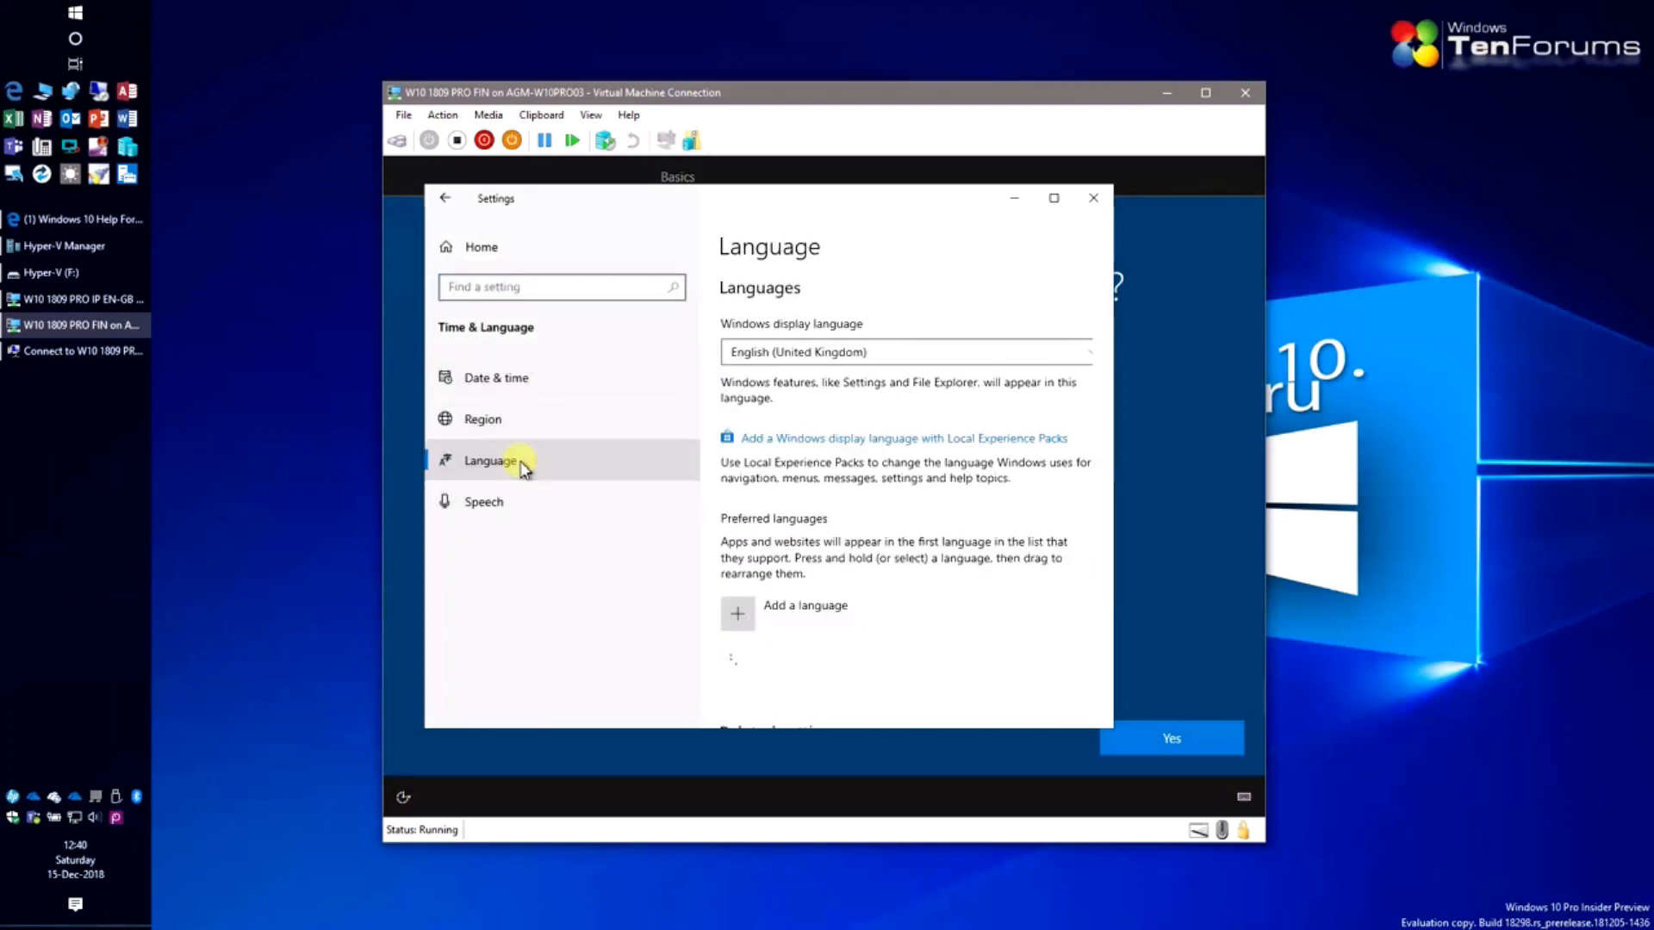
pyautogui.scroll(-1, 956, 542)
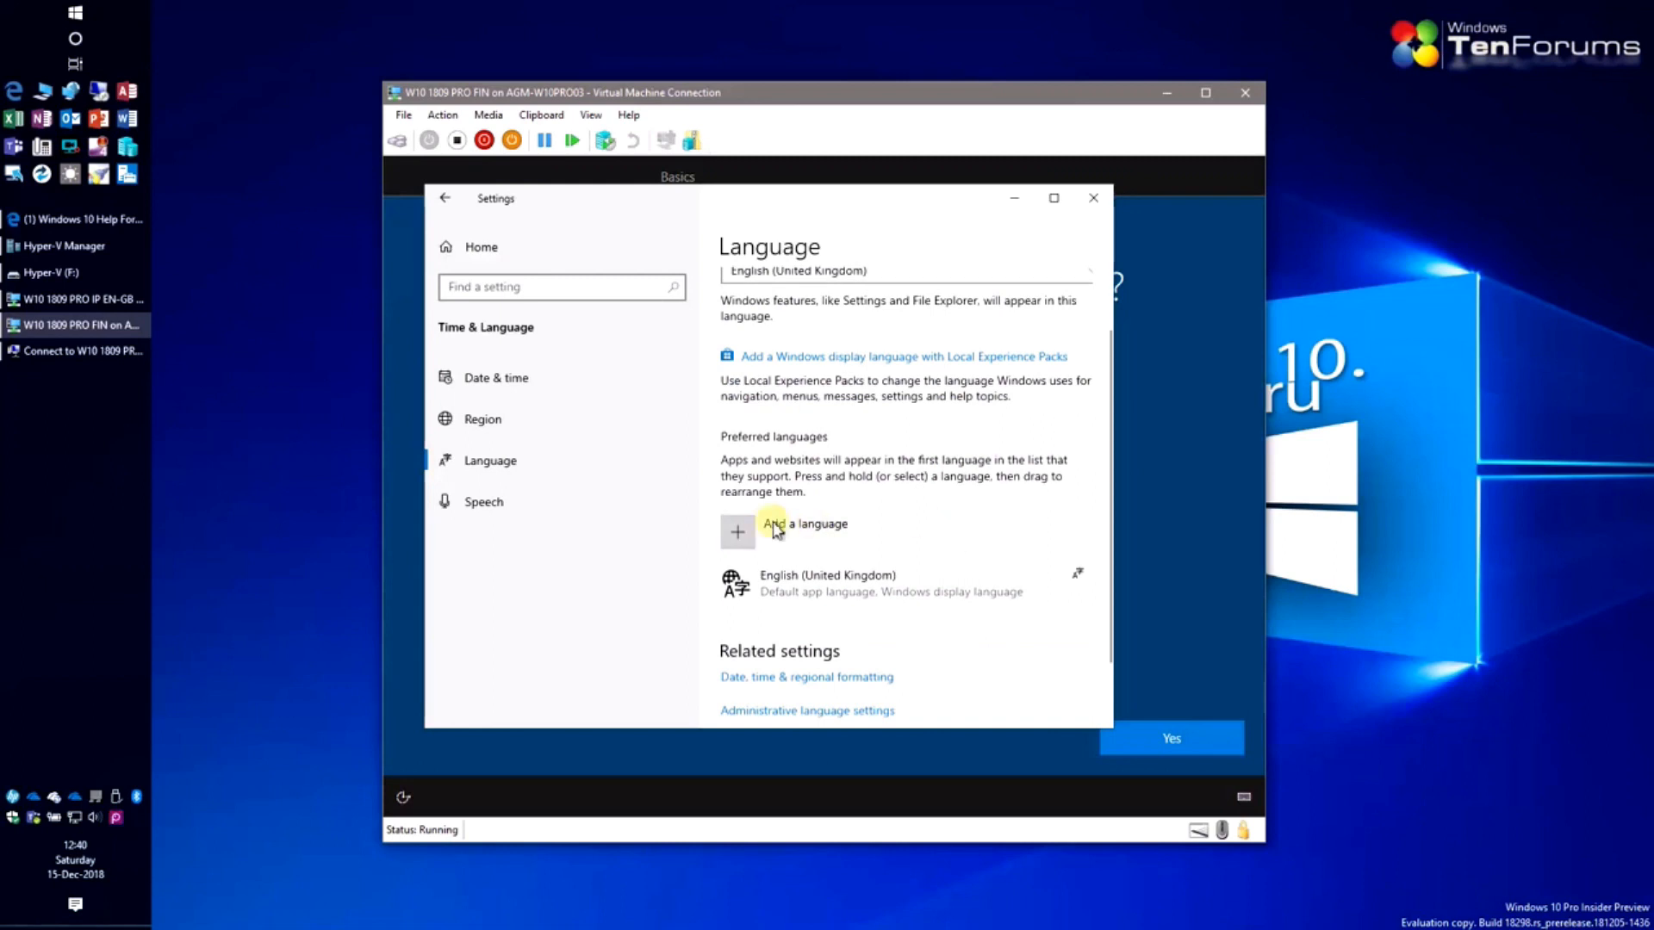
pyautogui.click(746, 539)
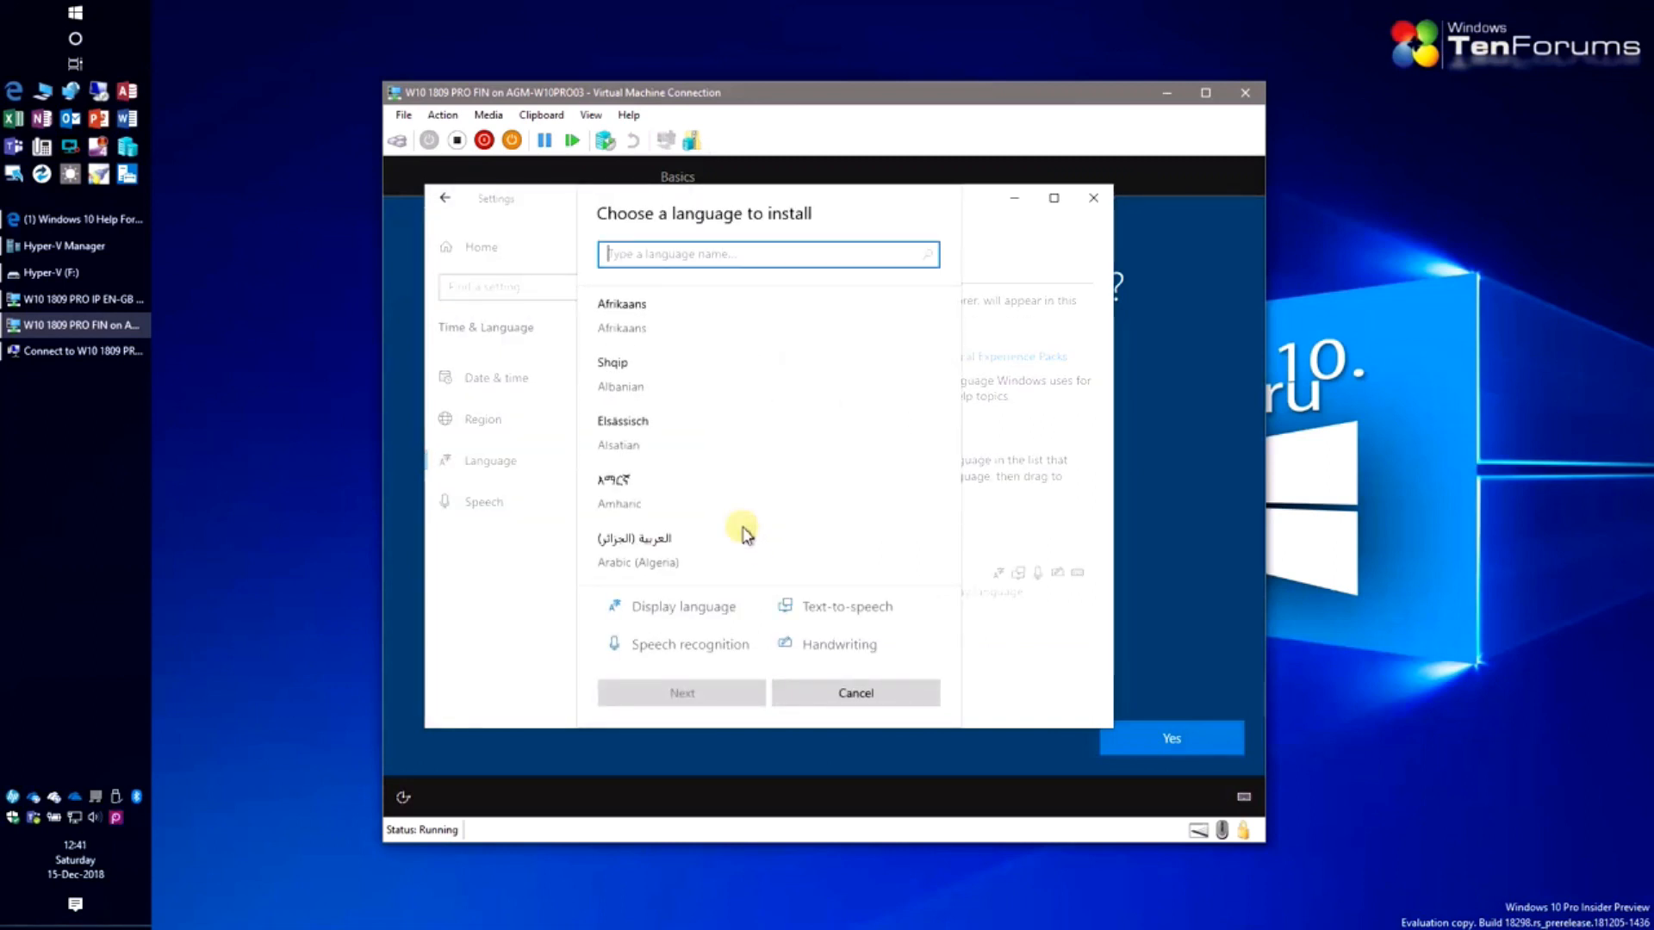
pyautogui.write('Finnish')
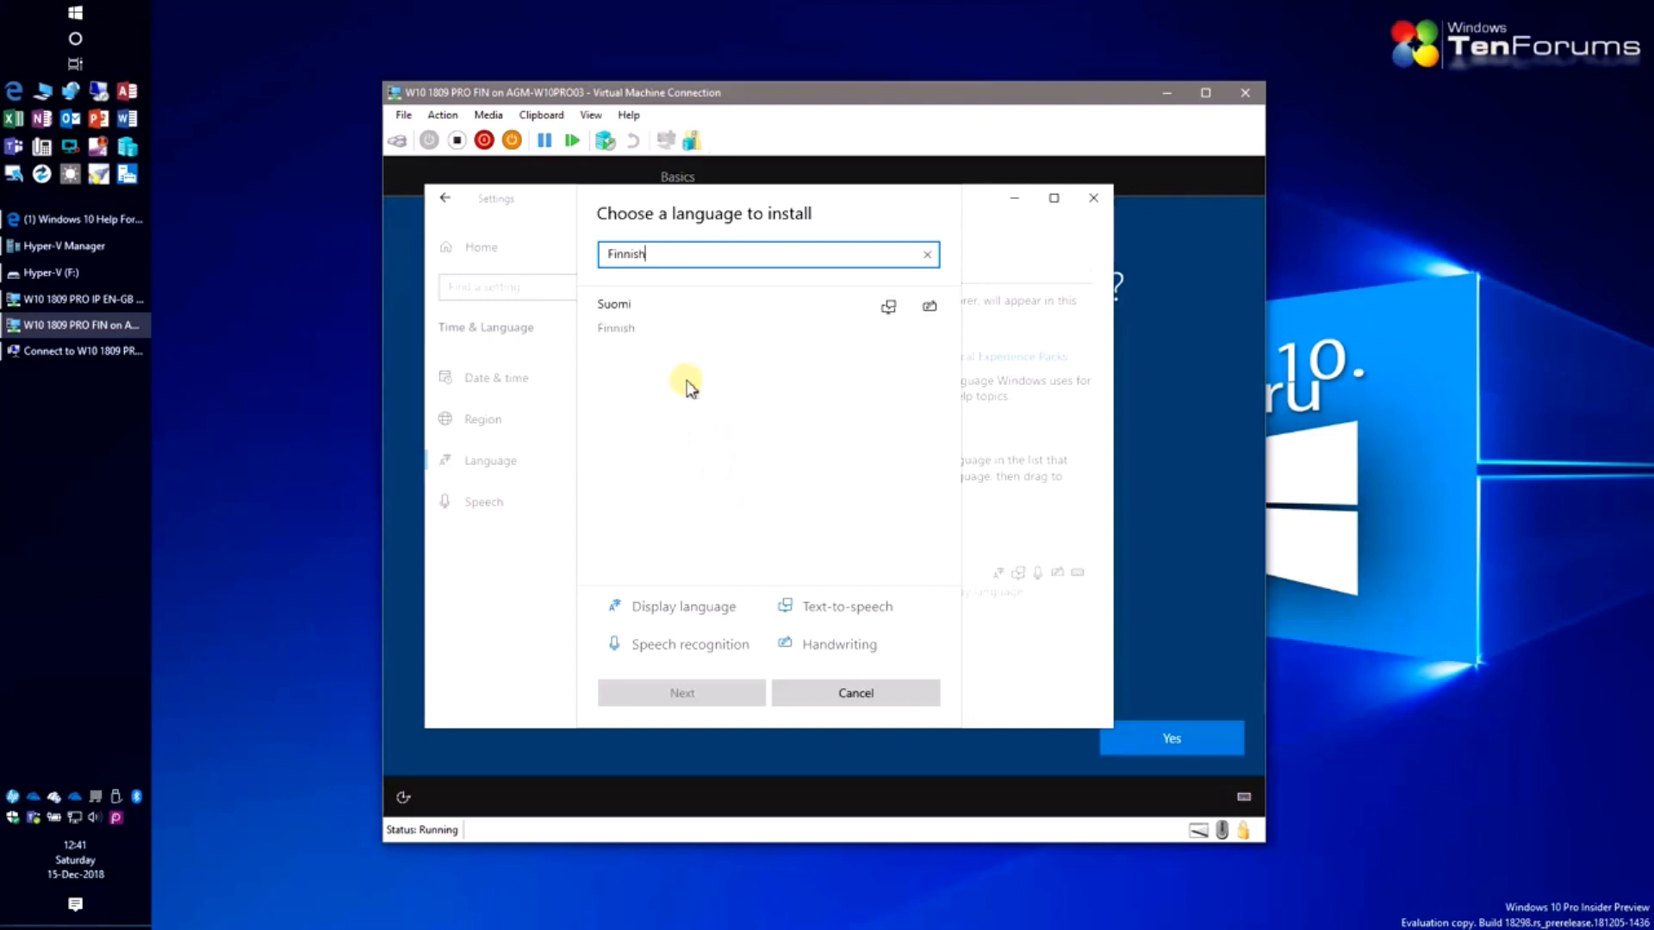
pyautogui.click(622, 317)
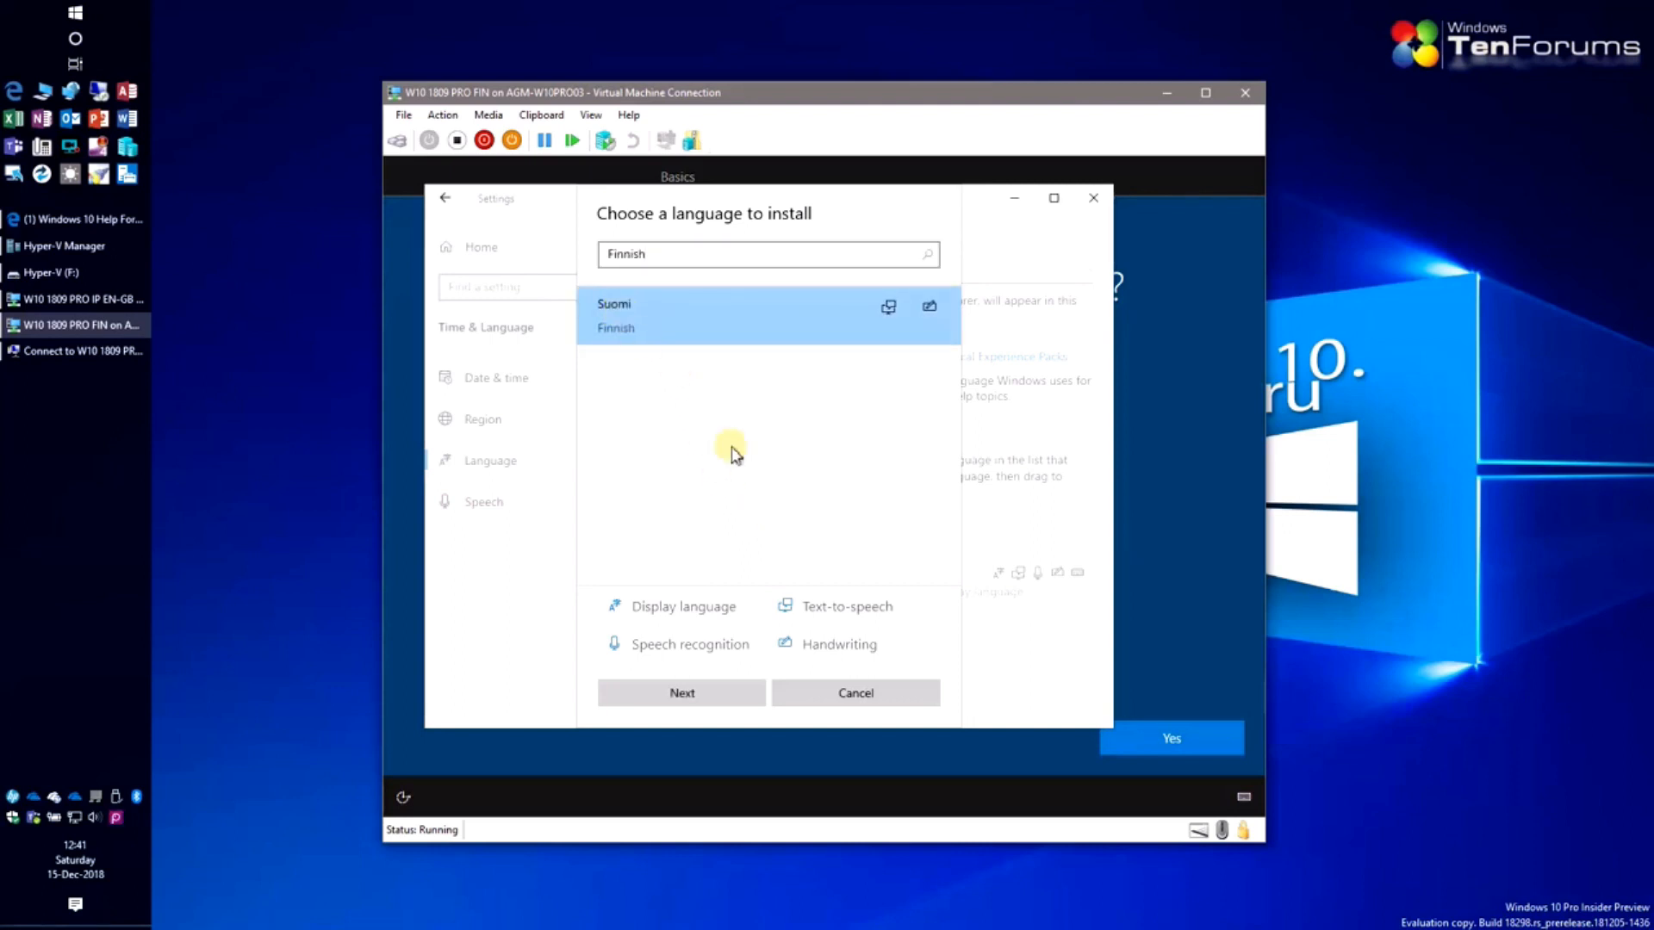
pyautogui.click(690, 693)
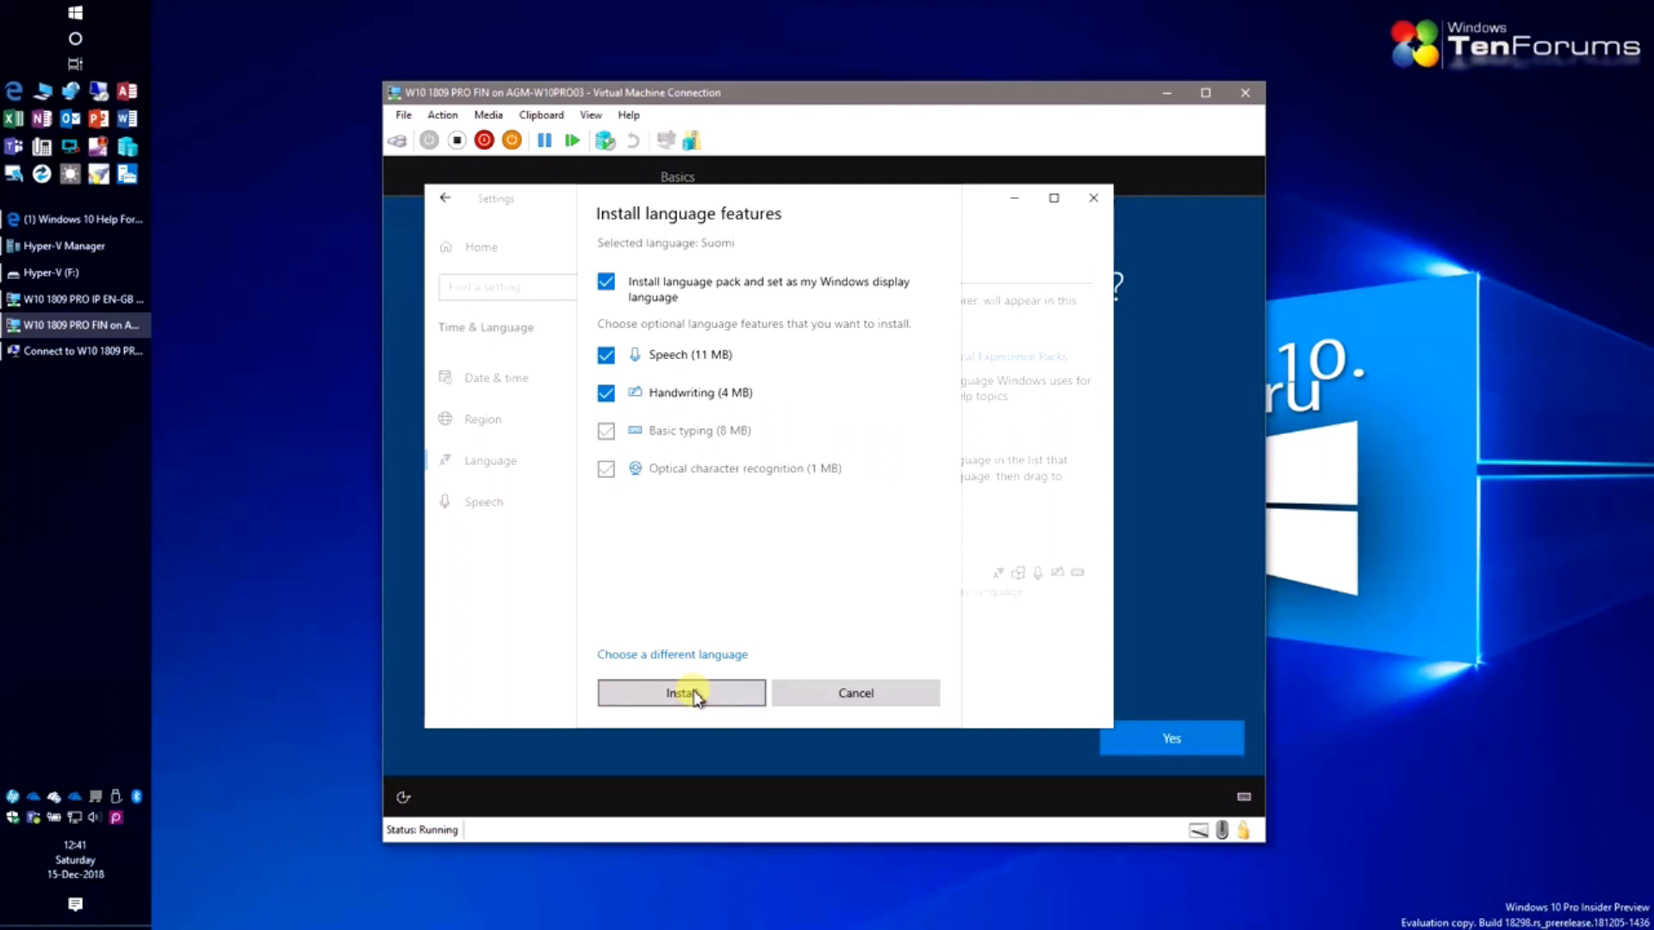
pyautogui.click(694, 694)
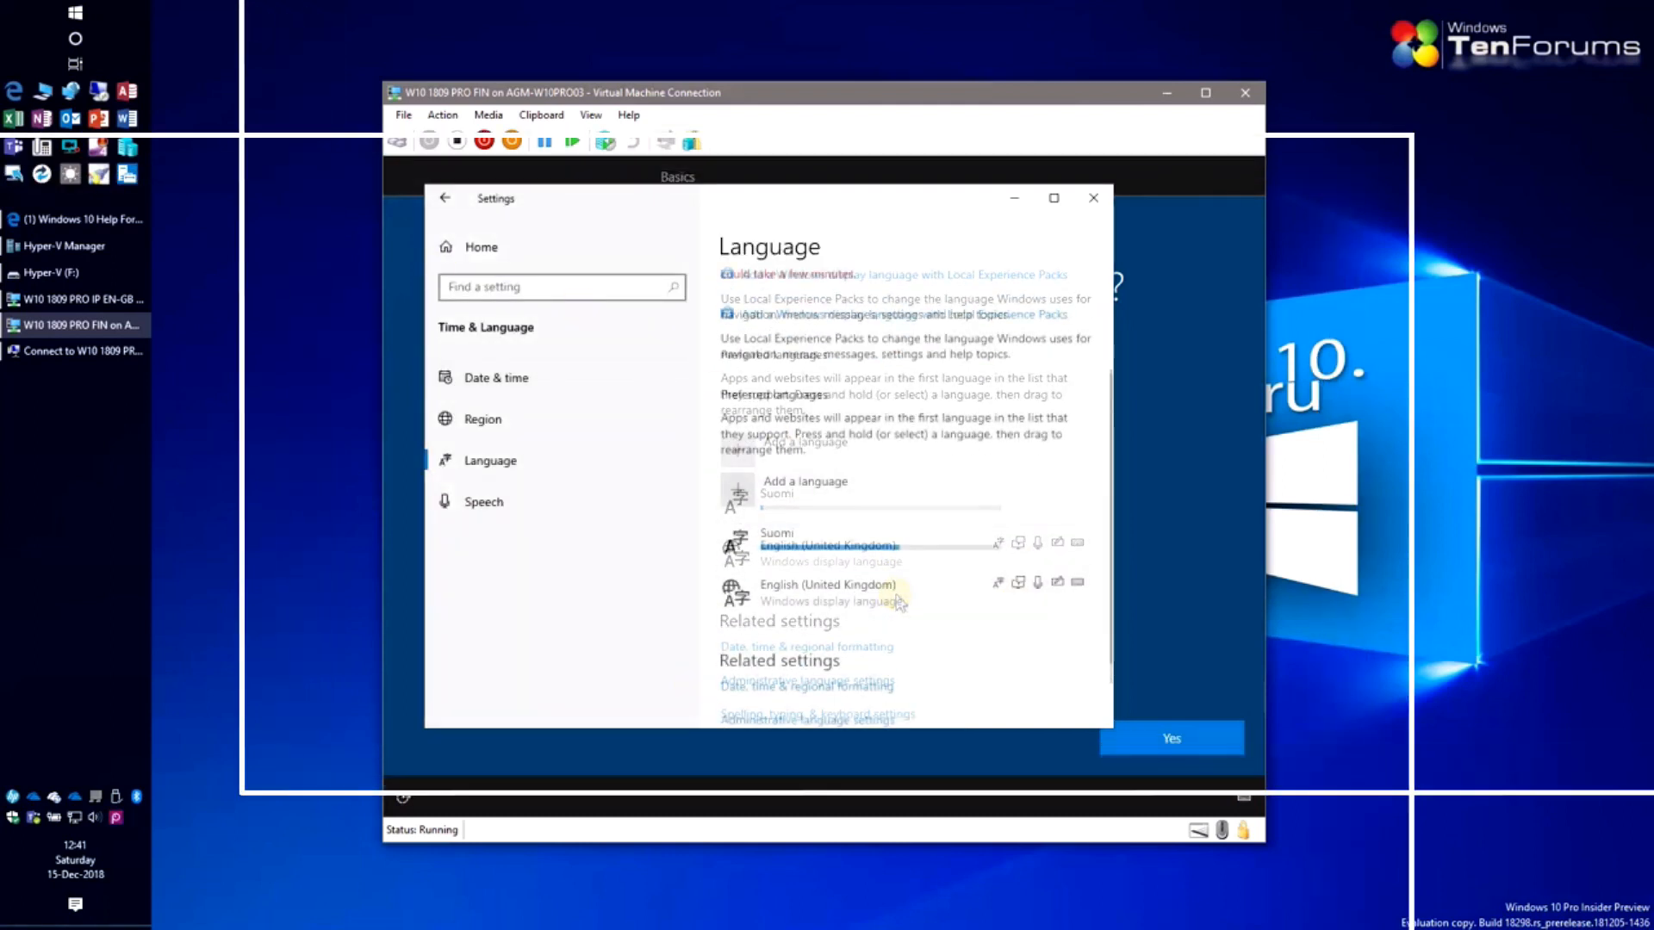
# Connect to the W10 1809 PRO IP EN-GB virtual machine at 1366 by 768 pixels, sign in and close the Edge welcome window.
pyautogui.click(124, 292)
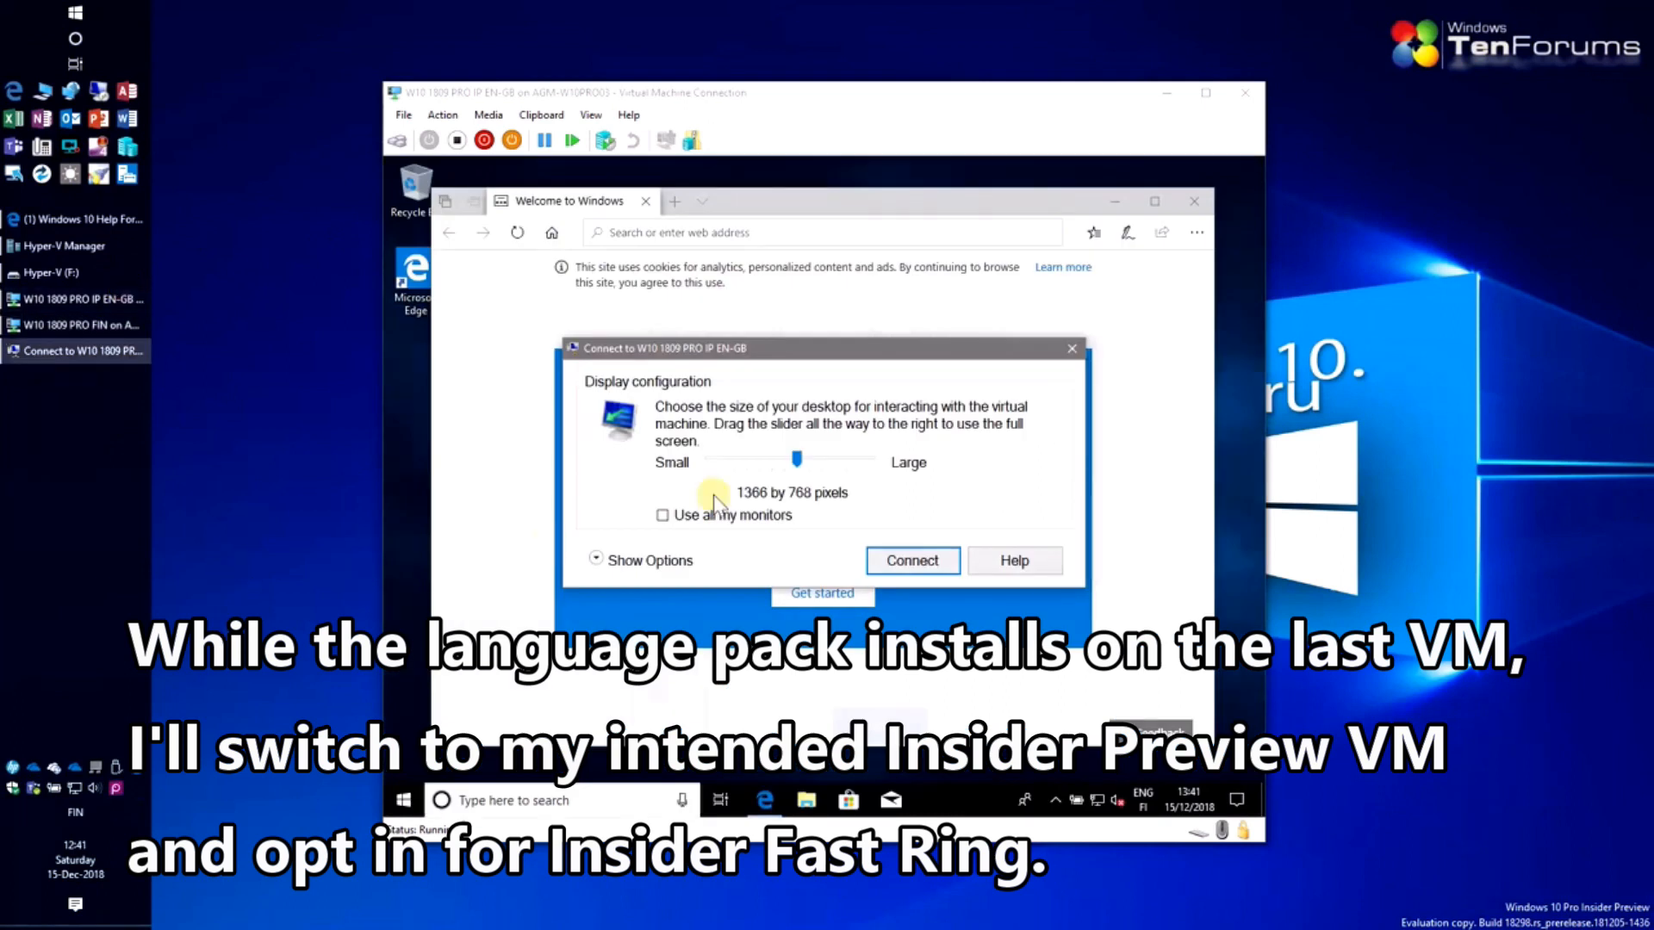
pyautogui.click(913, 562)
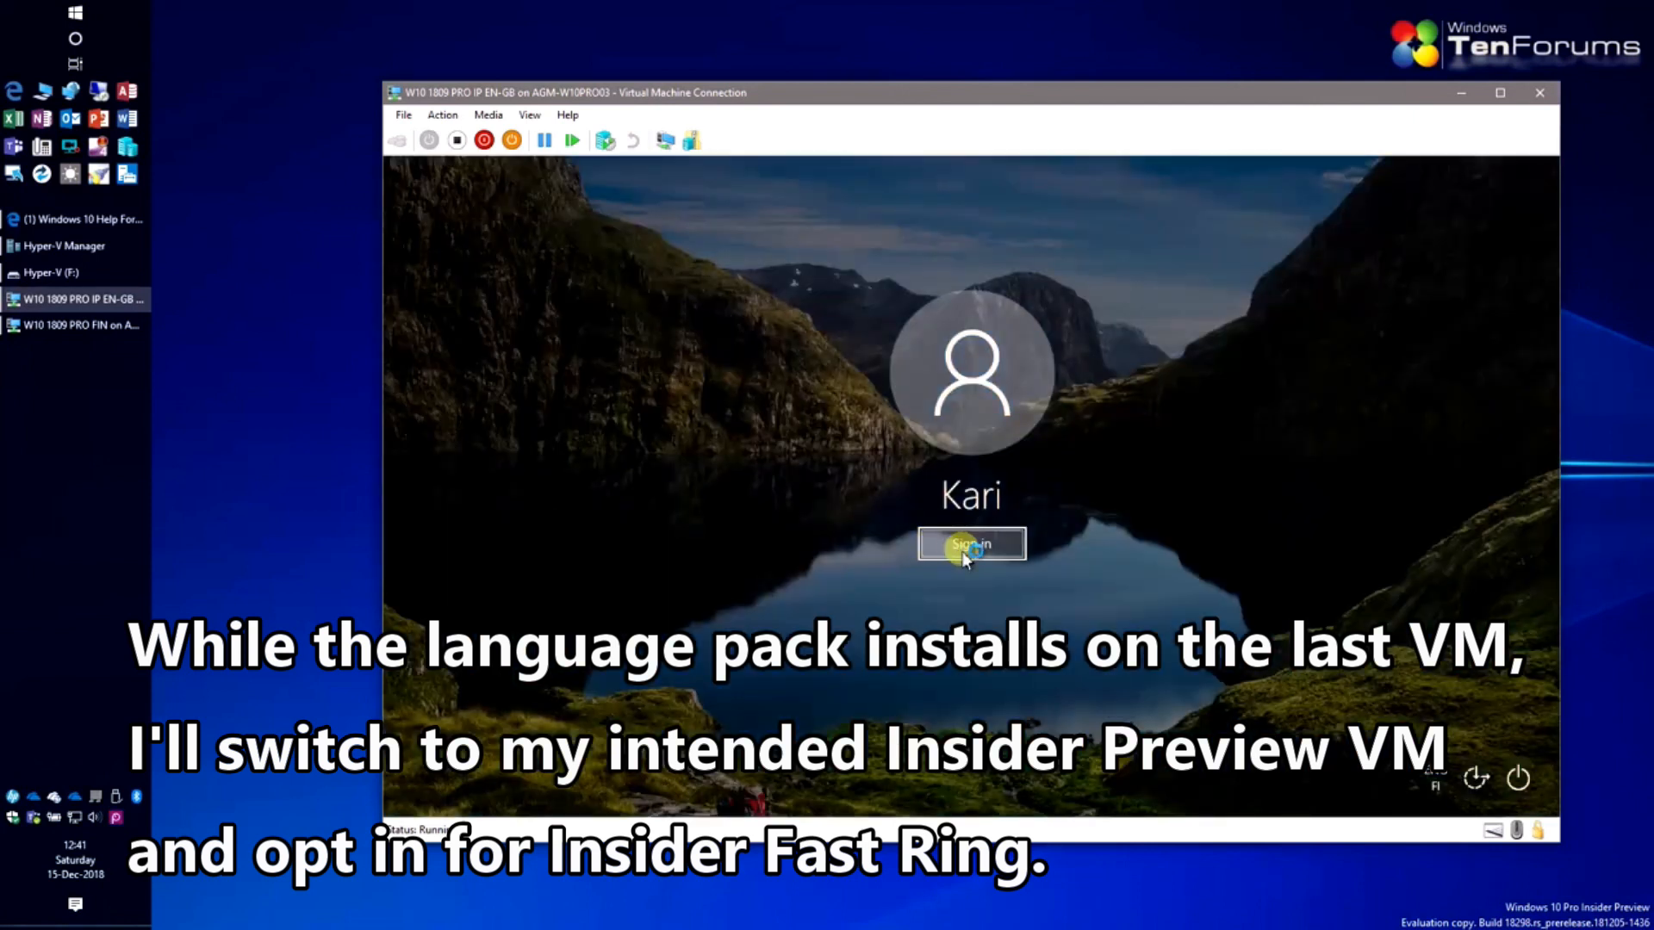
pyautogui.click(965, 544)
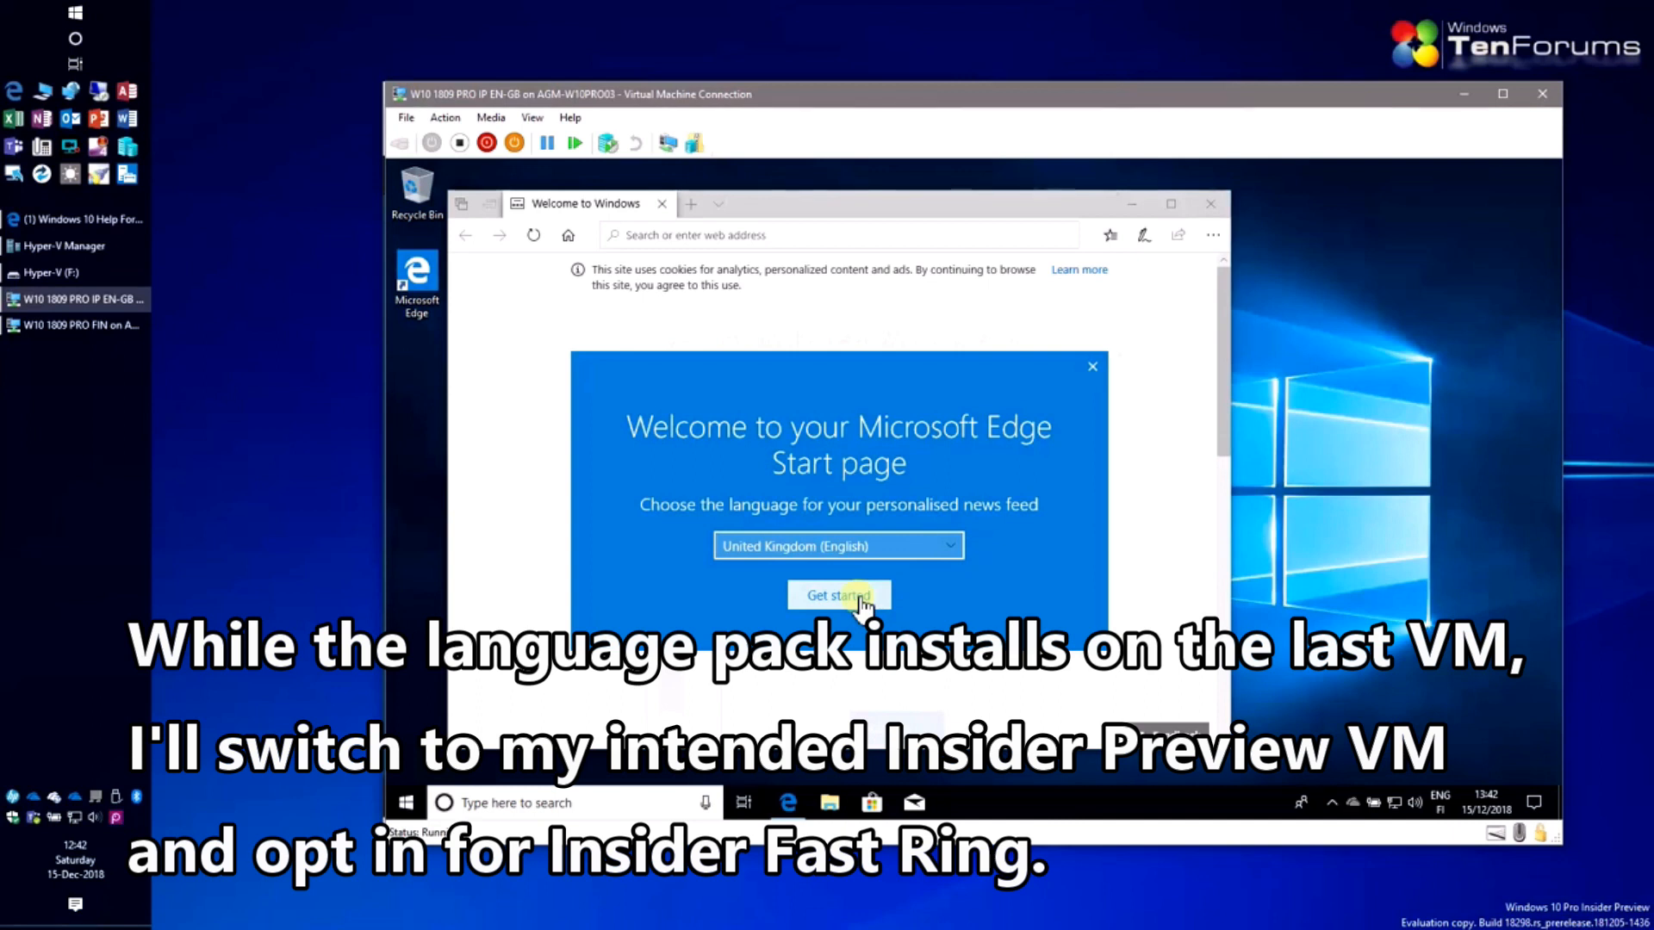
pyautogui.click(848, 593)
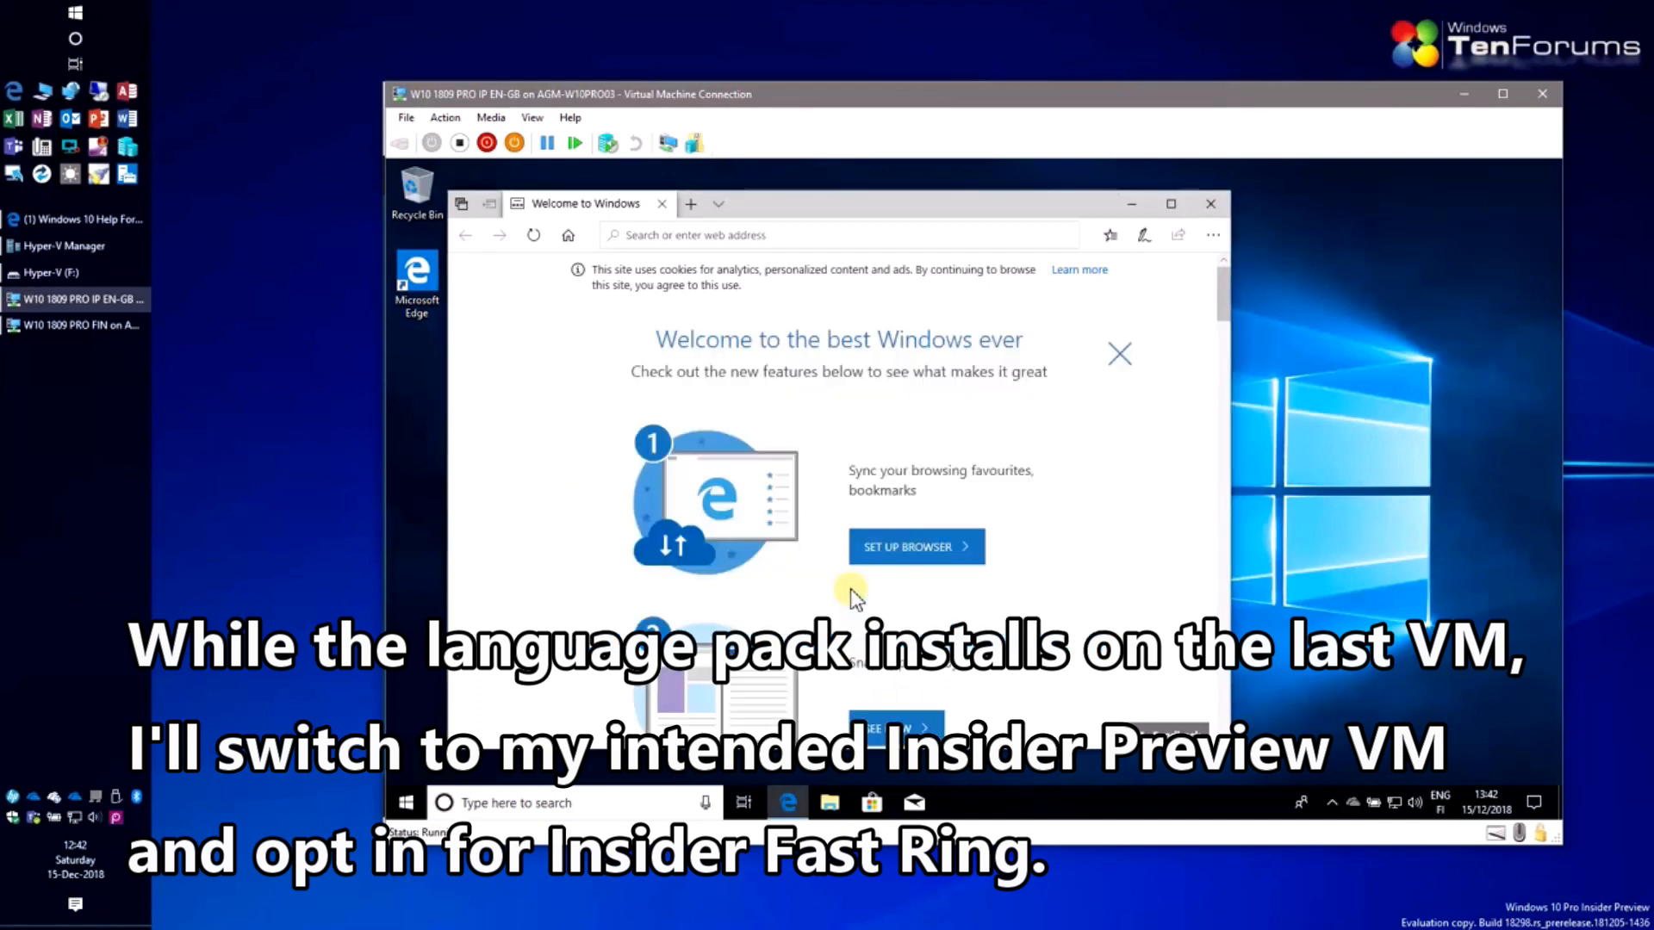
pyautogui.click(1210, 205)
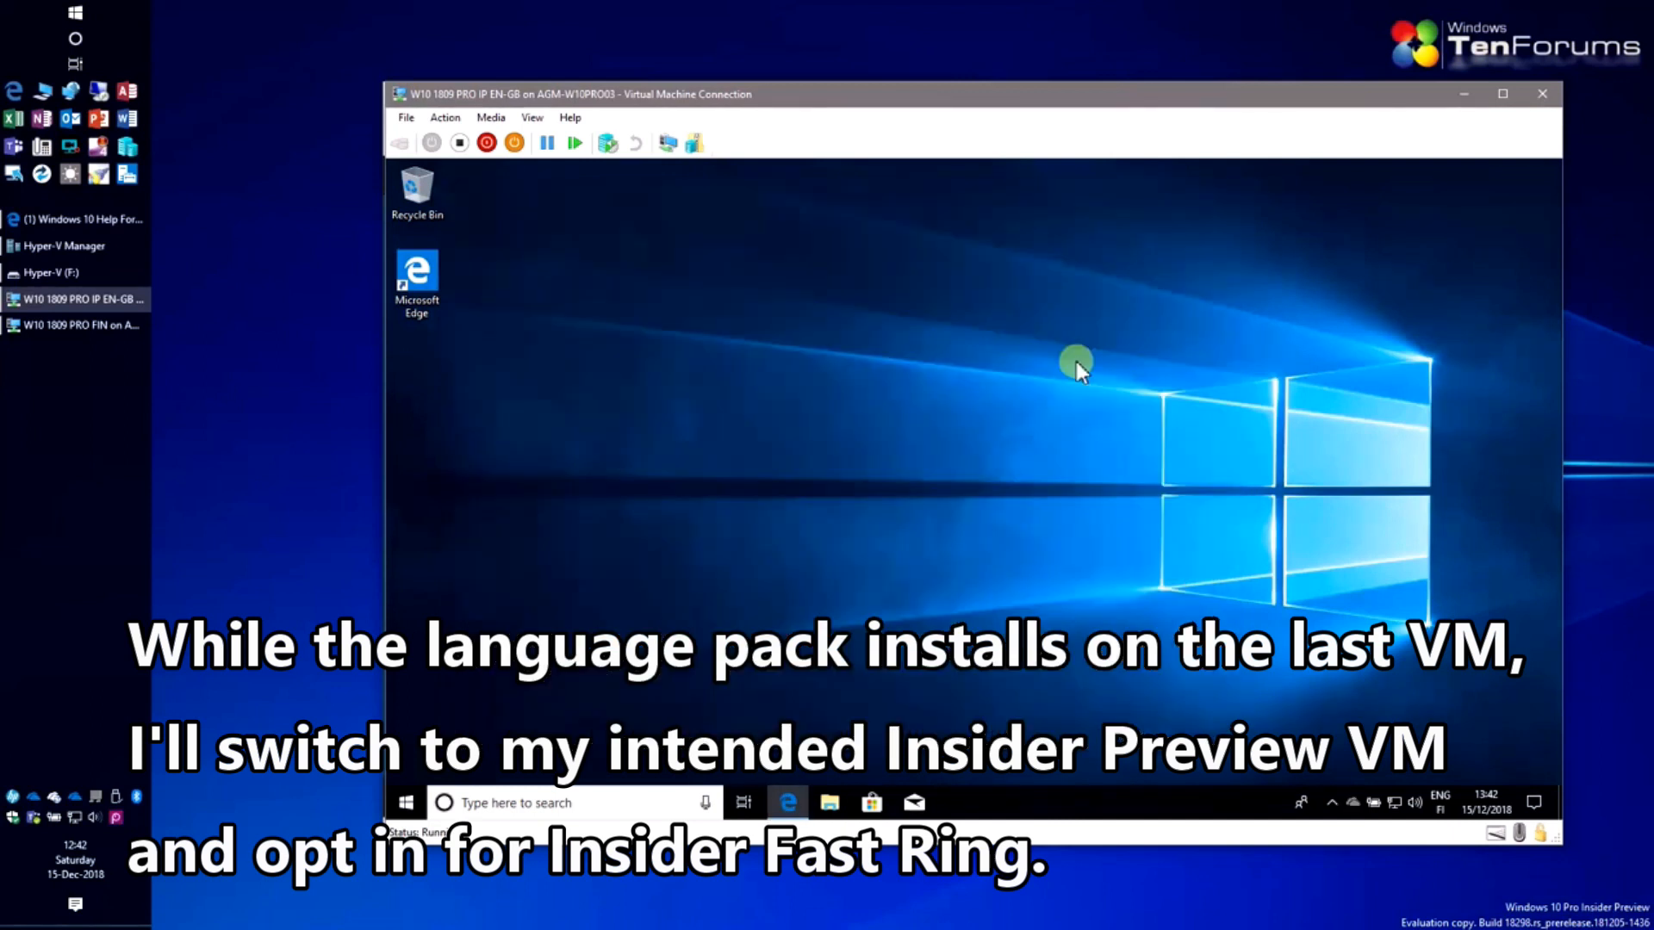
# Open the Windows Insider Programme page in the Update & Security settings and start joining the programme.
pyautogui.click(406, 803)
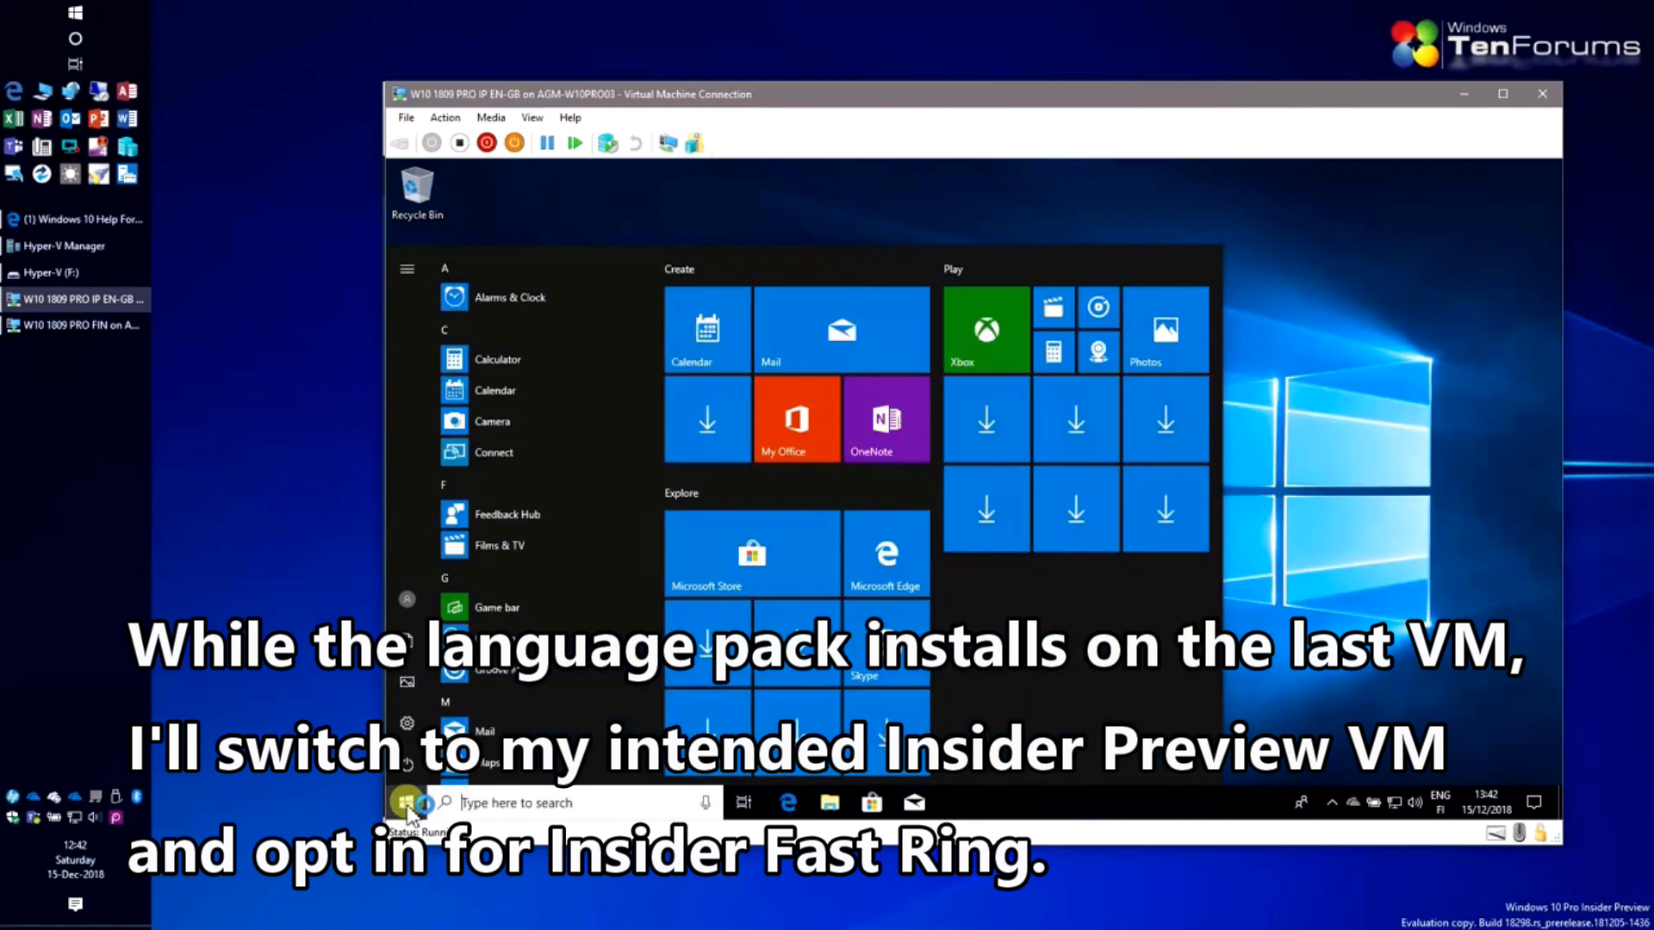
pyautogui.click(407, 722)
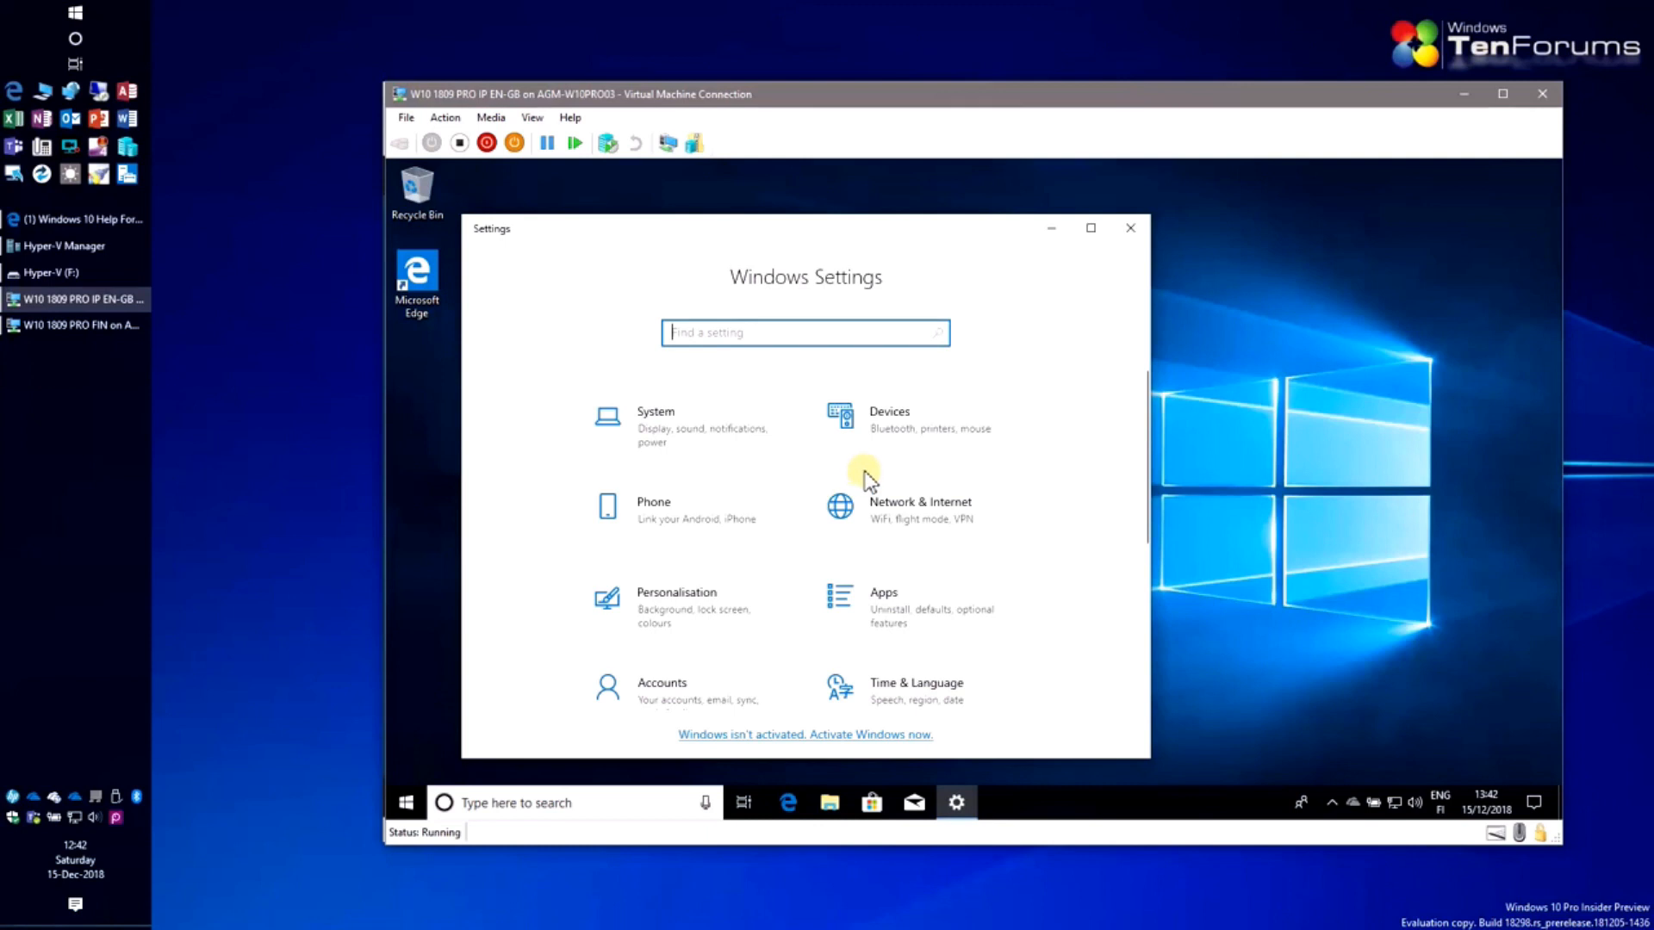
pyautogui.scroll(-3, 864, 474)
pyautogui.click(738, 648)
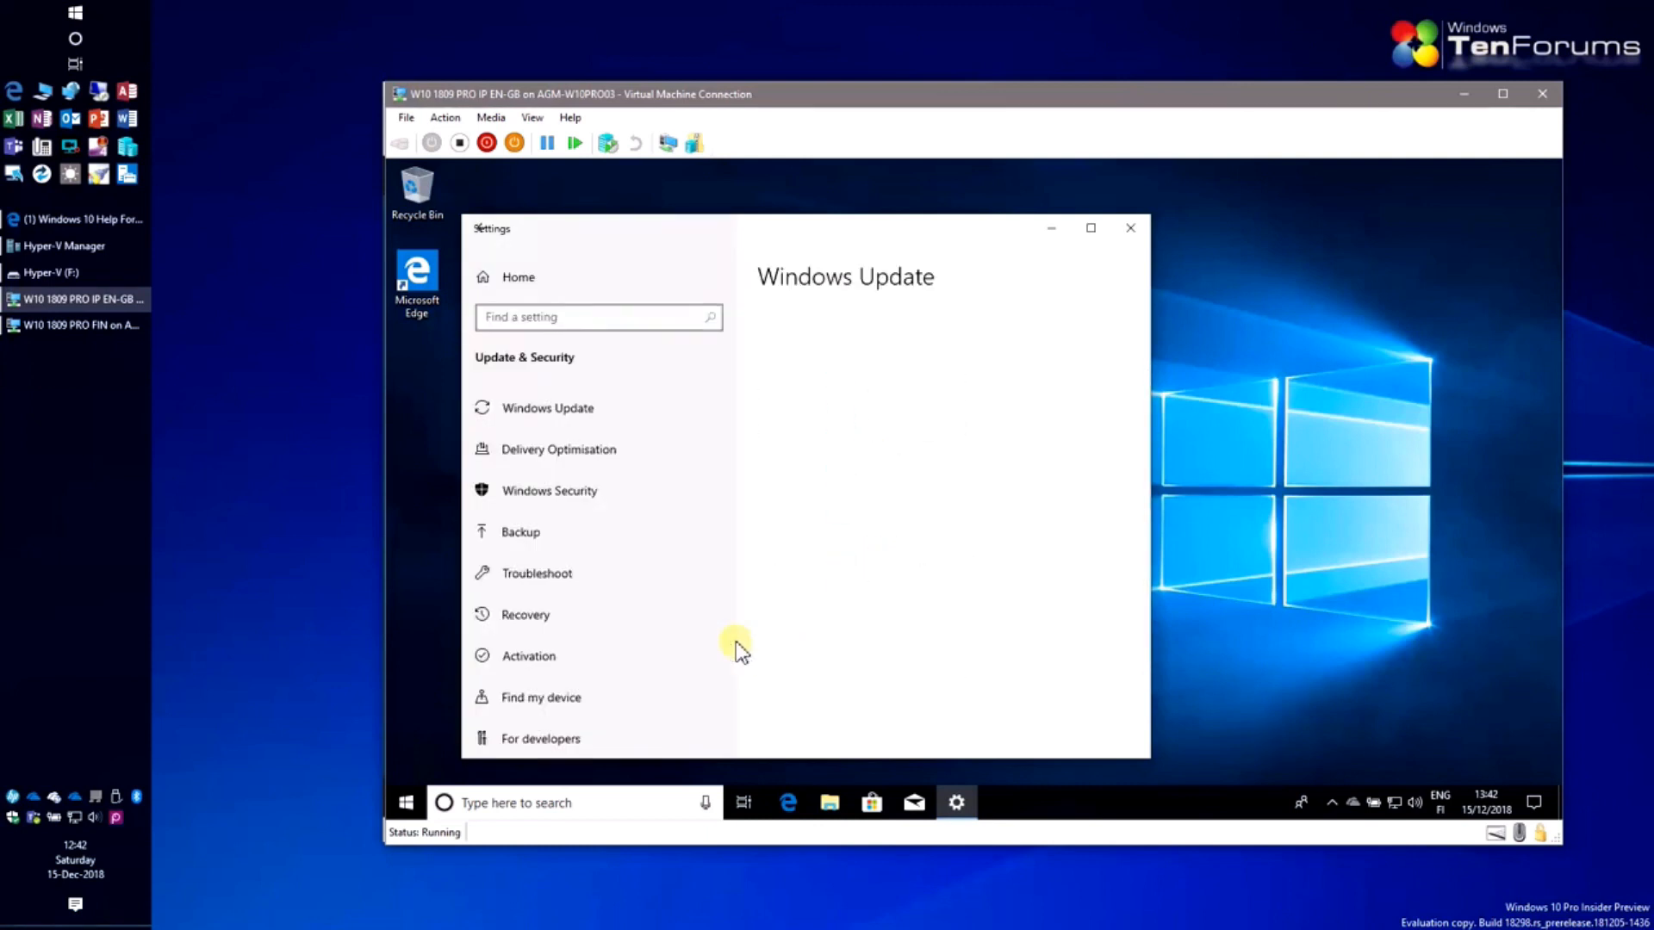
pyautogui.scroll(-2, 627, 591)
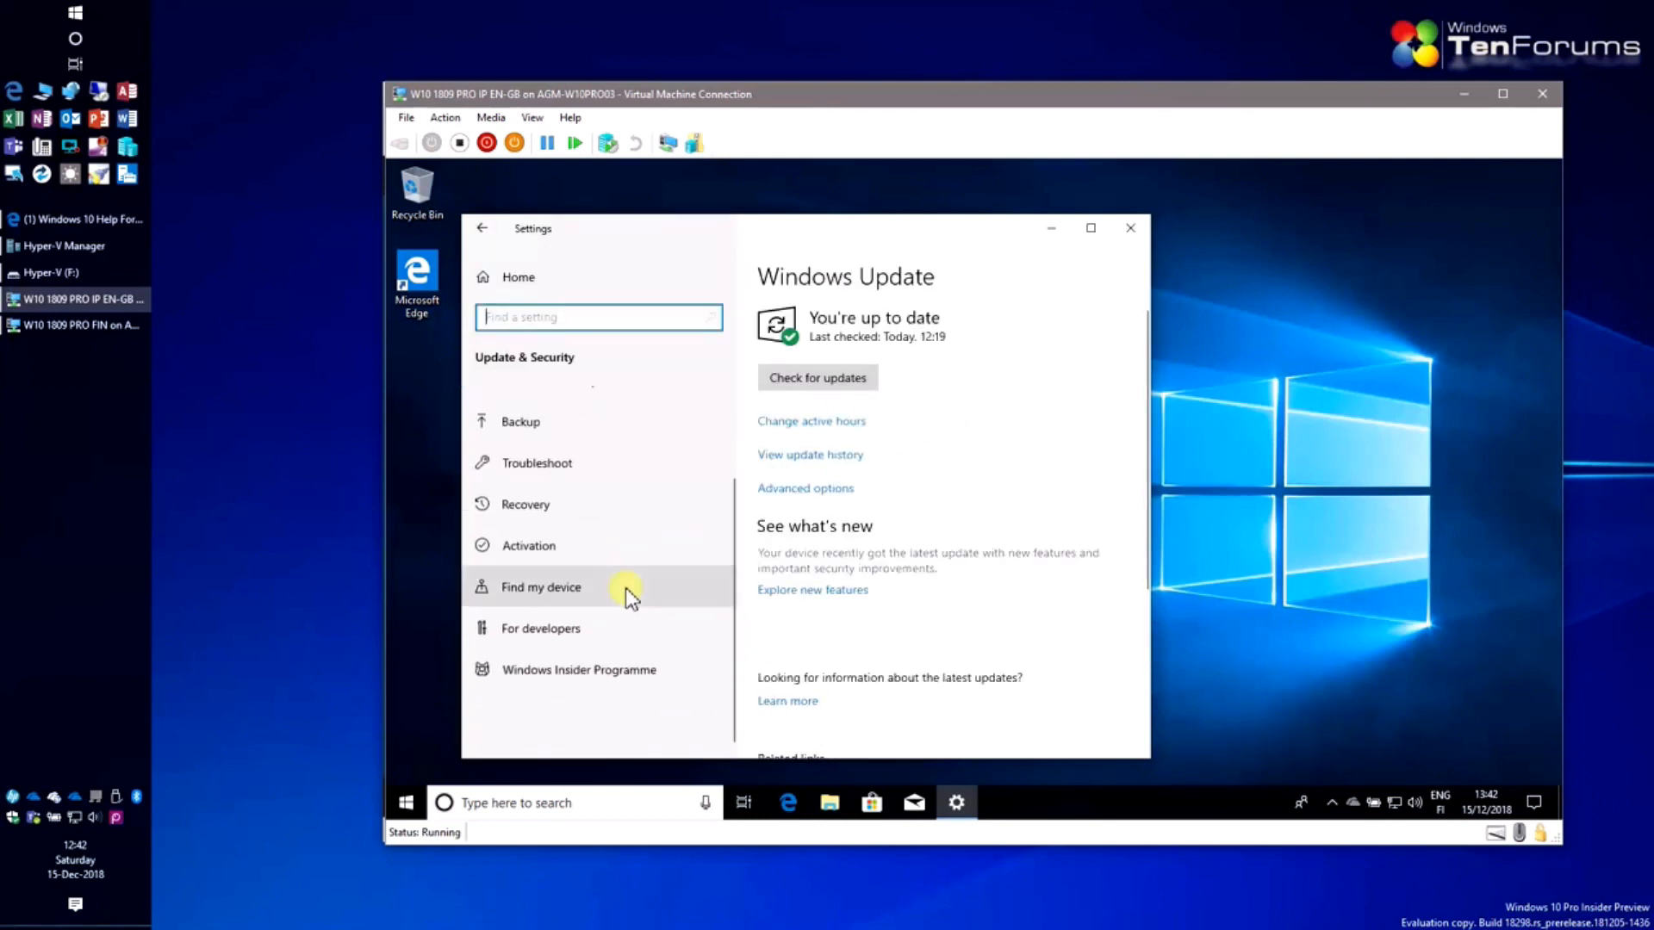
pyautogui.click(602, 670)
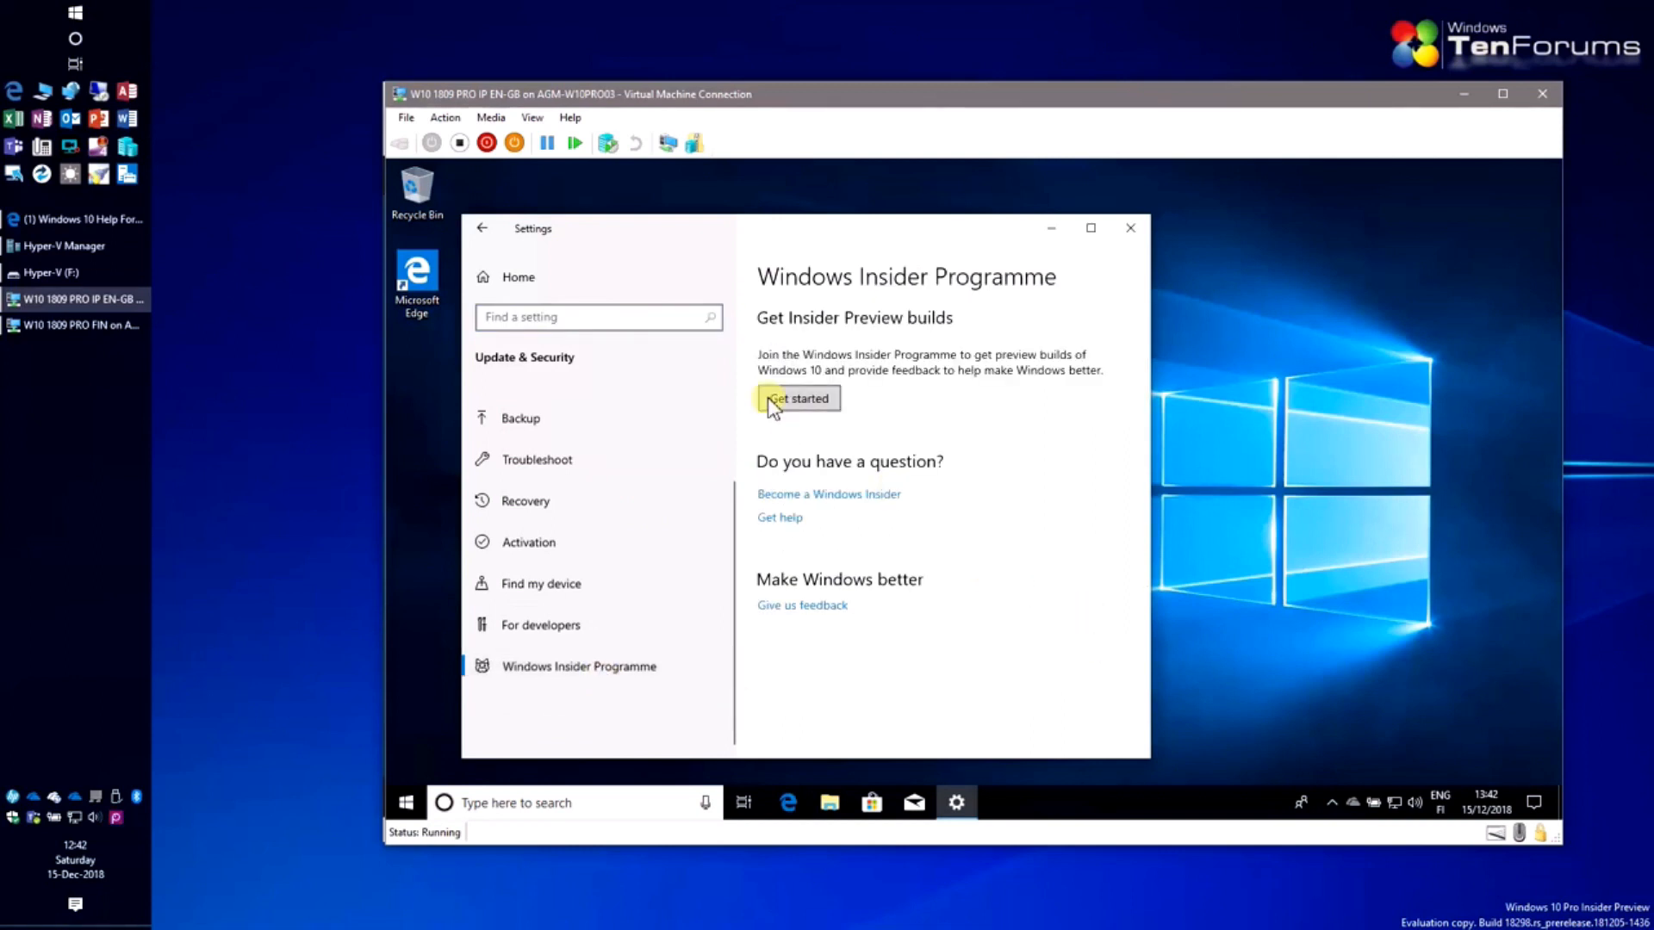
pyautogui.click(769, 398)
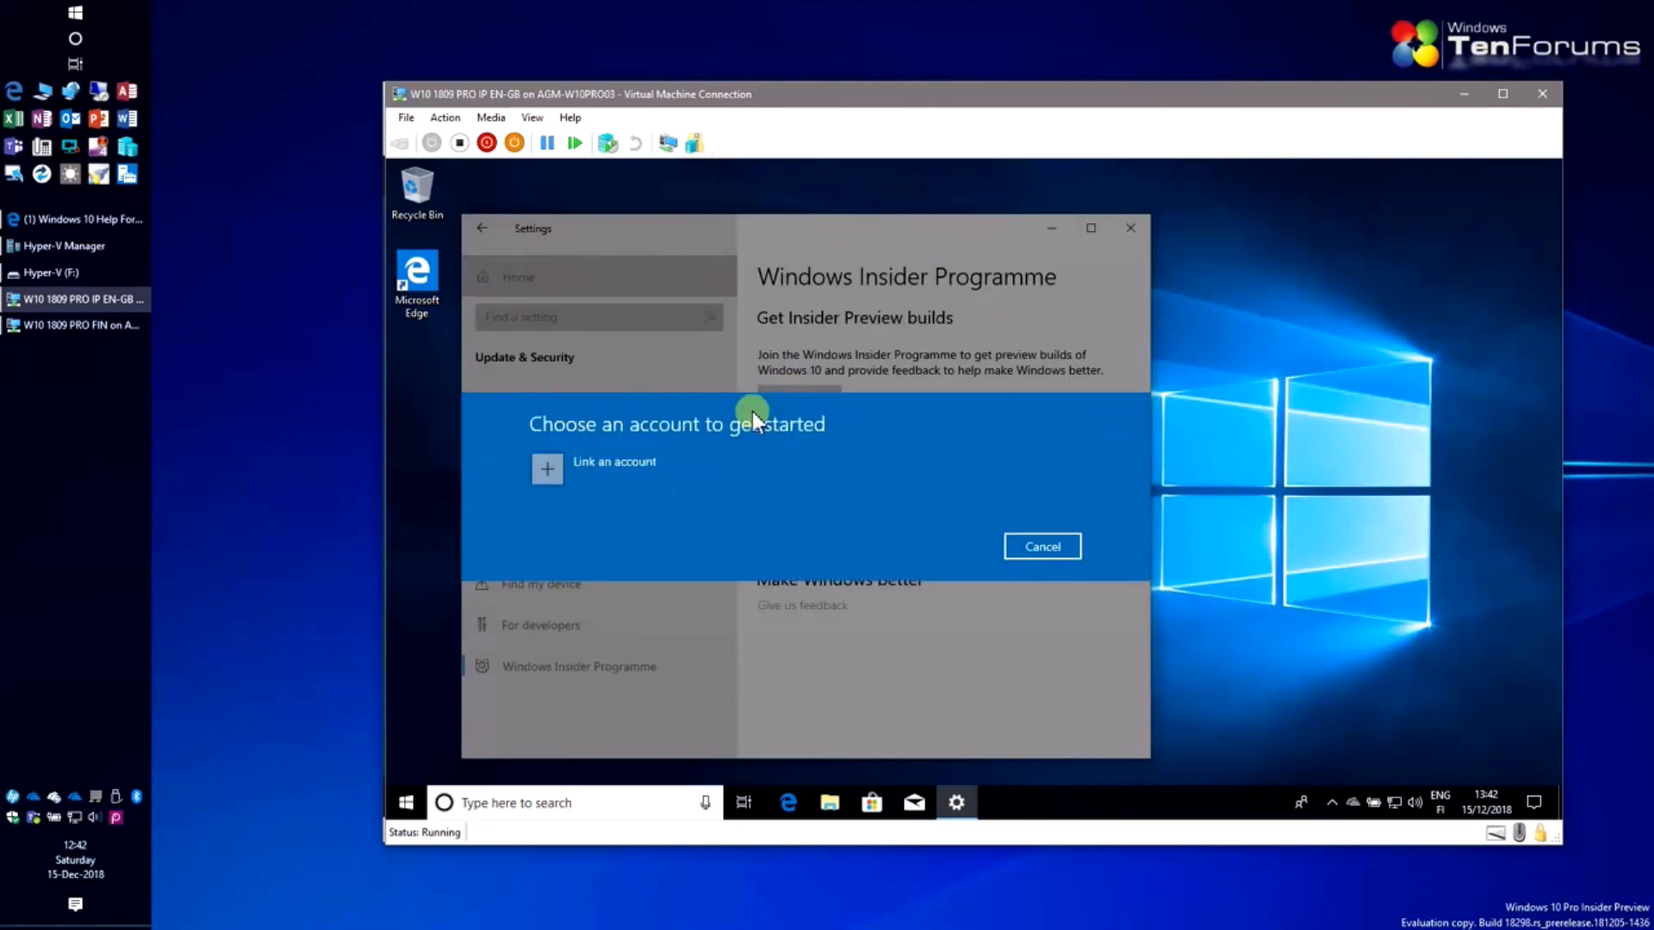
# Link a workplace or school account using its e-mail address, for this app only, with organisation device management turned off.
pyautogui.click(668, 467)
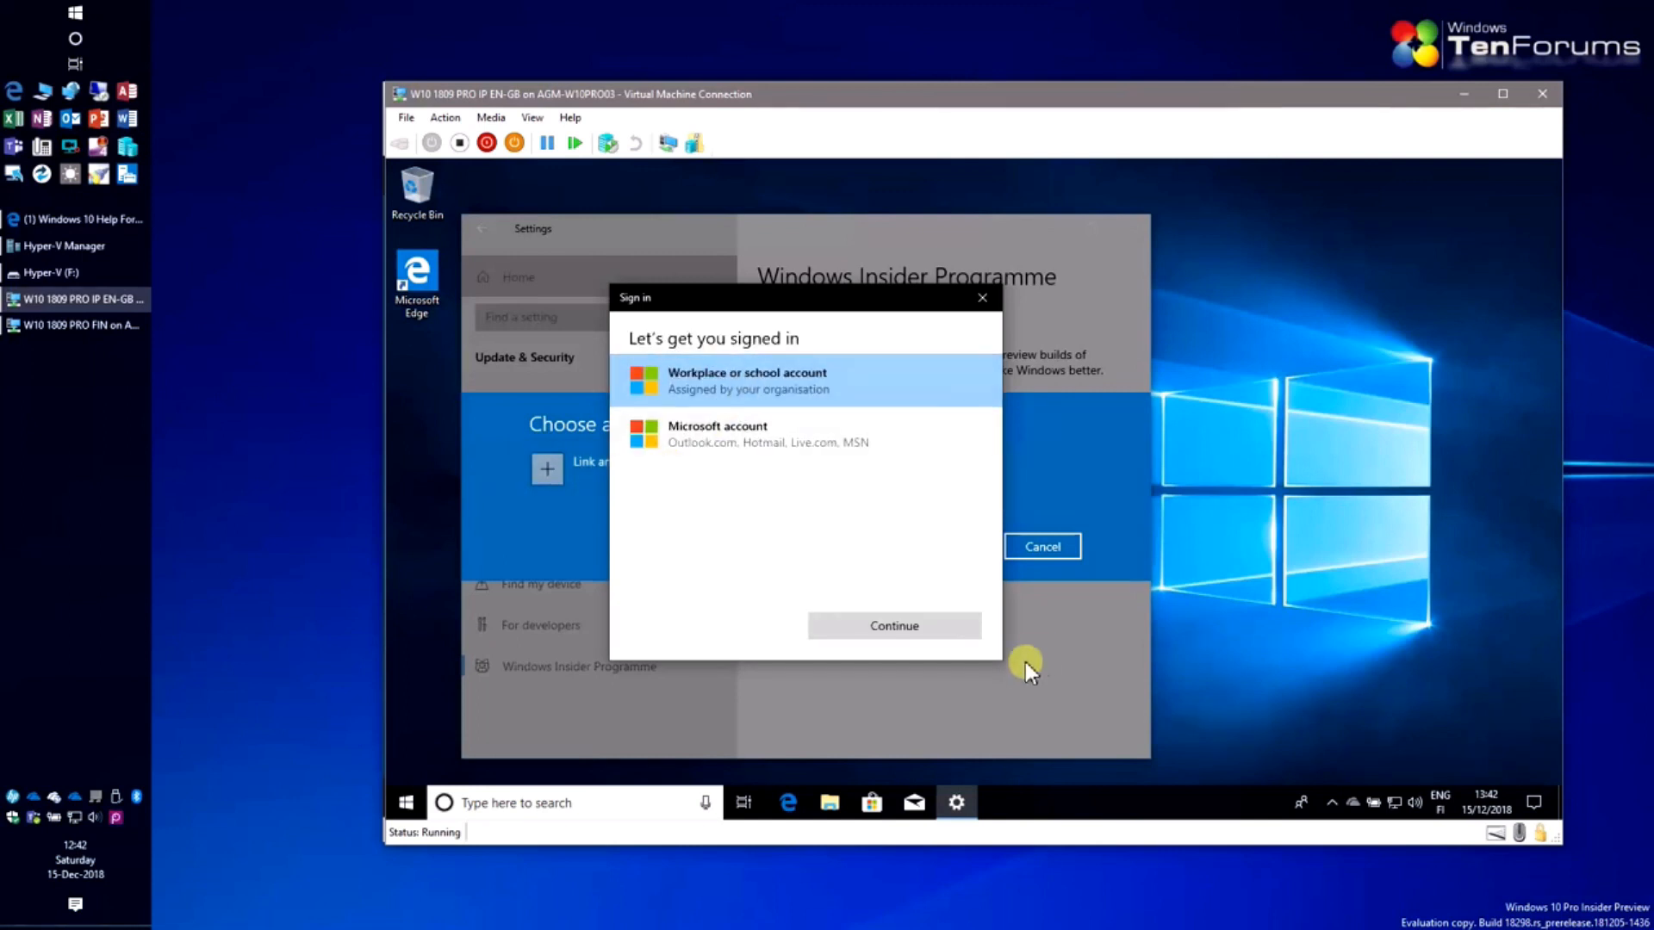
pyautogui.click(934, 628)
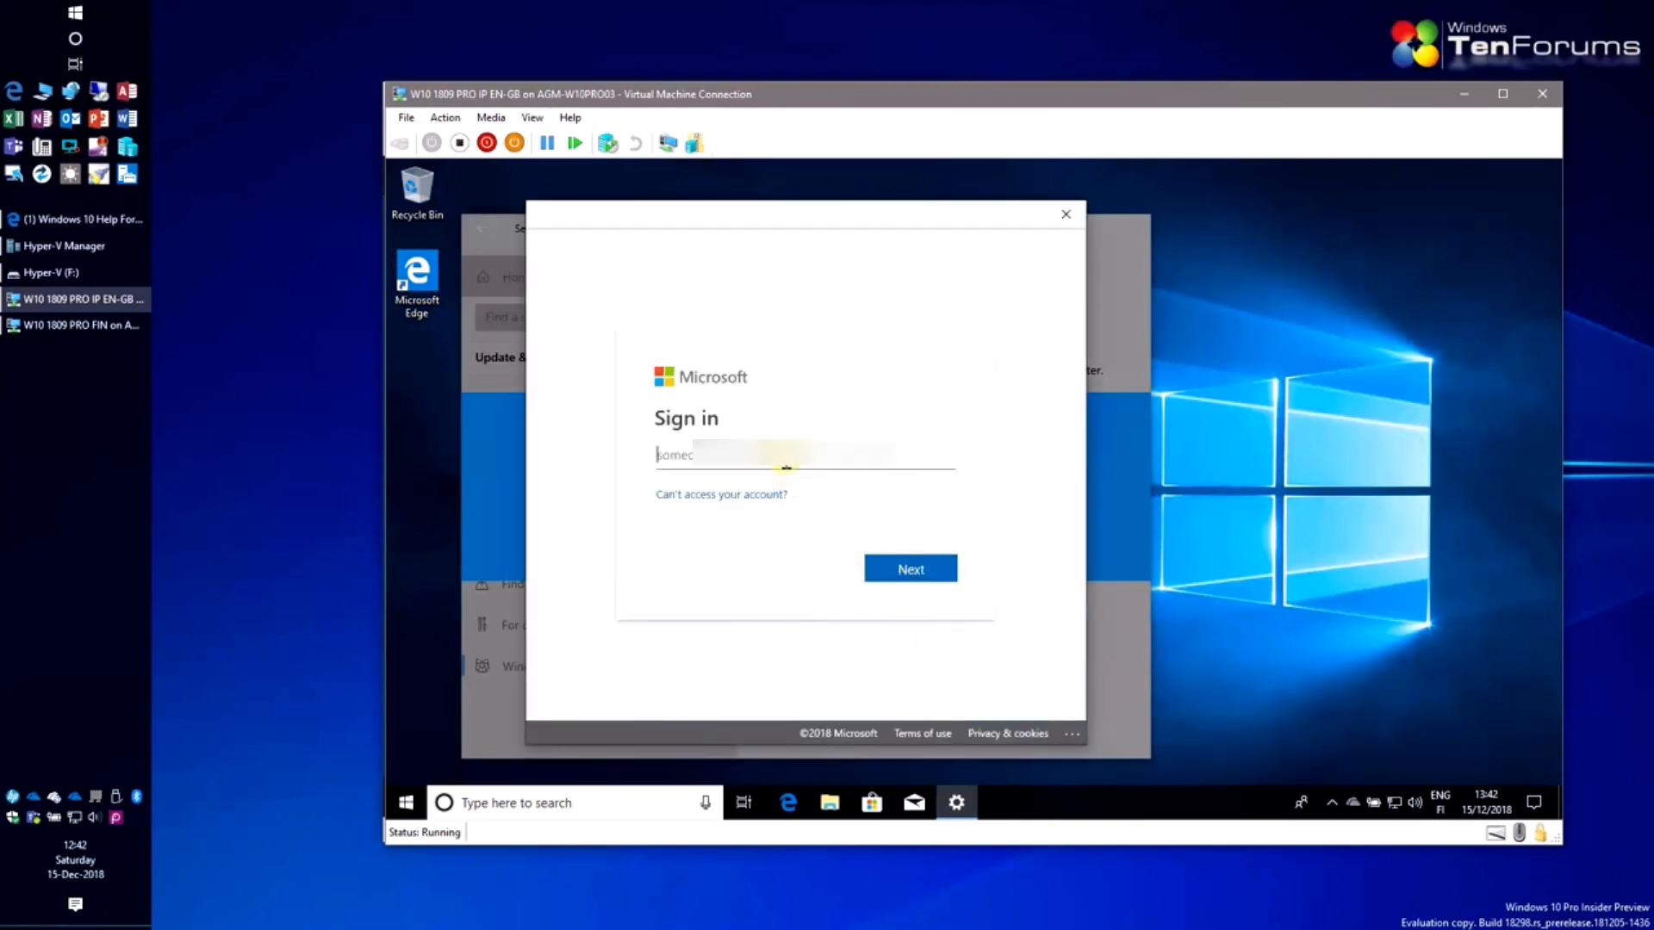
pyautogui.write('kari@a')
pyautogui.click(897, 567)
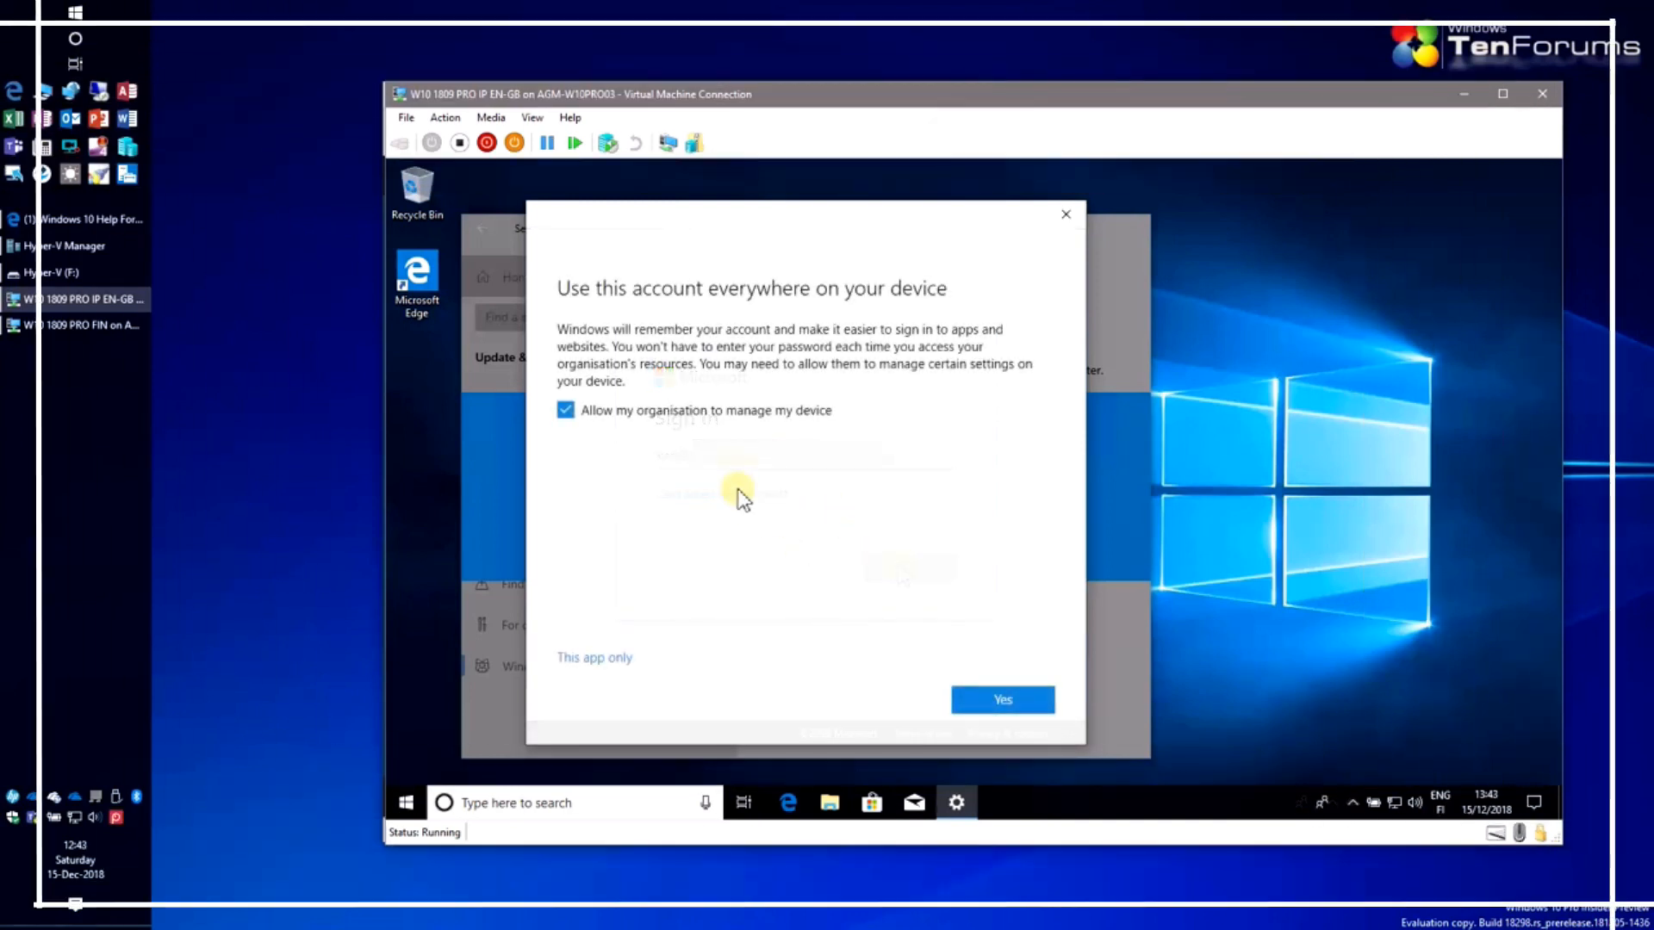
pyautogui.click(565, 410)
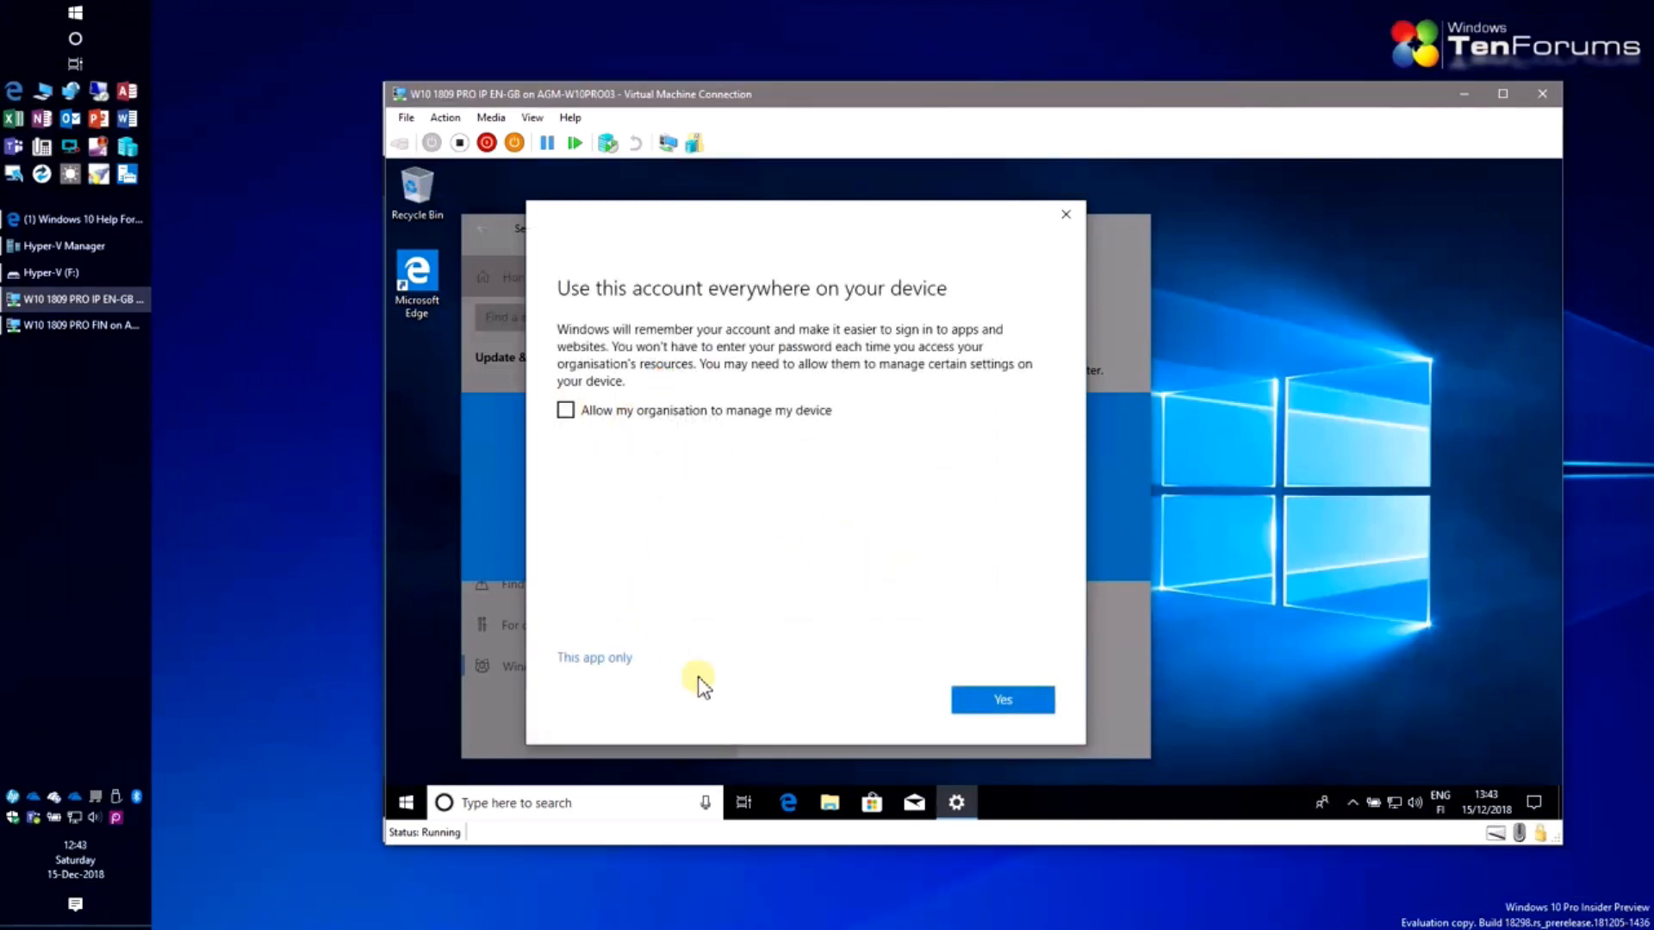
pyautogui.click(610, 658)
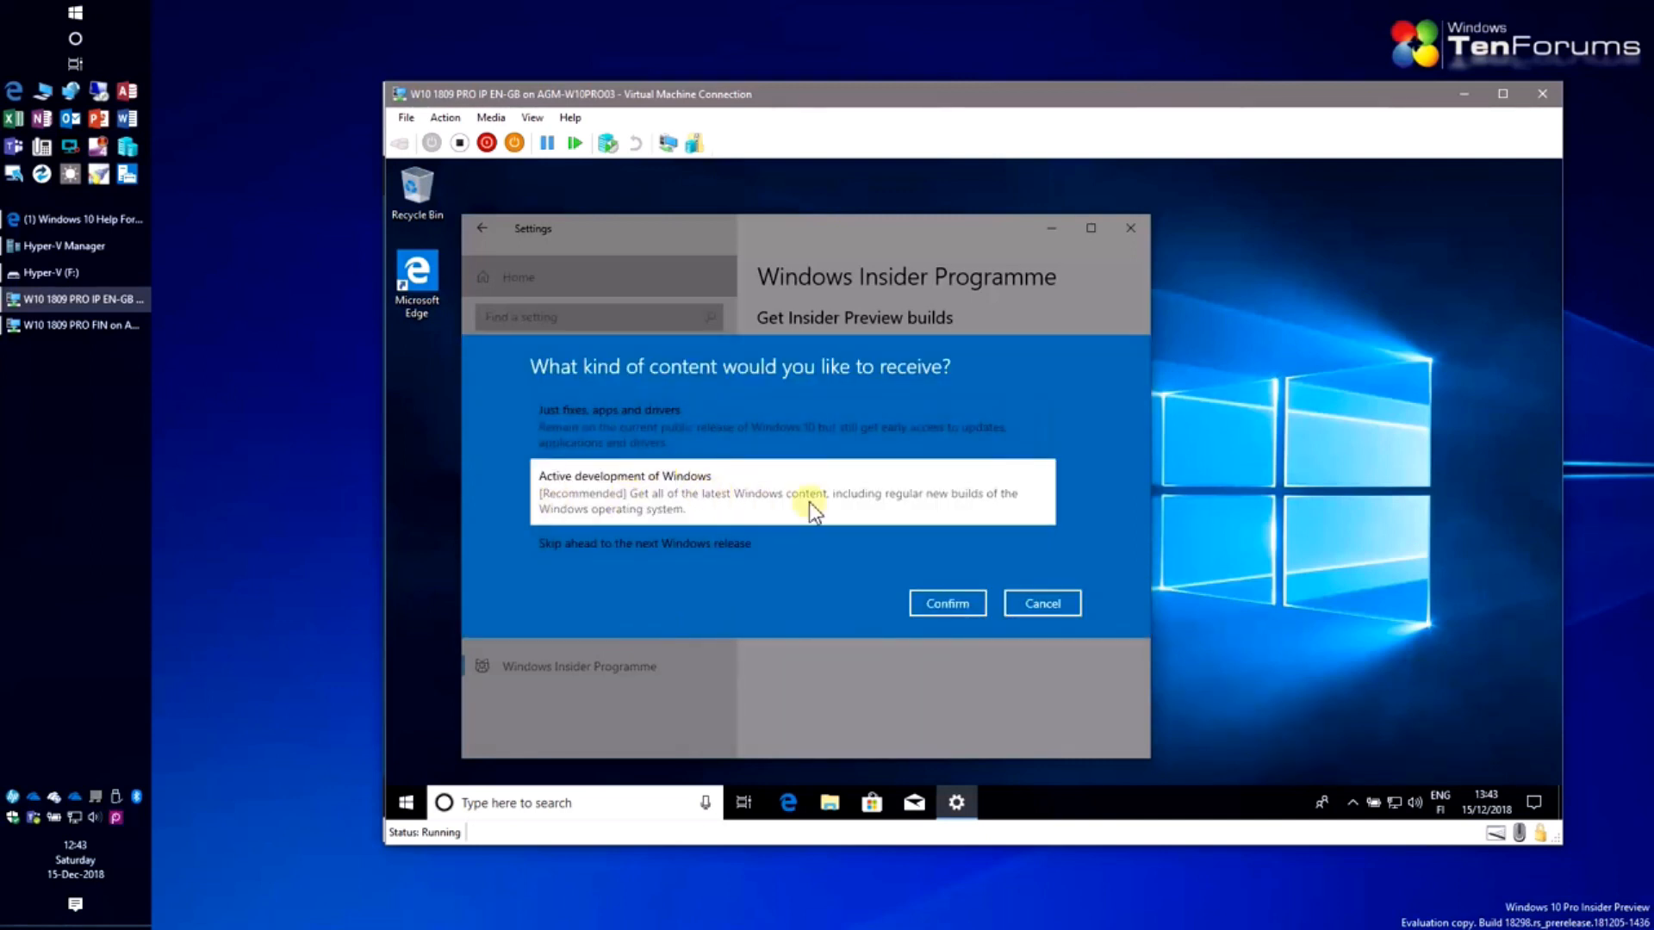
# Choose Active development of Windows at the Fast pace, accept the Insider Programme terms and restart the virtual machine immediately.
pyautogui.click(961, 608)
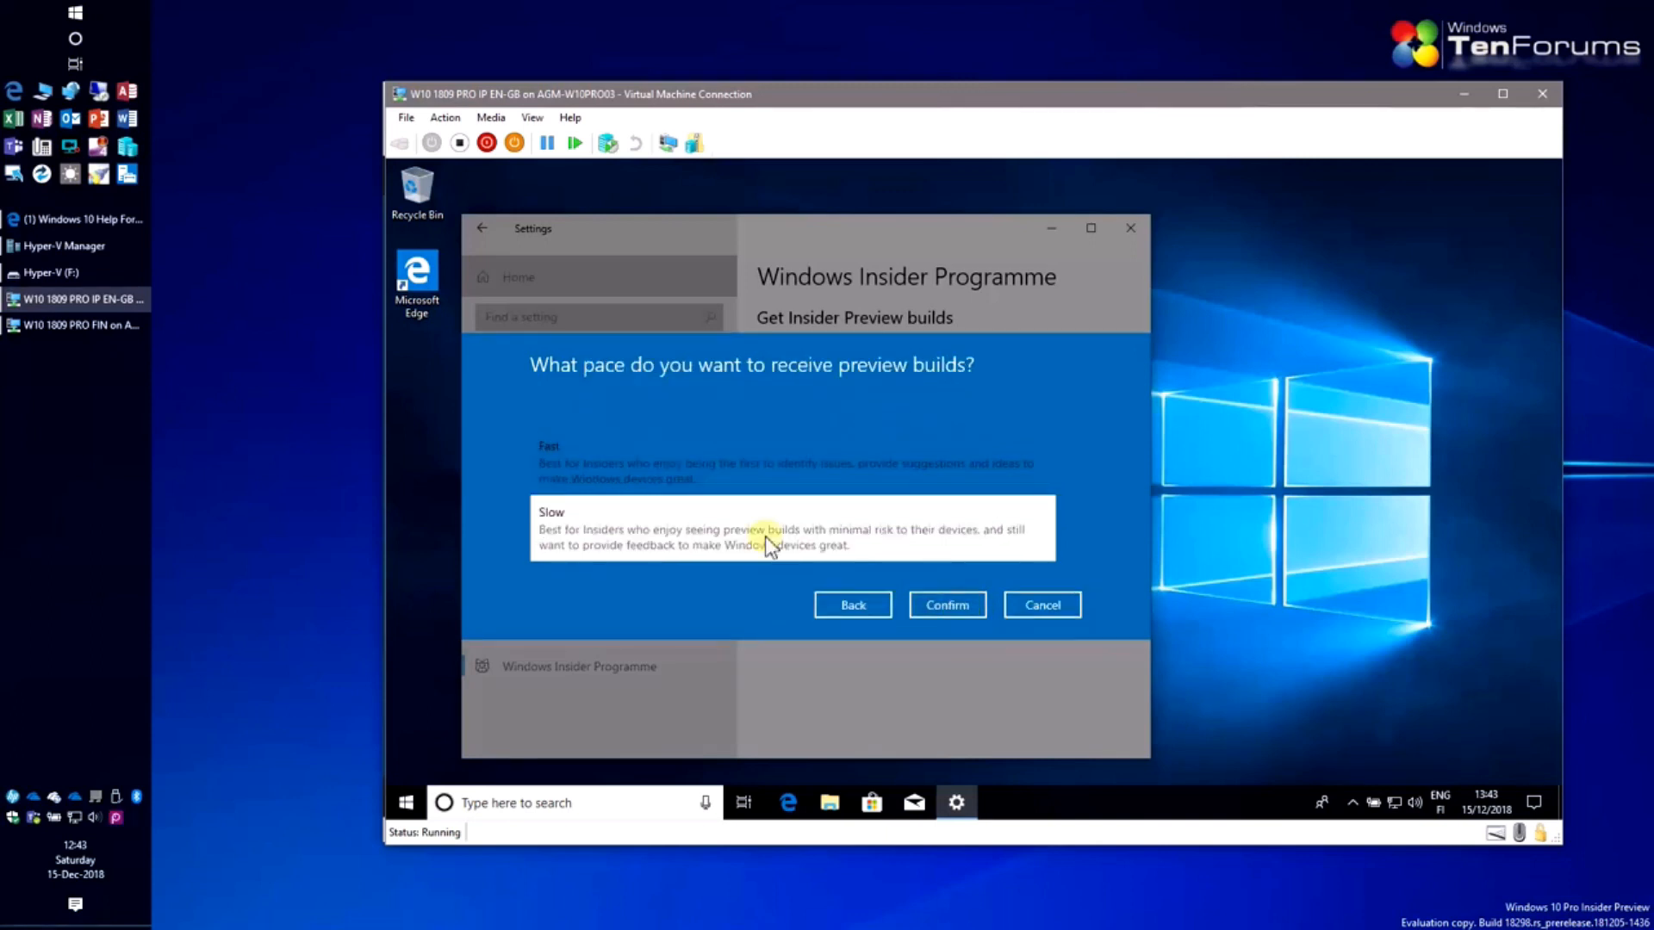
pyautogui.click(667, 472)
pyautogui.click(943, 606)
pyautogui.click(684, 522)
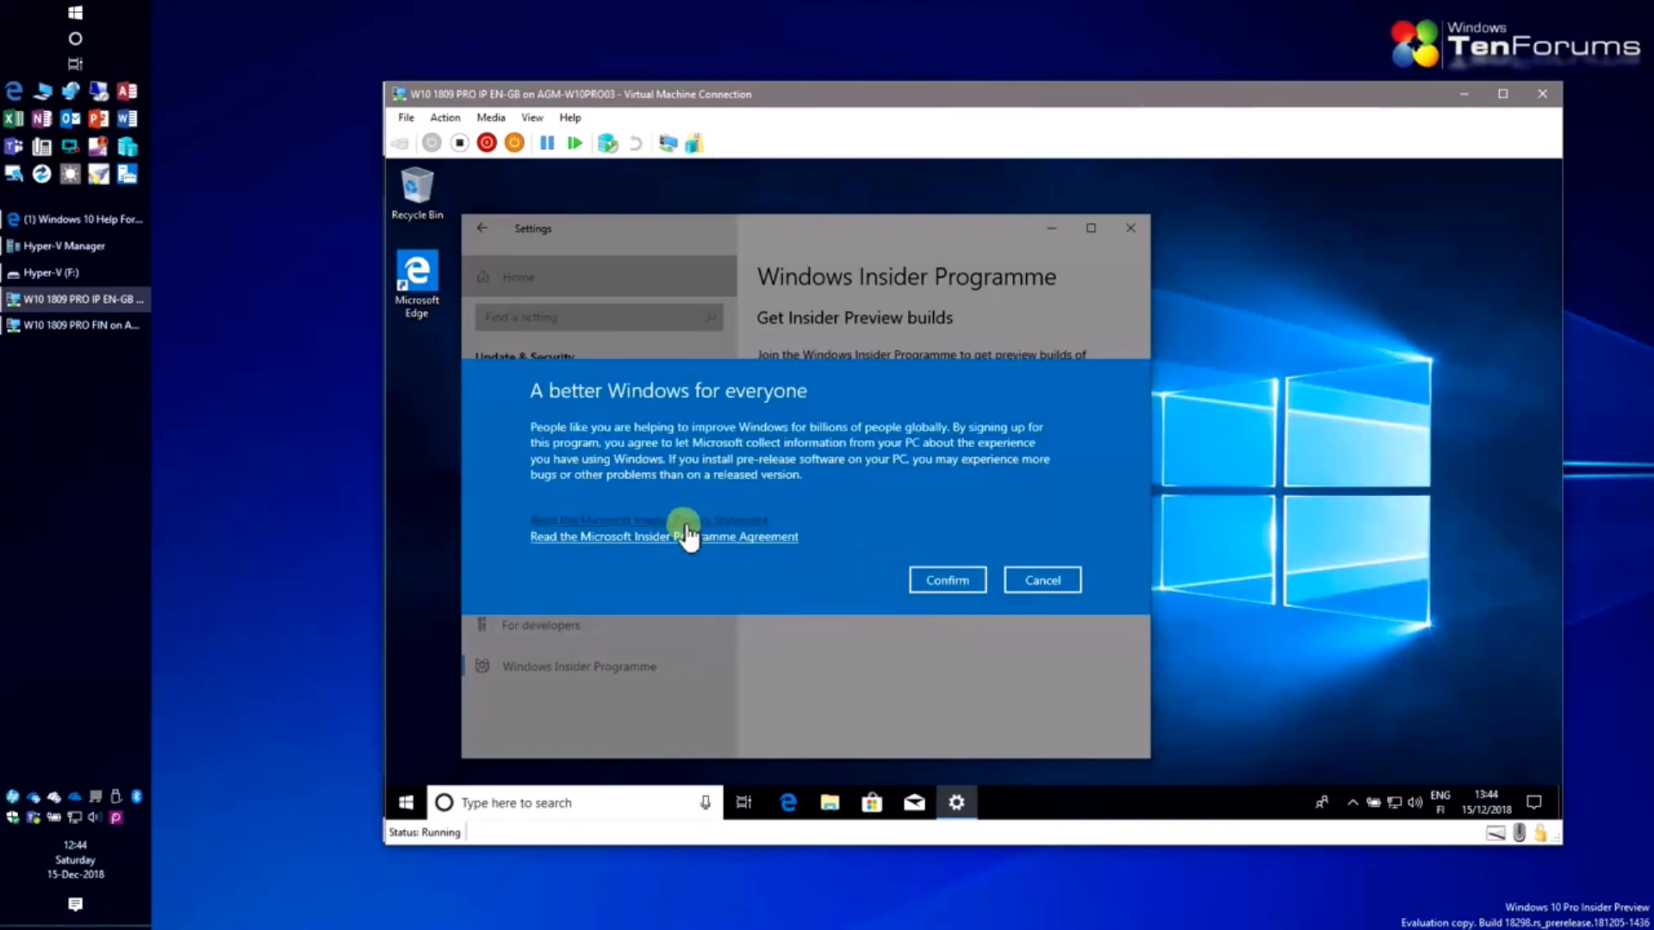
pyautogui.click(938, 583)
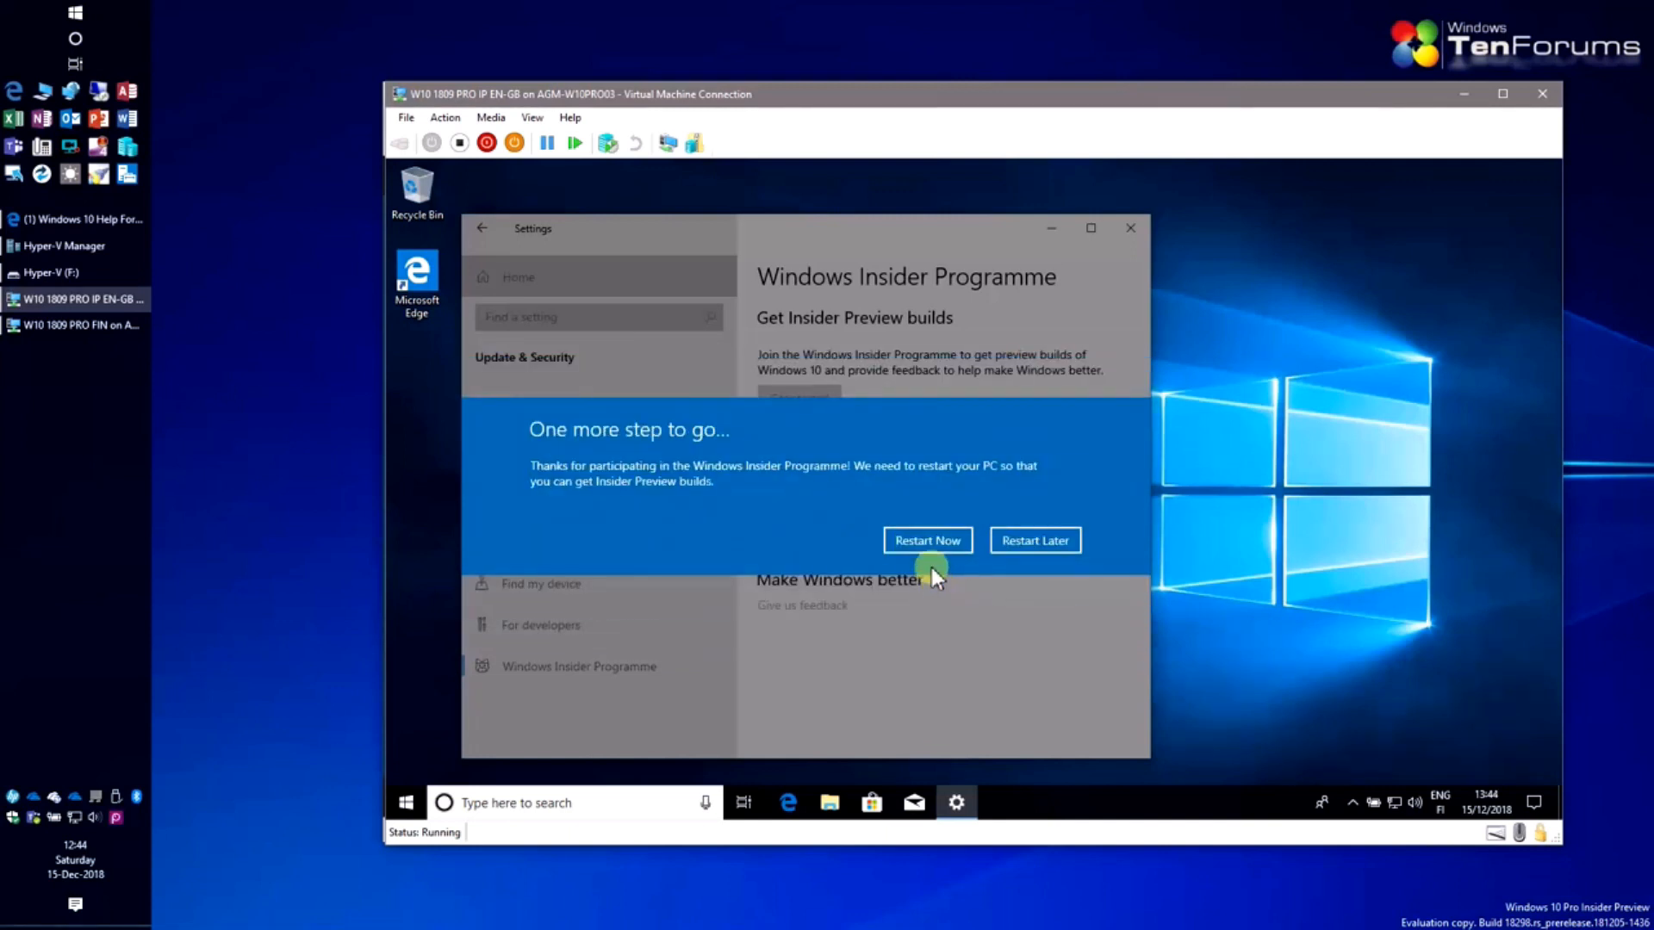
pyautogui.click(939, 540)
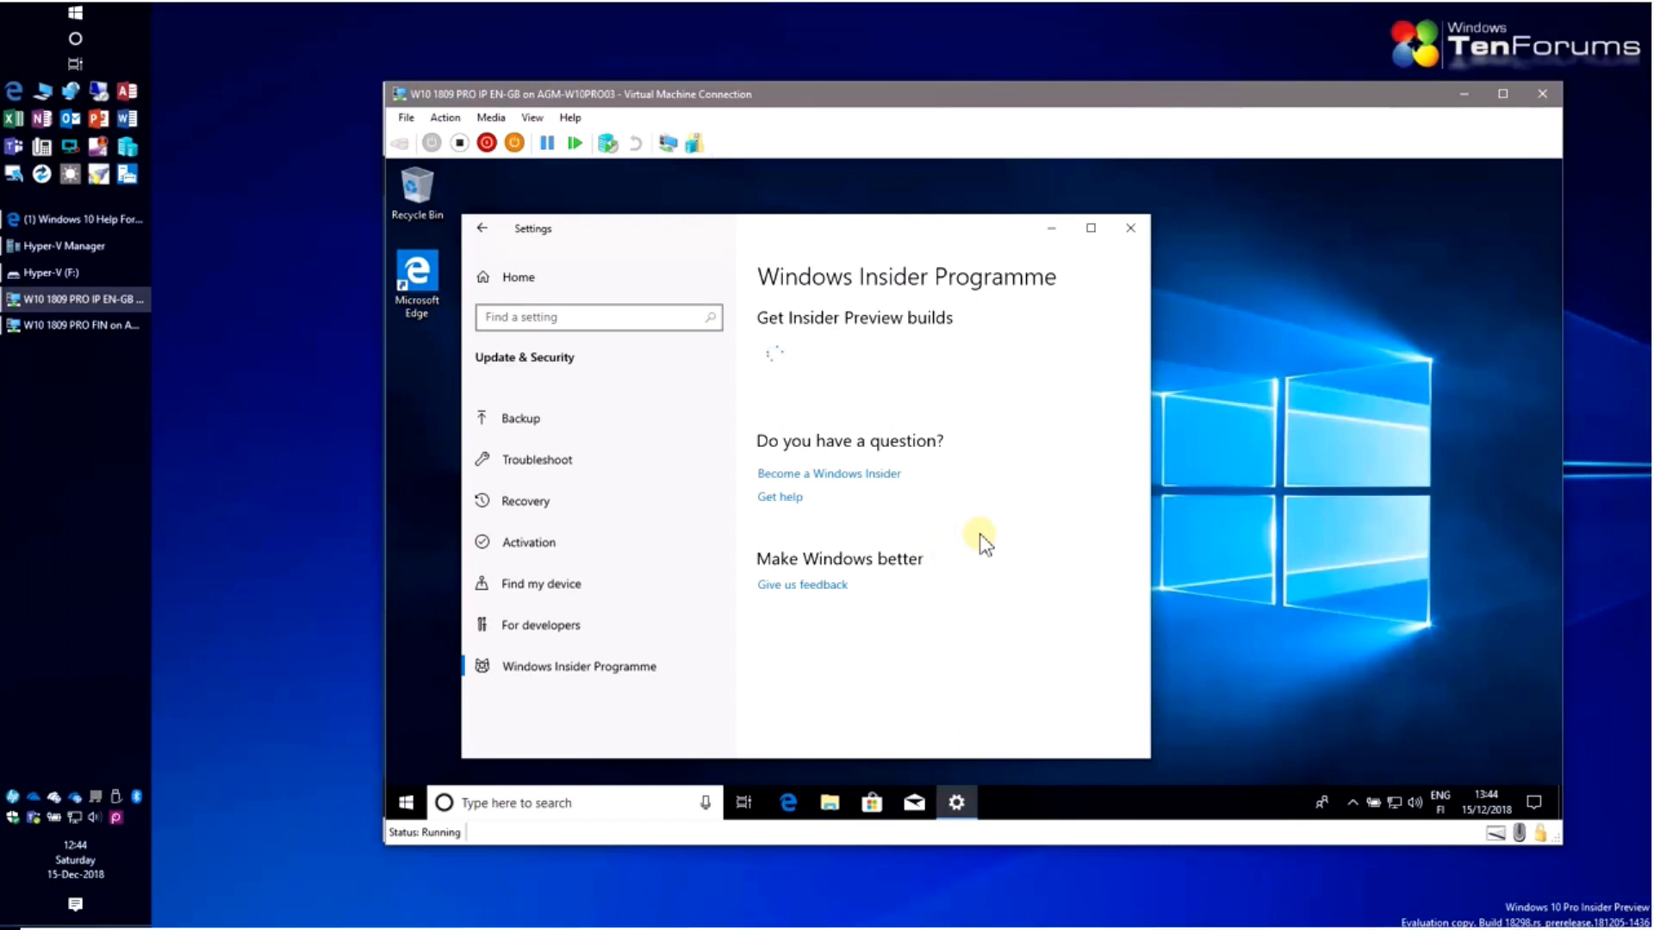
# In the W10 1809 PRO FIN virtual machine, close Settings and run Sysprep from %windir%\System32\sysprep with Enter System Out-of-Box Experience (OOBE) and Reboot.
pyautogui.click(1461, 96)
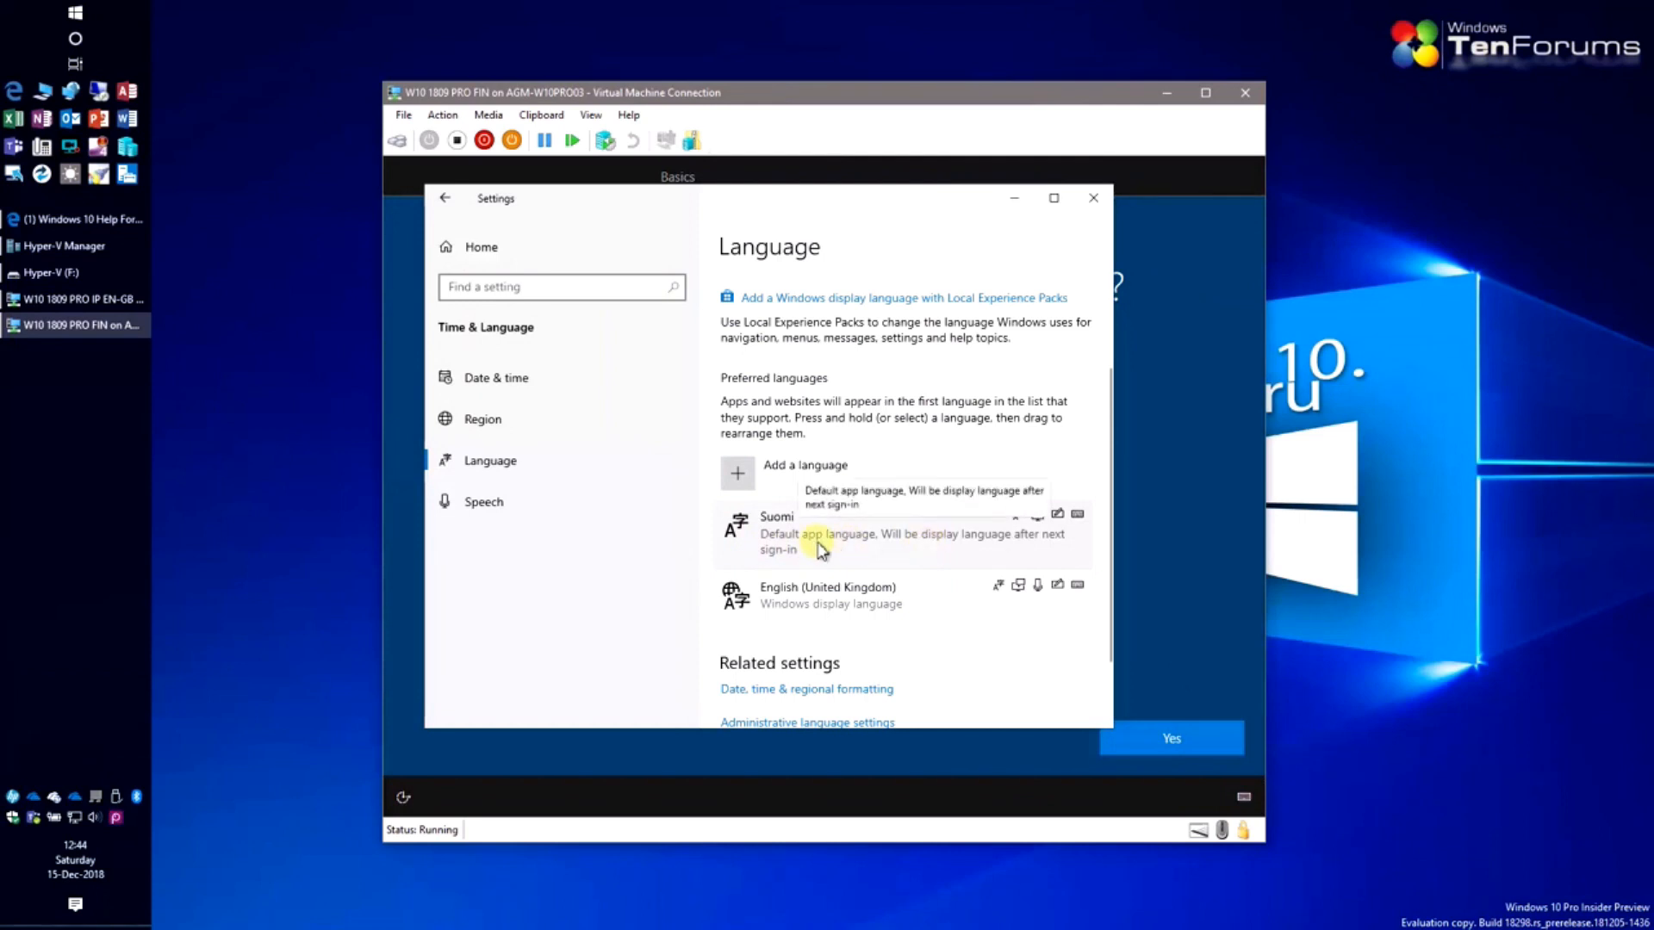
pyautogui.click(1093, 199)
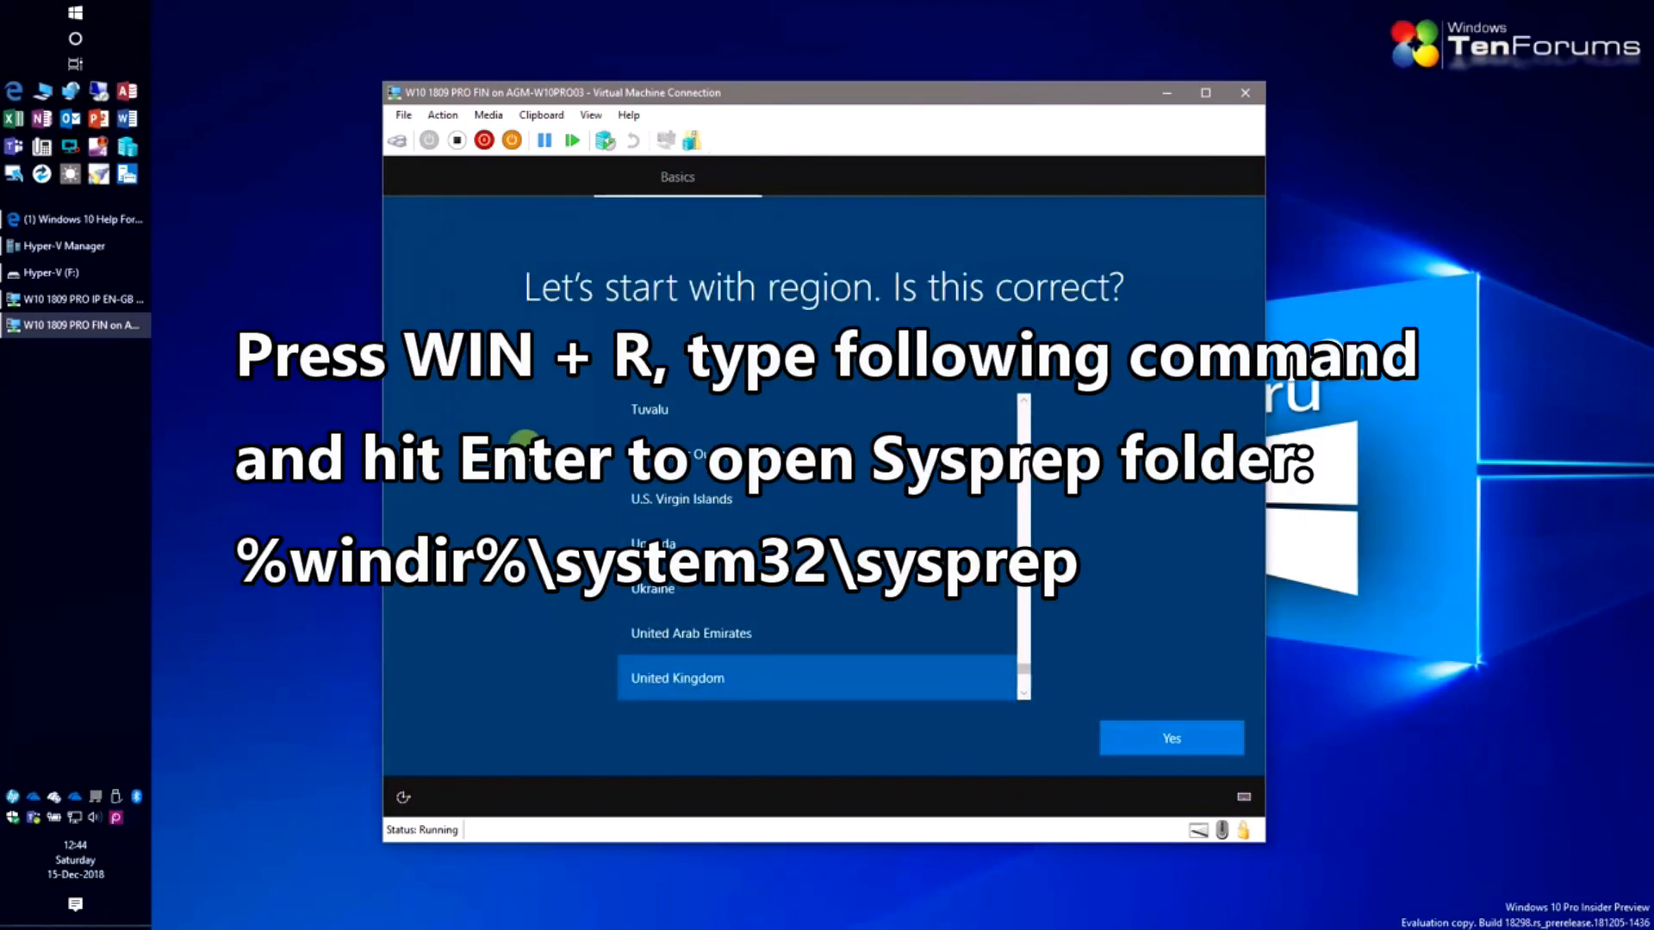
pyautogui.press('super+r')
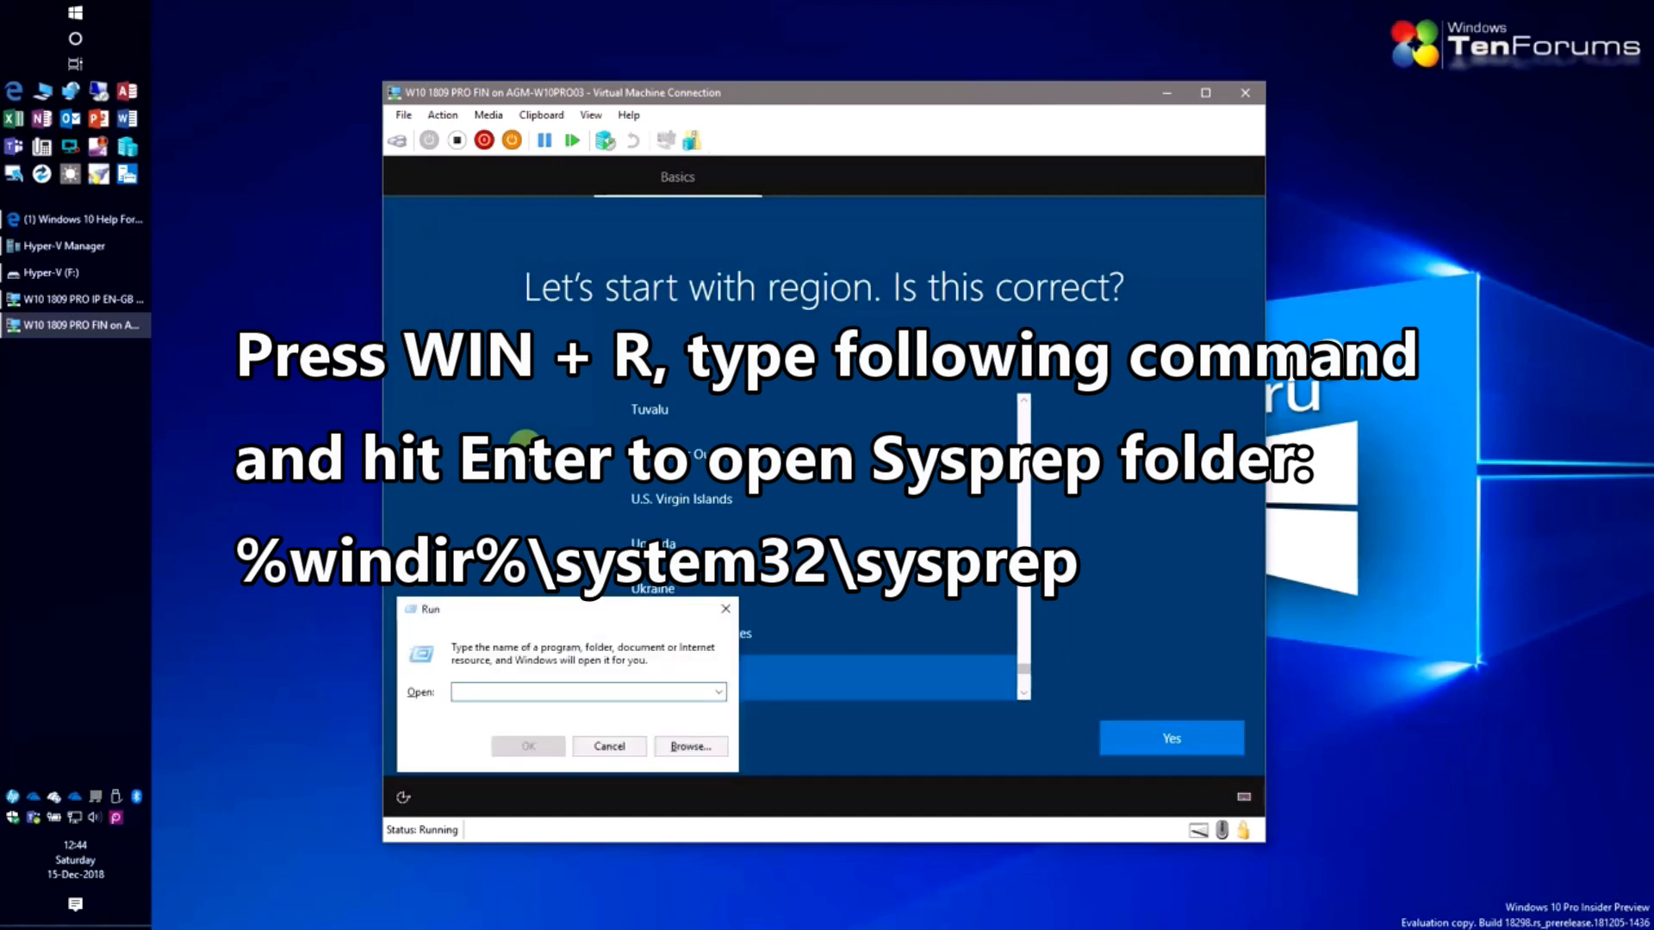
pyautogui.write('%windir%\\sys')
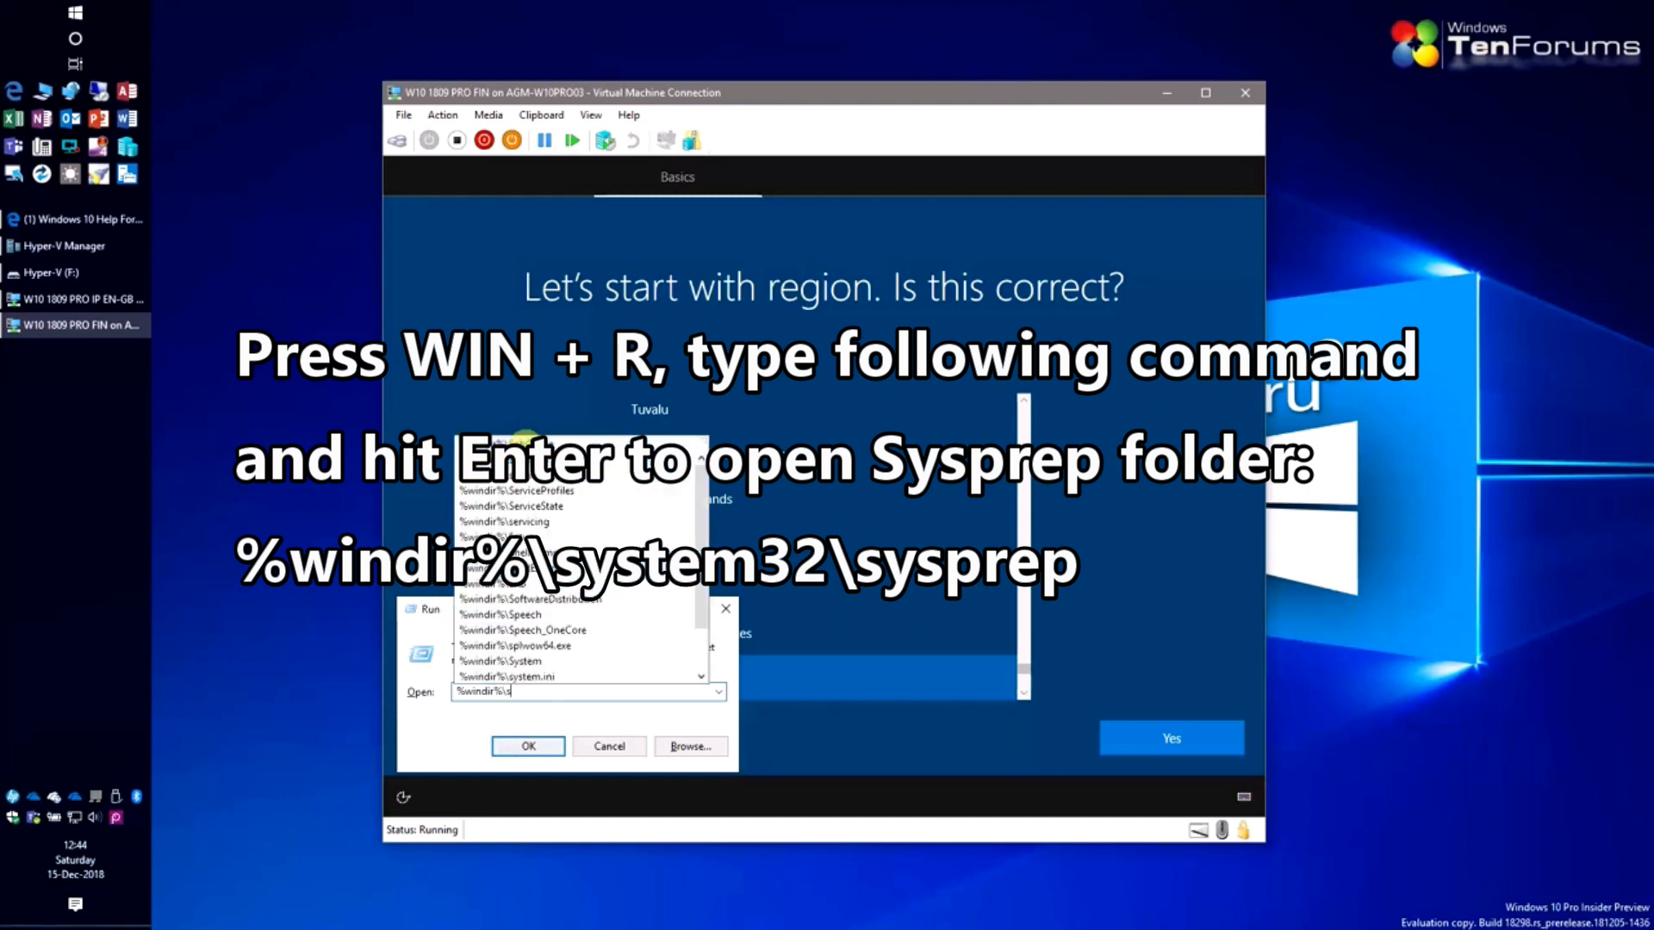
pyautogui.press('Down')
pyautogui.press('Down')
pyautogui.press('Down')
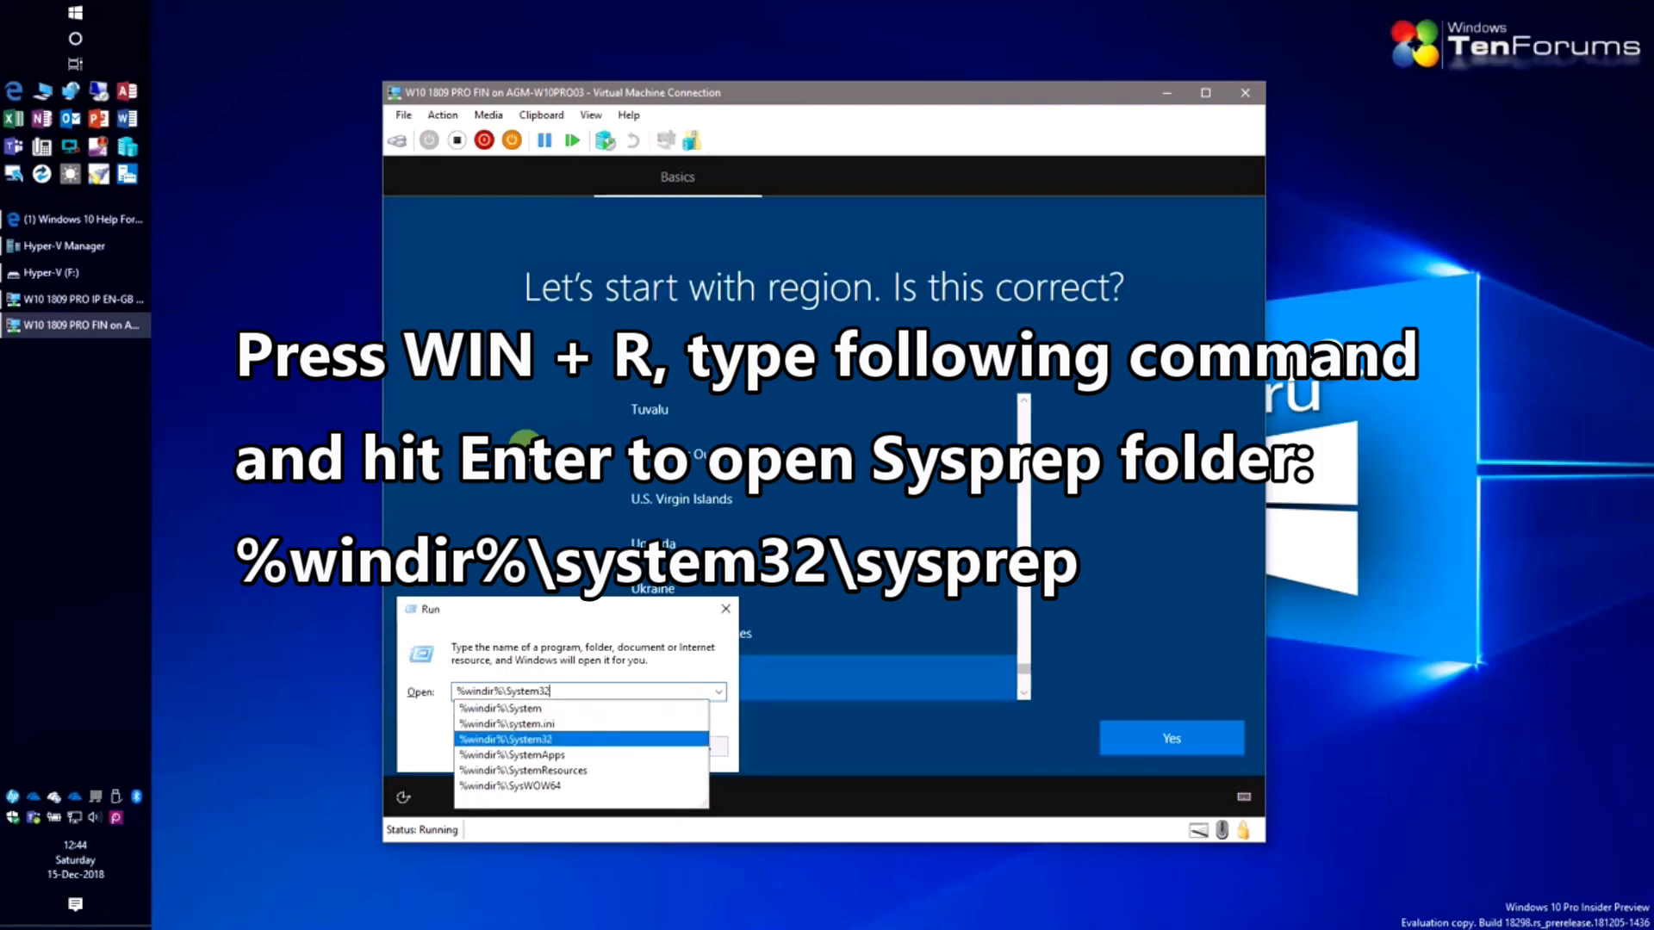
pyautogui.write('\\sysprep')
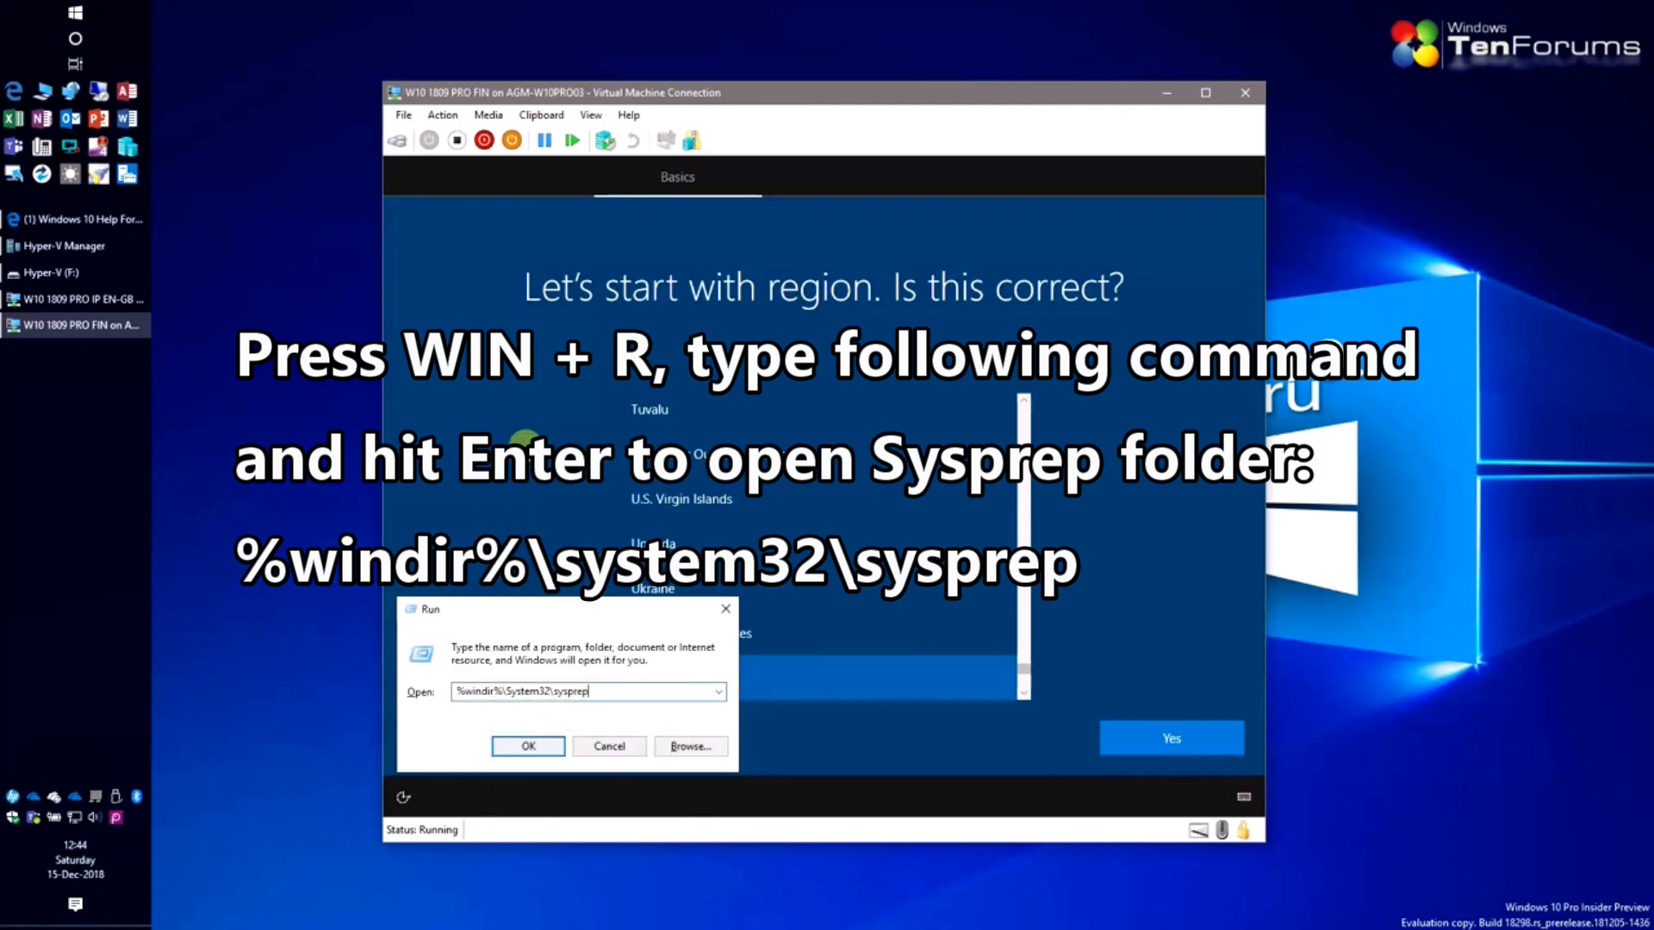
pyautogui.press('Return')
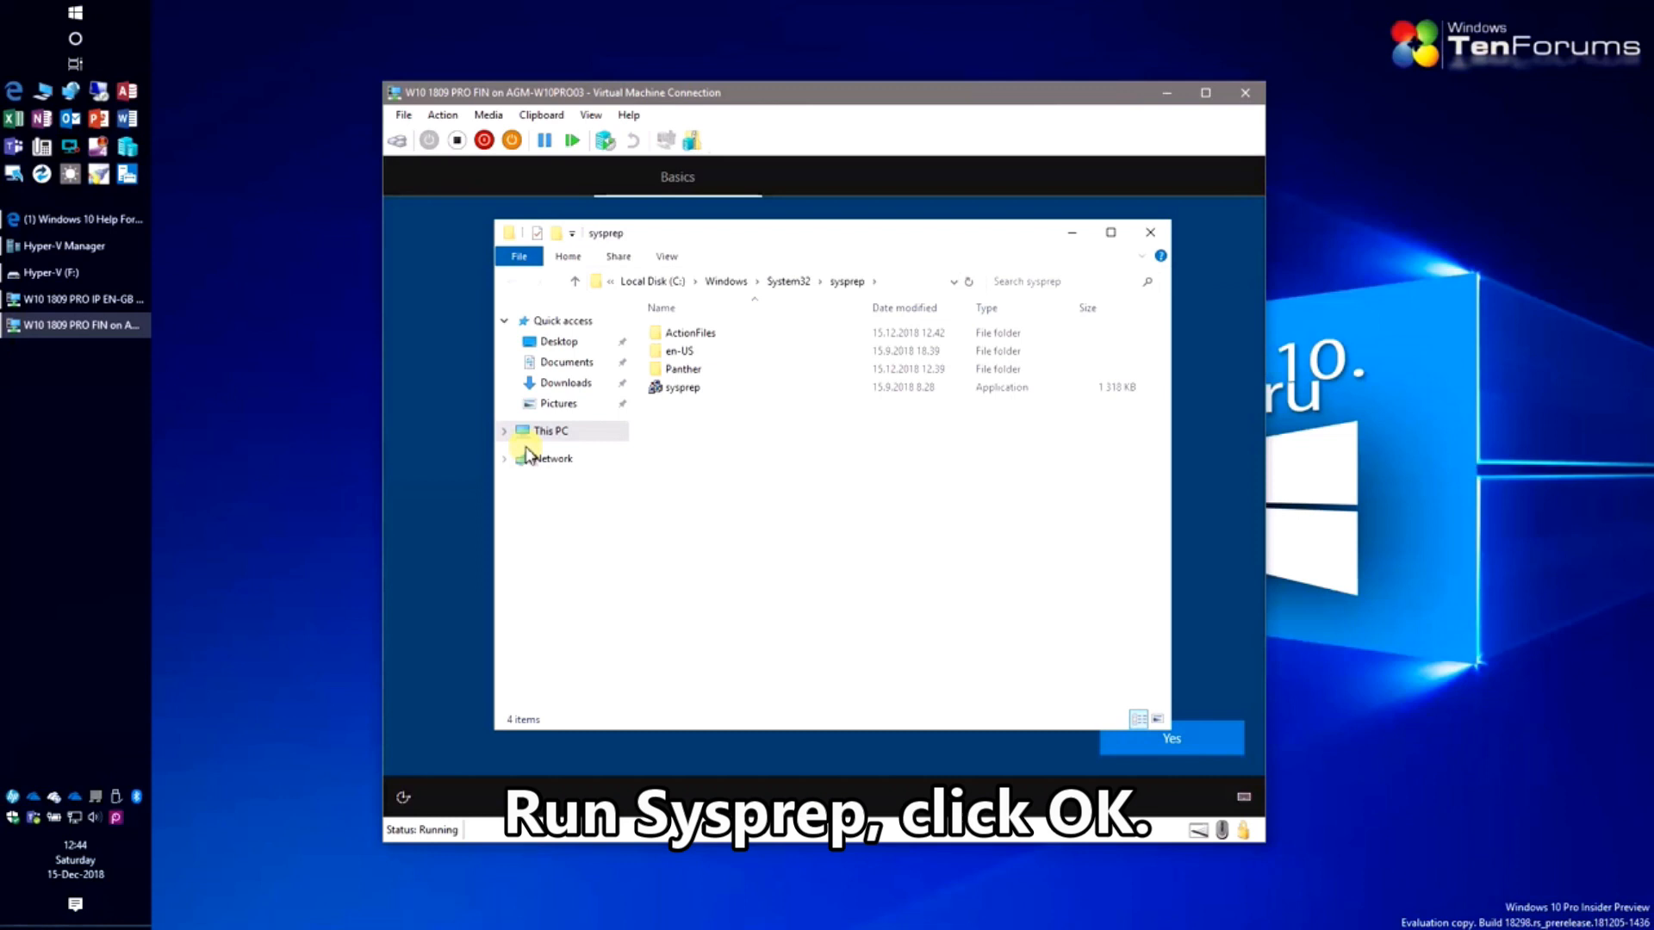
pyautogui.click(711, 394)
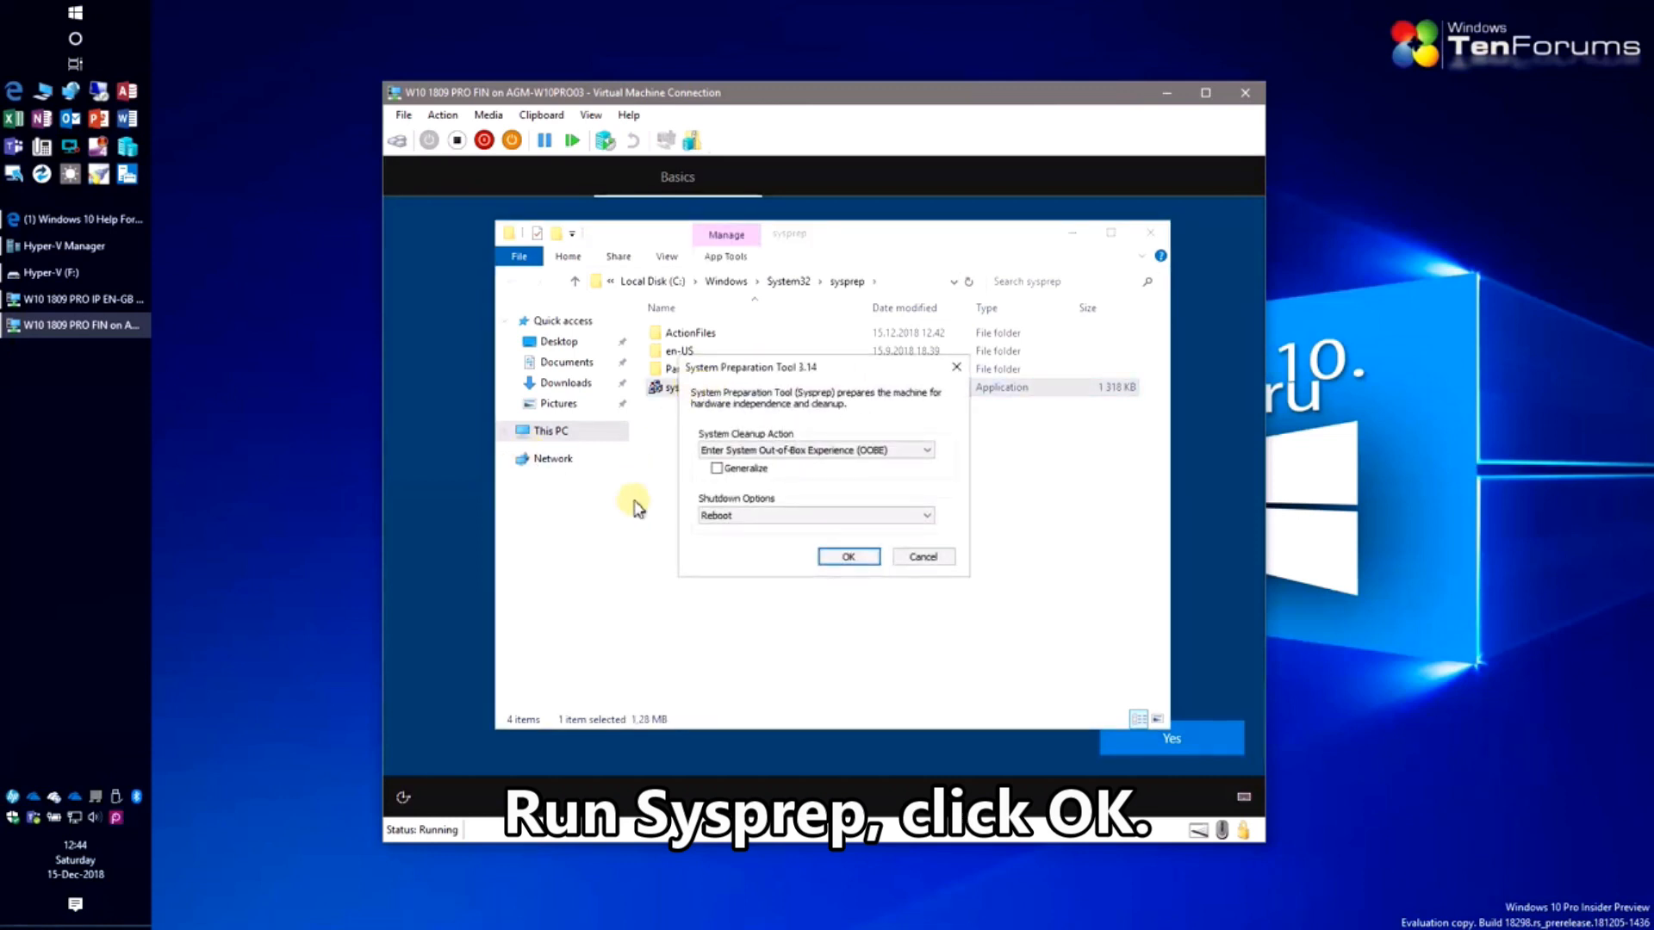
pyautogui.click(849, 559)
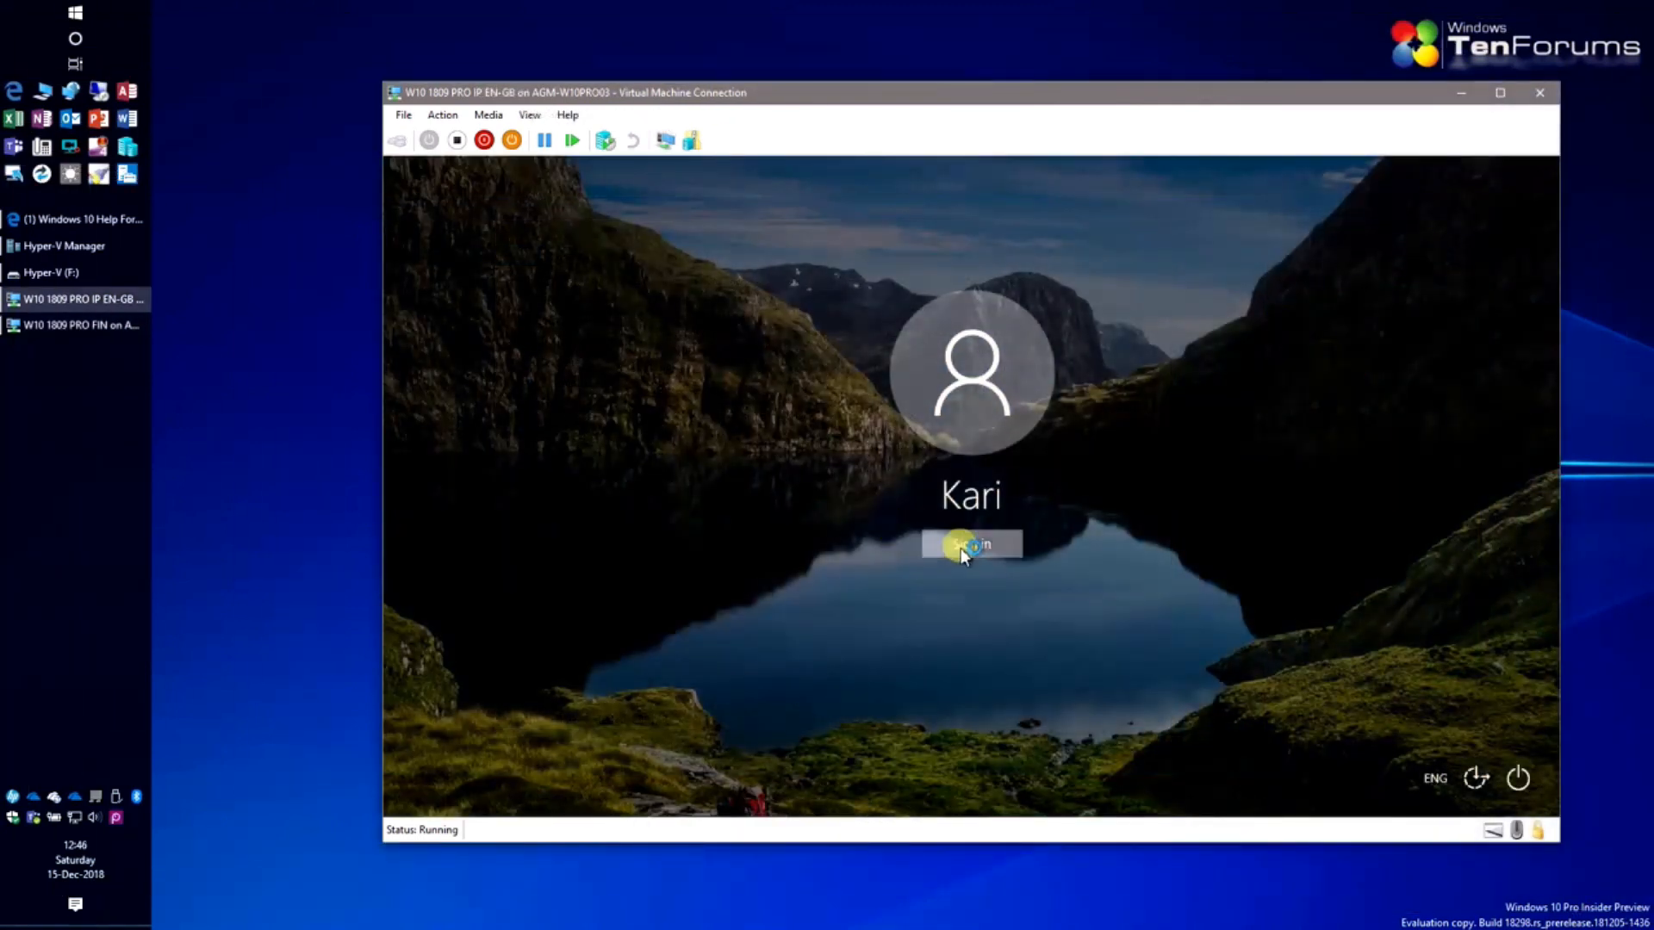
# Sign in to the W10 1809 PRO IP EN-GB virtual machine and open its Windows Insider Programme settings to review the enrolment.
pyautogui.click(961, 546)
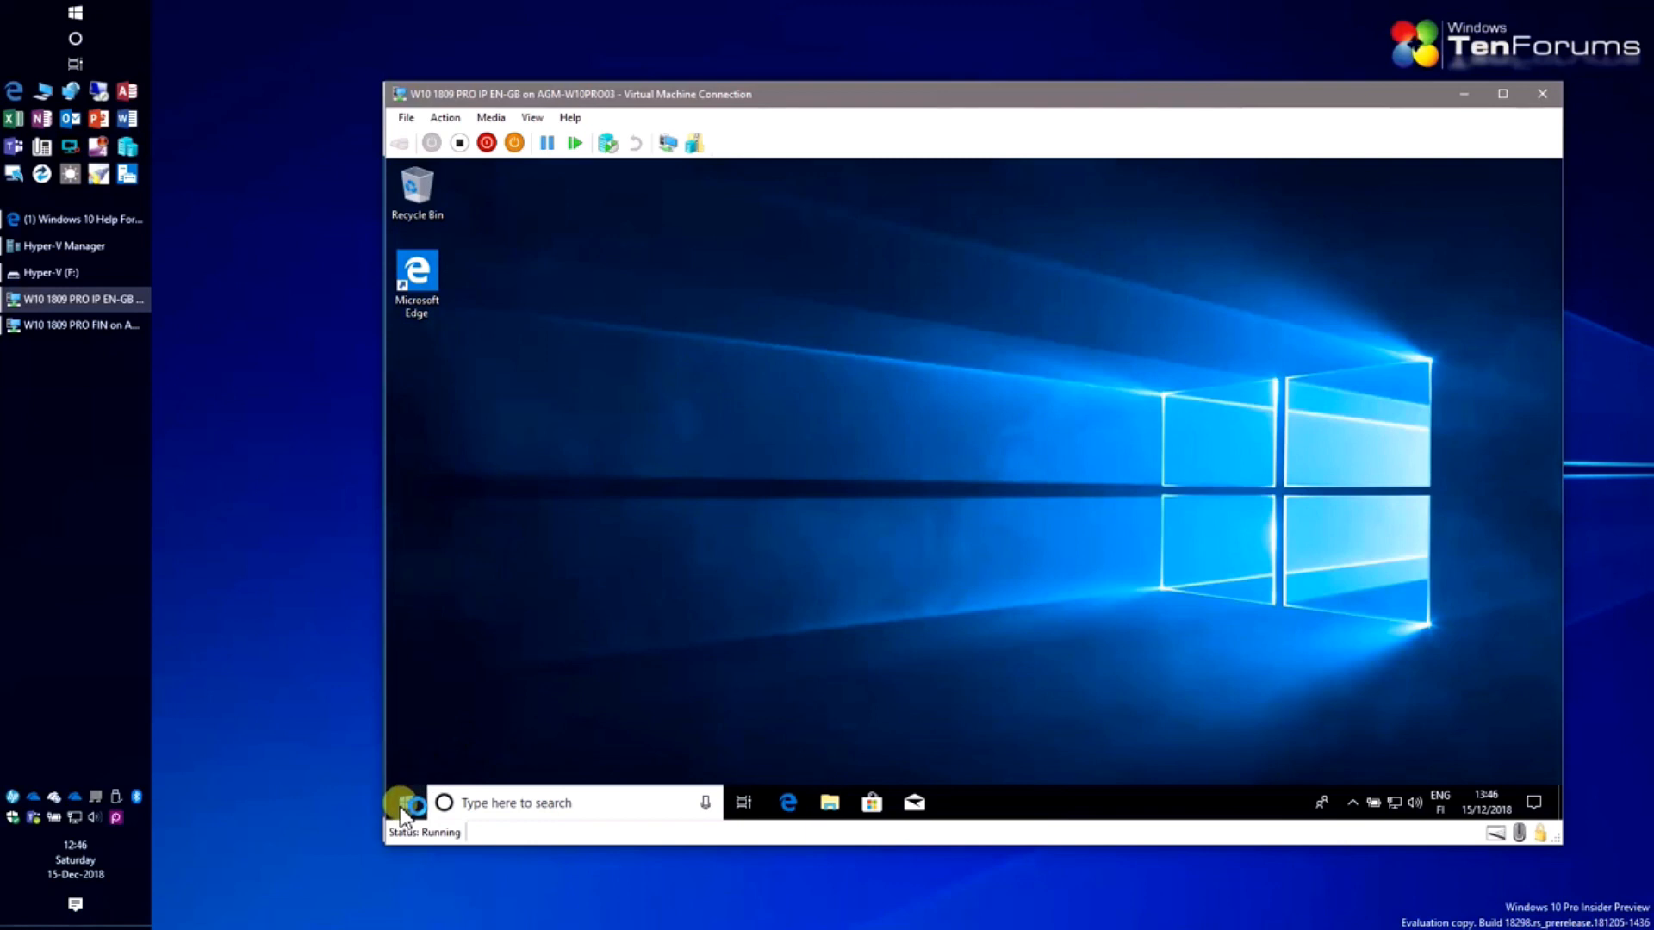
pyautogui.click(403, 809)
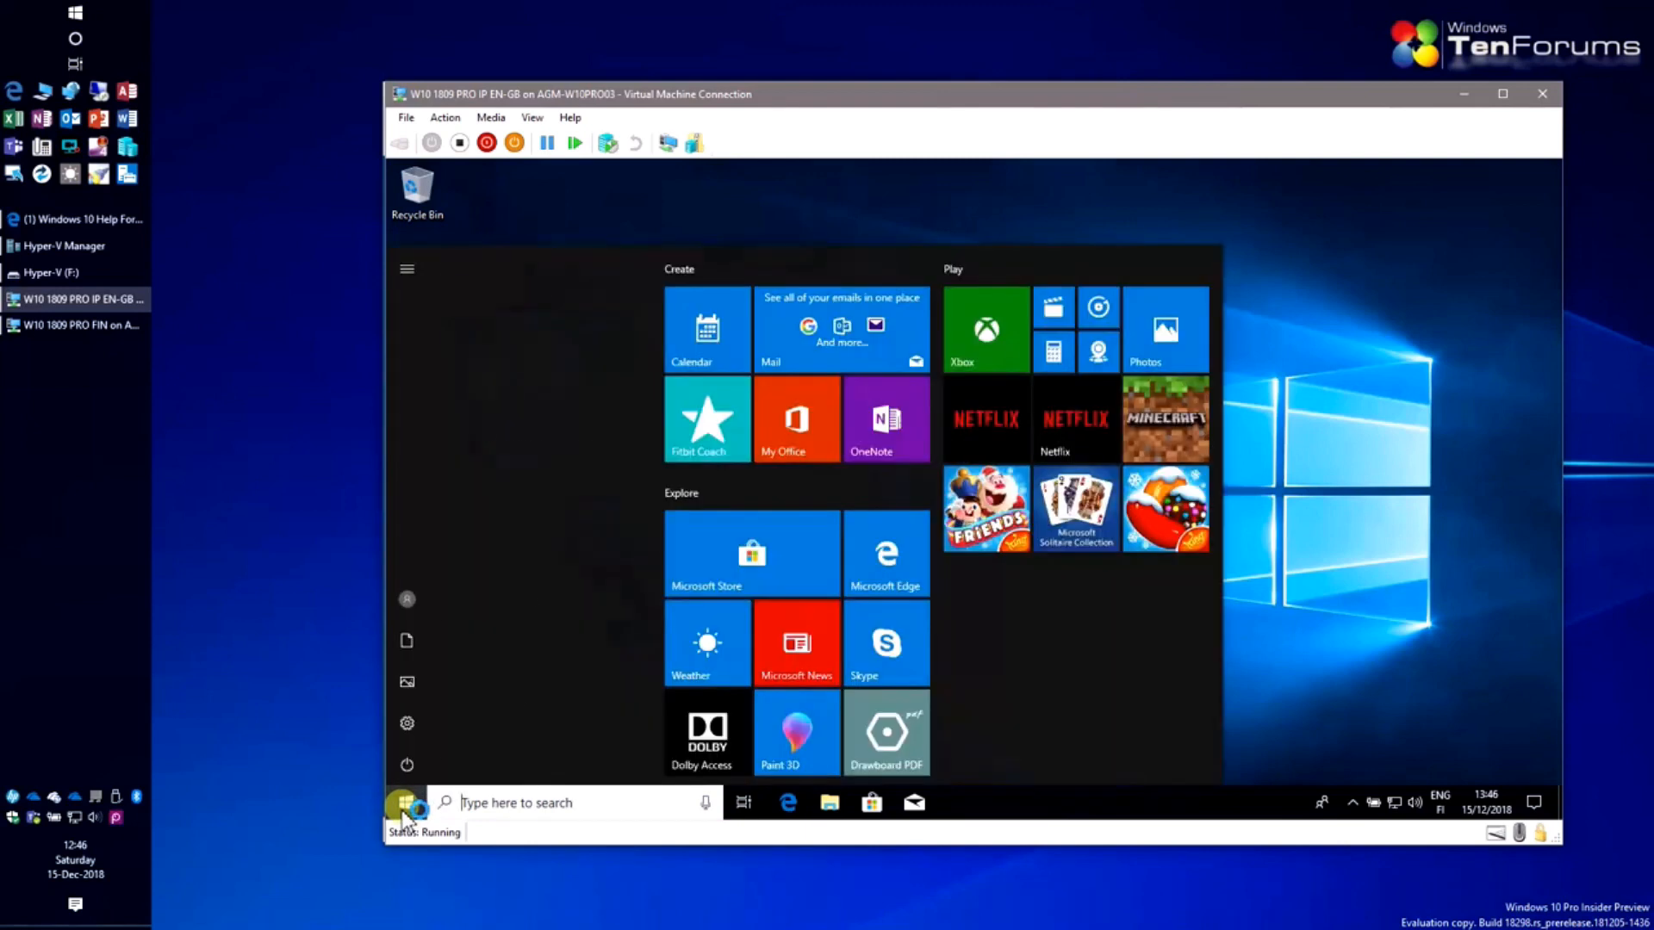
pyautogui.click(396, 731)
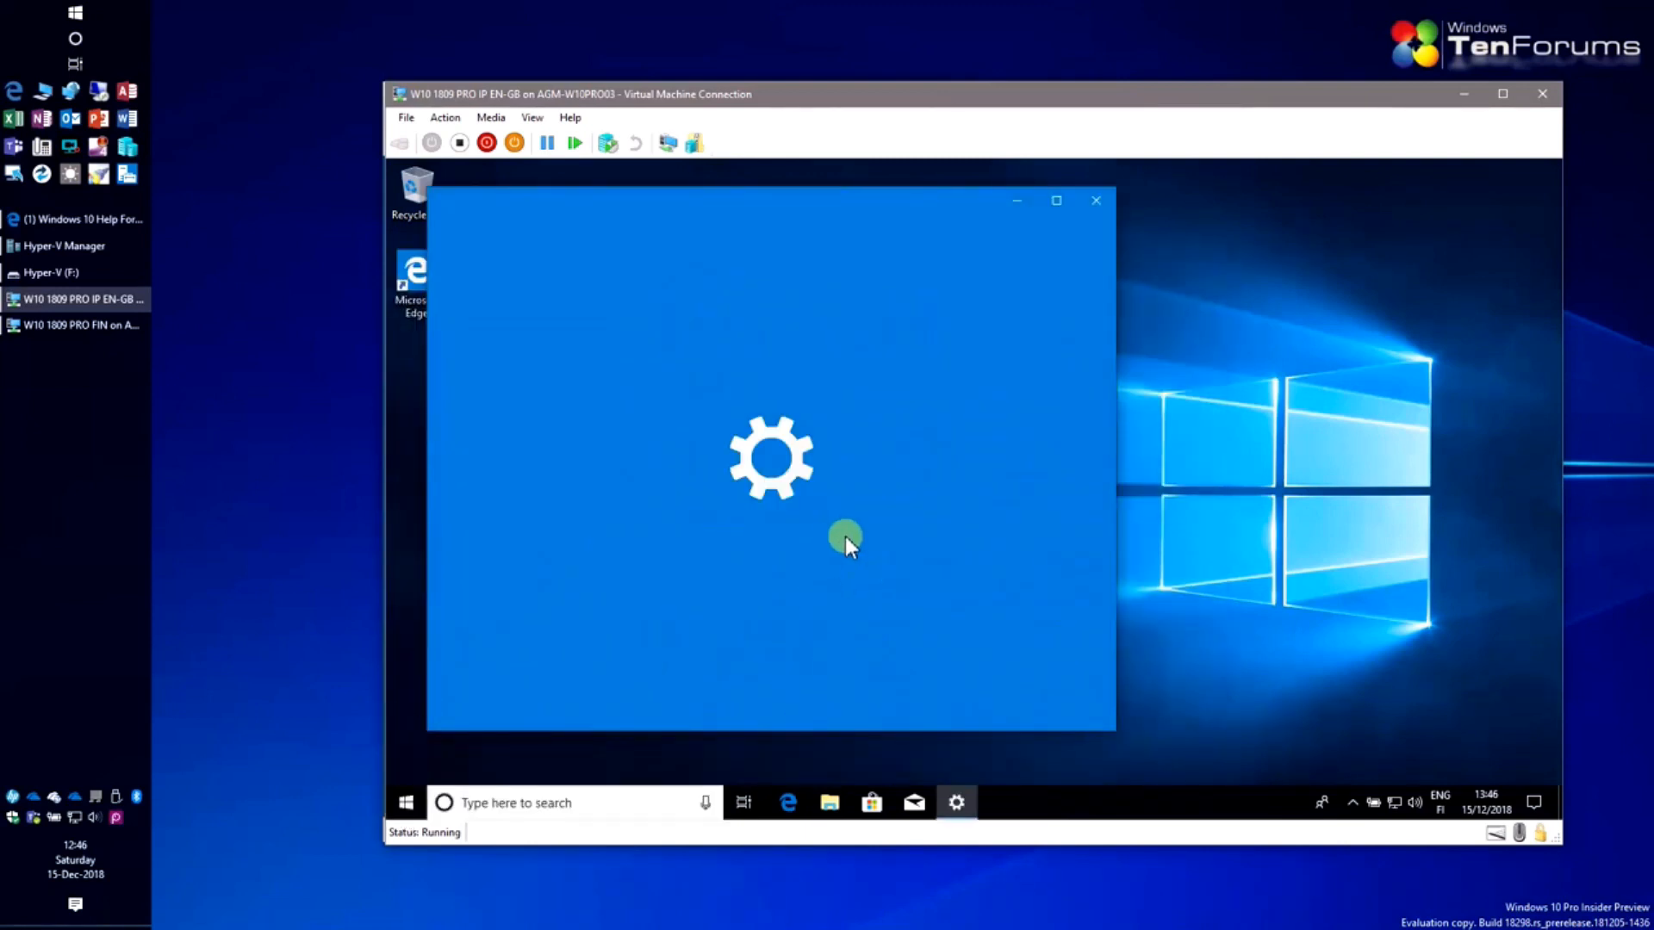
pyautogui.scroll(-3, 775, 500)
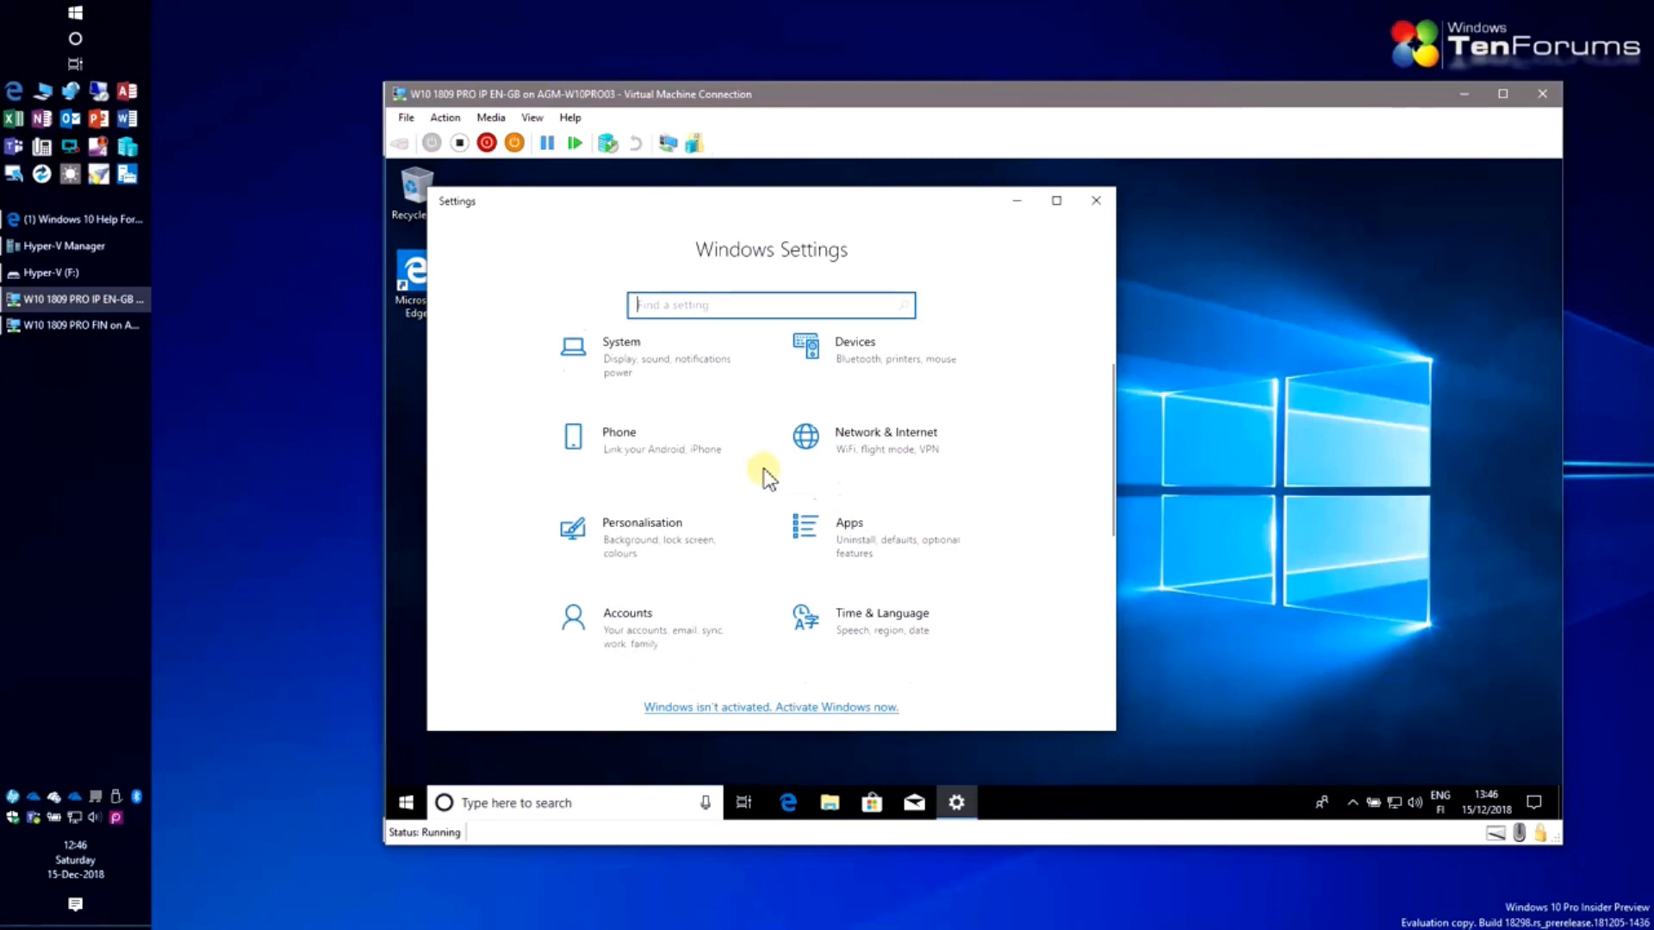
pyautogui.click(594, 624)
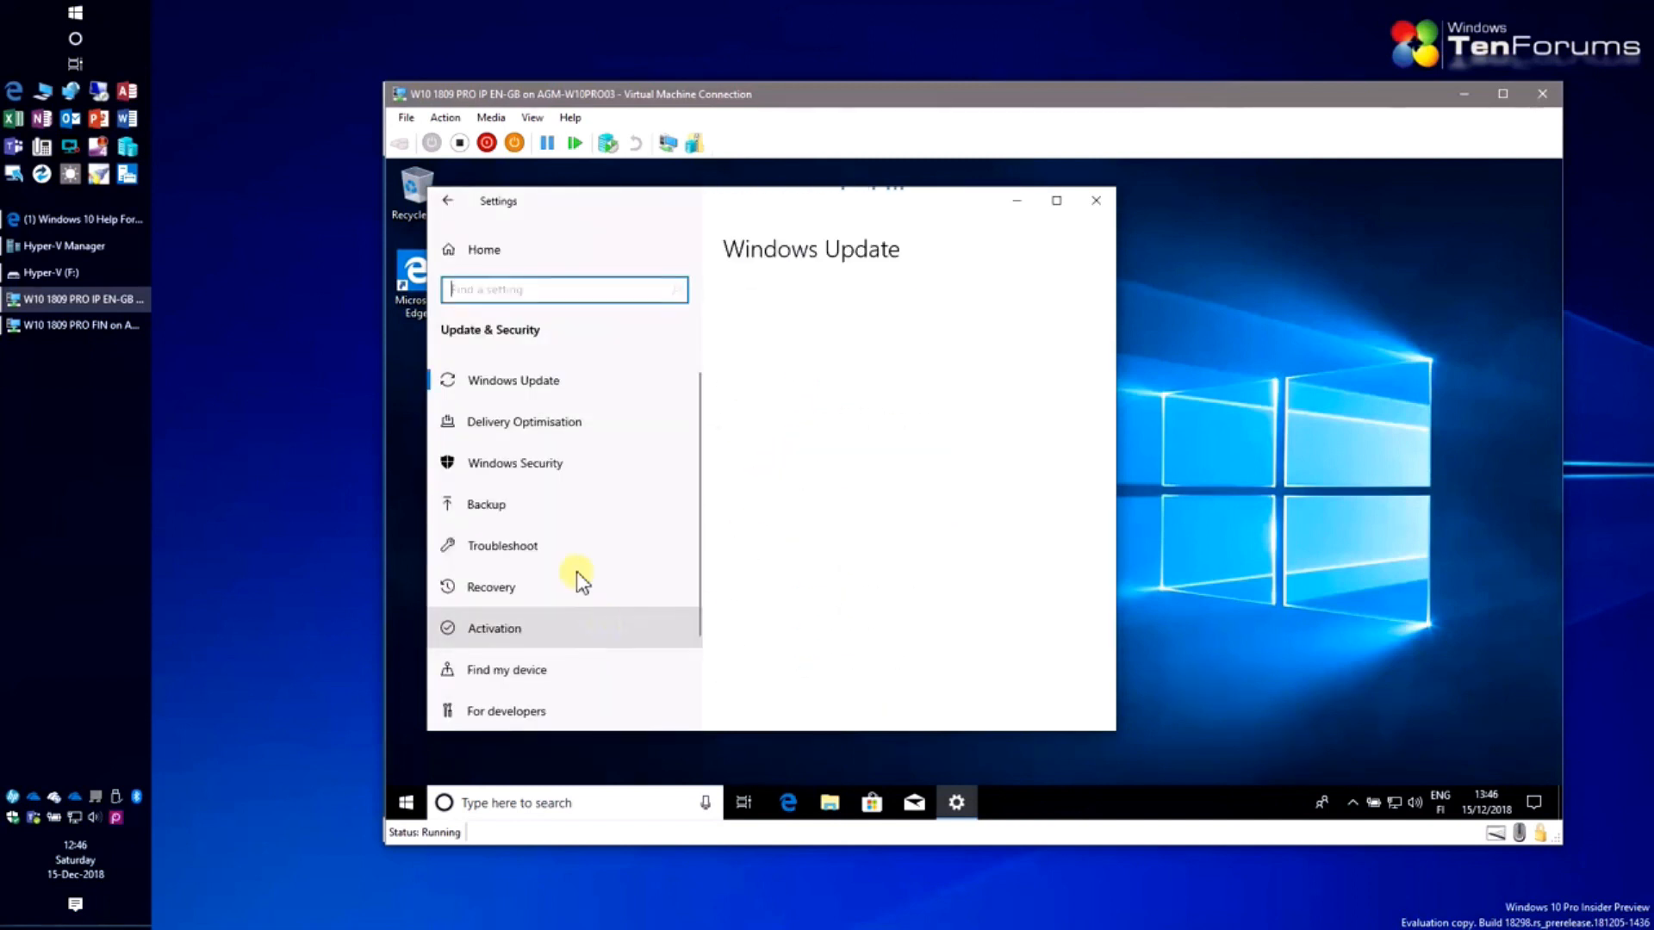
pyautogui.scroll(-3, 573, 534)
pyautogui.click(584, 639)
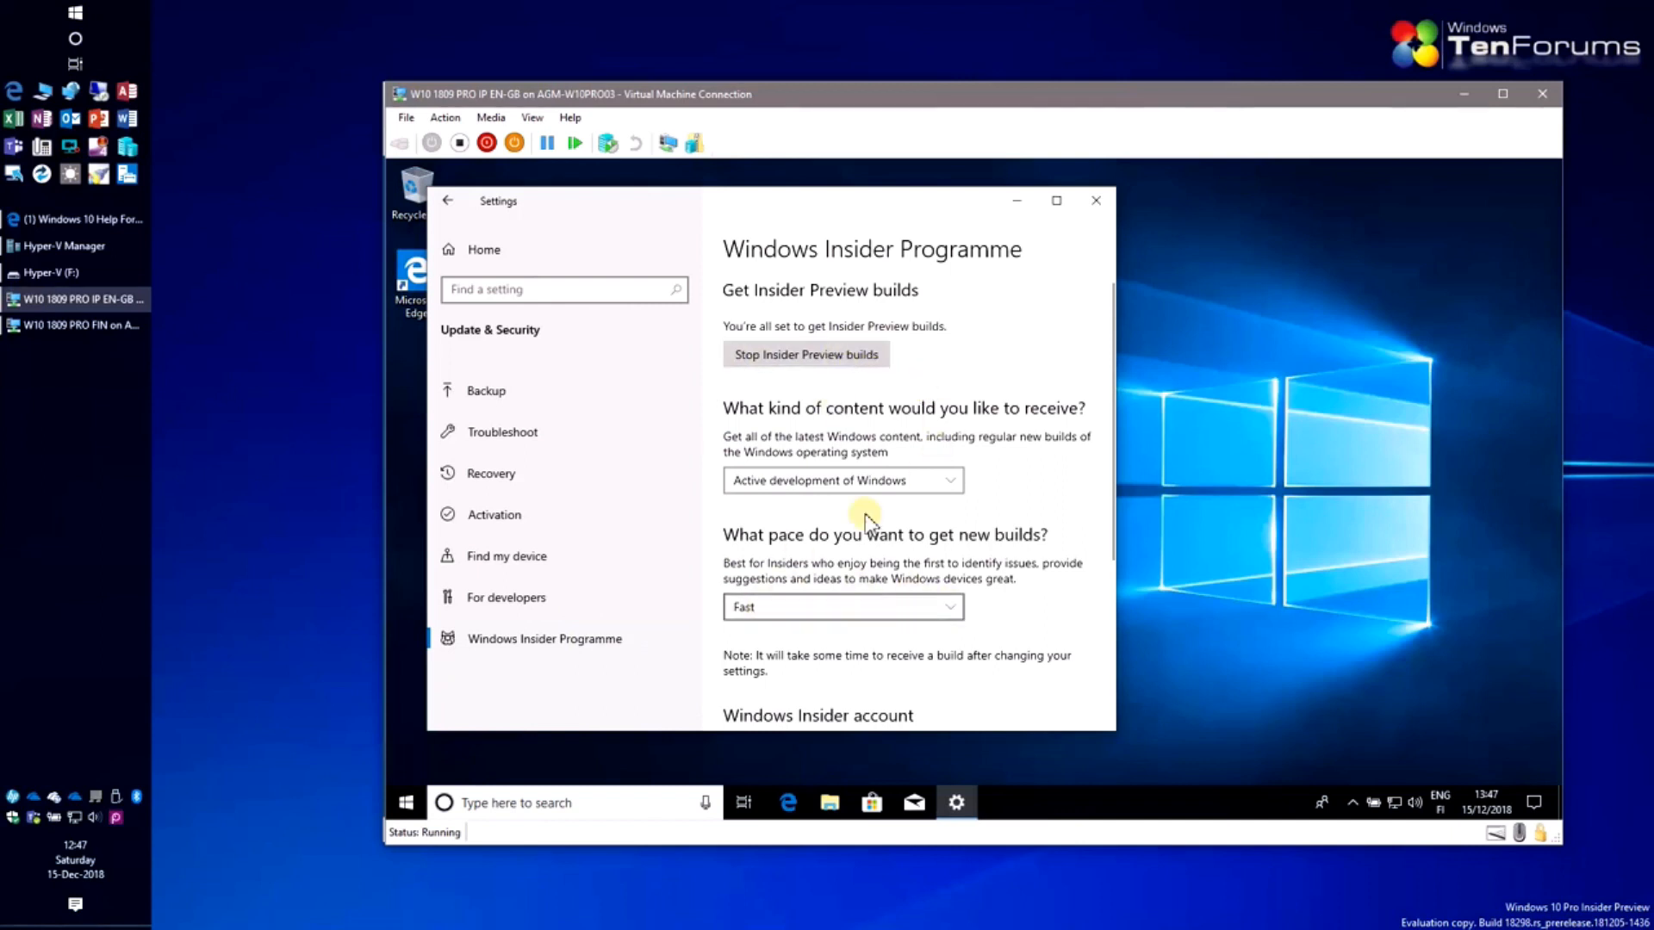
# Close Settings and shut down the W10 1809 PRO IP EN-GB virtual machine.
pyautogui.click(1094, 203)
pyautogui.click(487, 143)
pyautogui.click(980, 491)
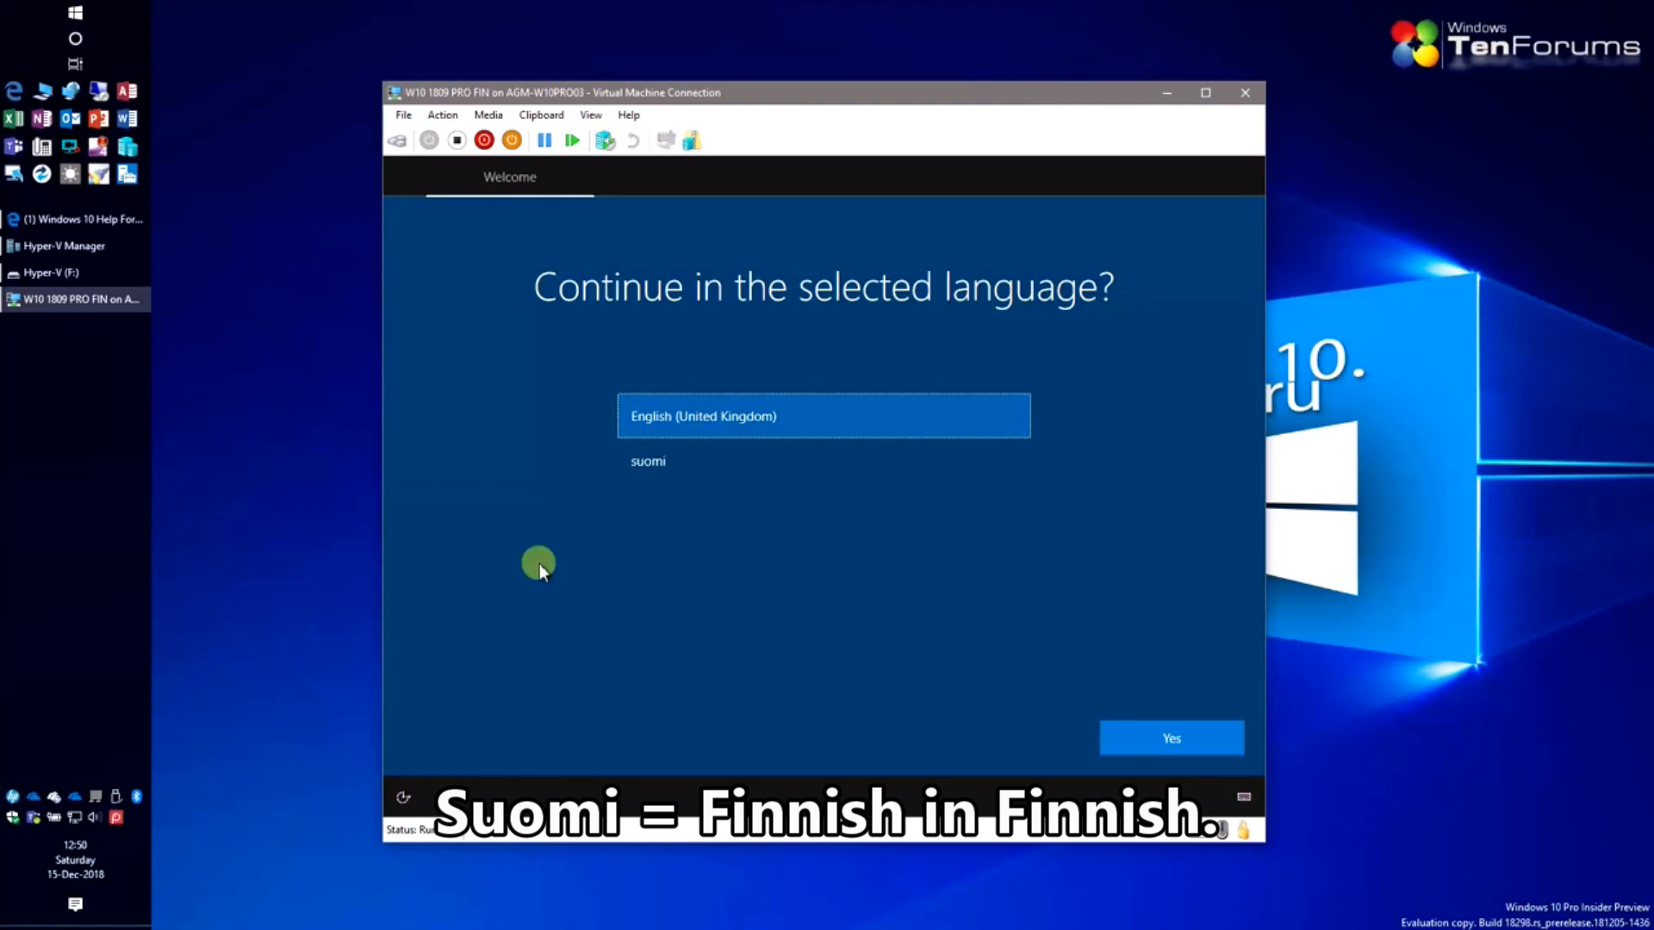
# Set up the W10 1809 PRO FIN virtual machine in suomi for personal use, with an offline account instead of a Microsoft account.
pyautogui.click(679, 467)
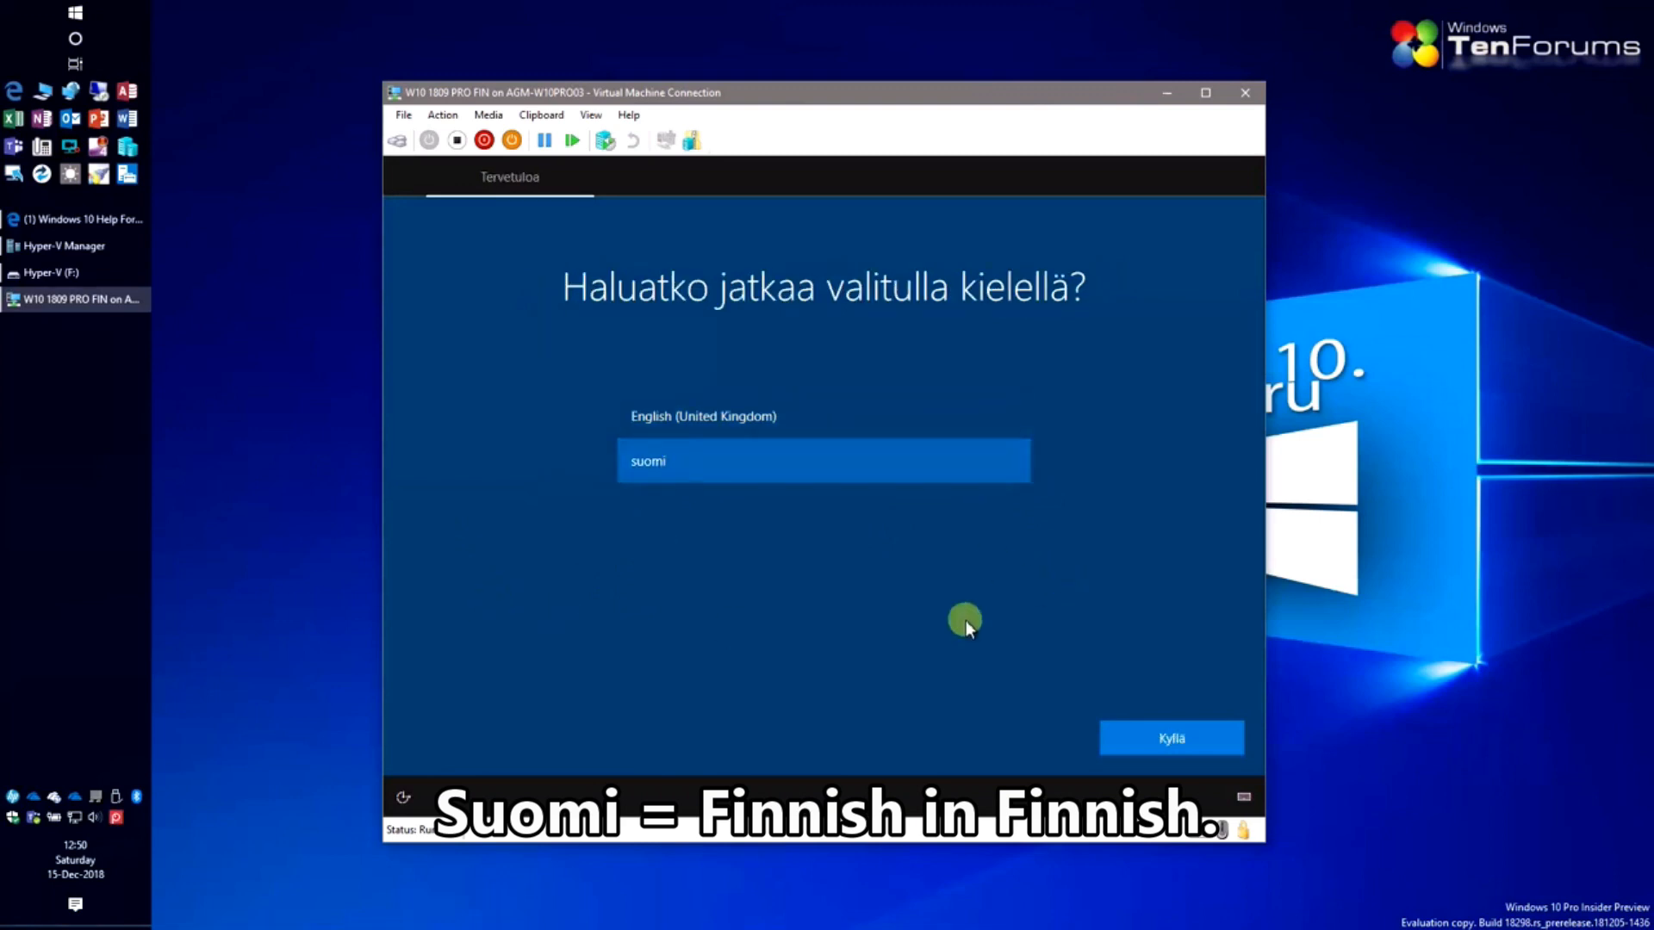
pyautogui.click(1172, 739)
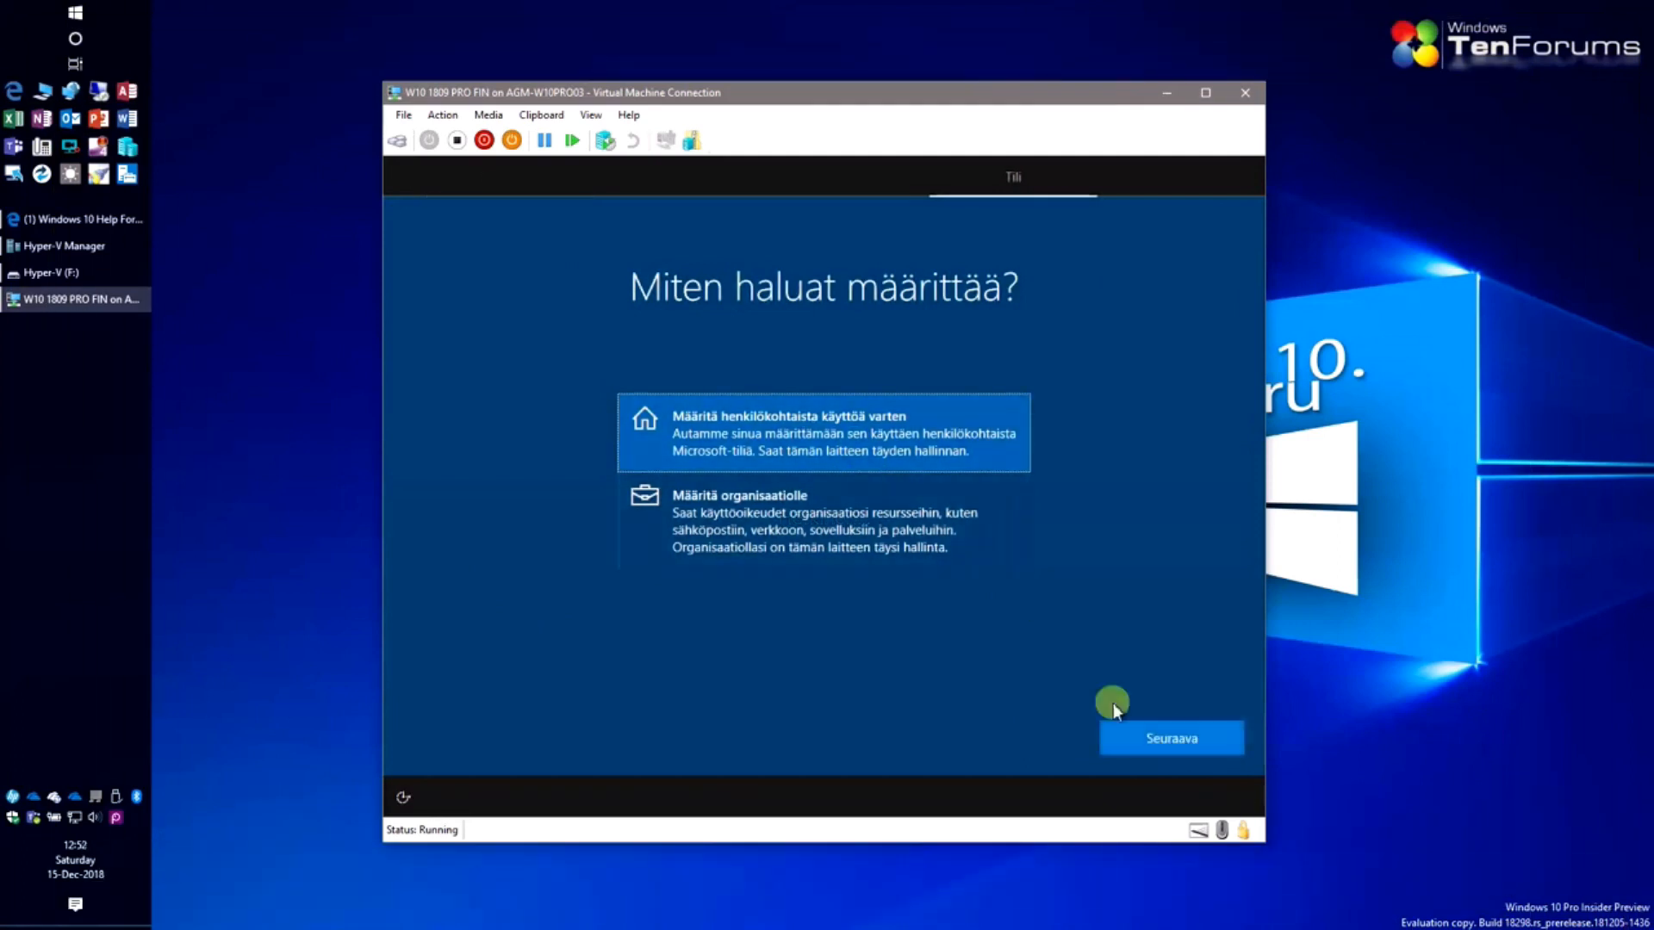
pyautogui.click(1166, 740)
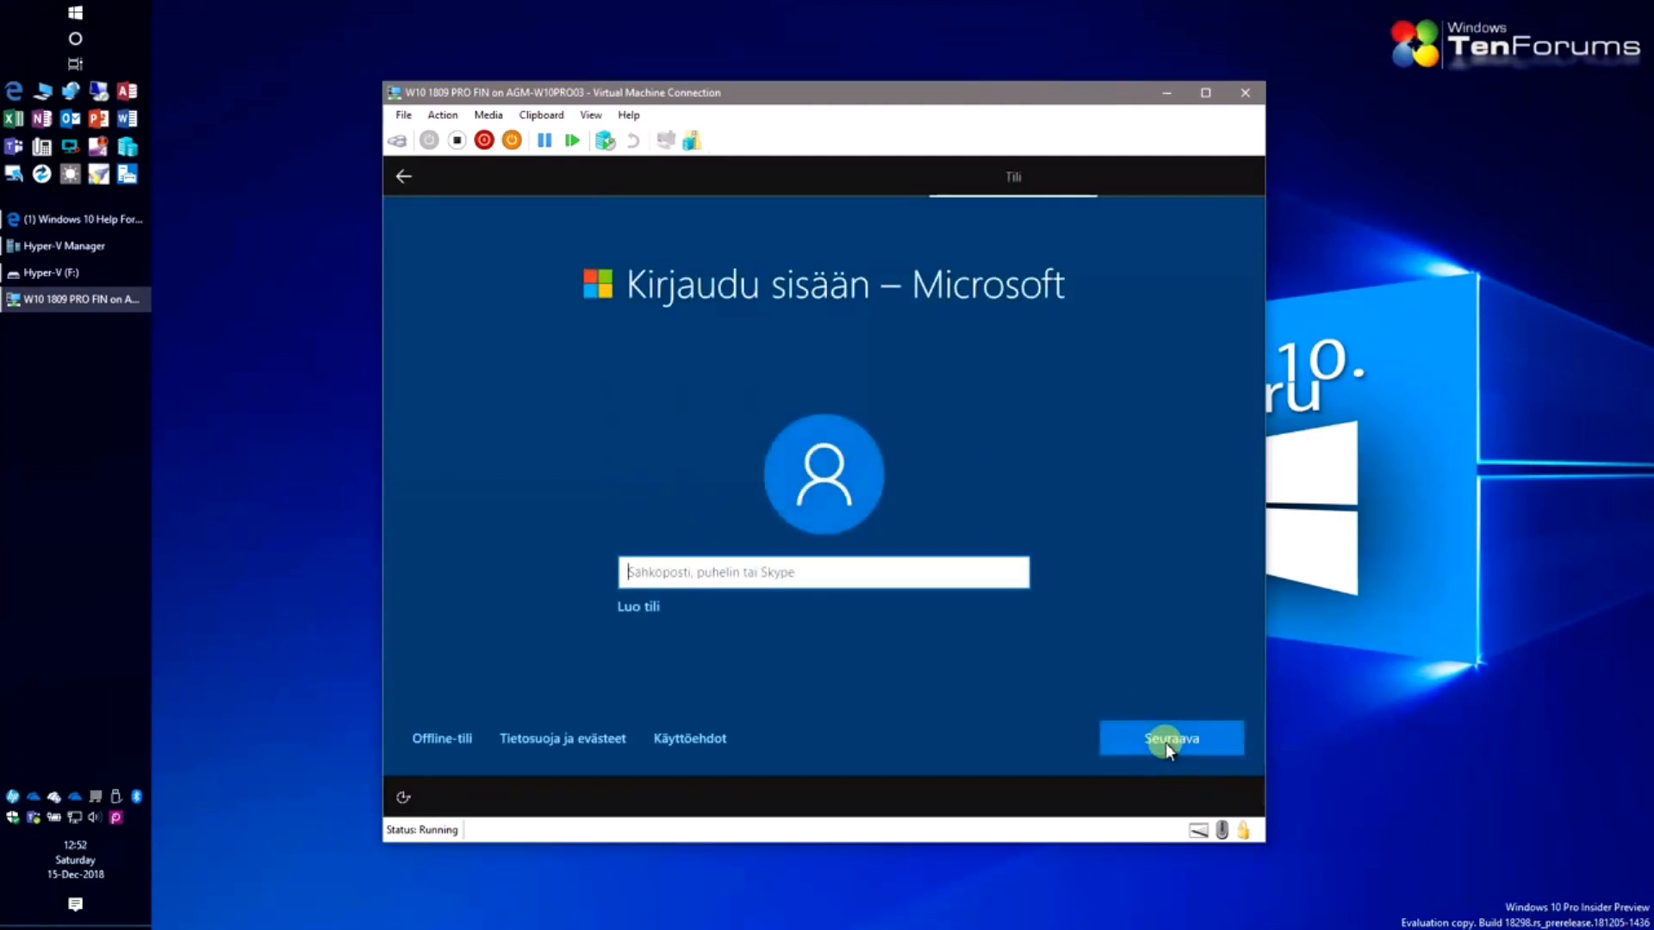
pyautogui.click(441, 738)
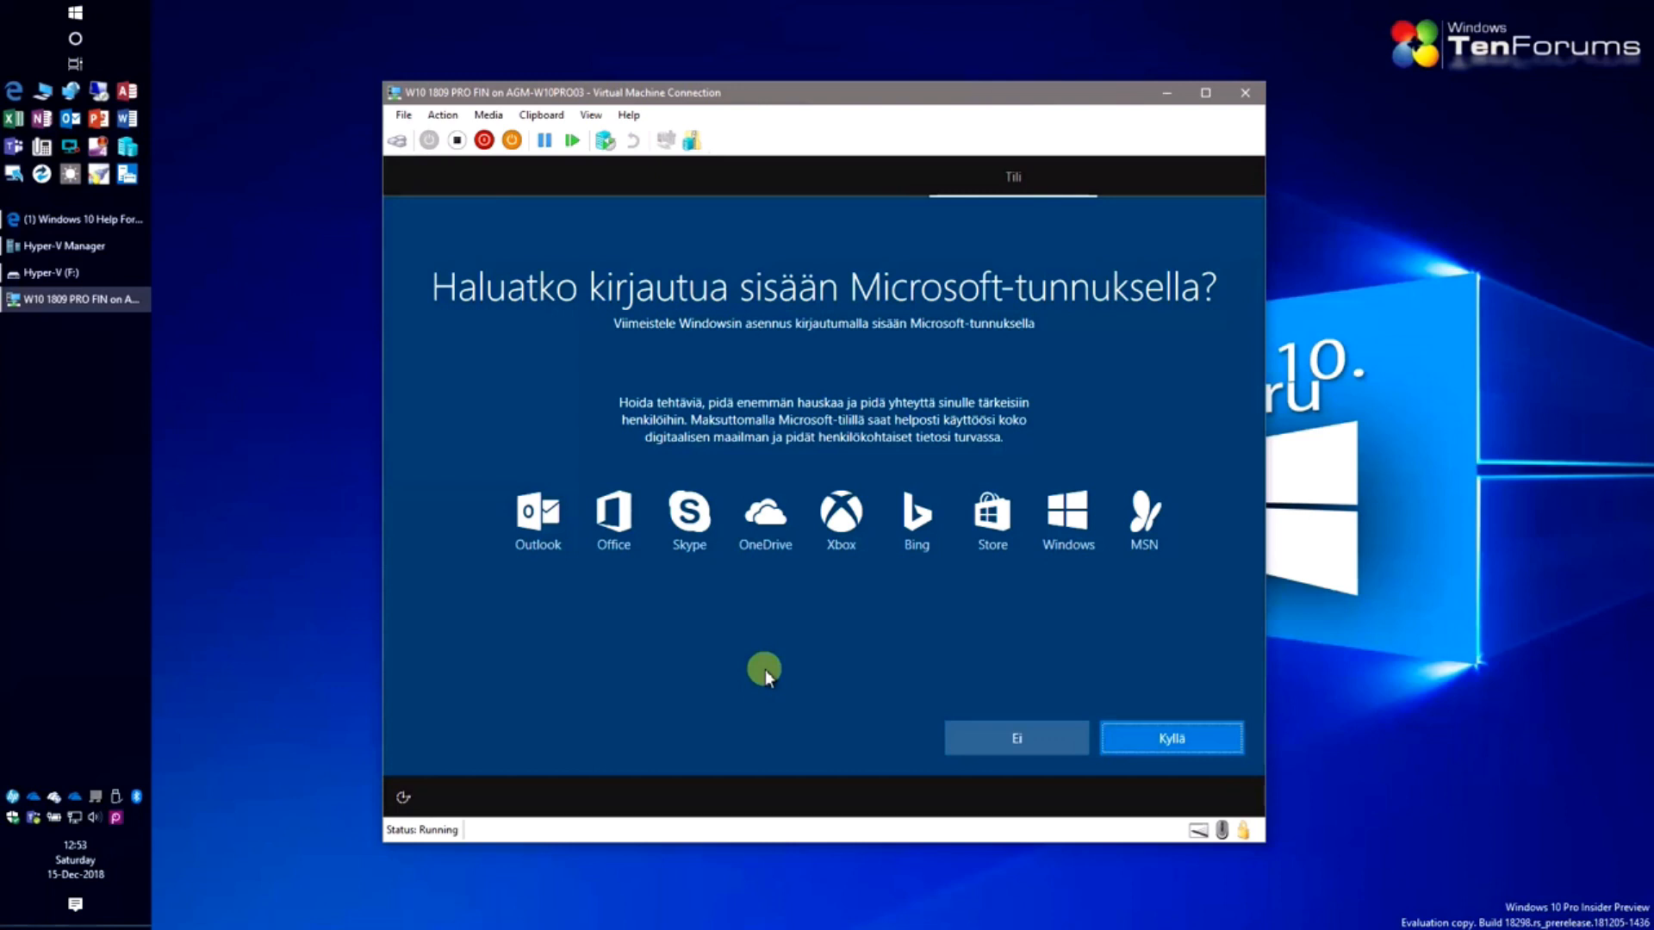
pyautogui.click(1018, 731)
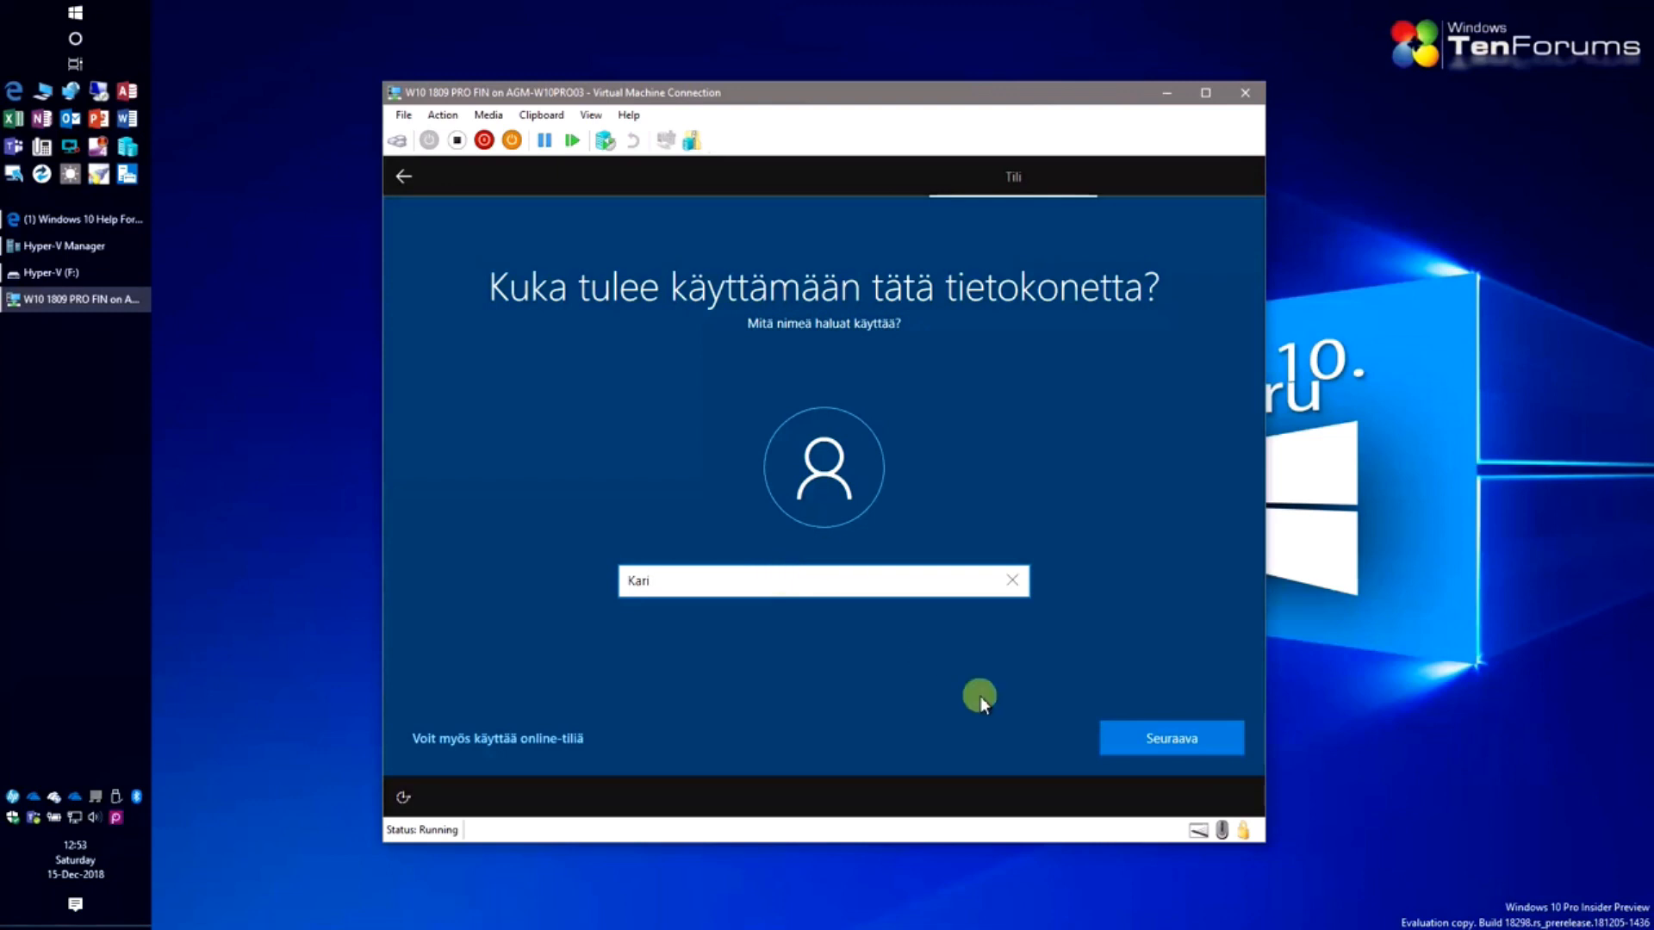
pyautogui.click(1132, 738)
pyautogui.click(1135, 738)
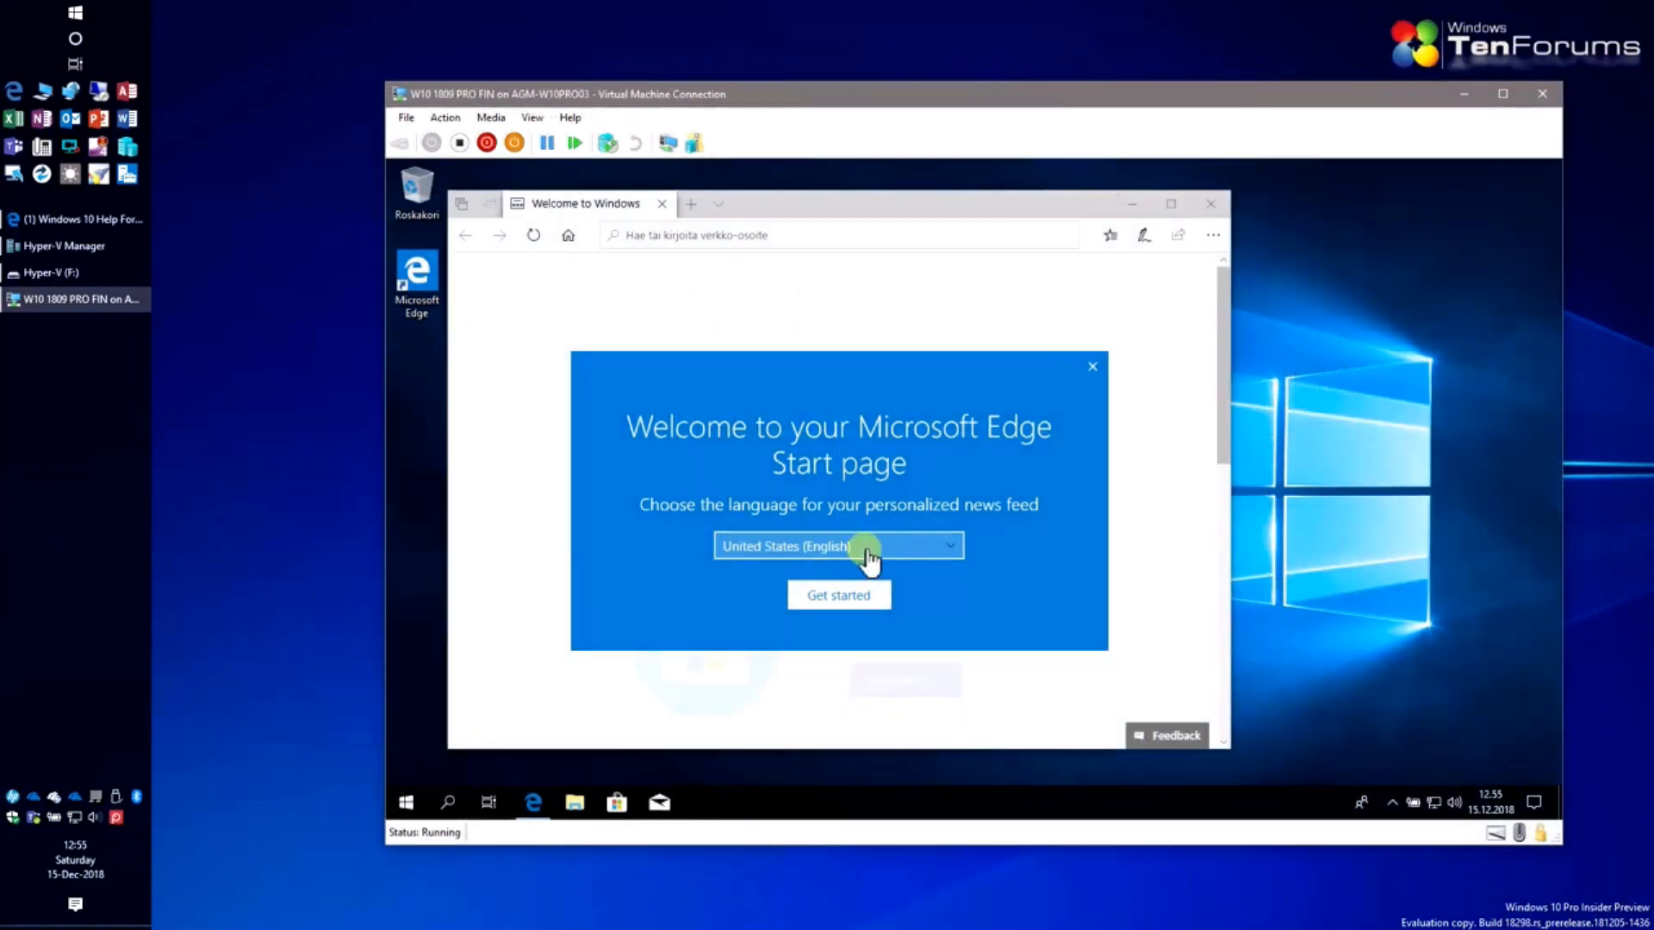
# Choose Suomi (suomi) as the Microsoft Edge news feed language, start the feed and close the browser.
pyautogui.click(868, 551)
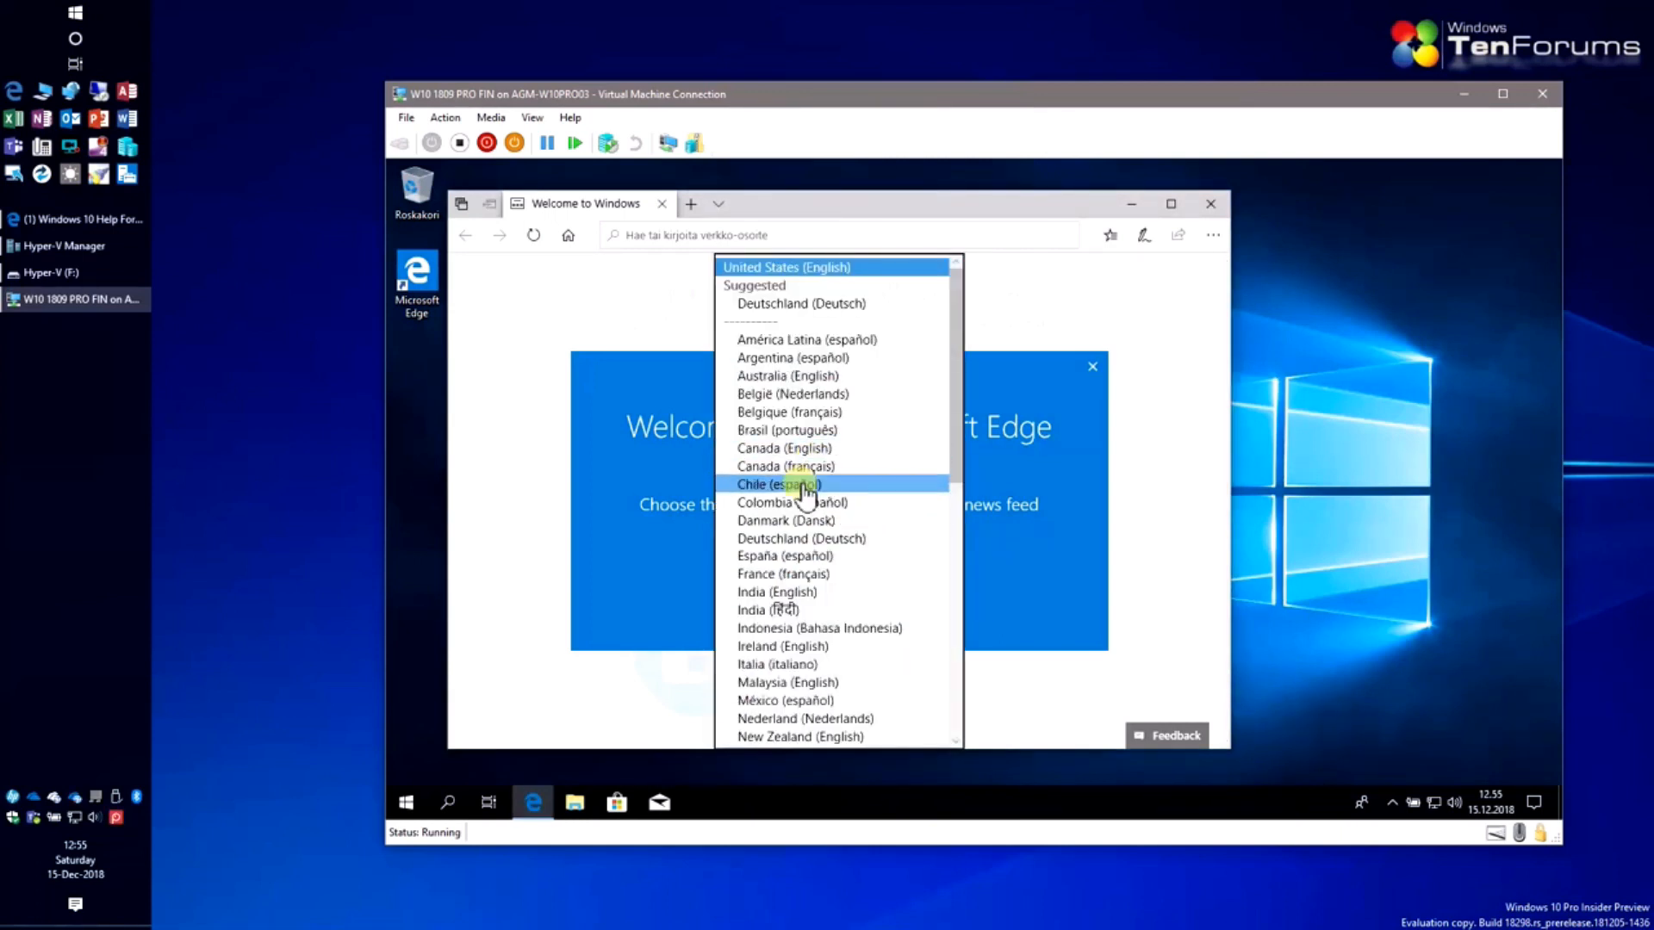
pyautogui.scroll(-5, 805, 491)
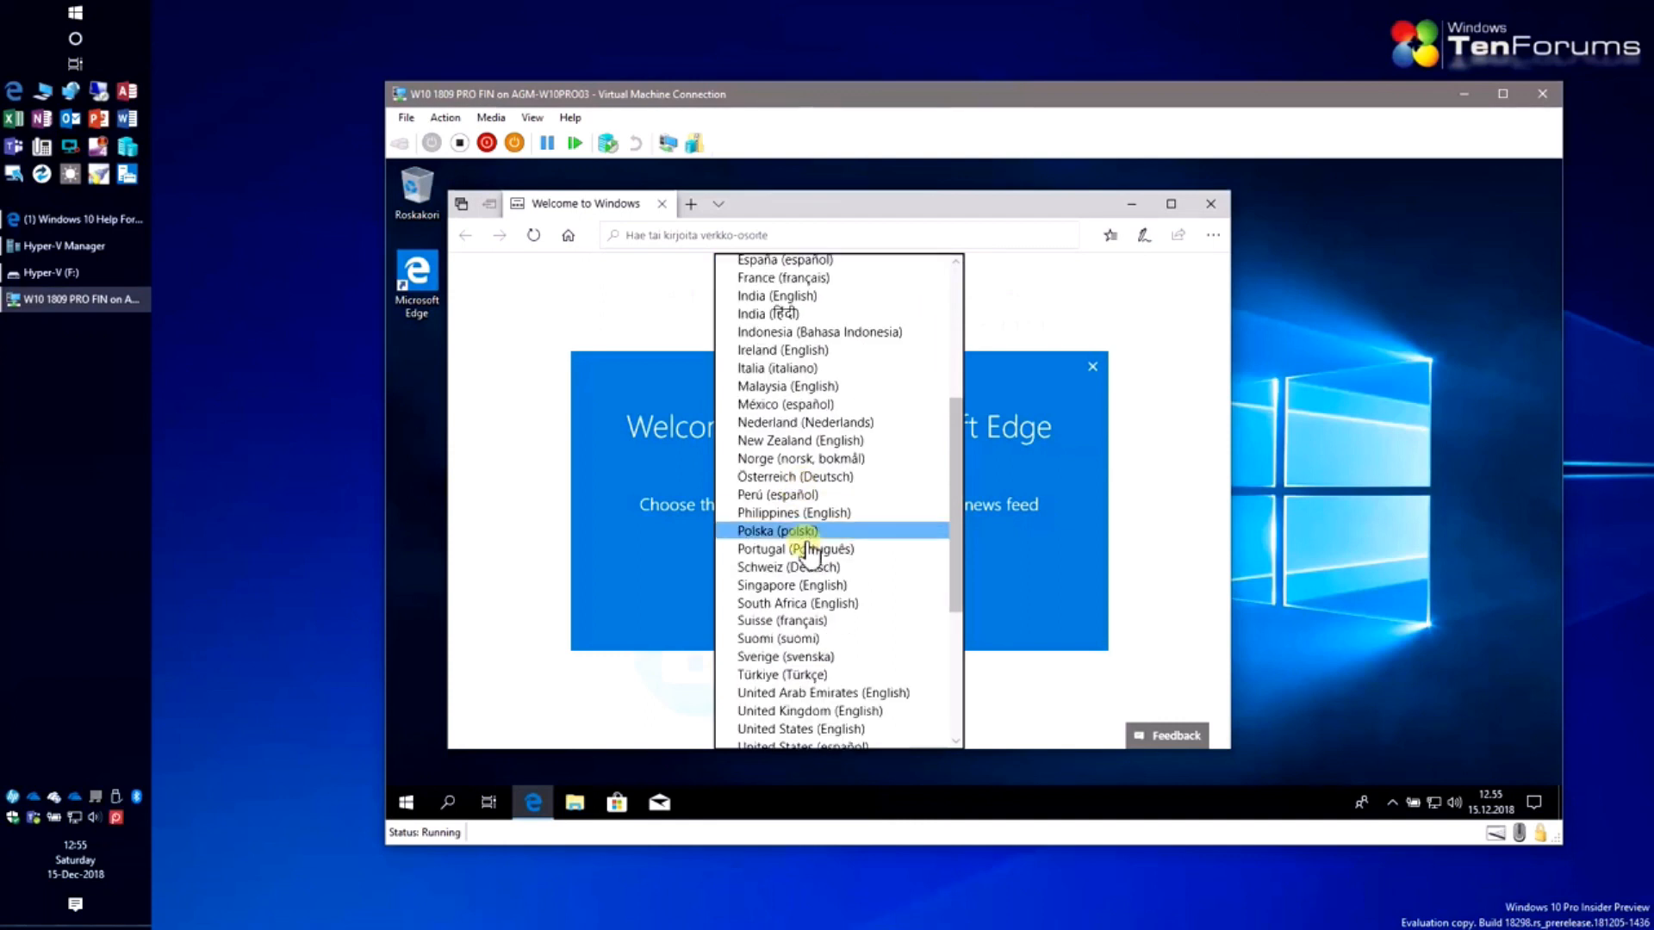
pyautogui.click(794, 642)
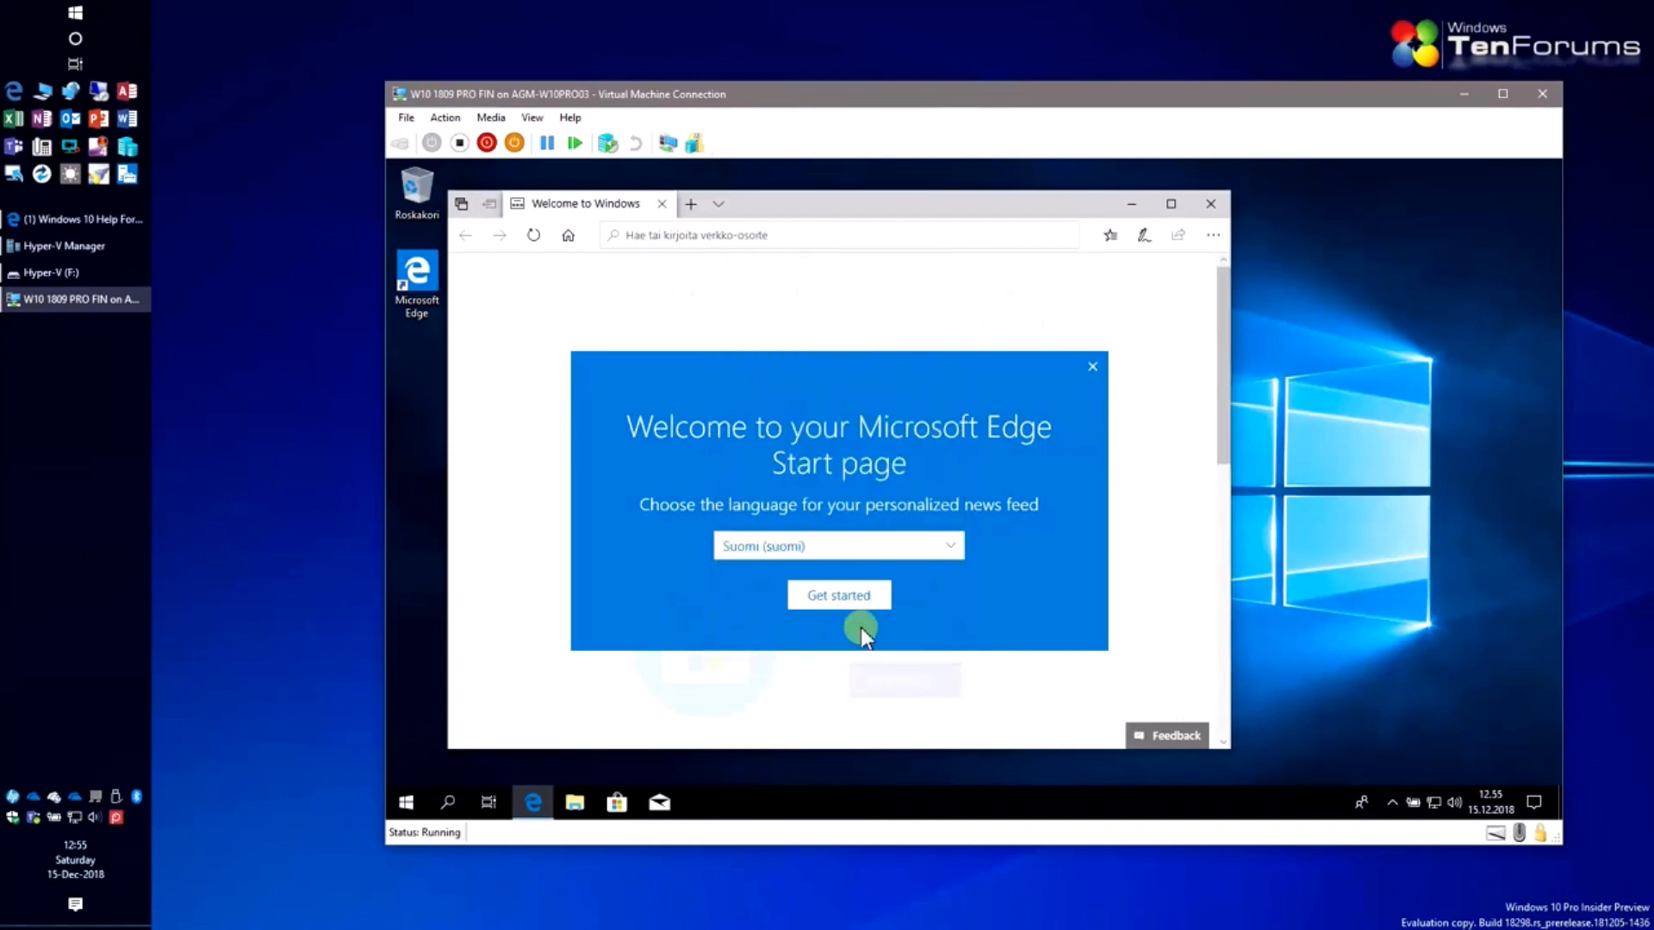
pyautogui.click(846, 603)
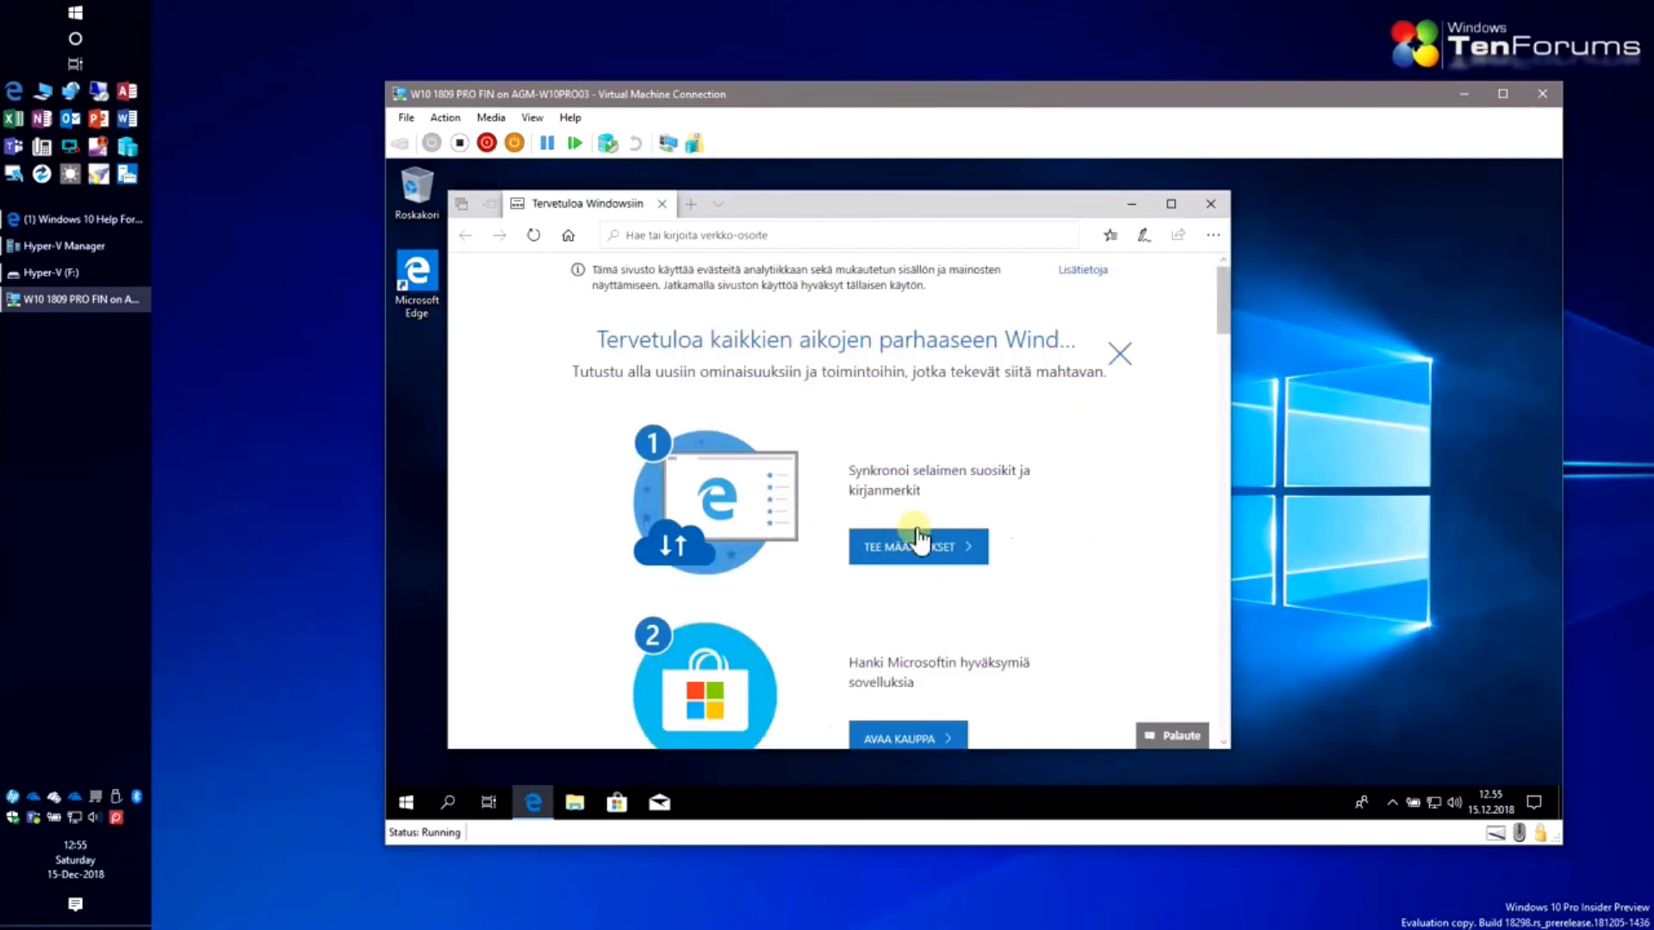
pyautogui.click(1209, 206)
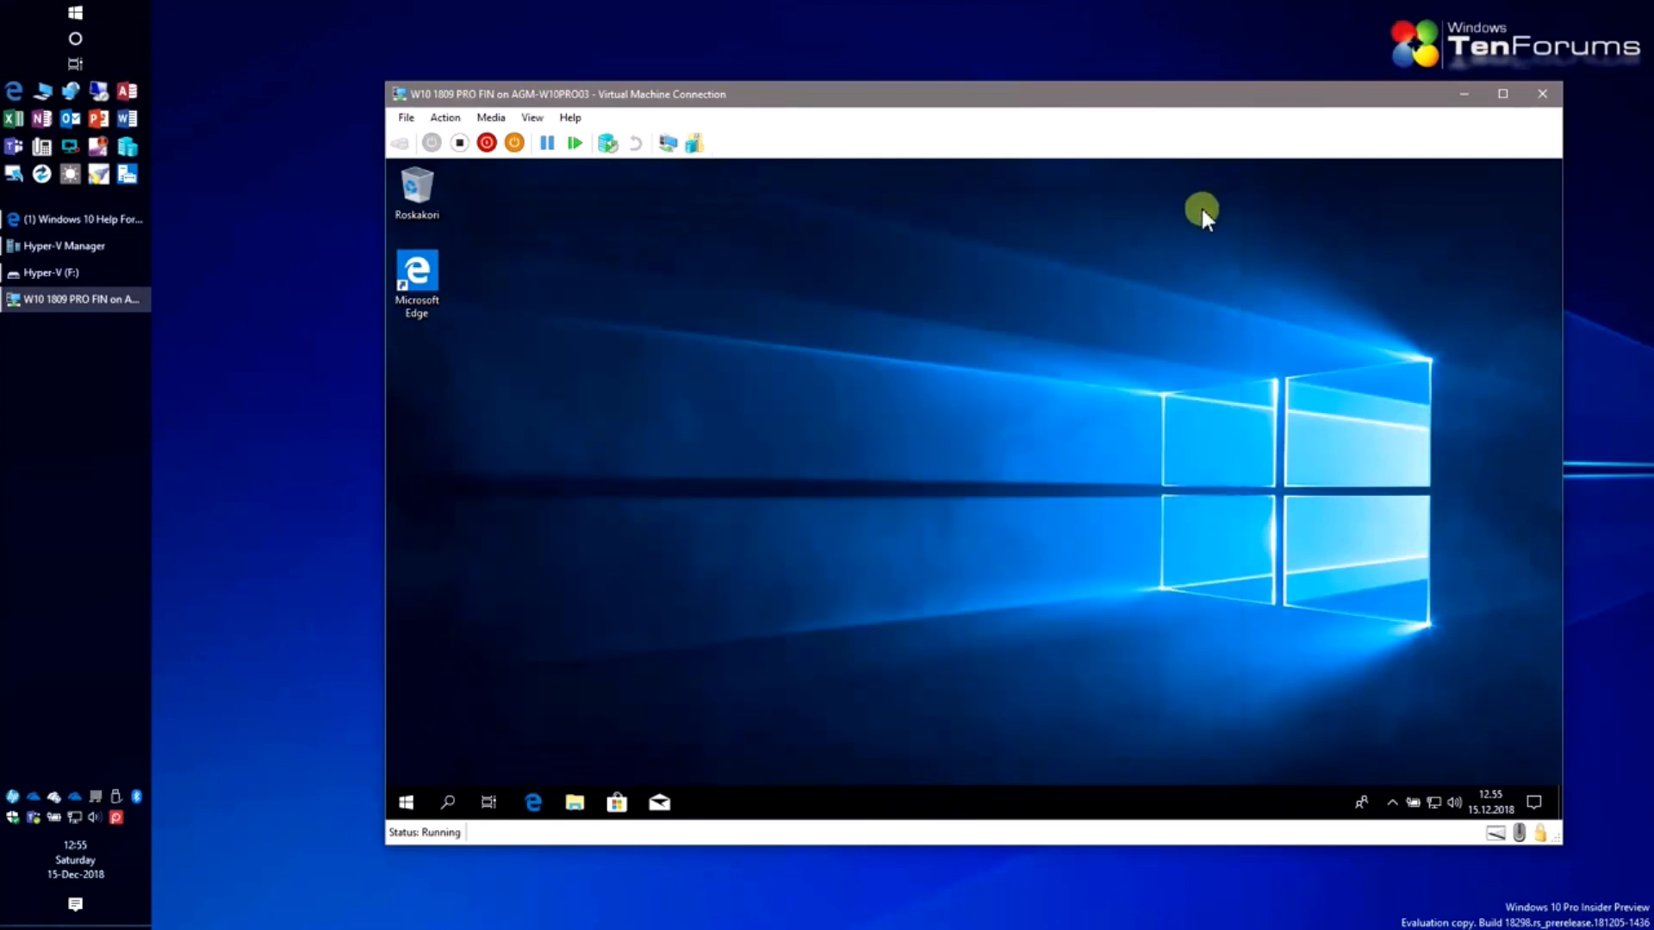
# Check the Finnish wording of the Start context menu, and shut down the W10 1809 PRO FIN virtual machine, closing its connection window.
pyautogui.rightClick(408, 802)
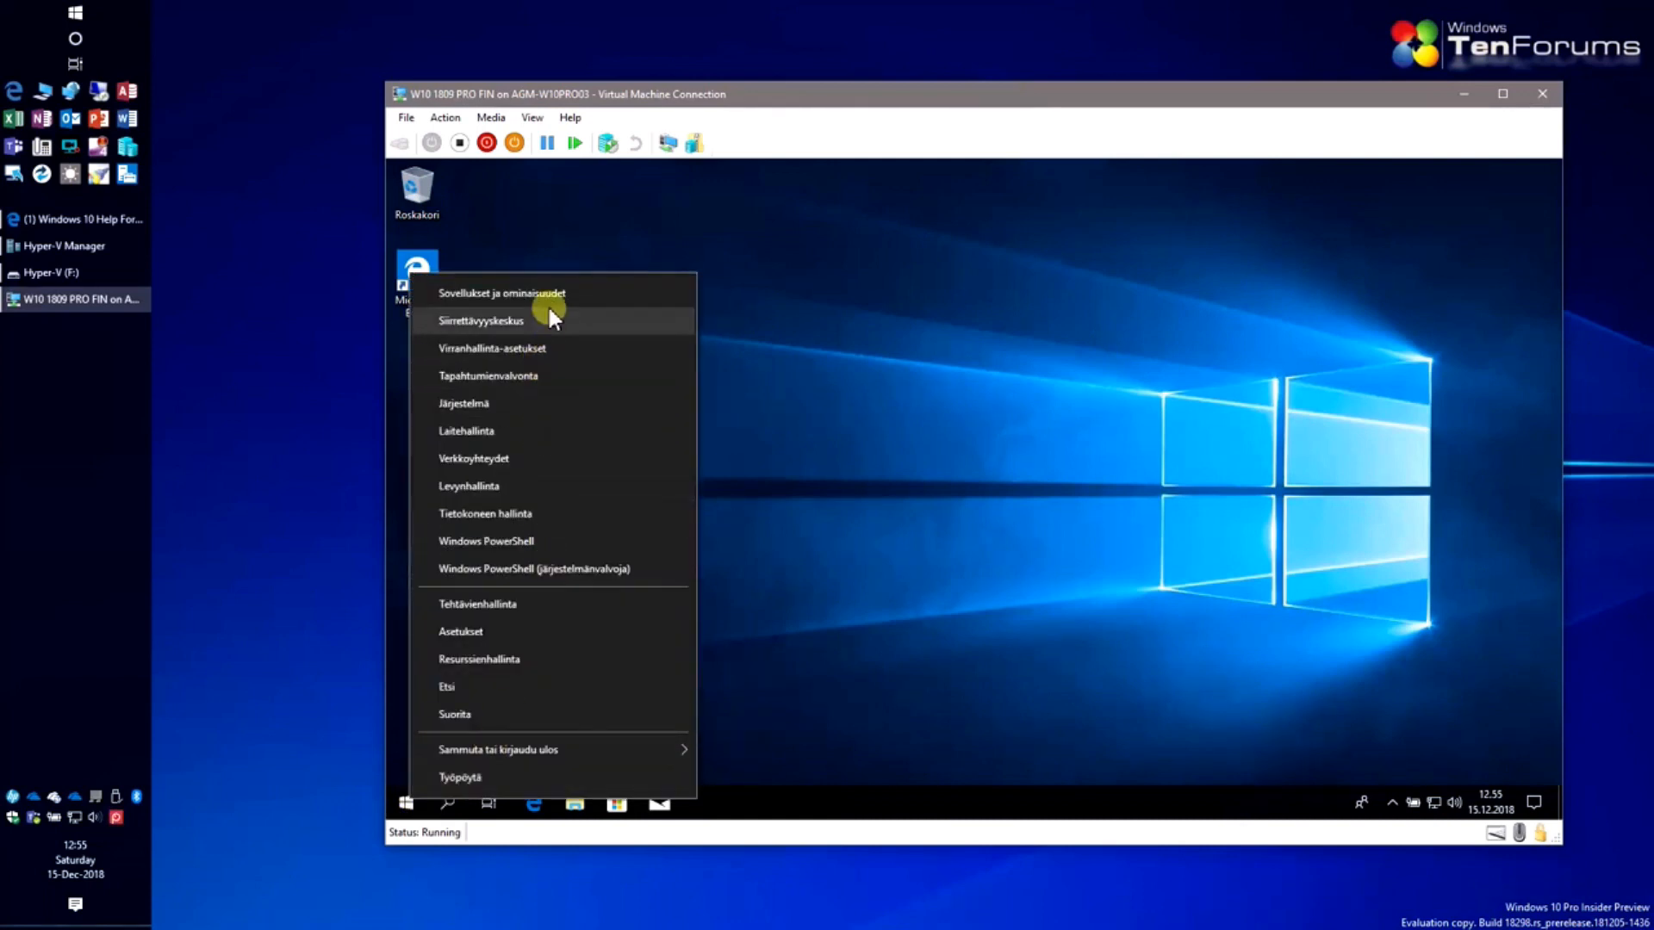
pyautogui.click(908, 648)
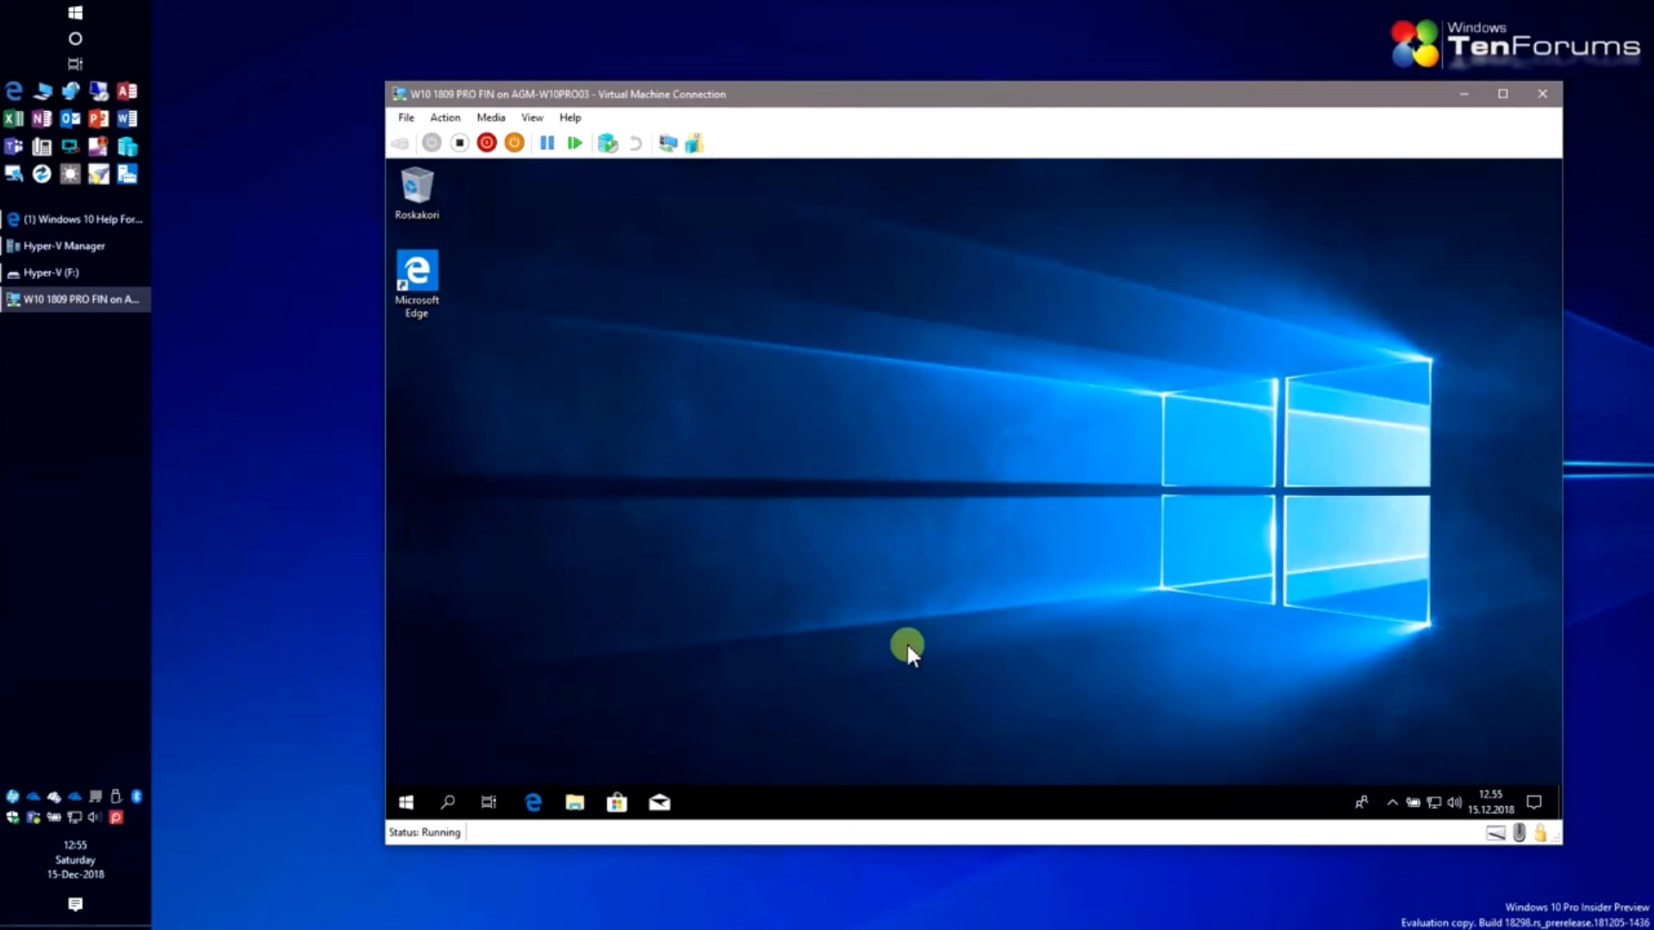
pyautogui.click(488, 143)
pyautogui.click(993, 489)
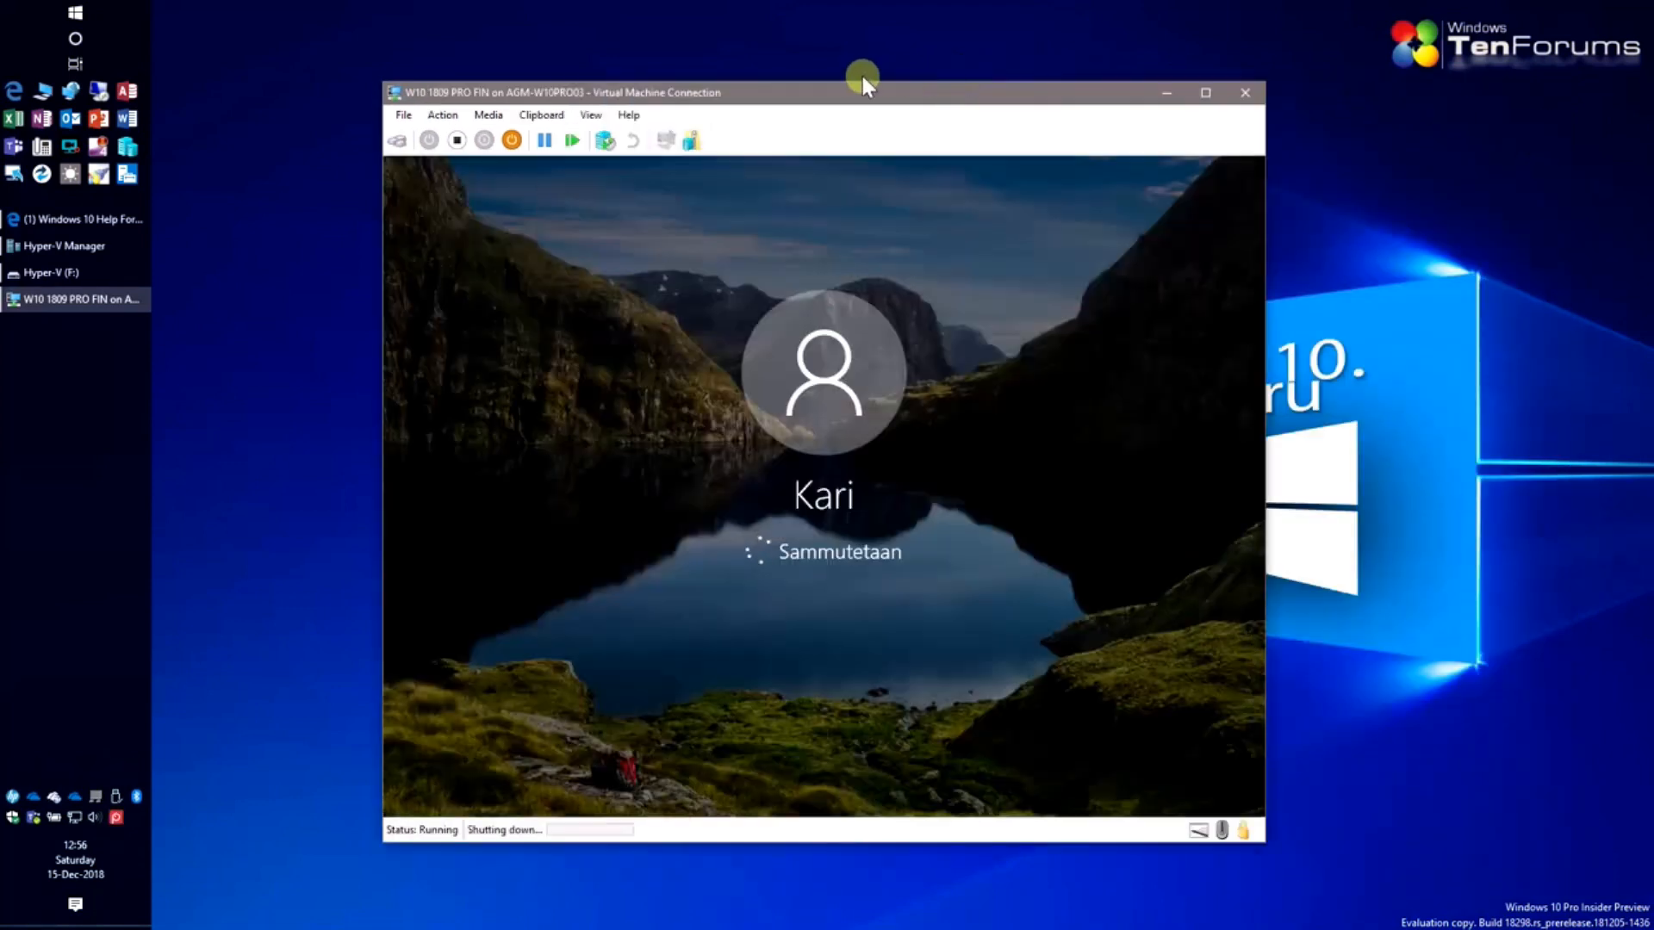
pyautogui.click(1240, 95)
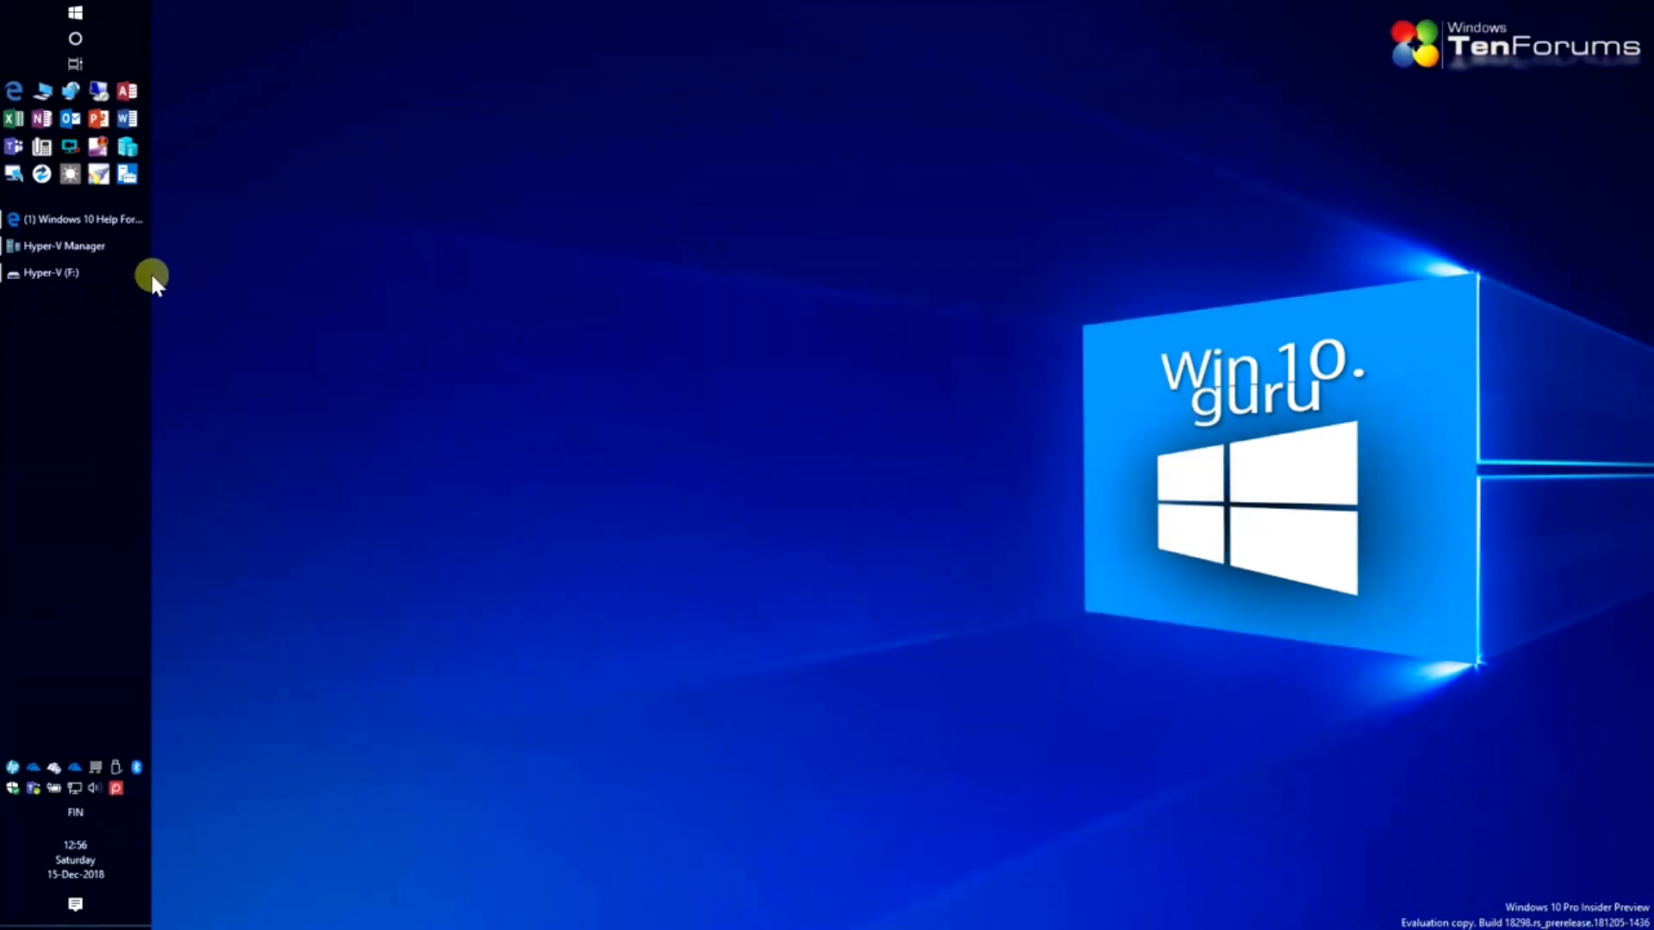
# Delete the Parent VM virtual machine in Hyper-V Manager.
pyautogui.click(110, 242)
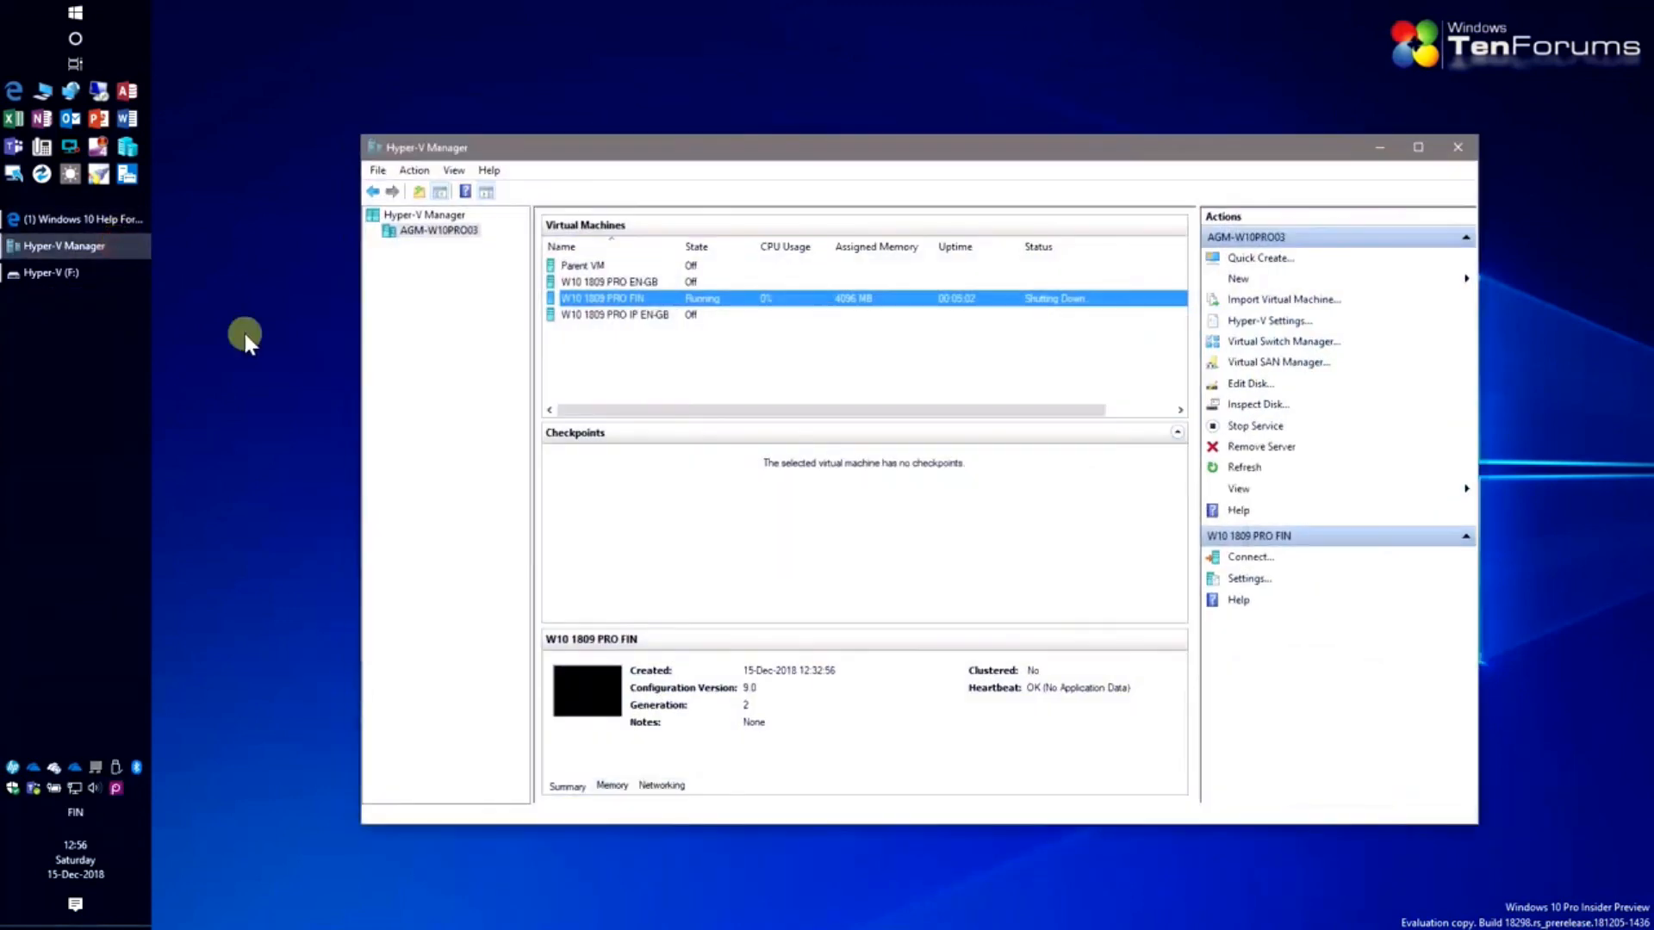
pyautogui.click(603, 315)
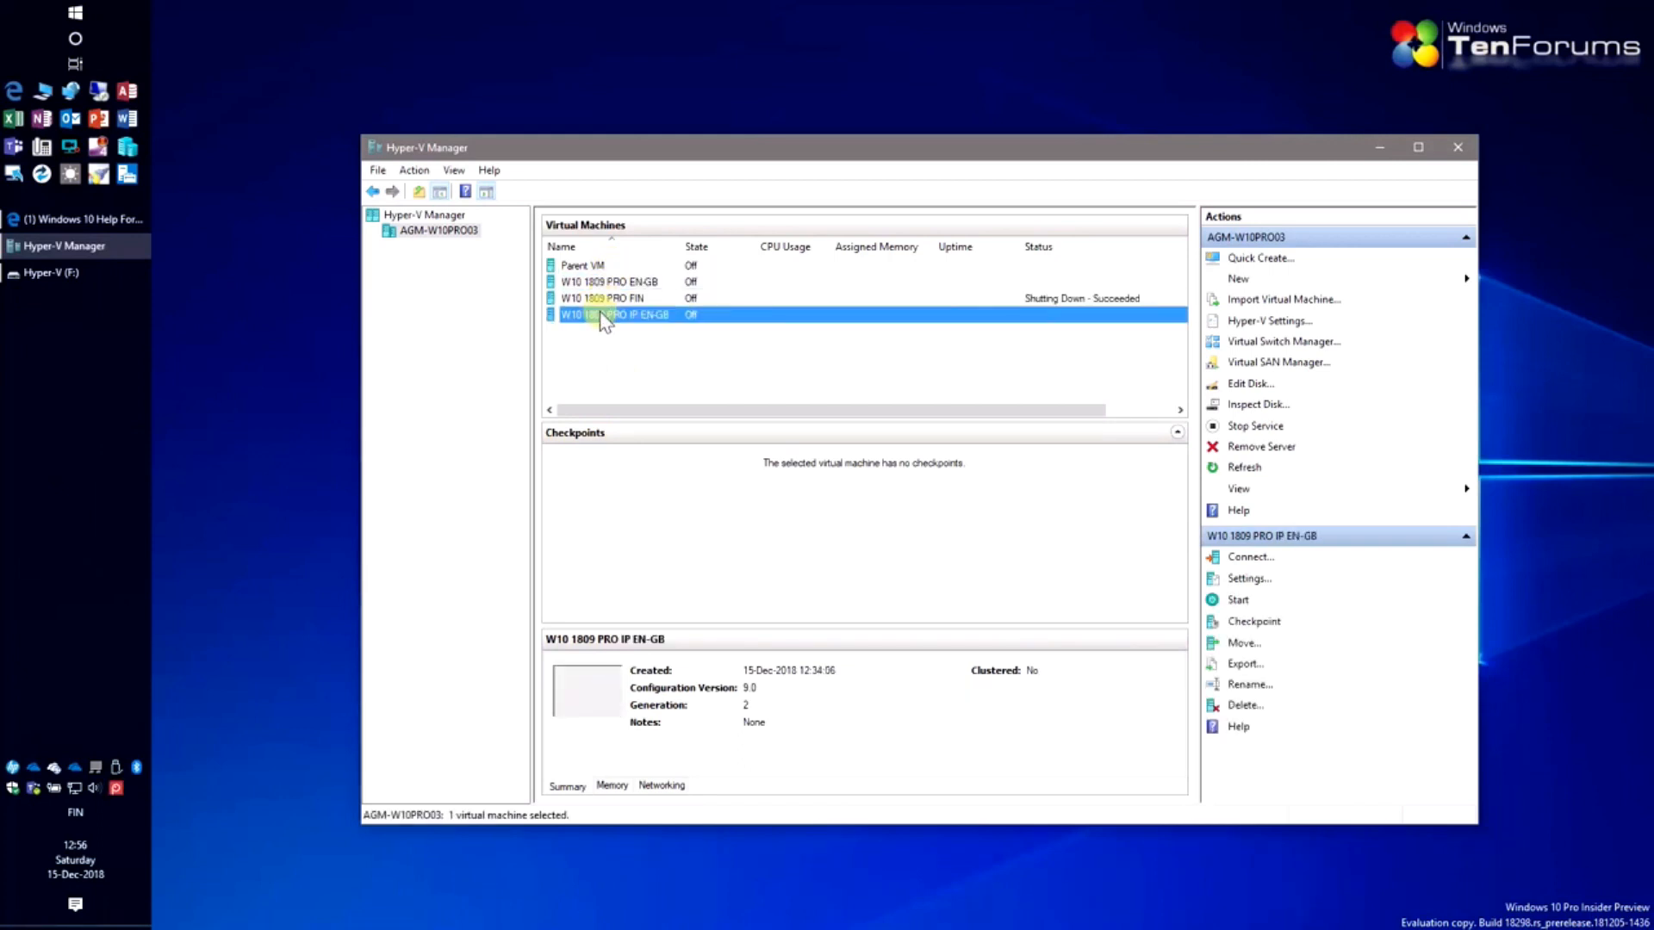
pyautogui.rightClick(599, 267)
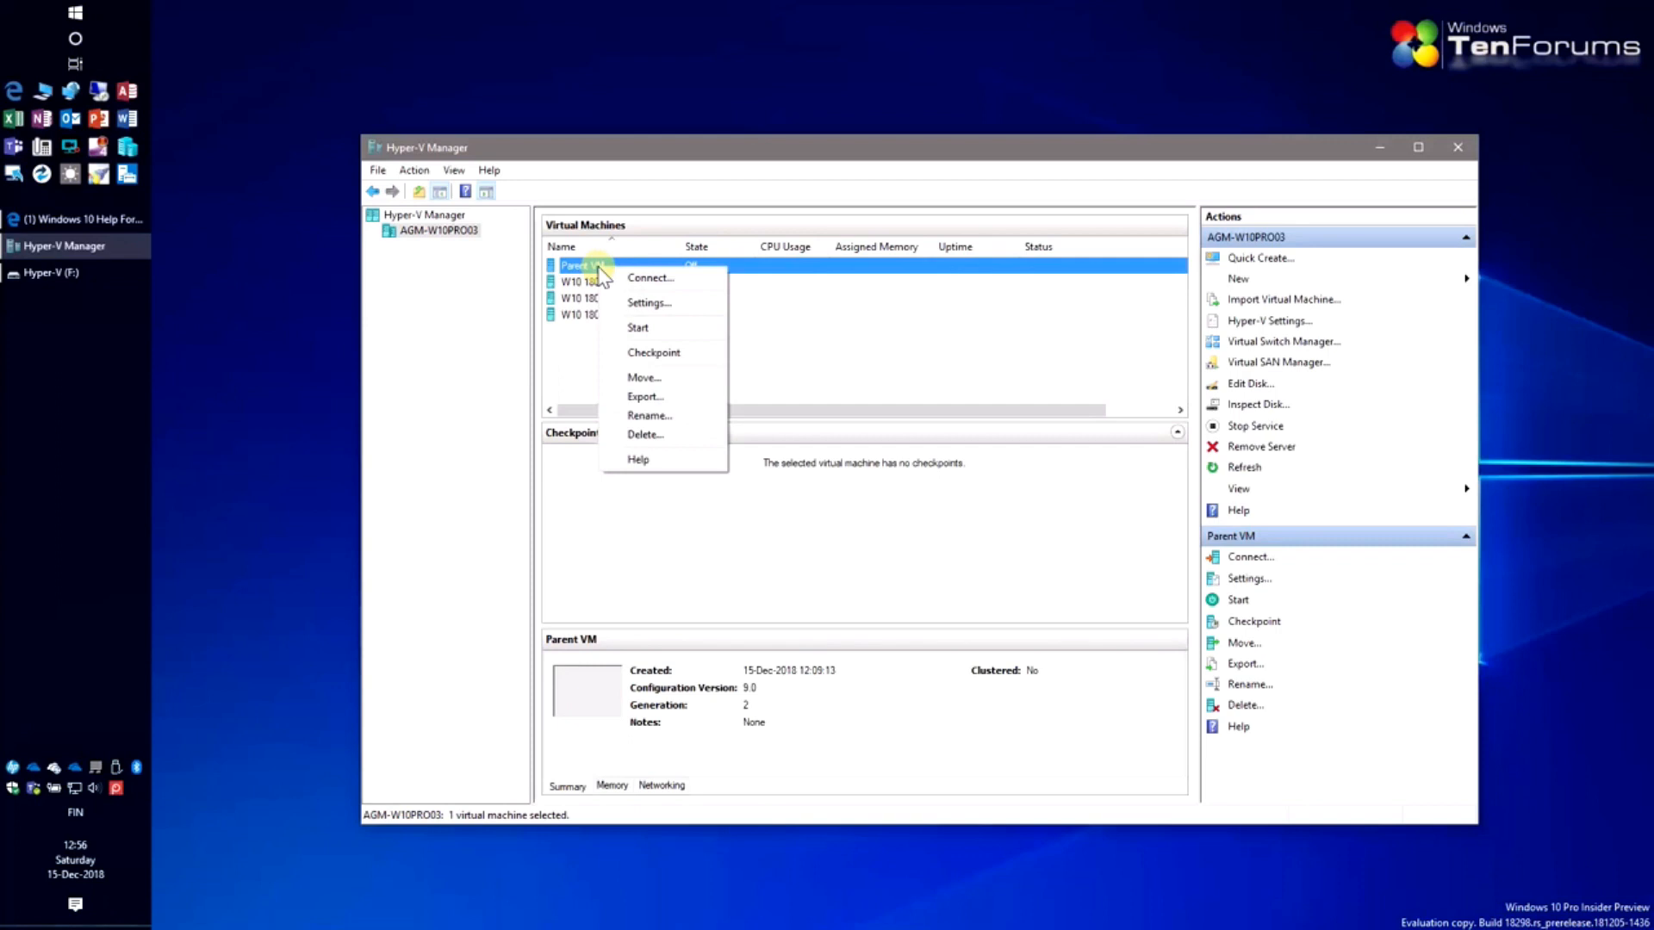
pyautogui.click(668, 434)
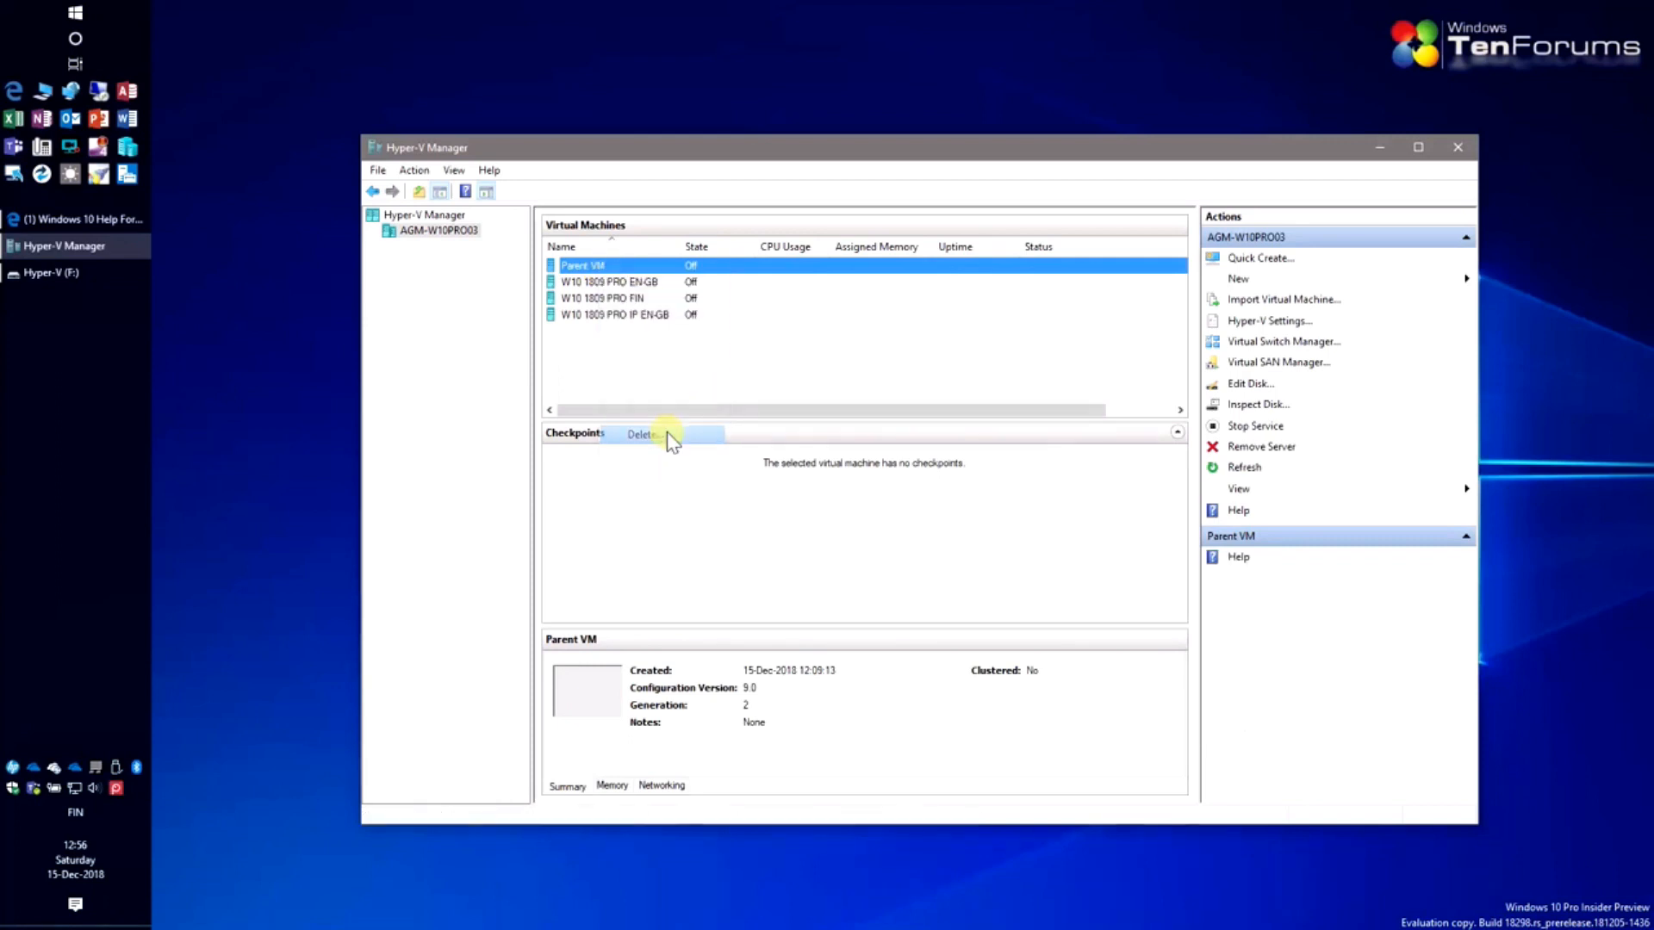
pyautogui.click(948, 500)
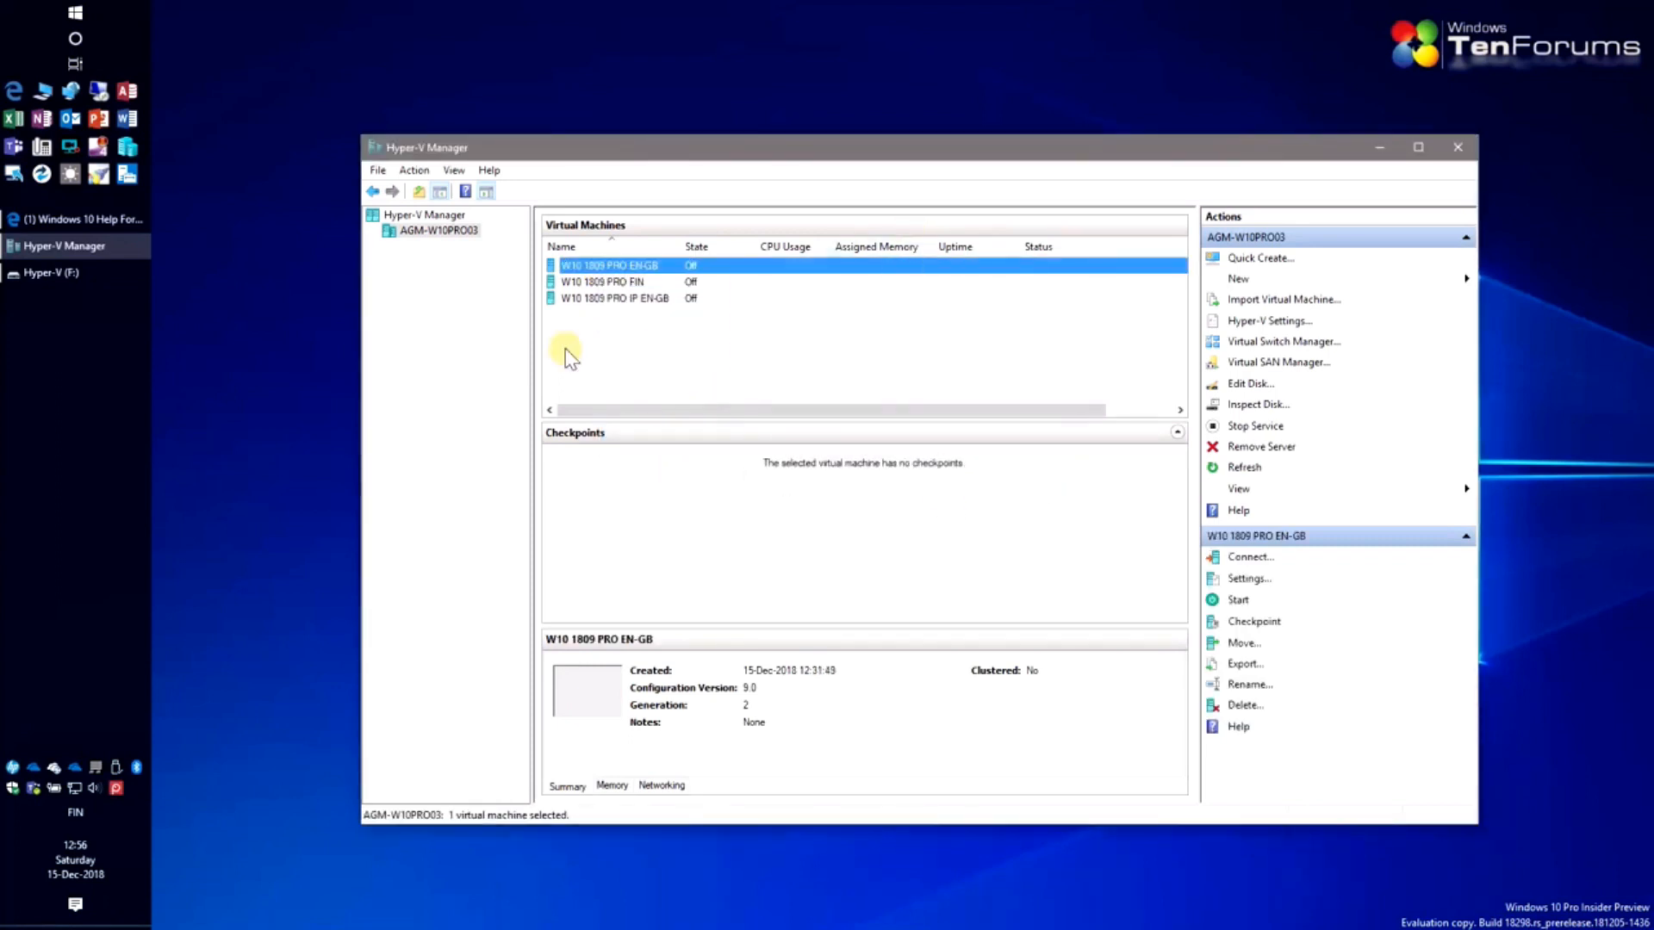
# Delete the Parent folder from the Hyper-V (F:) drive in File Explorer.
pyautogui.click(95, 274)
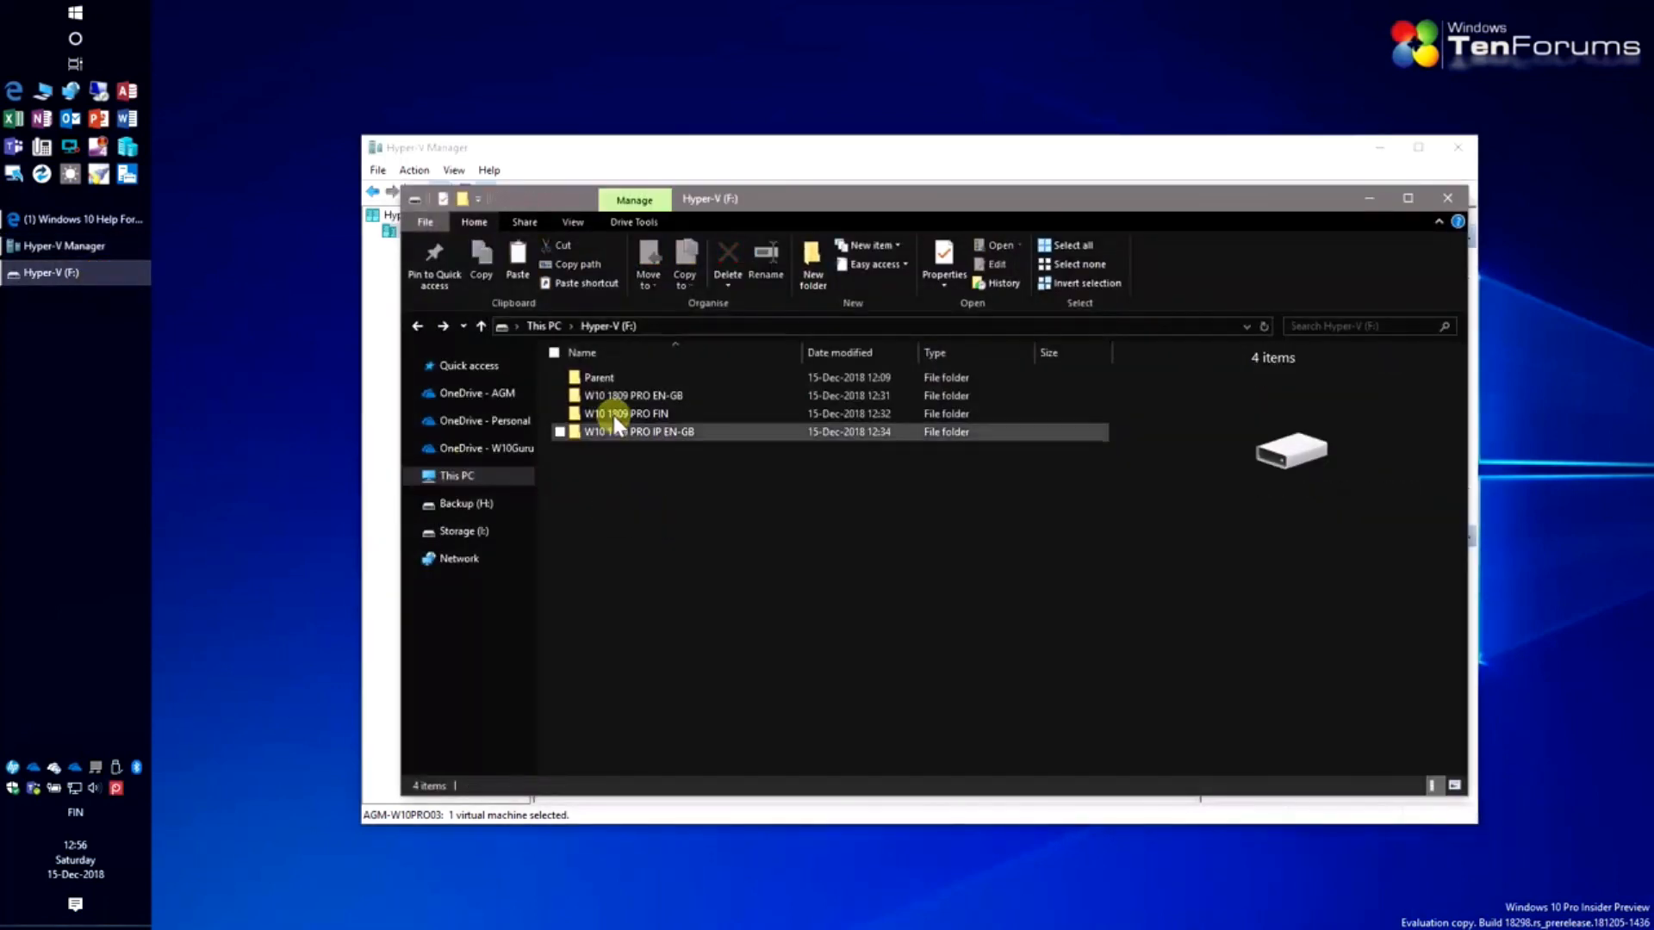
pyautogui.click(607, 379)
pyautogui.rightClick(609, 379)
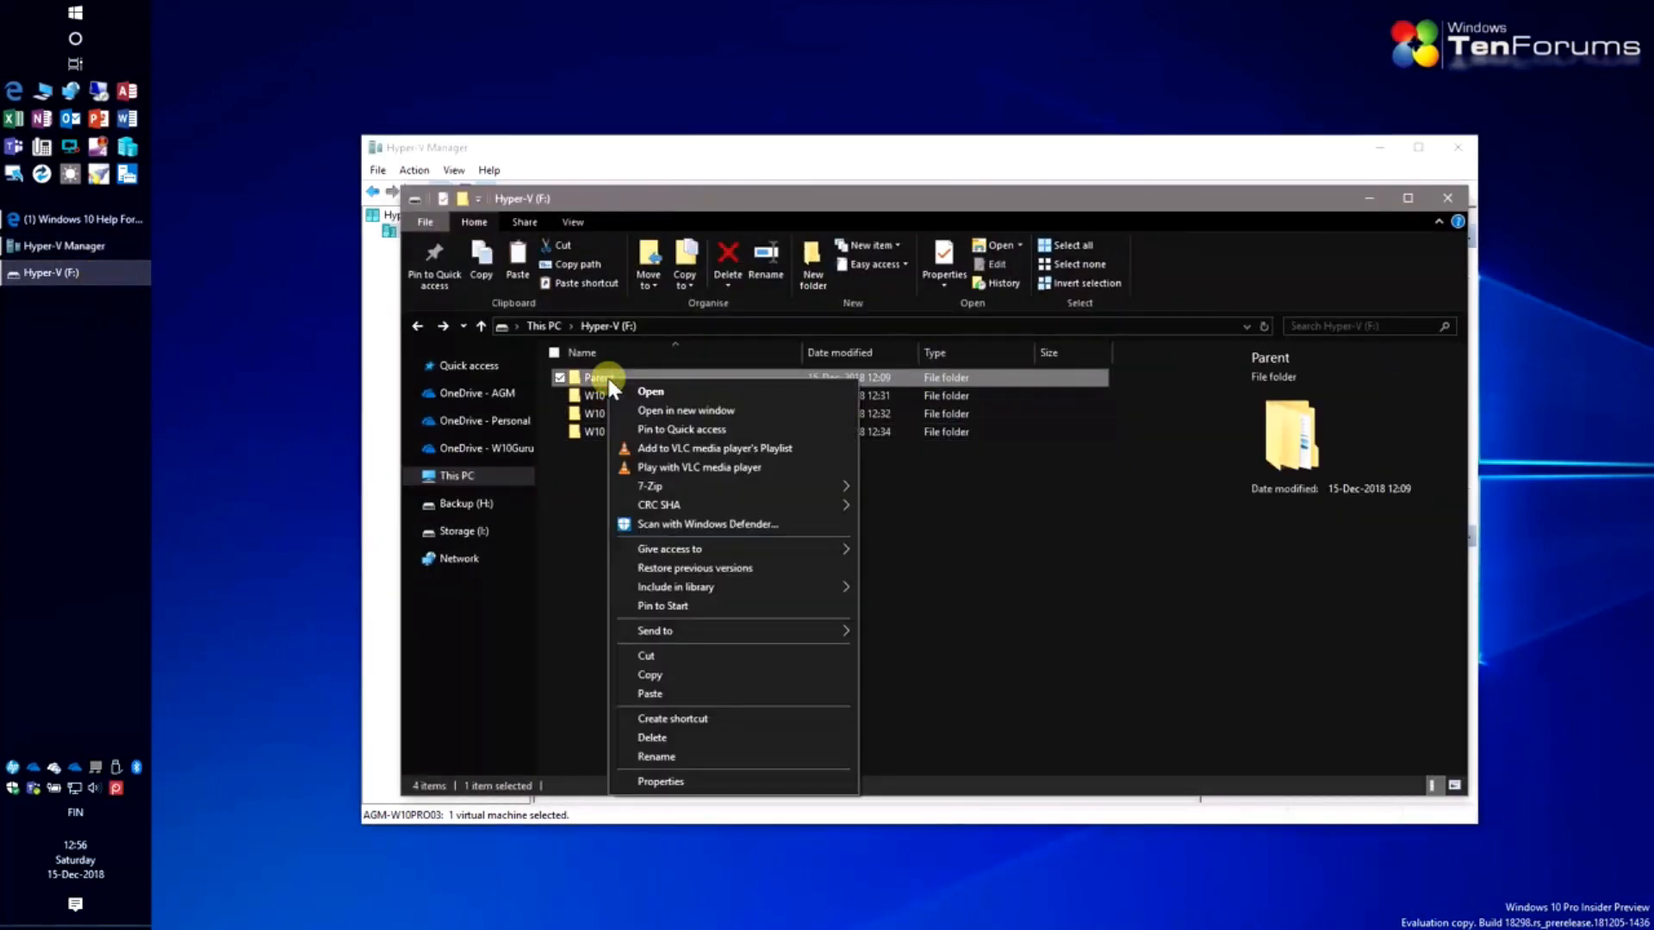
pyautogui.click(741, 736)
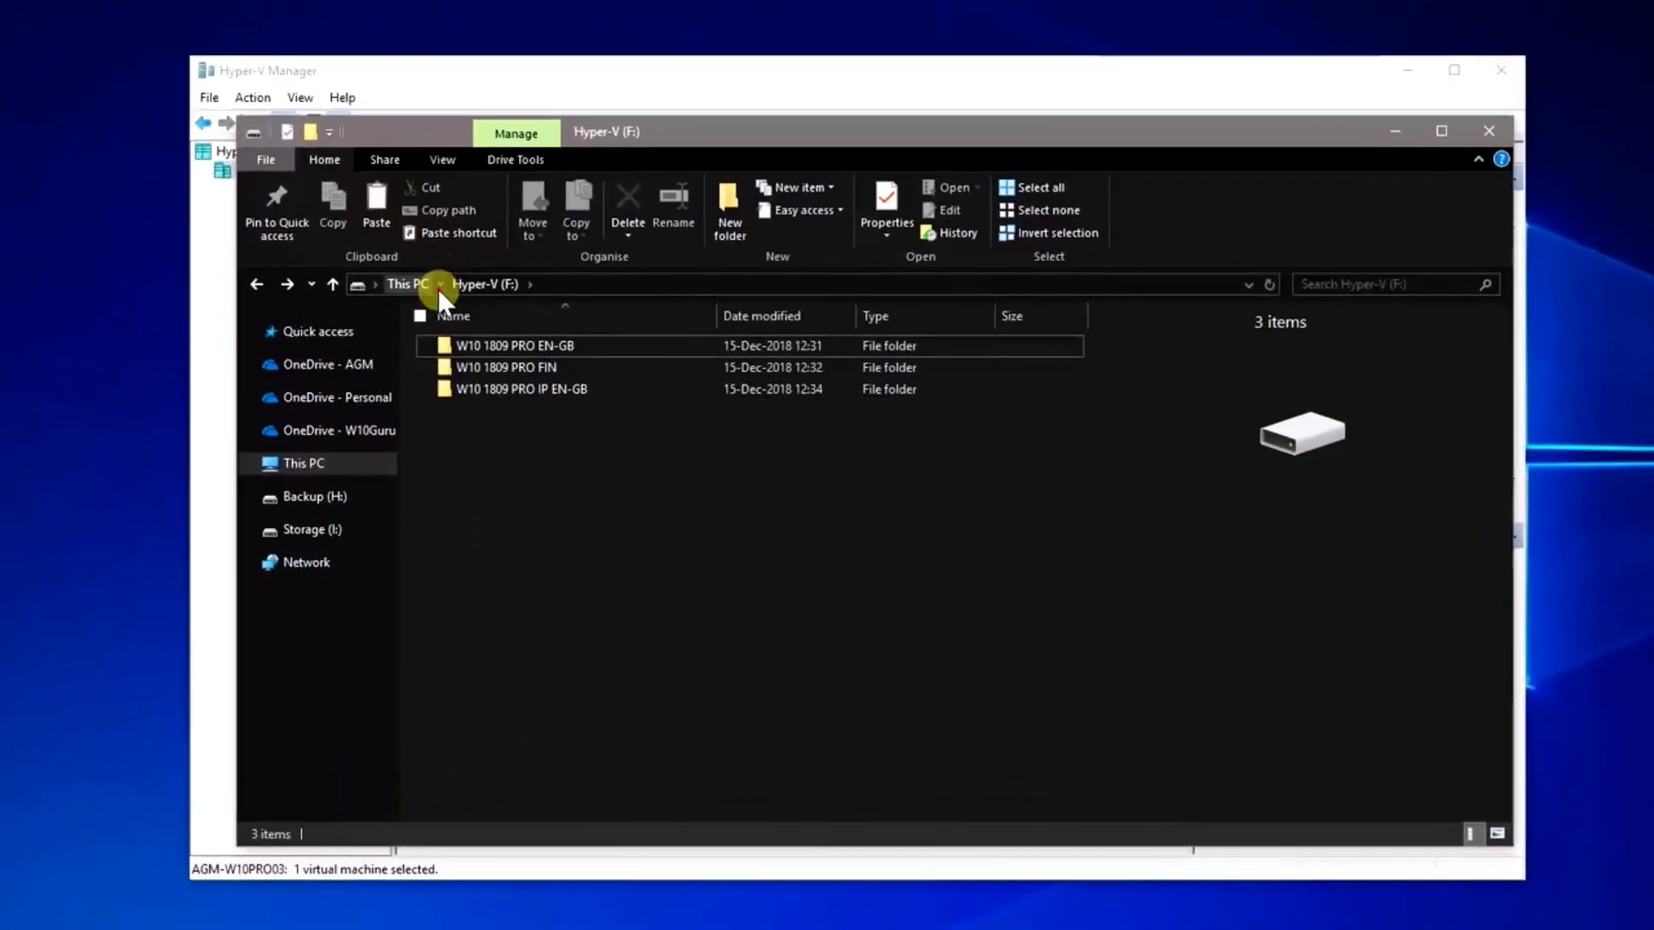
# Go to the 1809 Parent folder on Windows (C:) and check its size in the folder properties.
pyautogui.click(439, 285)
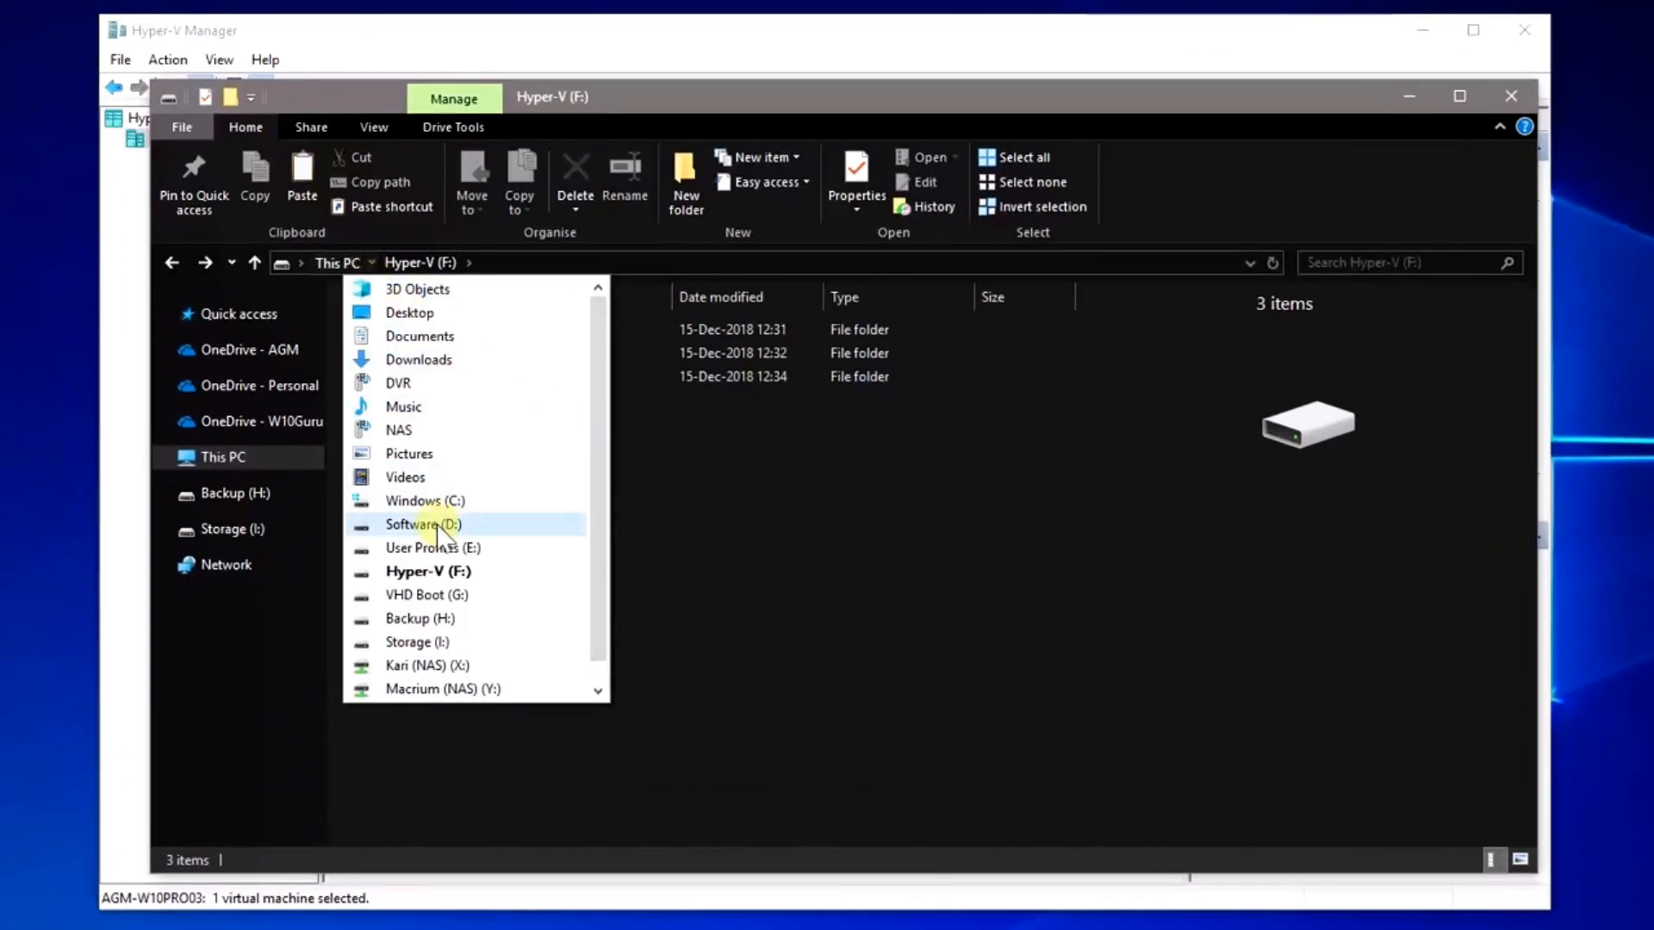
pyautogui.click(429, 502)
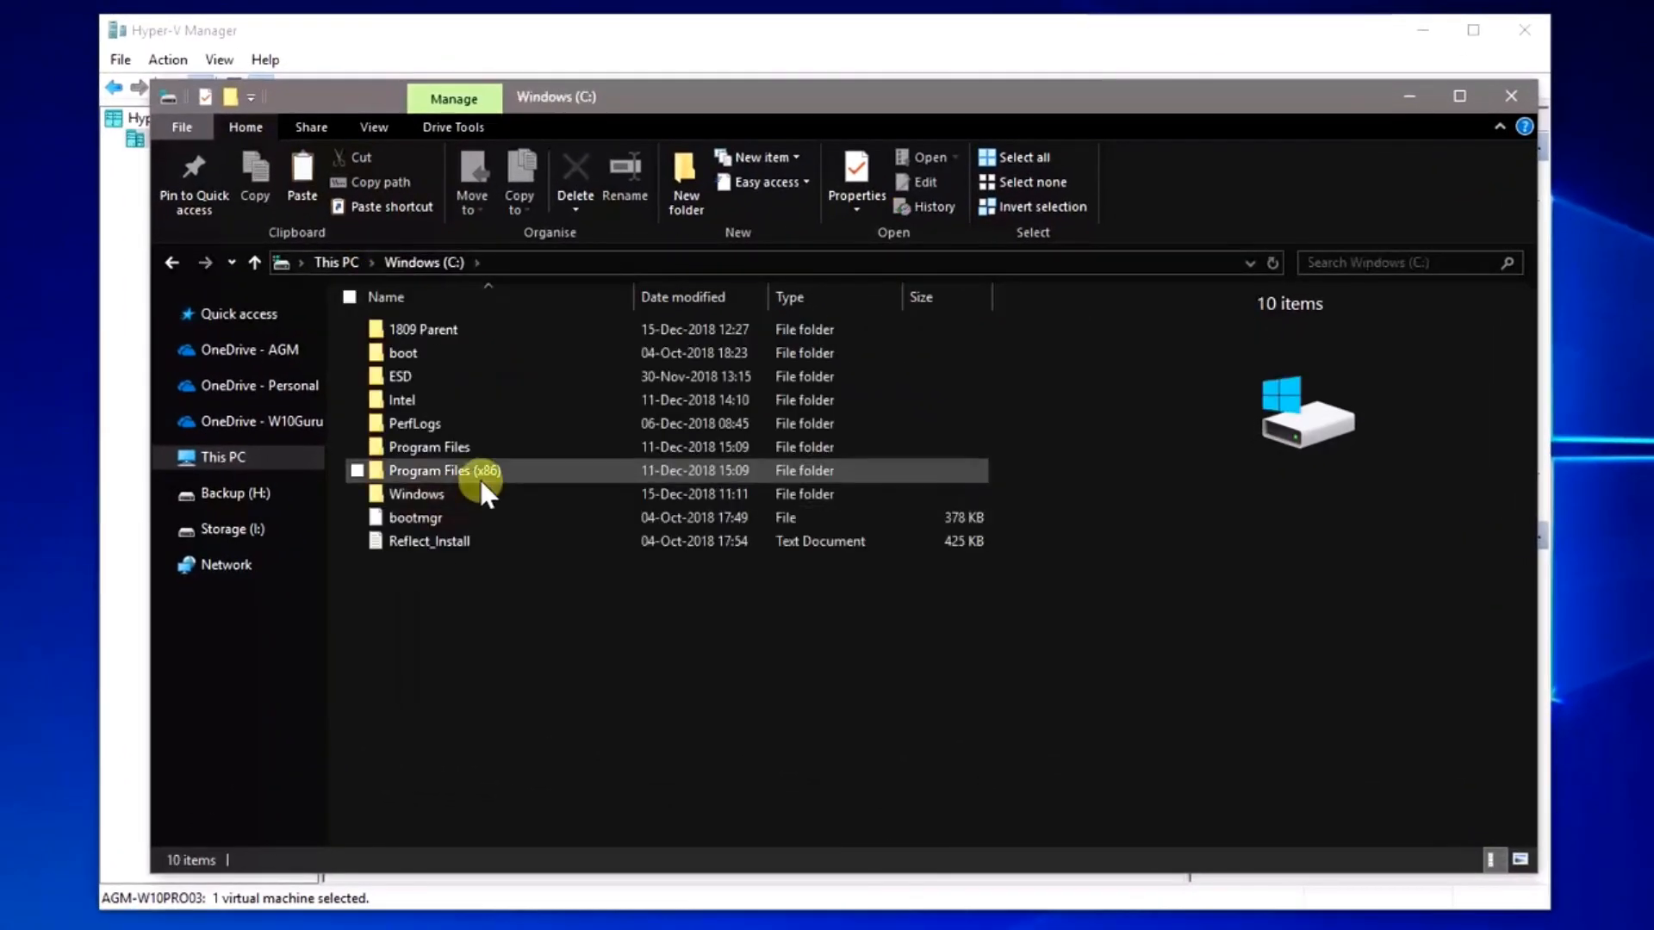
pyautogui.click(437, 336)
pyautogui.doubleClick(437, 336)
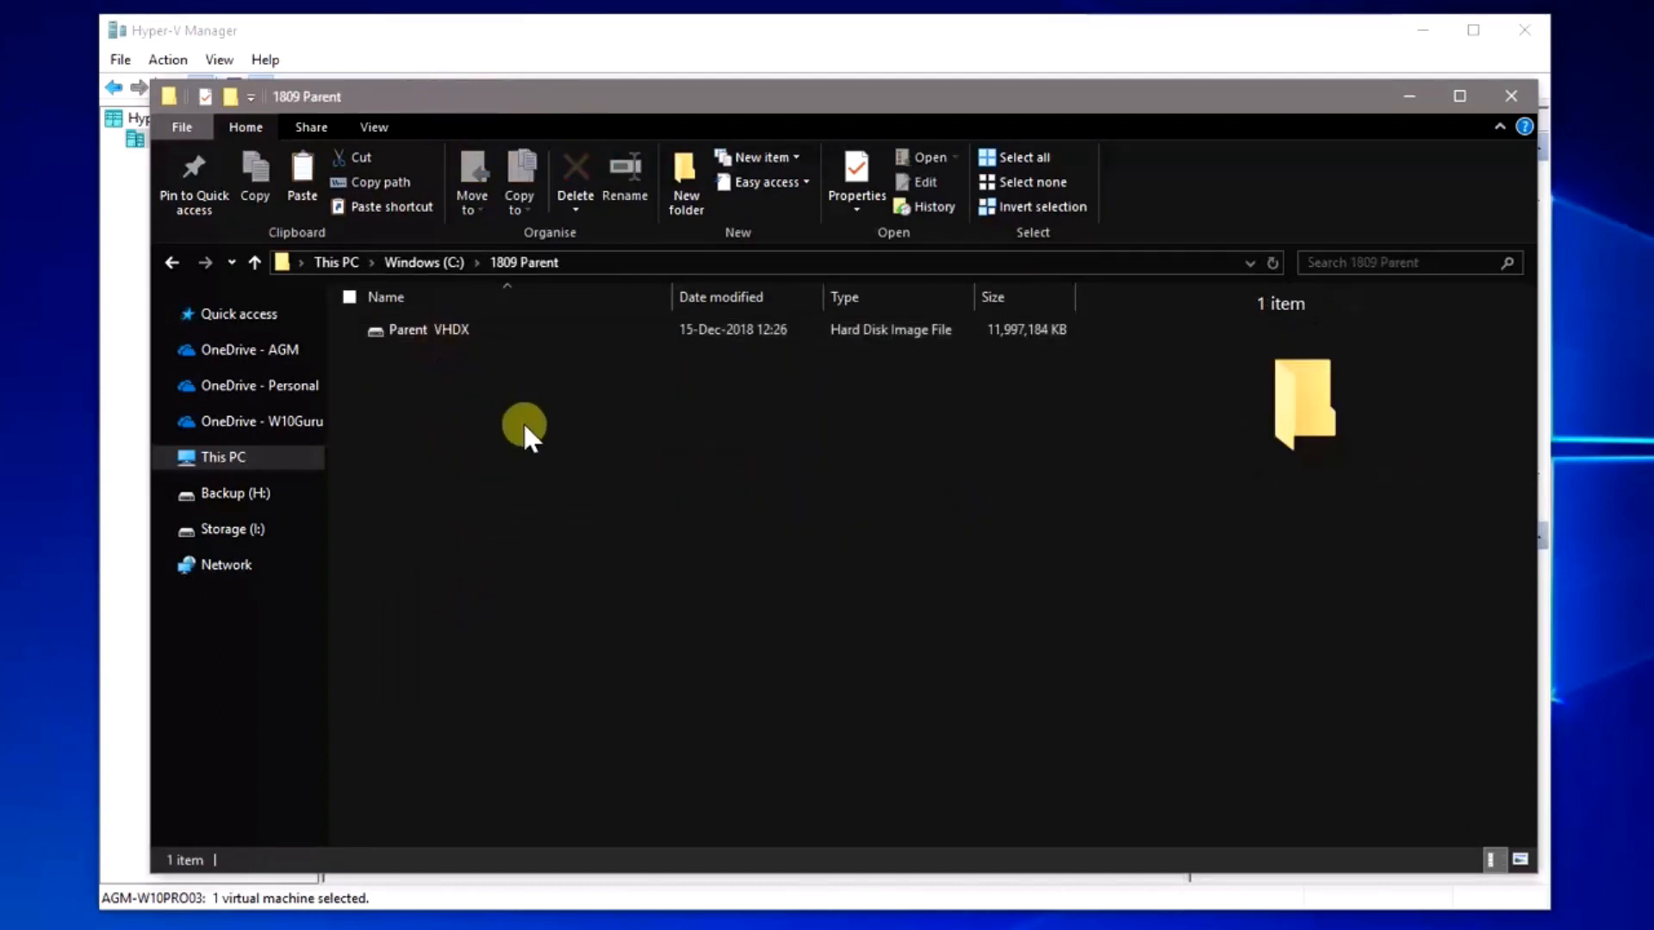
pyautogui.click(538, 332)
pyautogui.rightClick(538, 332)
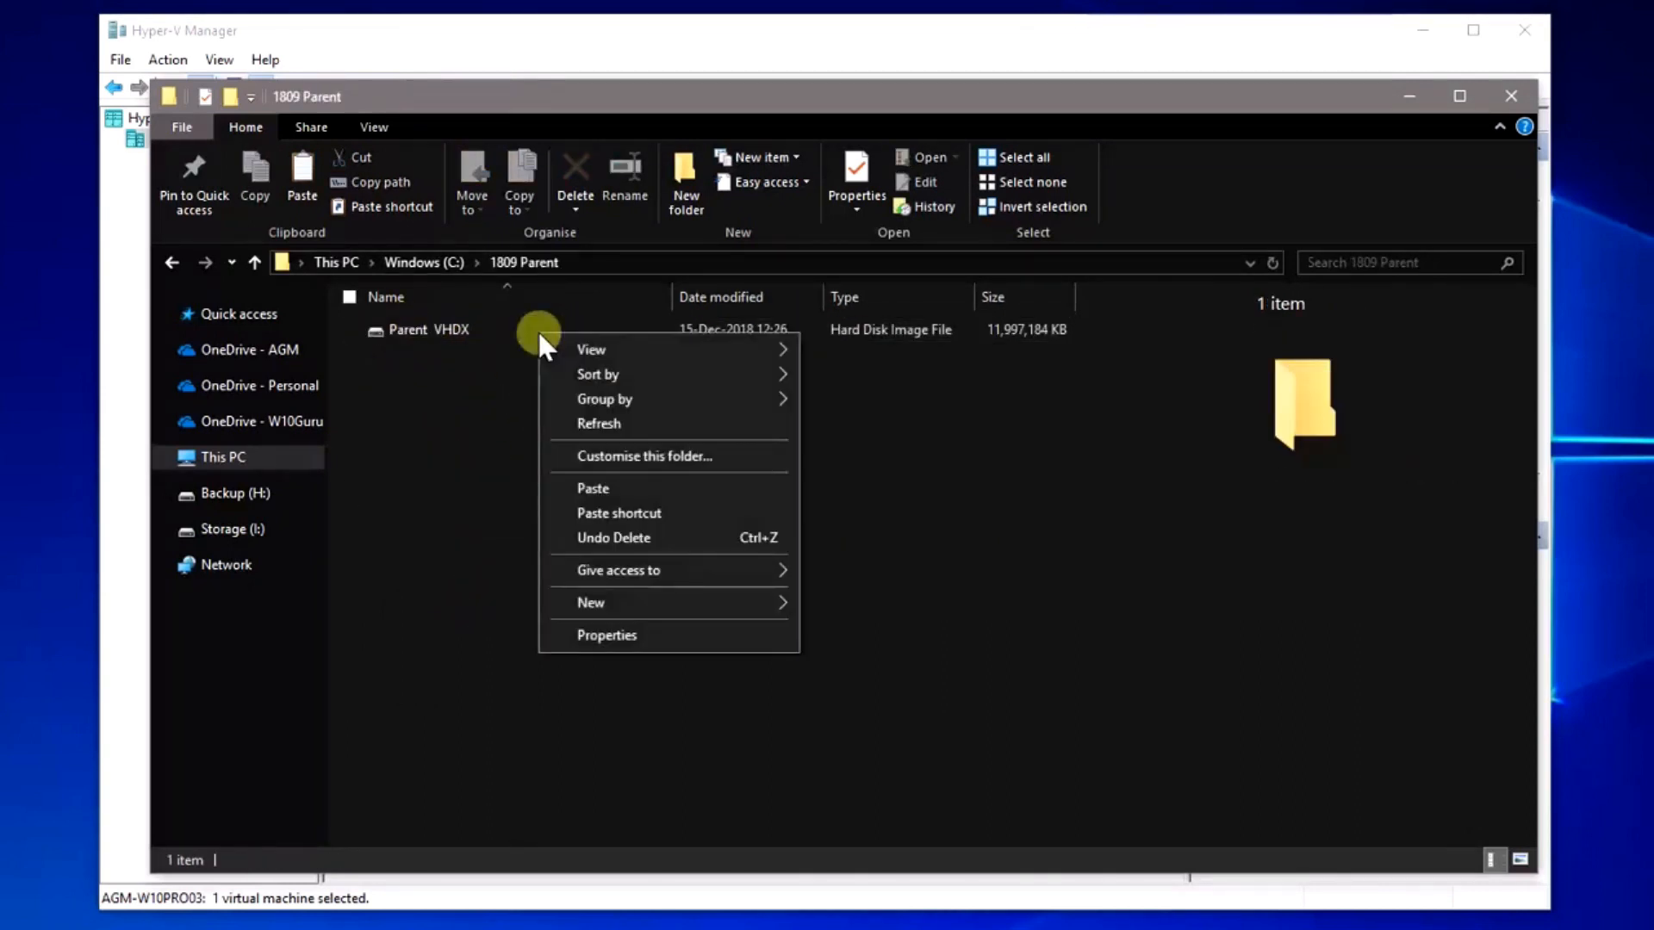
pyautogui.click(642, 636)
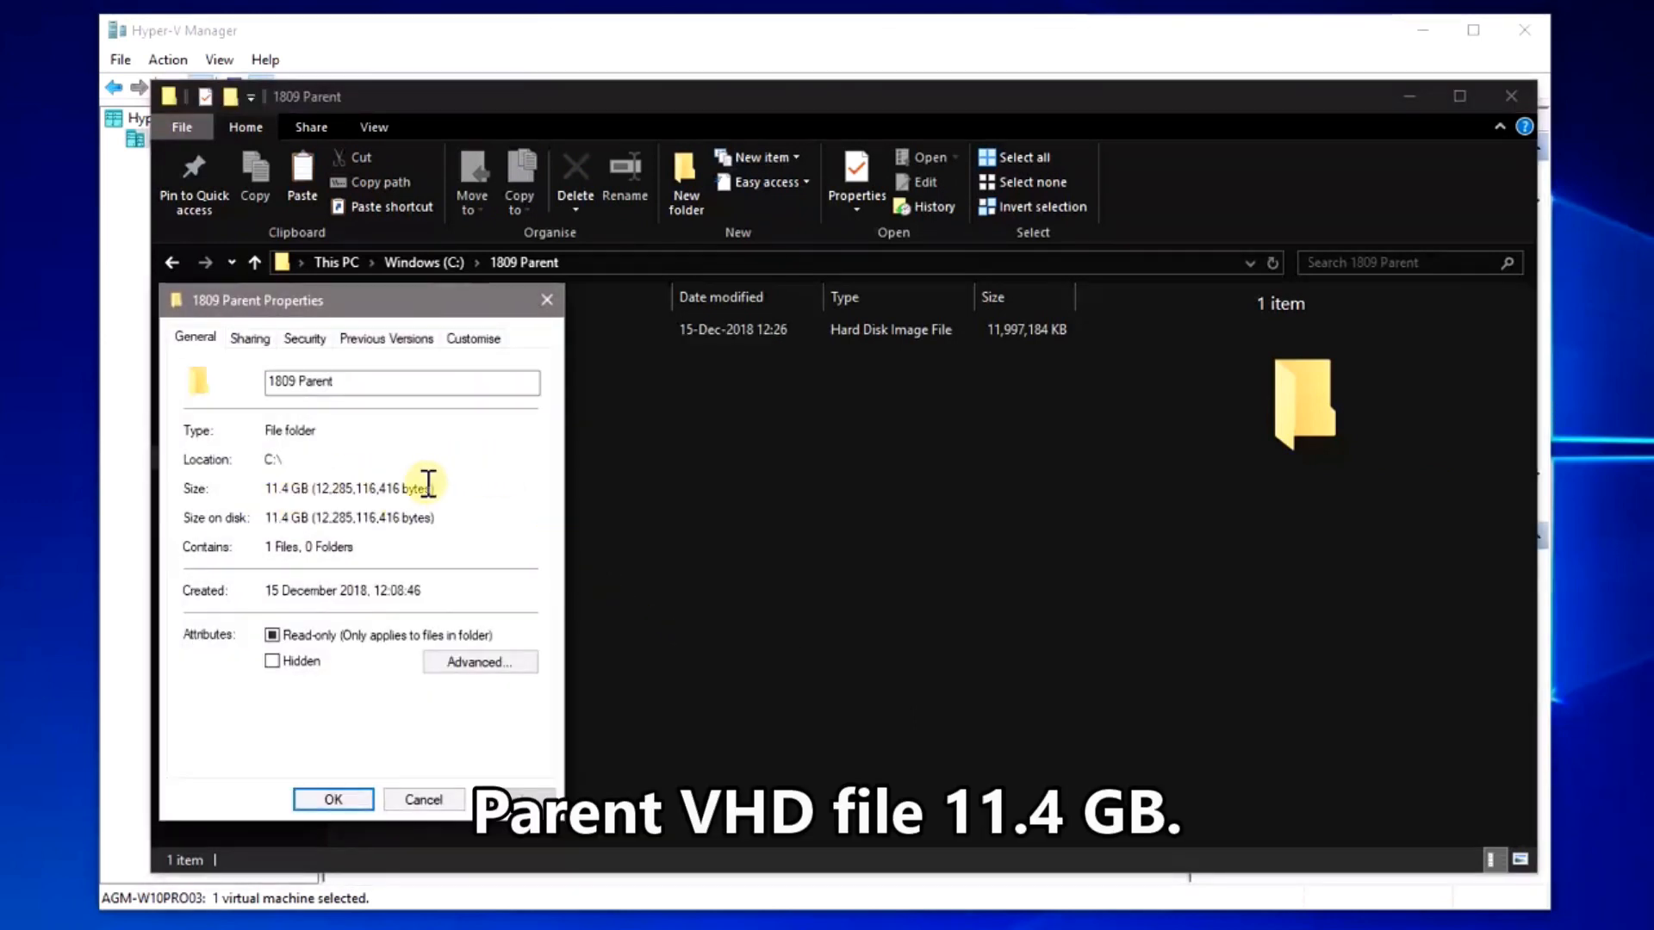
pyautogui.click(424, 799)
# Check the child disk file sizes in the W10 1809 PRO EN-GB and W10 1809 PRO FIN folders on Hyper-V (F:).
pyautogui.hotkey('alt', 'Left')
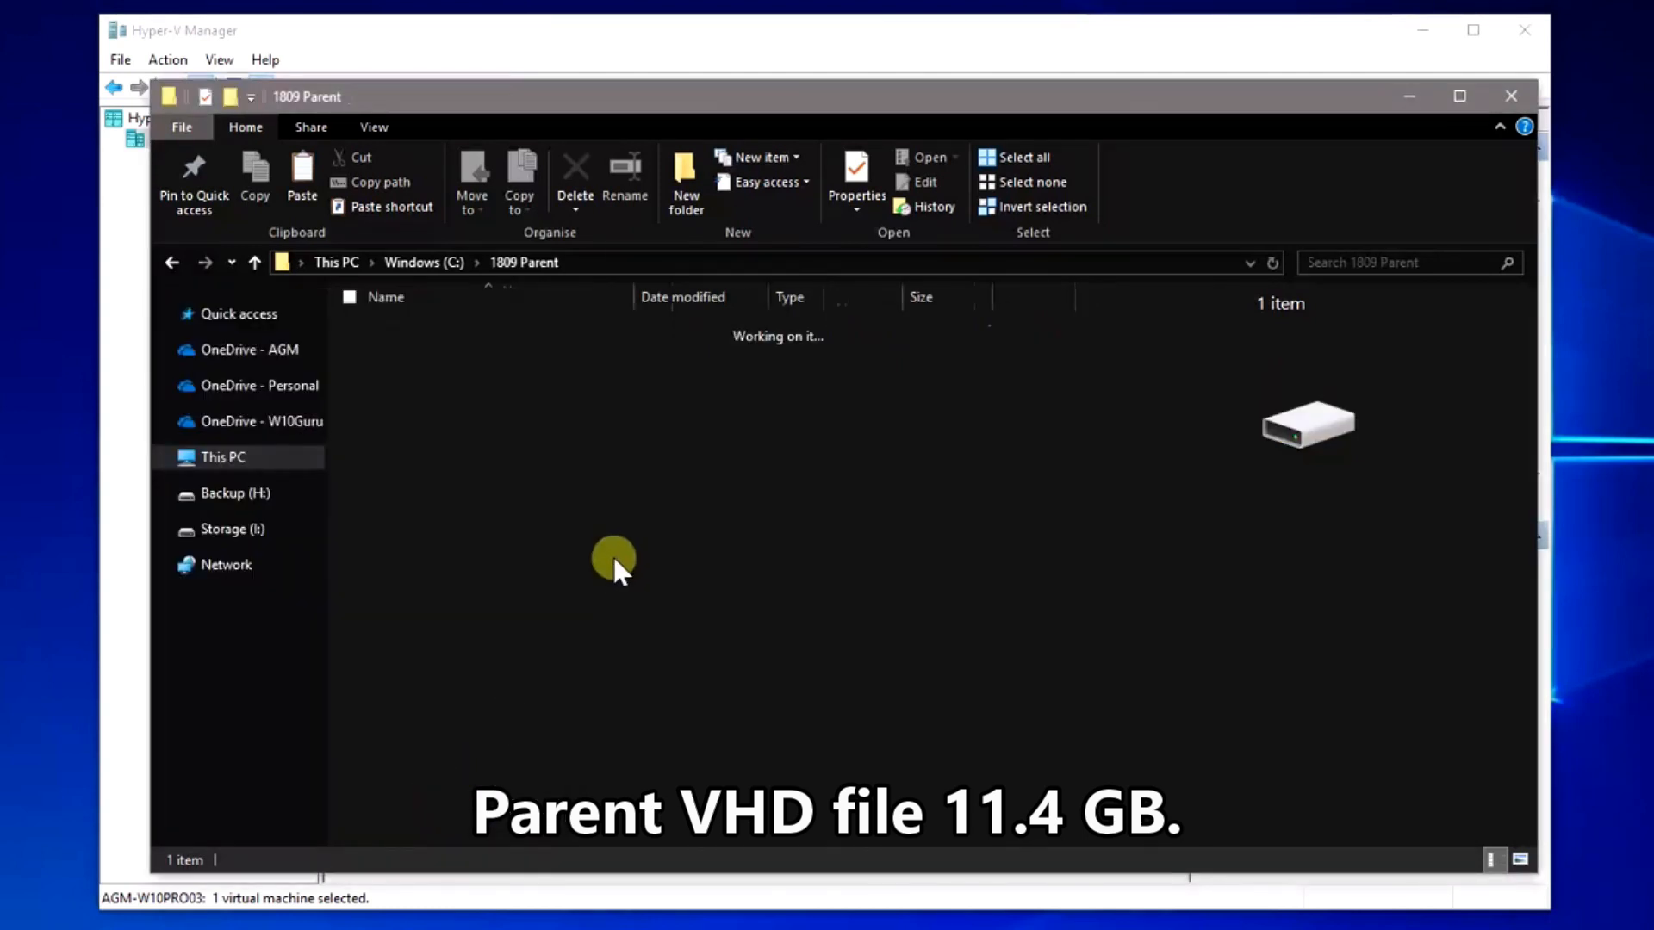
pyautogui.hotkey('alt', 'Left')
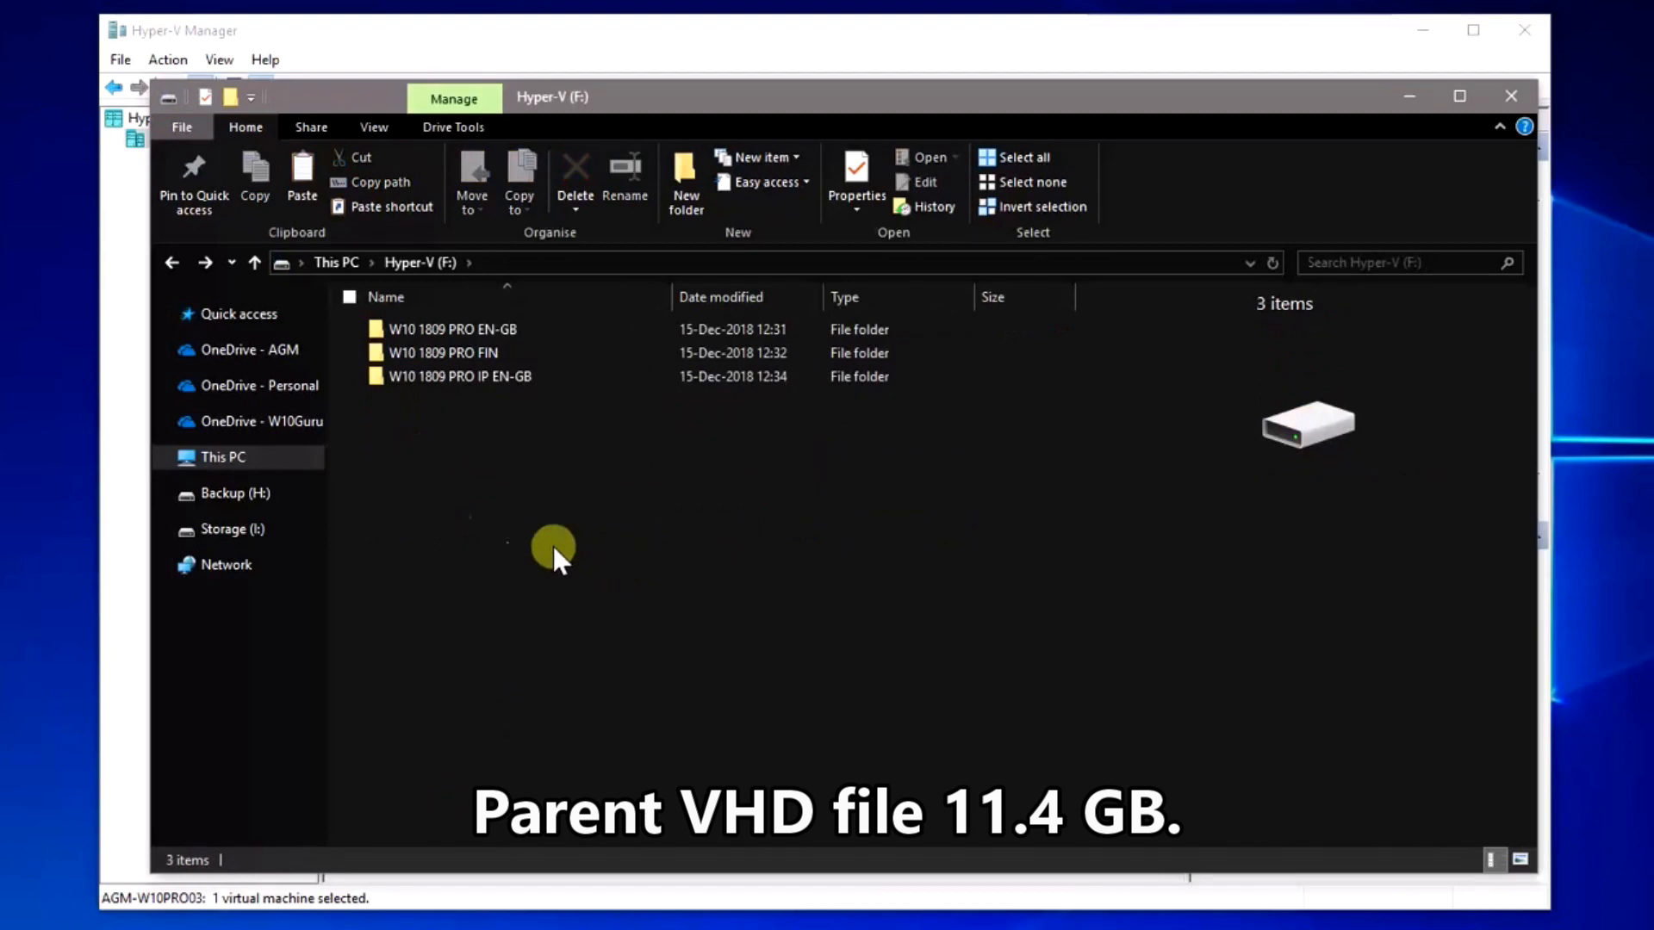
pyautogui.doubleClick(445, 335)
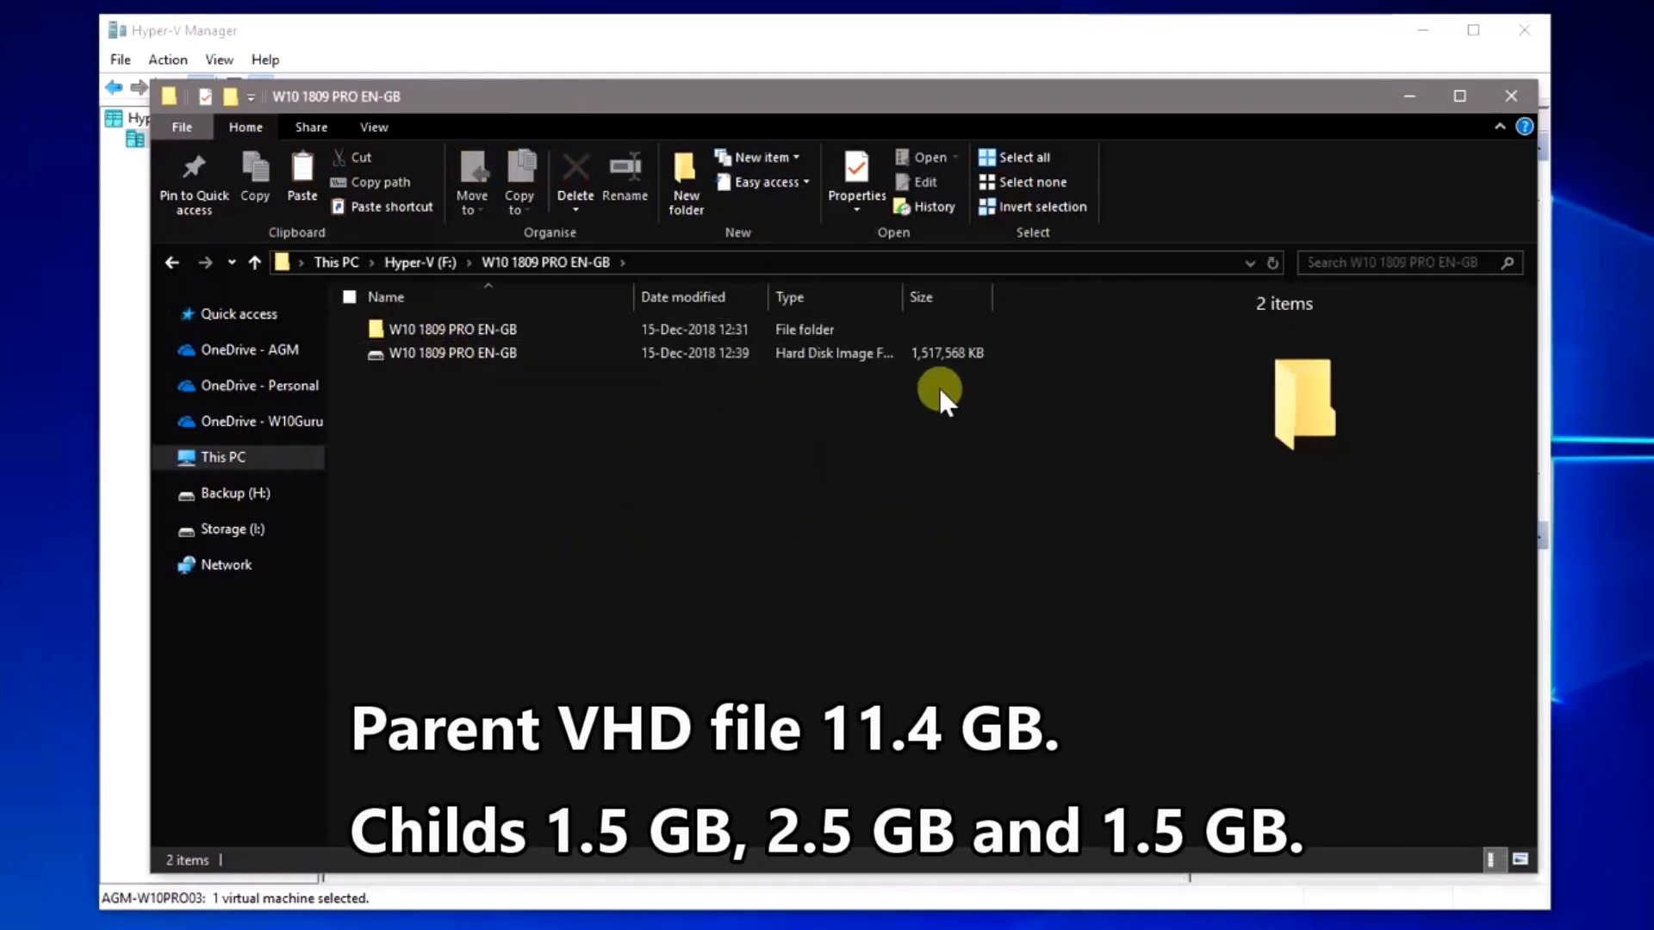
pyautogui.click(962, 358)
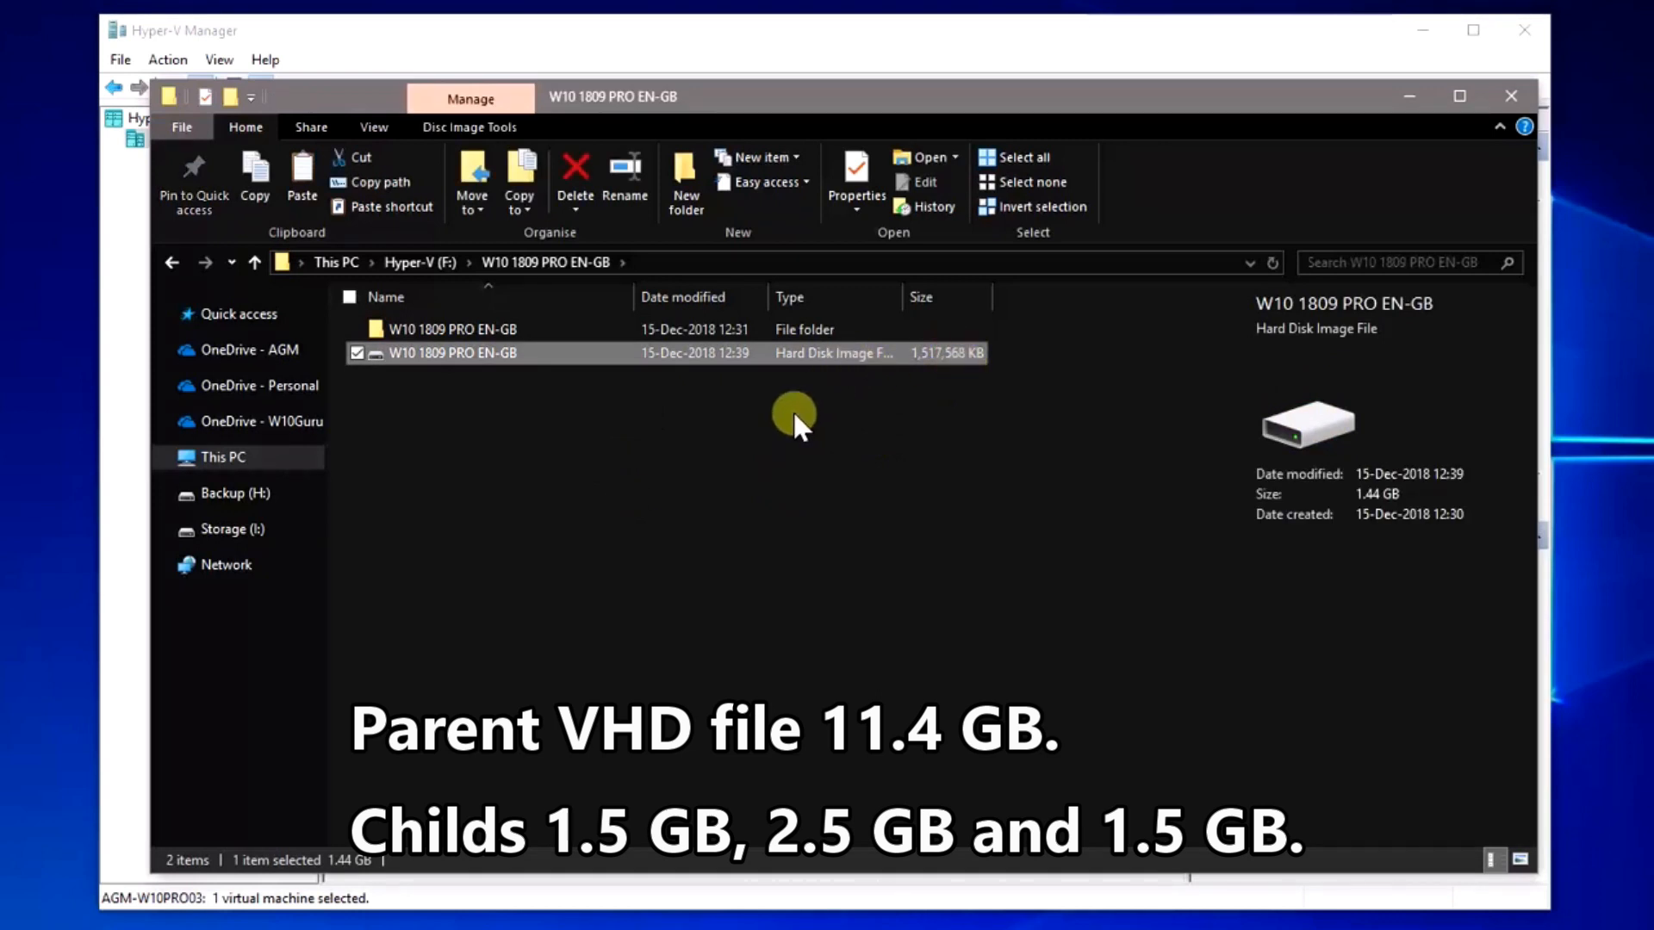
pyautogui.hotkey('alt', 'Up')
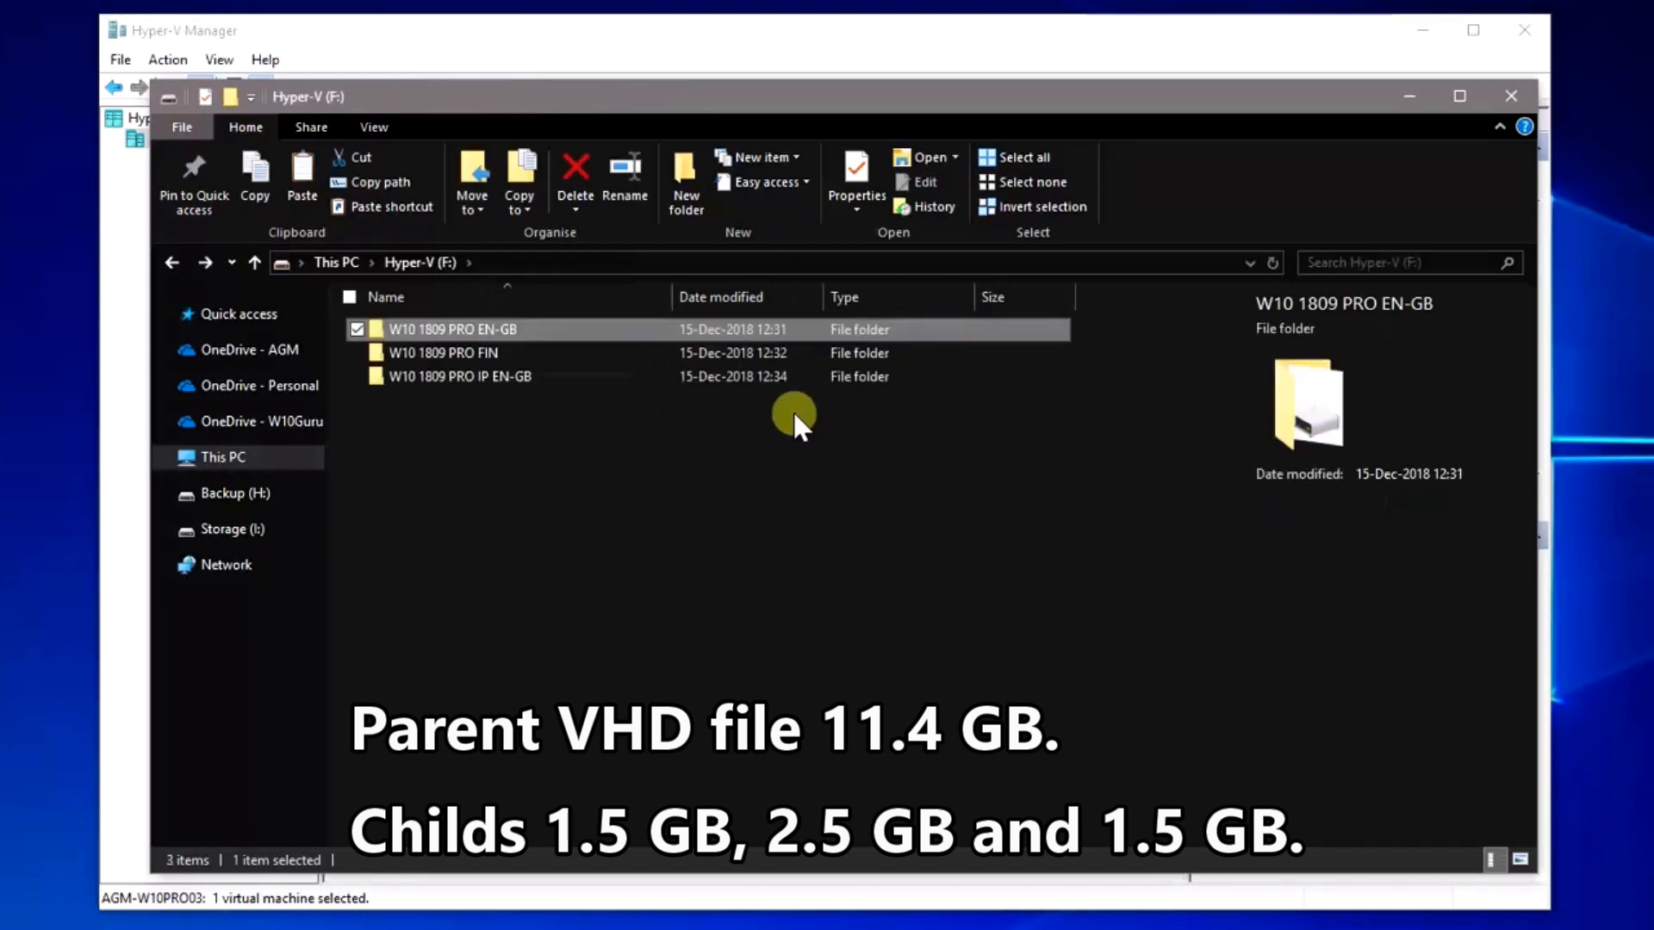
pyautogui.click(437, 352)
pyautogui.doubleClick(438, 351)
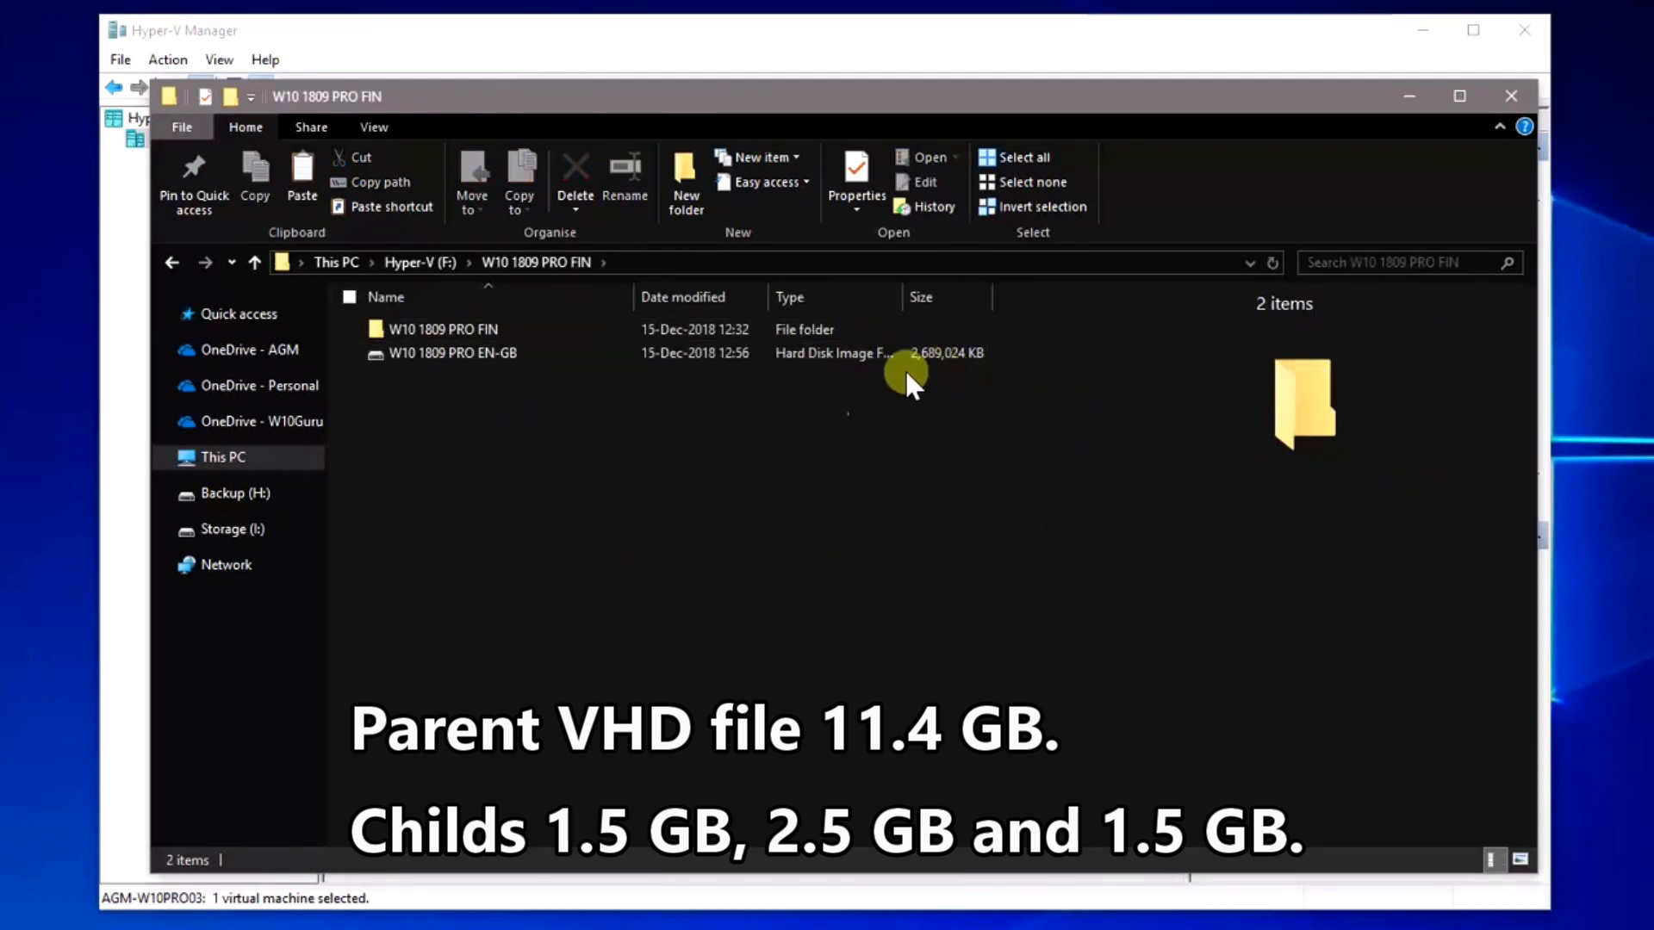
# Check the child disk file size in the W10 1809 PRO IP EN-GB folder and return to Hyper-V (F:).
pyautogui.hotkey('alt', 'Up')
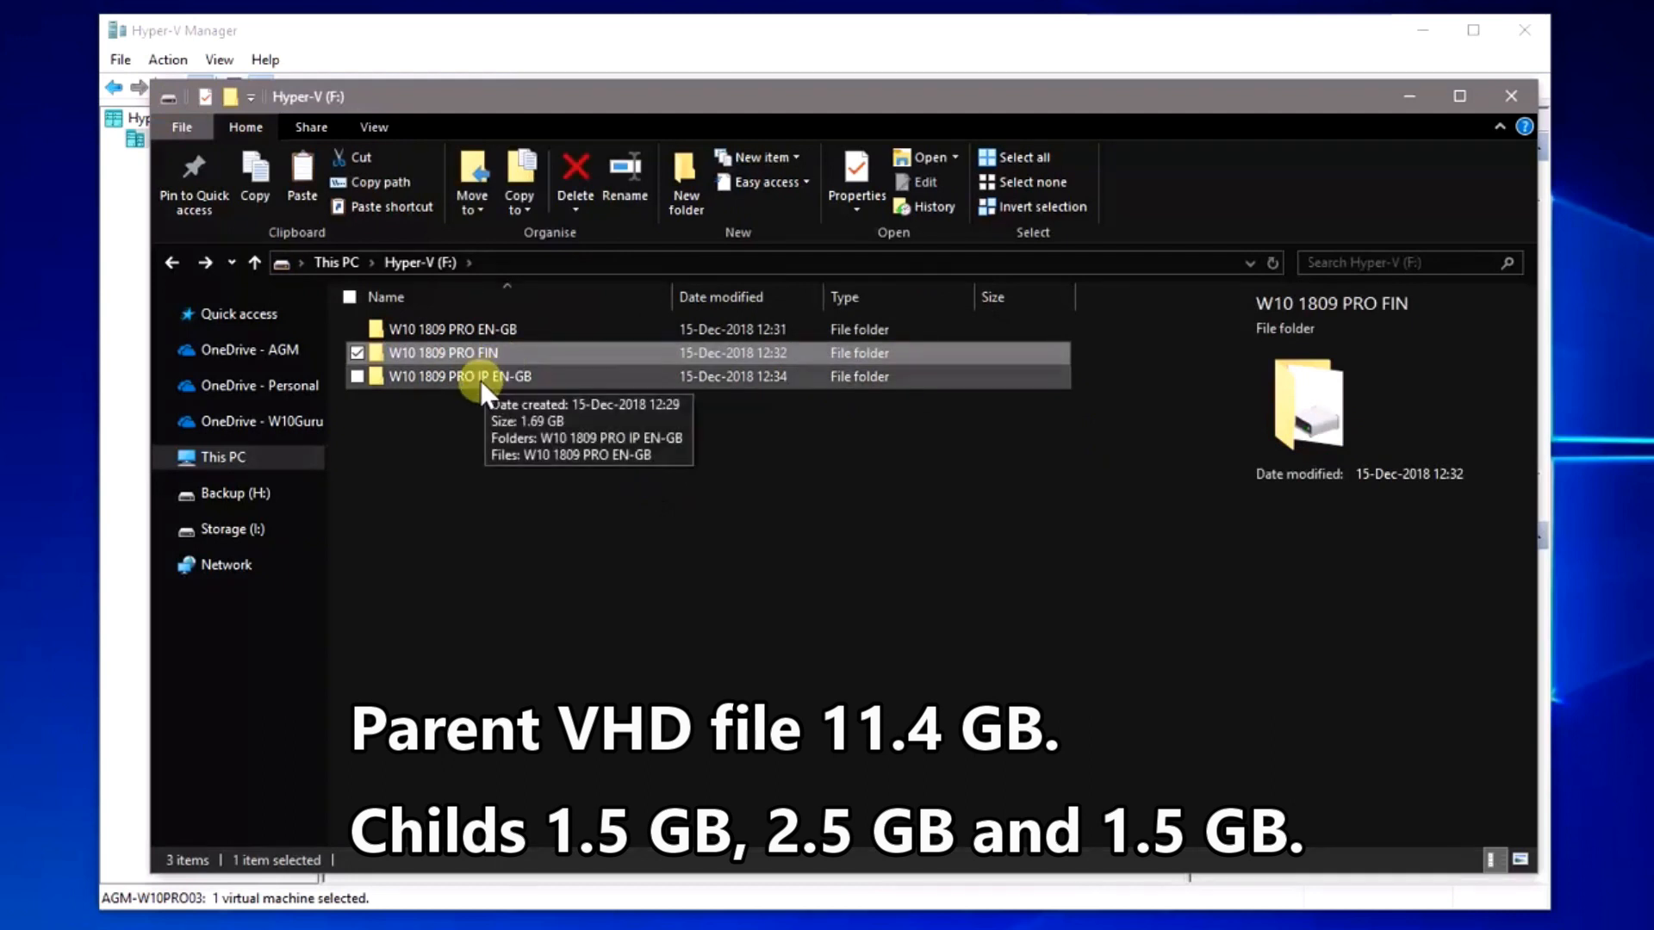
pyautogui.click(479, 380)
pyautogui.doubleClick(479, 380)
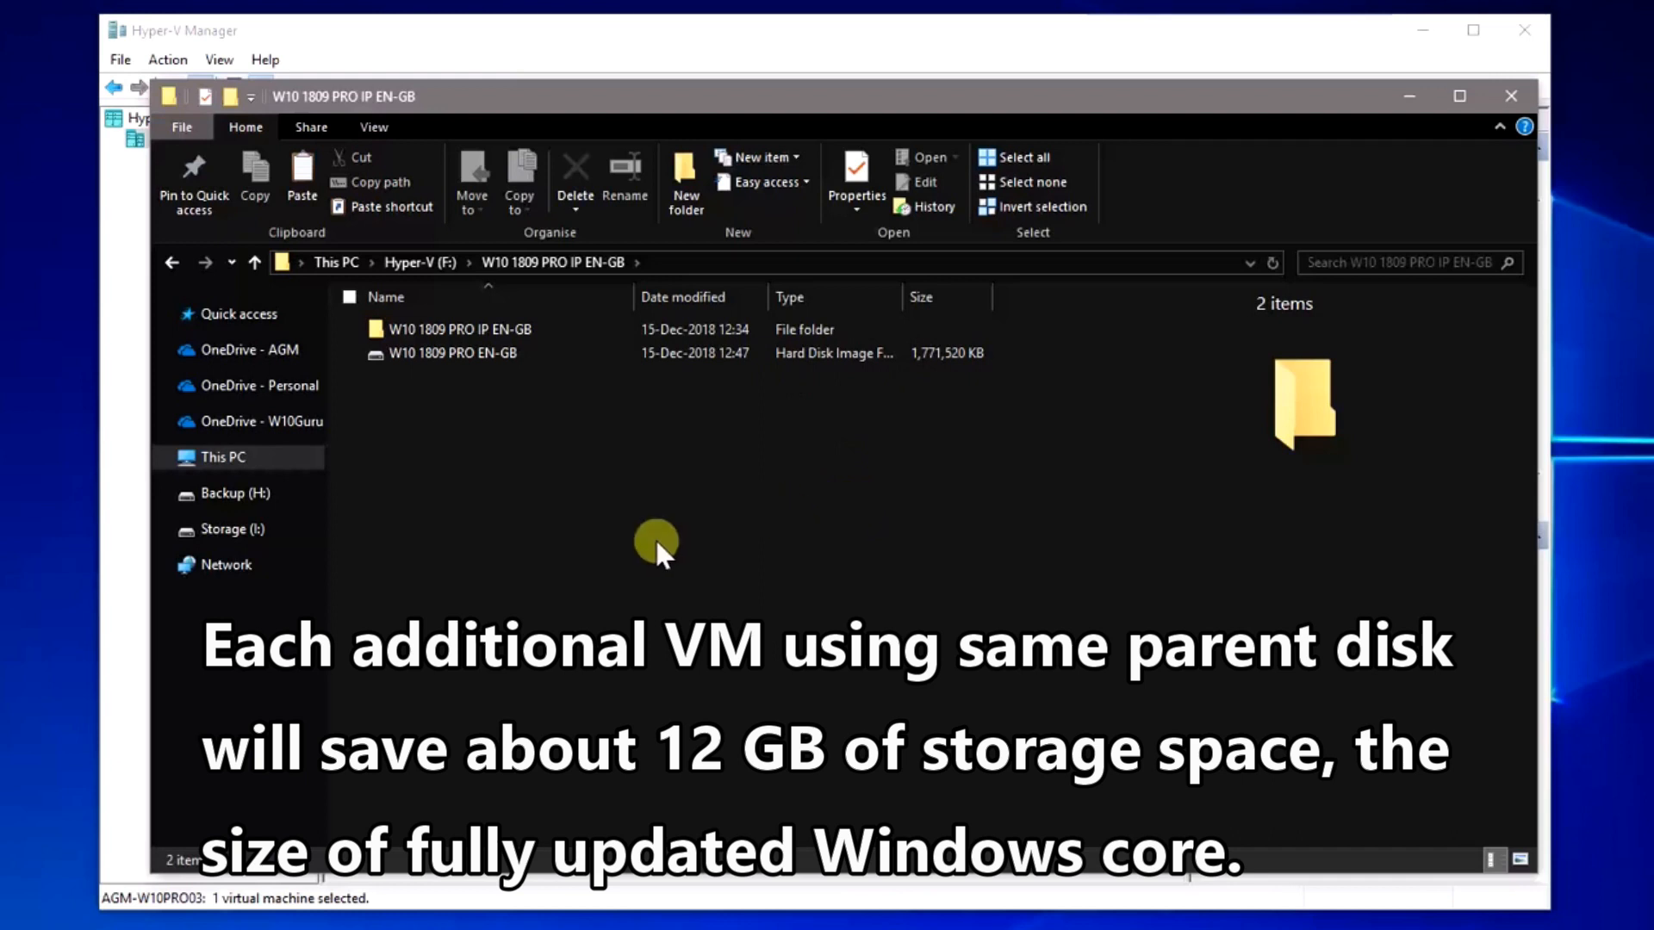
pyautogui.hotkey('alt', 'Left')
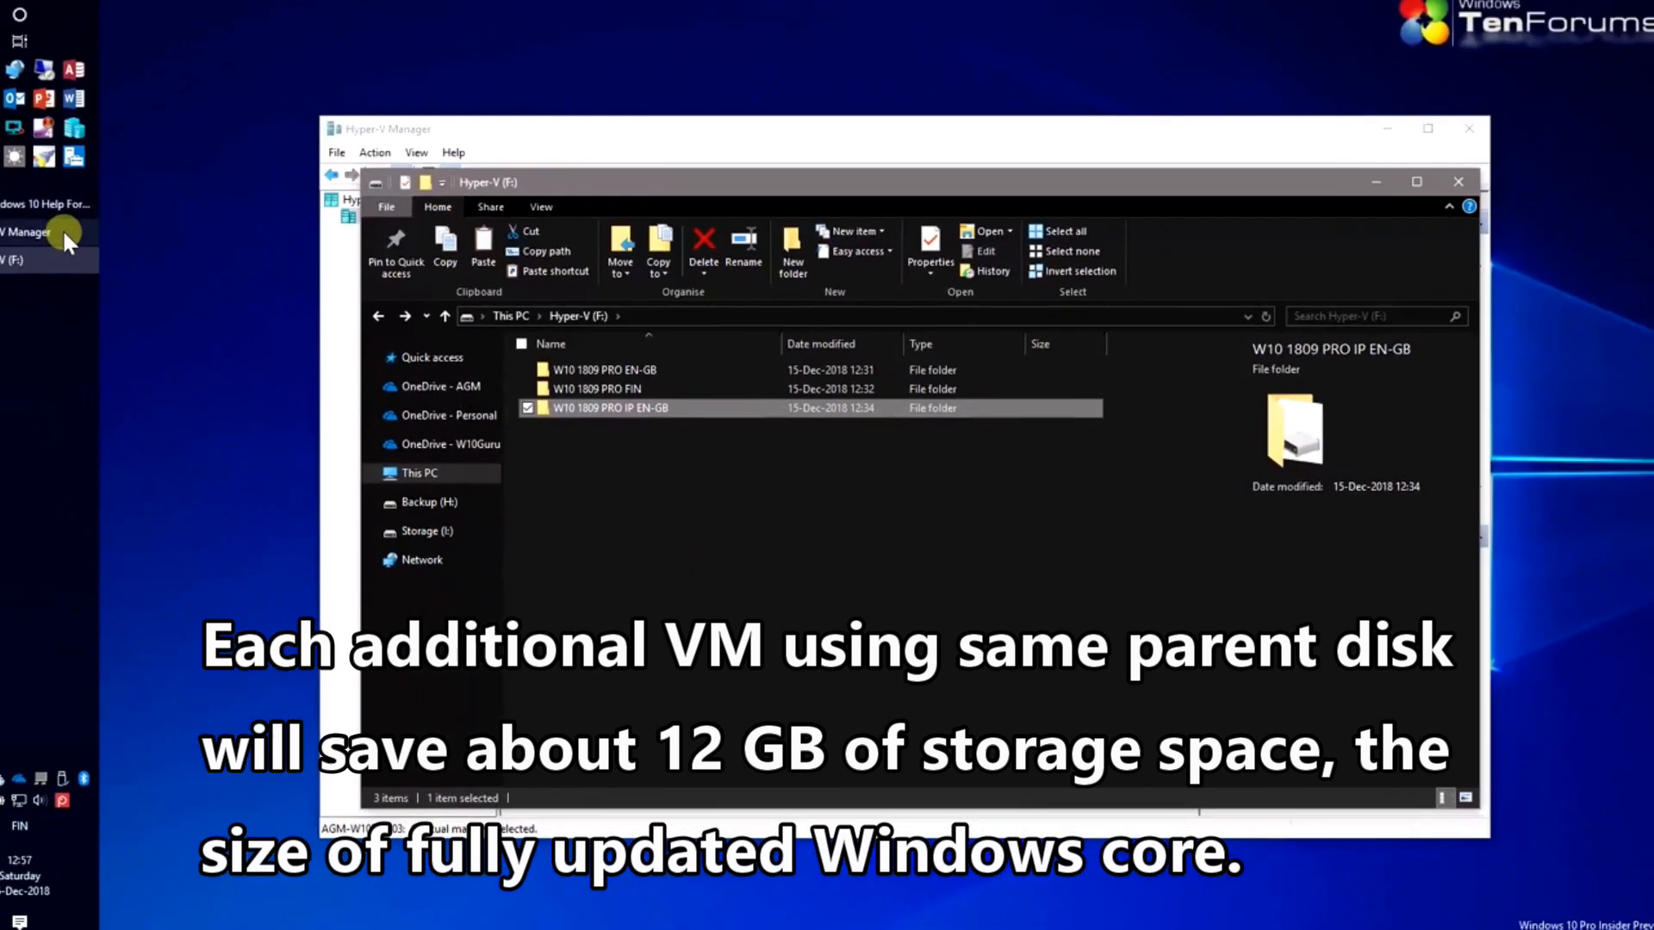
# Close Hyper-V Manager and the Hyper-V (F:) File Explorer window, and switch to the Windows 10 forums page in Microsoft Edge.
pyautogui.click(69, 245)
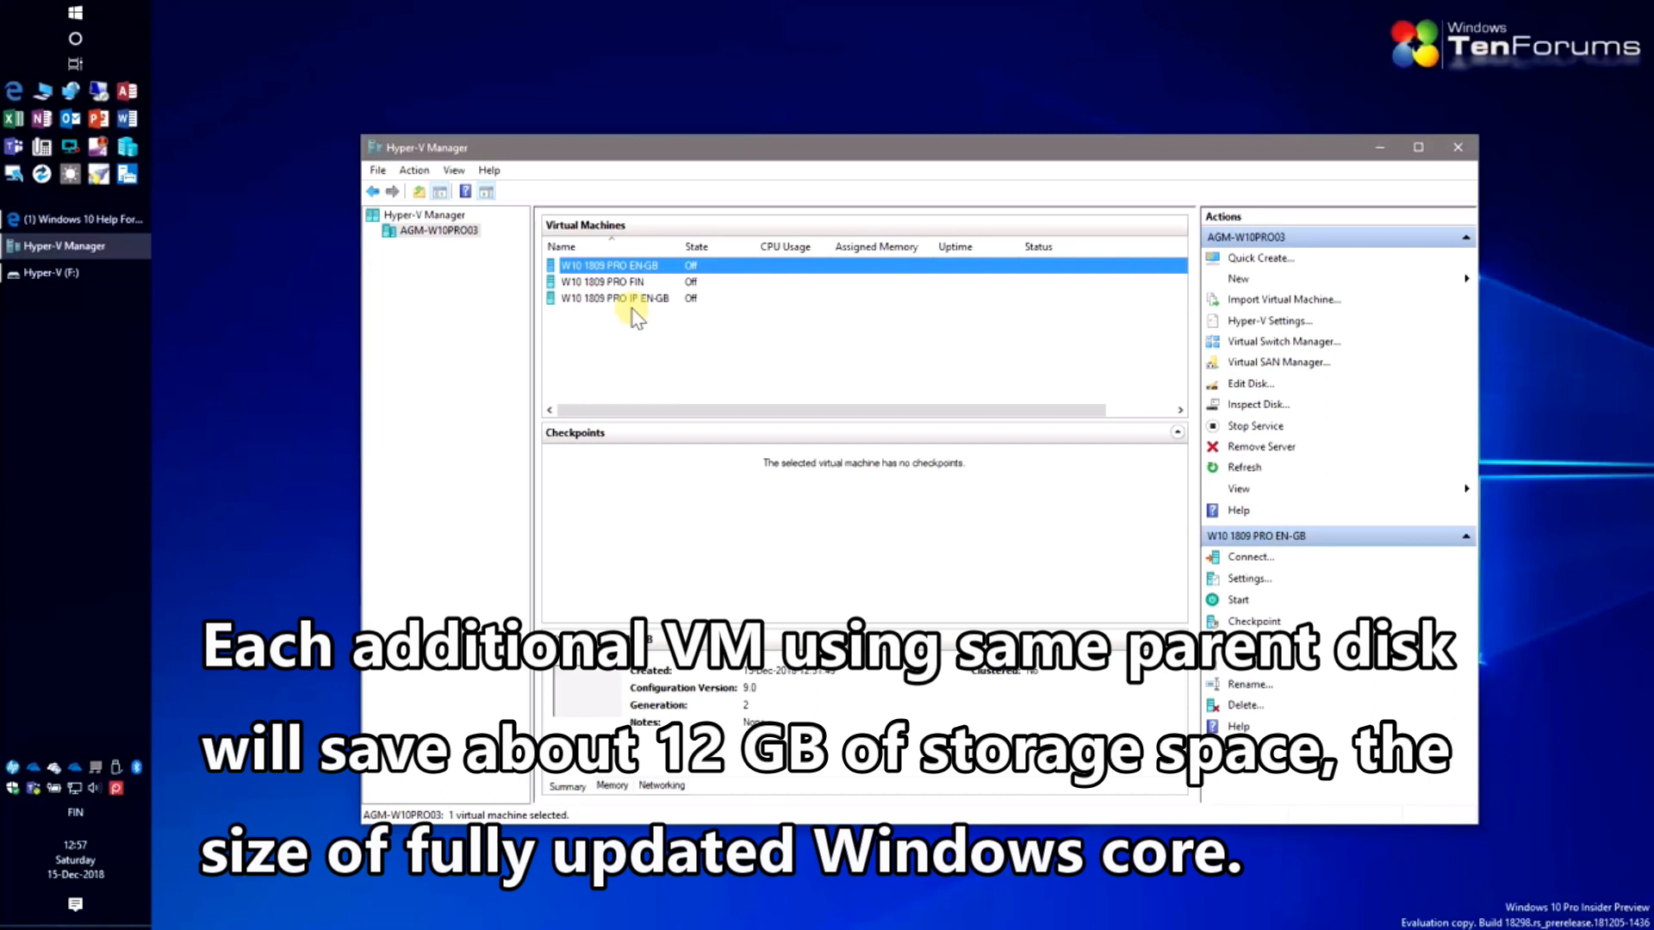
pyautogui.click(1455, 148)
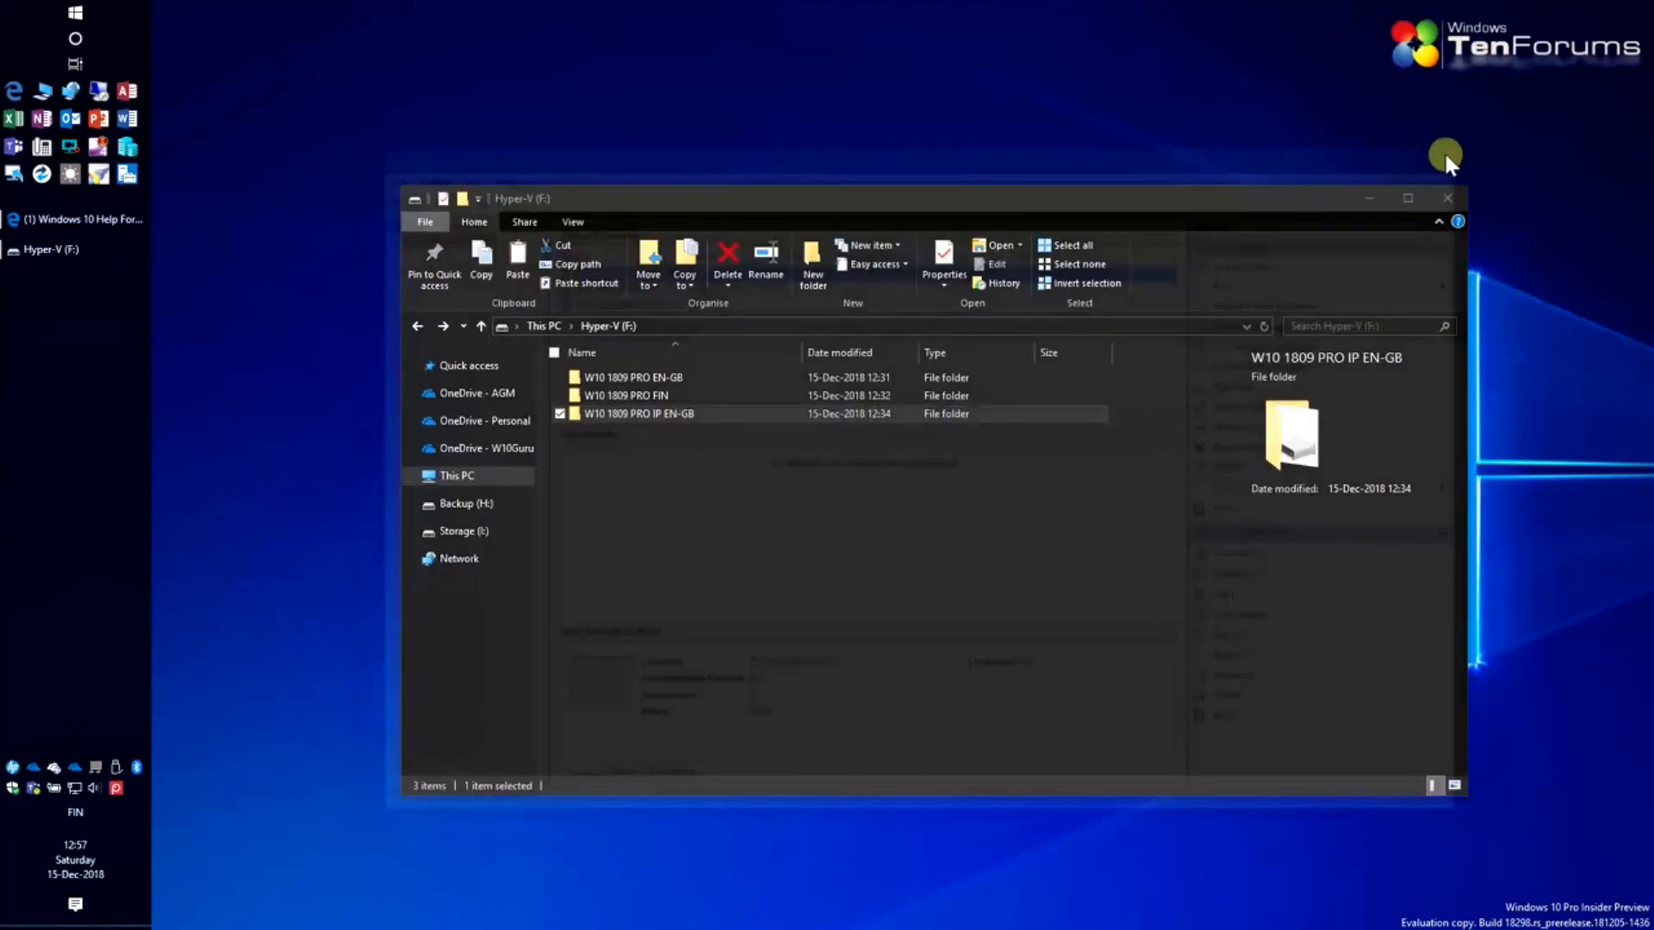
pyautogui.click(1457, 200)
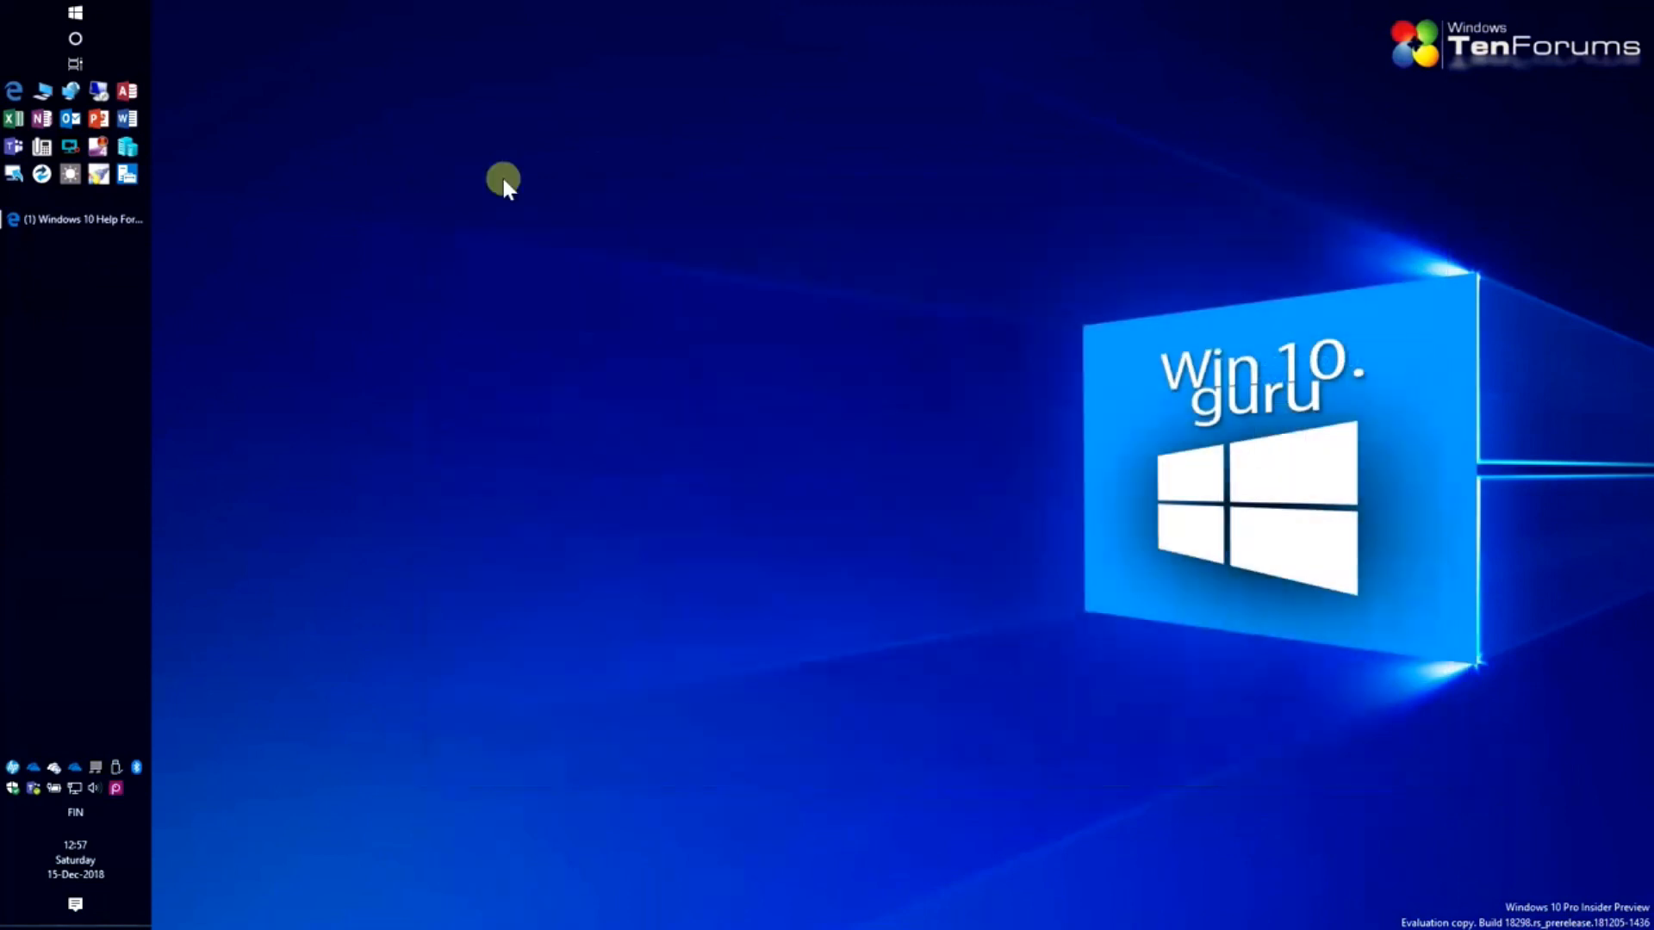
pyautogui.click(131, 224)
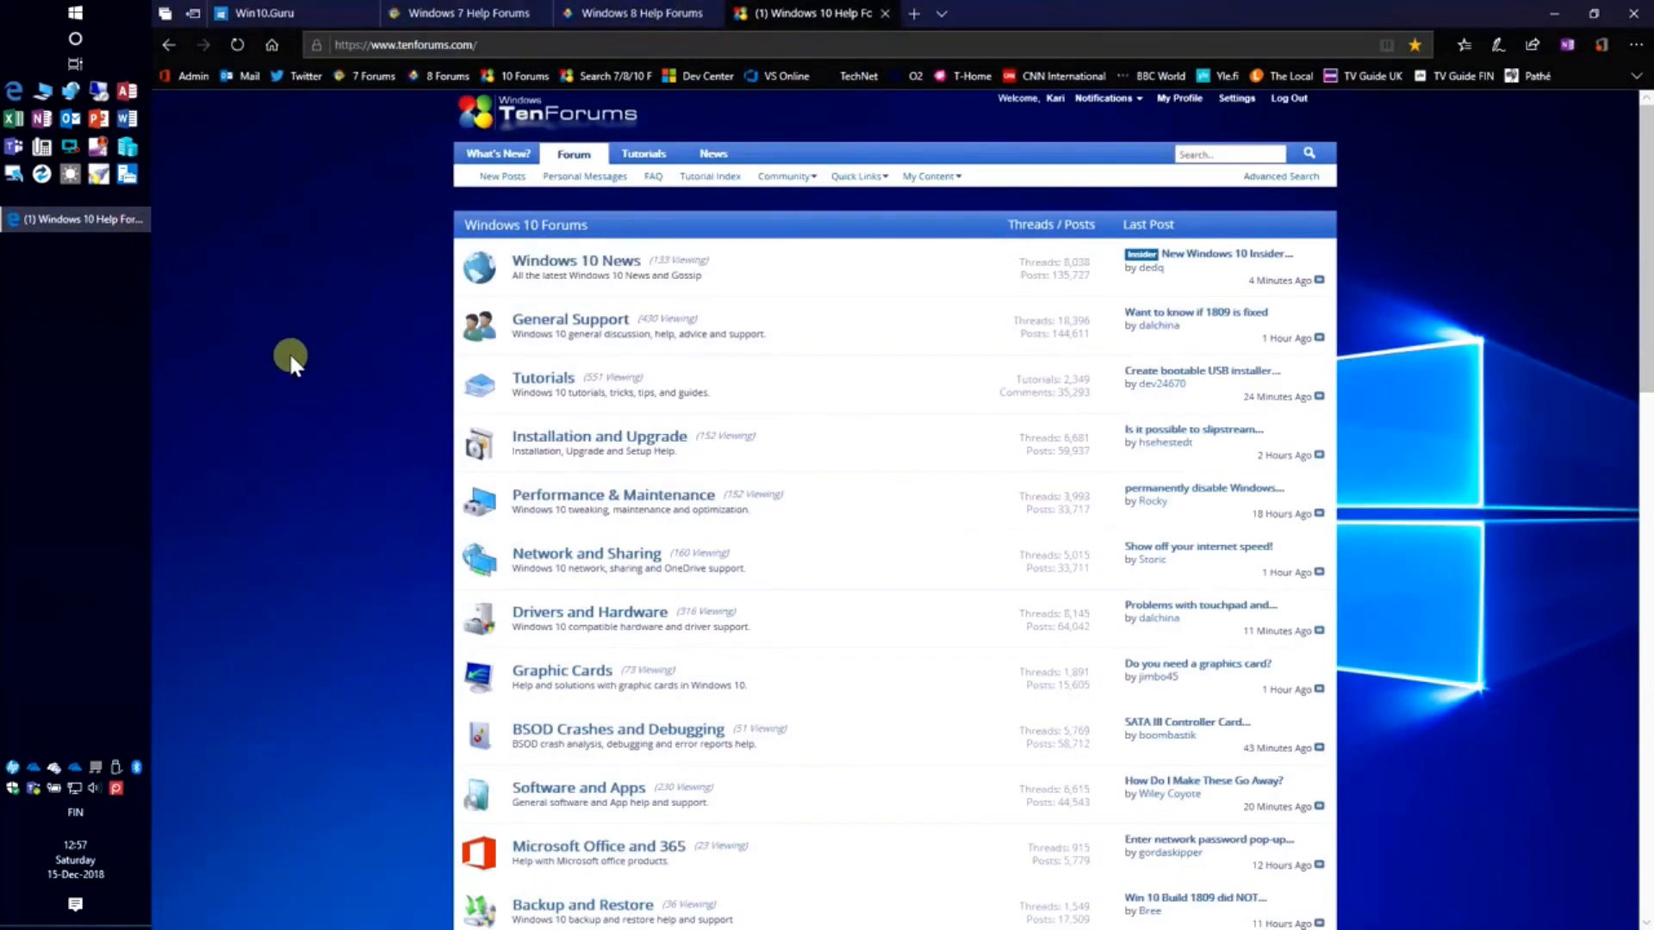